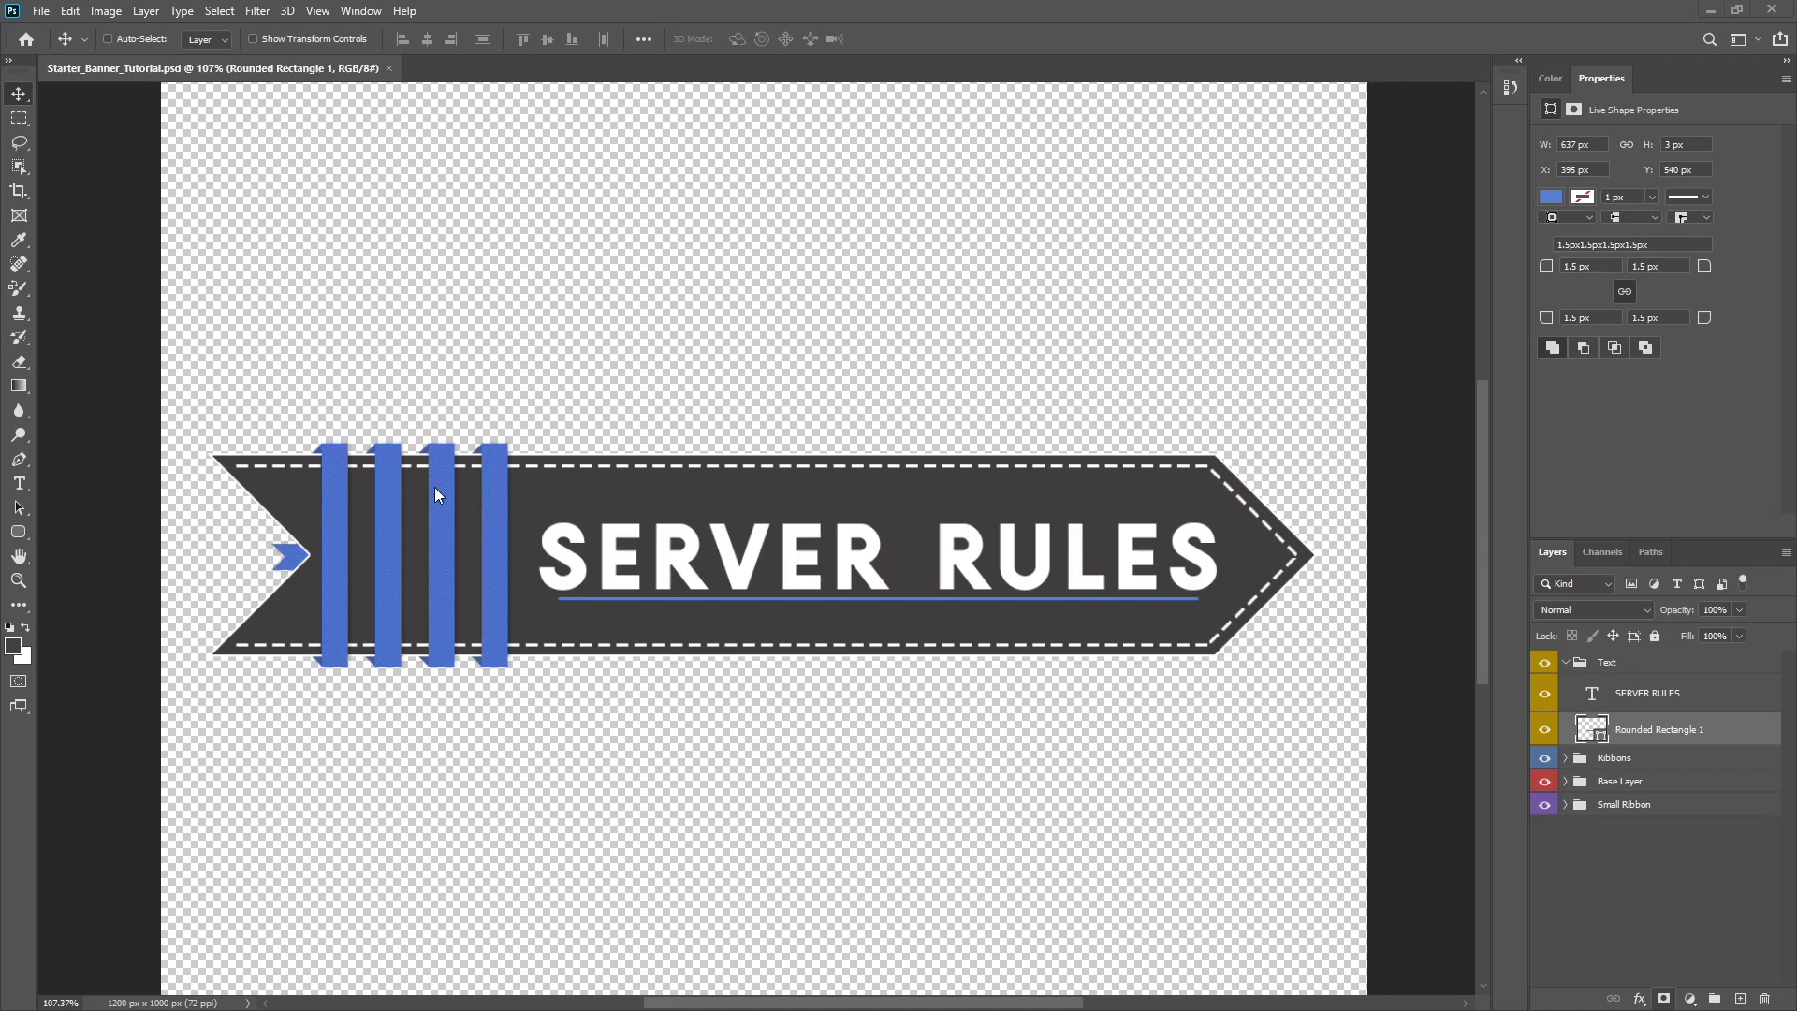
- Create a new 1200 x 1000 px RGB document at 72 pixels/inch
click(41, 11)
click(59, 31)
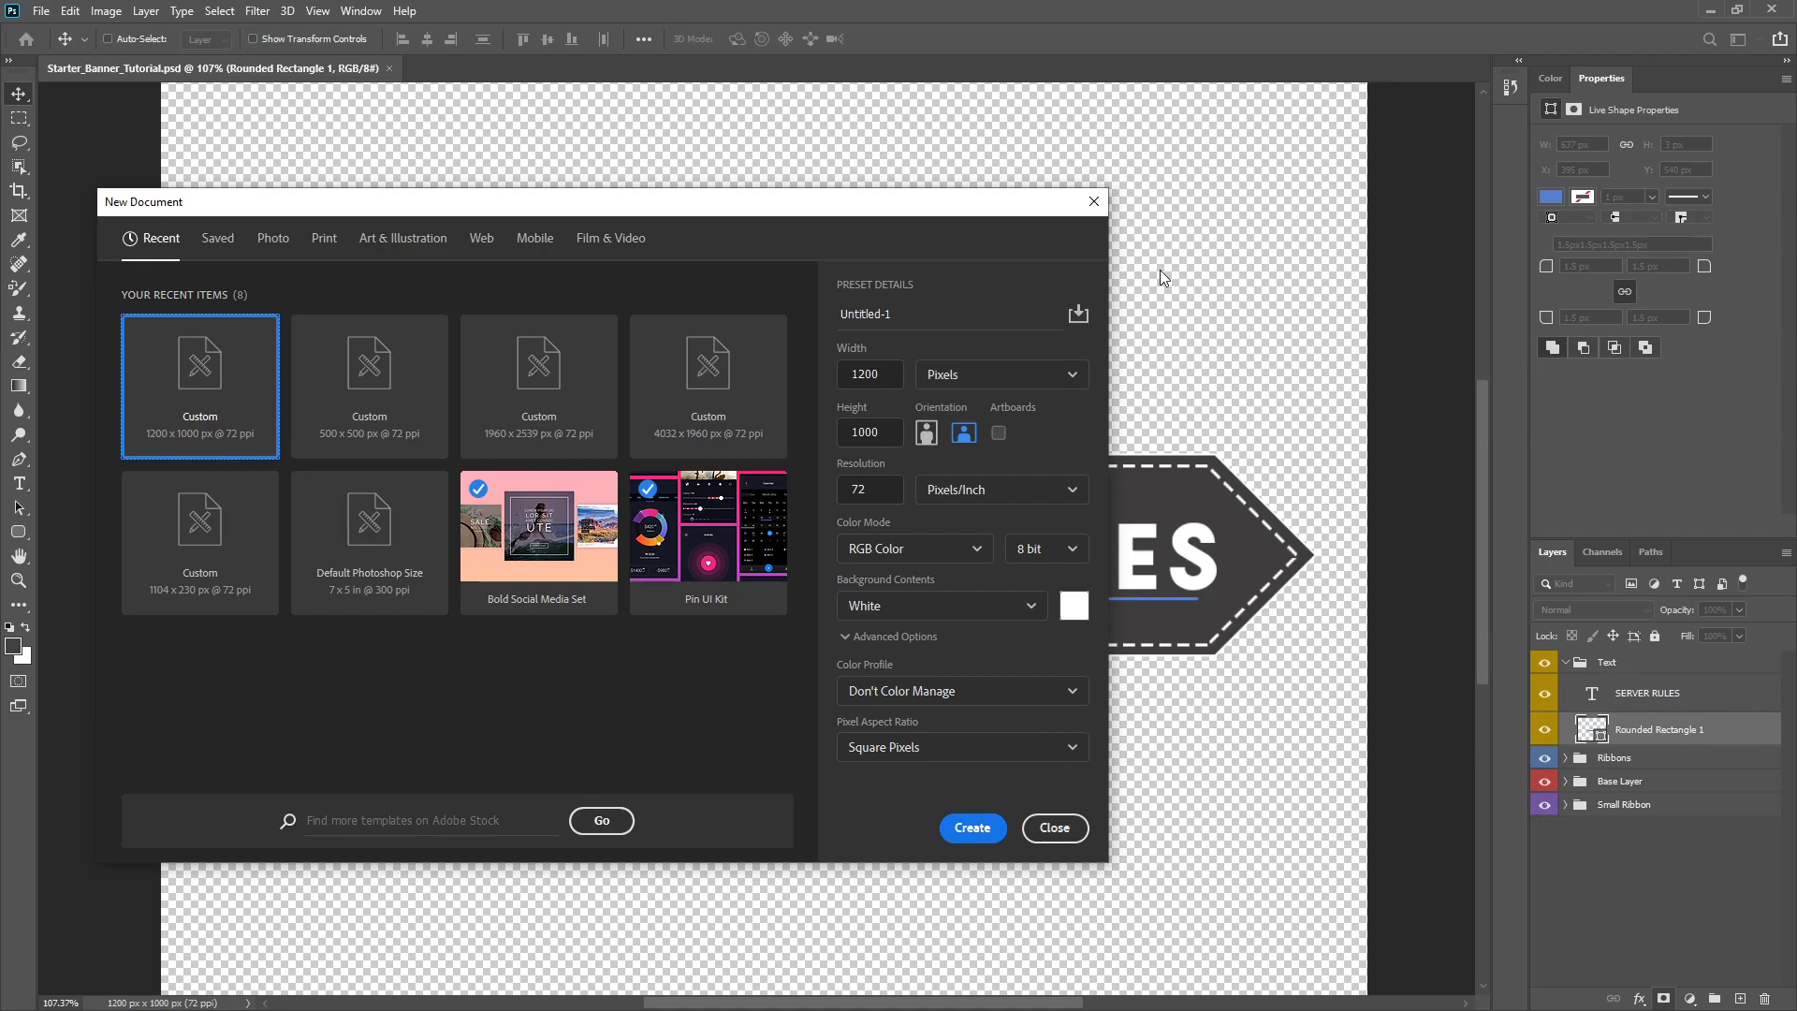
click(967, 829)
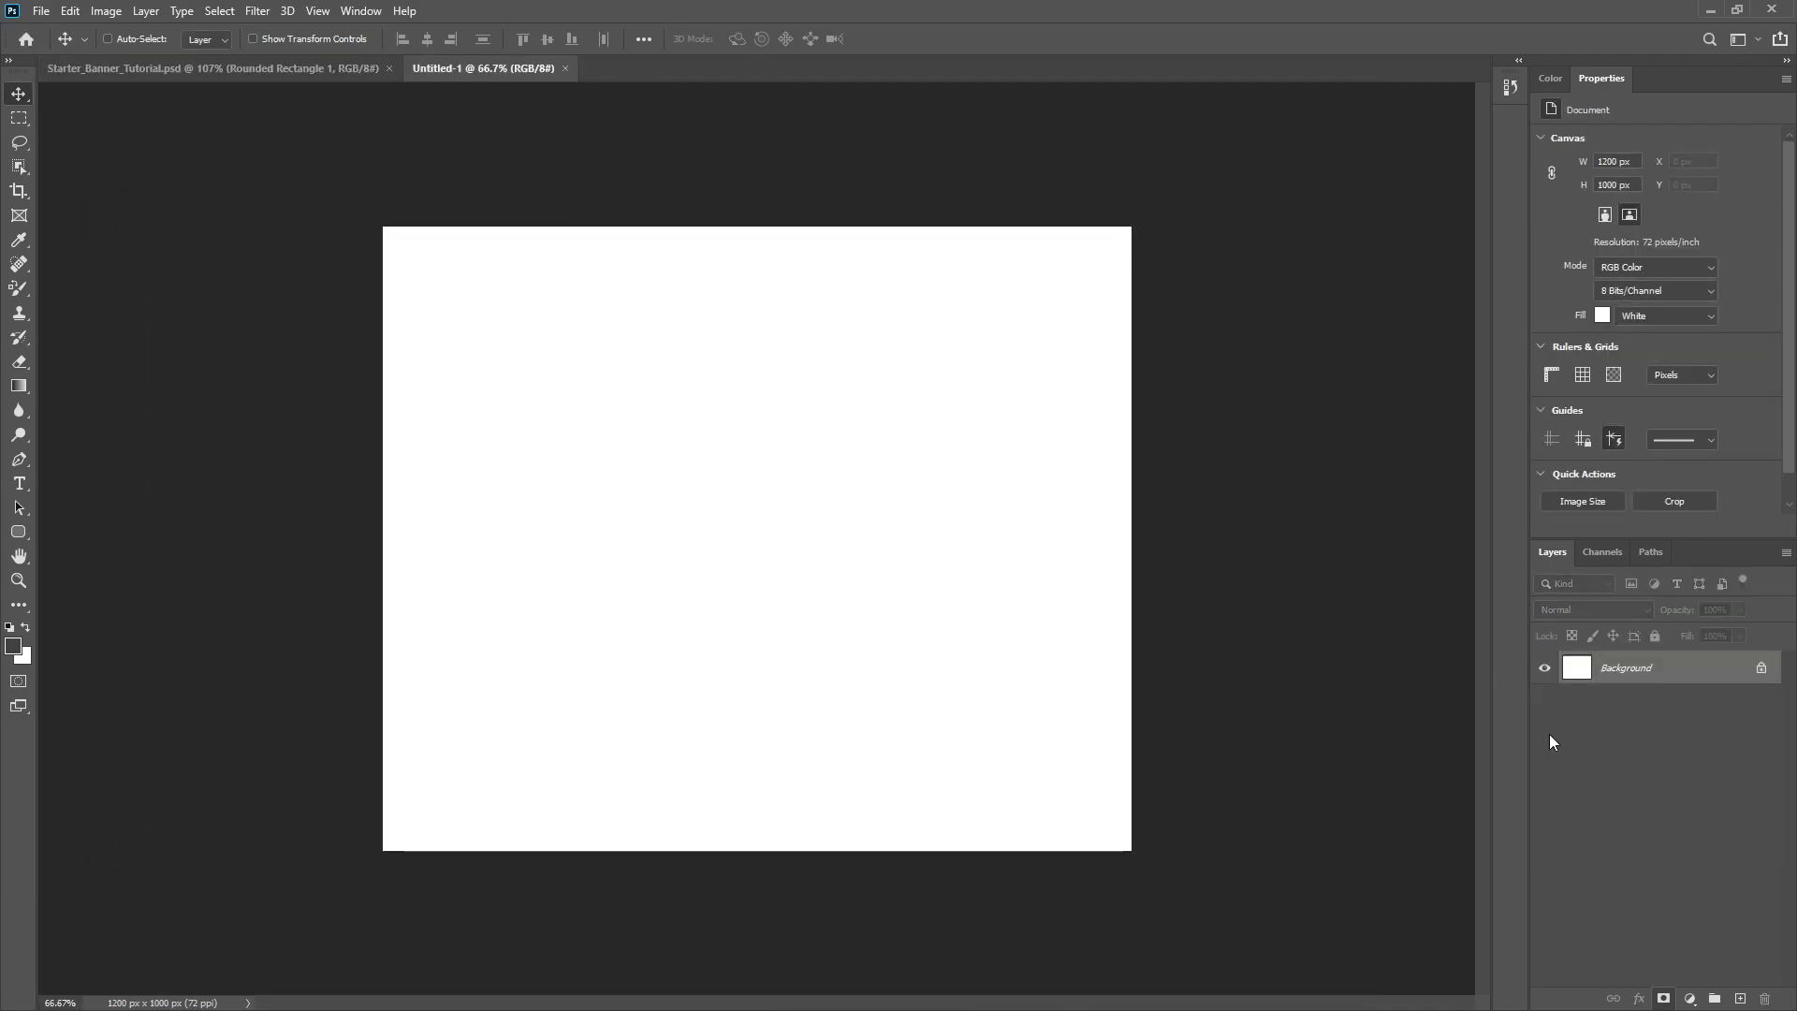
- Add an empty layer and delete the white Background layer to make the canvas transparent
click(1740, 997)
click(1680, 702)
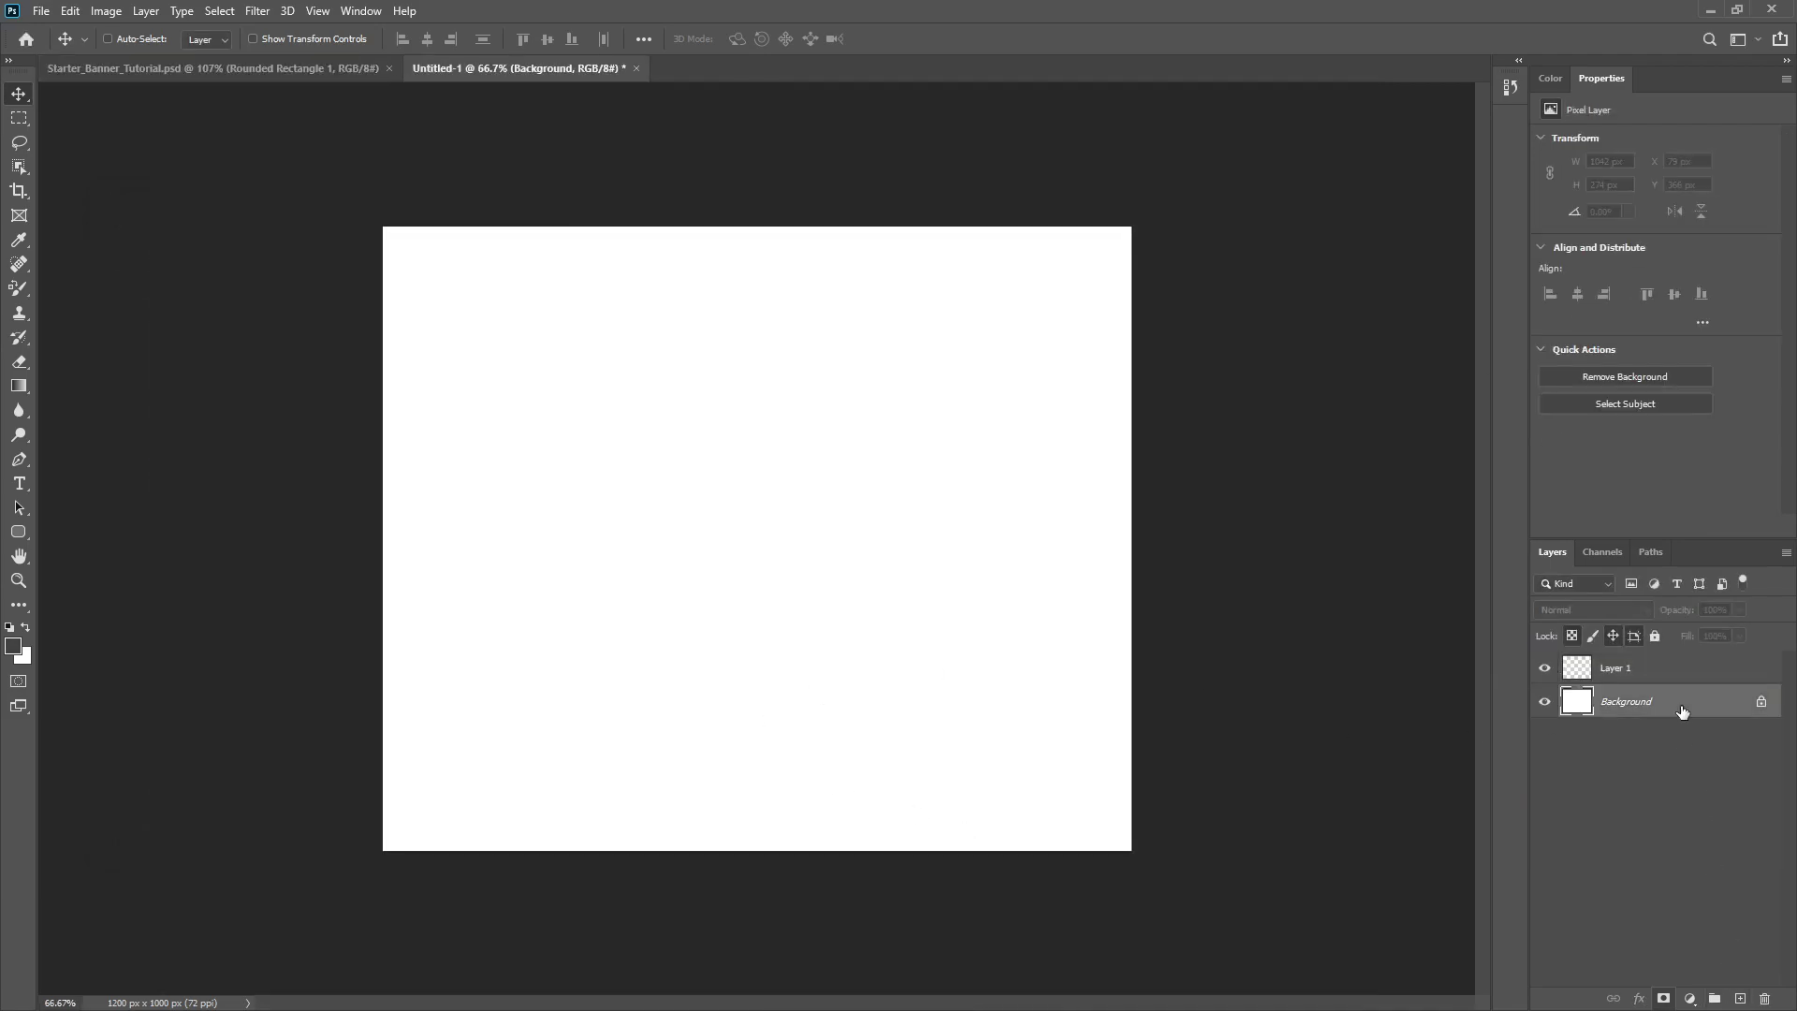
key(Delete)
- Draw a rounded rectangle about 998 x 295 px with a 10 px corner radius across the middle of the canvas
click(30, 526)
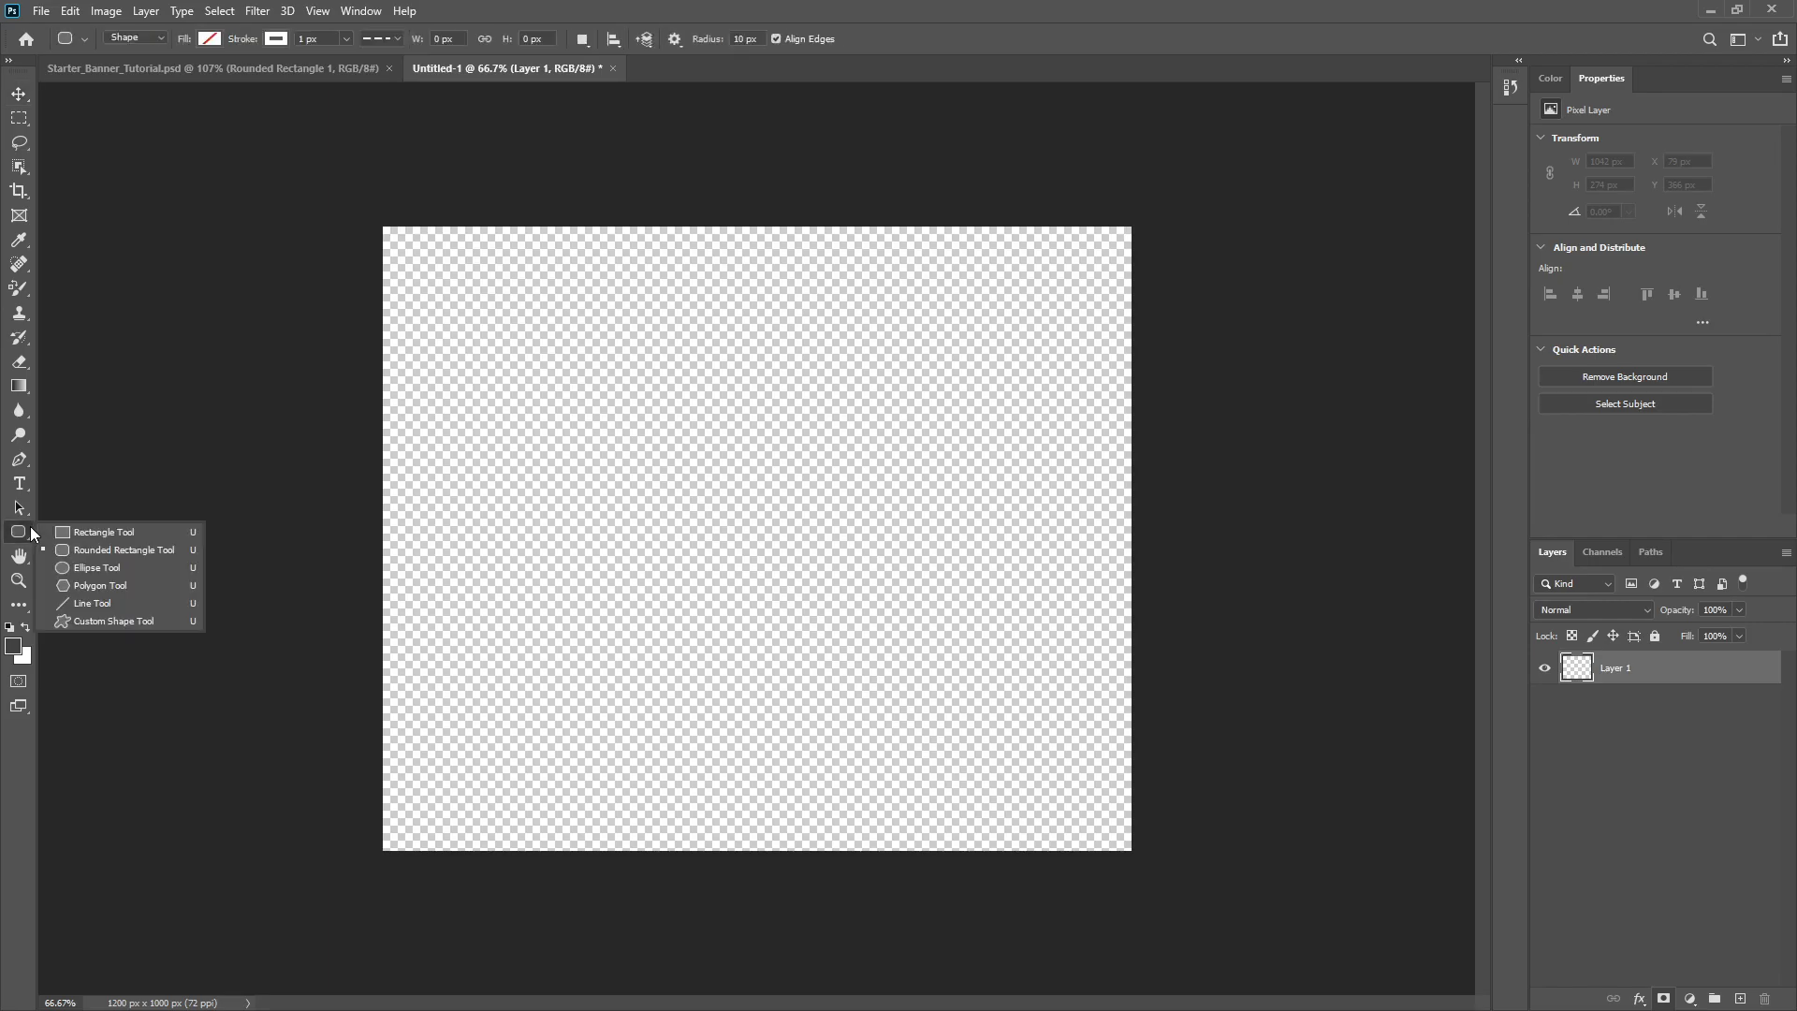
click(7, 540)
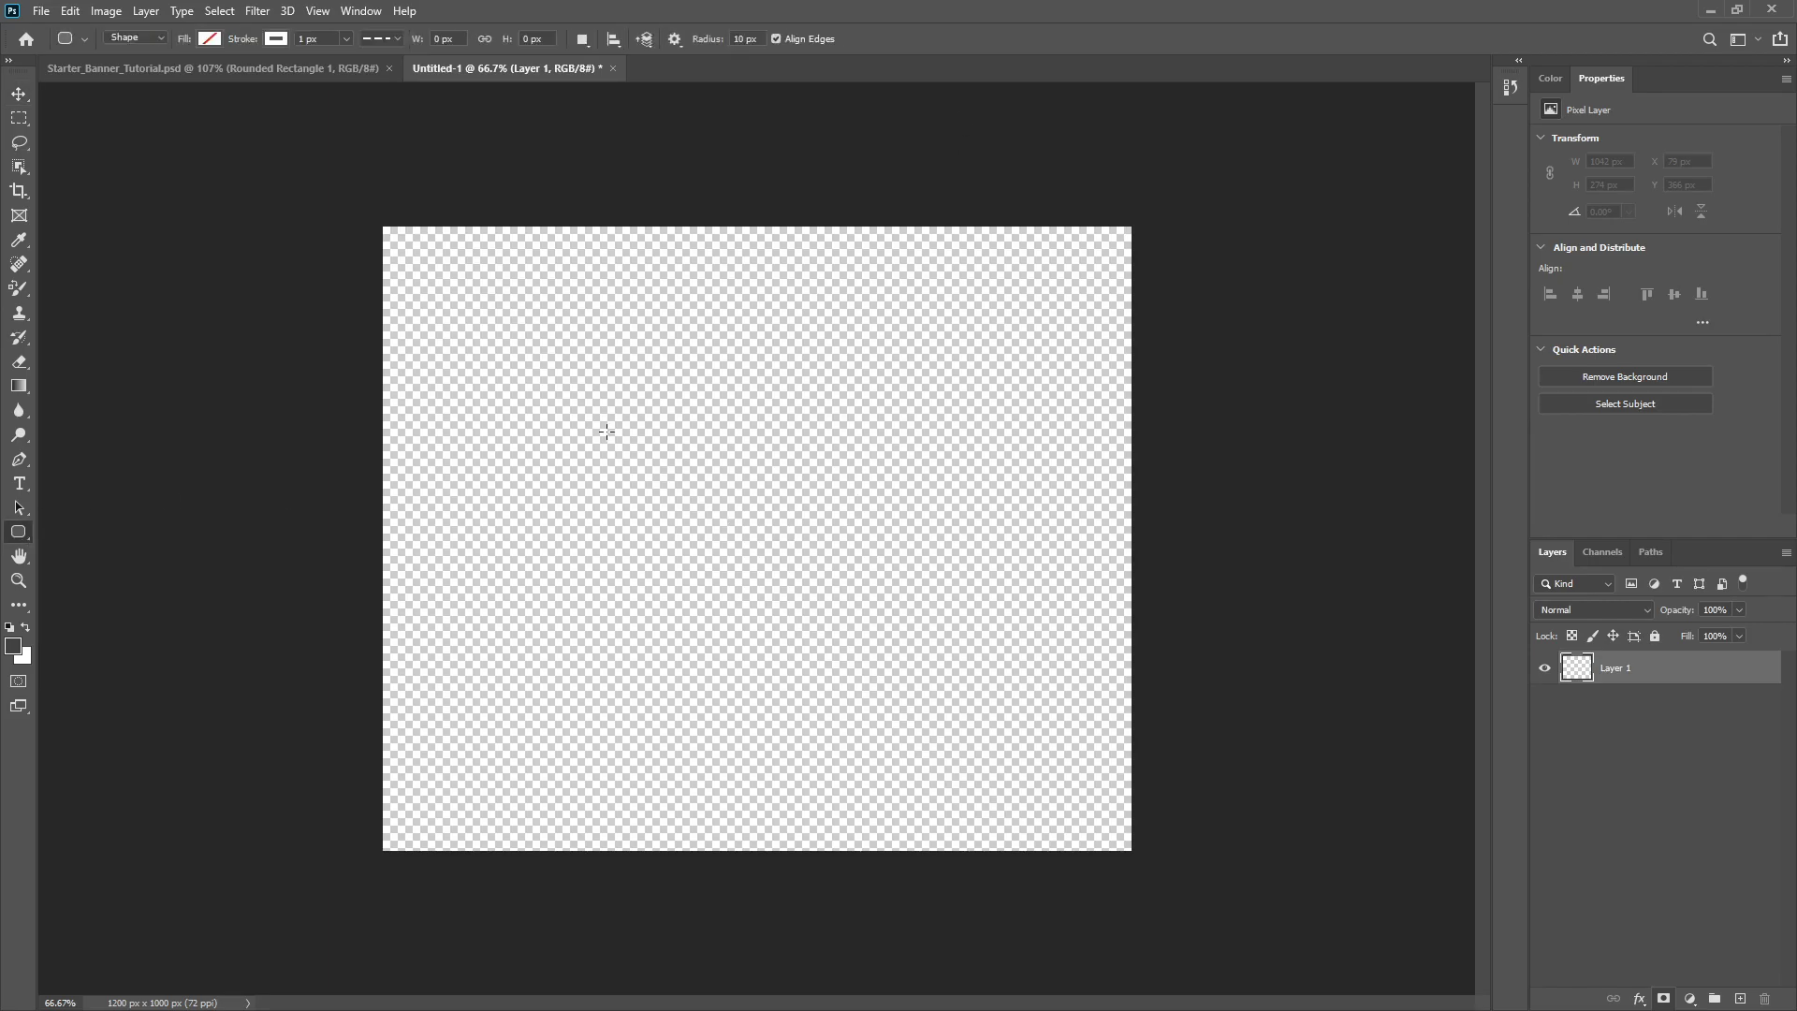
drag(466, 456, 1085, 639)
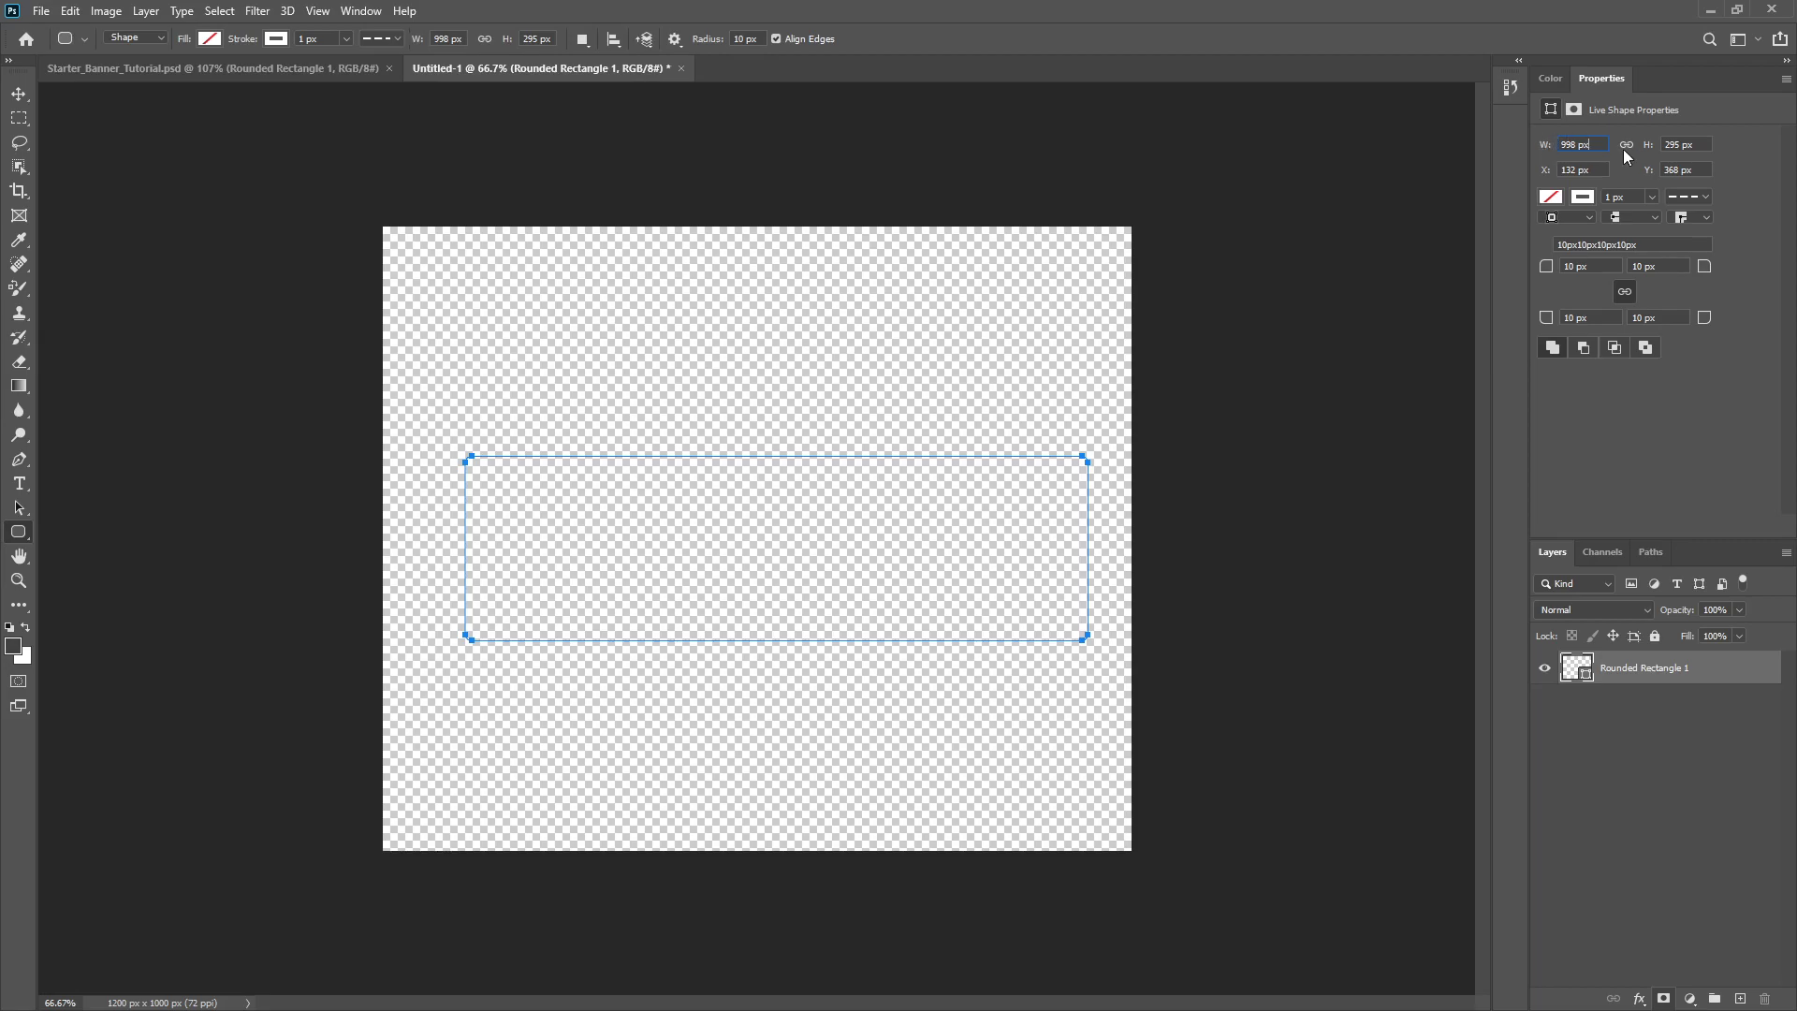
- Set the rounded rectangle's width to 1028 px and its height to 260 px
click(1602, 146)
text(1028)
key(Tab)
text(260)
key(Return)
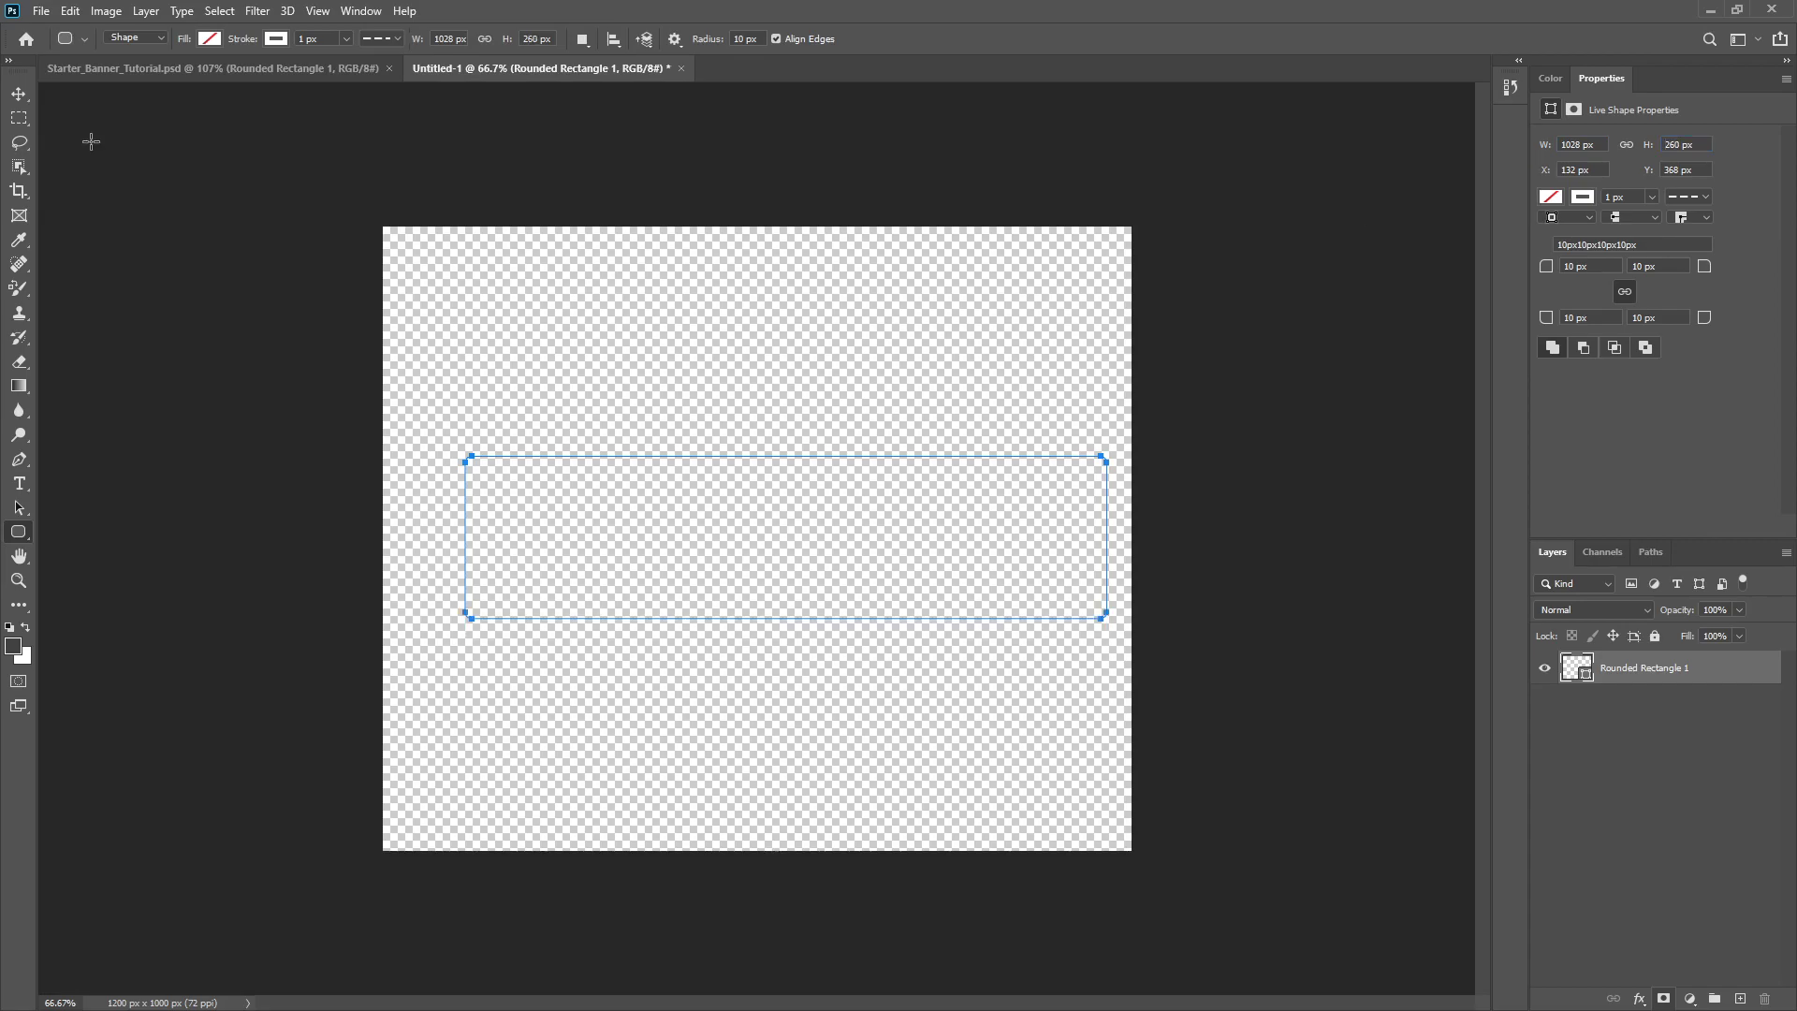
- Fill the rounded rectangle with the recent dark gray and remove its stroke
click(18, 93)
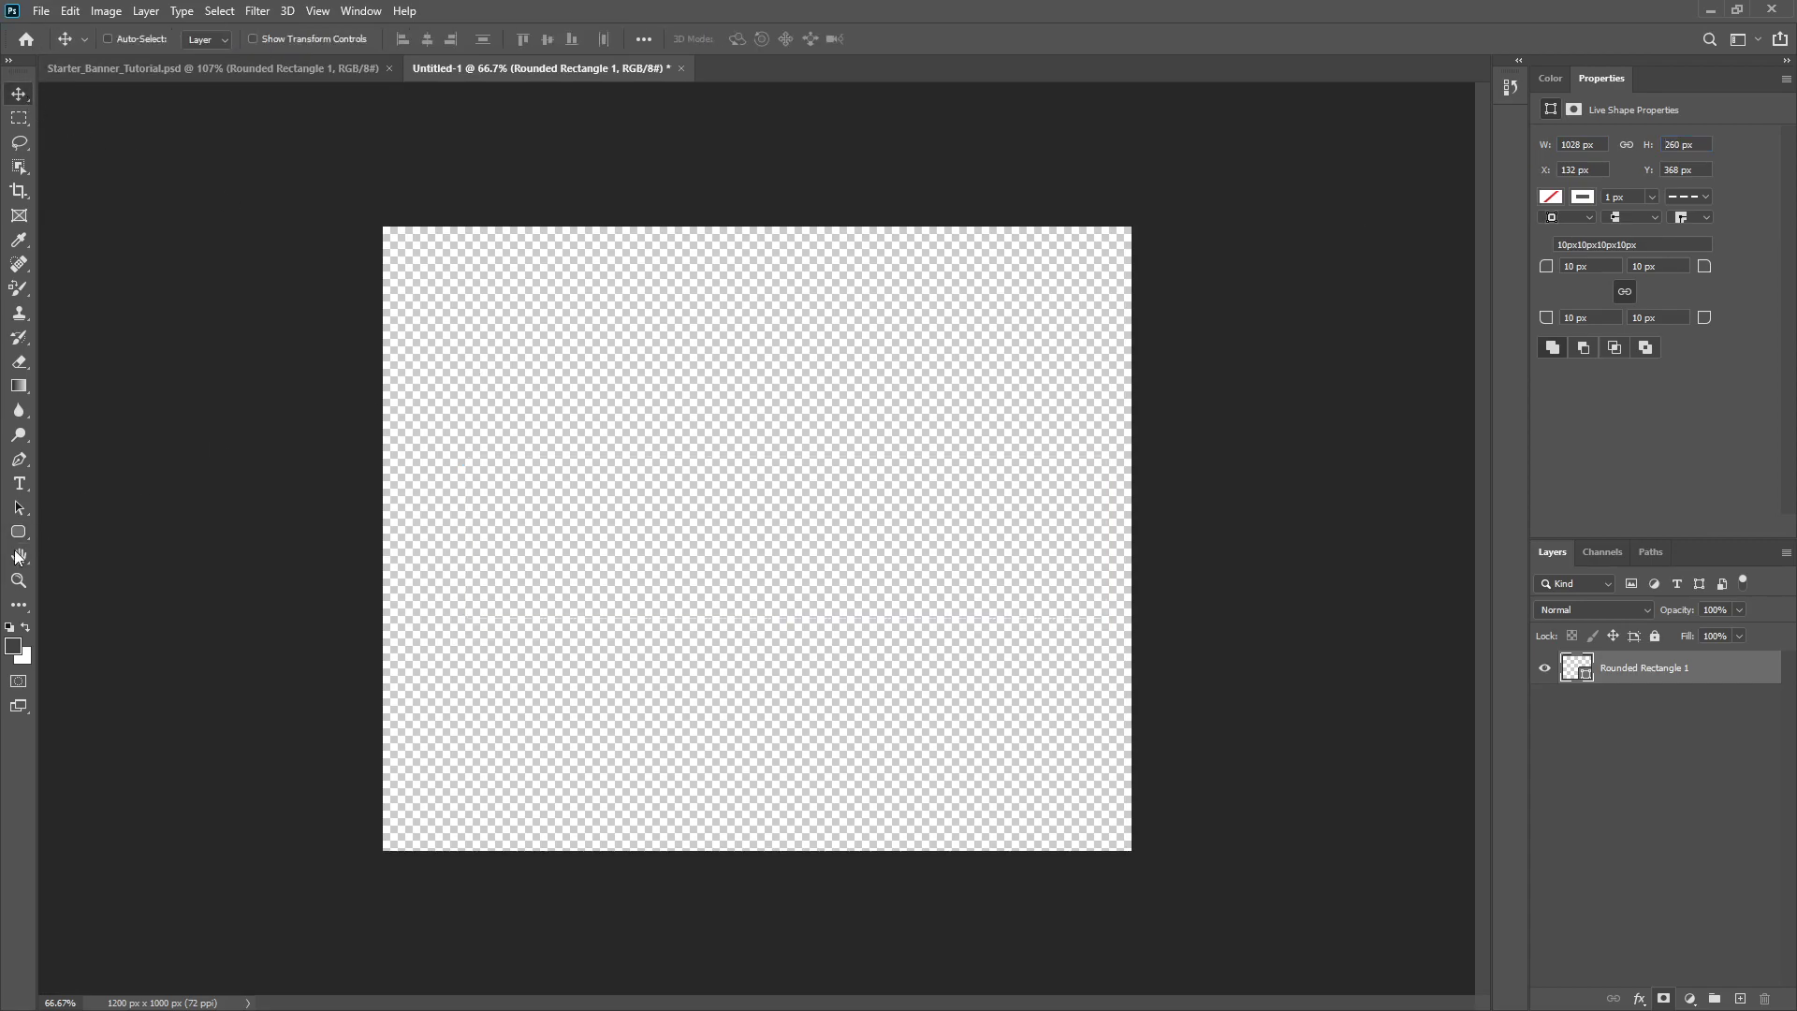
click(19, 531)
click(208, 38)
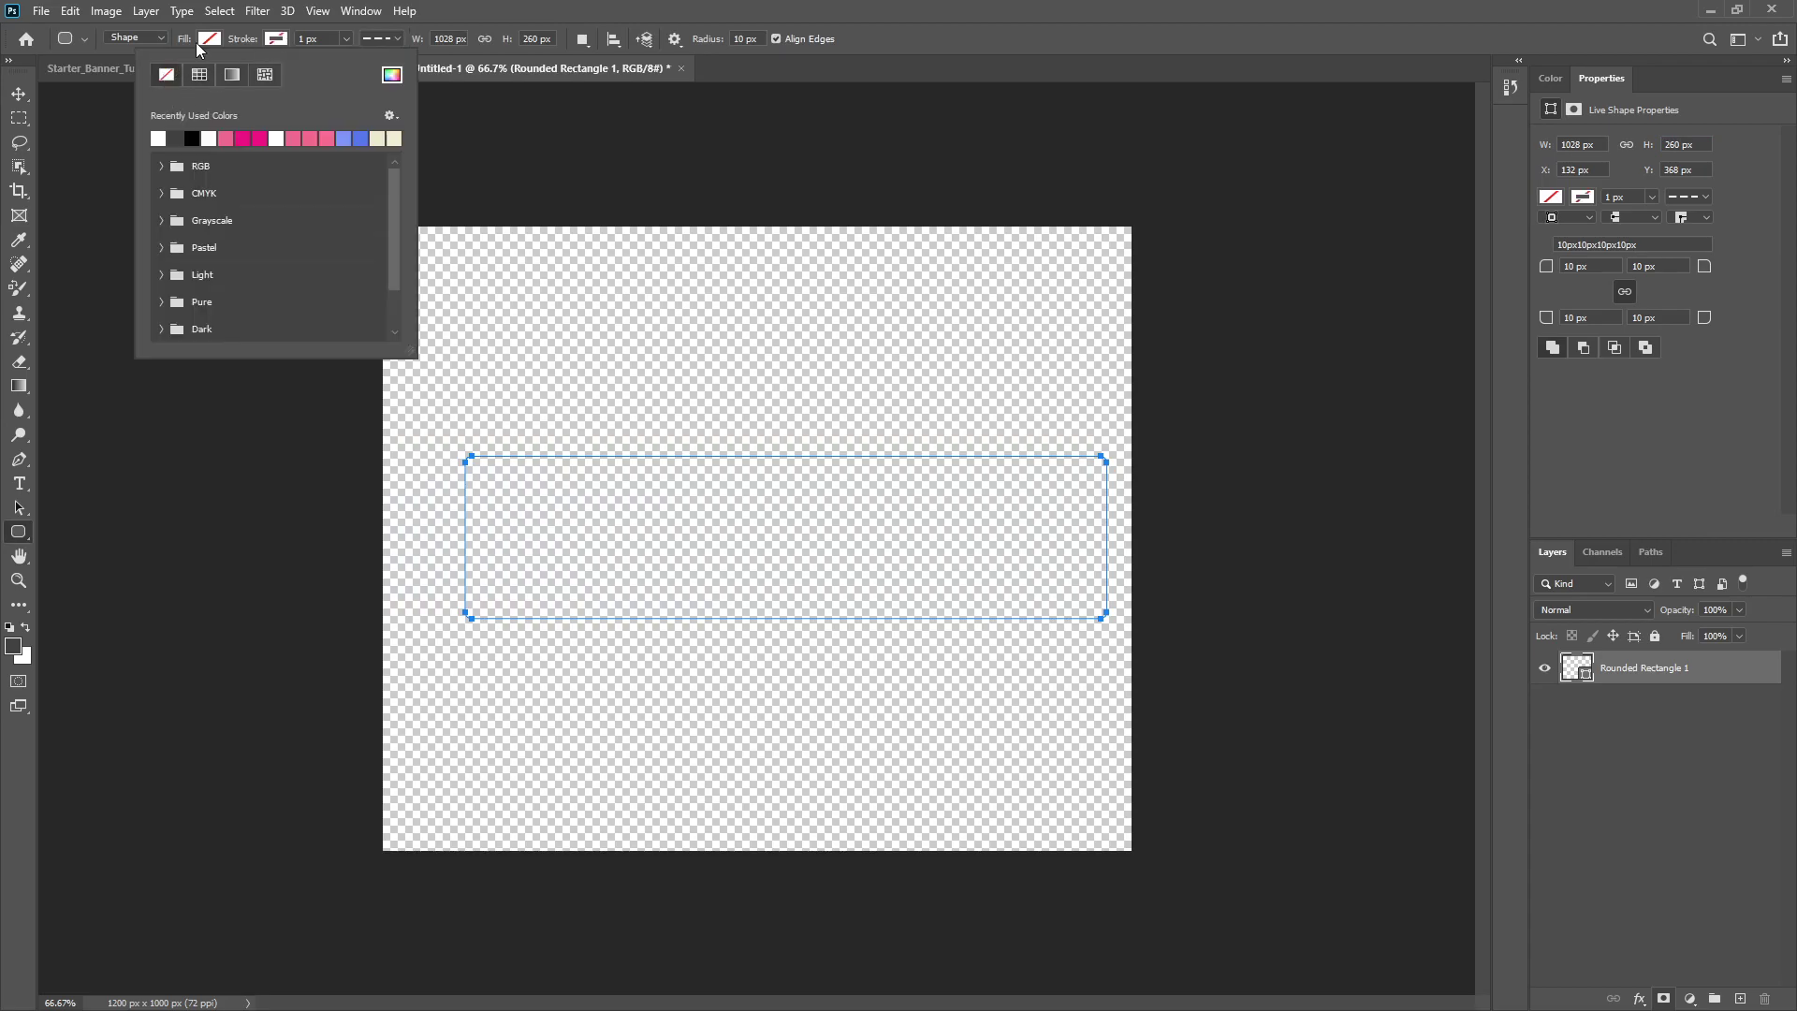
click(109, 139)
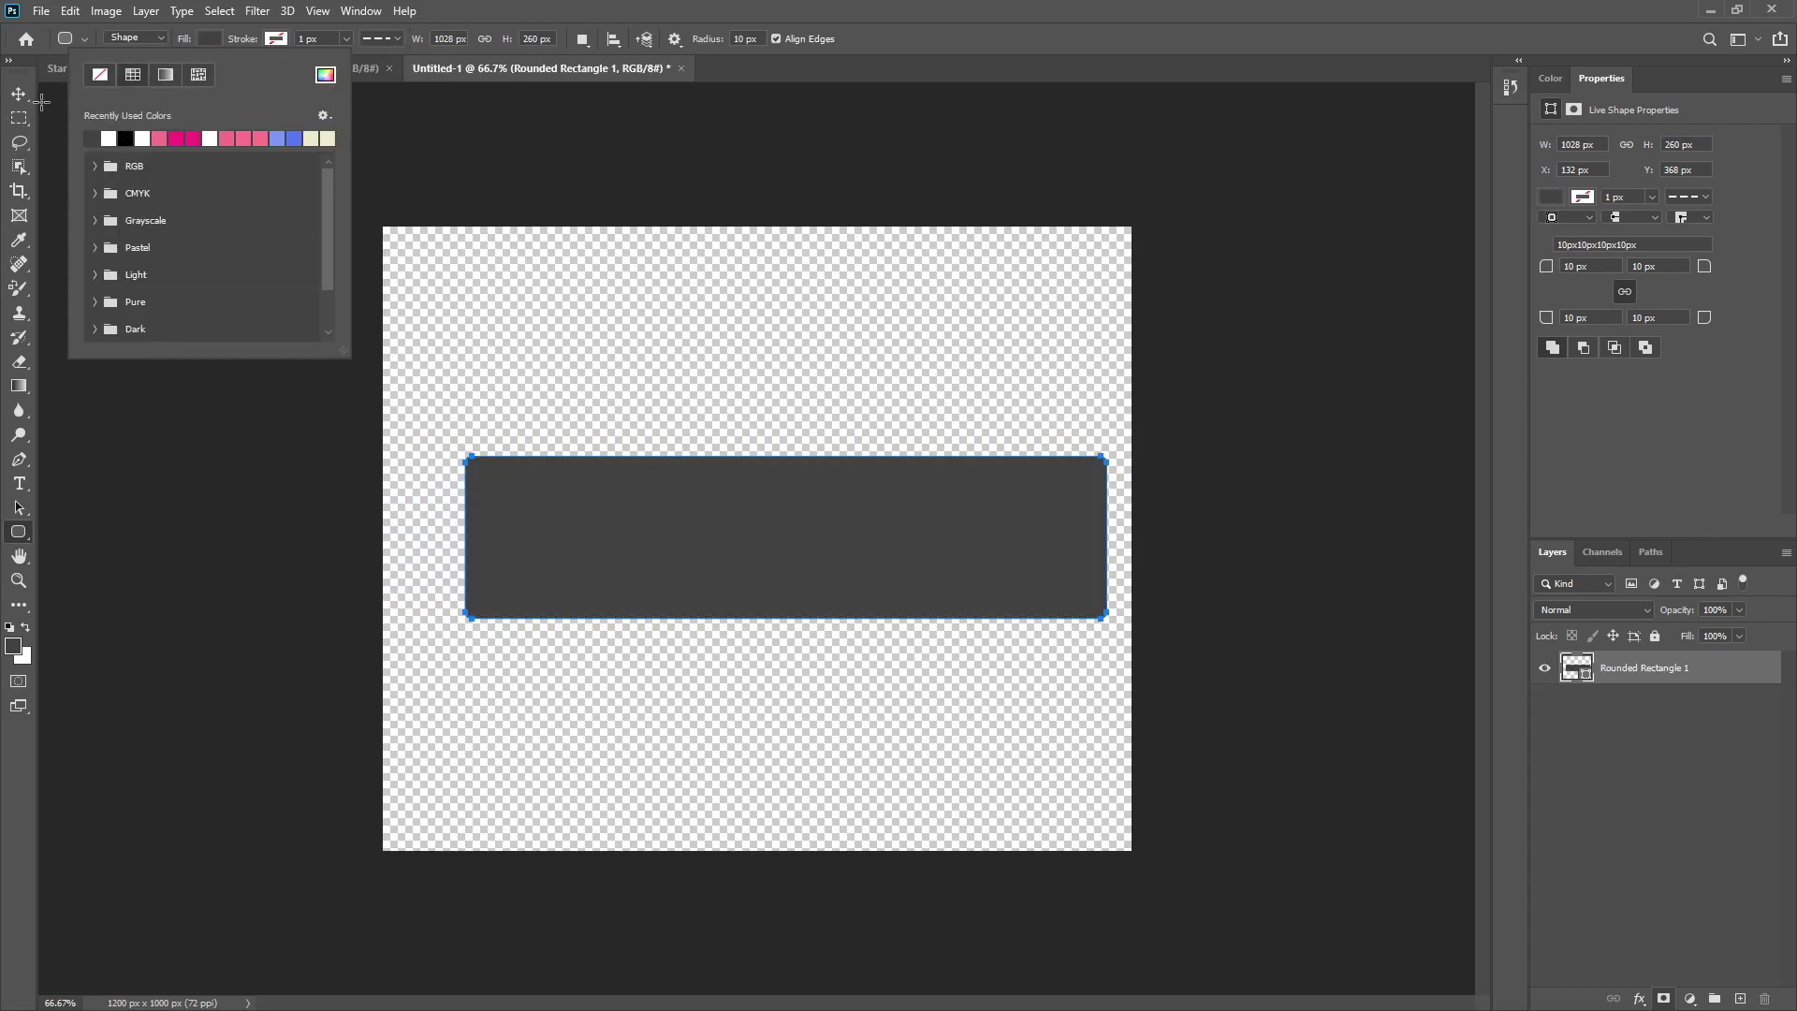
- Centre the rounded rectangle on the canvas at X 86 px, Y 370 px
click(18, 94)
mouse_move(851, 543)
mouse_down()
mouse_move(827, 549)
mouse_move(822, 517)
mouse_move(814, 553)
mouse_move(856, 529)
mouse_up()
key(ctrl)
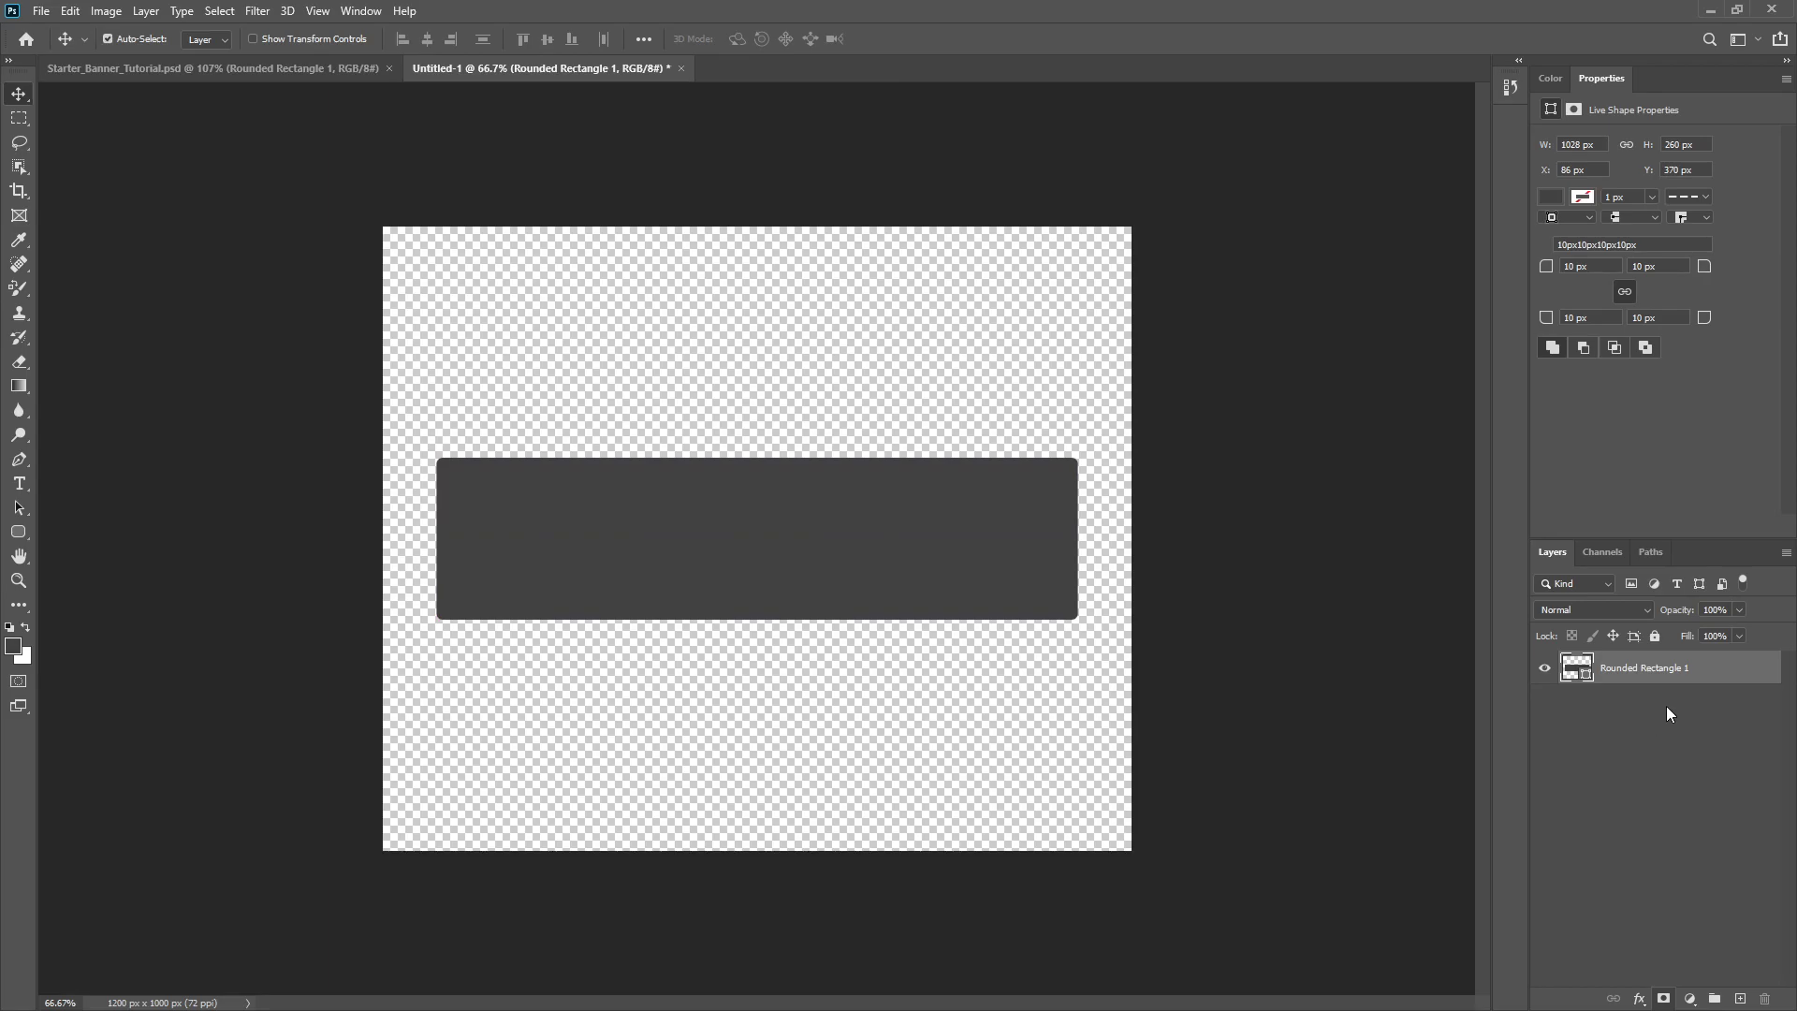
- Duplicate the rounded rectangle layer and rename the copy as Base
key(ctrl+j)
double_click(1667, 668)
text(Base)
key(Return)
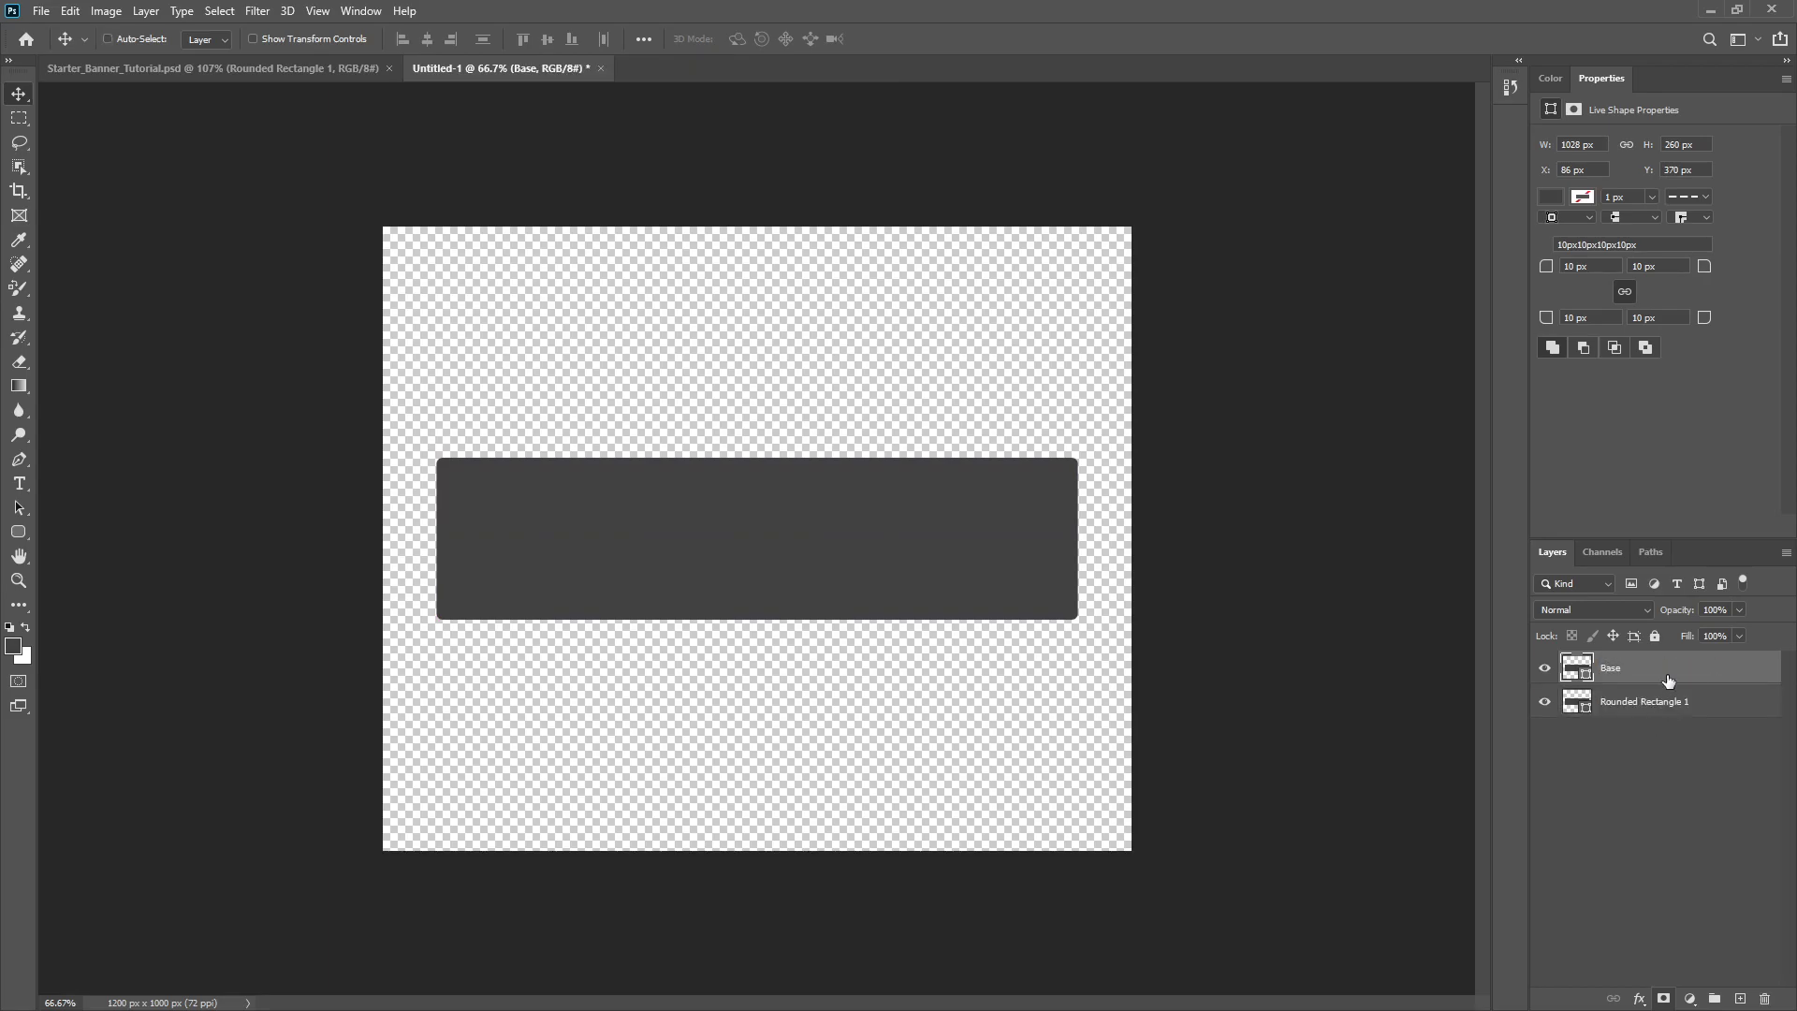
right_click(1653, 673)
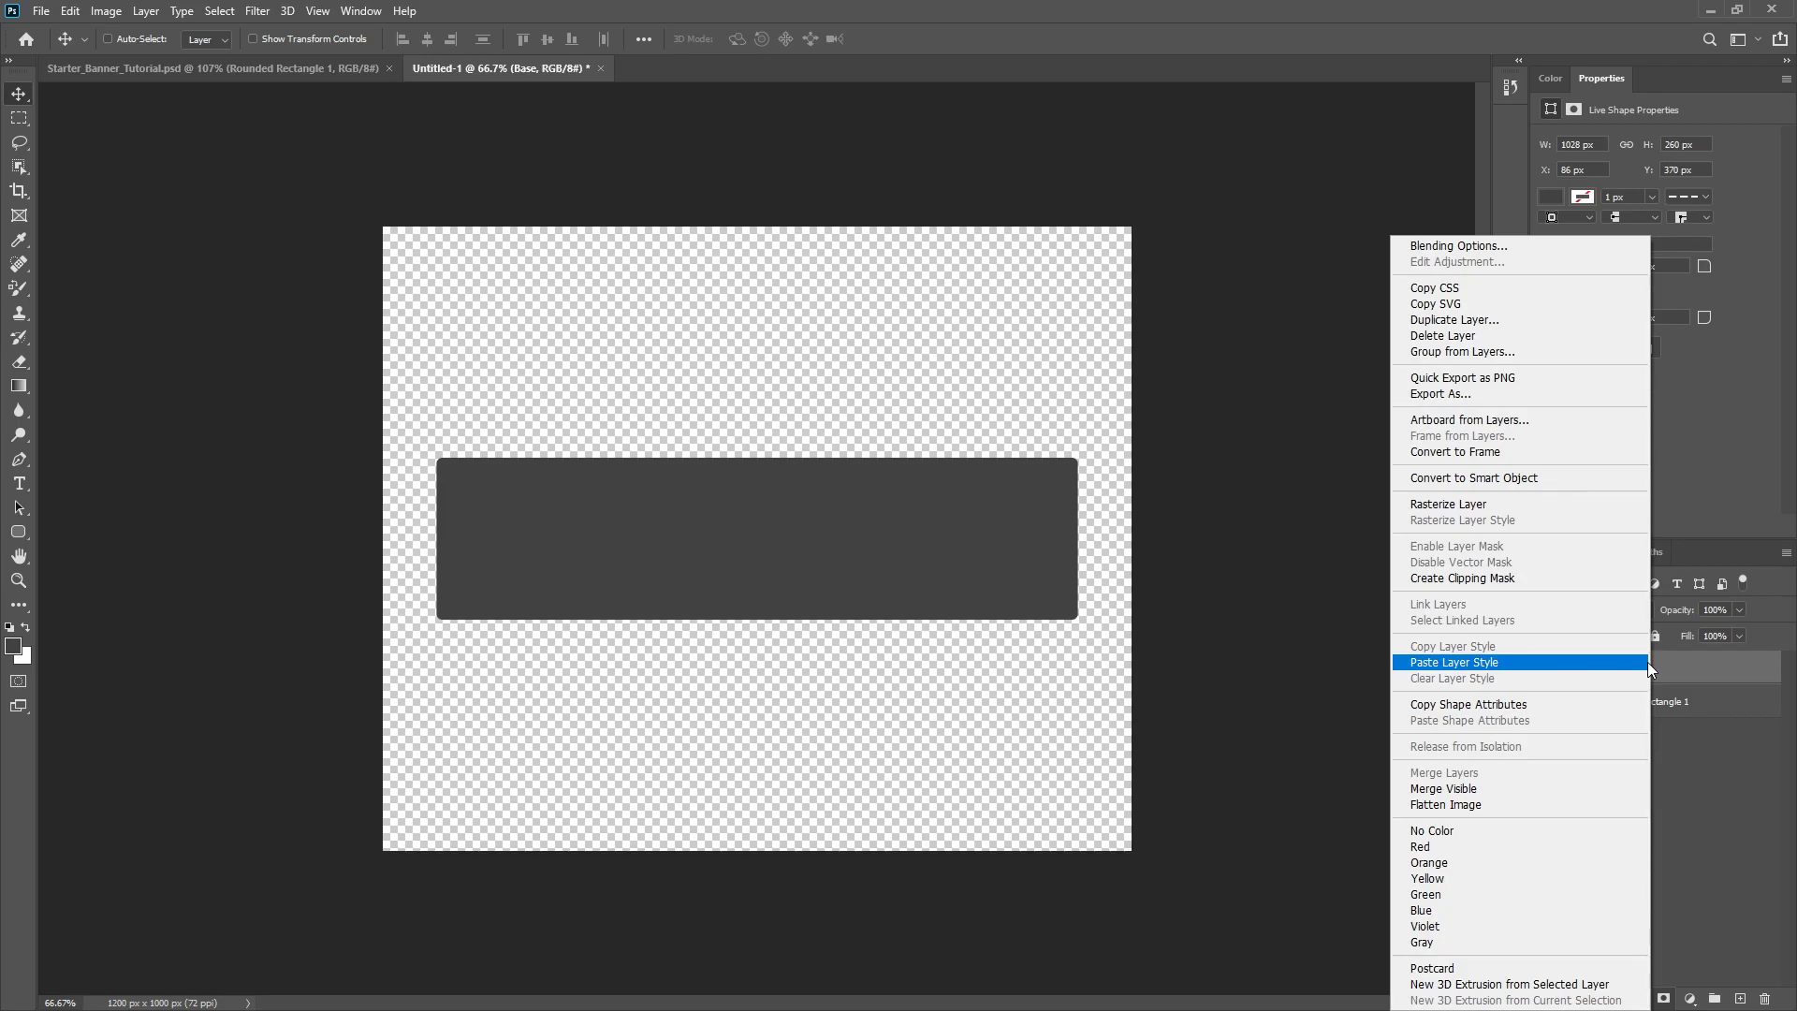
click(104, 10)
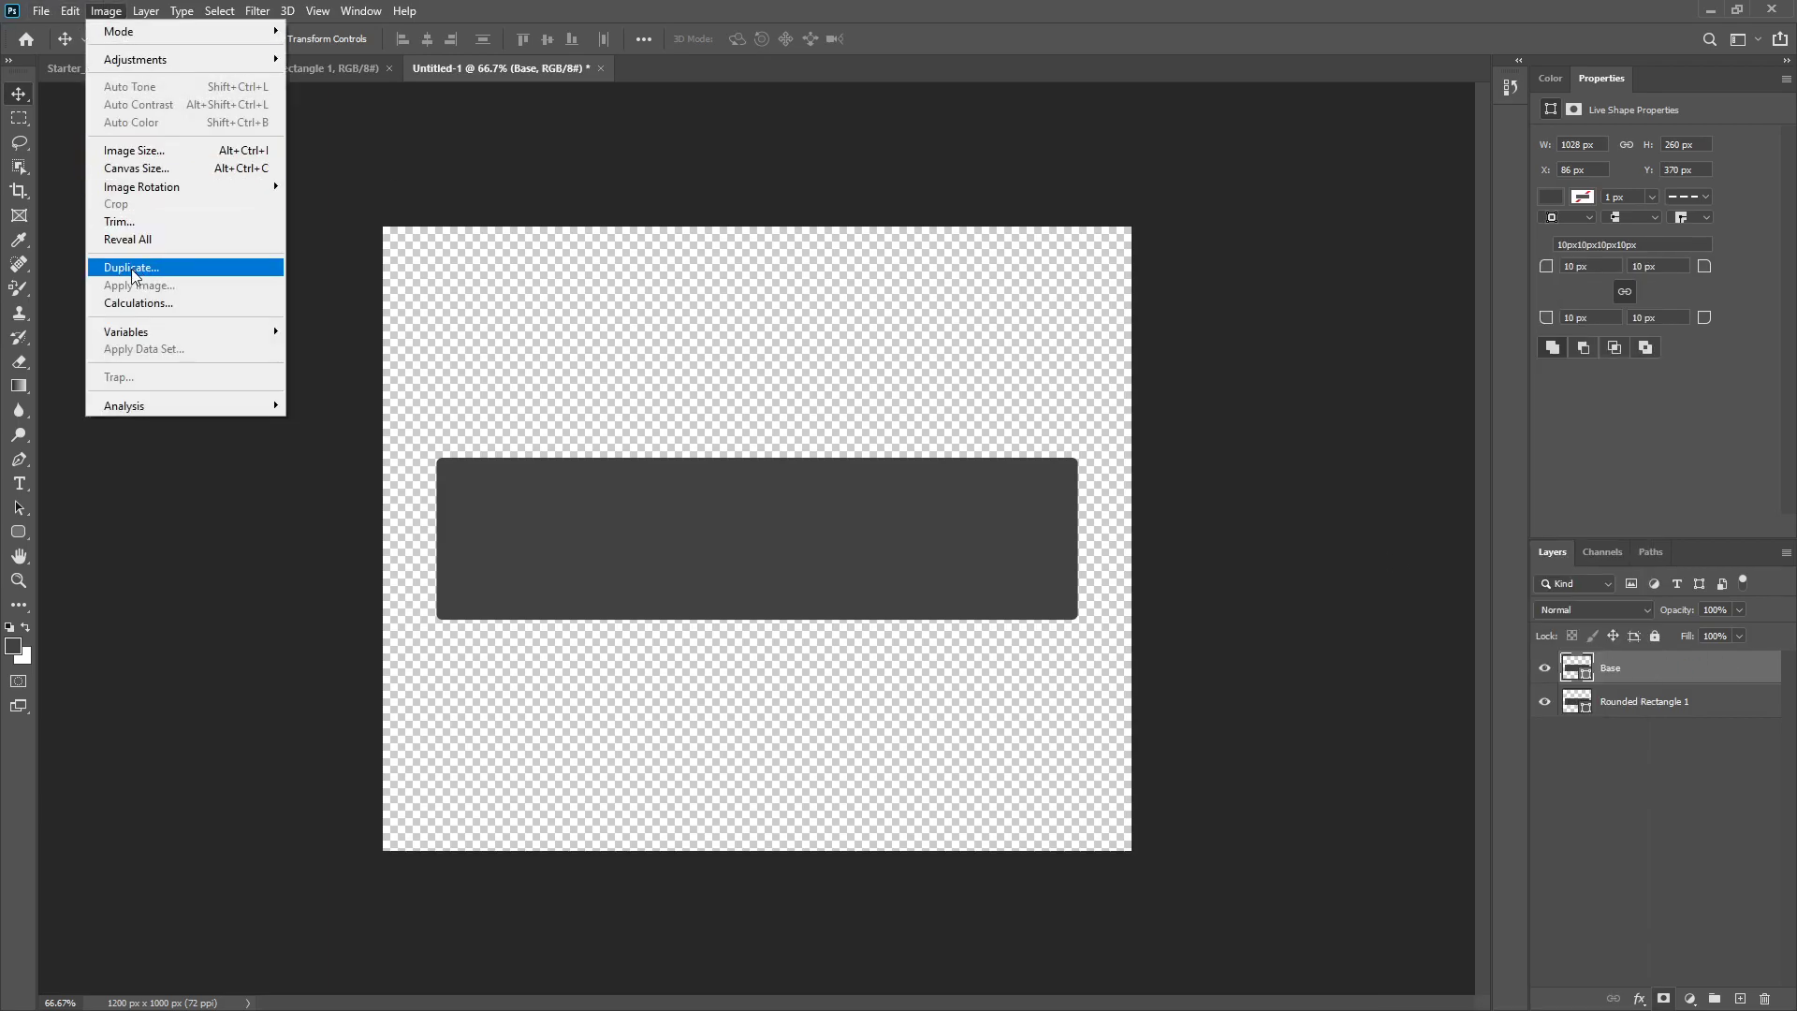
click(1658, 668)
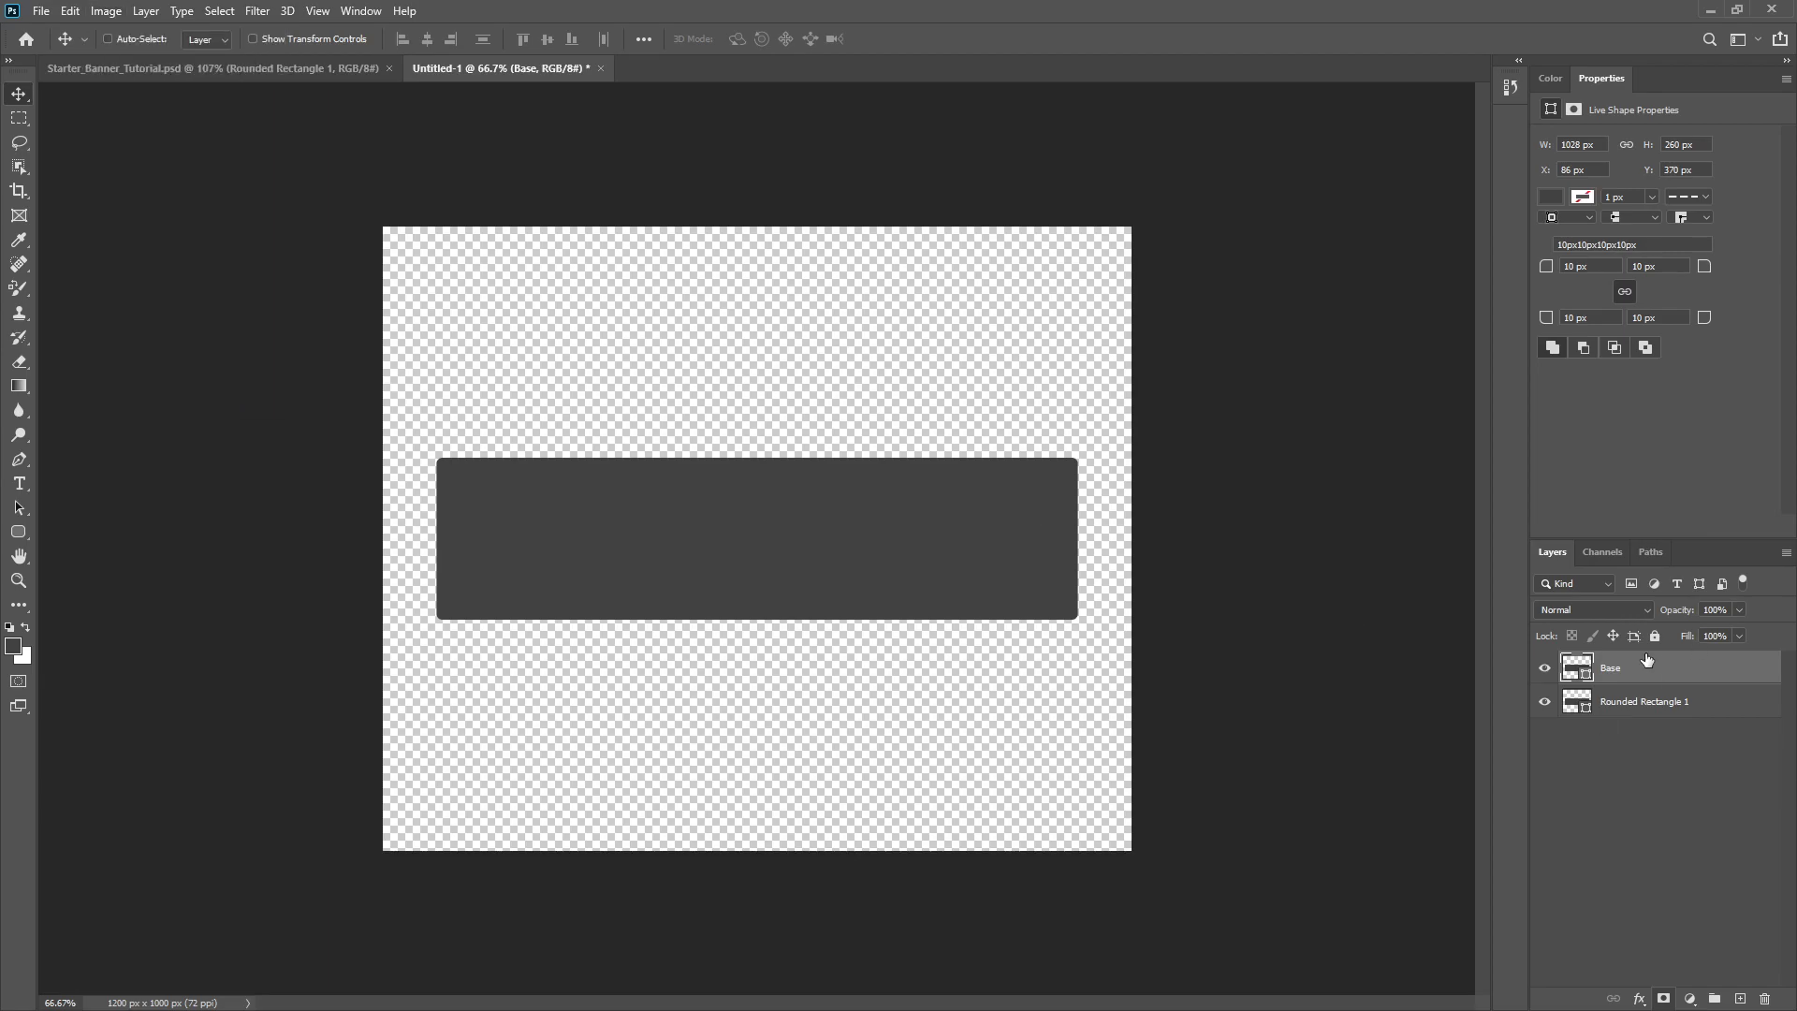
click(118, 13)
click(186, 269)
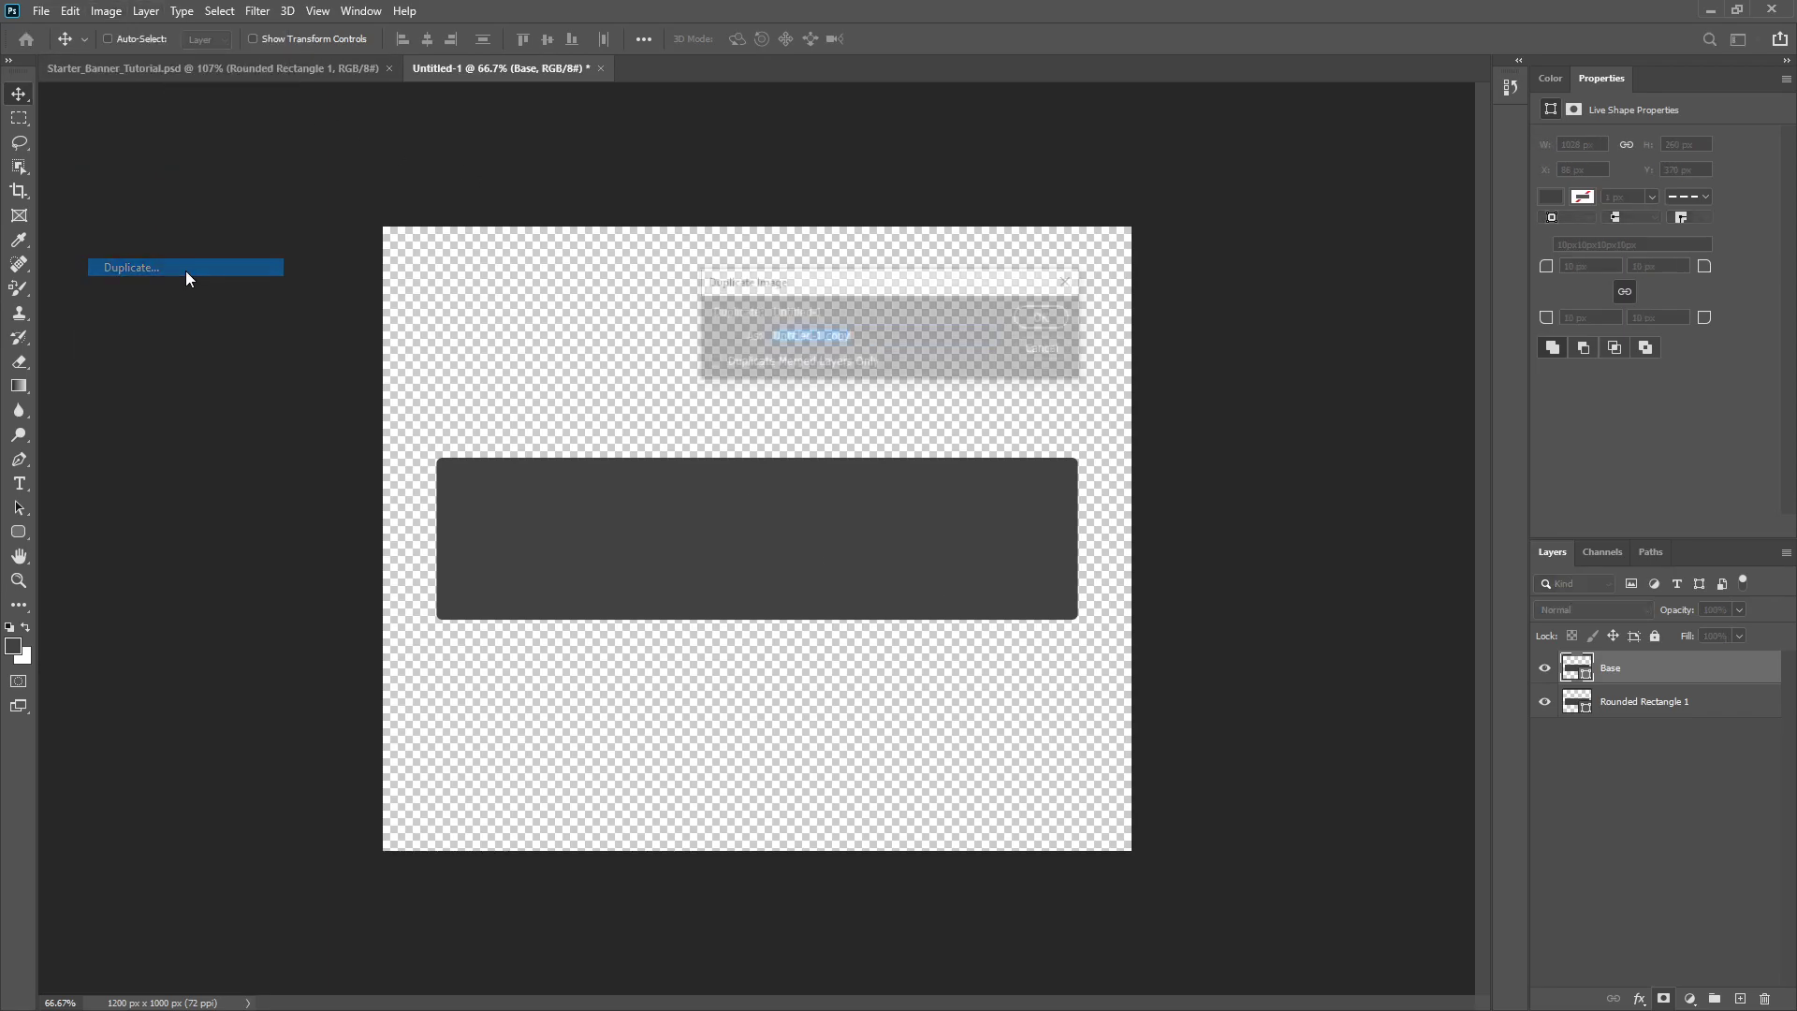
click(1047, 349)
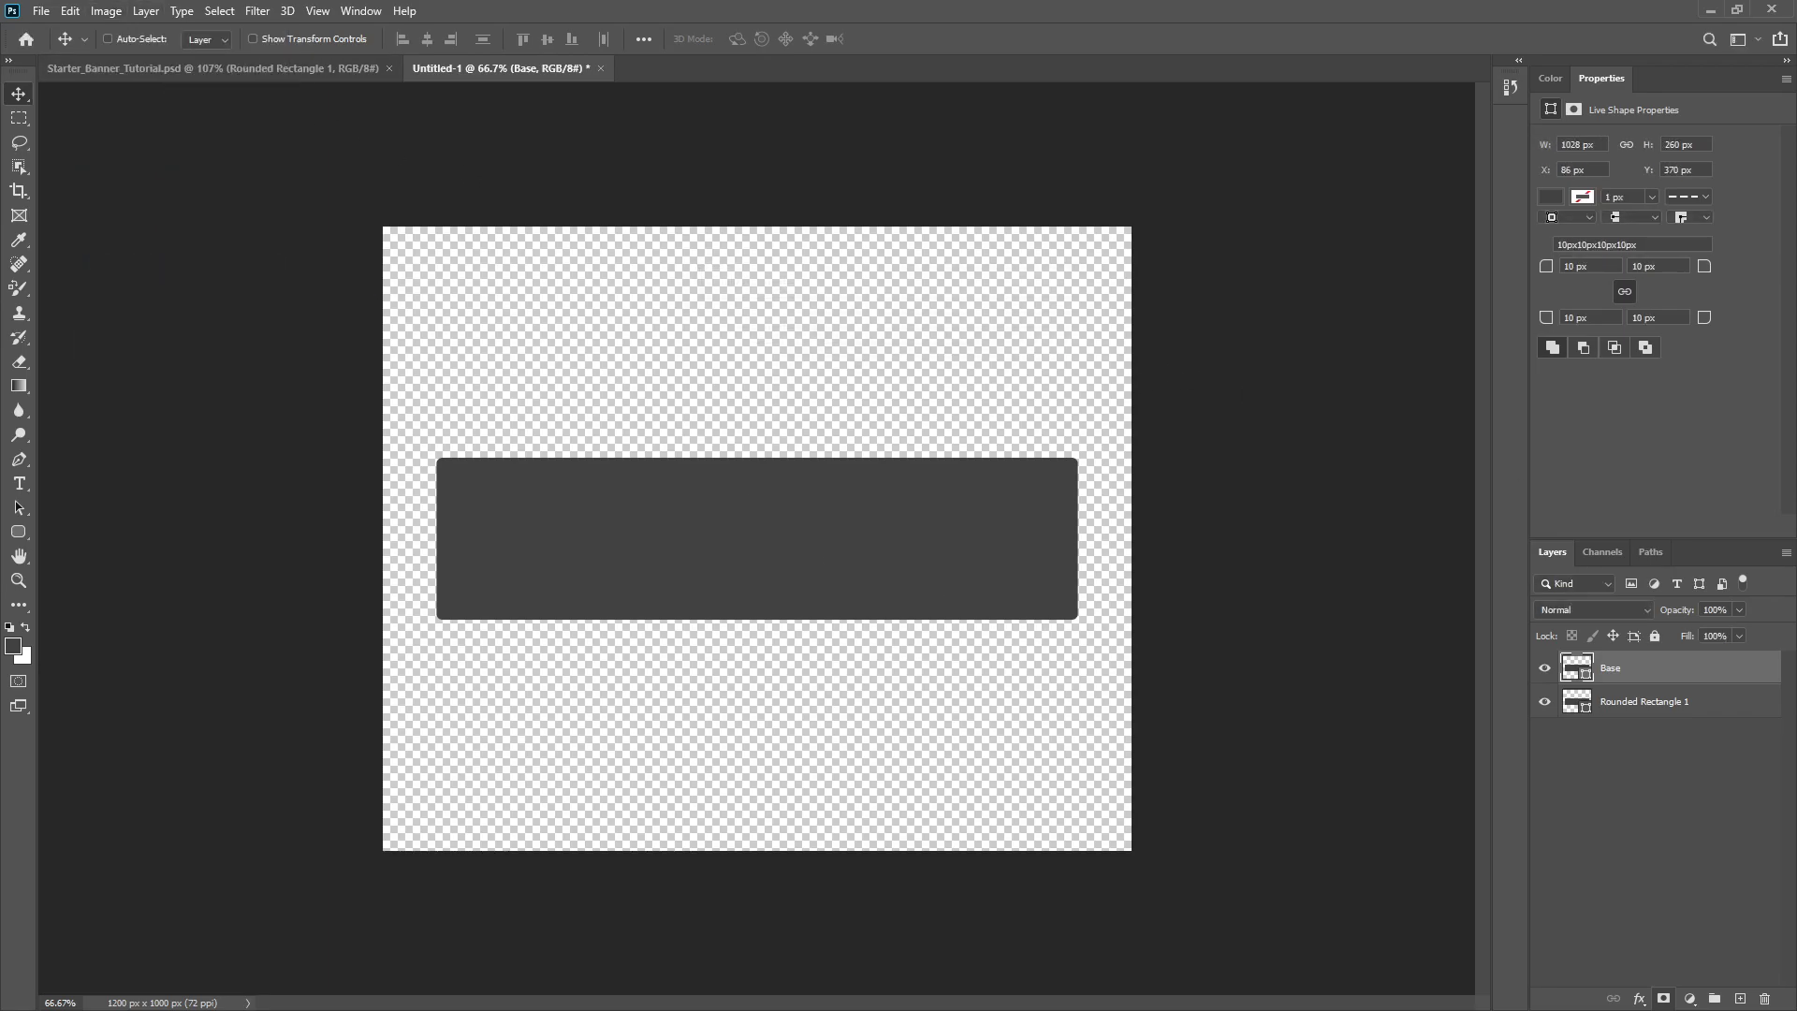
- Rename the original rounded rectangle layer below Base as Edge
click(1677, 698)
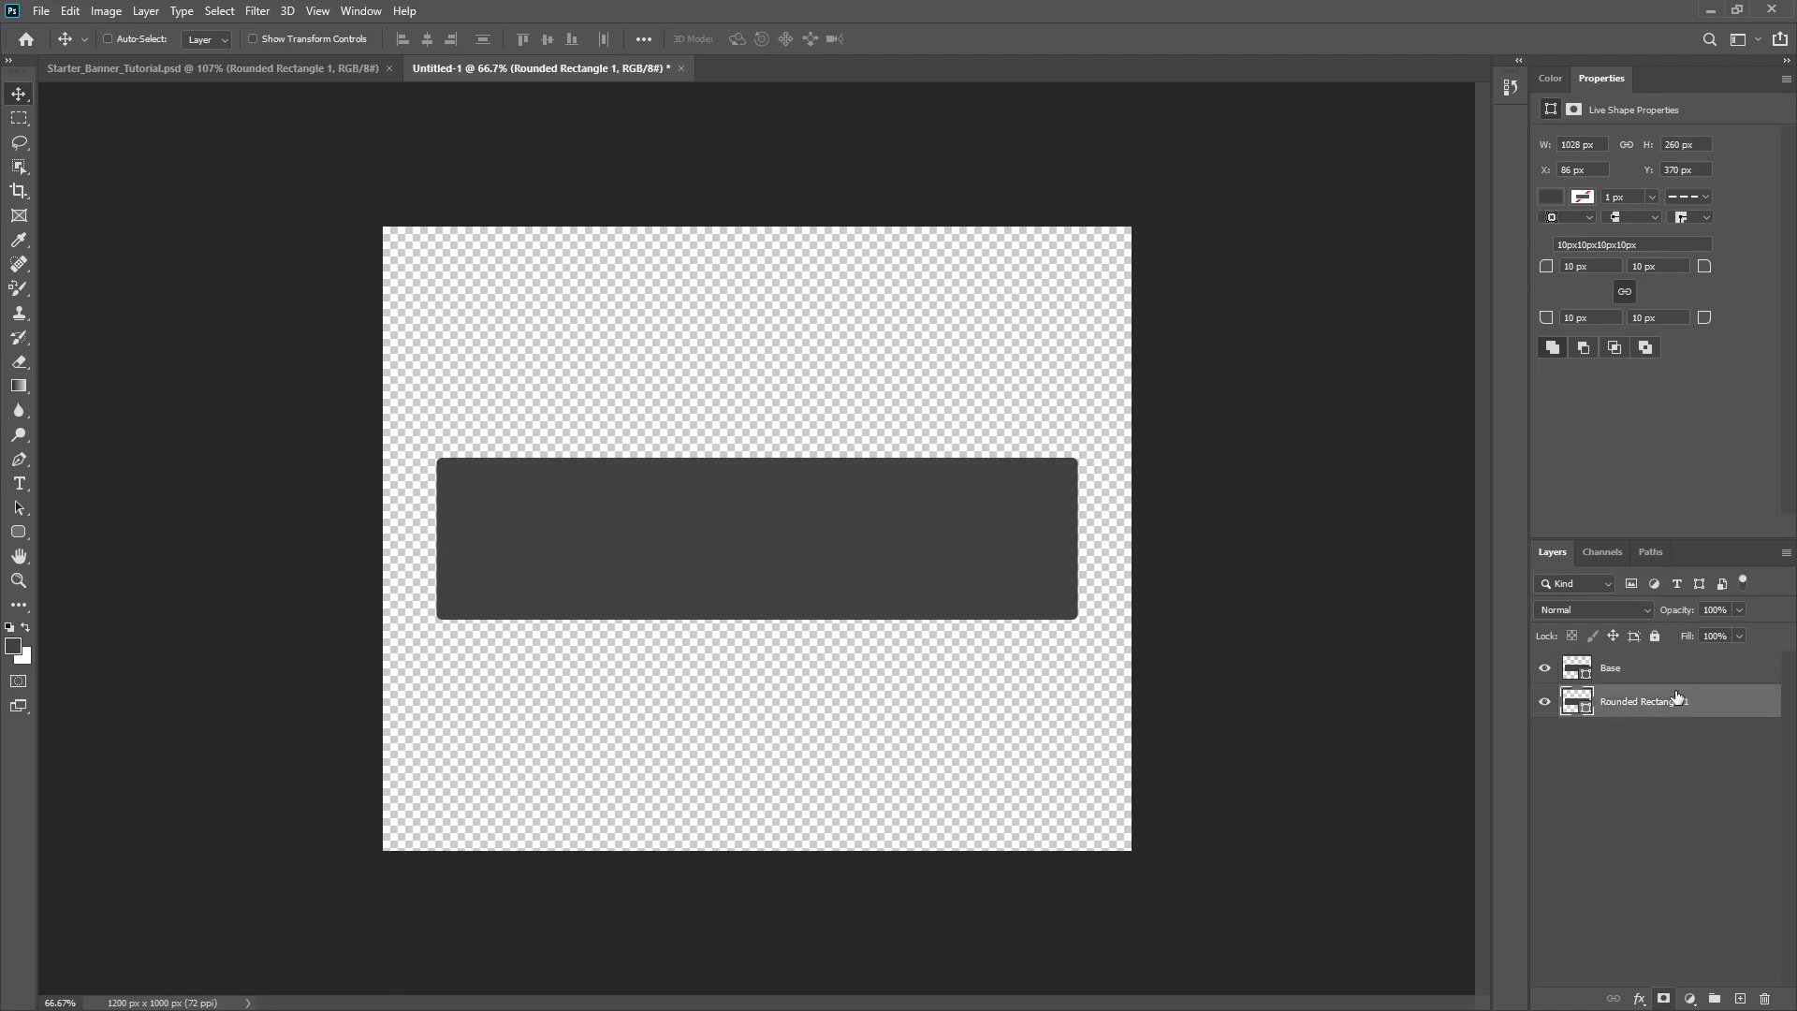
double_click(1622, 702)
text(Edge)
key(Return)
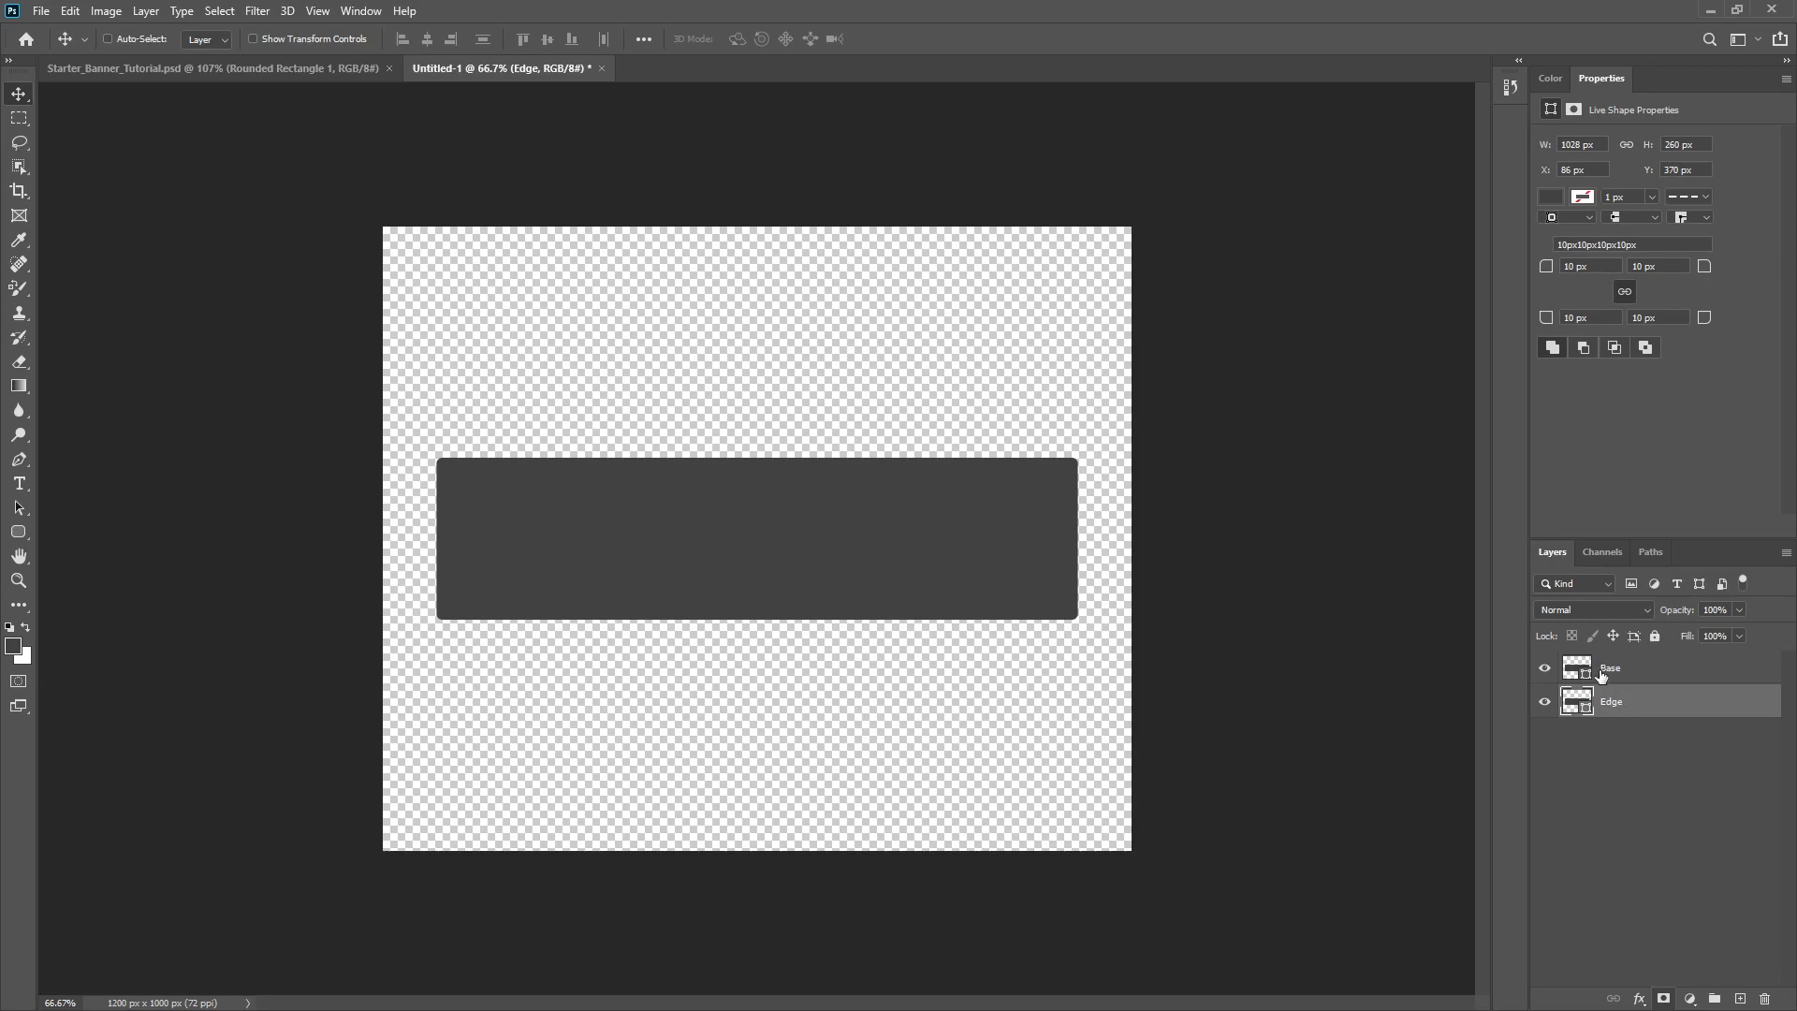
- Give the Edge shape a solid white stroke and no fill
click(18, 533)
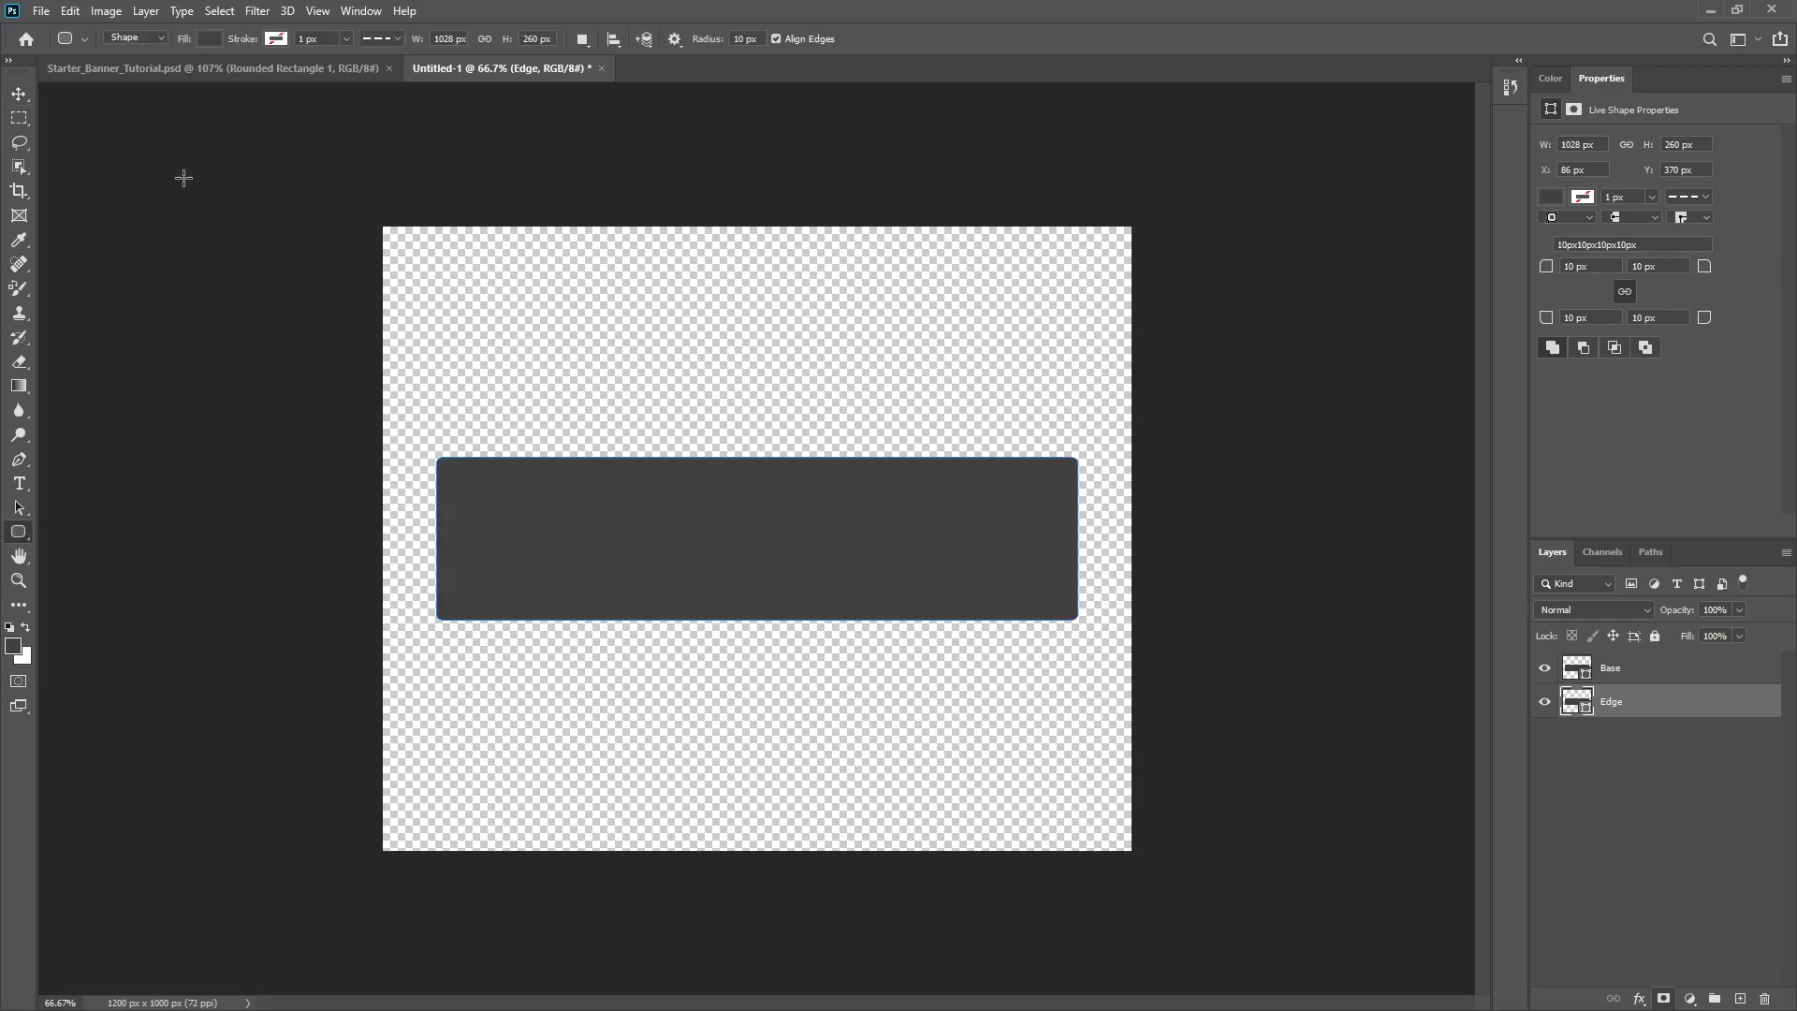
click(276, 39)
click(178, 138)
click(381, 38)
click(311, 84)
click(212, 38)
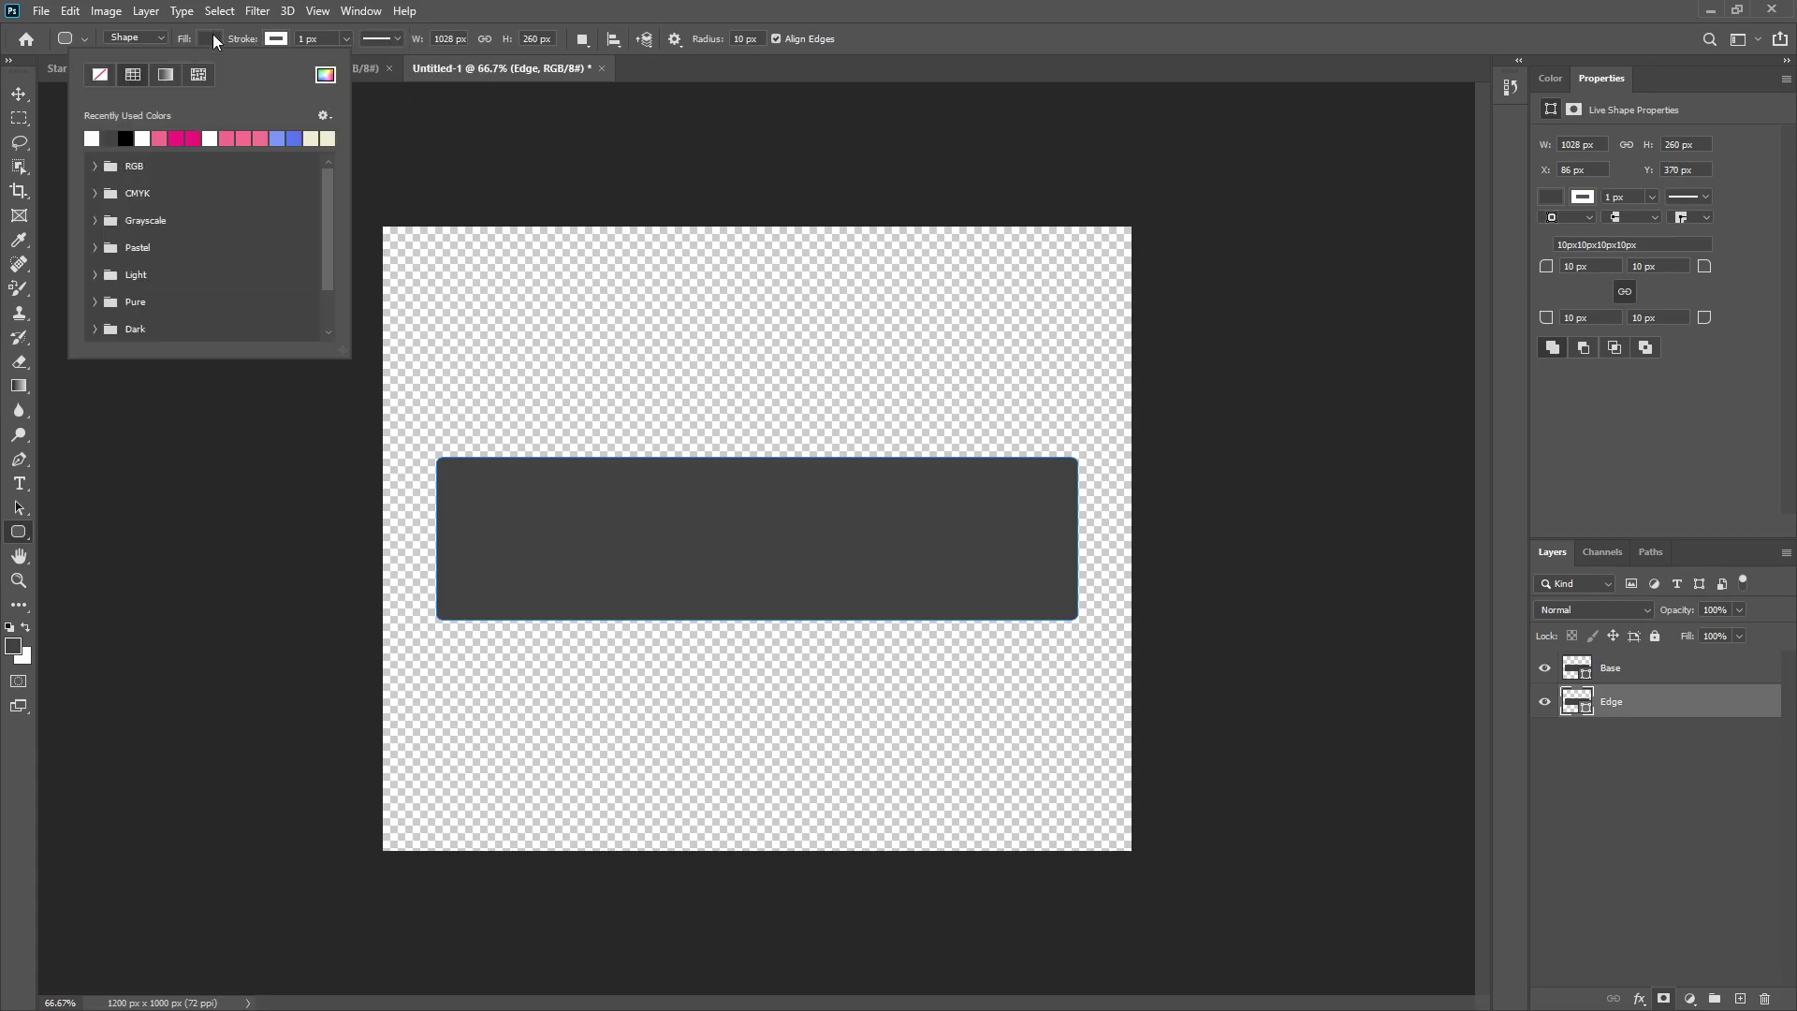
click(99, 77)
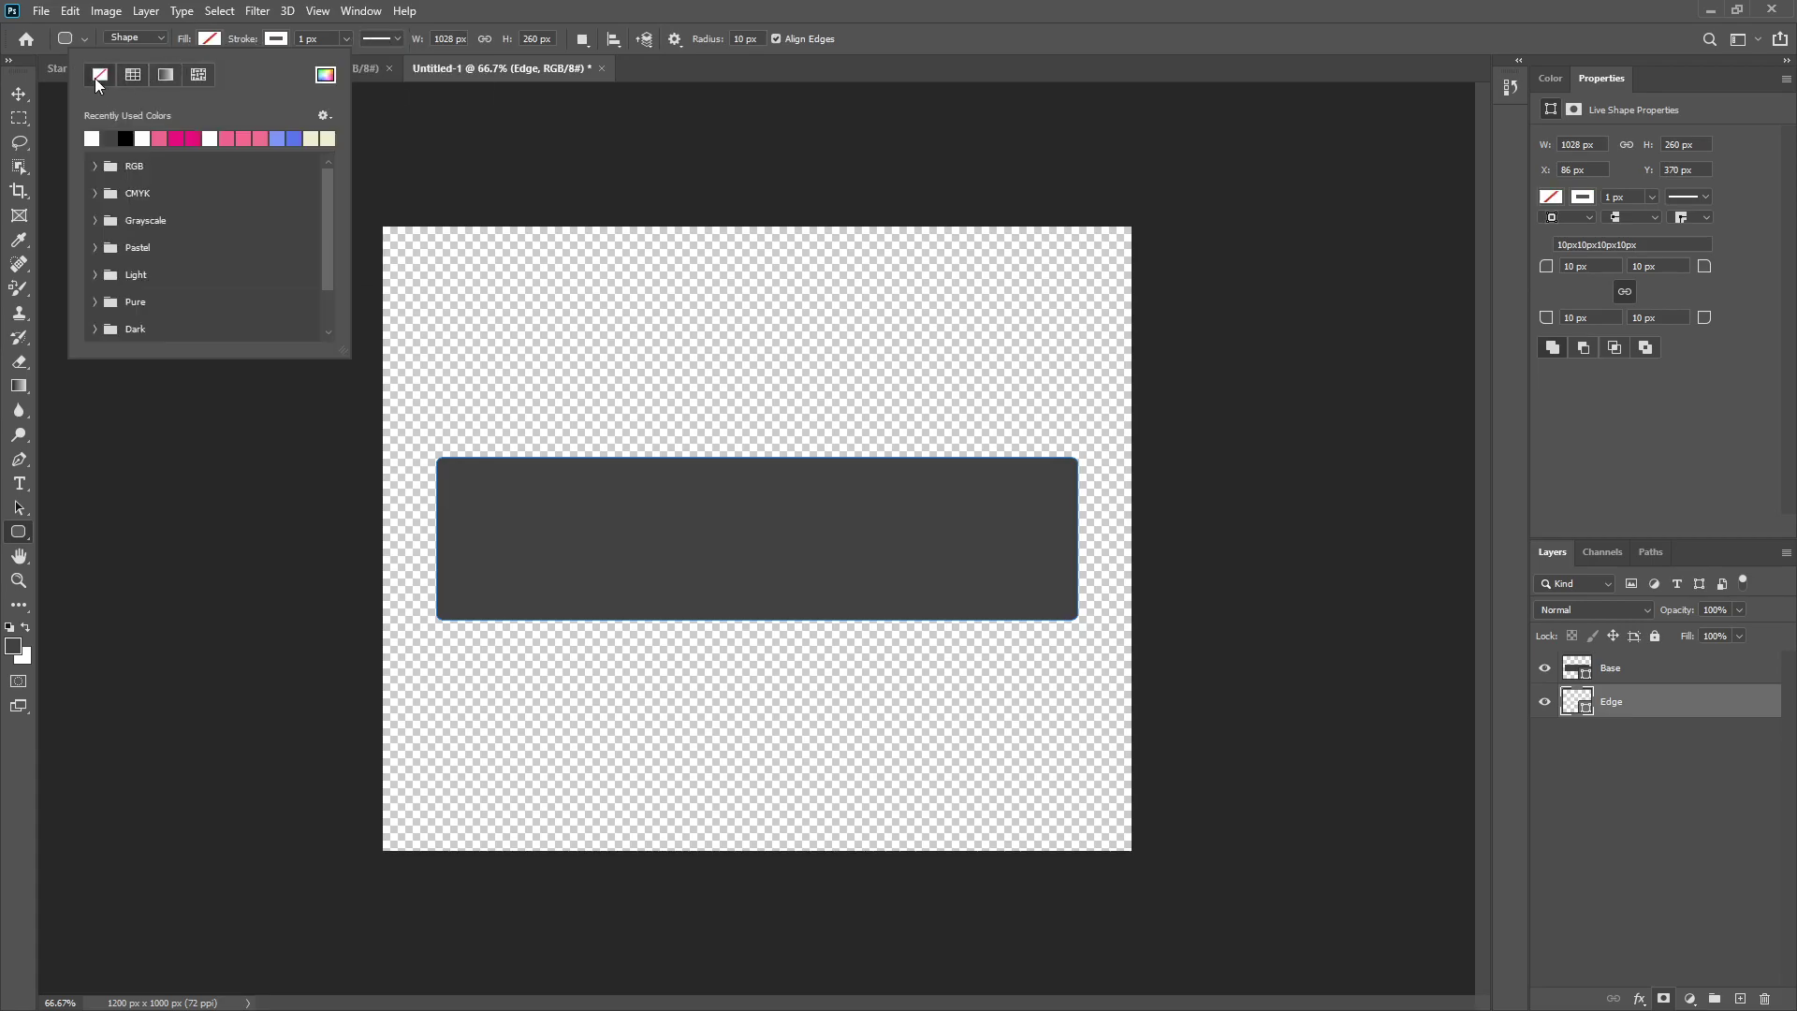
- Set the Edge stroke width to 6 px and move the shape up and left to X 81 px, Y 365 px
click(300, 40)
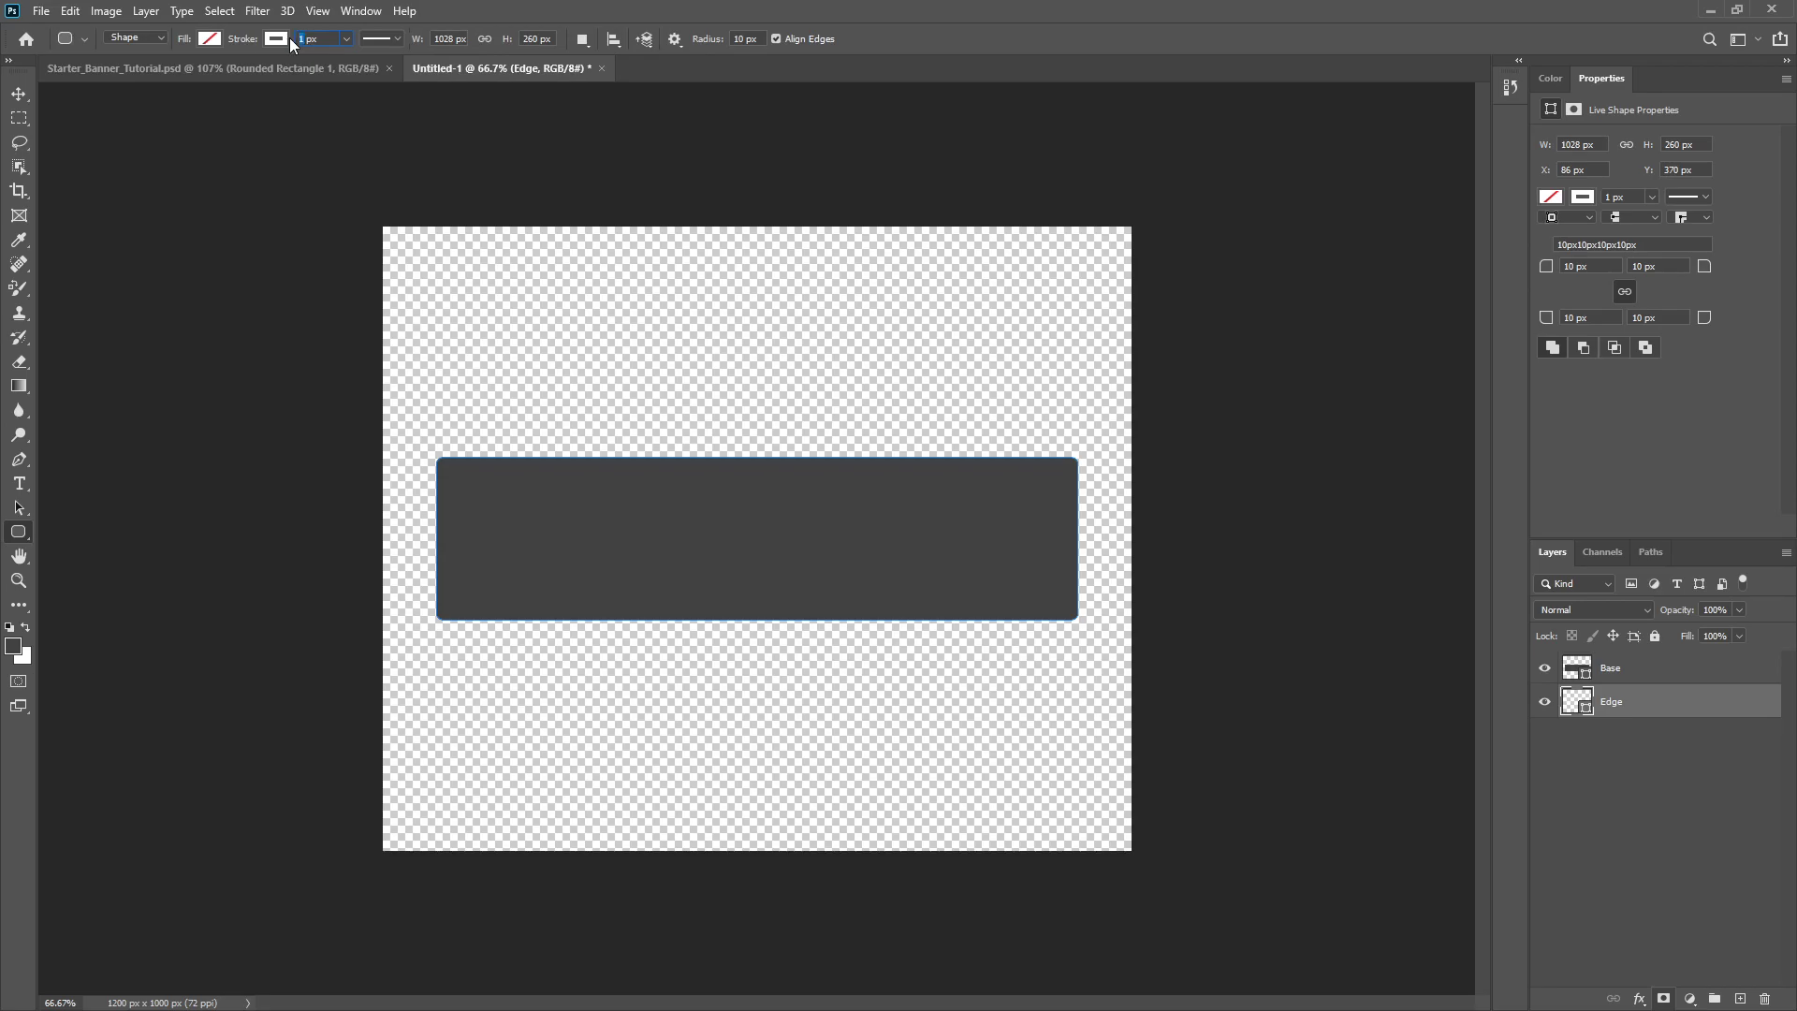
click(19, 93)
scroll(318, 444, up, 11)
mouse_move(509, 512)
mouse_down()
mouse_move(457, 496)
mouse_move(502, 502)
mouse_up()
scroll(280, 374, up, 11)
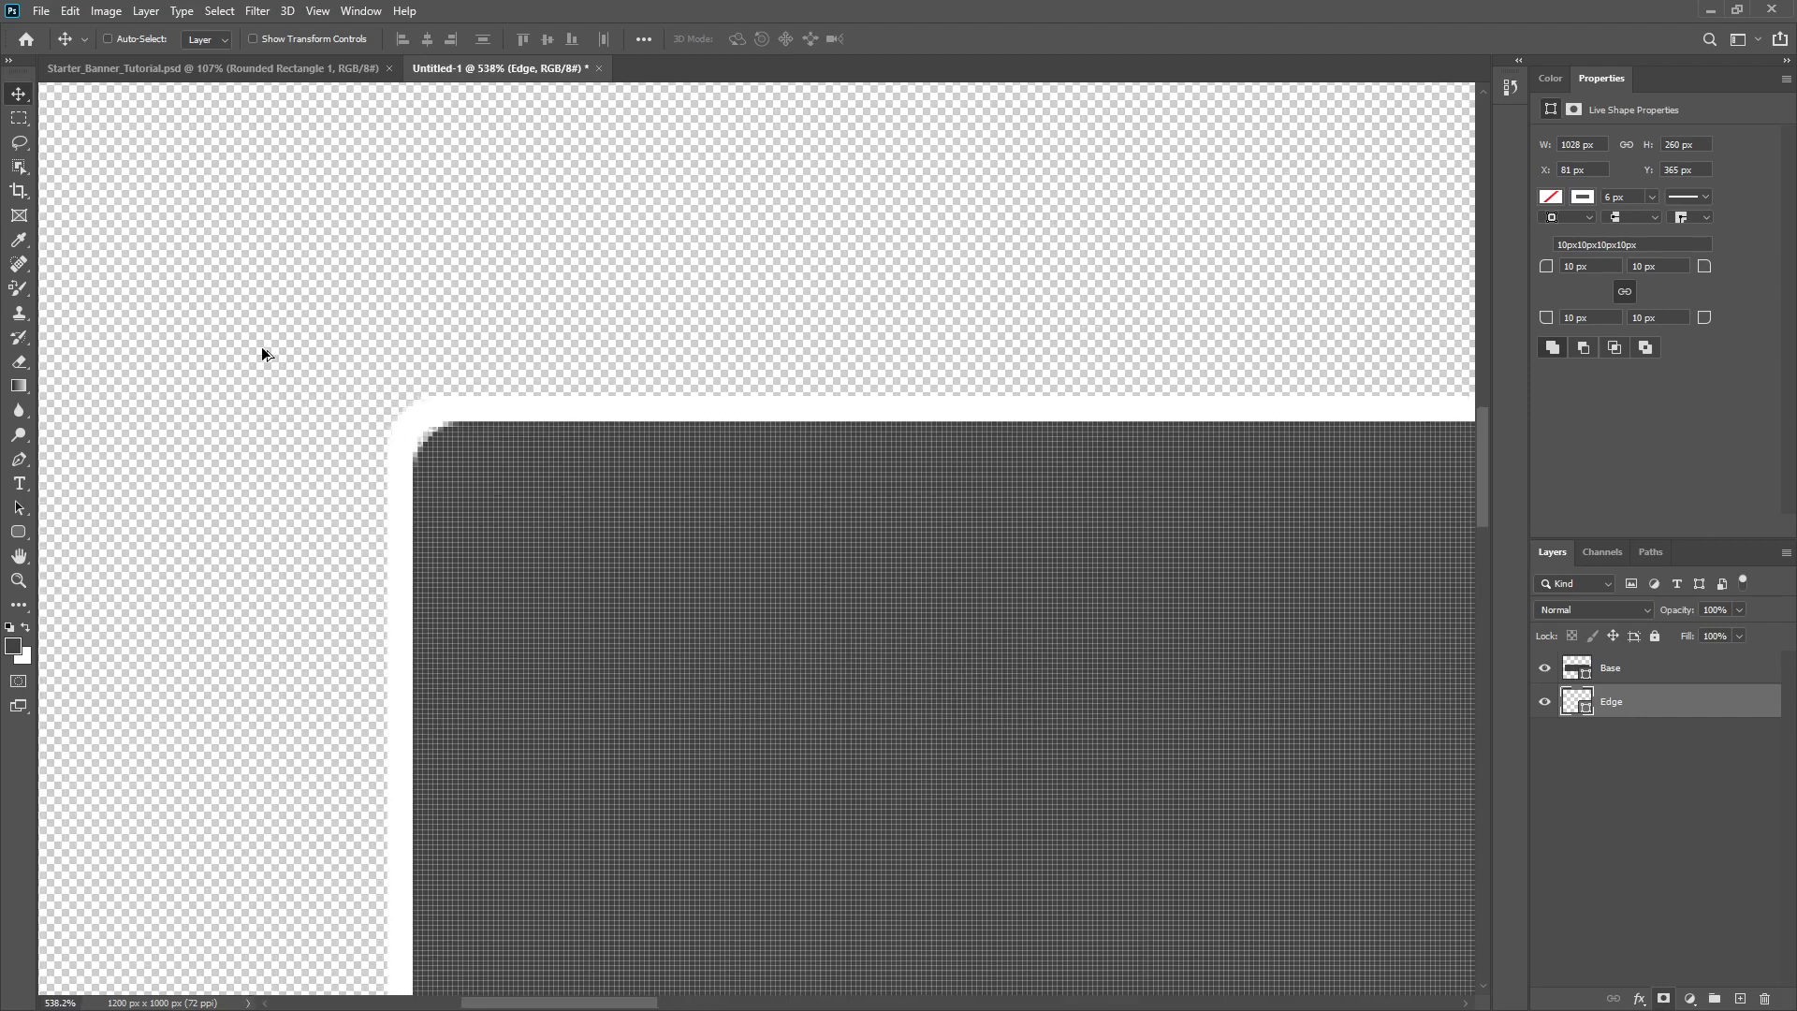
scroll(370, 434, down, 10)
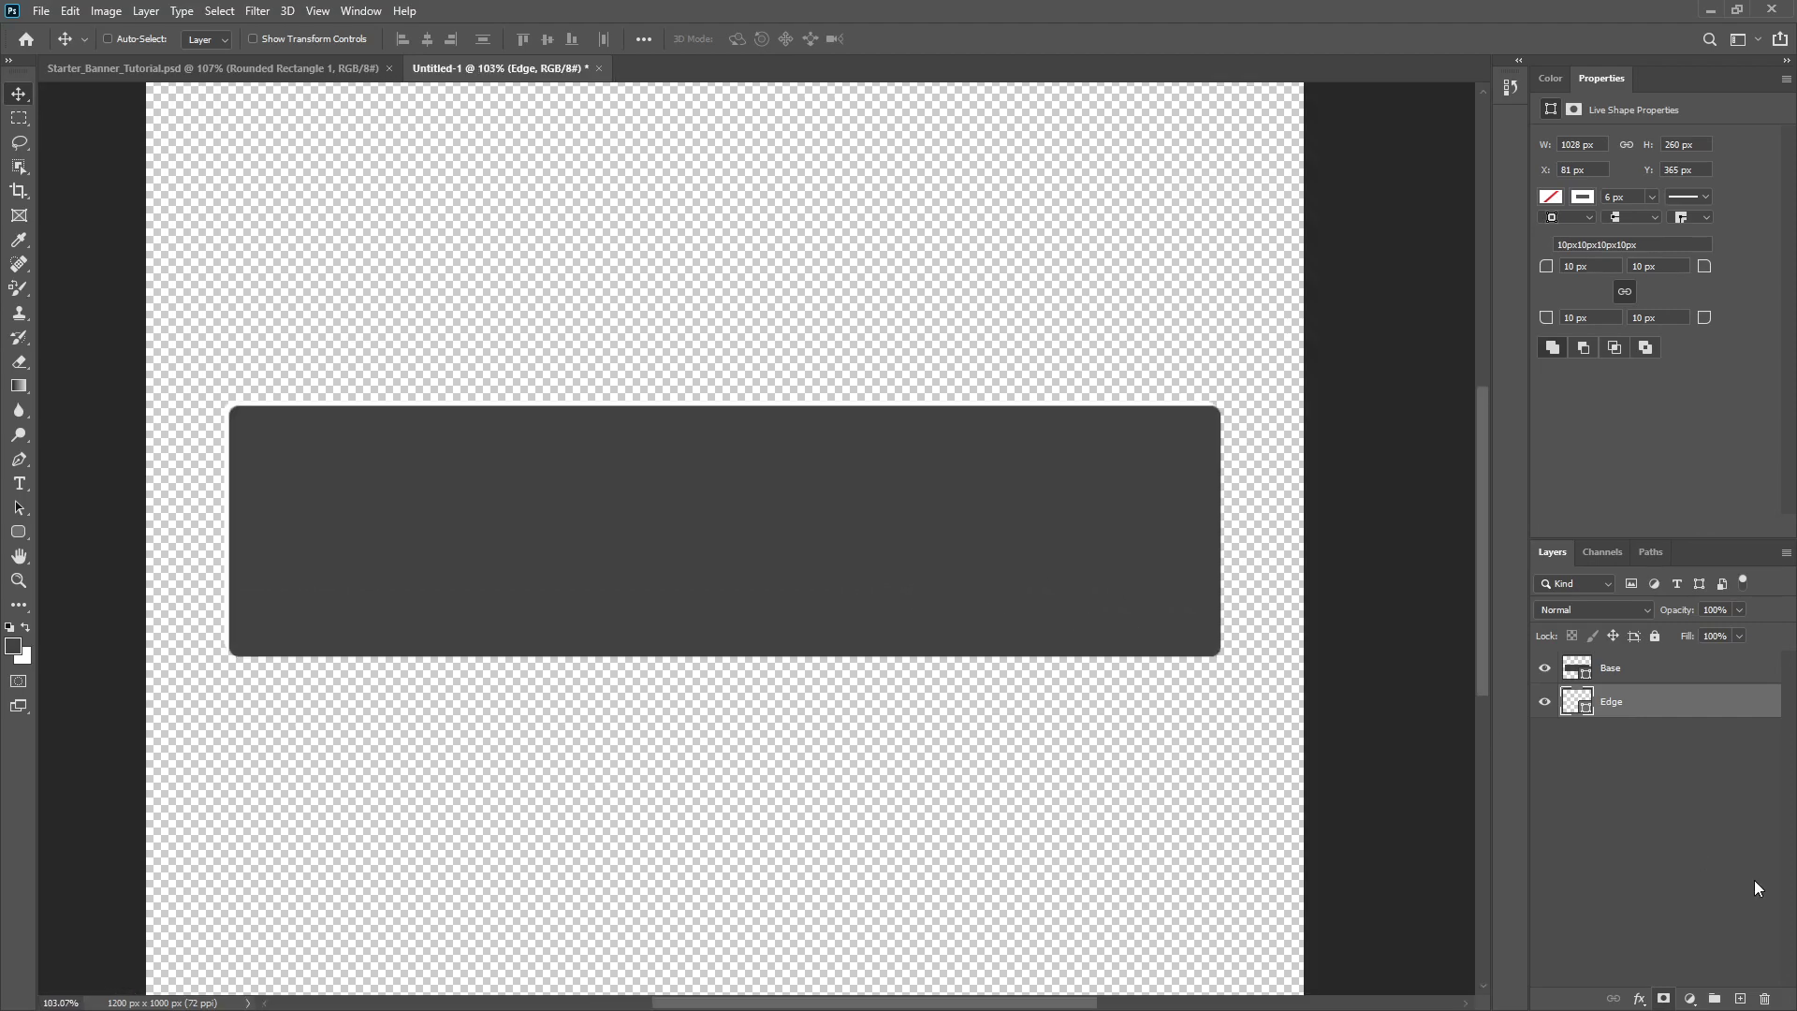
- Add a new layer beneath Edge and fill it with red ff0000 using the Paint Bucket
ctrl+click(1739, 998)
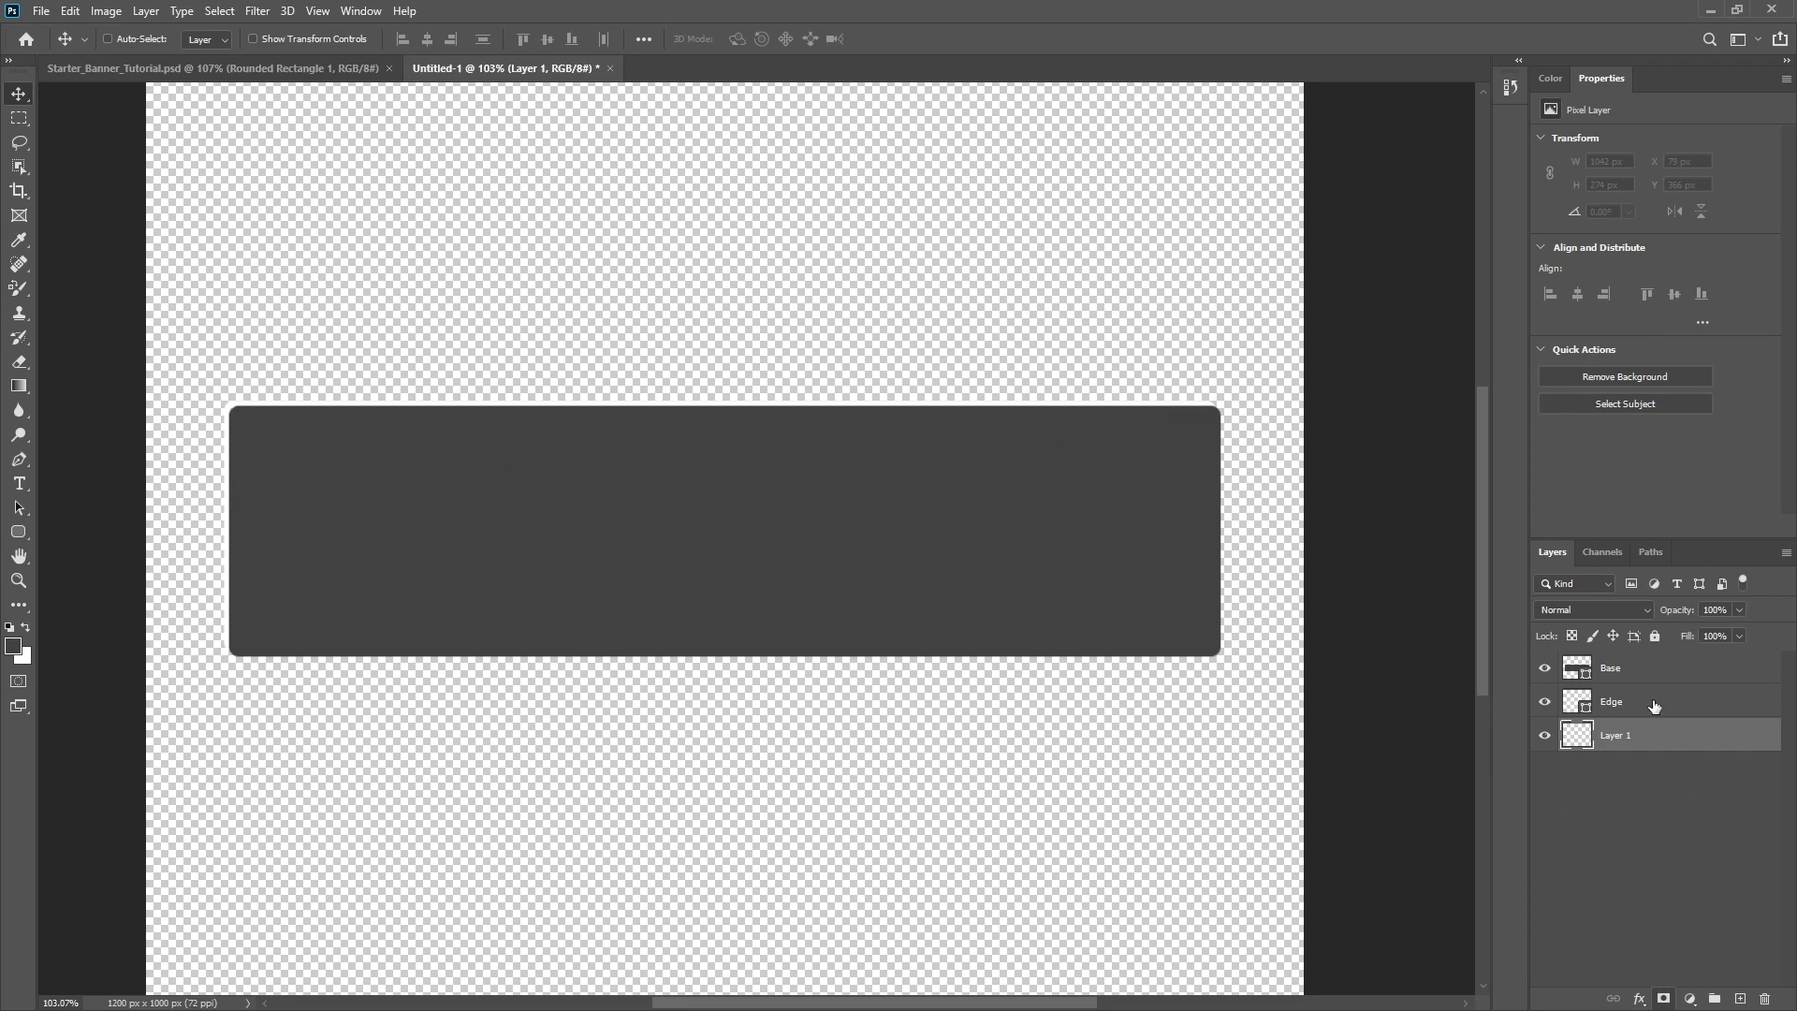
click(1611, 702)
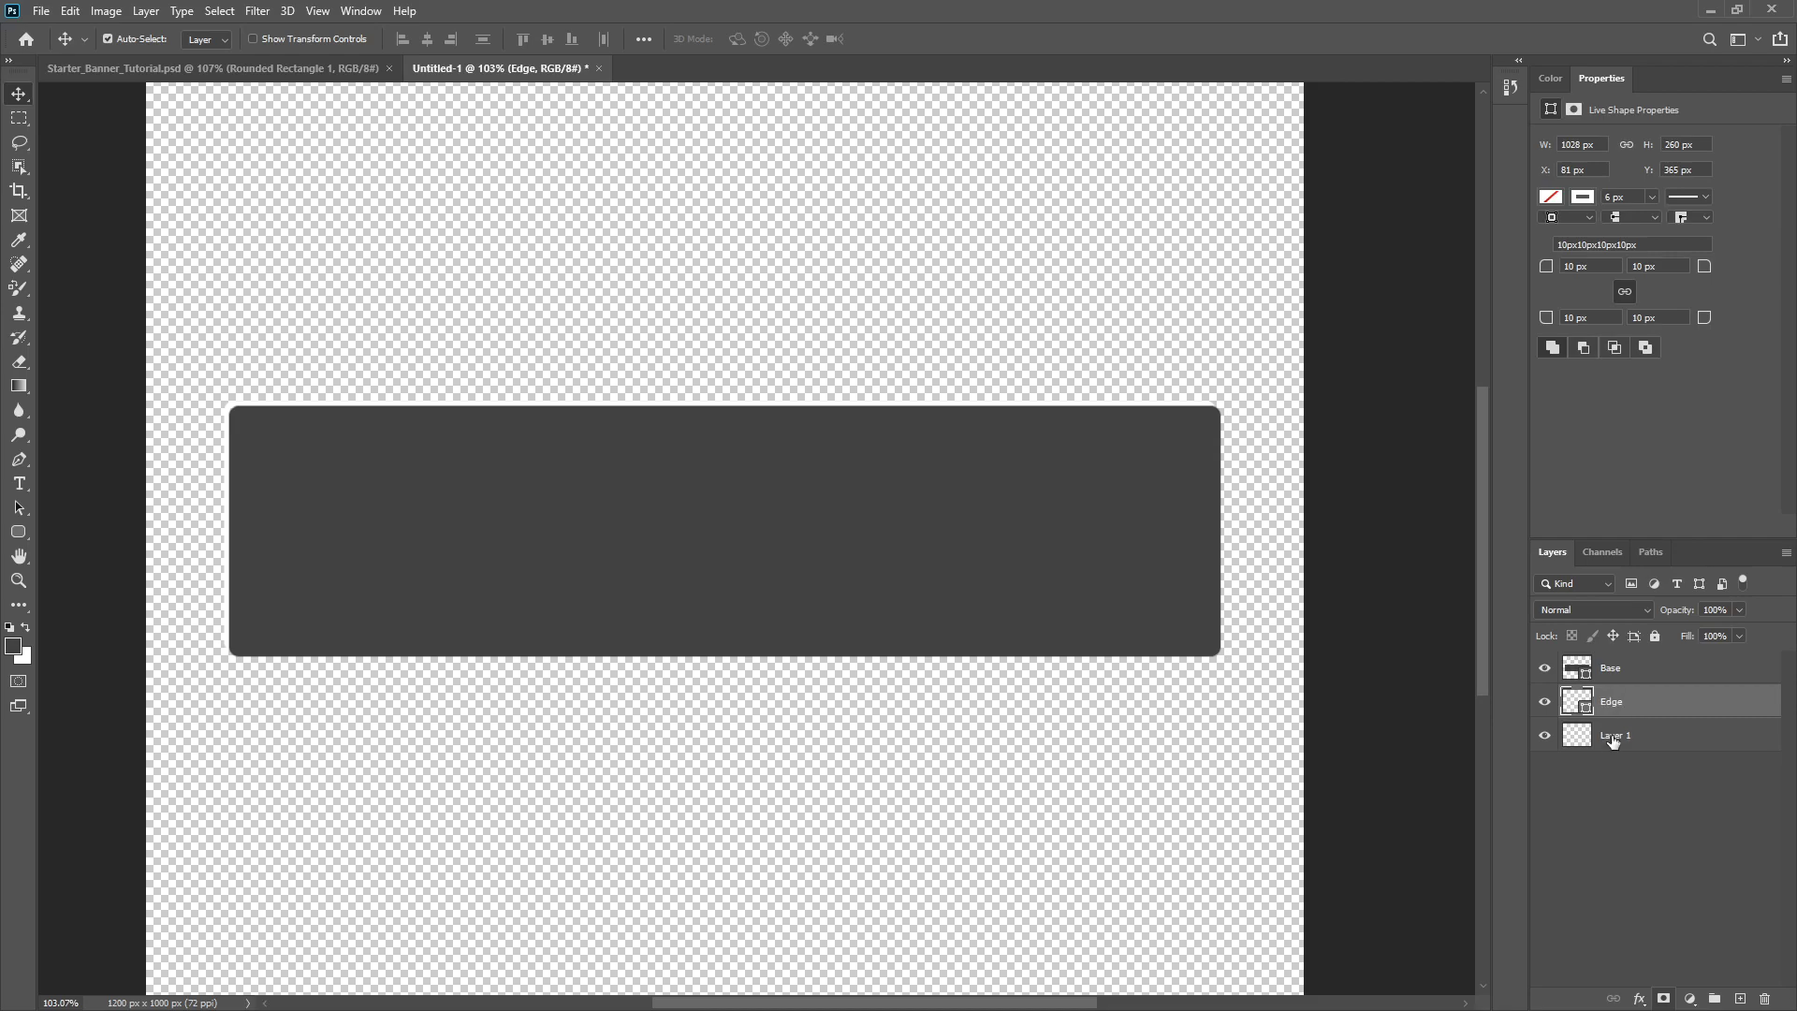
click(1613, 744)
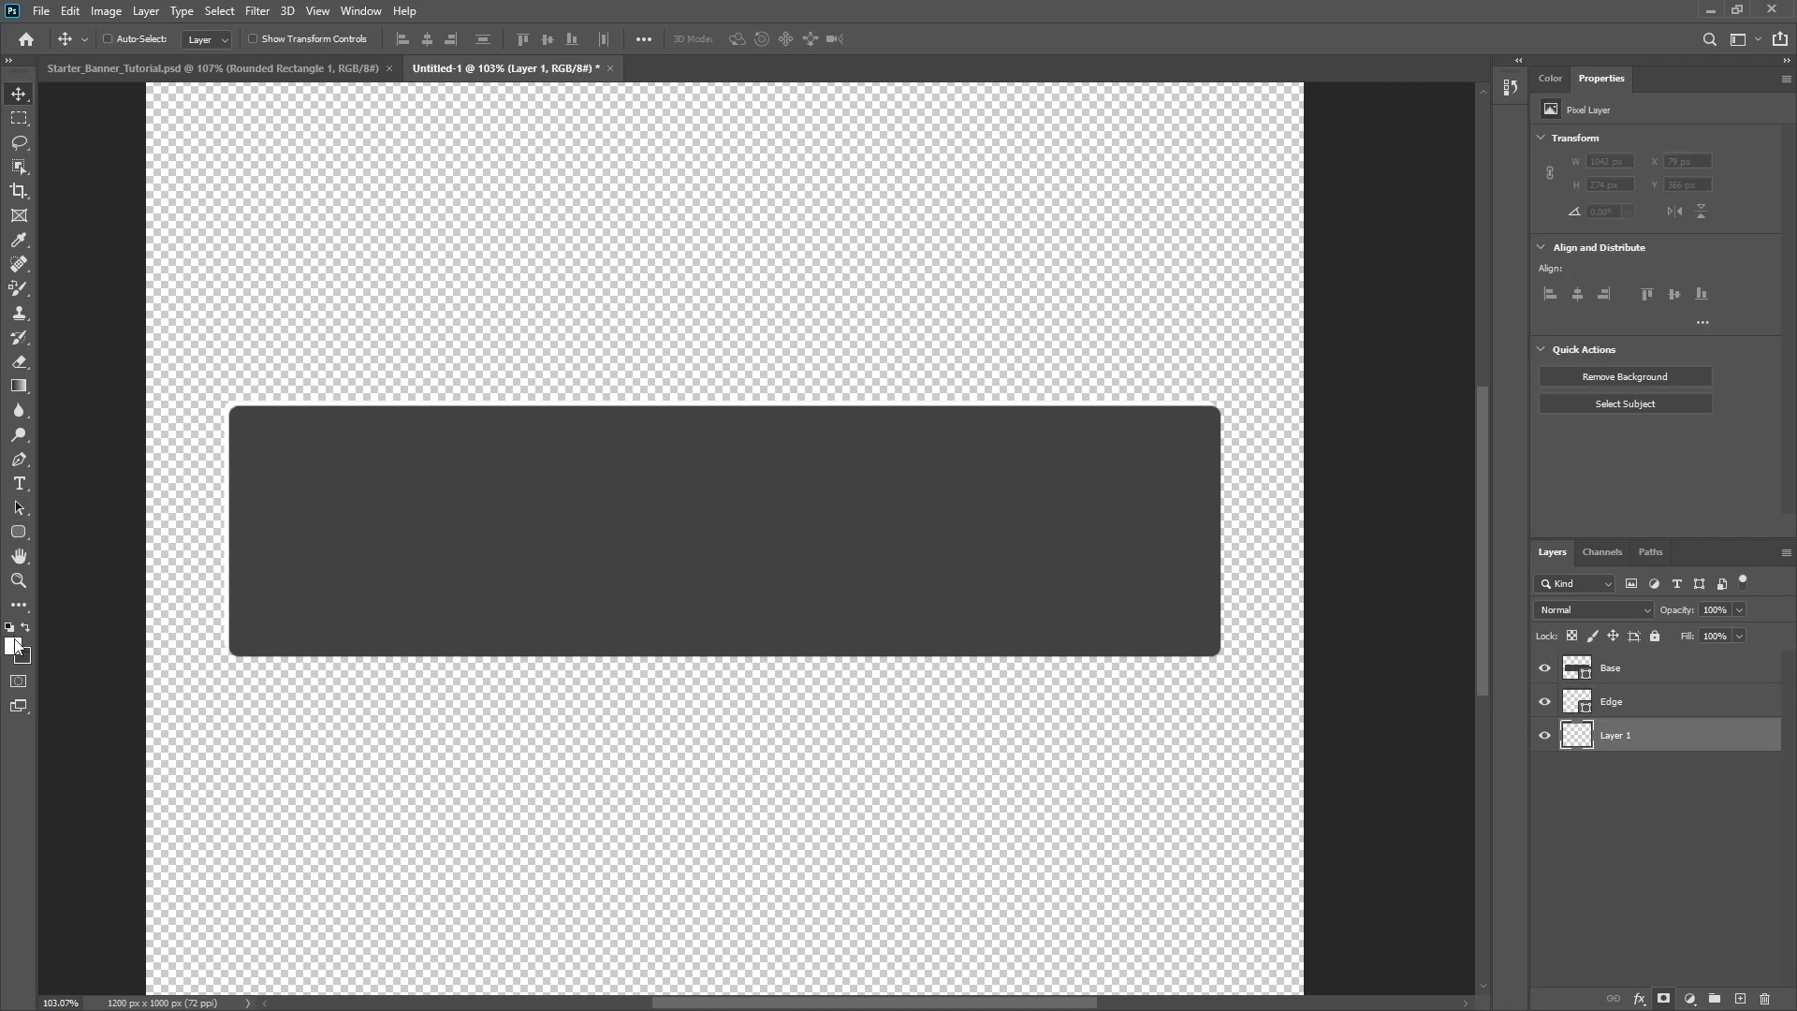
click(14, 645)
text(ff0000)
click(1063, 229)
click(19, 459)
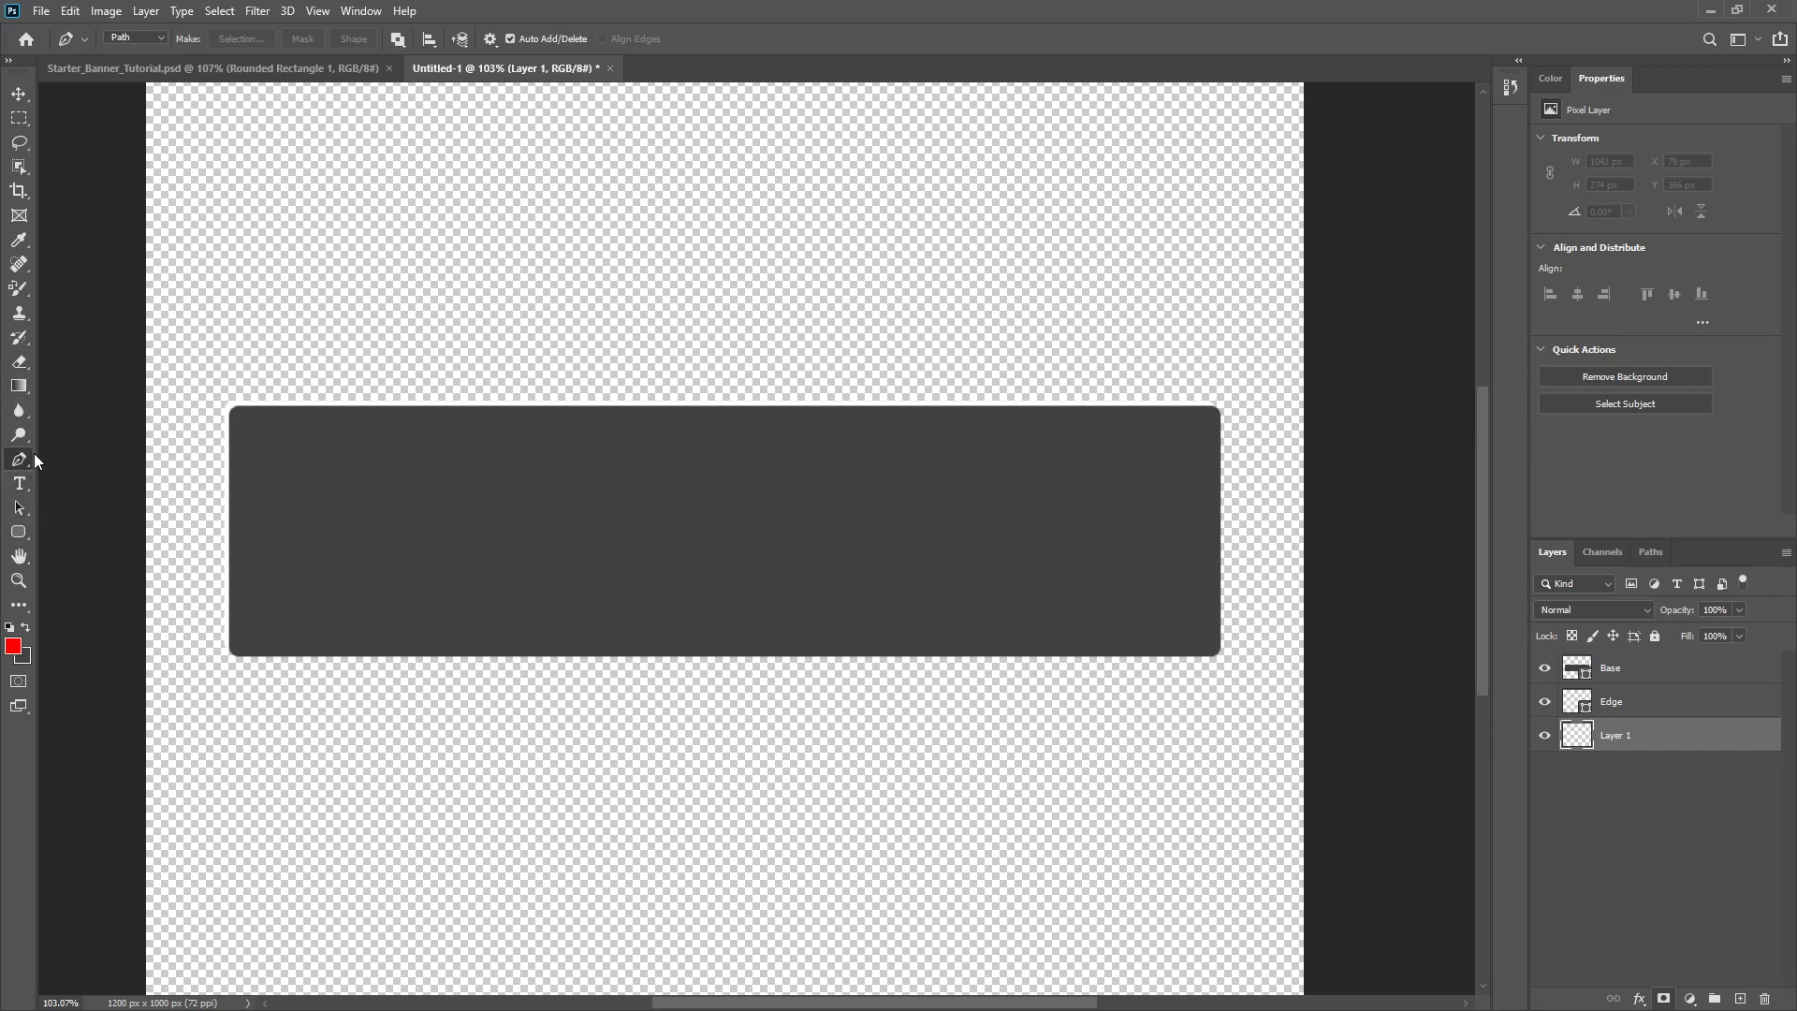
drag(19, 386, 56, 412)
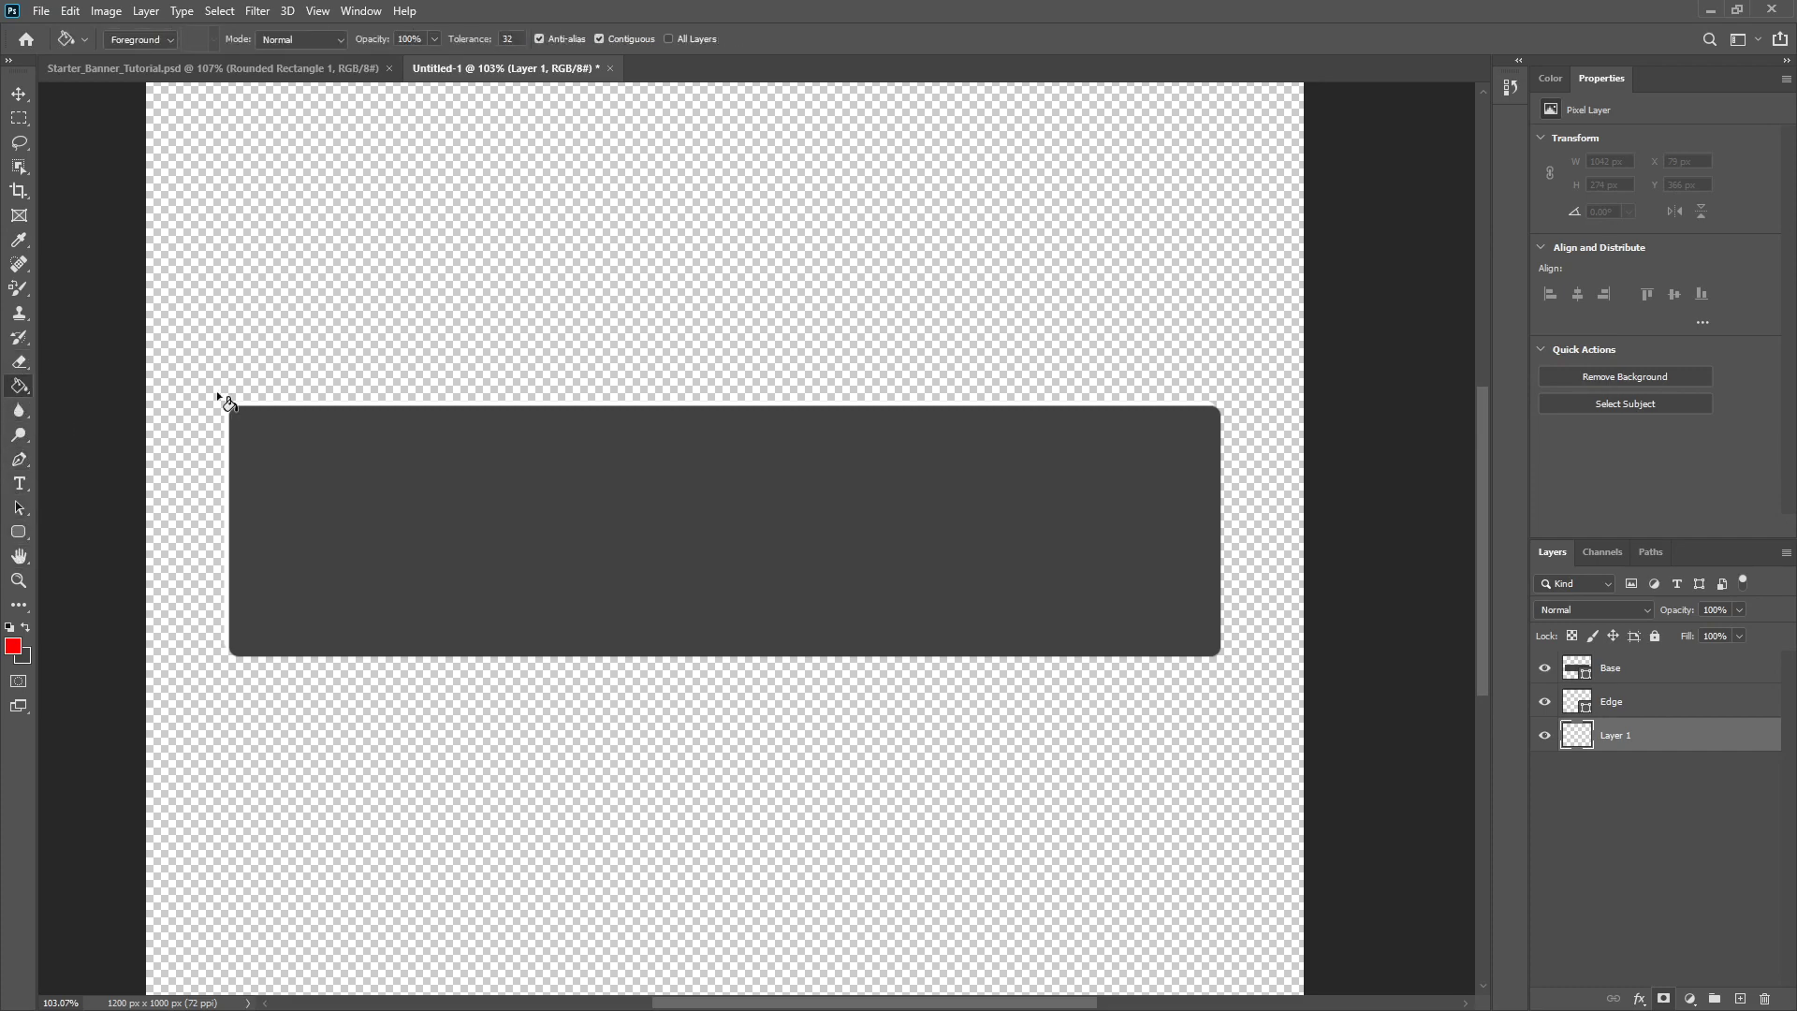
click(609, 309)
- Free-transform the Edge shape, stretching its lower-right corner outward past Base to about 101% width and 104% height
click(1649, 701)
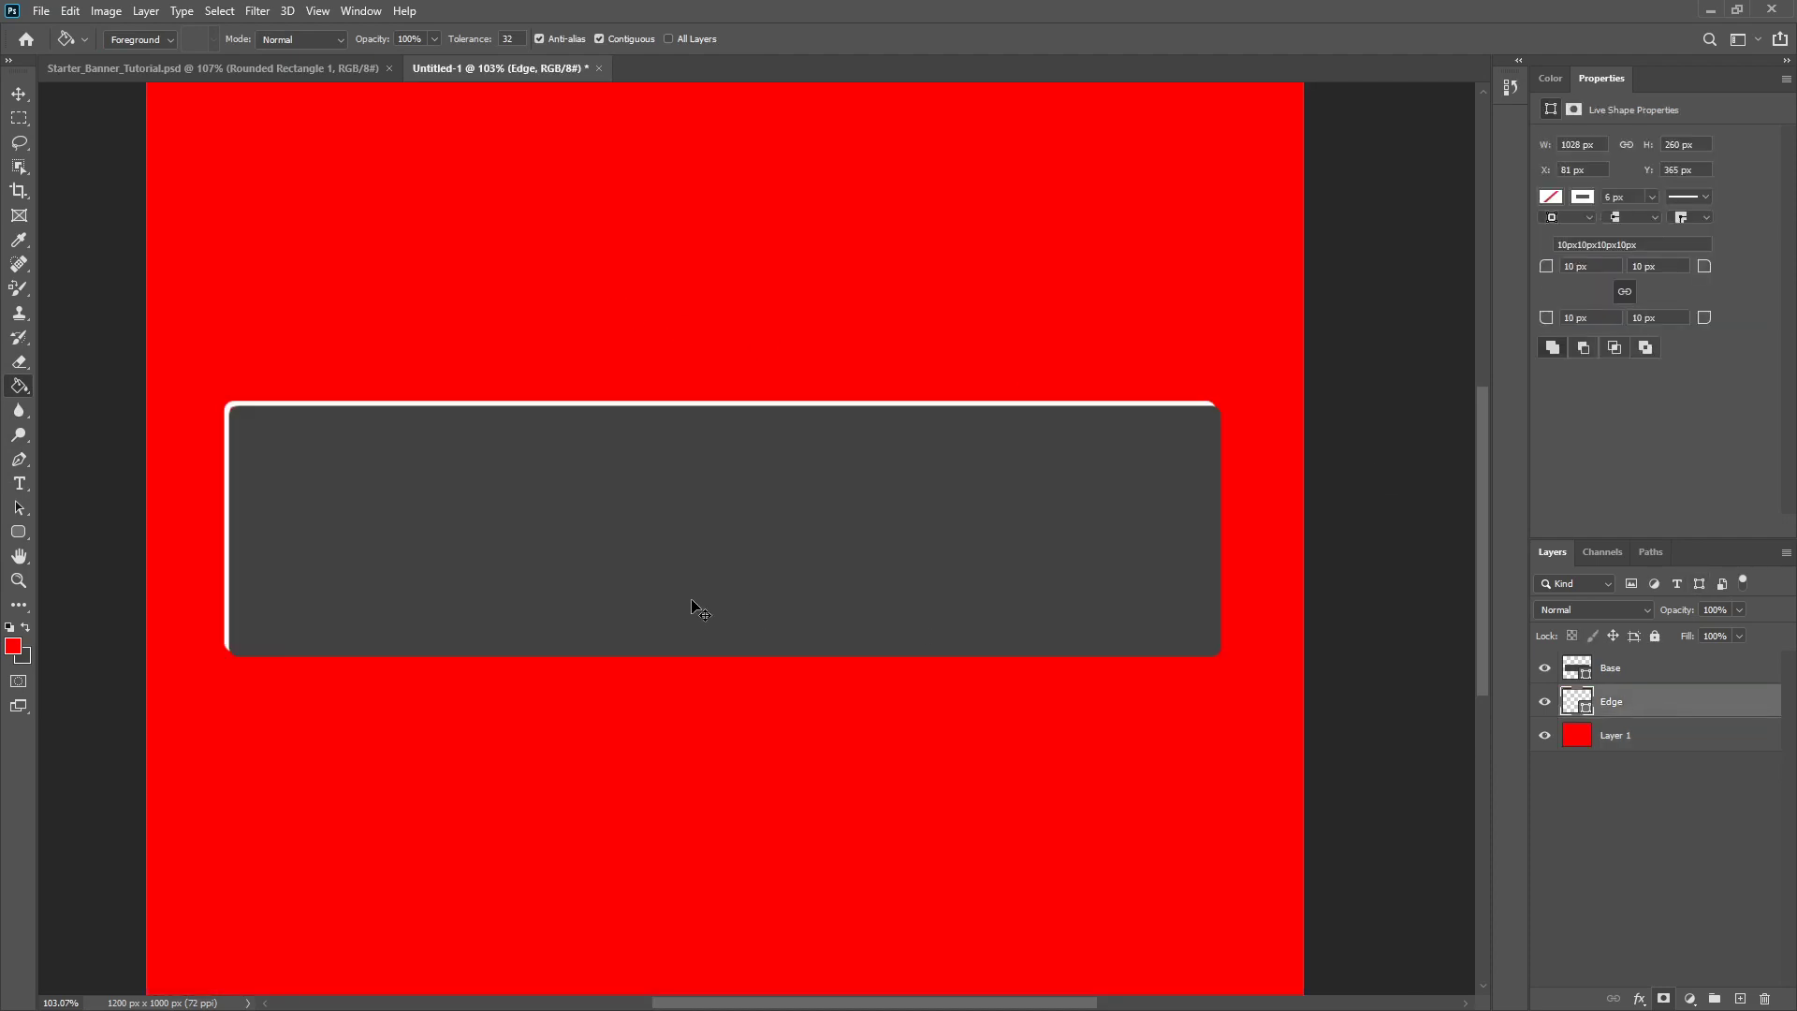
key(ctrl+t)
scroll(1474, 763, up, 3)
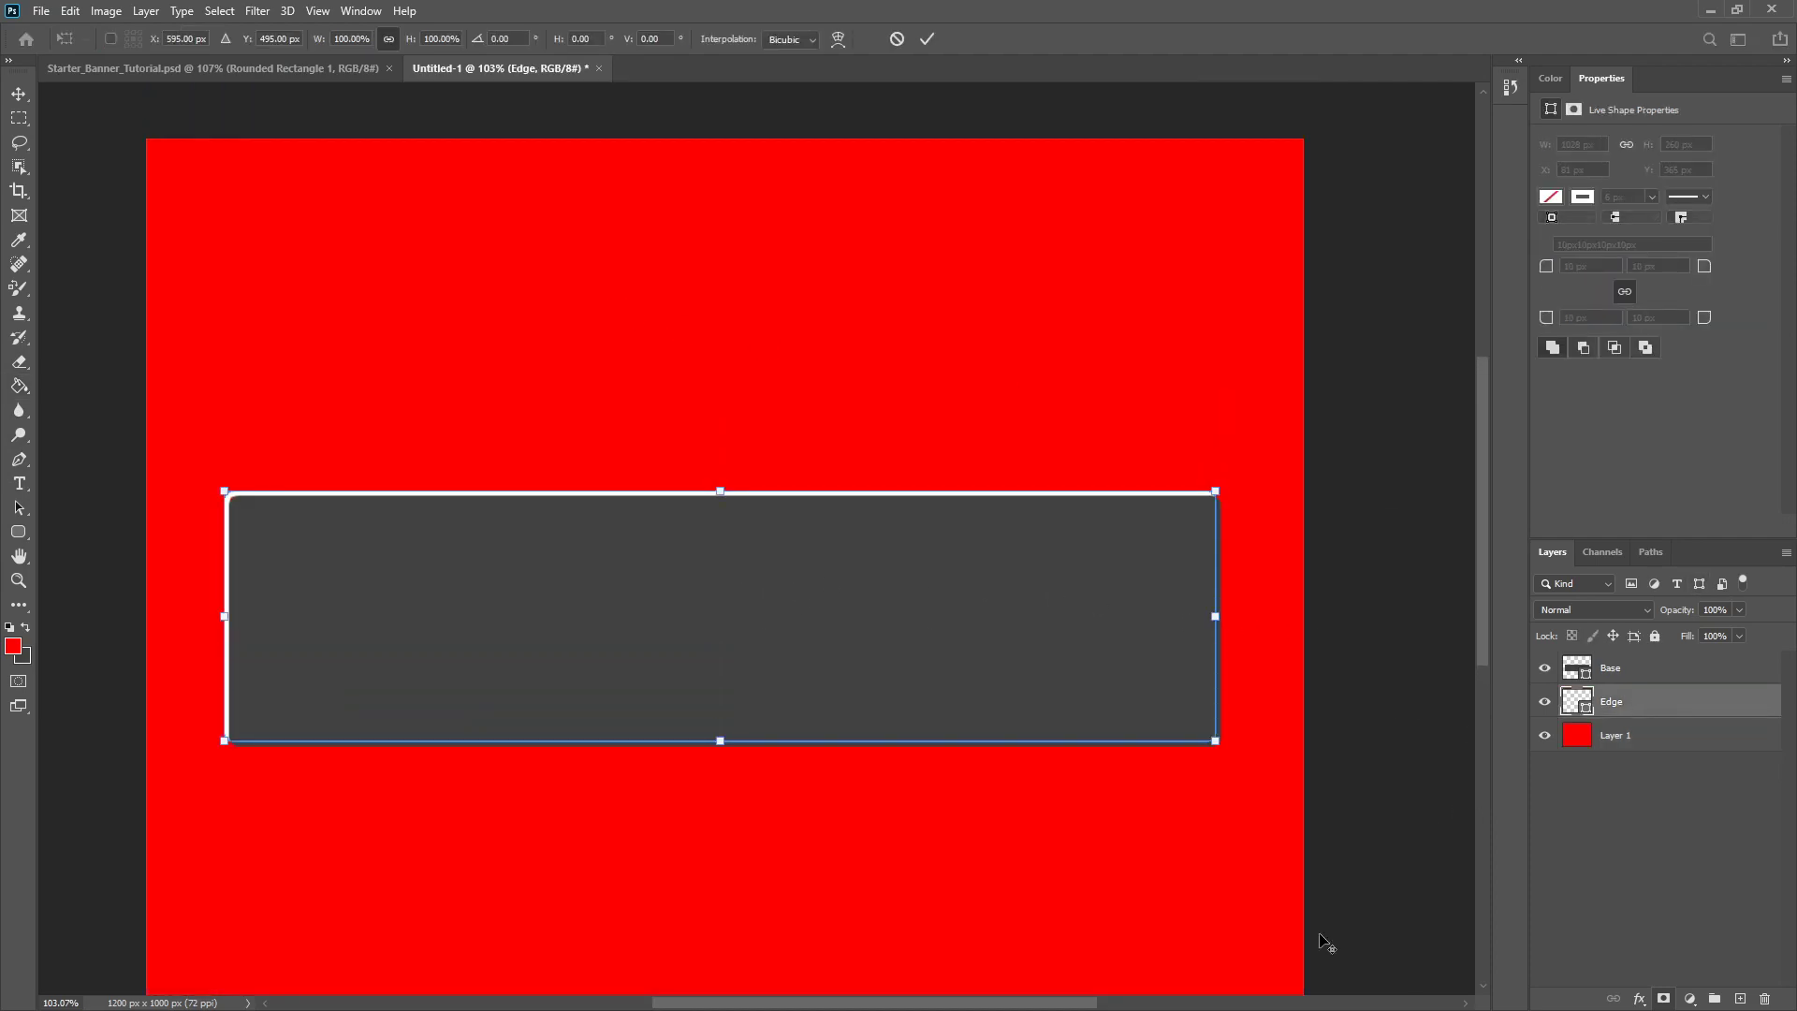
scroll(1295, 901, up, 9)
scroll(1207, 564, up, 5)
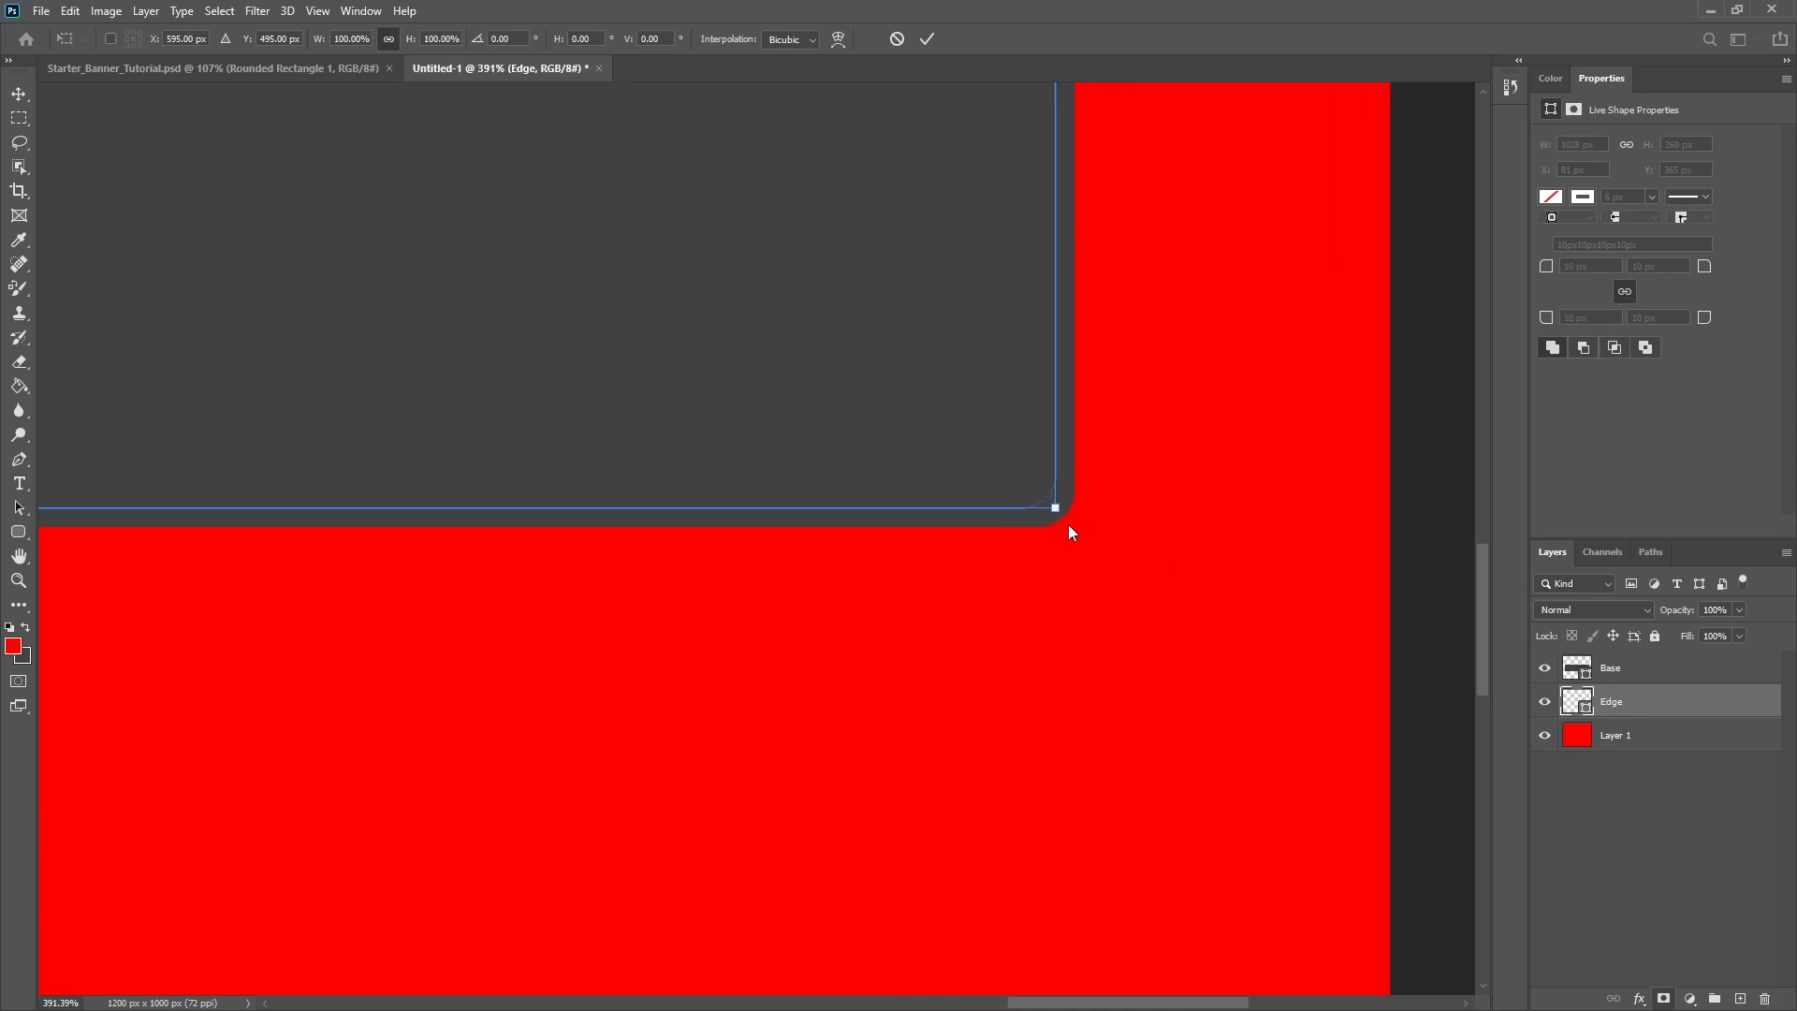
drag(1054, 505, 1095, 543)
scroll(803, 546, down, 8)
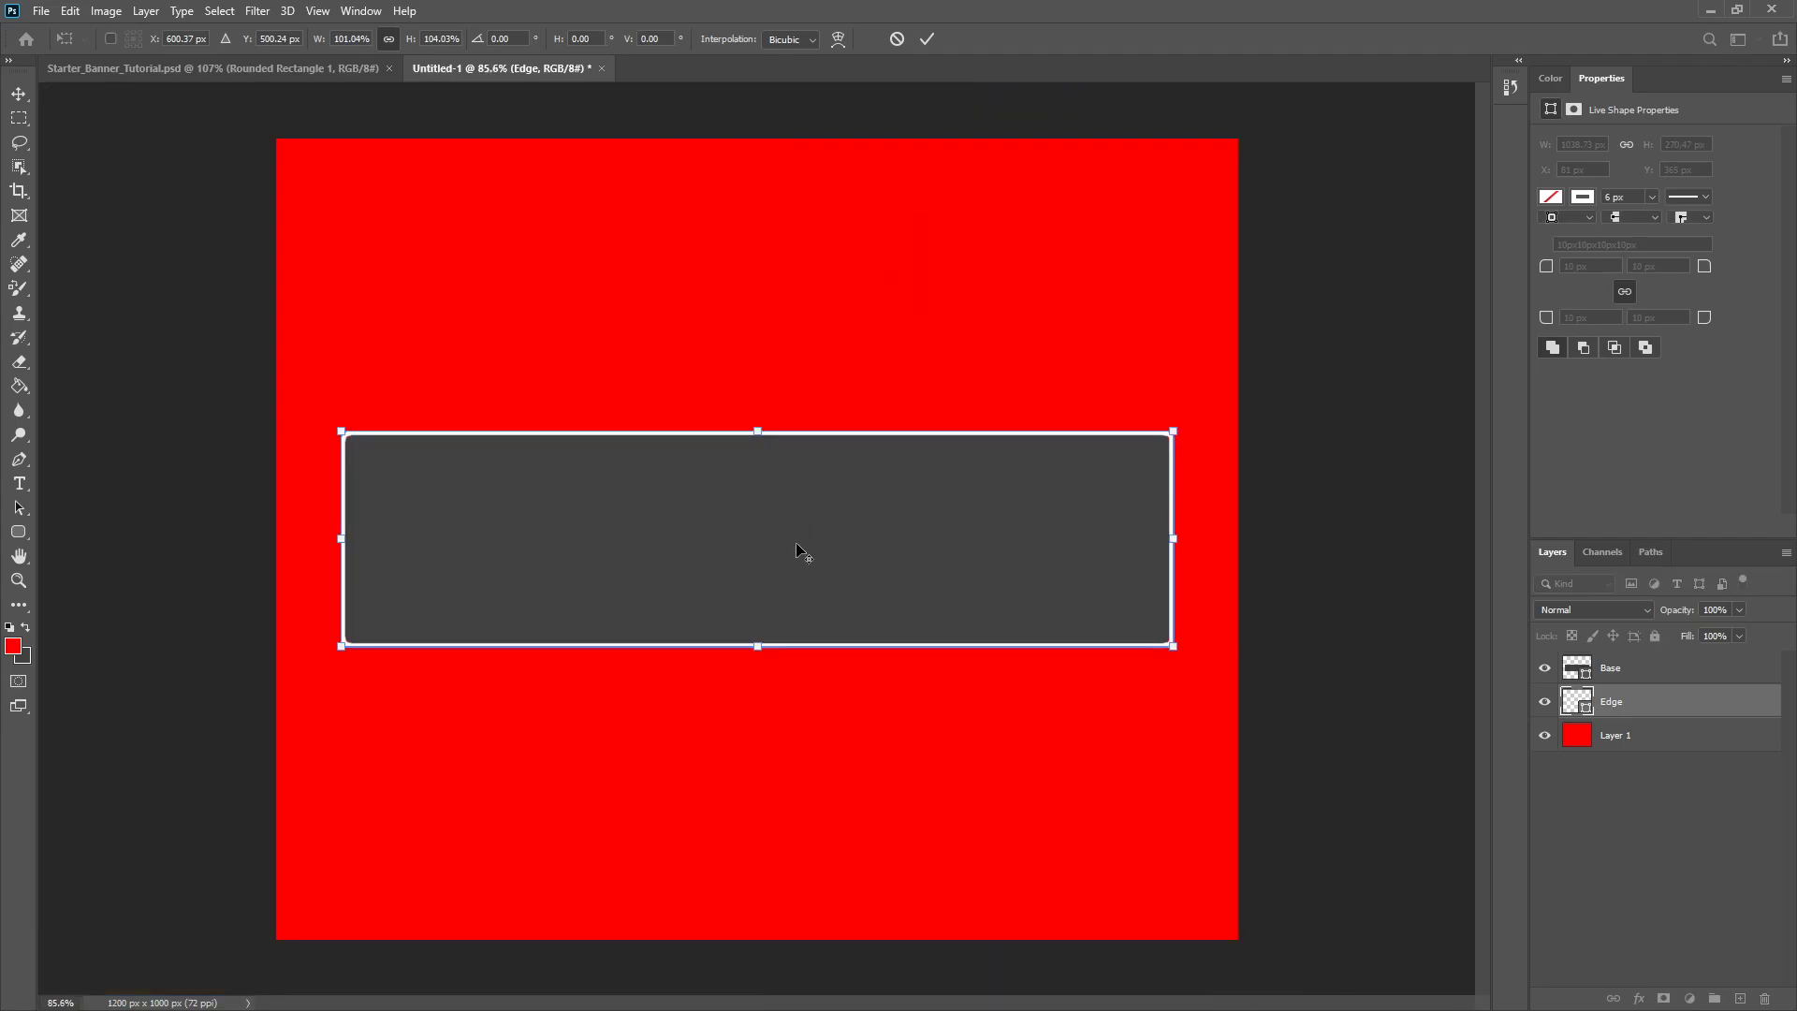
- Pull the upper-left corner of the Edge shape slightly inward to about 100.95% width and 103.83% height
scroll(272, 441, up, 6)
scroll(249, 404, up, 10)
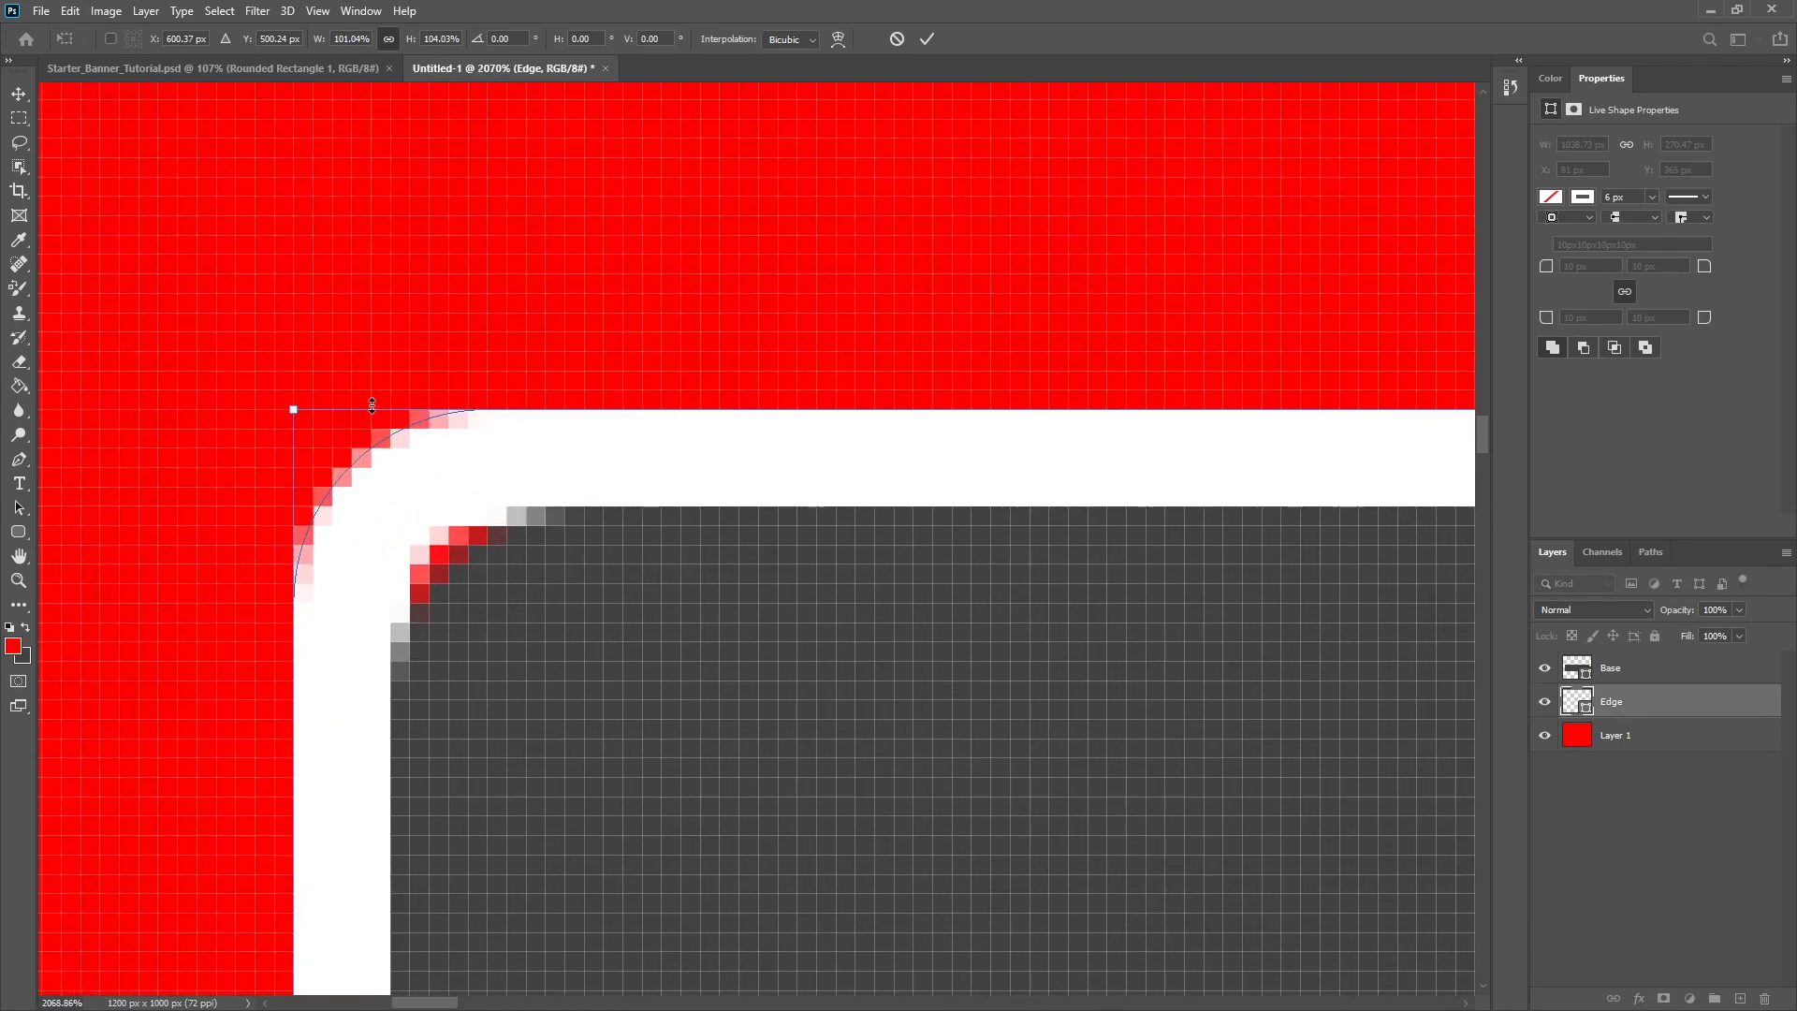
scroll(334, 480, down, 2)
mouse_move(258, 449)
mouse_down()
mouse_move(227, 431)
mouse_move(276, 461)
mouse_up()
scroll(722, 811, down, 6)
scroll(722, 811, down, 4)
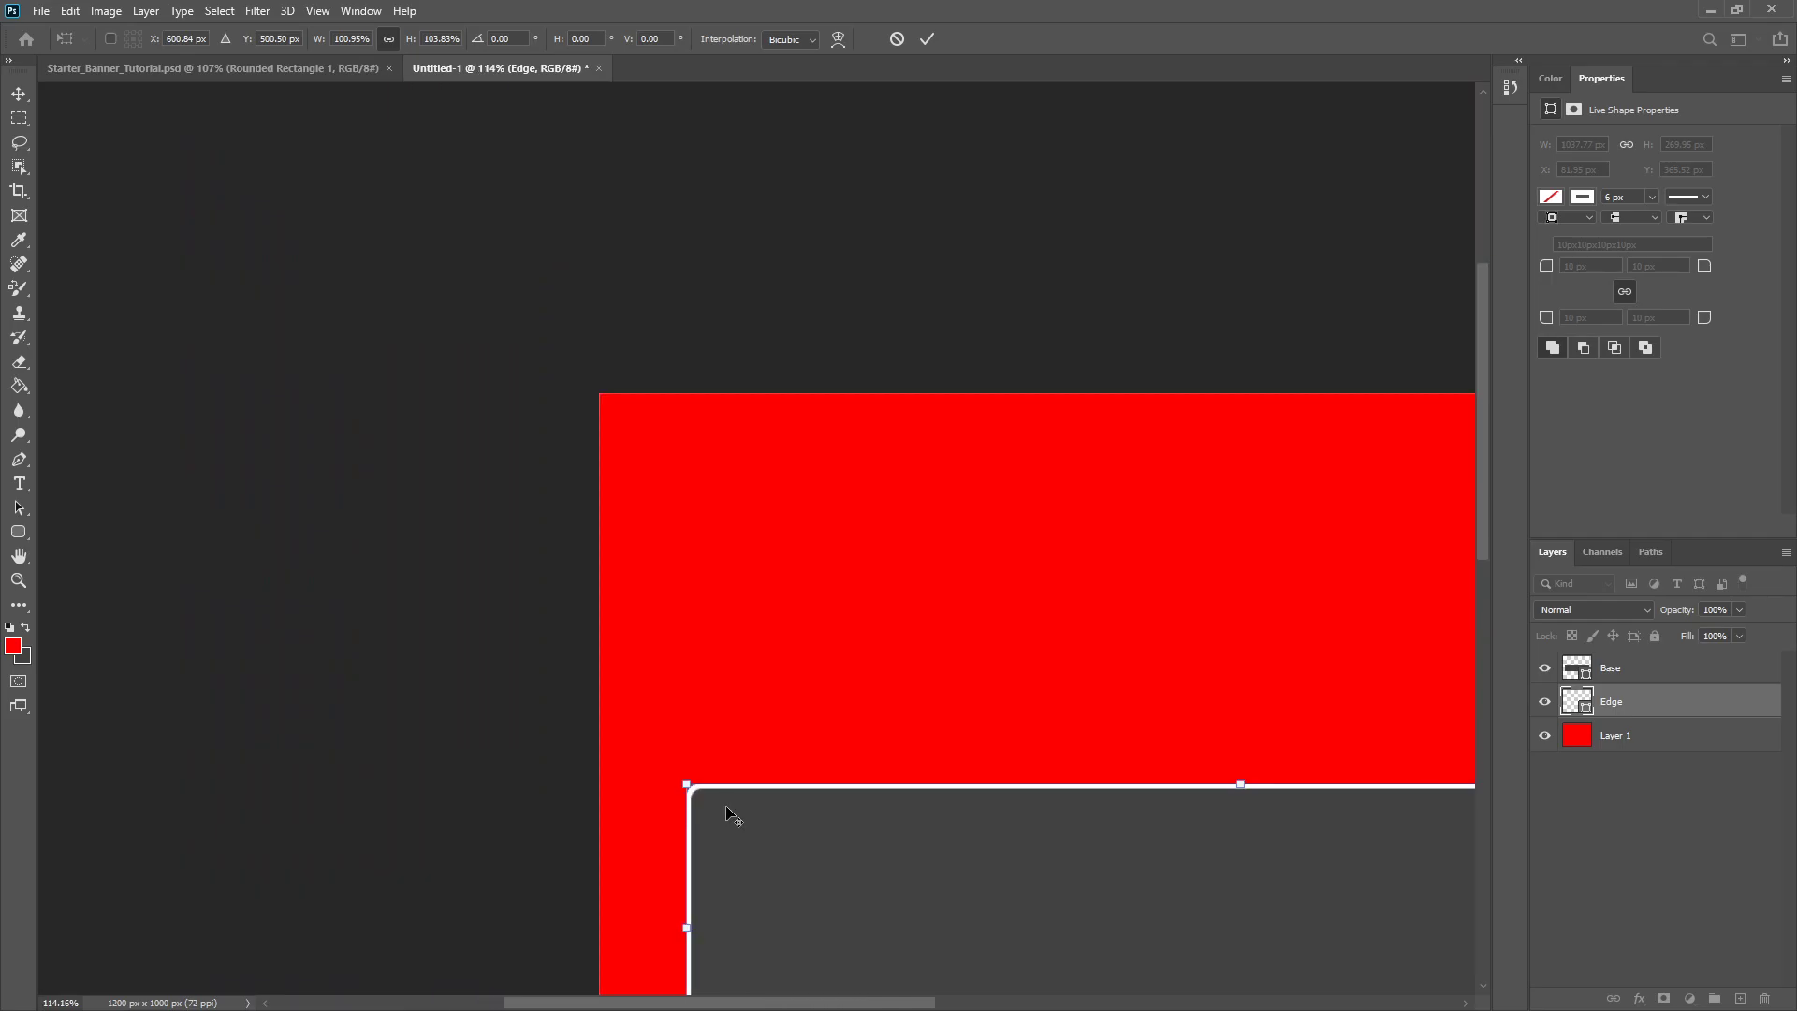
- Pull the Edge shape's lower-right corner inward to about 100.77% width and 103.20% height, and apply the transform
scroll(1271, 634, up, 3)
scroll(1243, 699, up, 5)
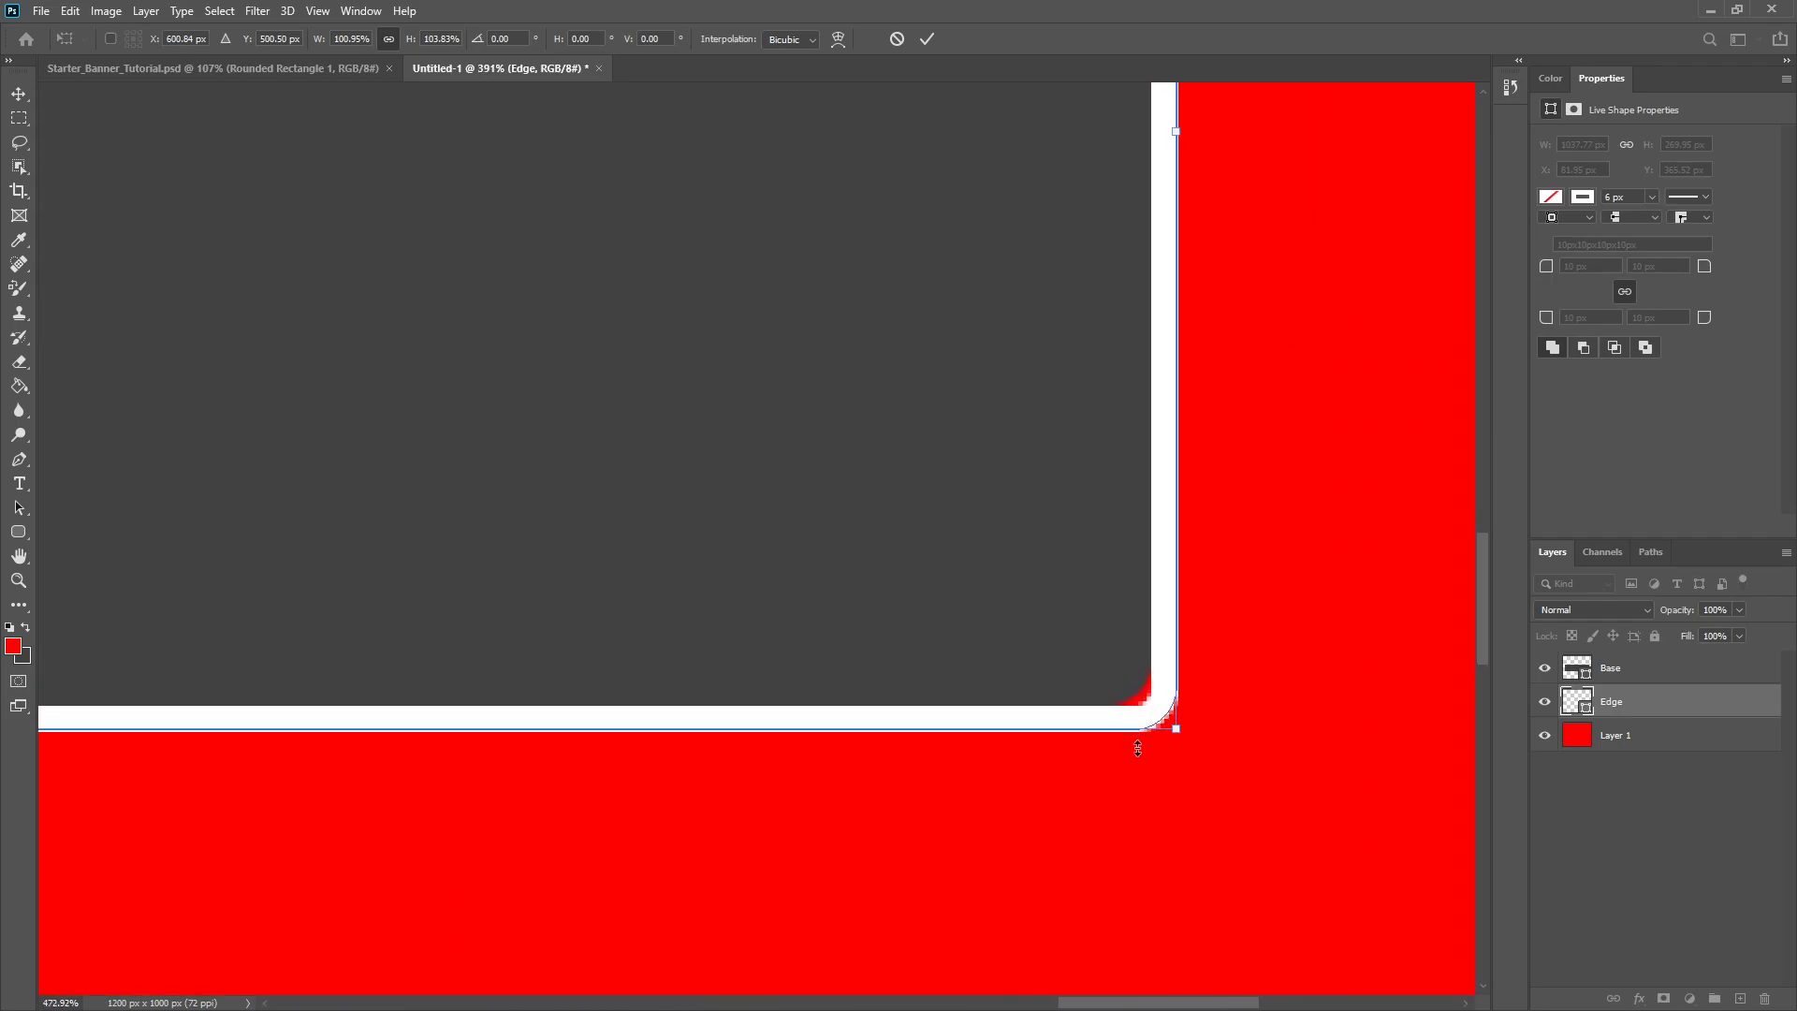
drag(1172, 719, 1164, 700)
scroll(926, 664, down, 6)
scroll(912, 389, up, 4)
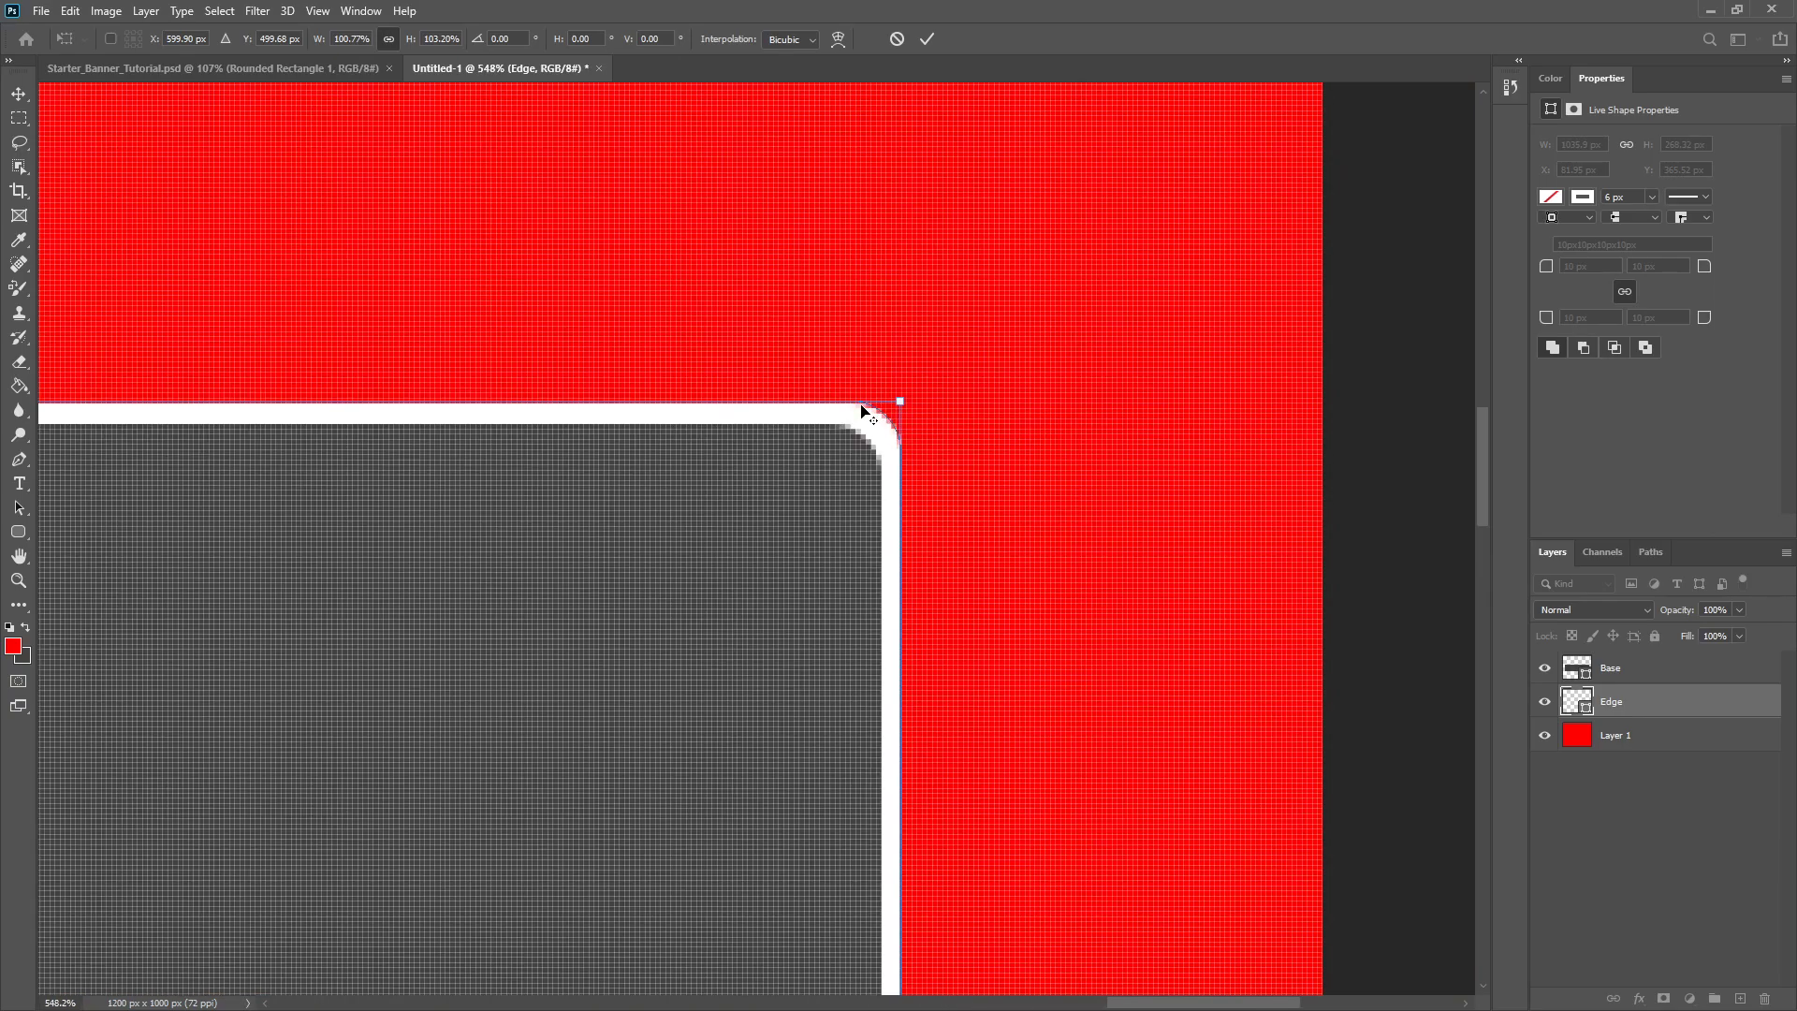
scroll(861, 409, down, 8)
scroll(311, 588, up, 2)
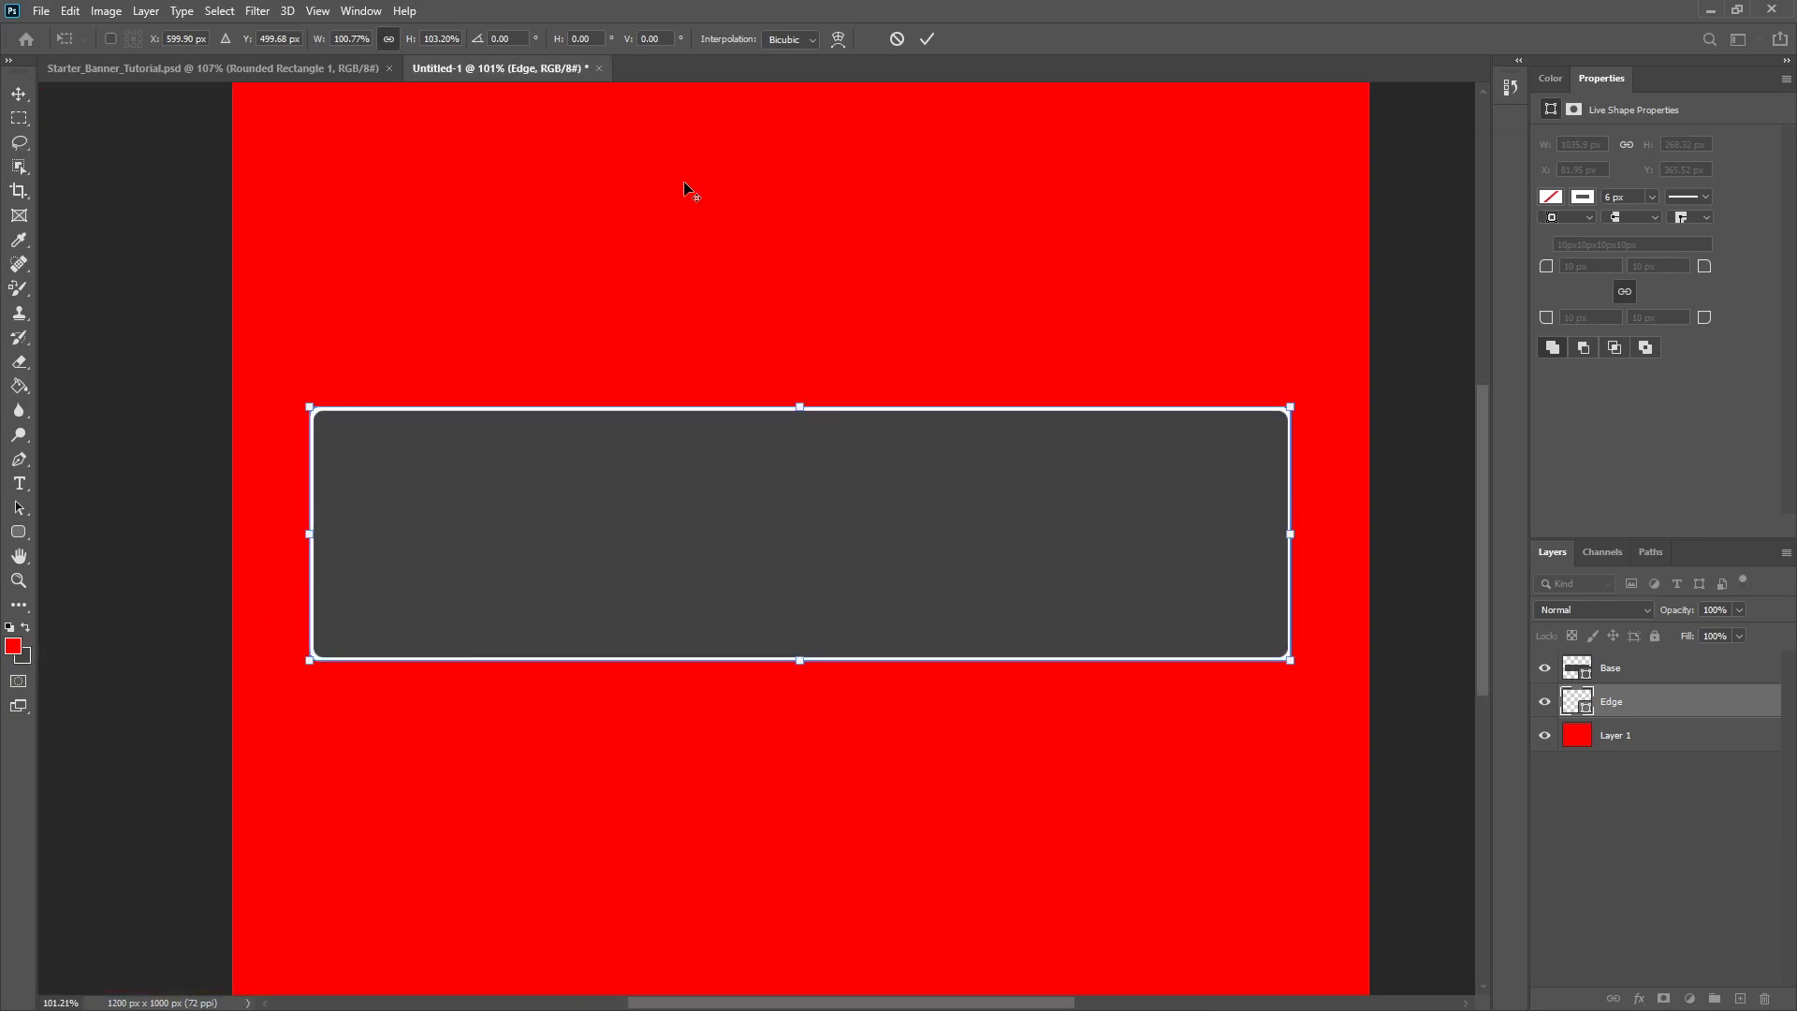
click(937, 38)
key(g)
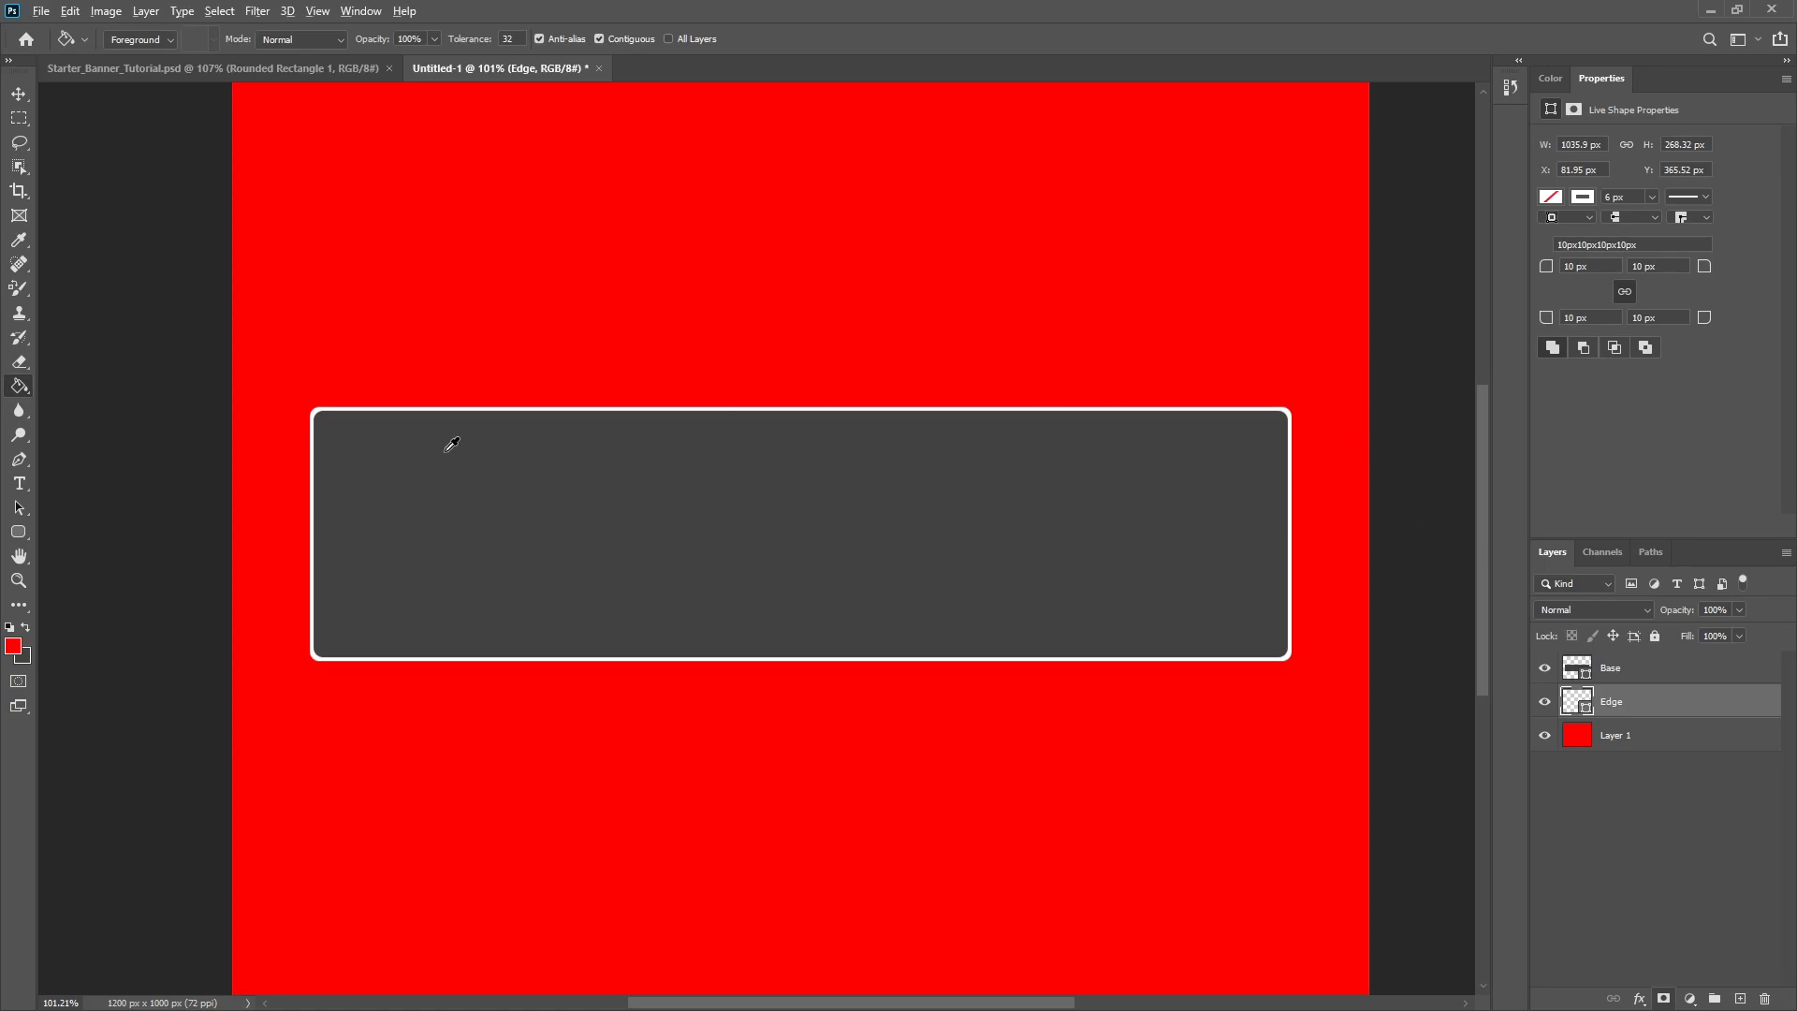
- Add a white Stroke layer effect to Edge, 2 px in size and positioned outside
scroll(421, 328, up, 9)
scroll(307, 559, up, 5)
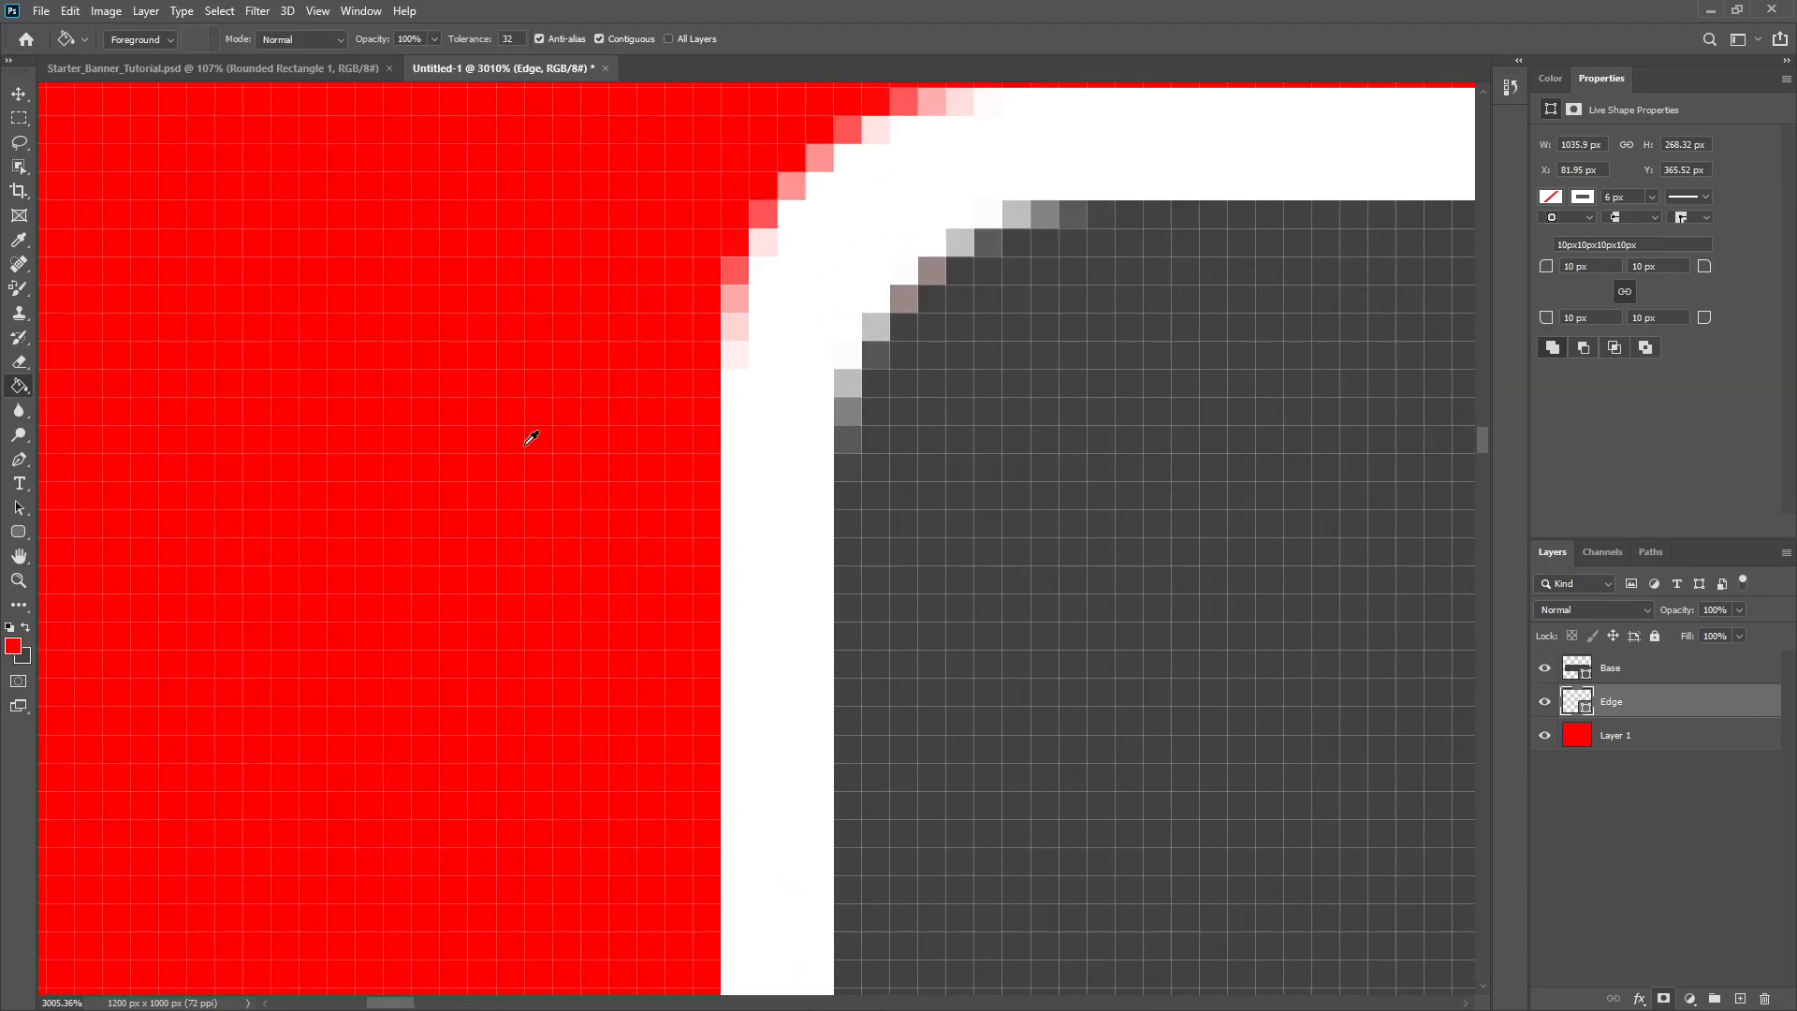
scroll(782, 288, down, 12)
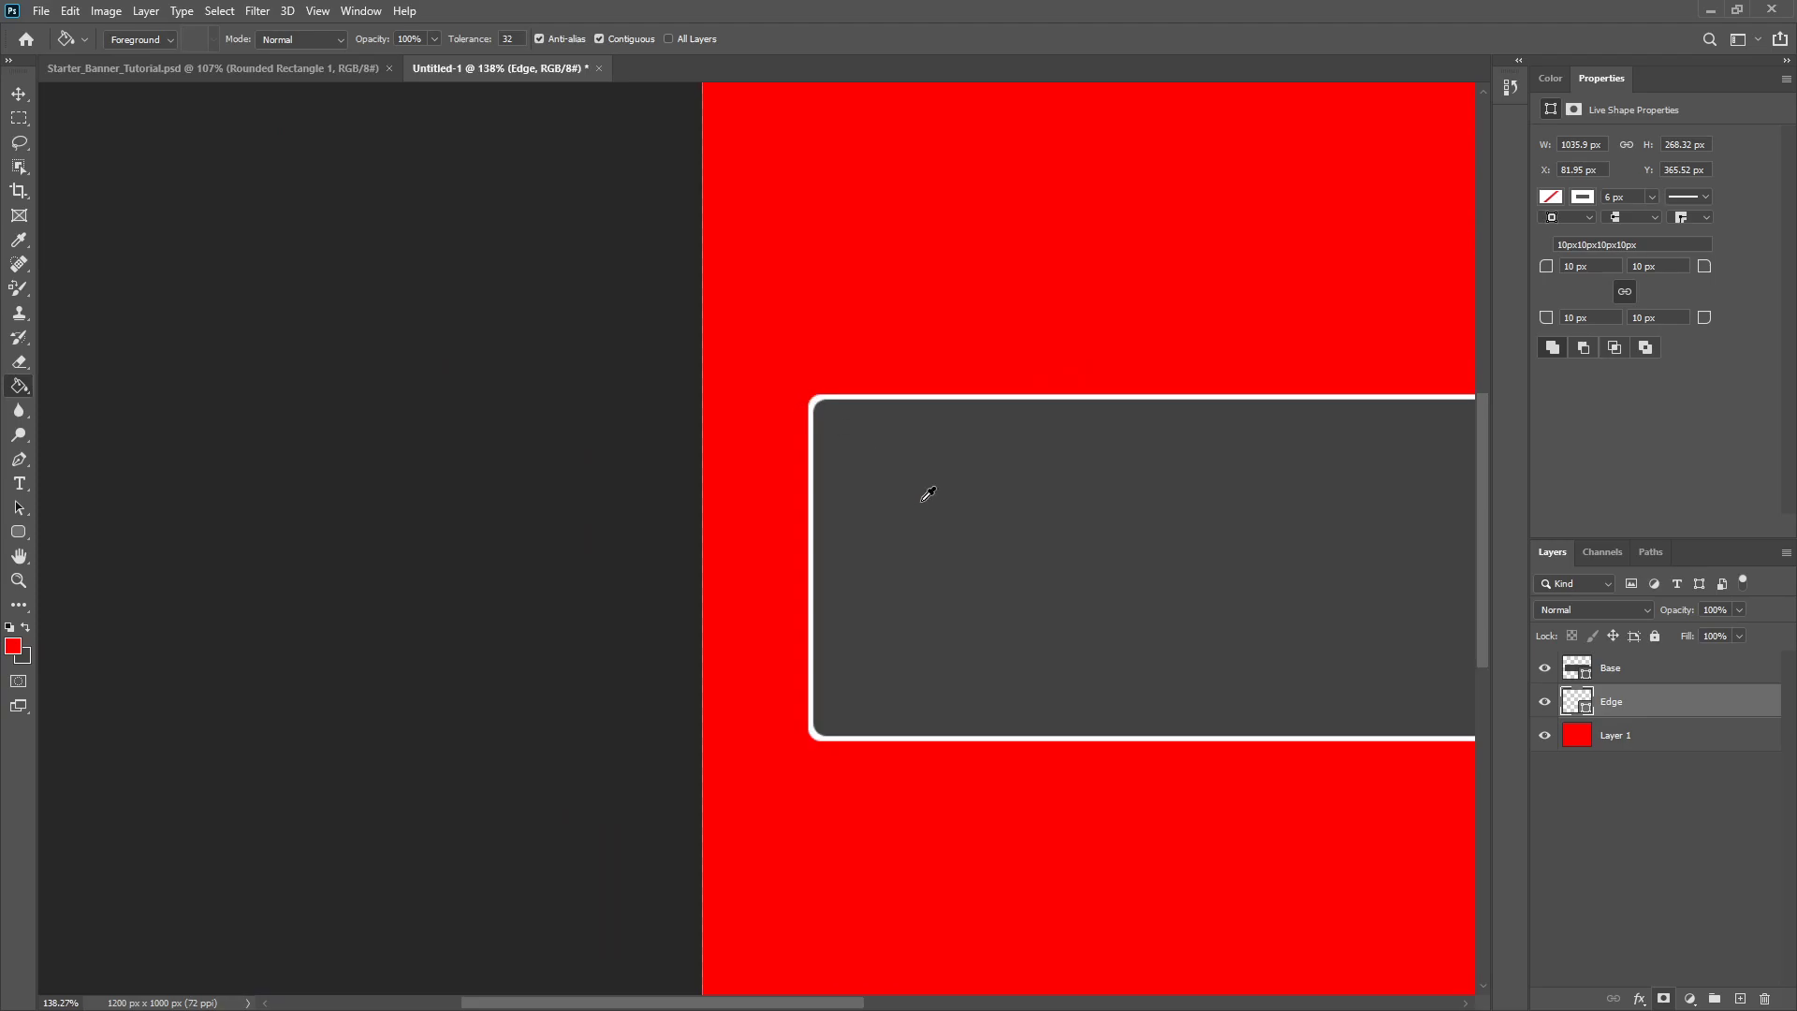
scroll(924, 501, down, 3)
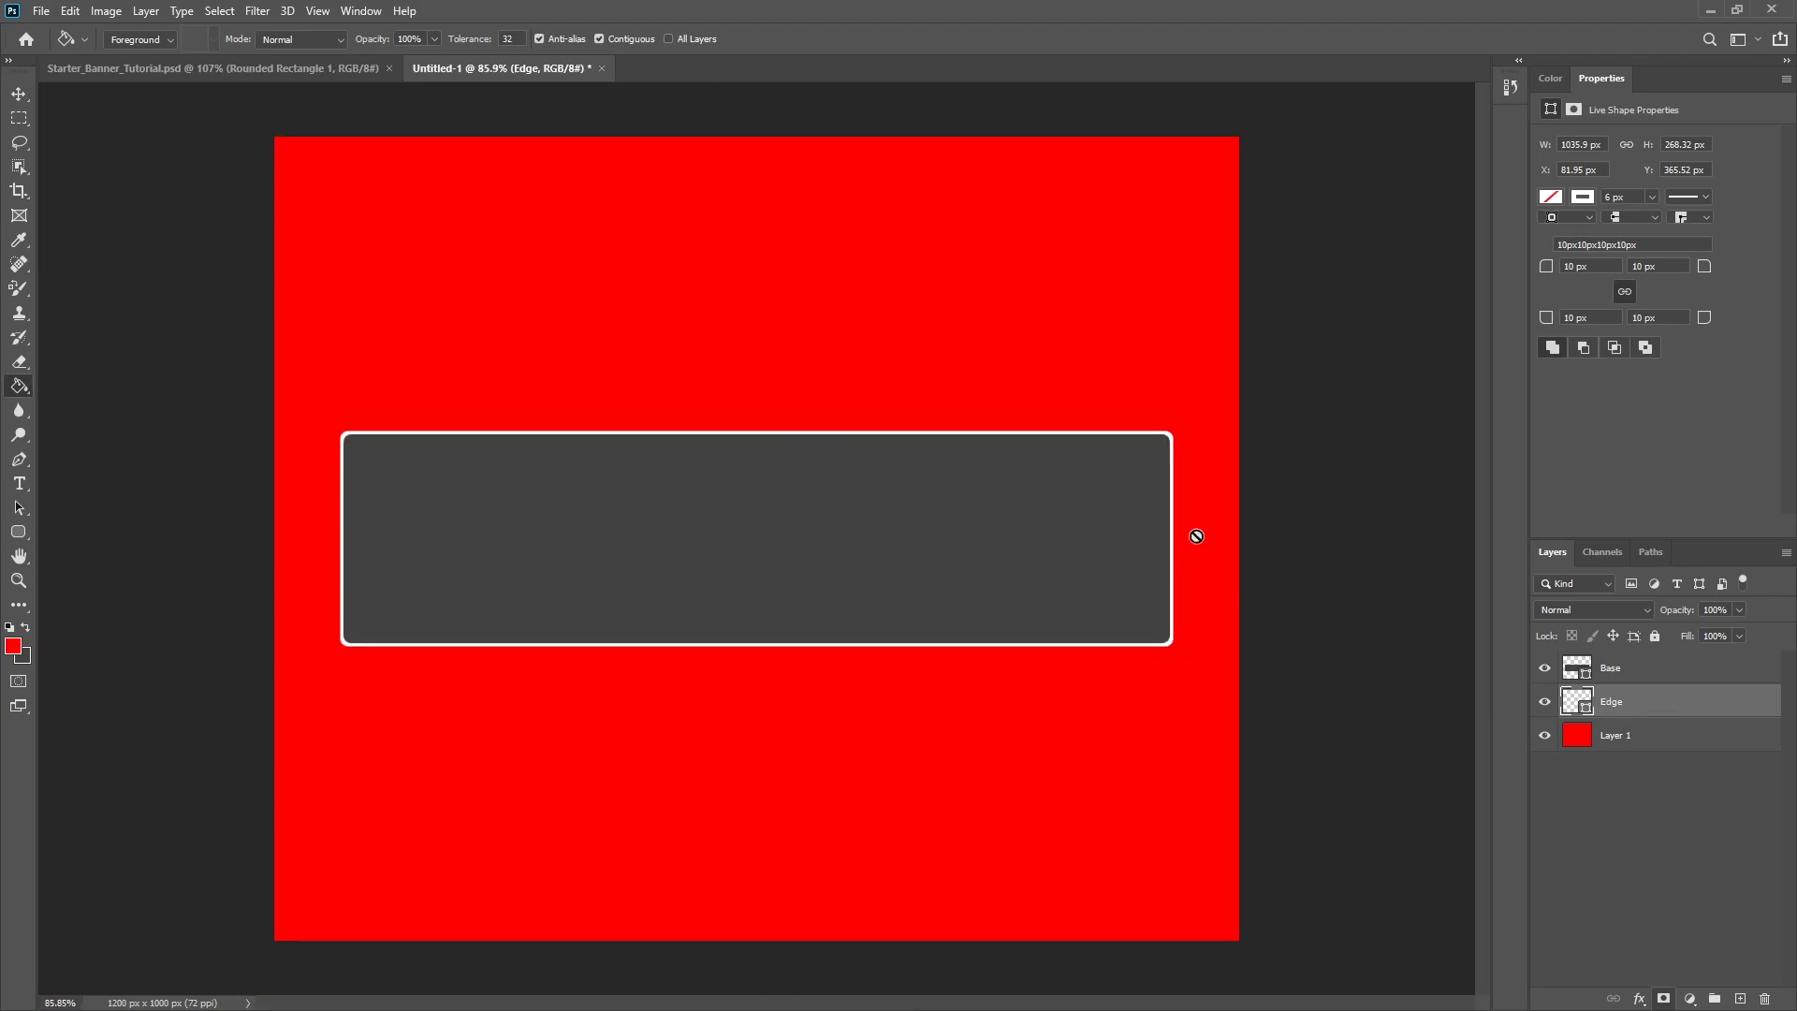
right_click(1668, 698)
click(1497, 242)
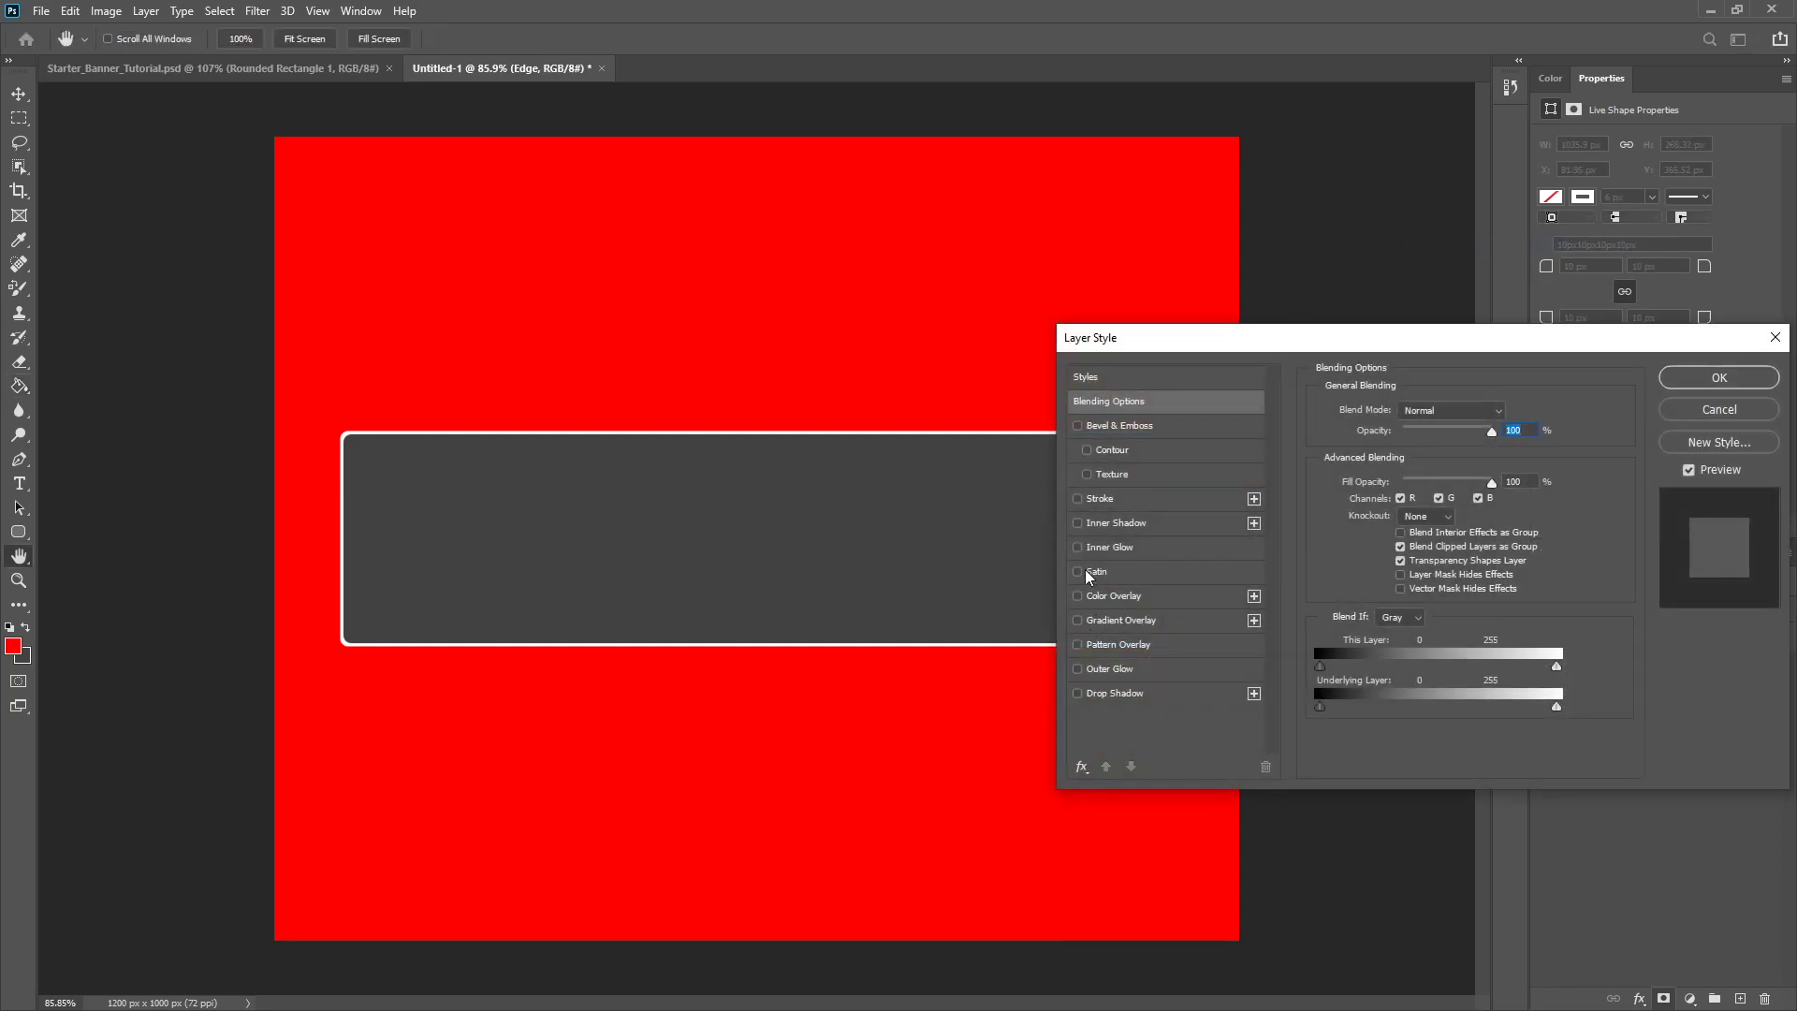
click(1099, 498)
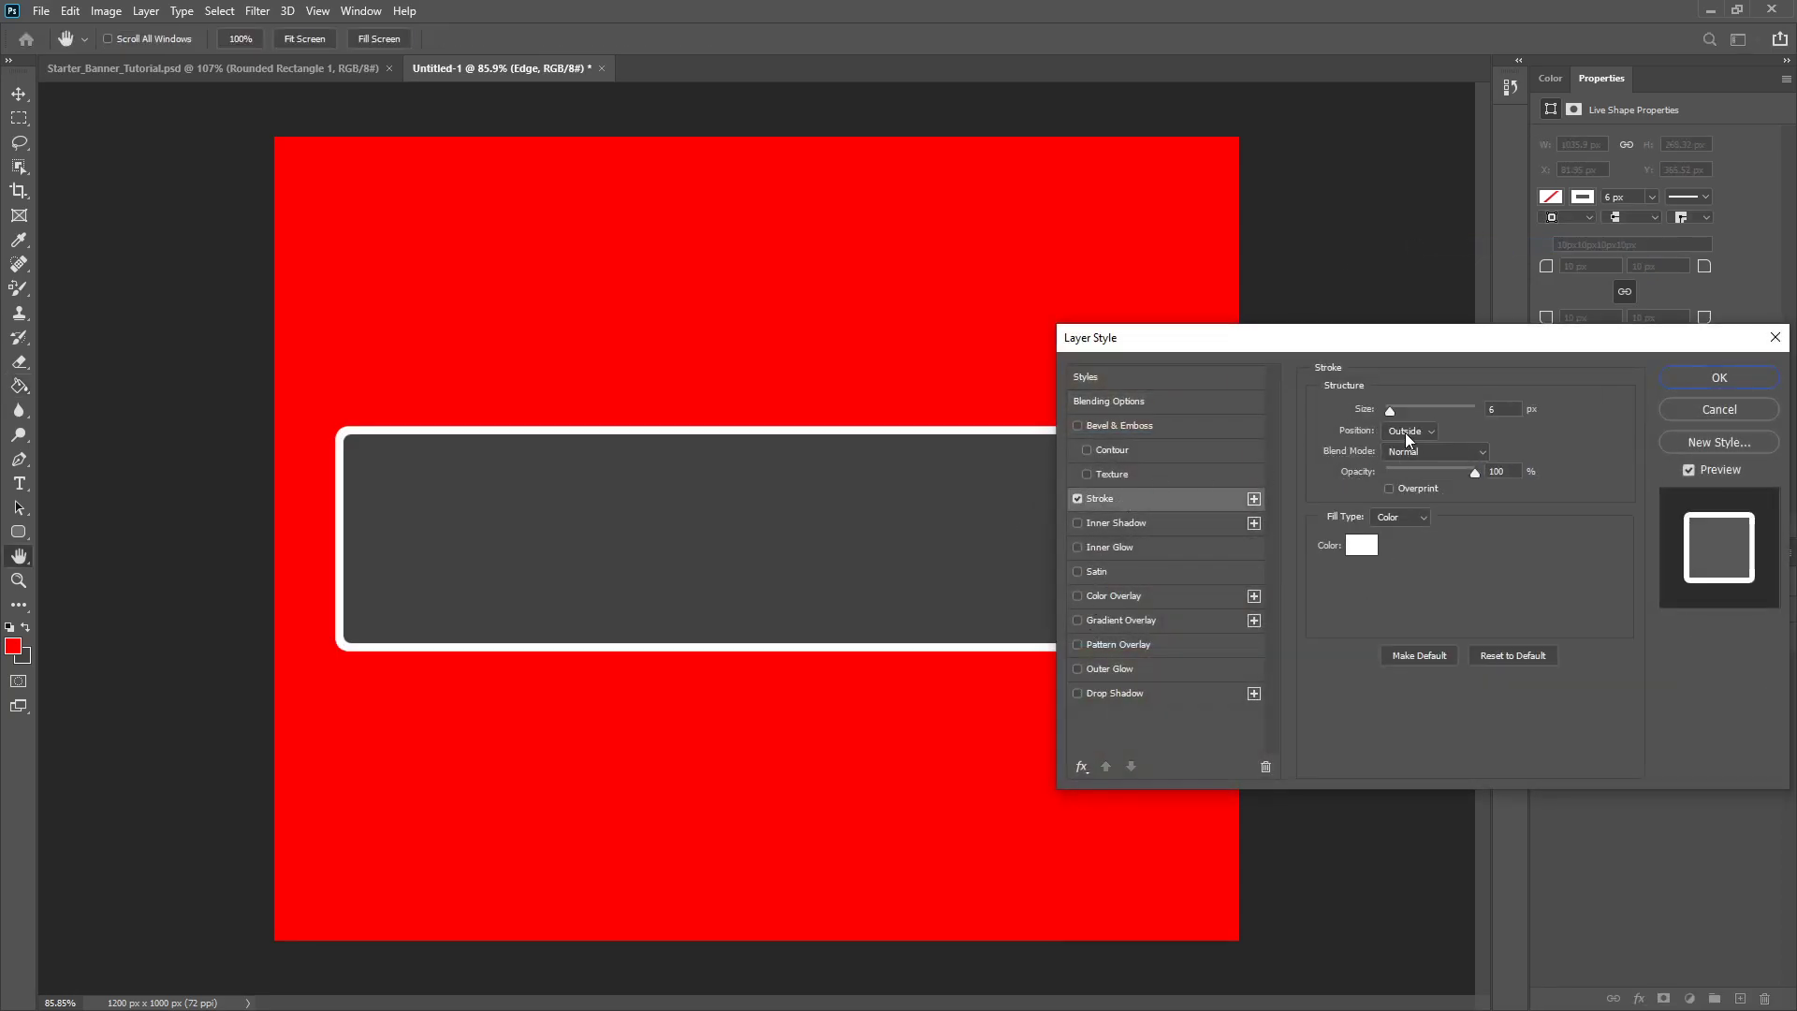
double_click(1503, 410)
text(2)
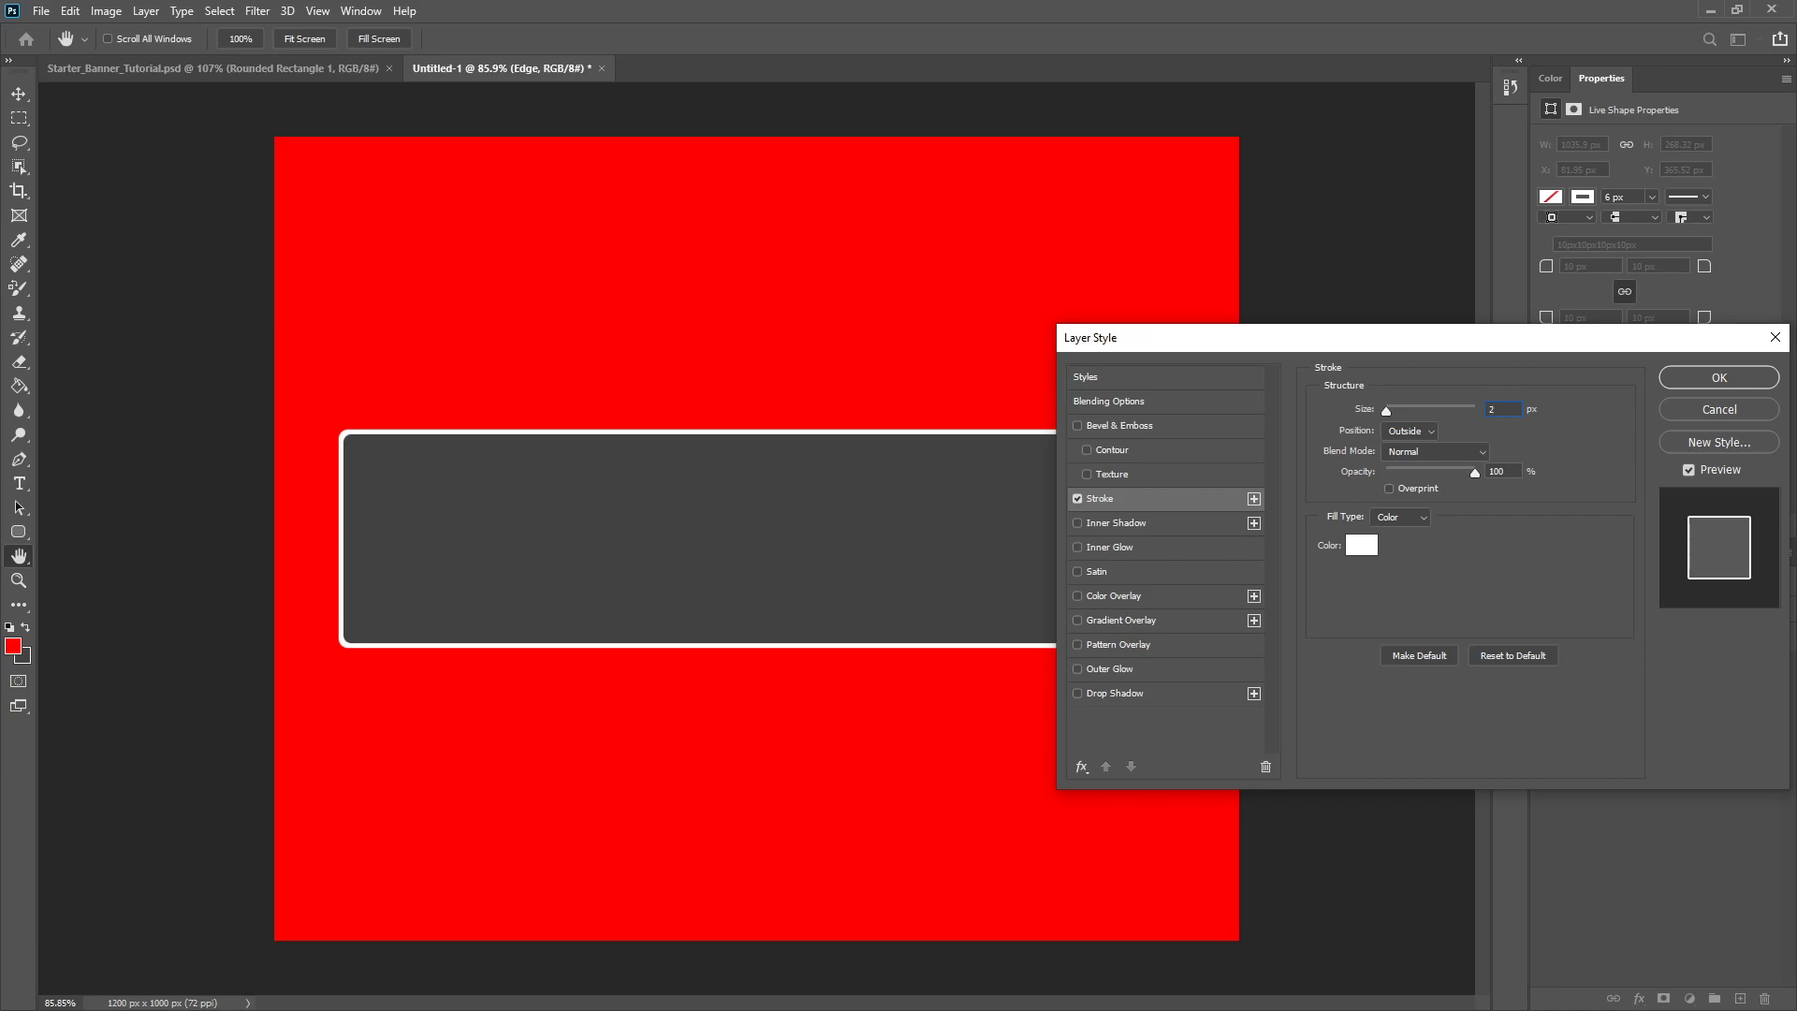
click(1759, 379)
key(g)
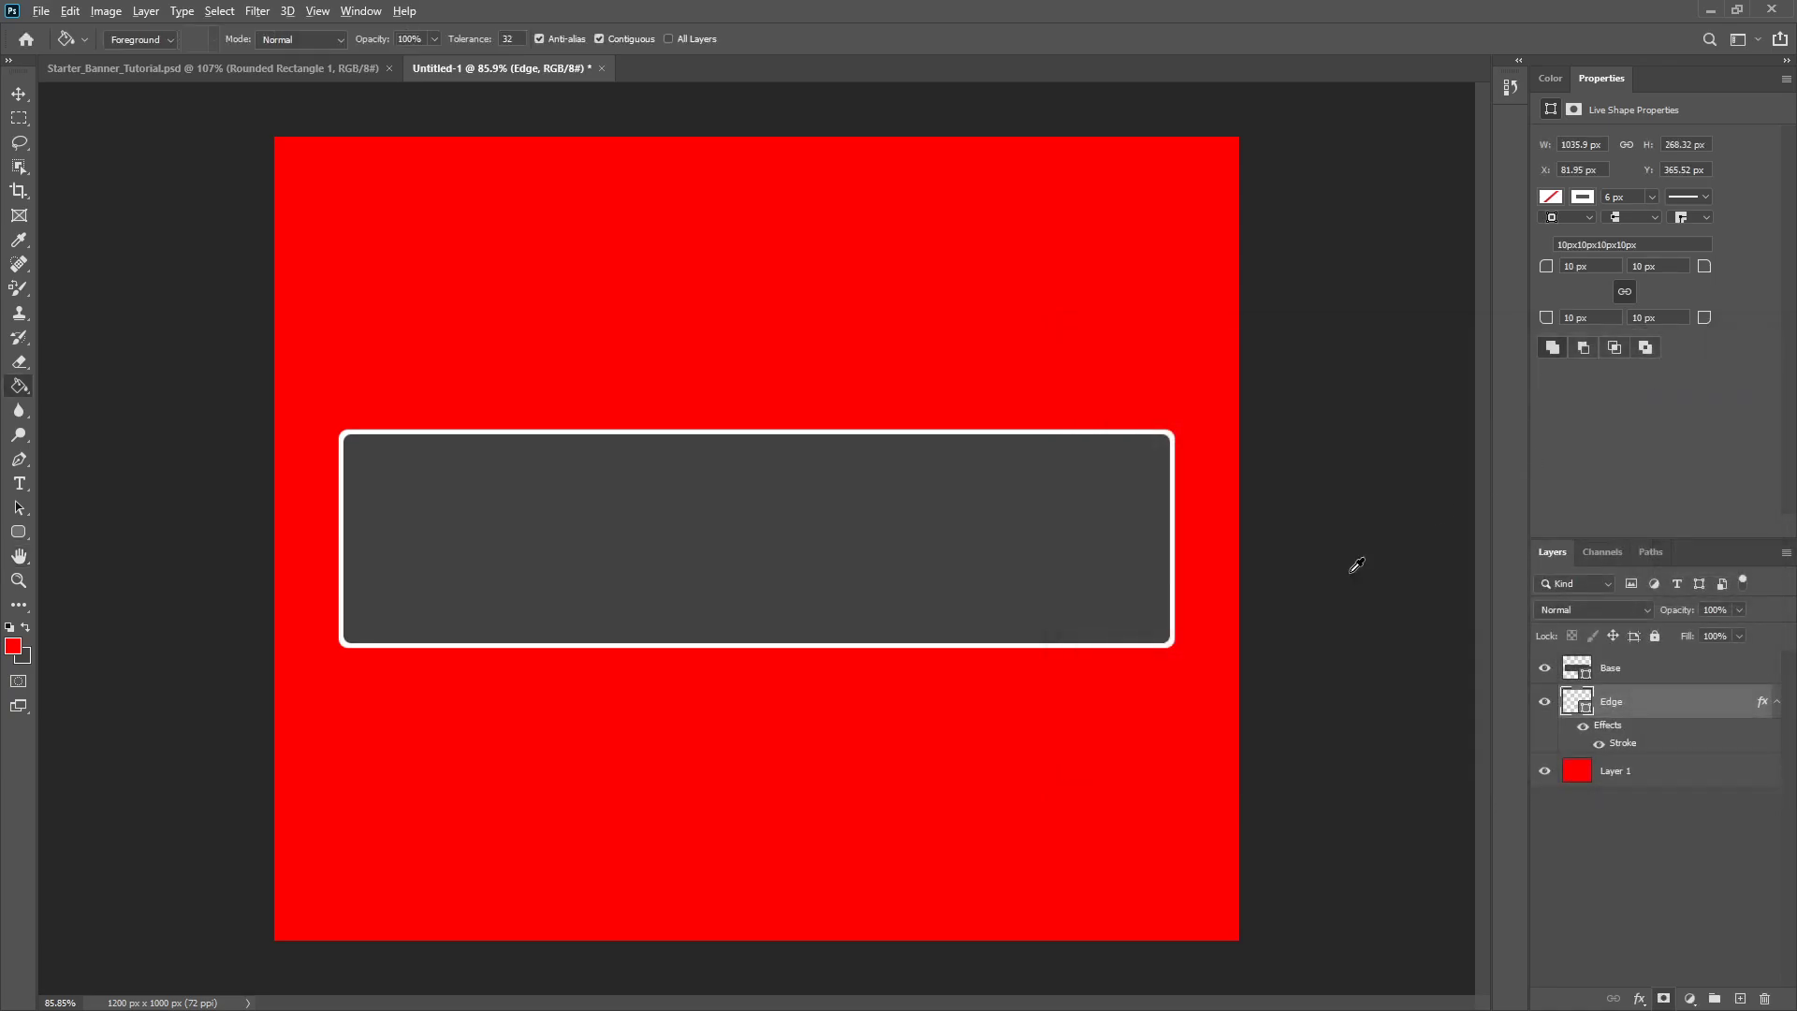
- Set the size of Edge's Stroke layer effect to 1 px
scroll(1291, 582, up, 3)
right_click(1695, 700)
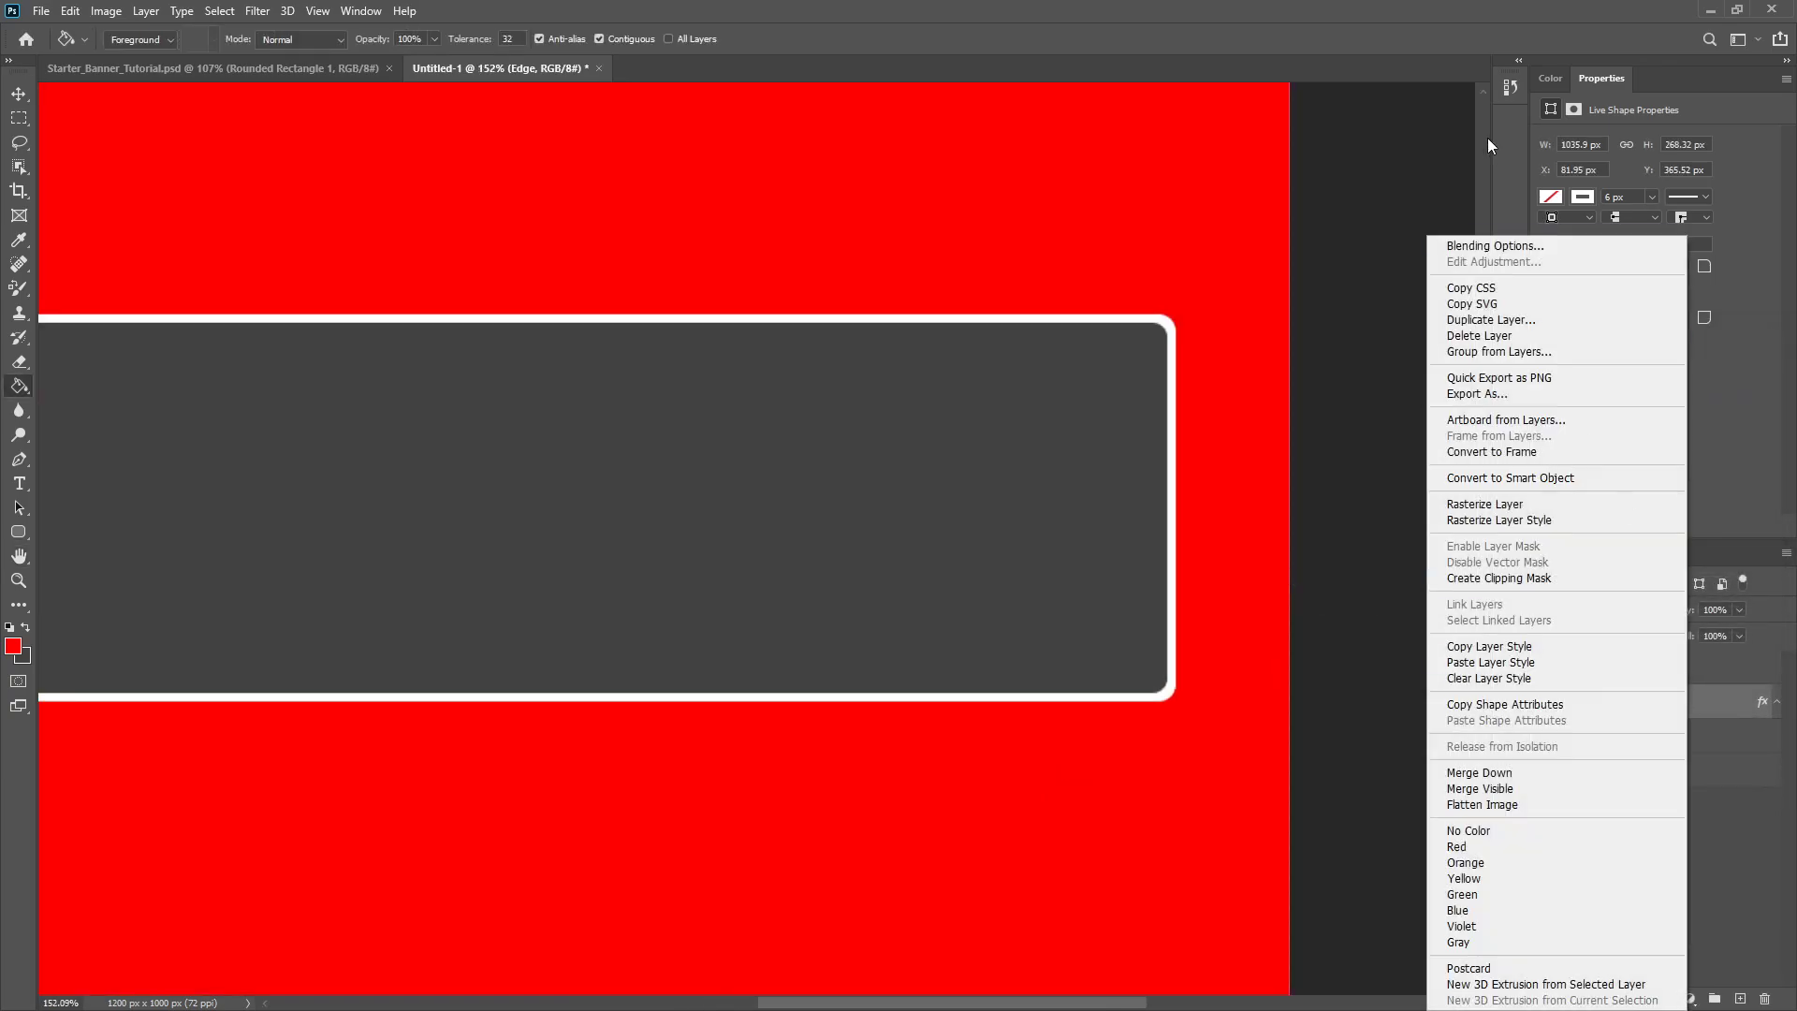
click(1434, 246)
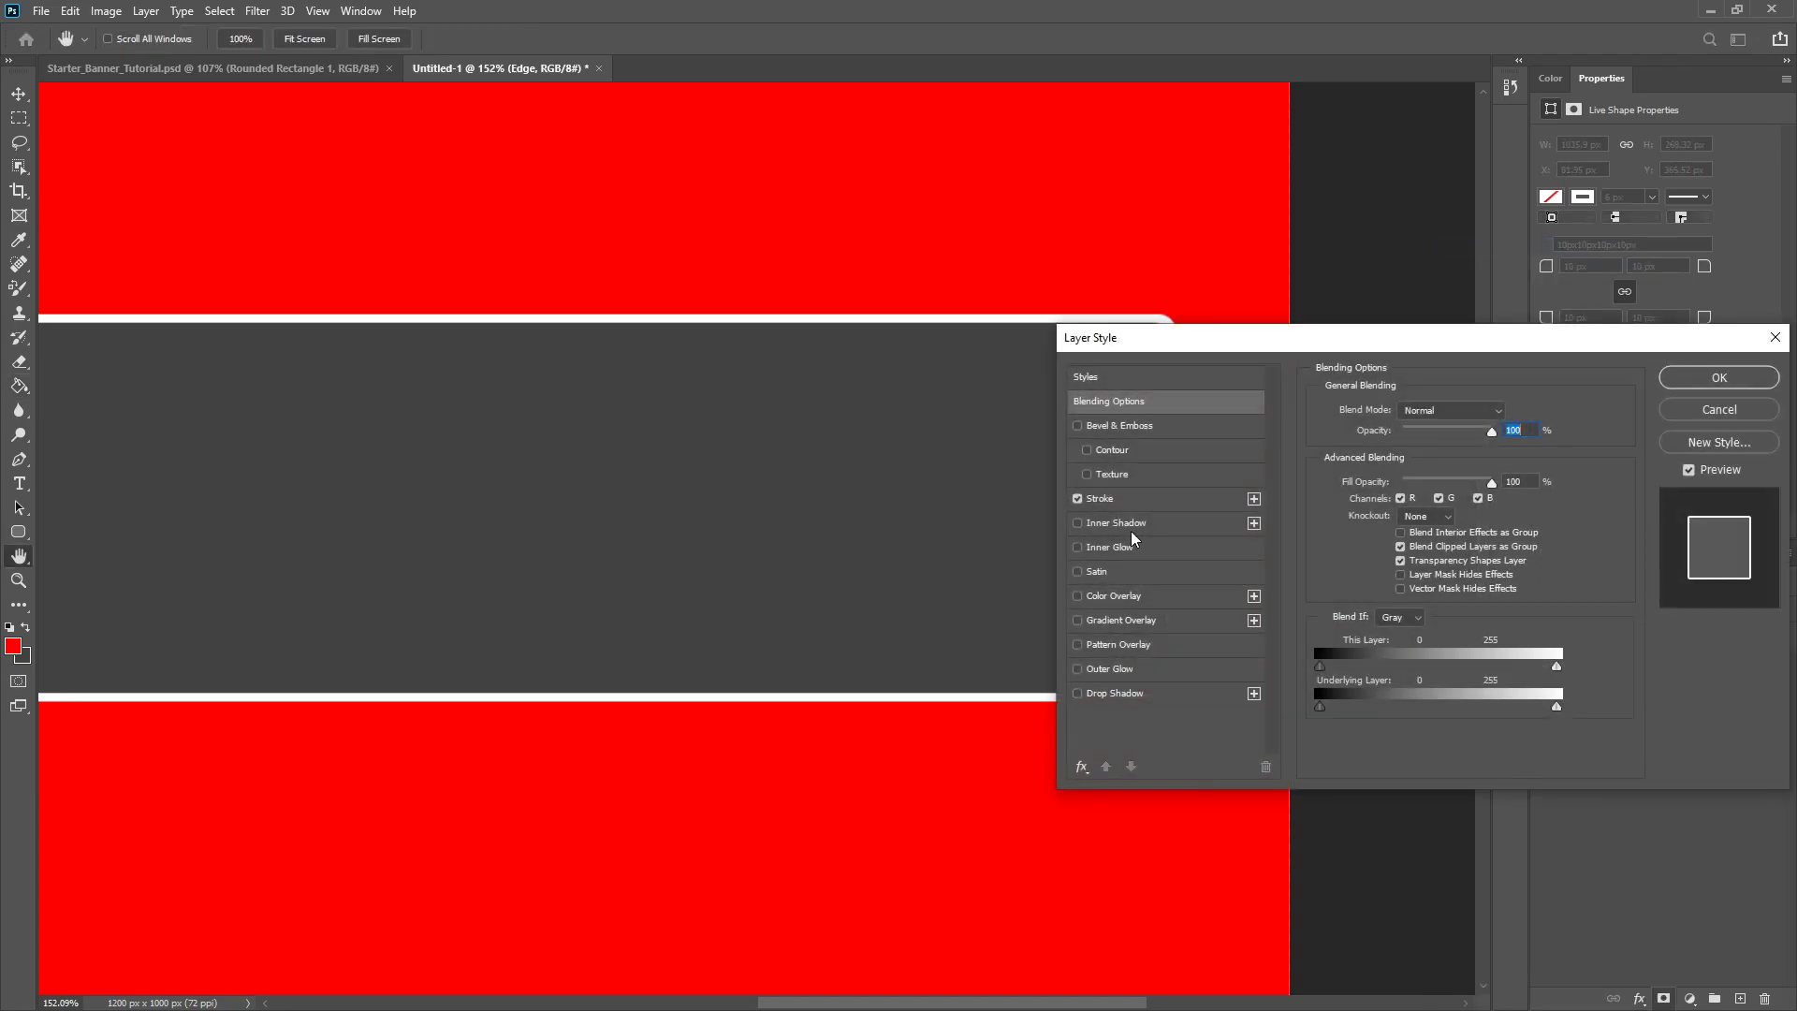
click(1151, 498)
drag(1386, 415, 1401, 411)
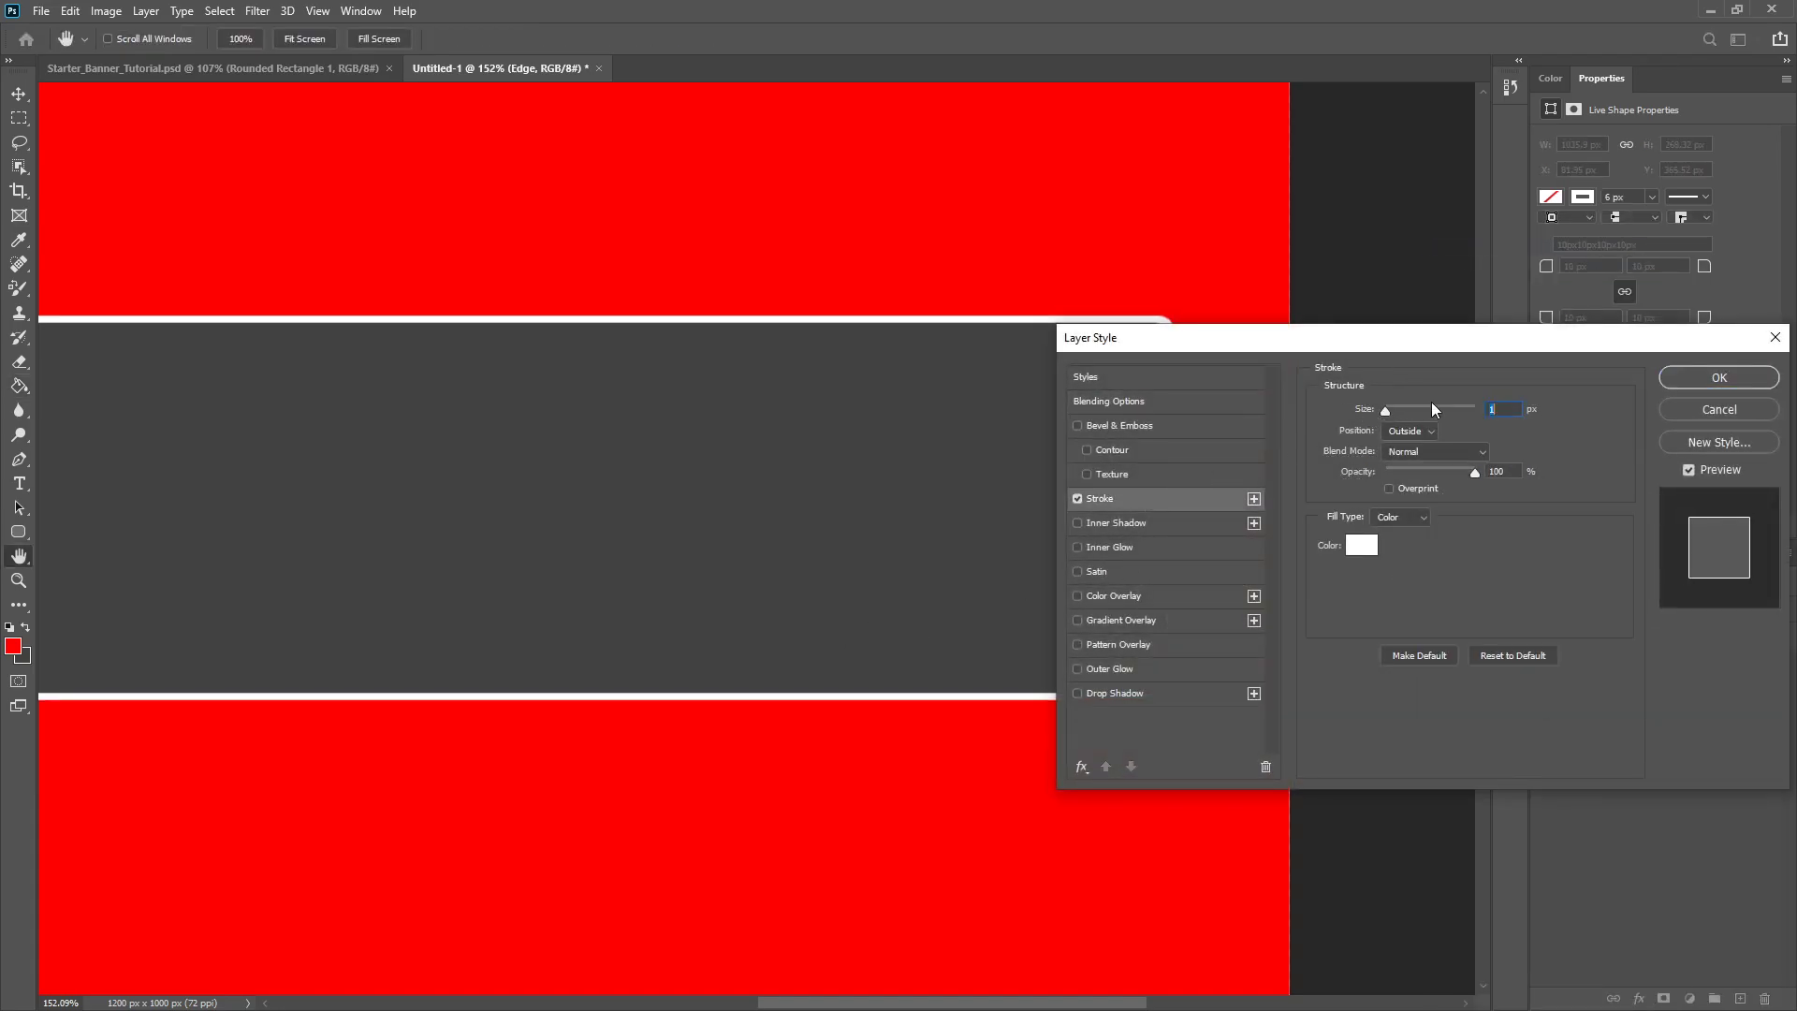
click(1714, 389)
scroll(1242, 402, down, 5)
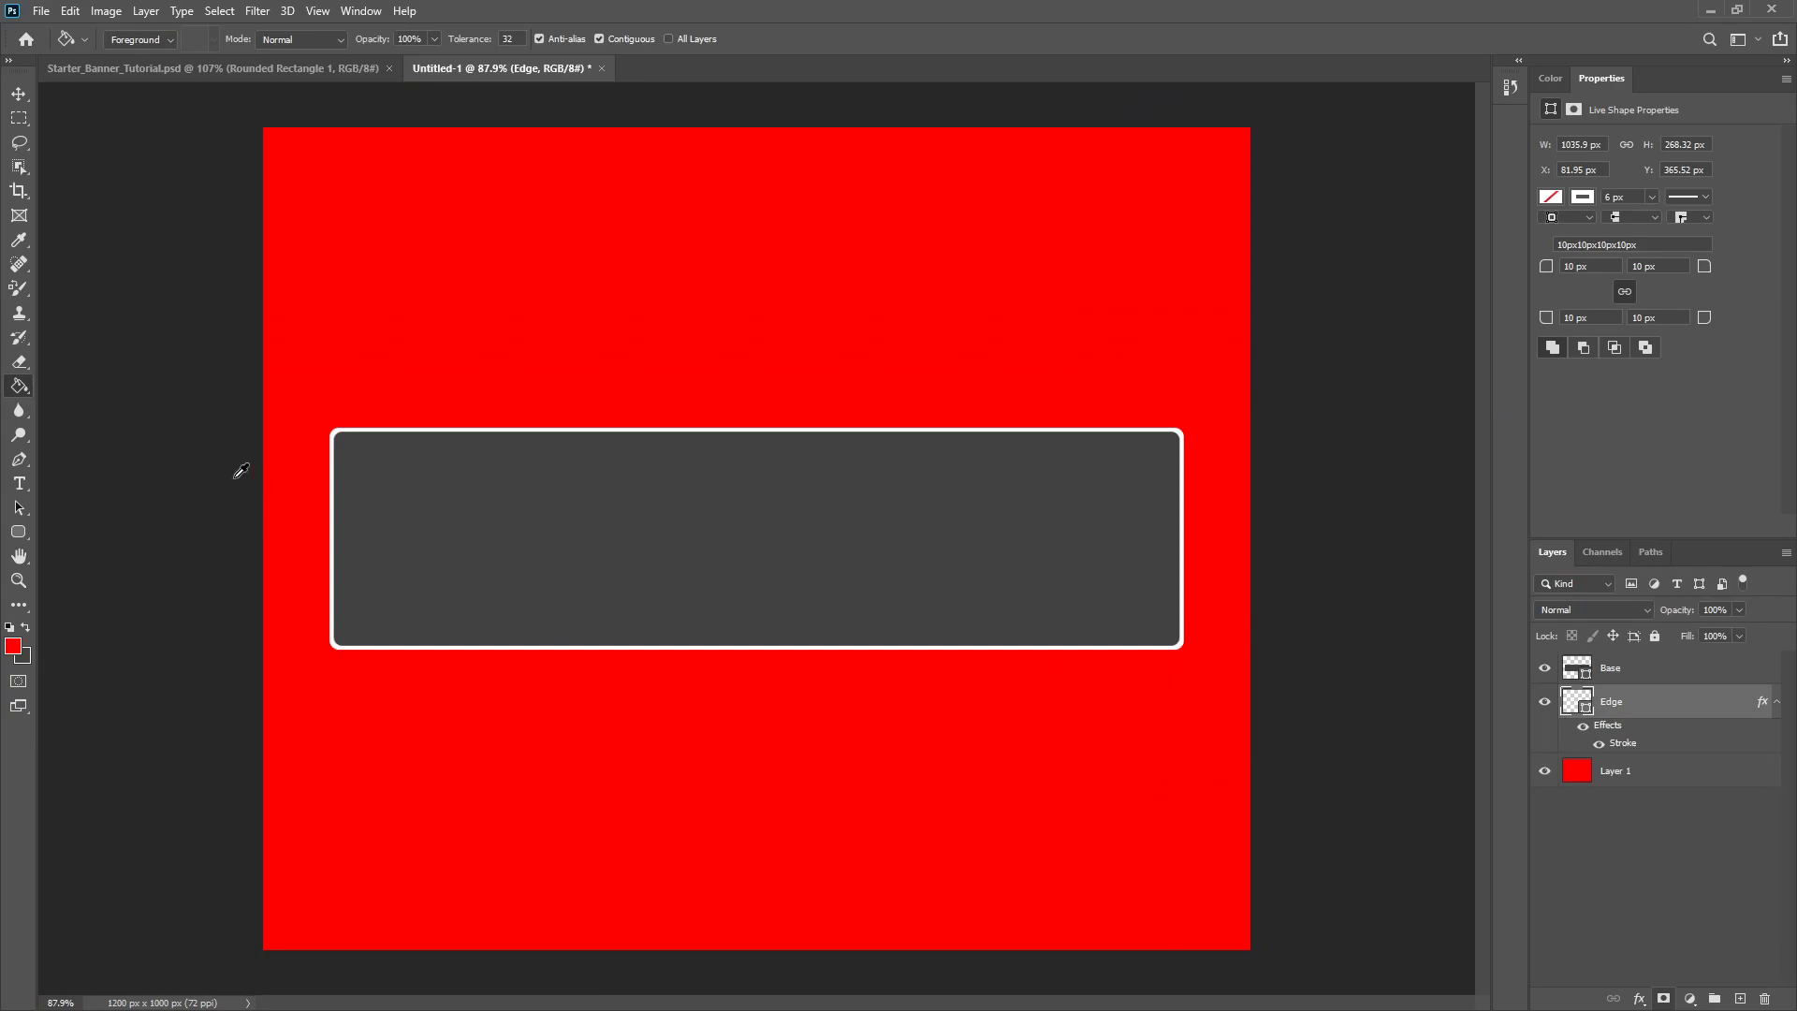
scroll(246, 421, up, 5)
scroll(241, 398, up, 3)
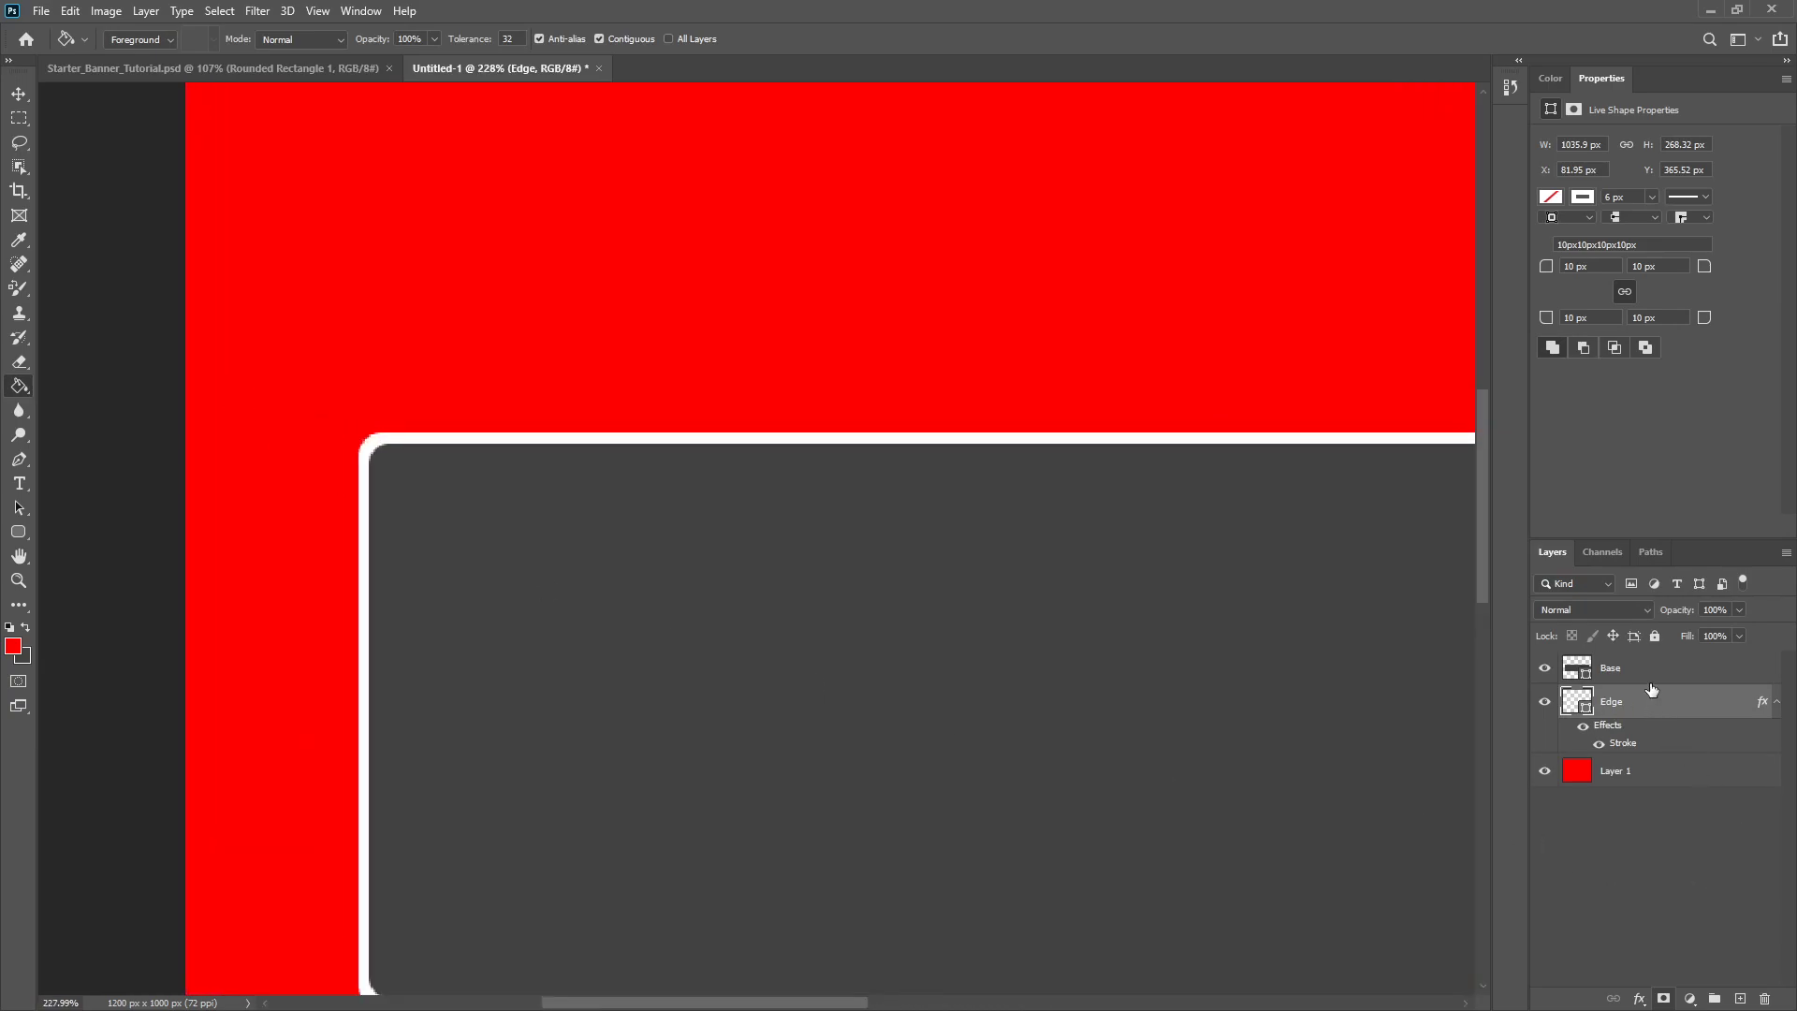
- Duplicate the Base layer and open the Blending Options of the copy
click(18, 532)
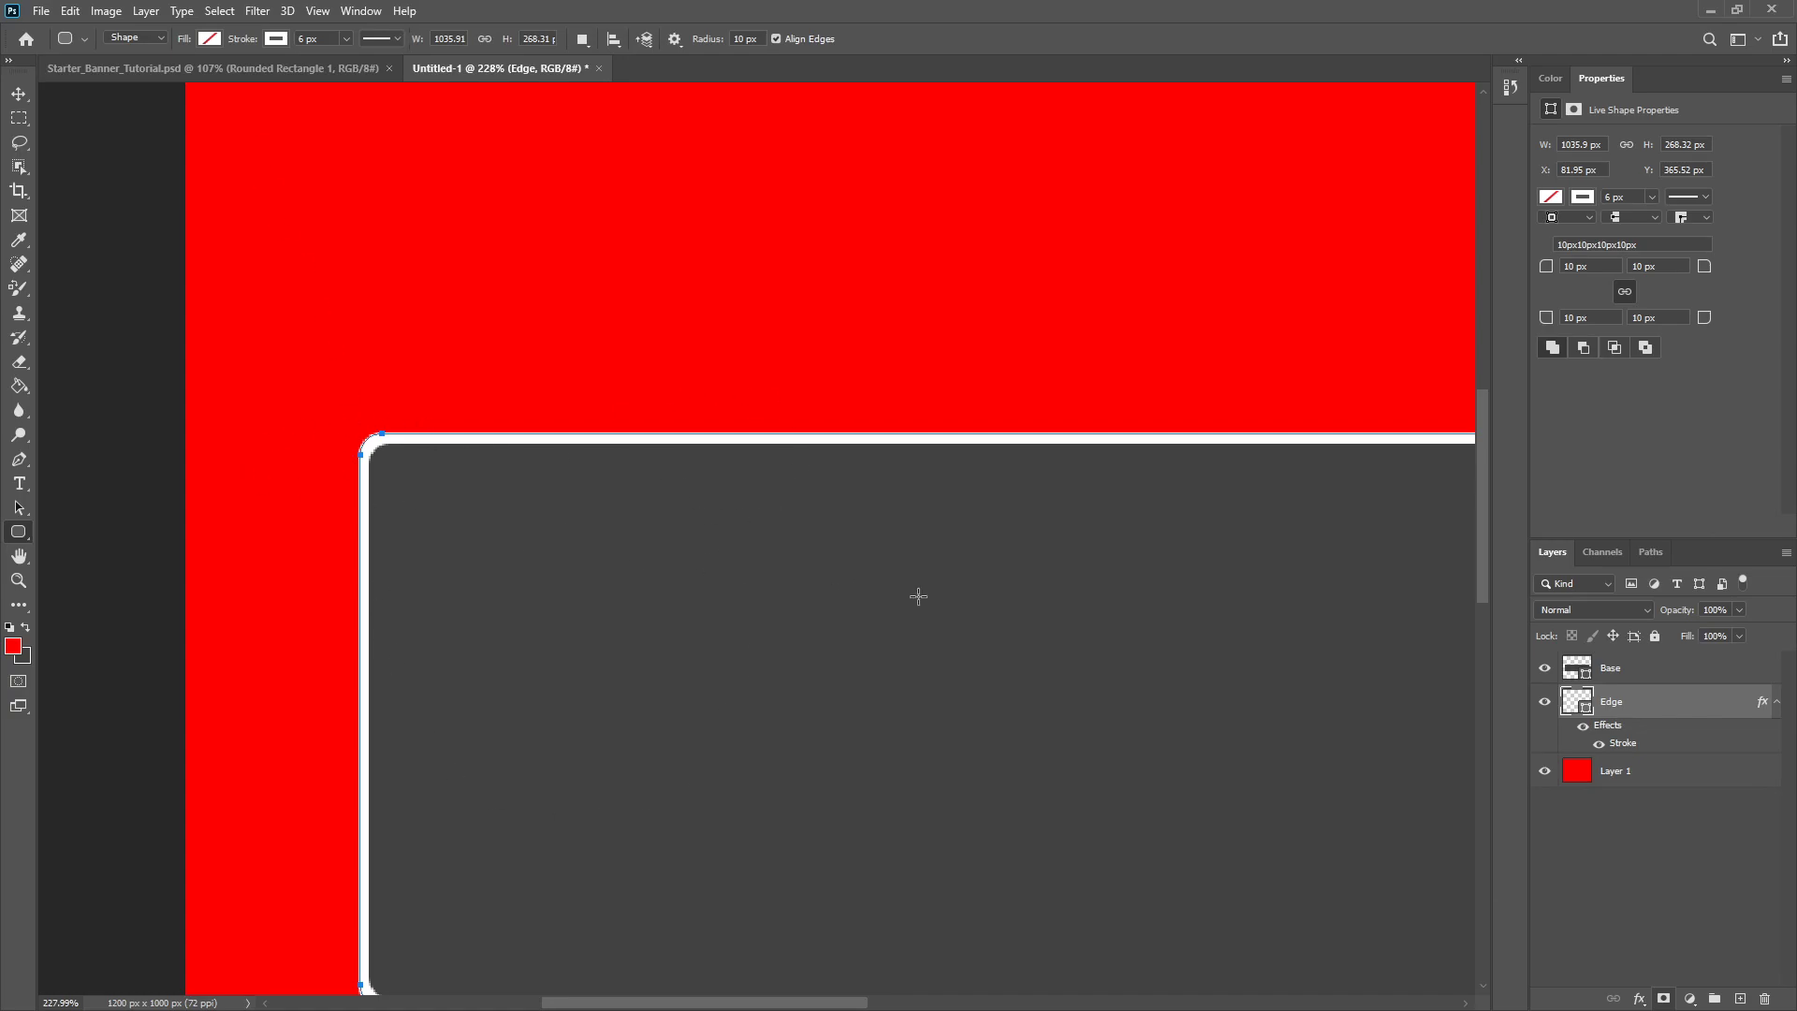
click(1636, 678)
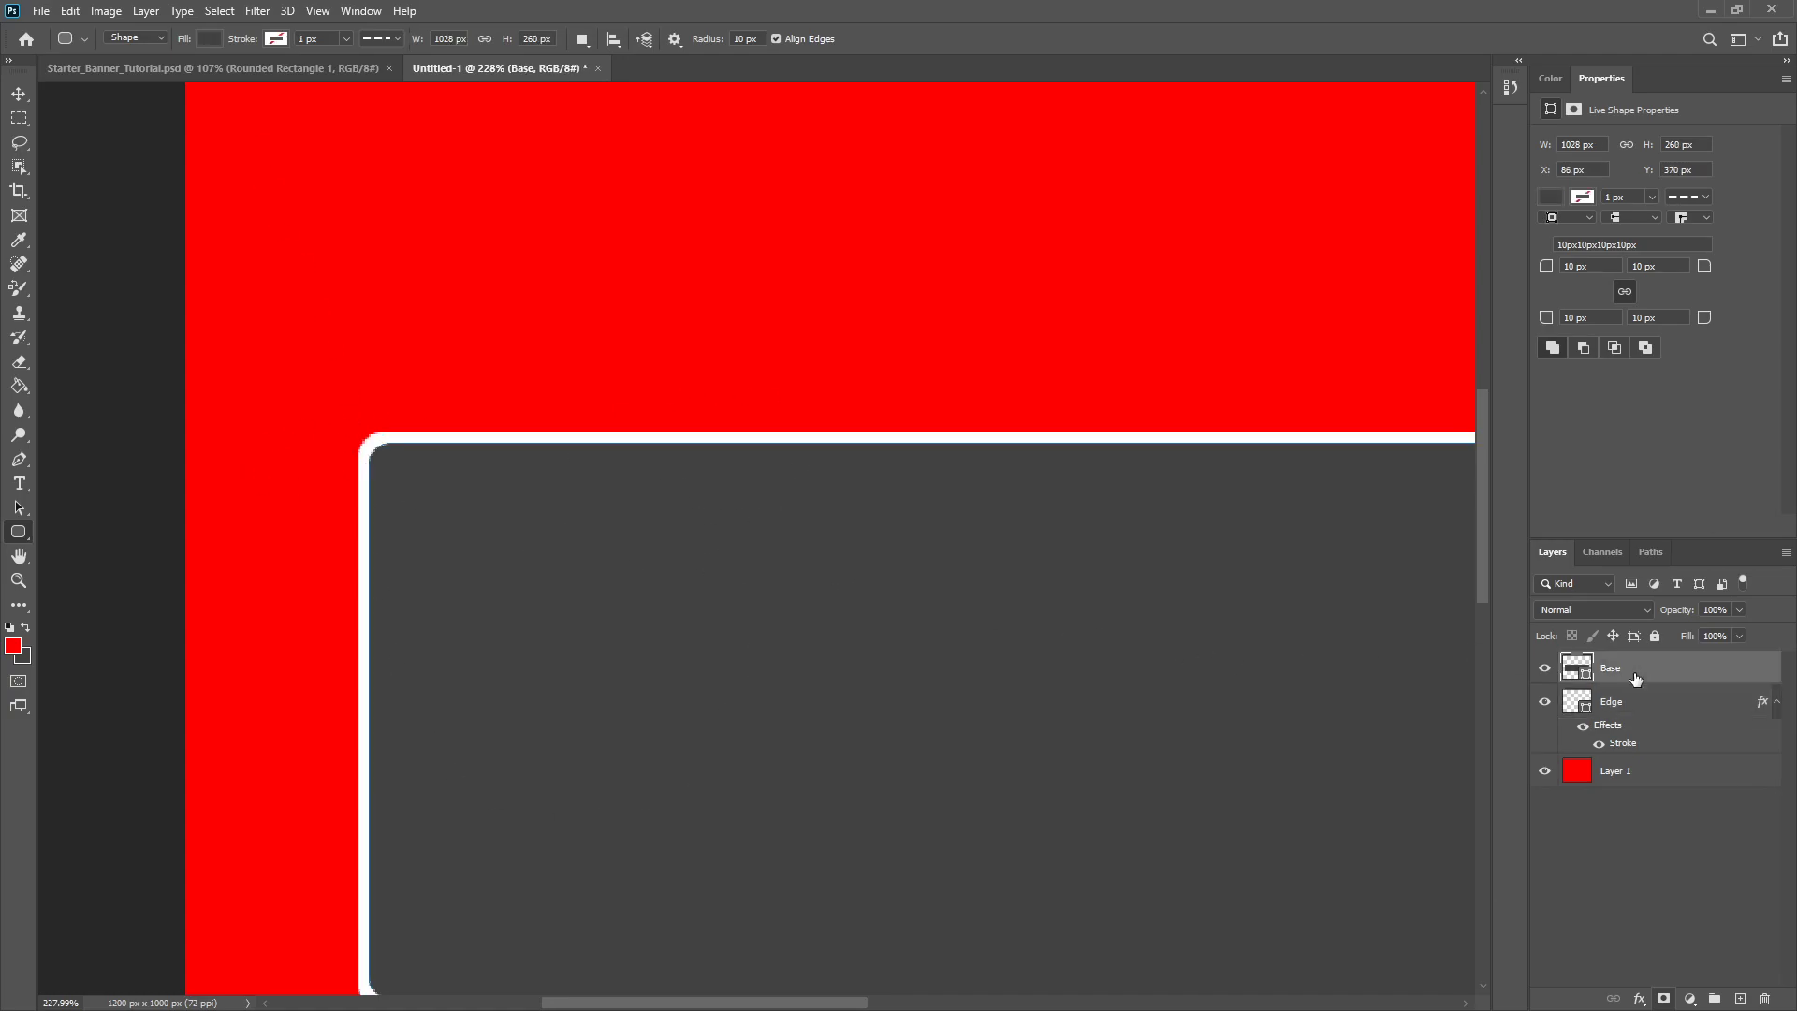
key(ctrl+j)
right_click(1635, 678)
click(1400, 246)
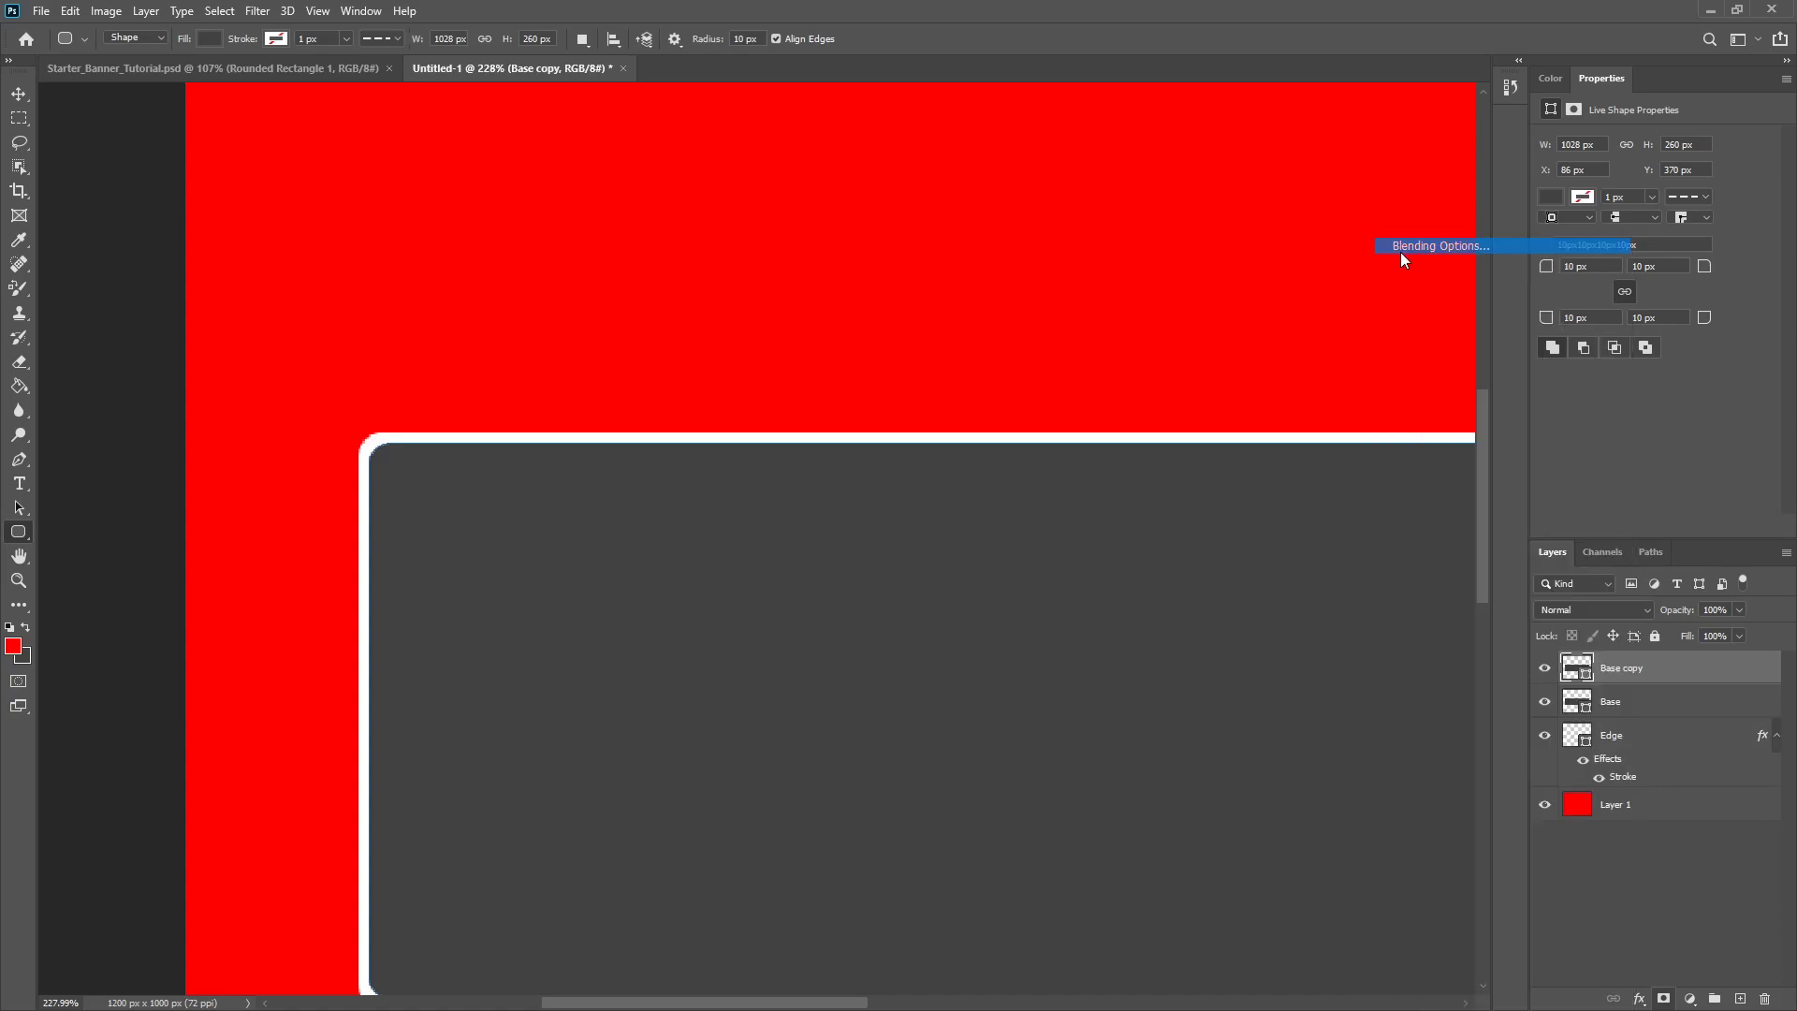
click(1076, 575)
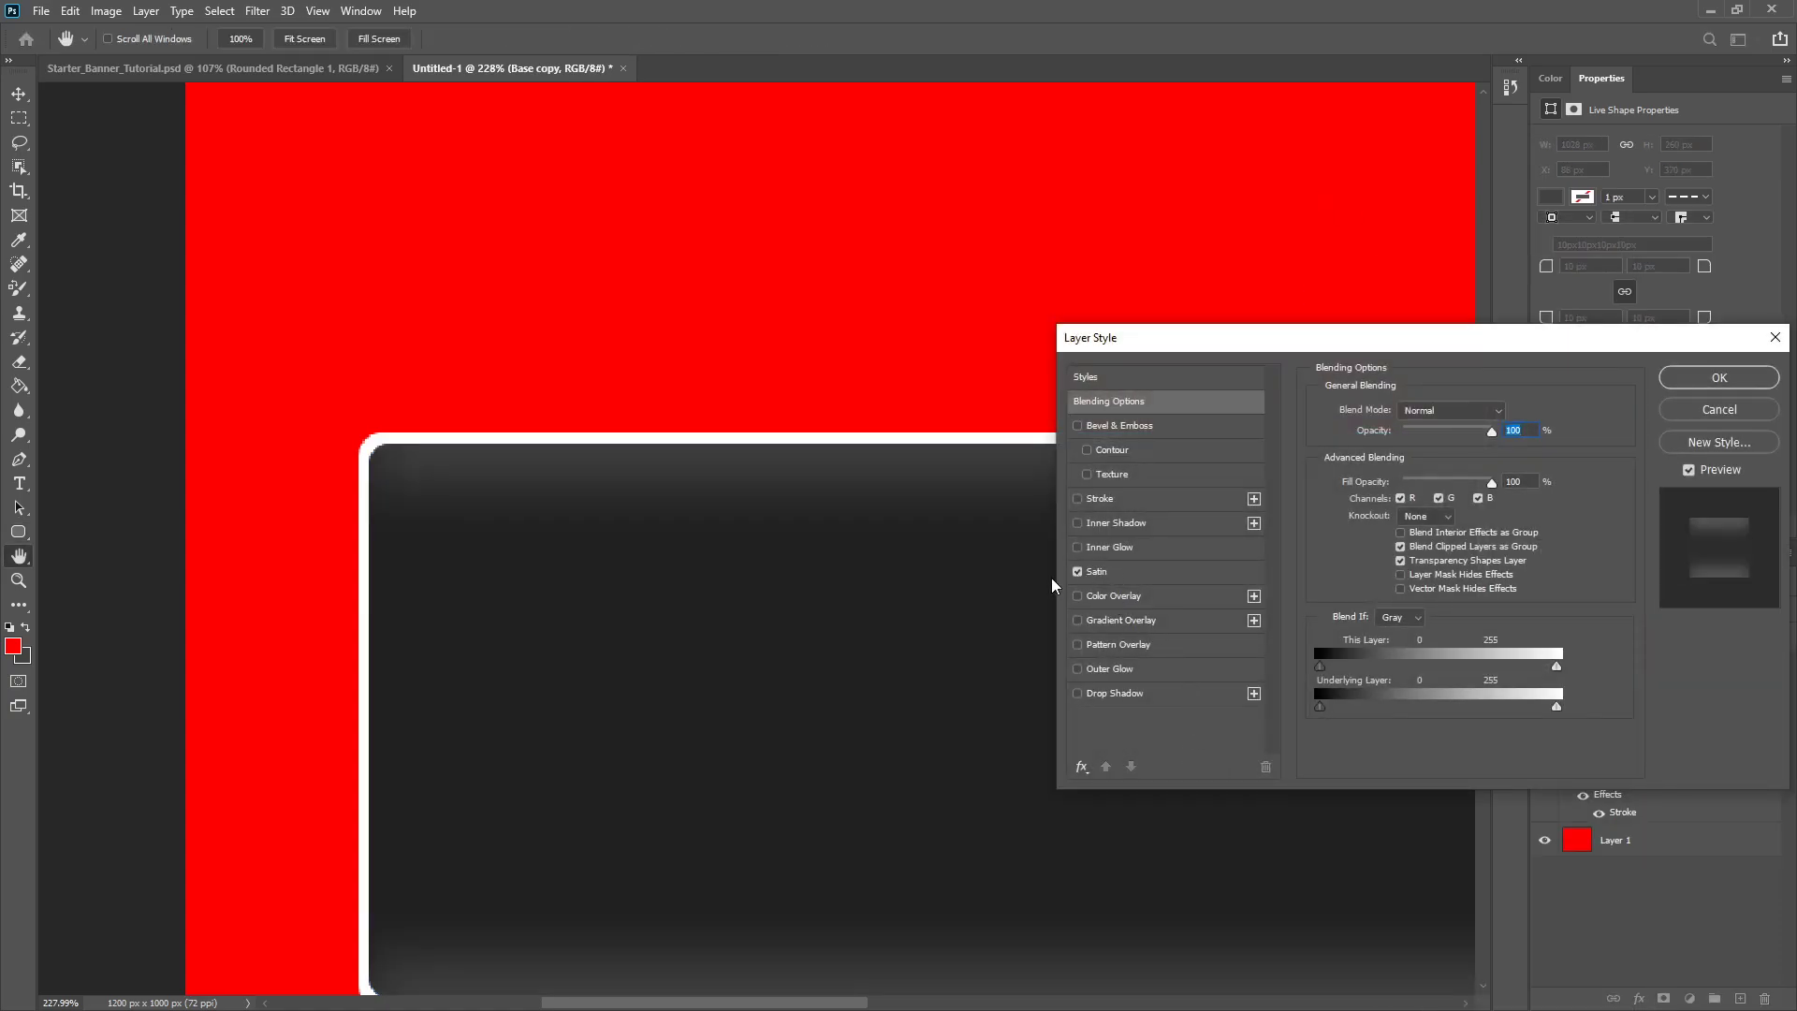
click(1090, 572)
click(1076, 572)
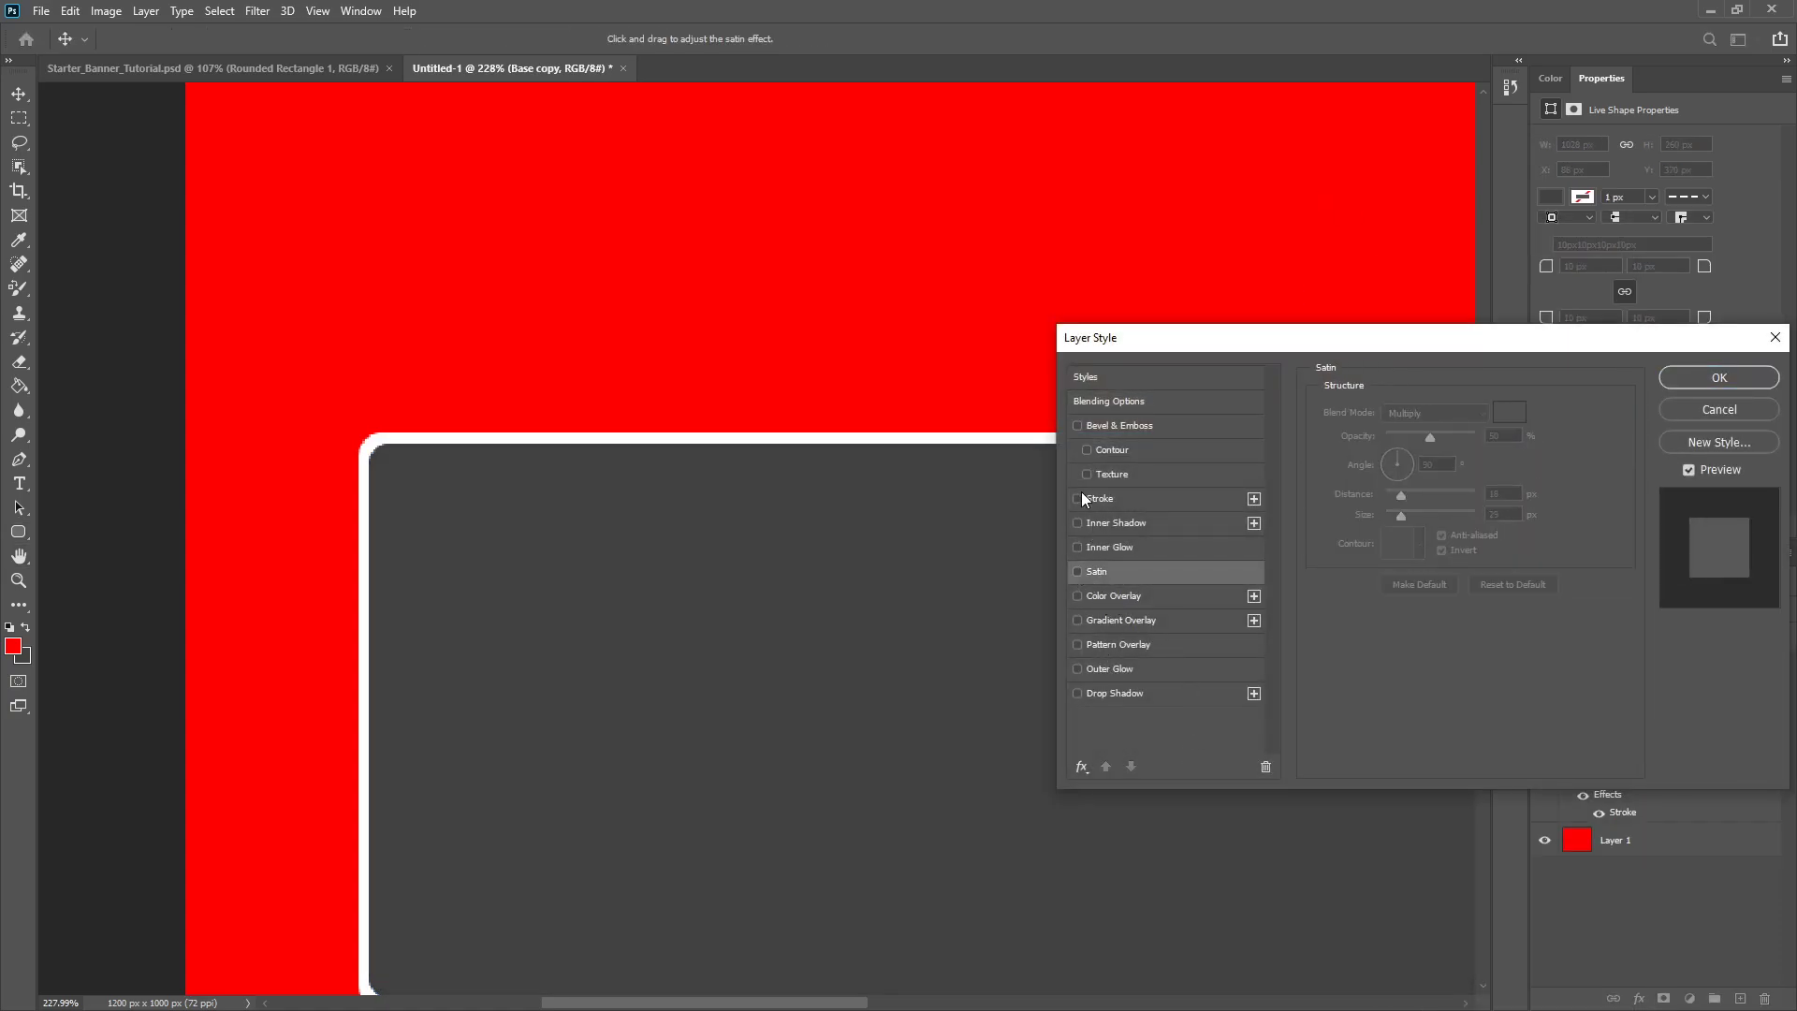
- Give Base copy a 10 px white outside Stroke effect and rasterize its layer style
click(1099, 497)
drag(1383, 409, 1394, 411)
click(1682, 385)
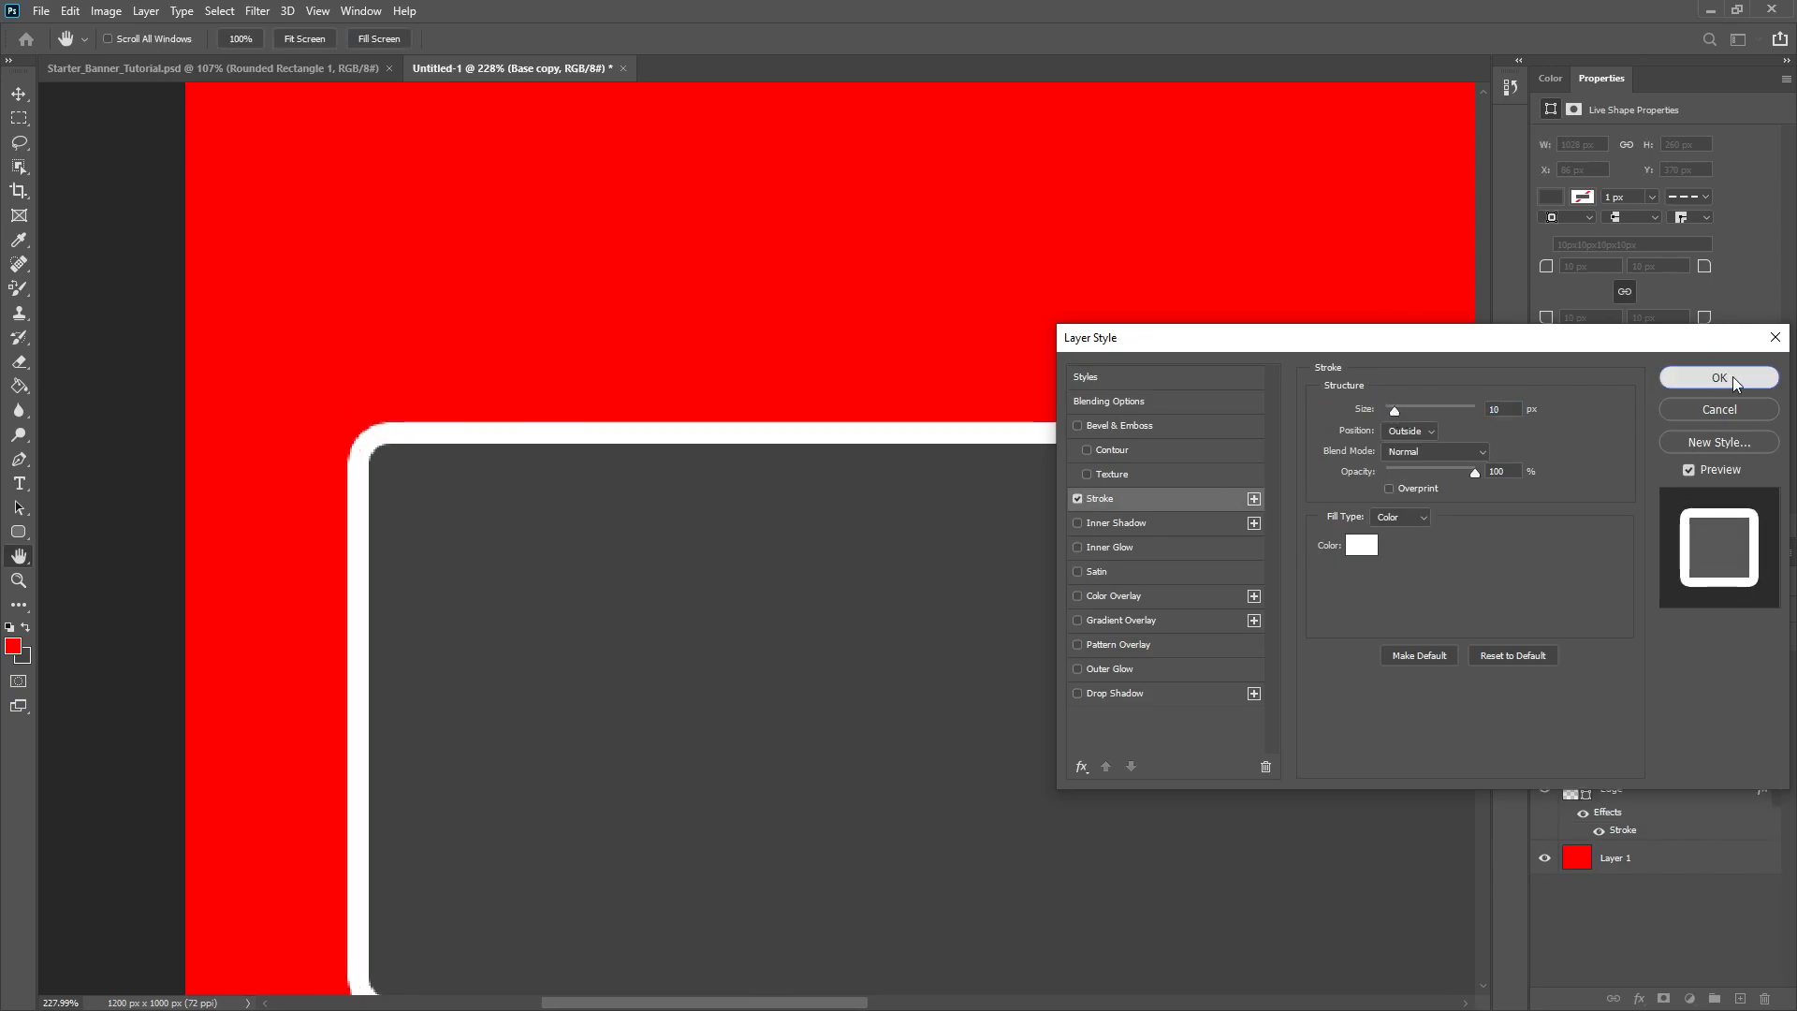
right_click(1642, 665)
click(1519, 522)
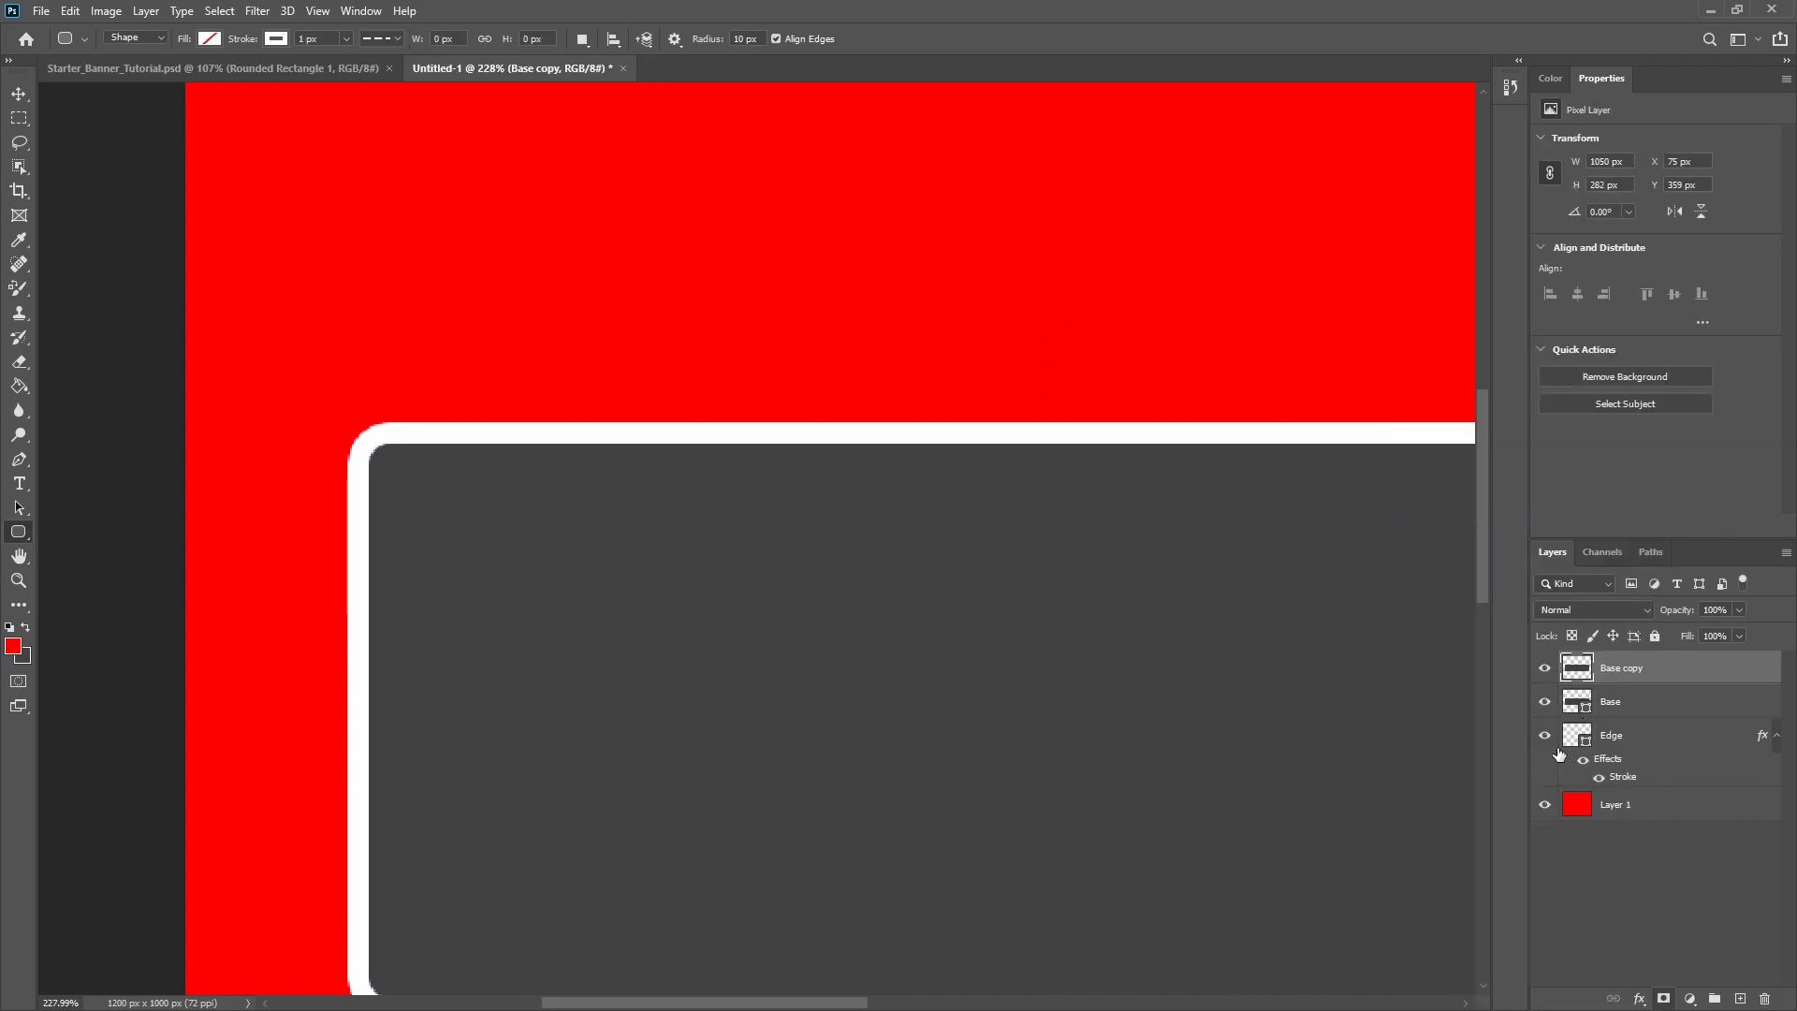
- Hide the Edge layer and delete the Base shape's area from Base copy, leaving only the white outline with nothing selected
ctrl+click(1580, 705)
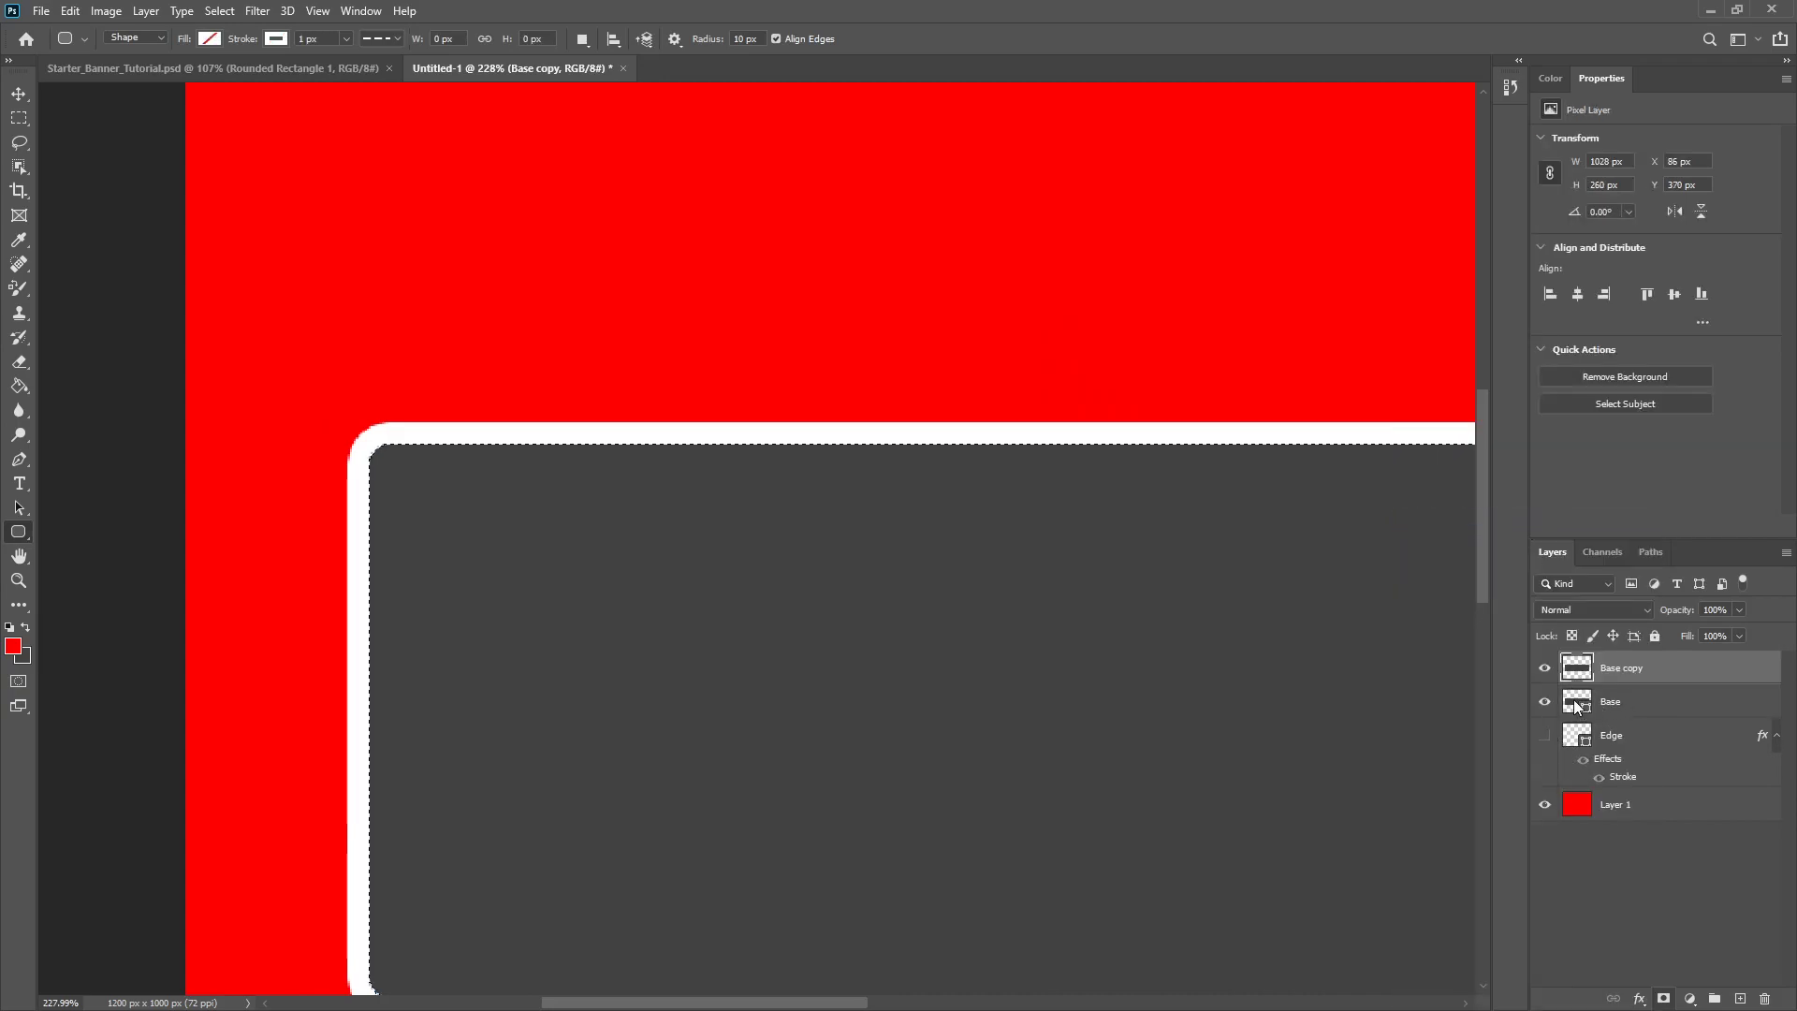
key(Delete)
click(19, 118)
right_click(567, 439)
key(Escape)
right_click(492, 509)
click(530, 521)
key(ctrl+0)
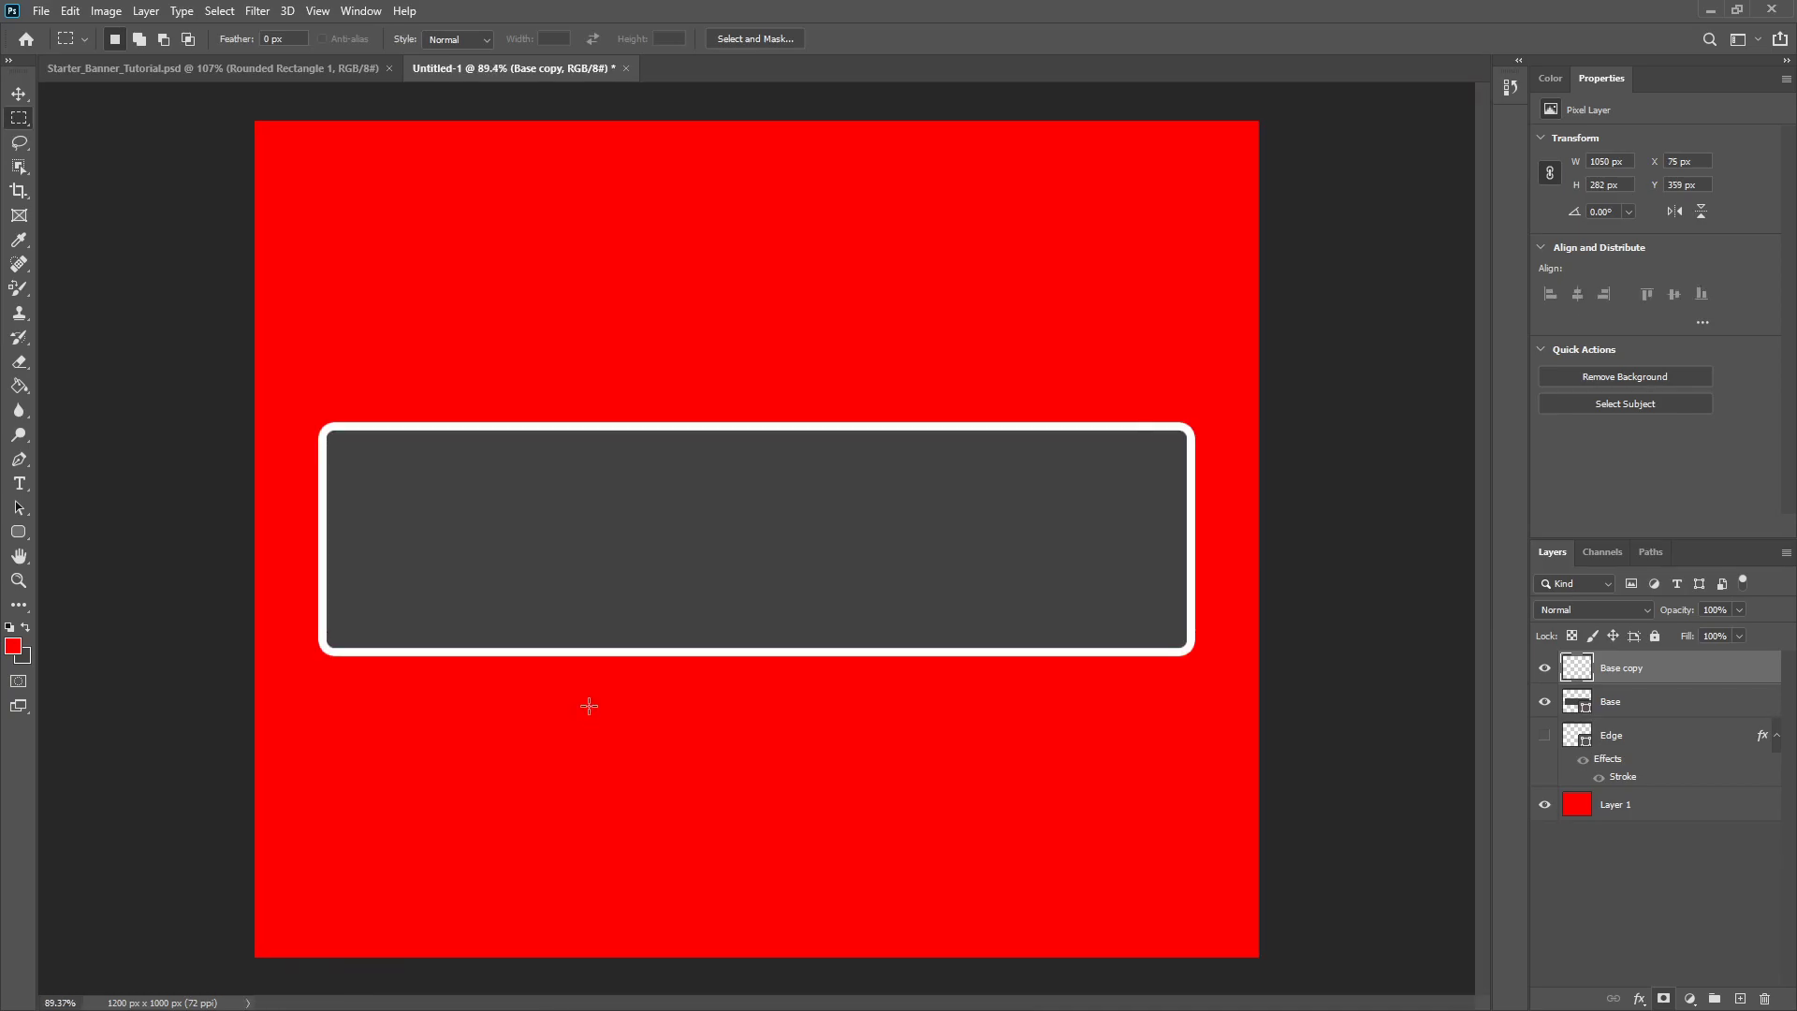
- Rasterize the Base layer and choose the Pencil tool for retouching the banner's upper-left corner pixels
scroll(228, 481, up, 15)
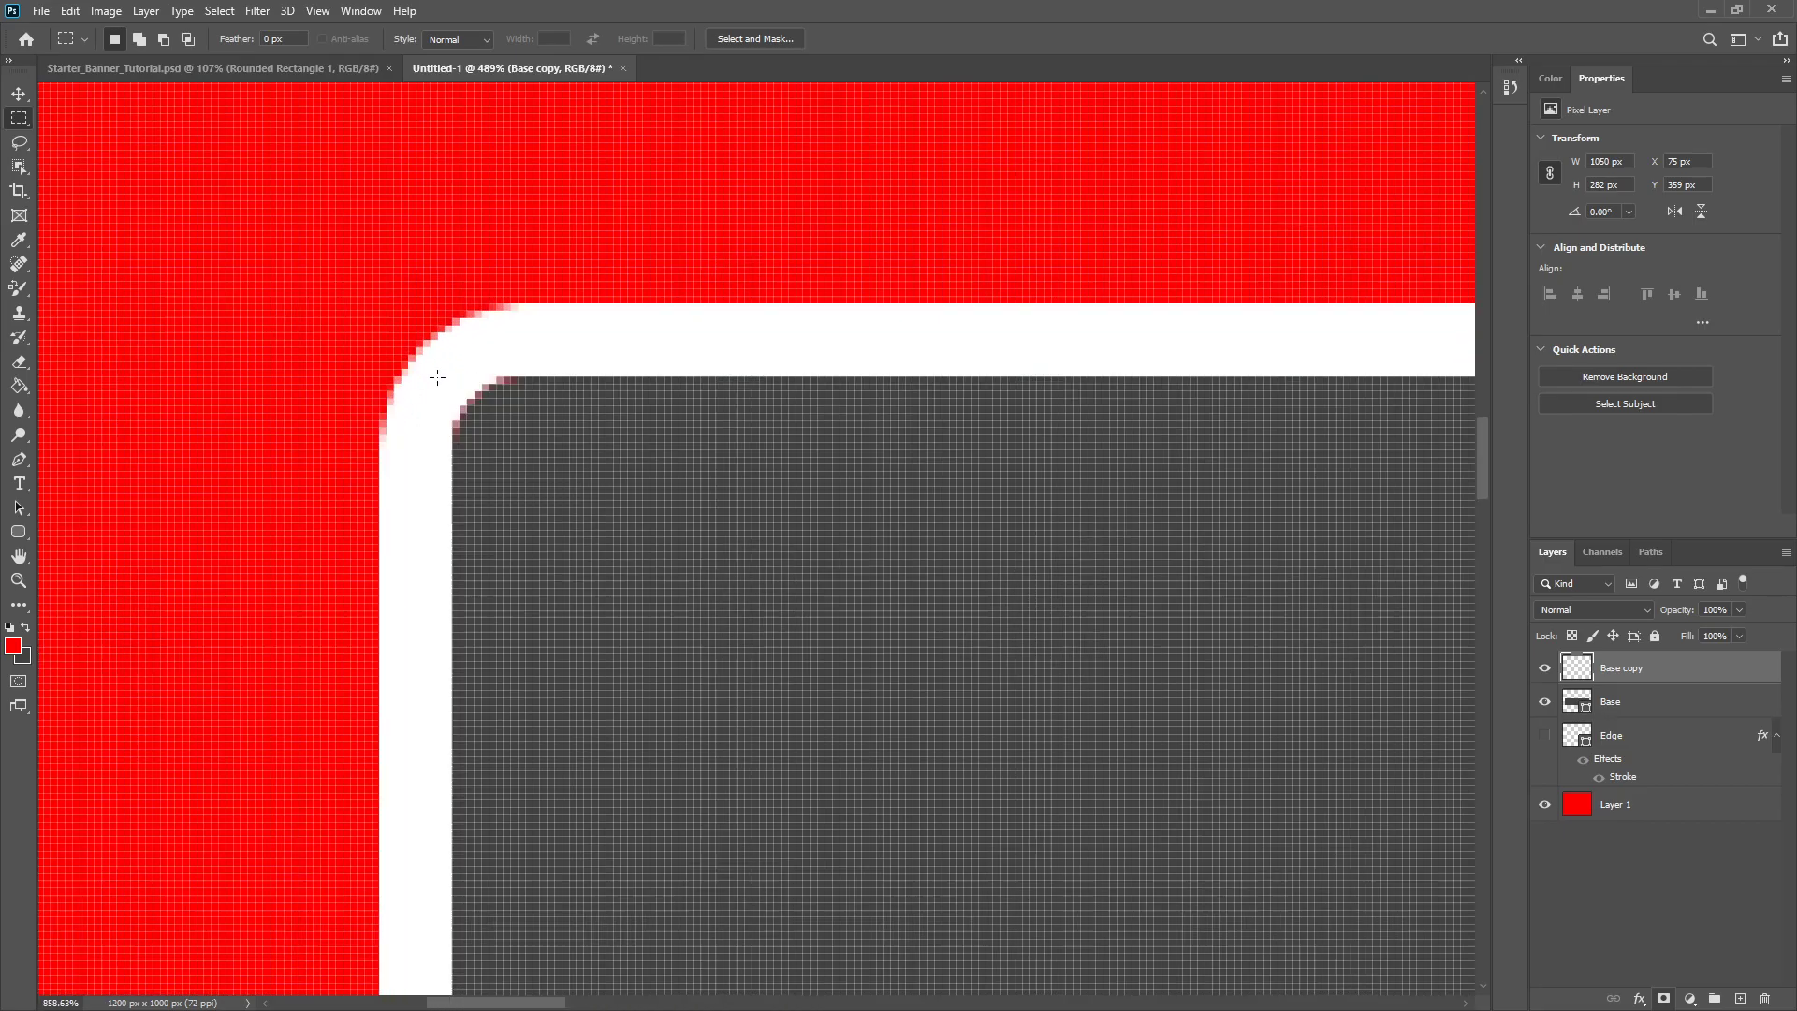
scroll(437, 375, up, 3)
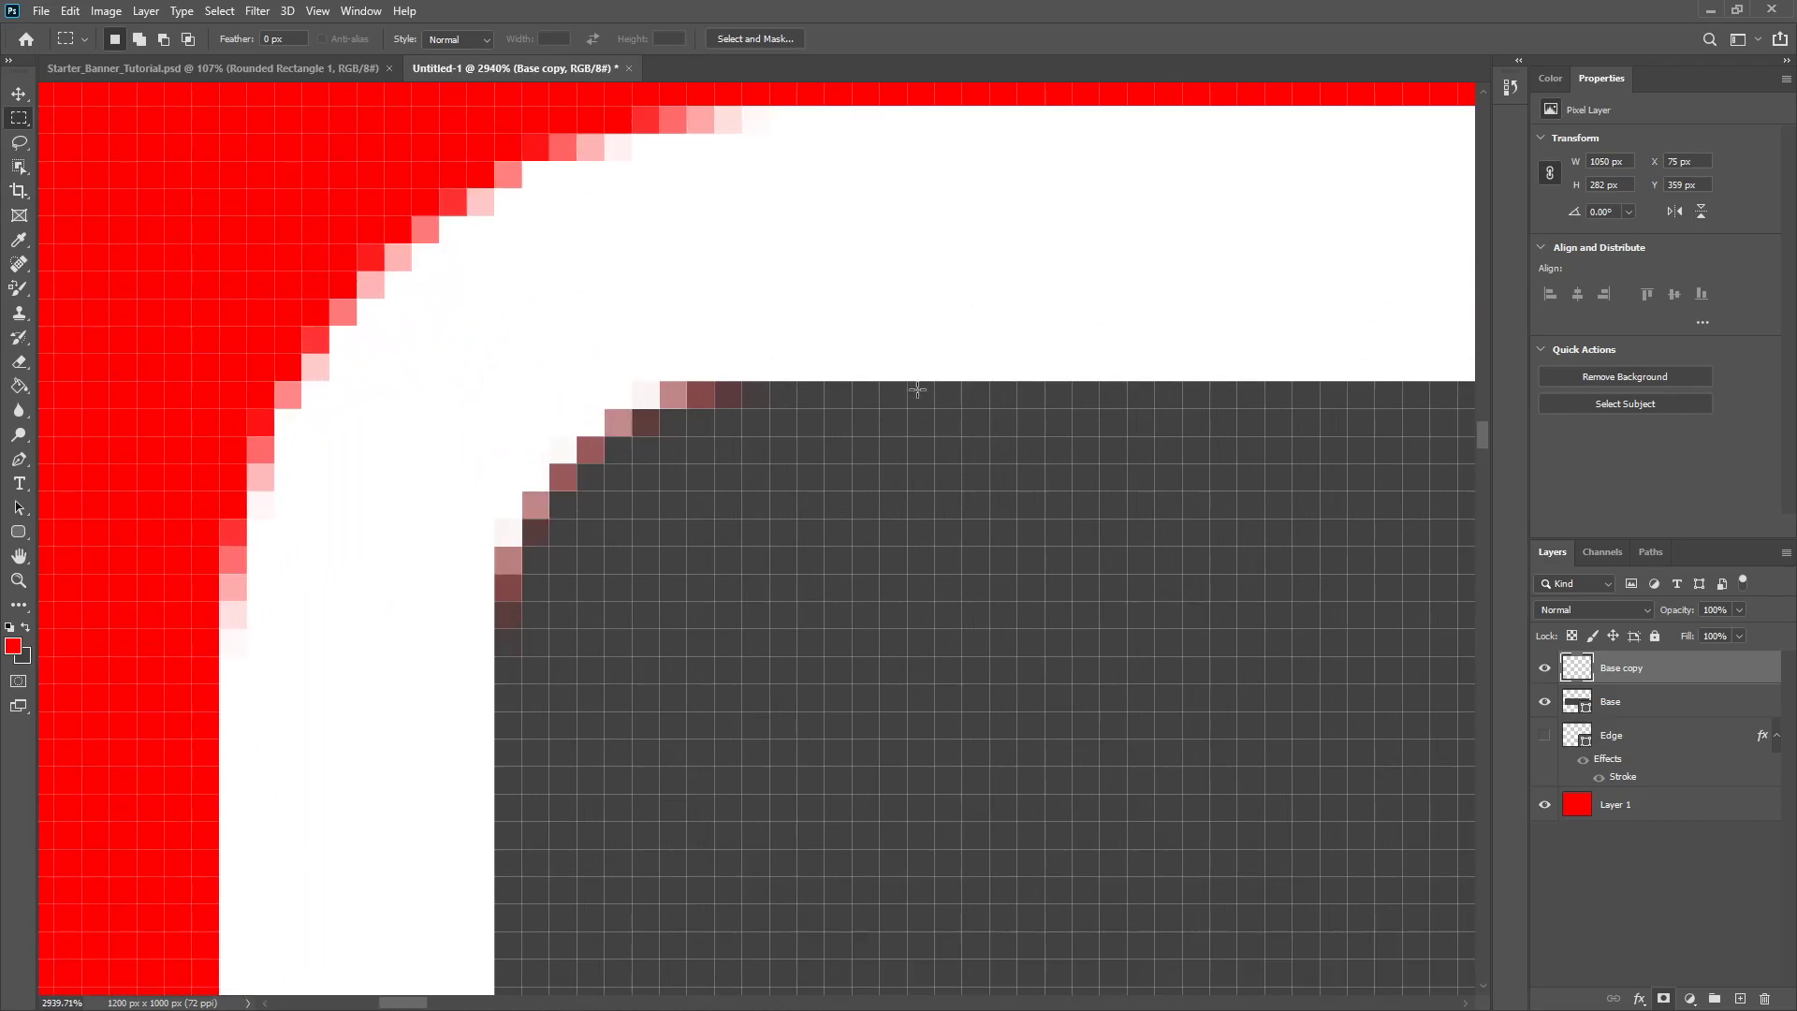
click(1651, 707)
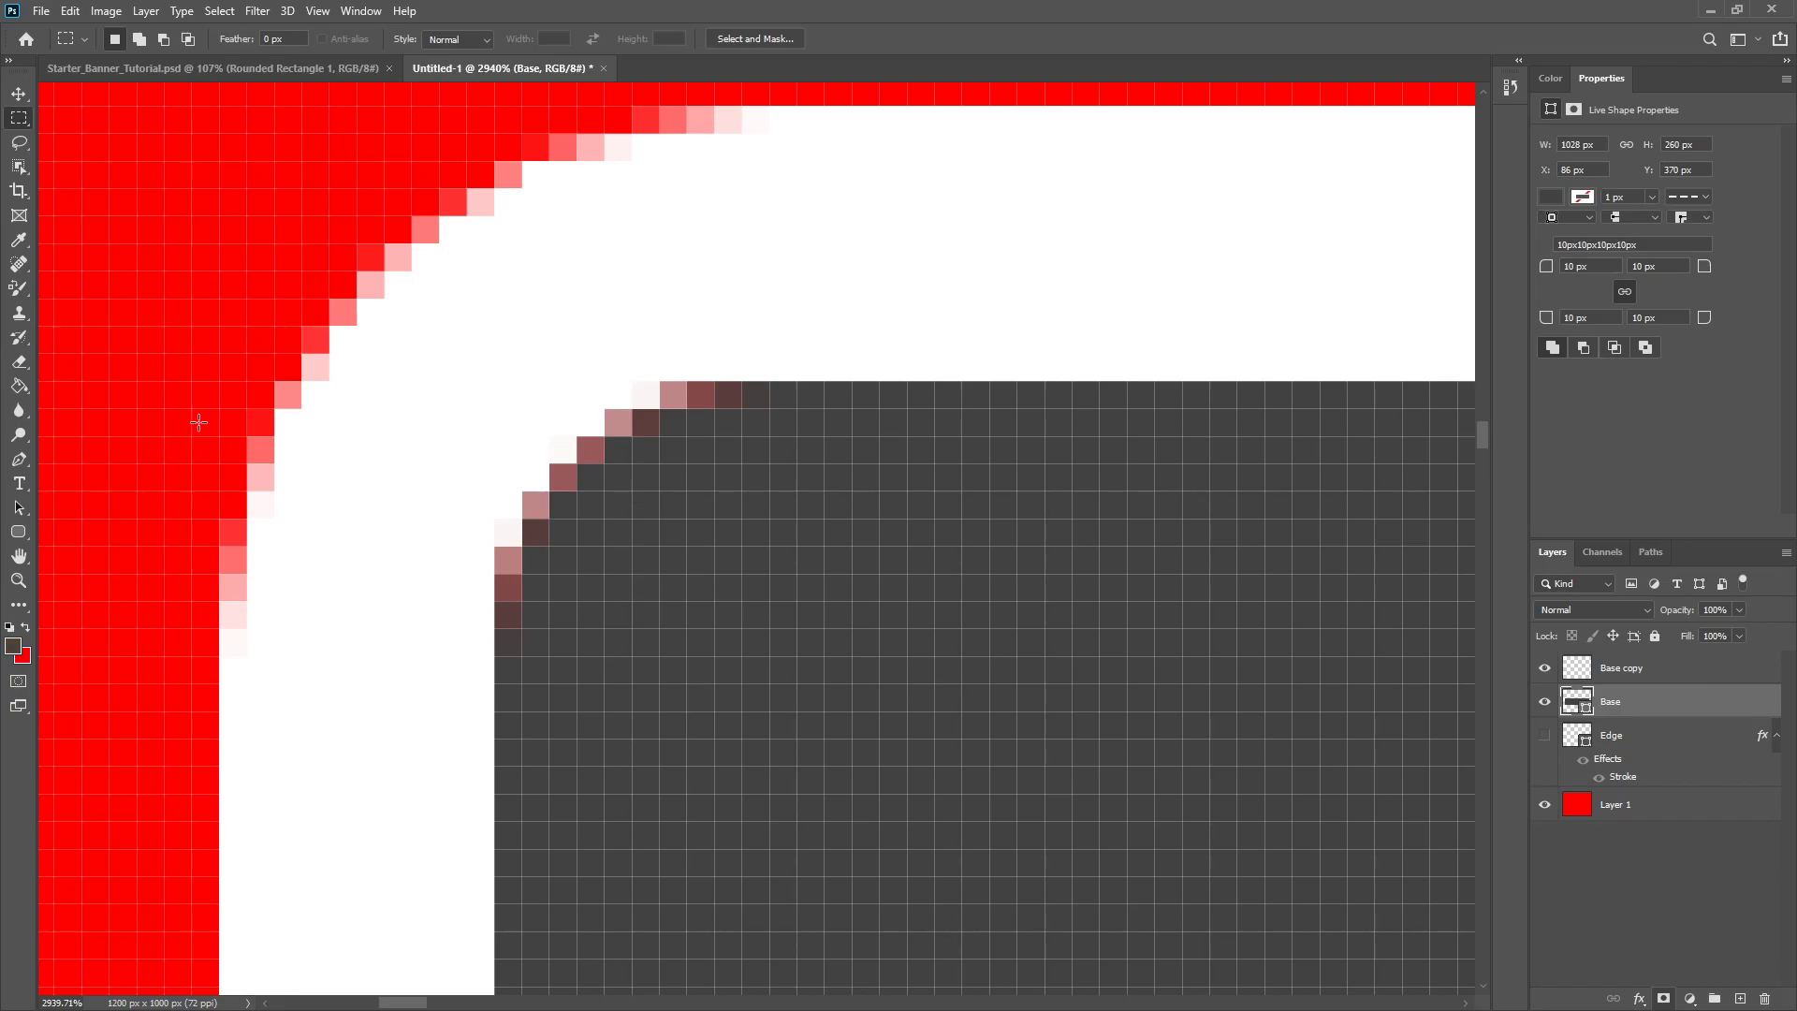
click(17, 243)
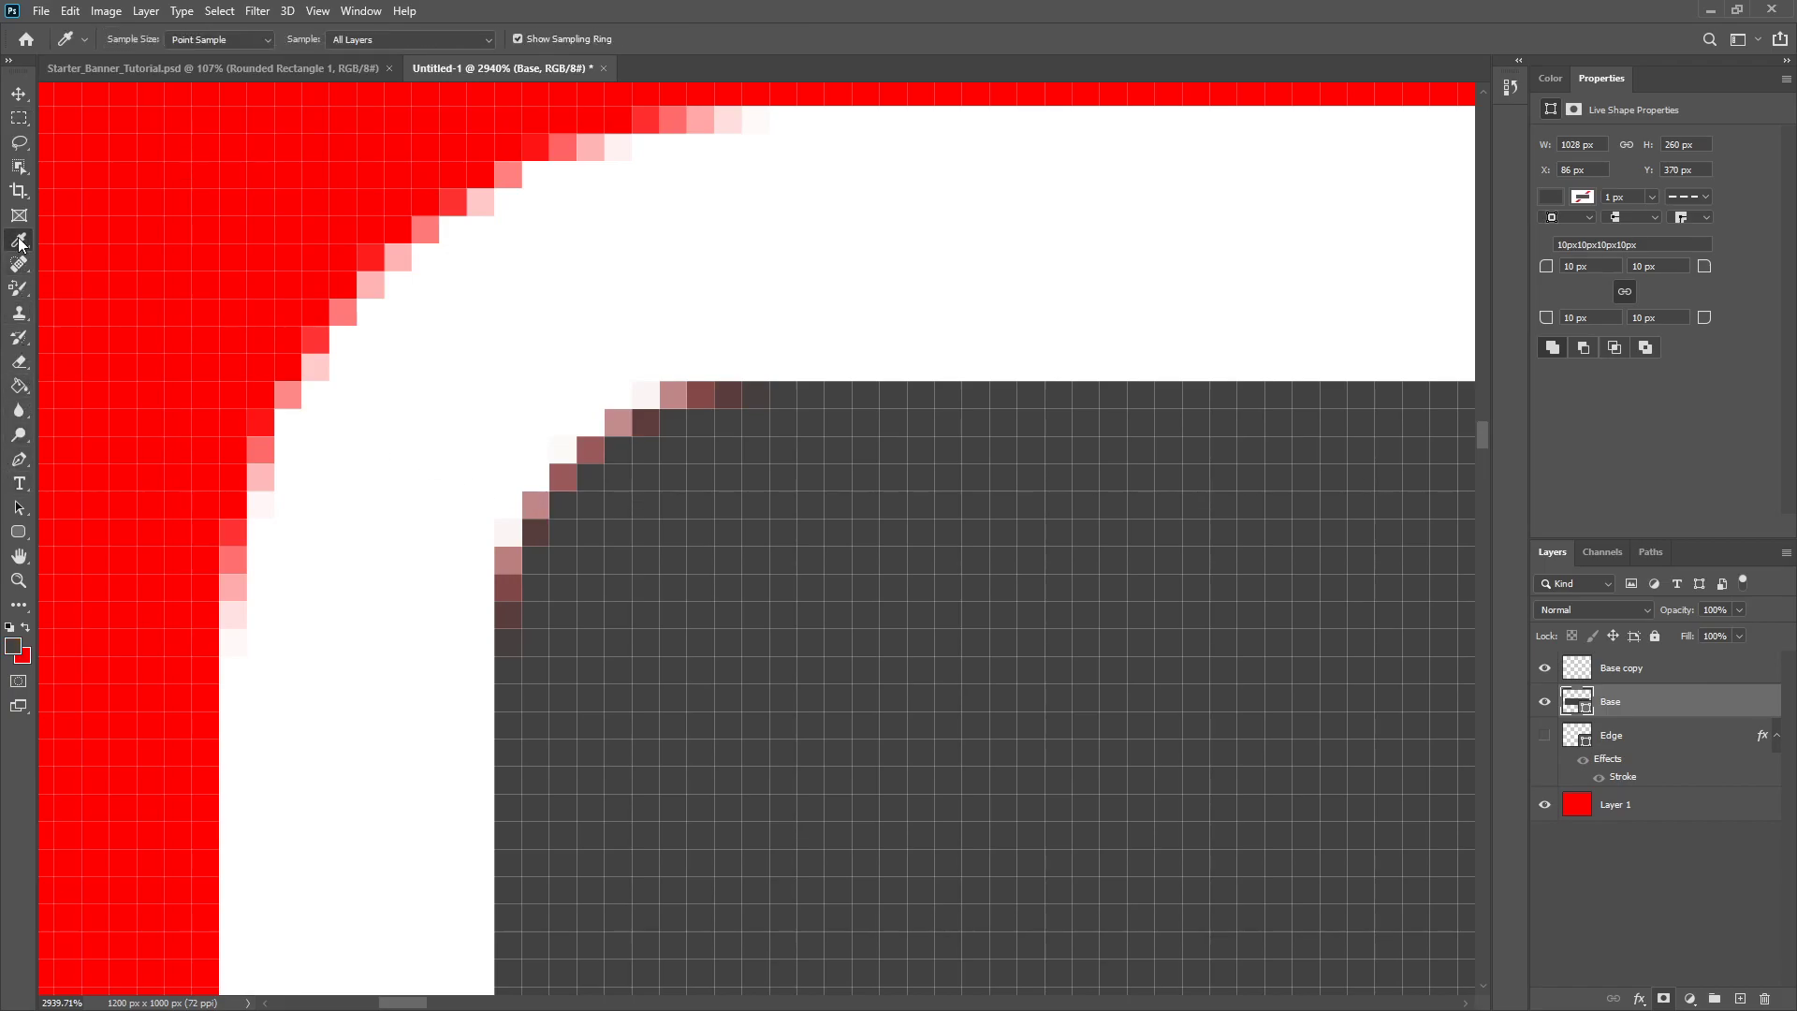
click(13, 293)
right_click(14, 296)
click(65, 304)
right_click(1626, 699)
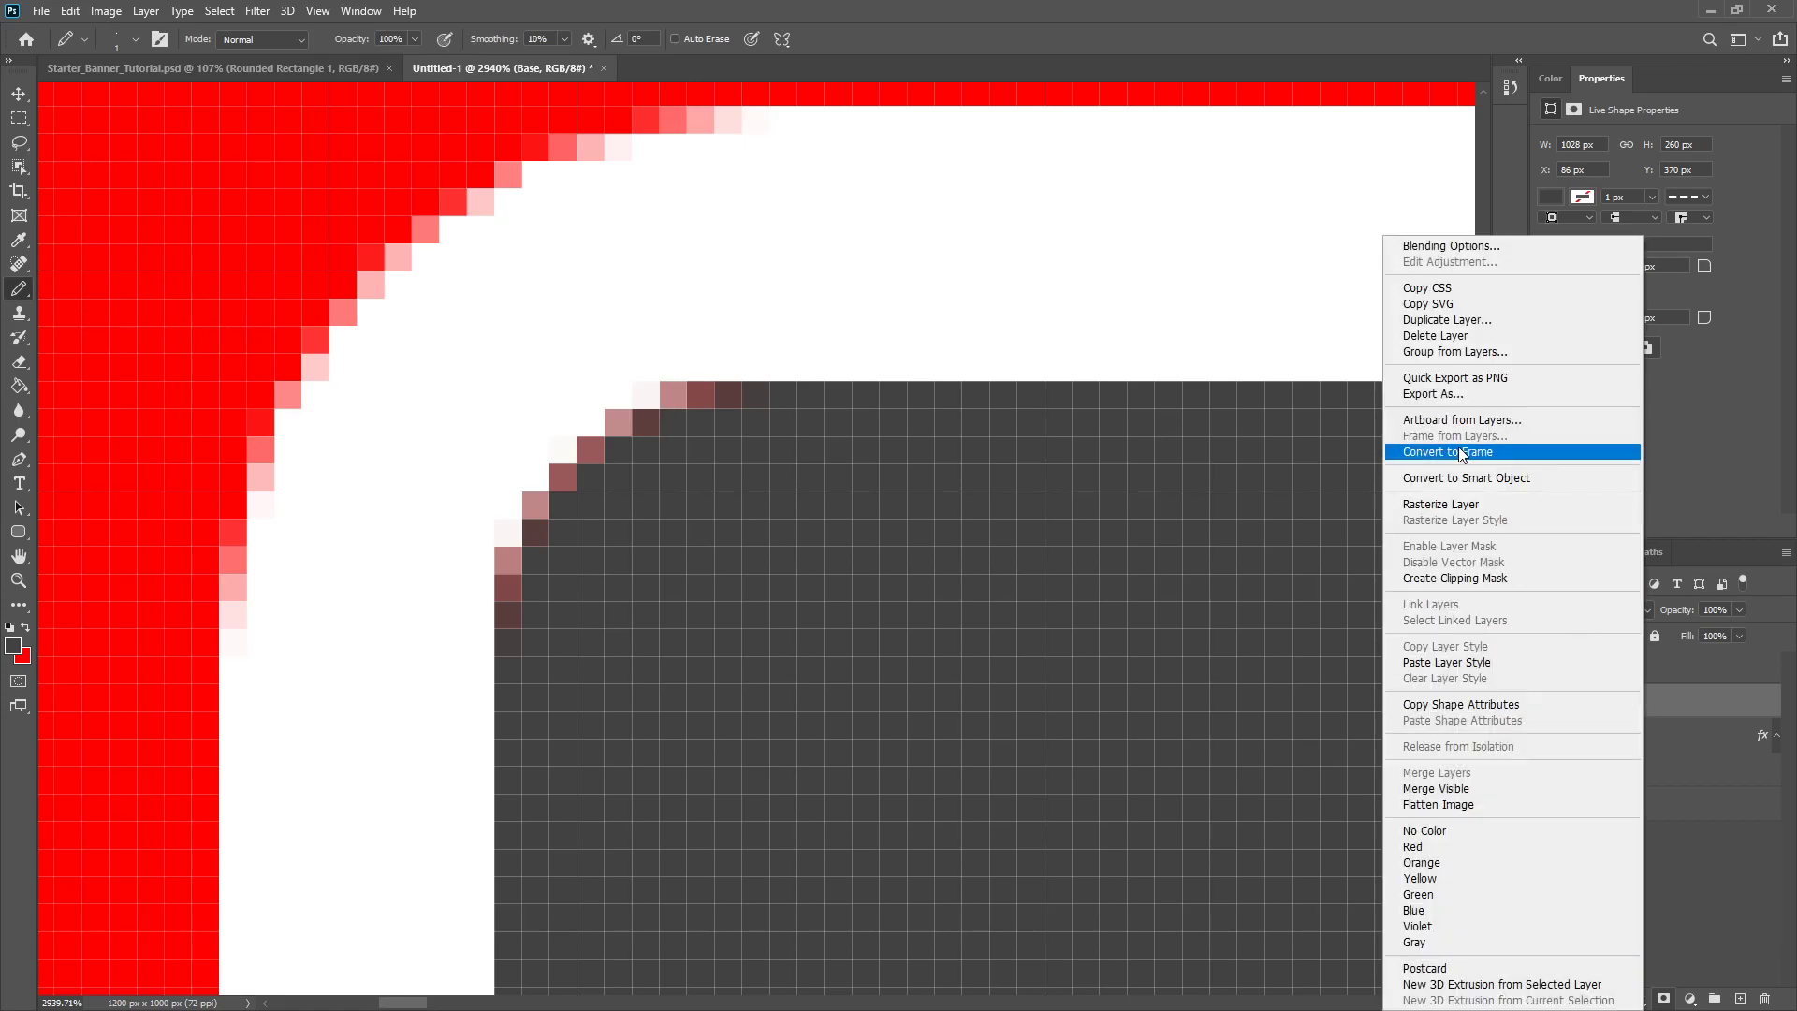
click(1710, 670)
right_click(1658, 702)
click(1481, 504)
- Try to paint over the reddish inner-corner pixels on Base in dark grey with a 2 px pencil
drag(706, 405, 722, 403)
mouse_move(720, 388)
mouse_down()
mouse_move(522, 551)
mouse_move(495, 617)
mouse_up()
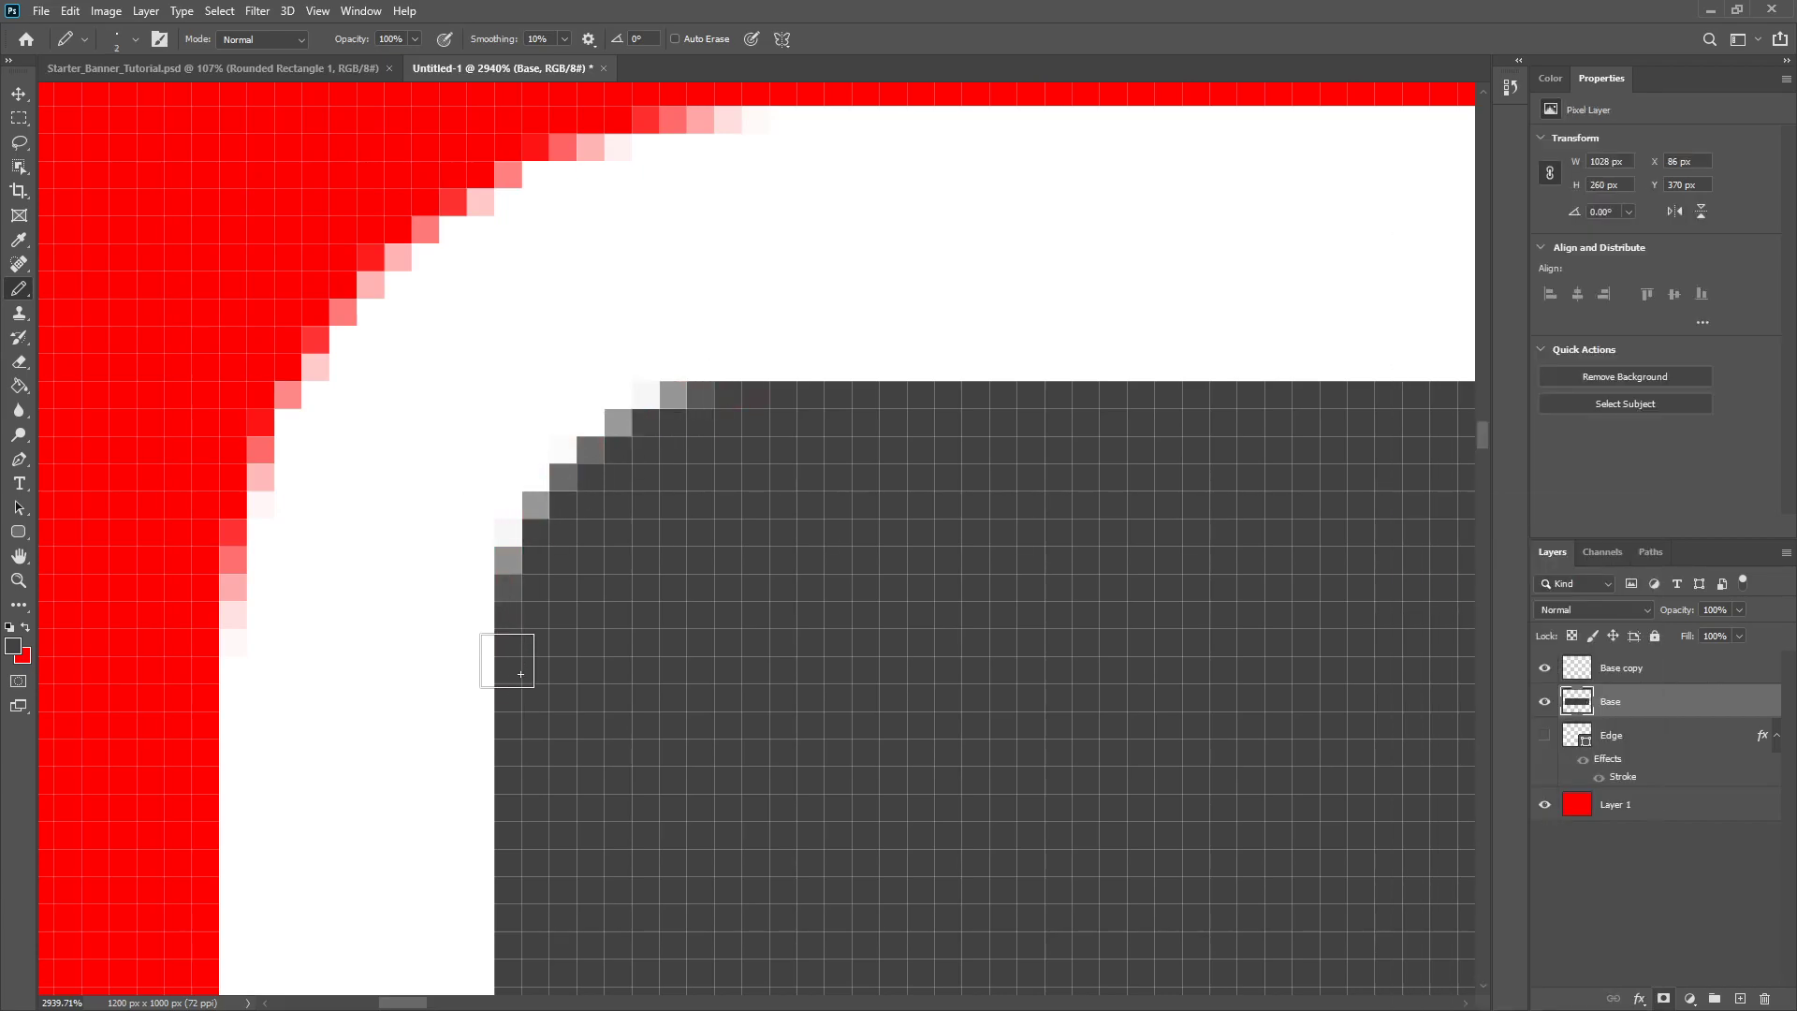
scroll(638, 800, down, 4)
scroll(639, 800, down, 5)
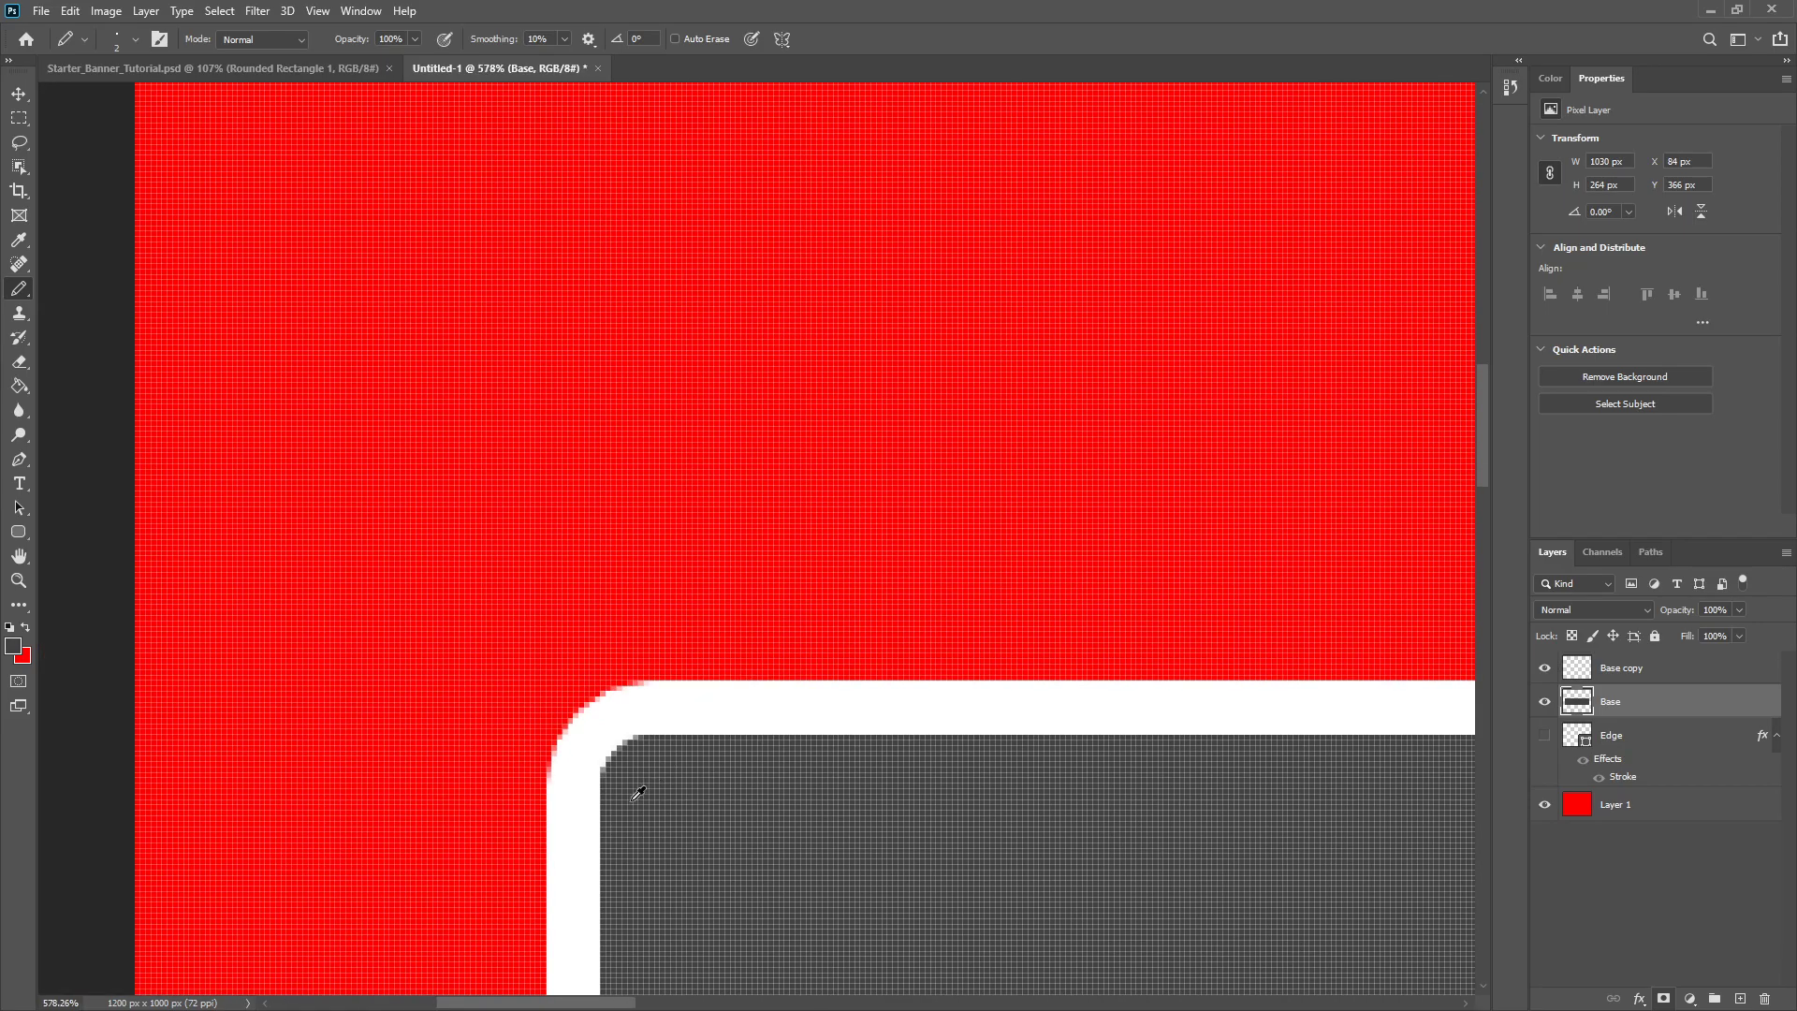
scroll(638, 800, up, 5)
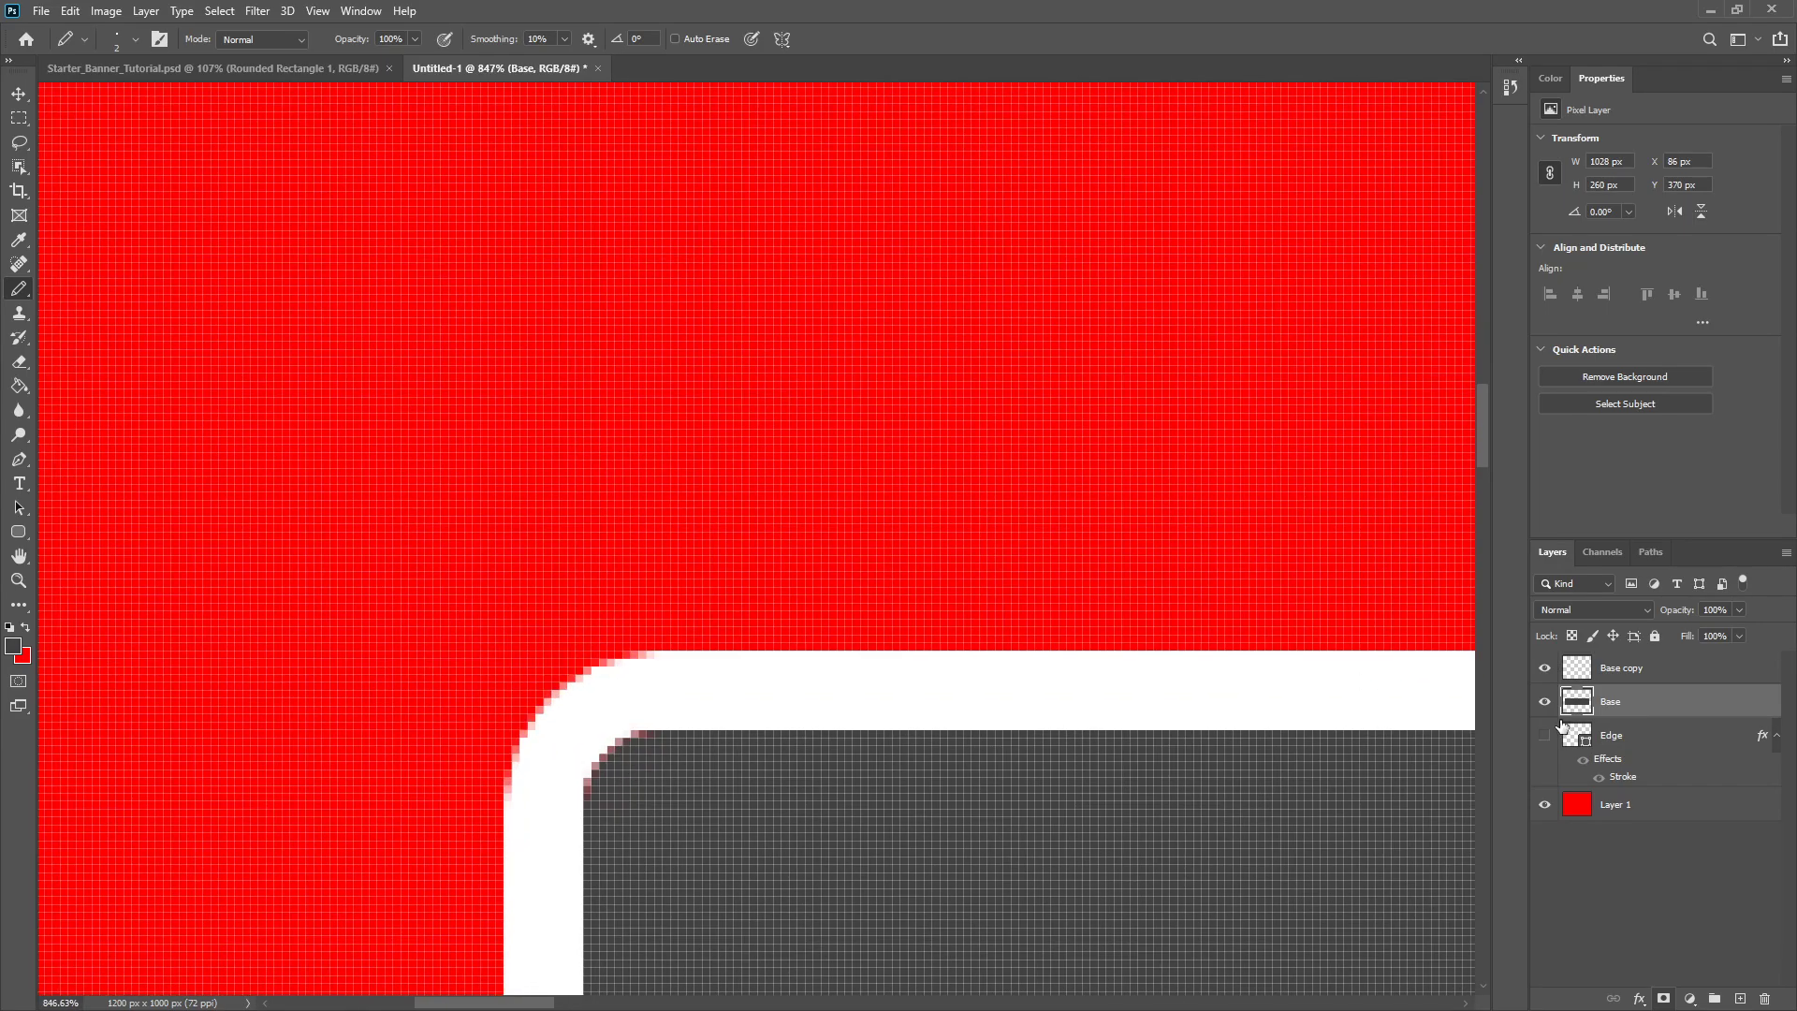
- Remove the Base copy layer and make the Edge layer visible again
click(1649, 681)
click(1545, 702)
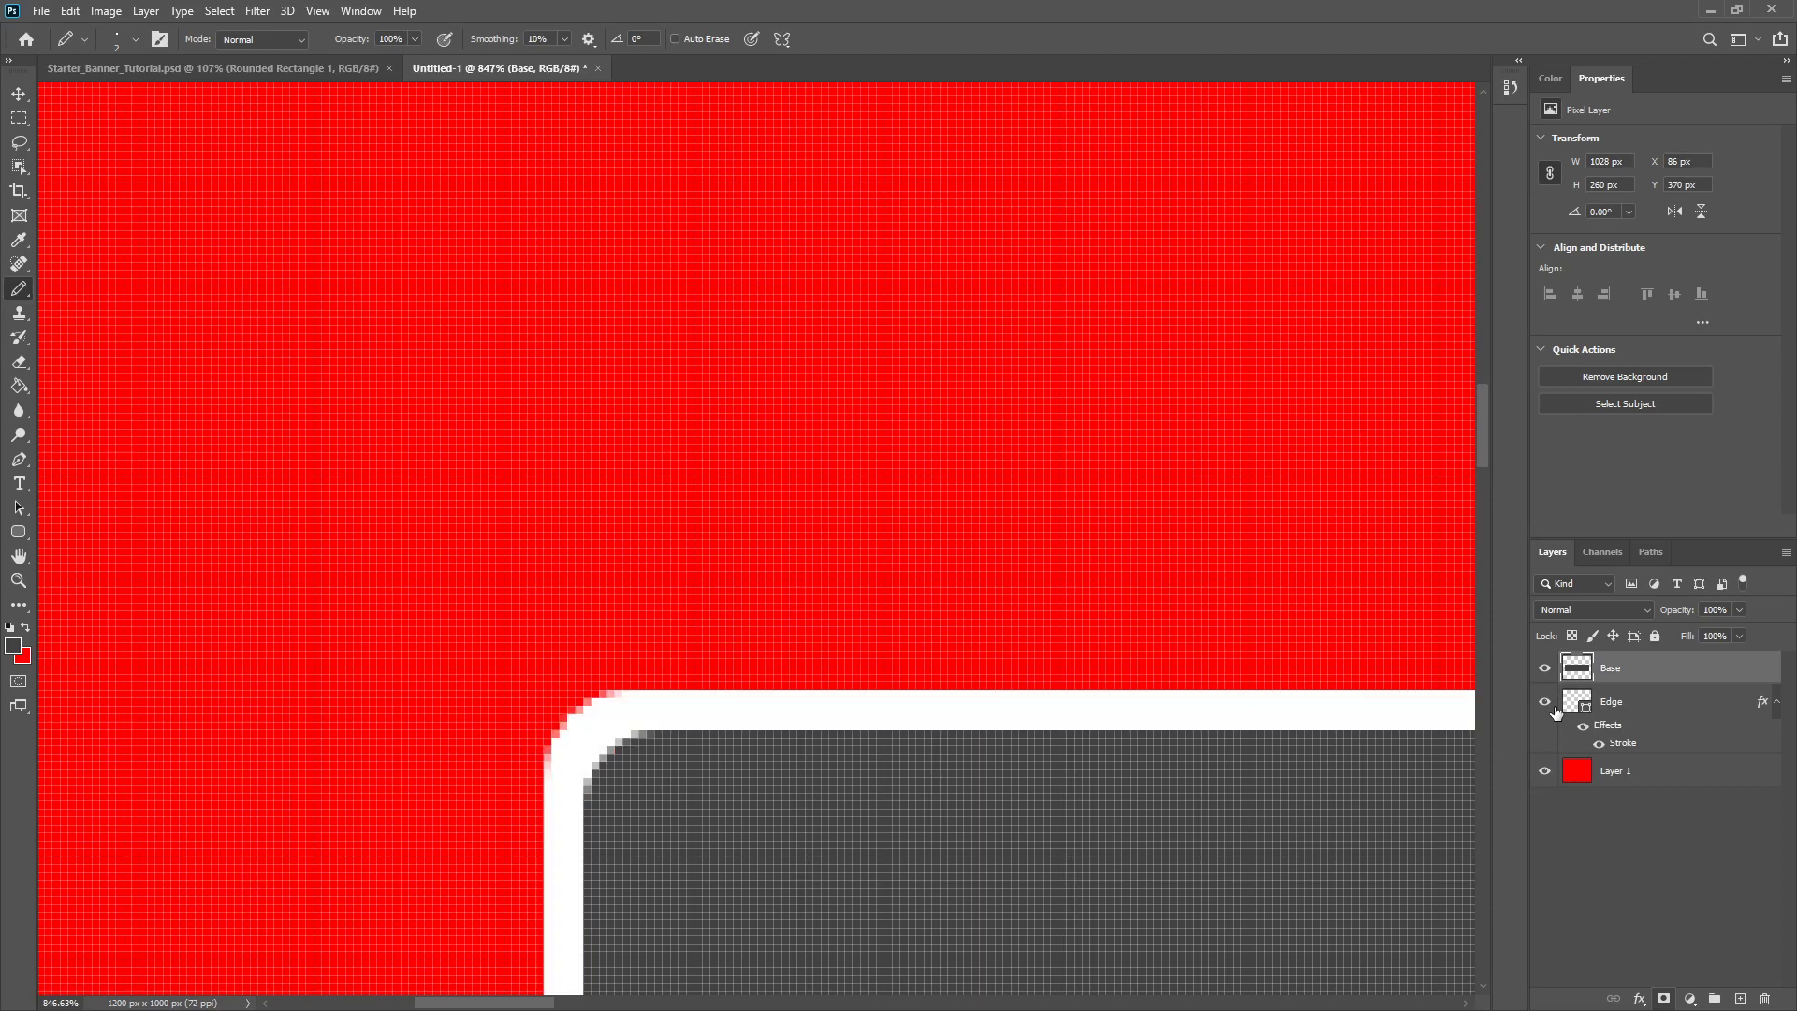
scroll(907, 745, down, 10)
scroll(899, 826, up, 3)
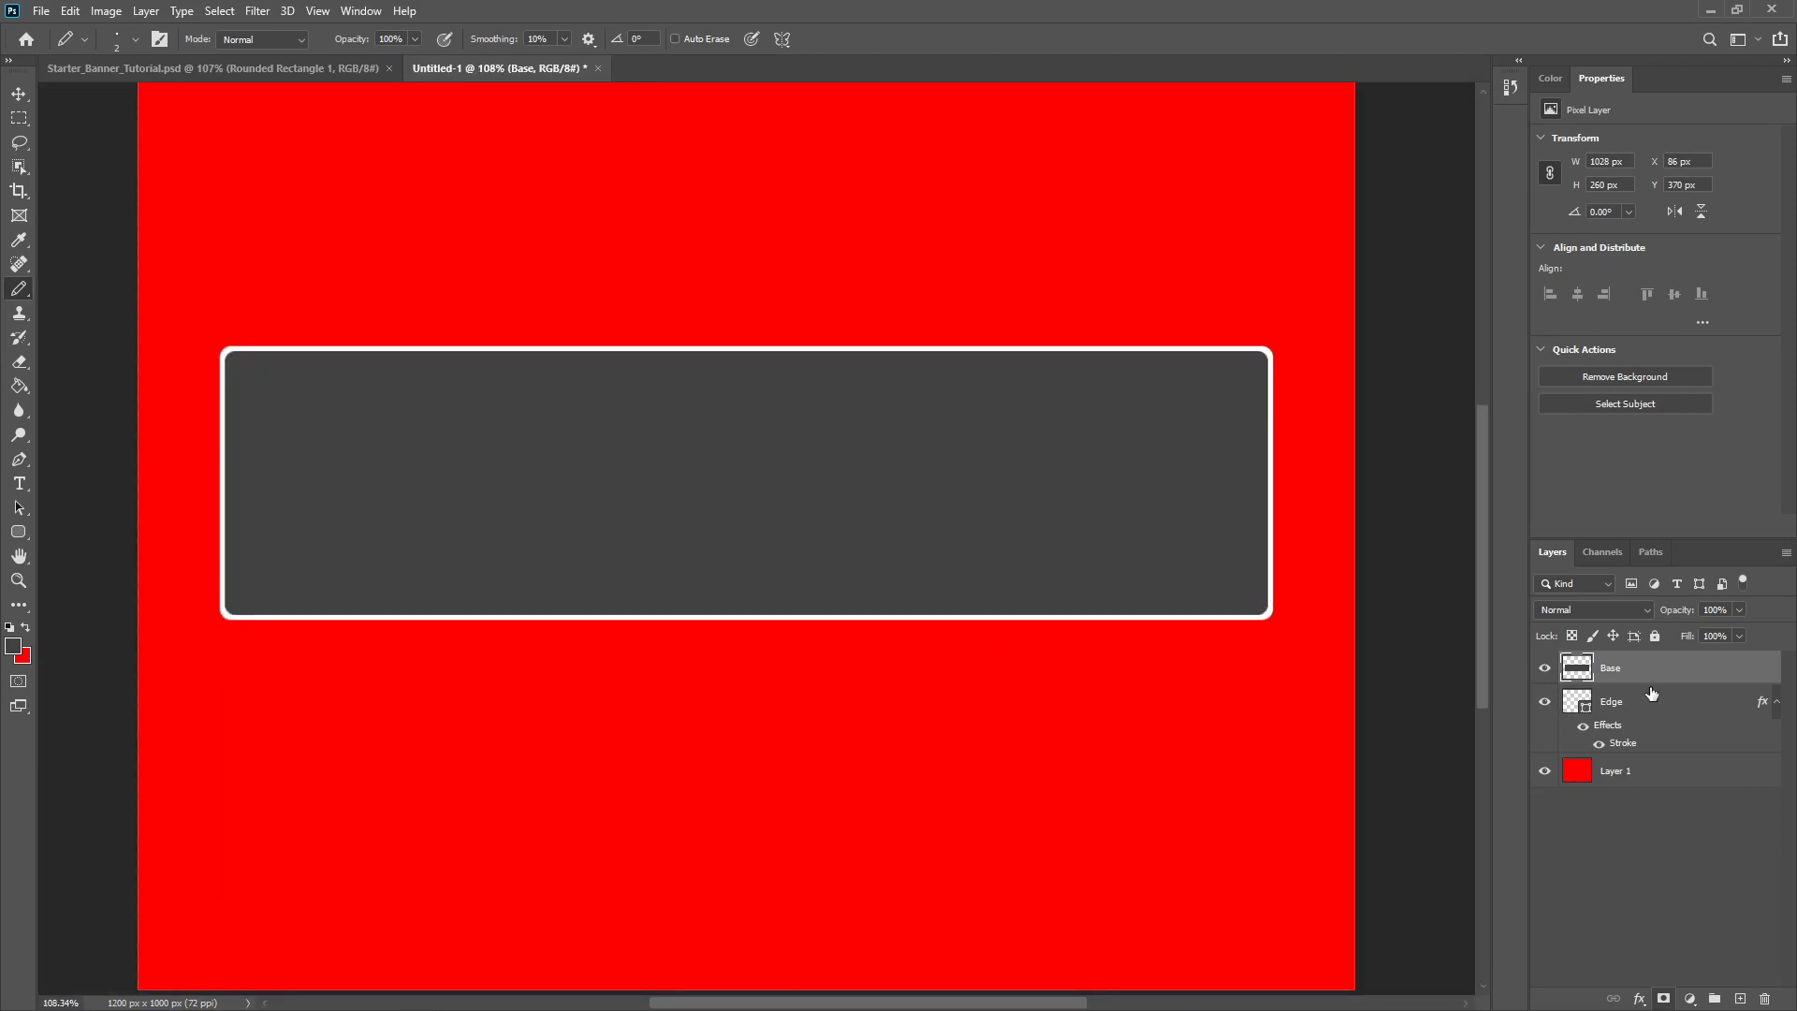
- Move the Edge layer above Base in the layer order and collapse its effects list
click(1659, 701)
click(1776, 708)
drag(1648, 696, 1652, 667)
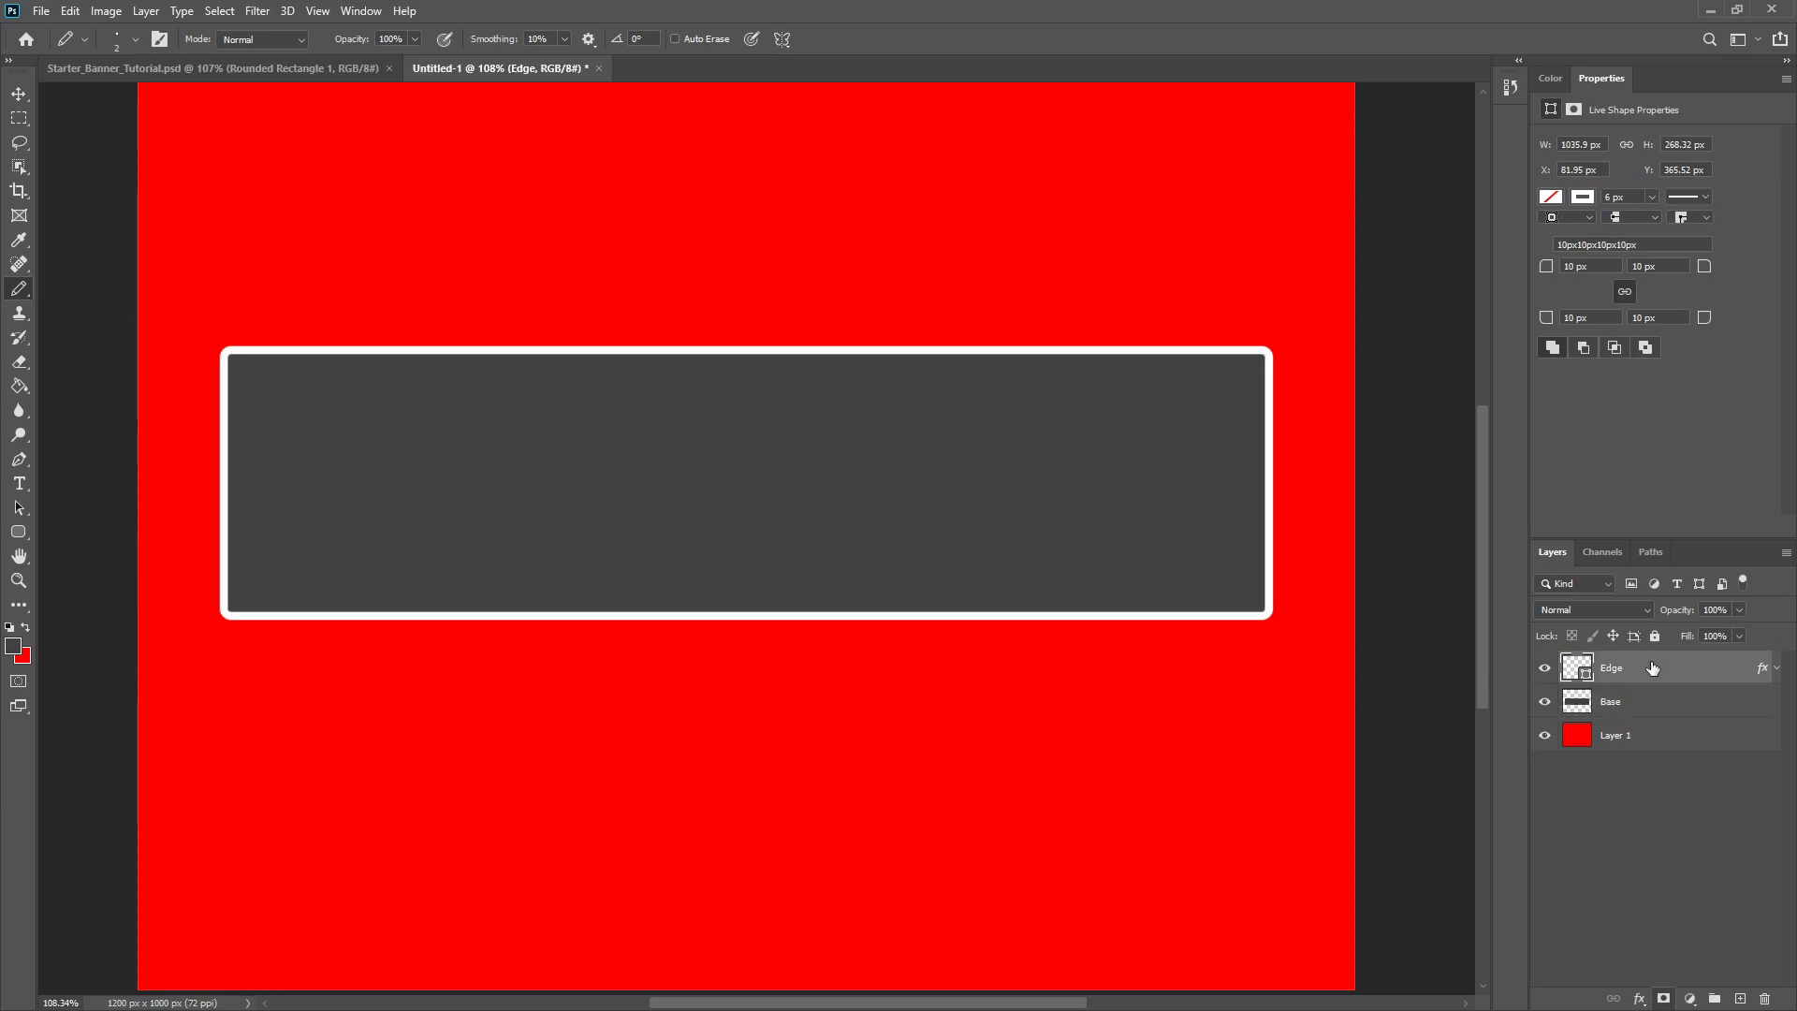
scroll(563, 708, down, 3)
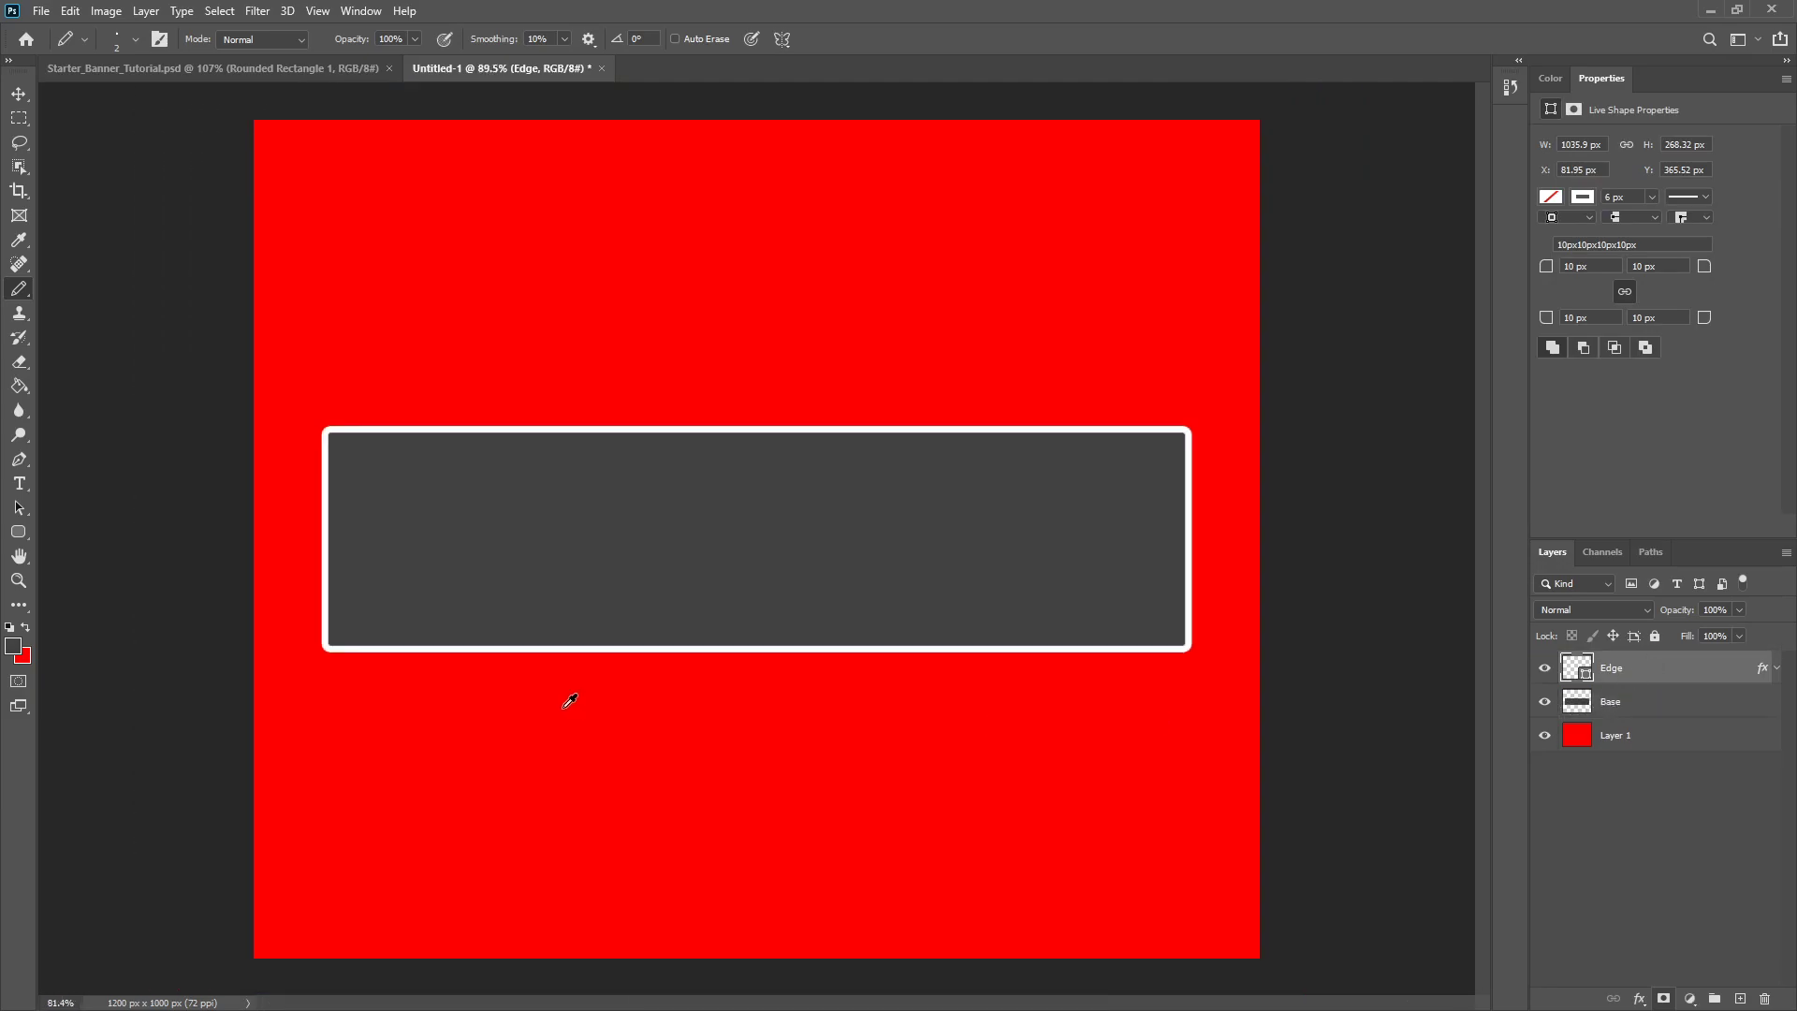
scroll(664, 698, up, 2)
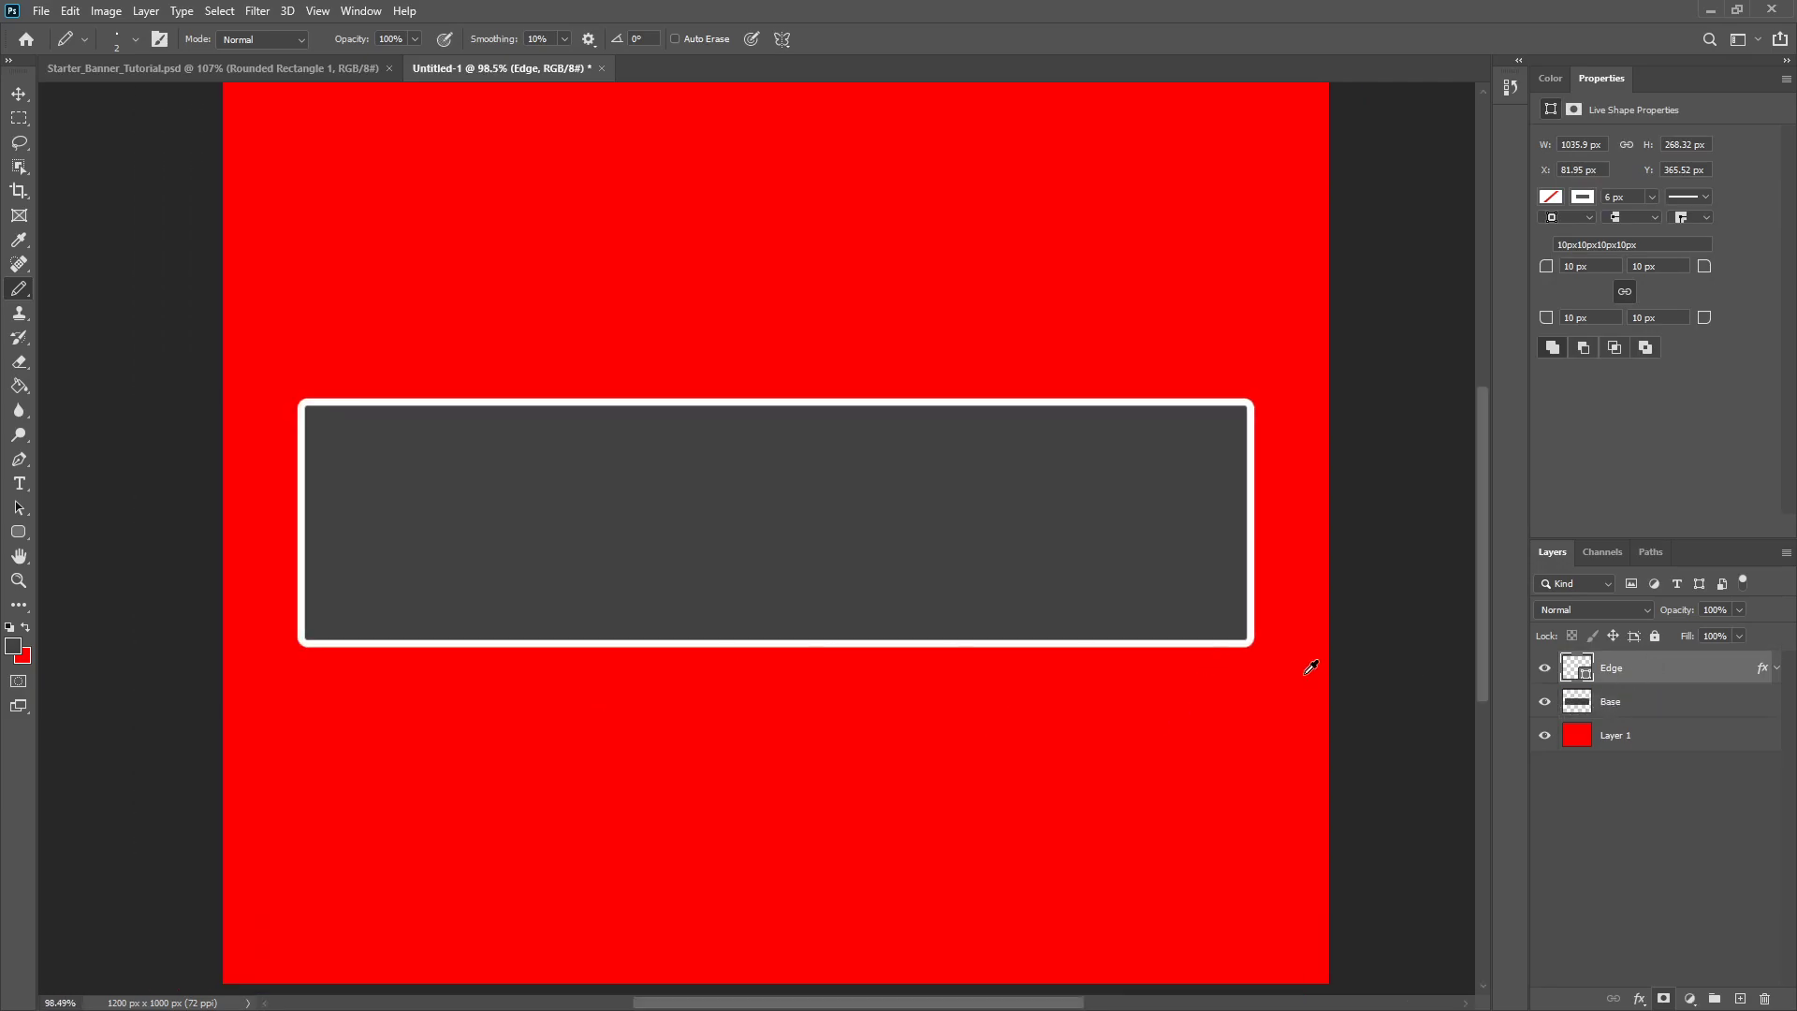
- Hide the Edge layer's effects and clear its layer style
click(1775, 667)
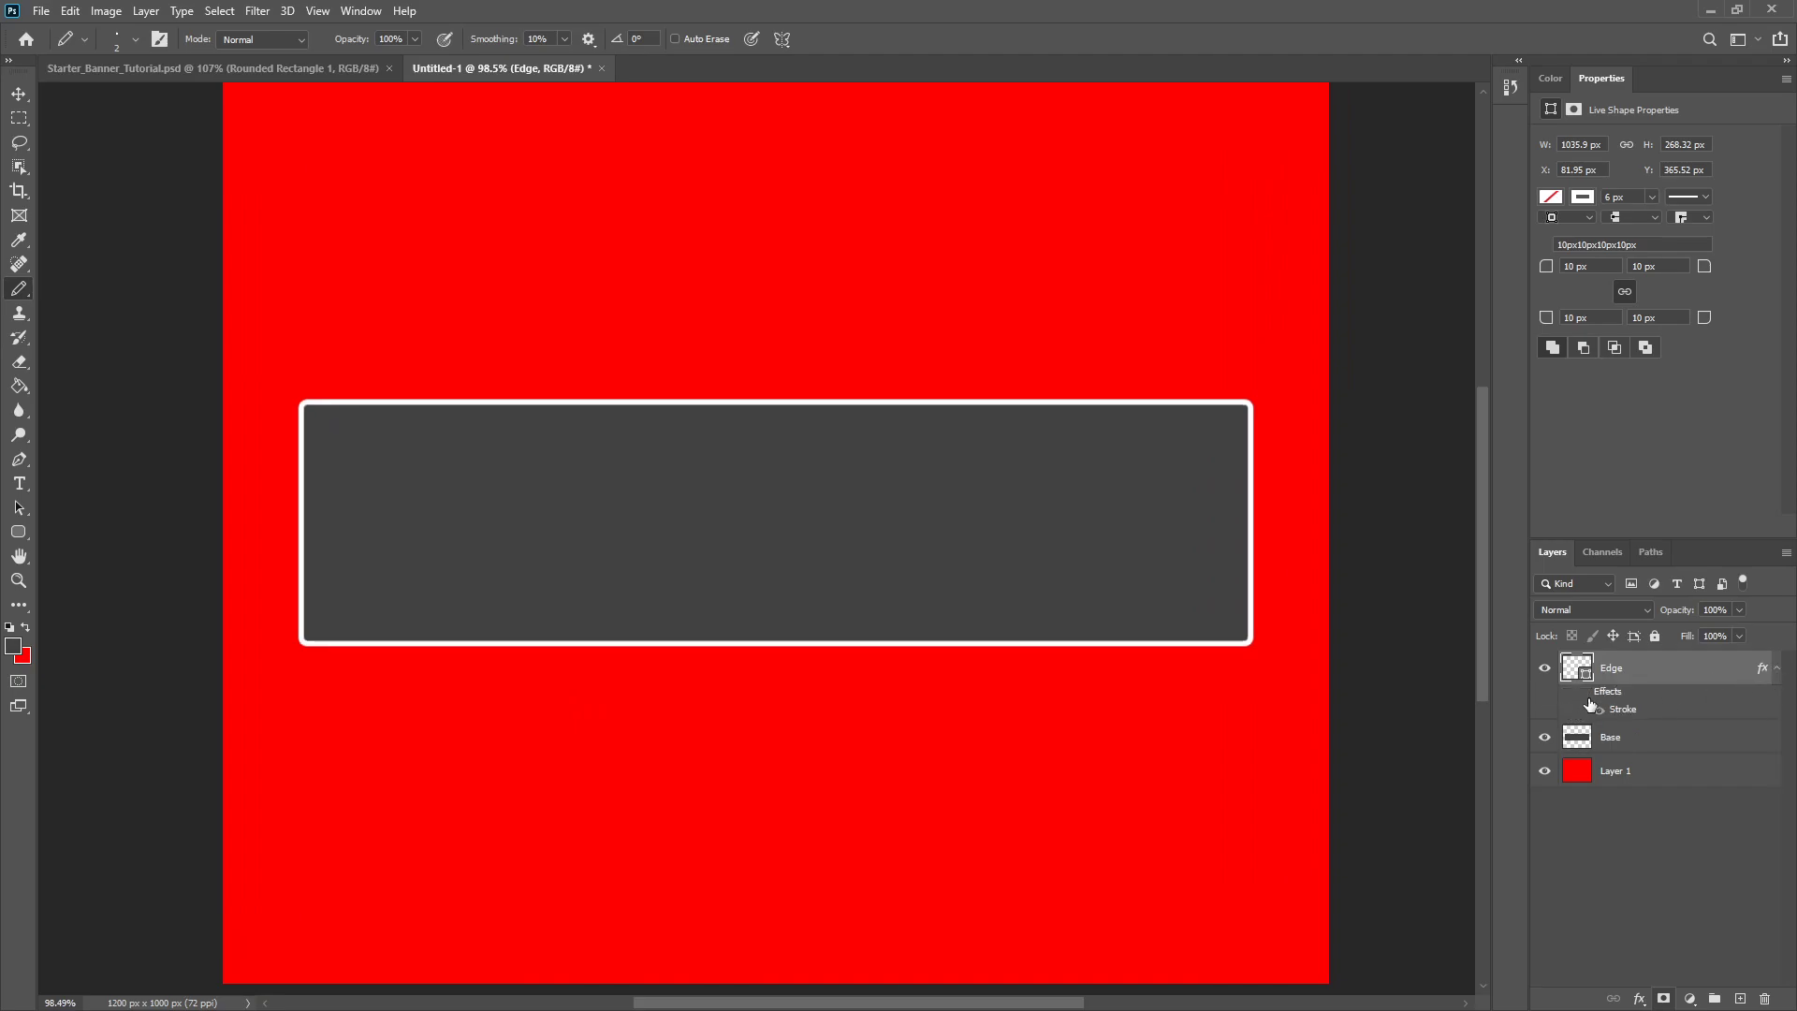
right_click(1644, 687)
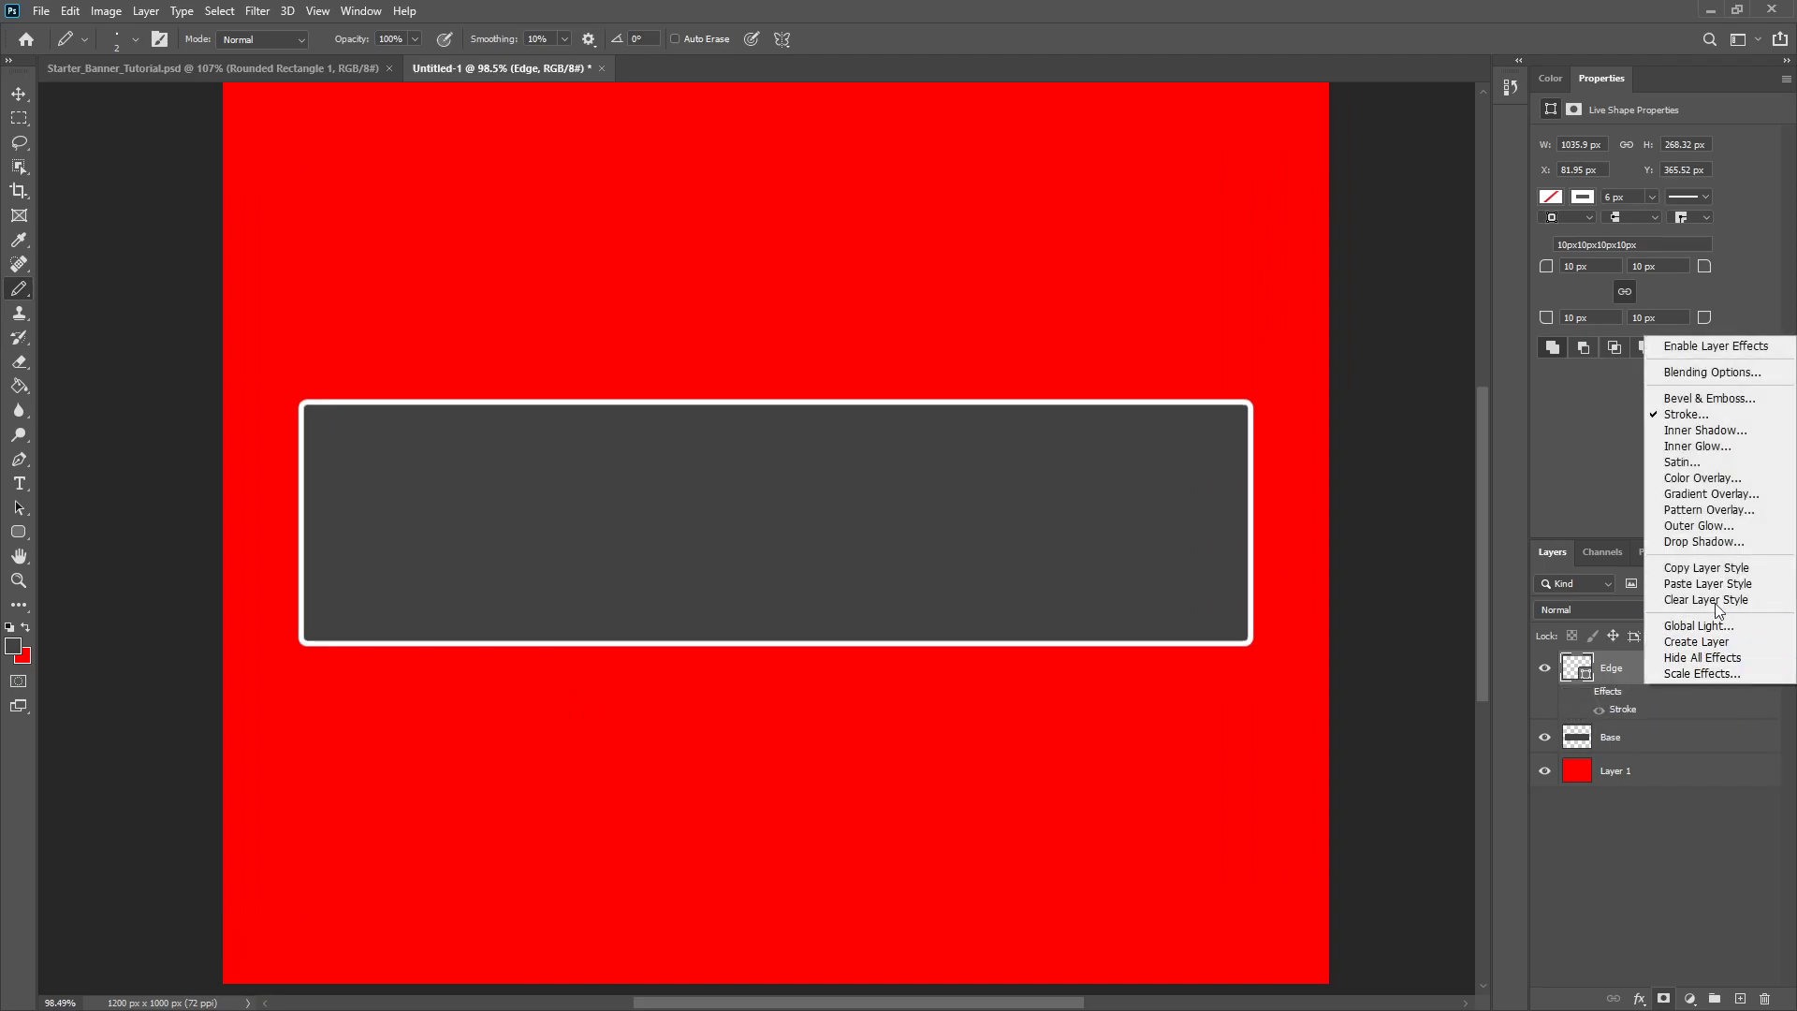
click(1584, 670)
right_click(1655, 674)
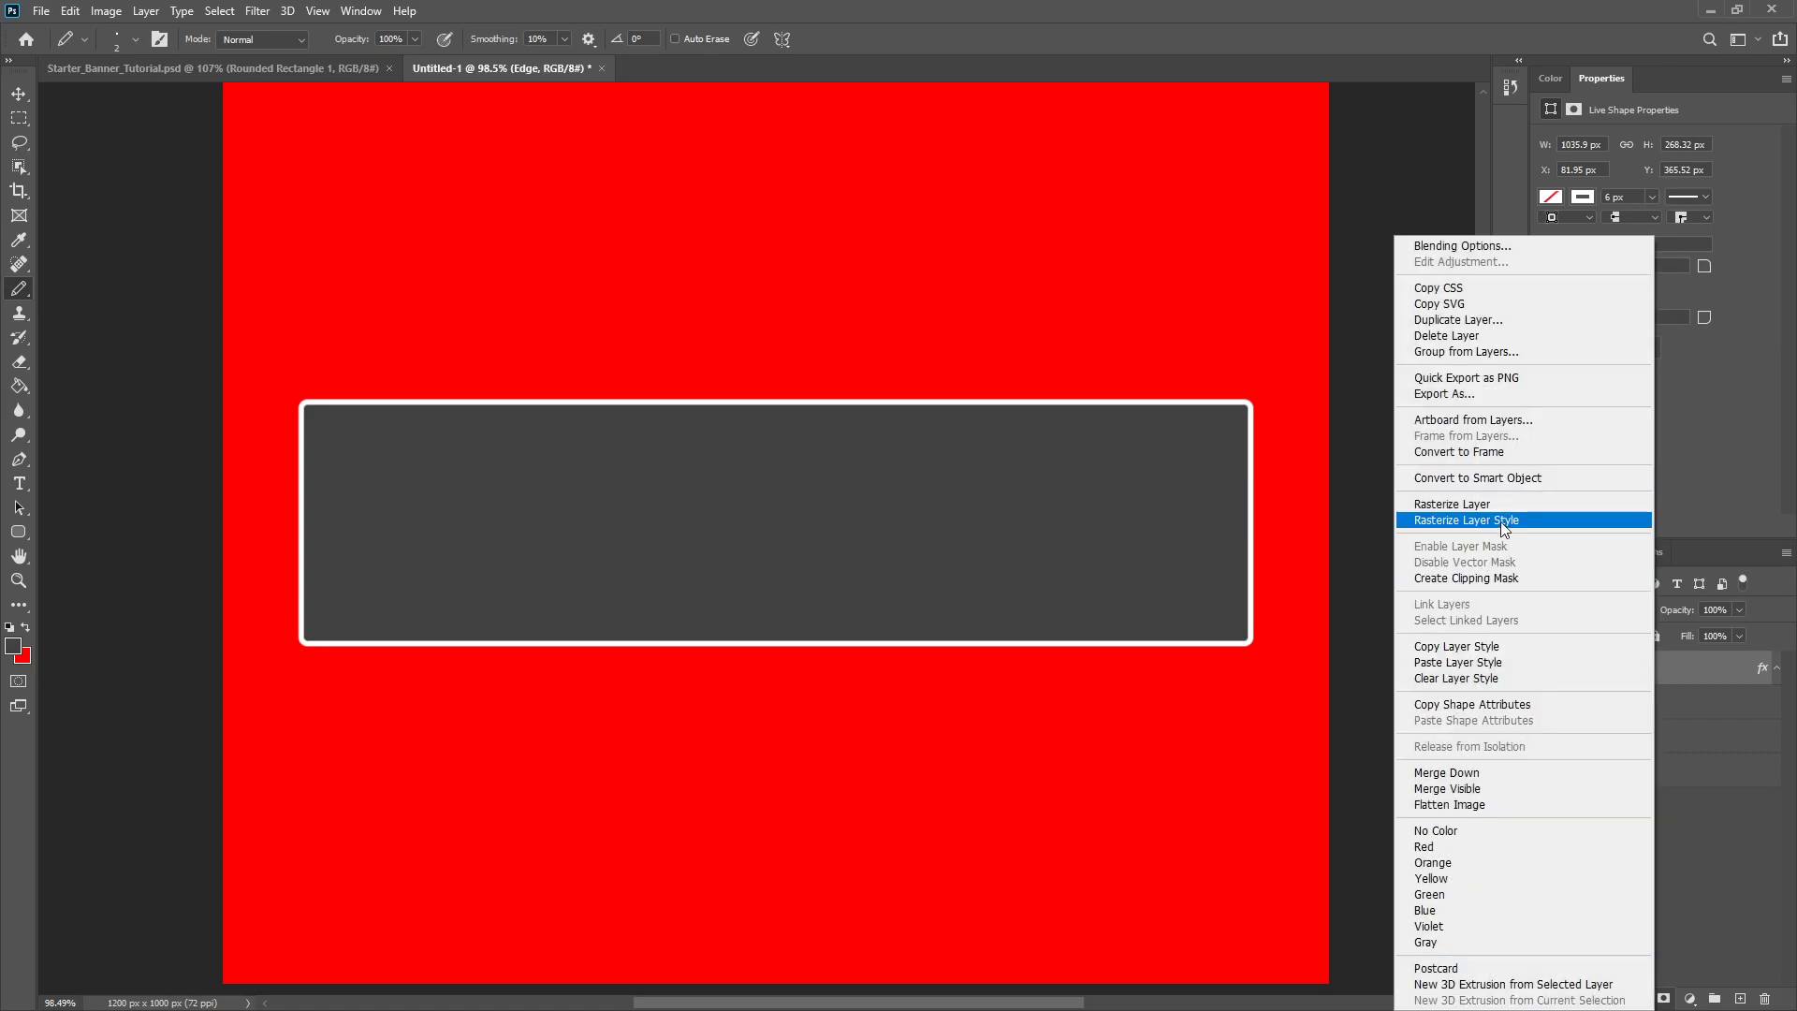
click(1497, 678)
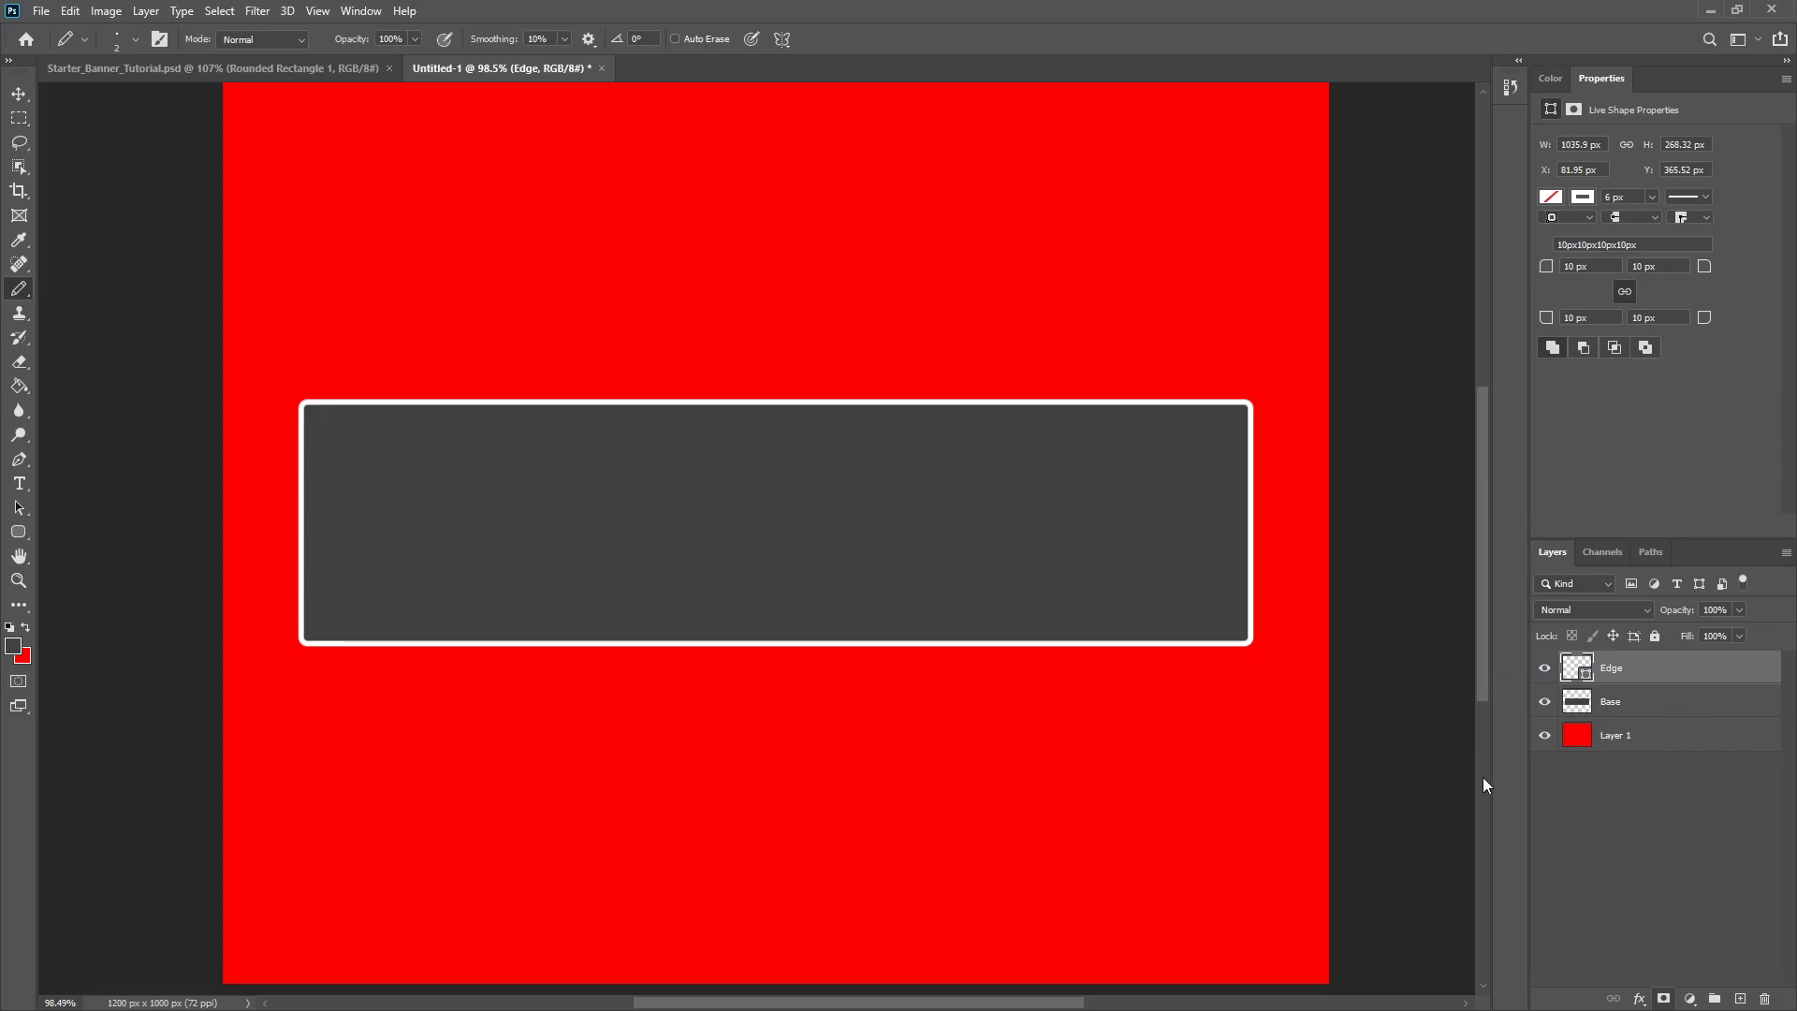
scroll(561, 613, down, 4)
scroll(401, 593, up, 5)
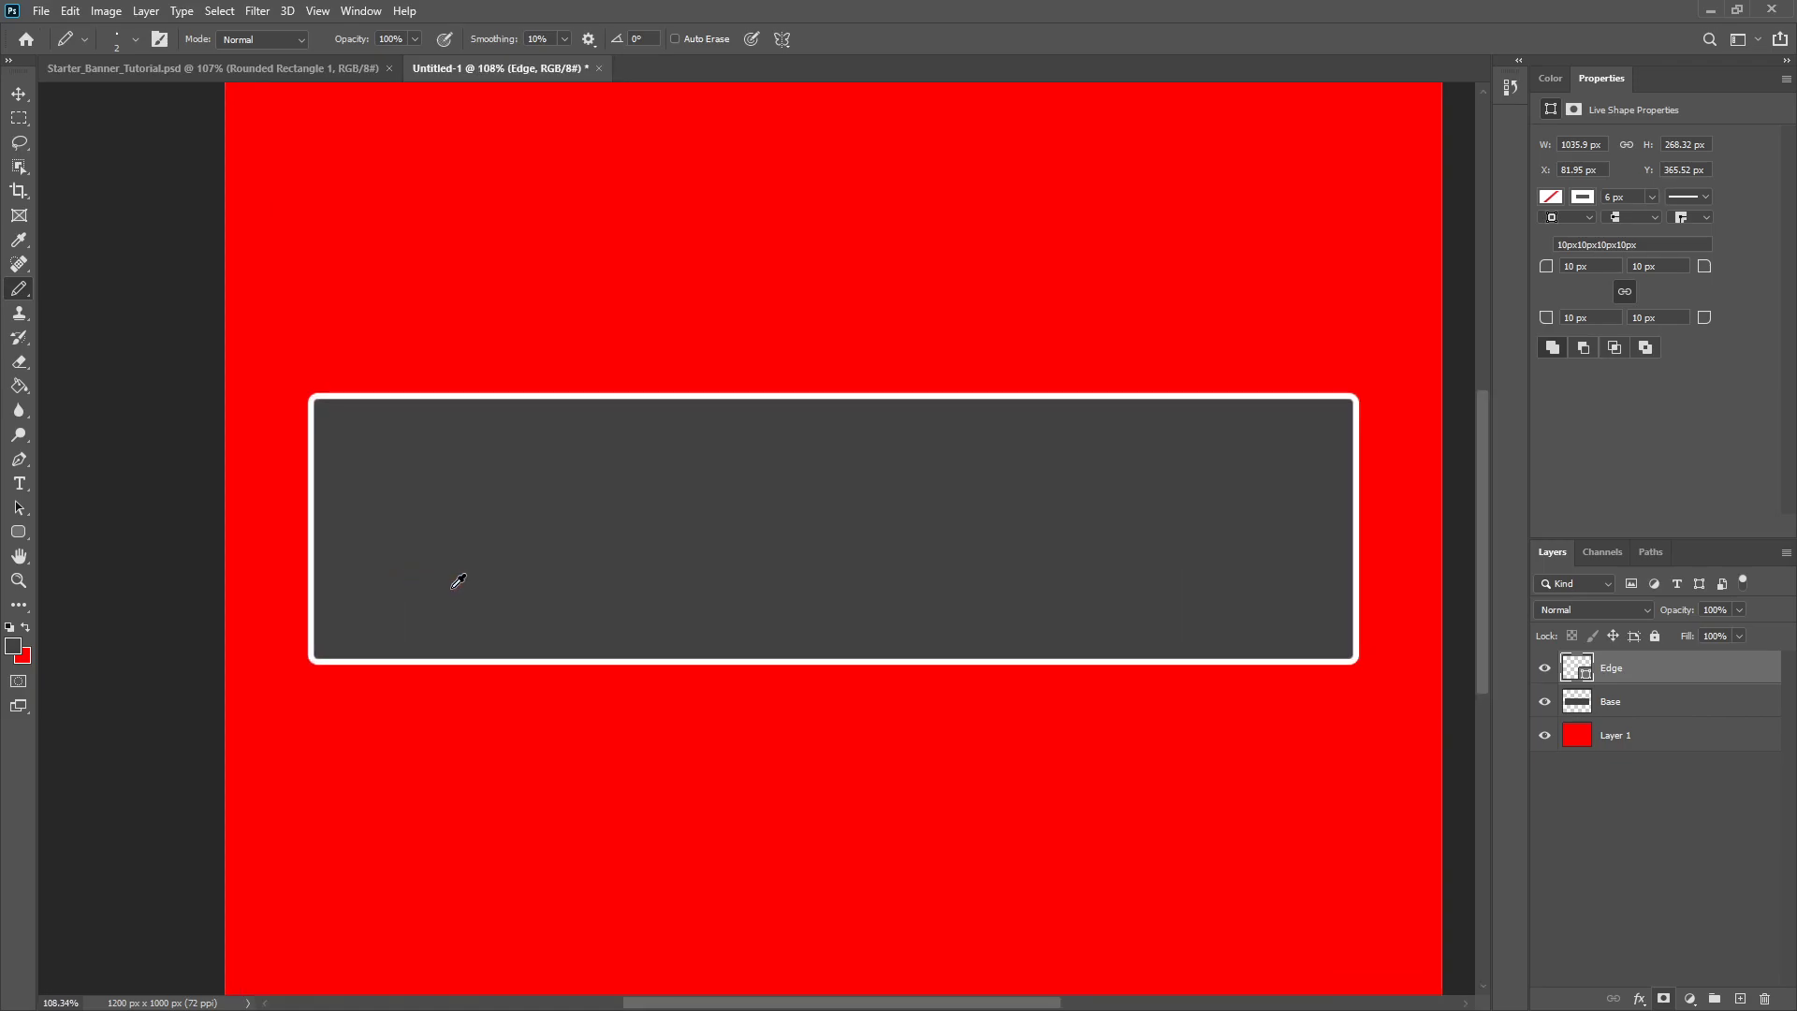
- Undo the layer edits back to the point before the Base shape was rasterized
click(1671, 701)
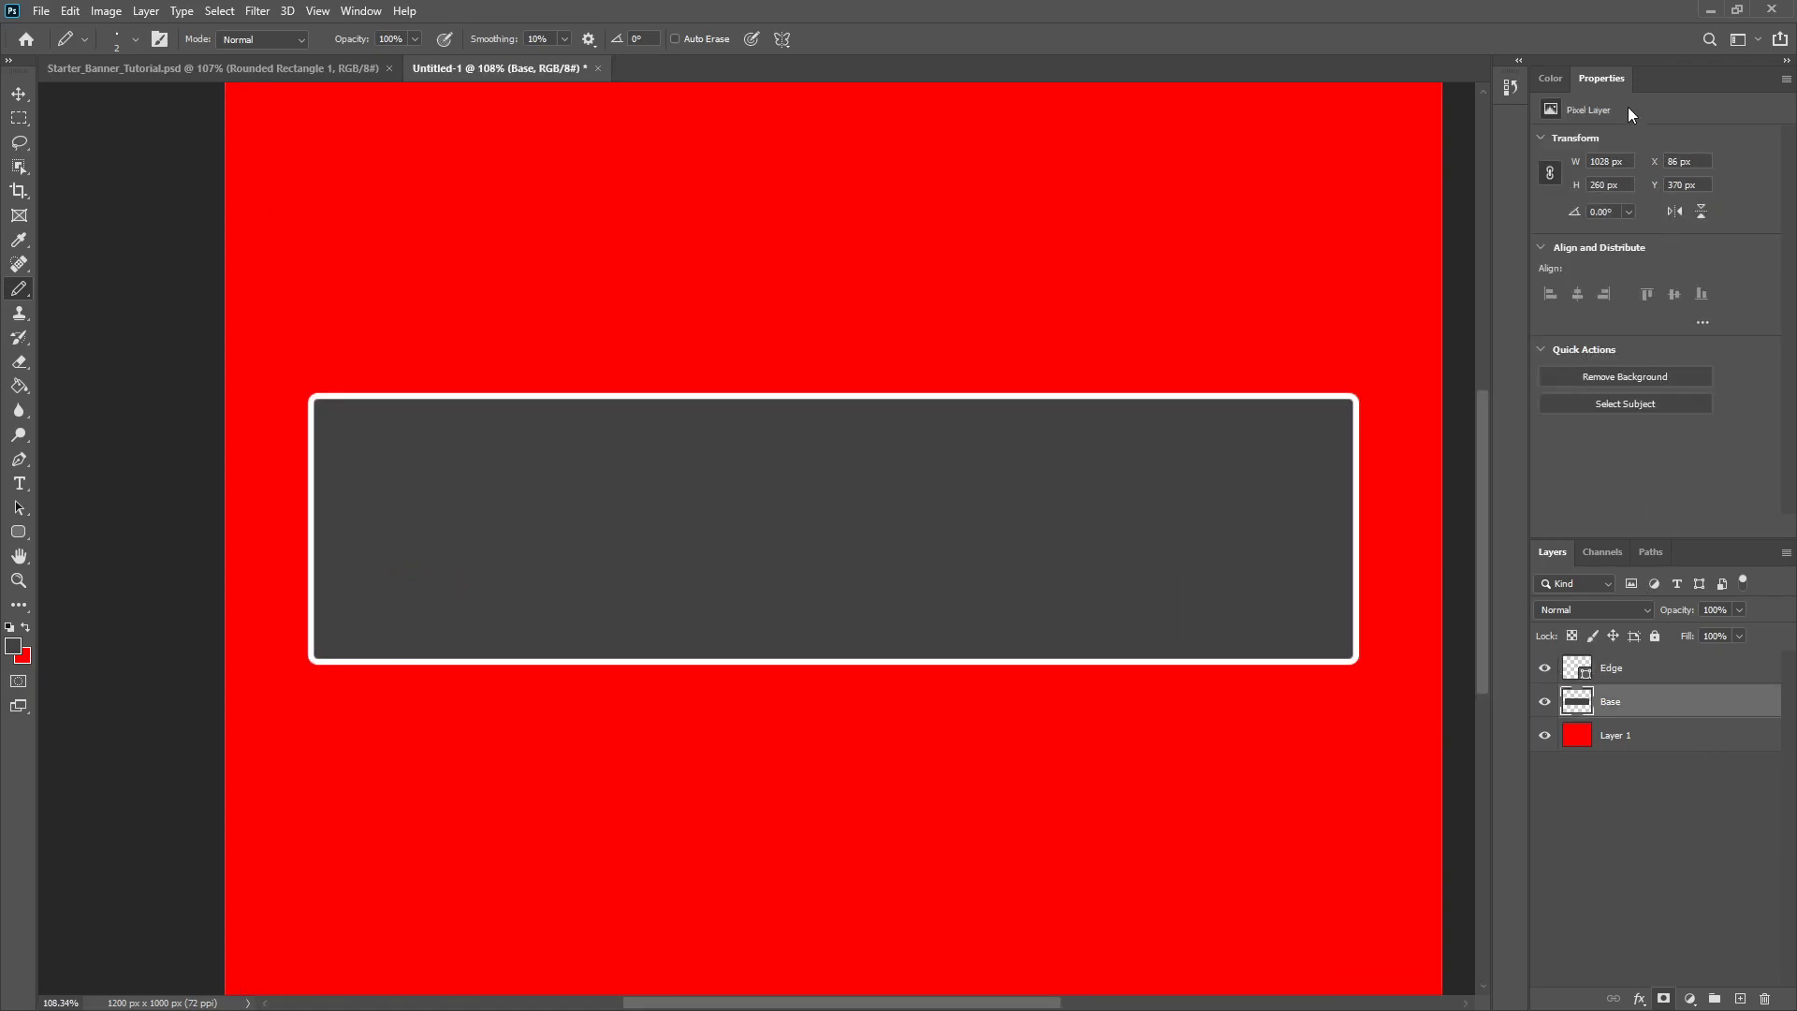
key(u)
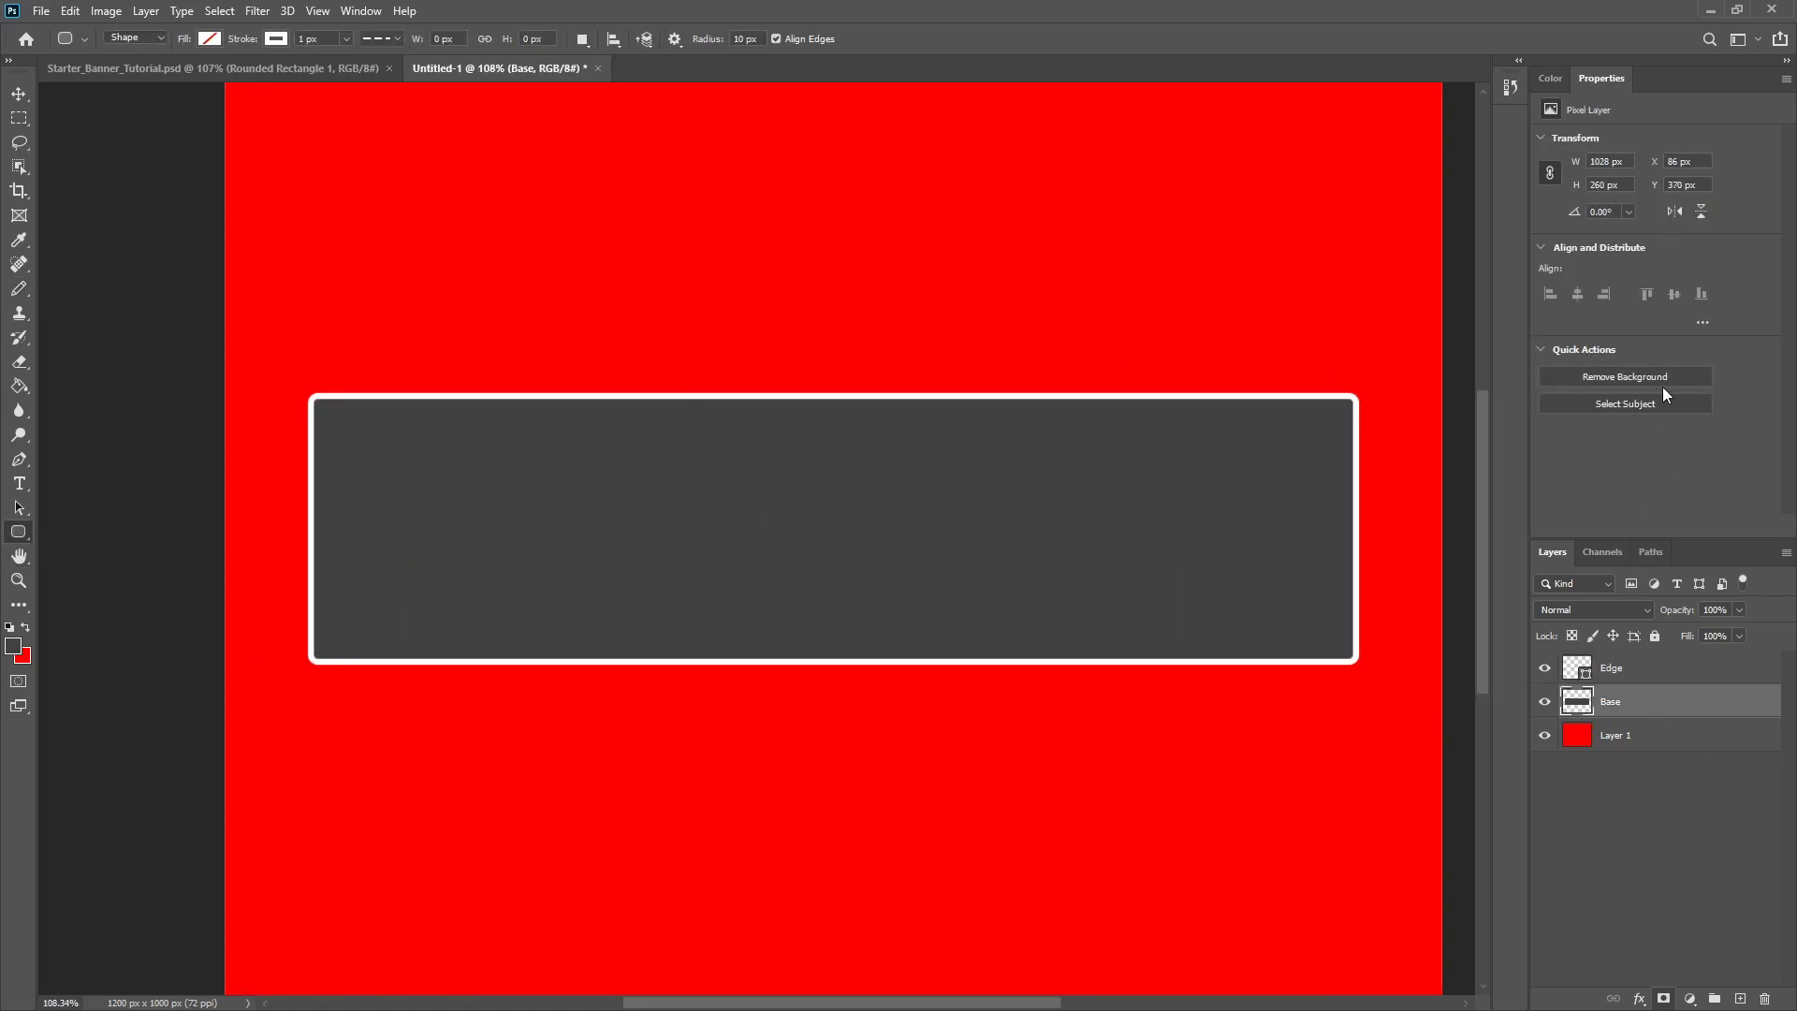
click(1555, 78)
click(1584, 77)
key(ctrl+z)
key(ctrl+z)
key(ctrl+z)
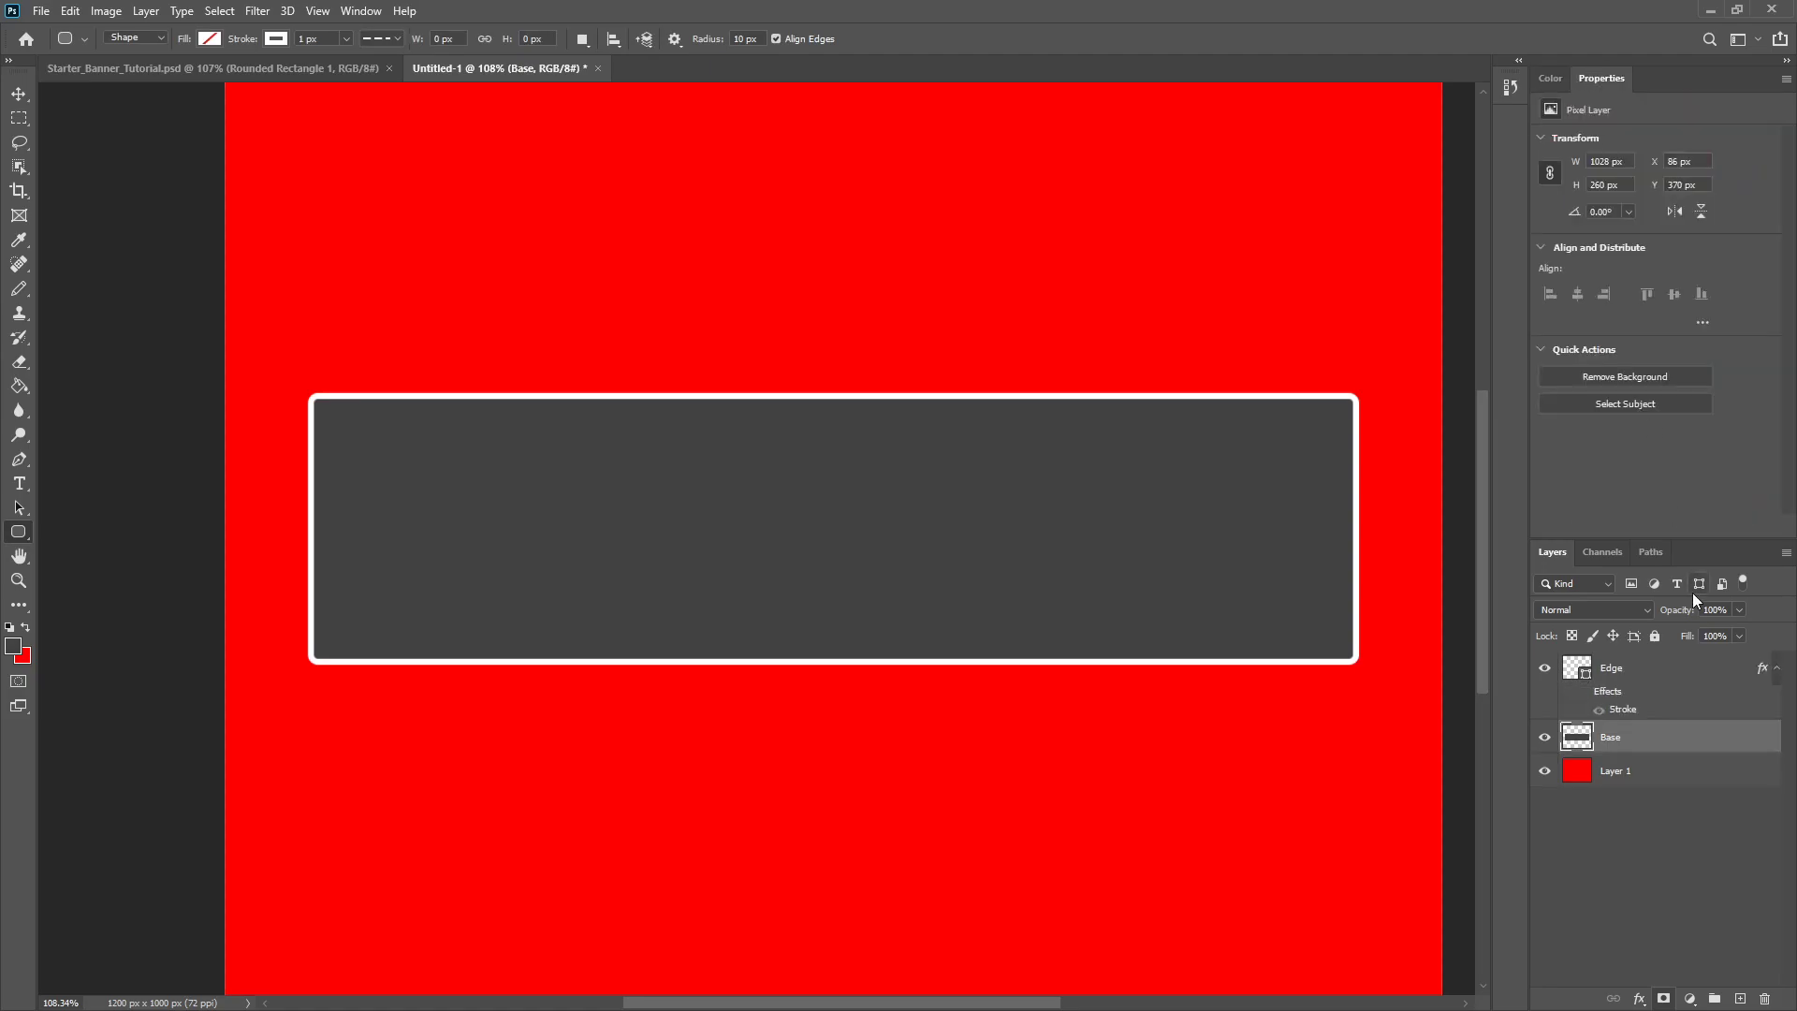
key(ctrl+z)
key(ctrl+z)
key(ctrl+z)
key(ctrl+z)
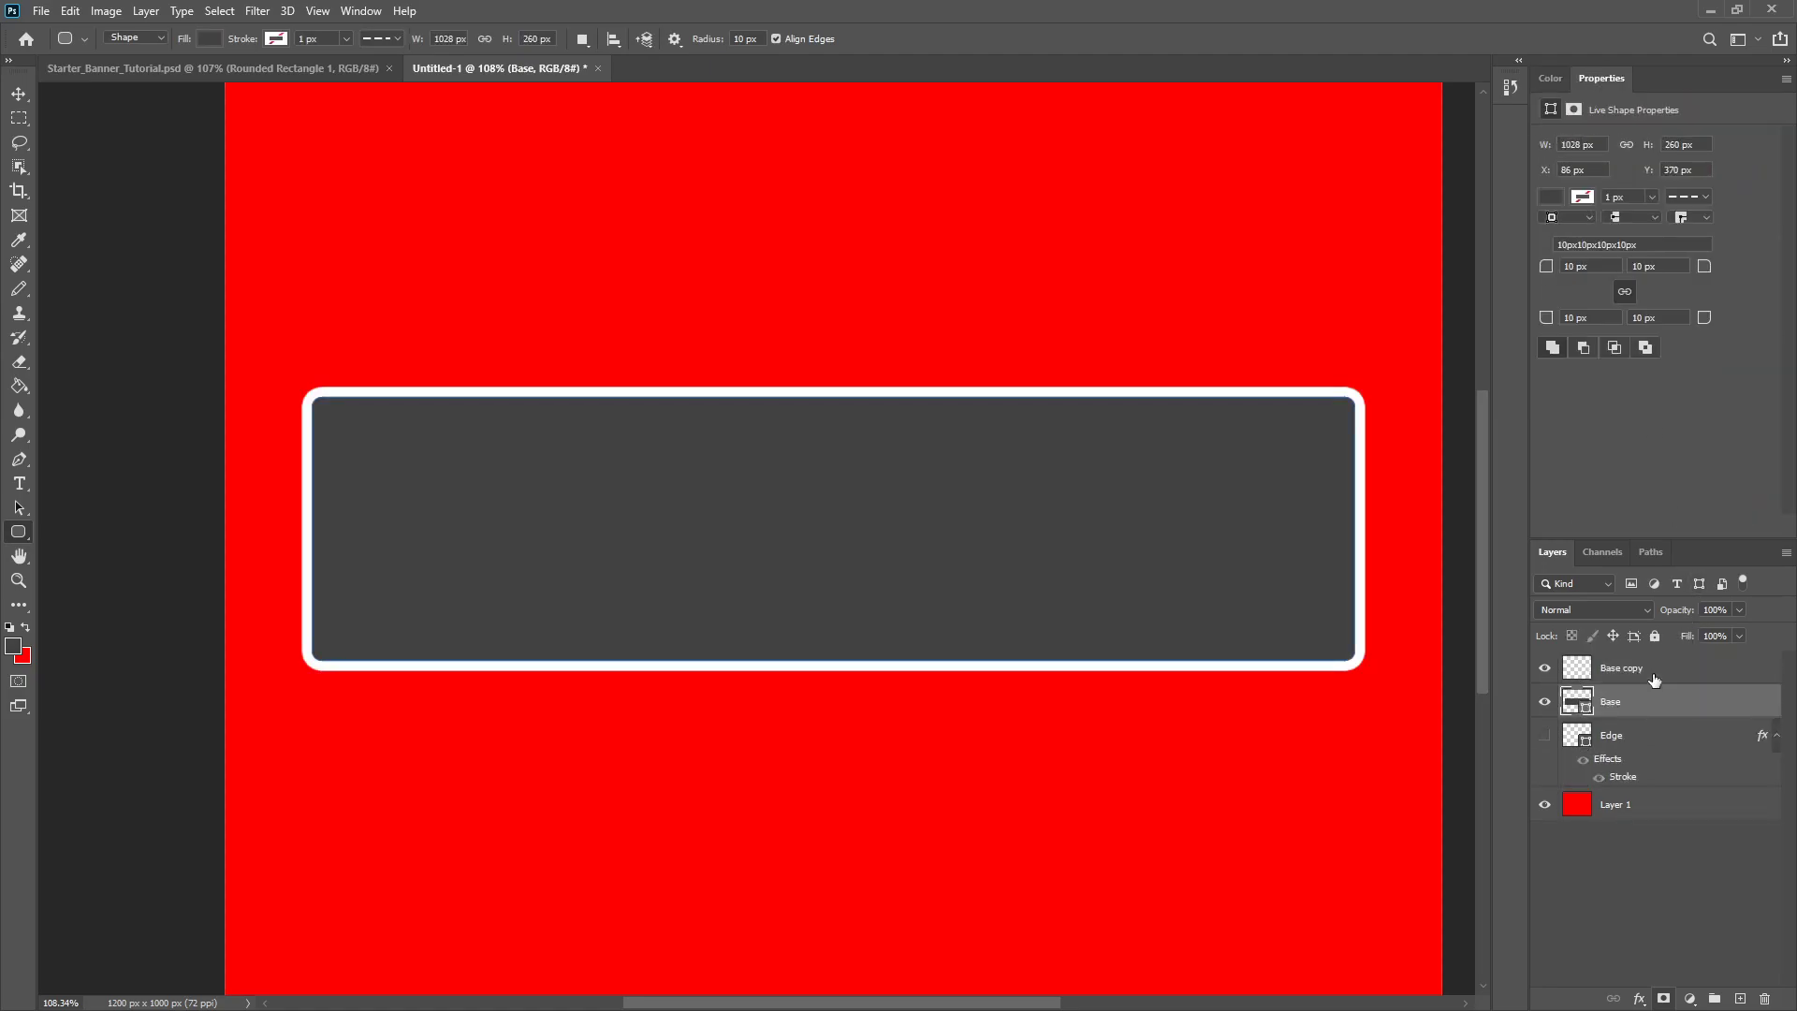
- Delete the Base copy layer and place the Edge layer, made visible, above Base
click(1649, 676)
key(Delete)
click(1544, 703)
drag(1617, 705, 1634, 662)
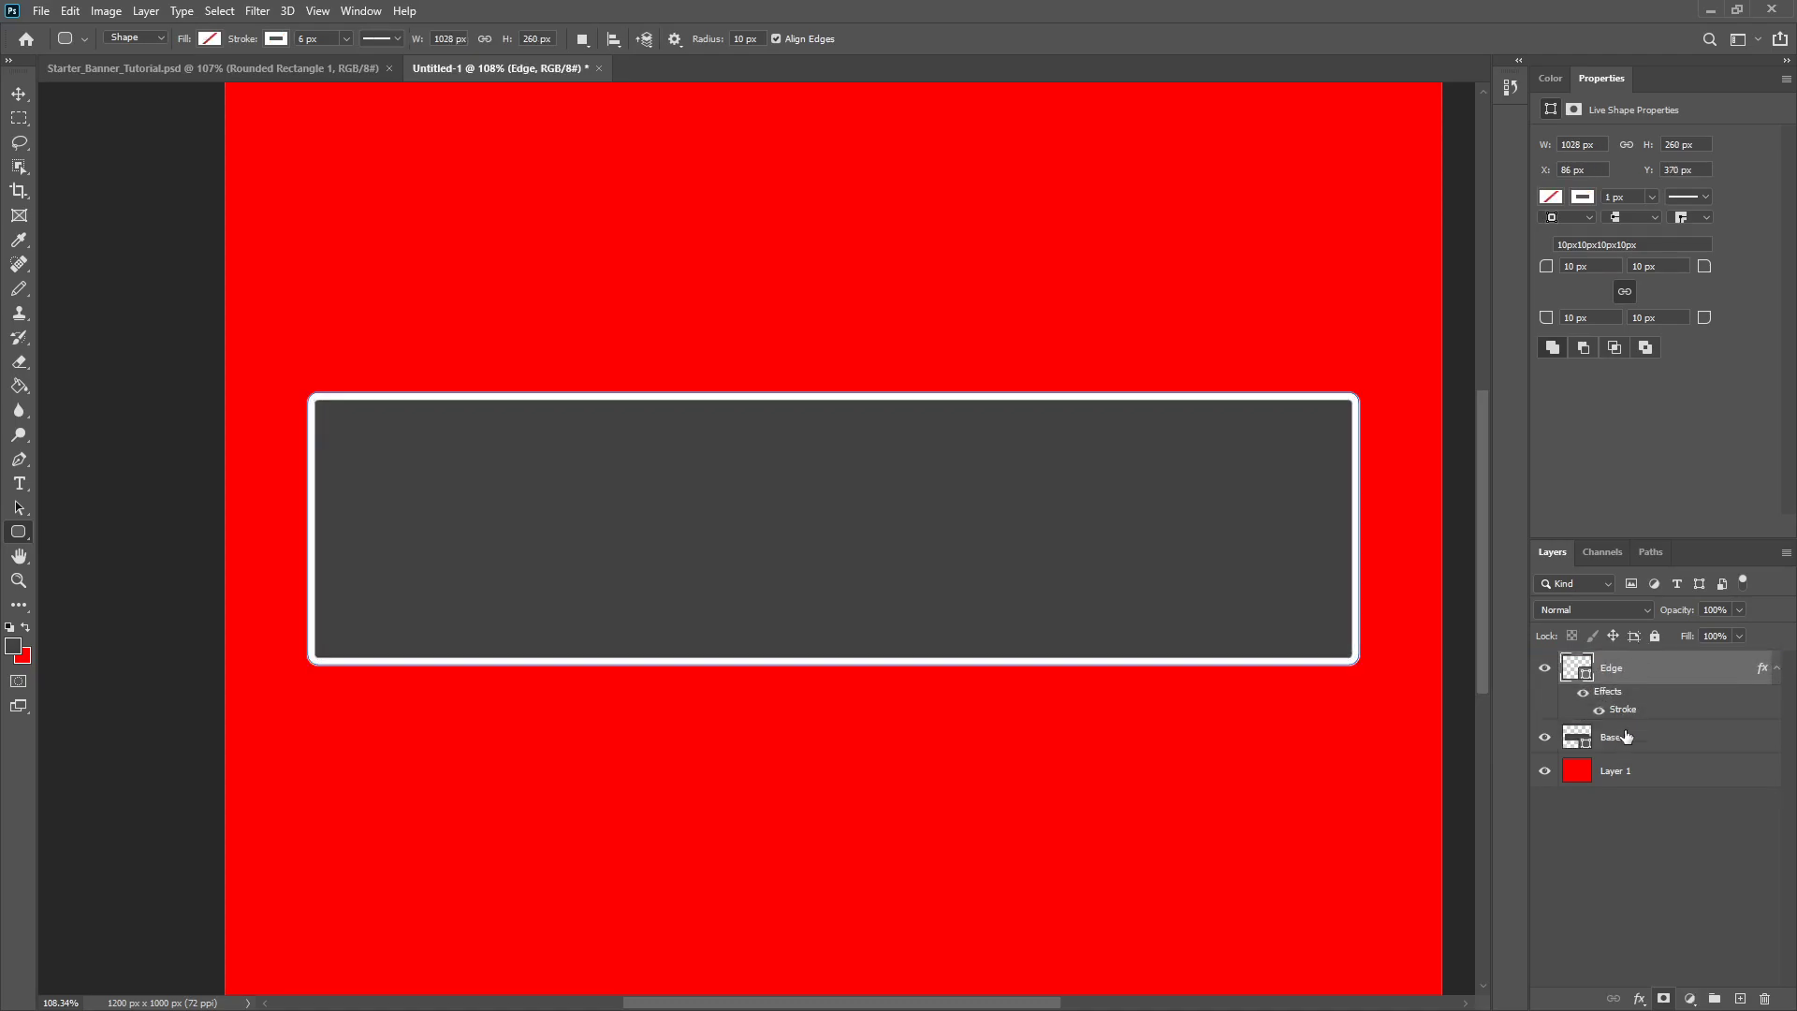
- Increase the corner rounding of the Base and Edge shapes, setting all four of Edge's corner radii to 19 px
click(1612, 737)
drag(1576, 267, 1581, 267)
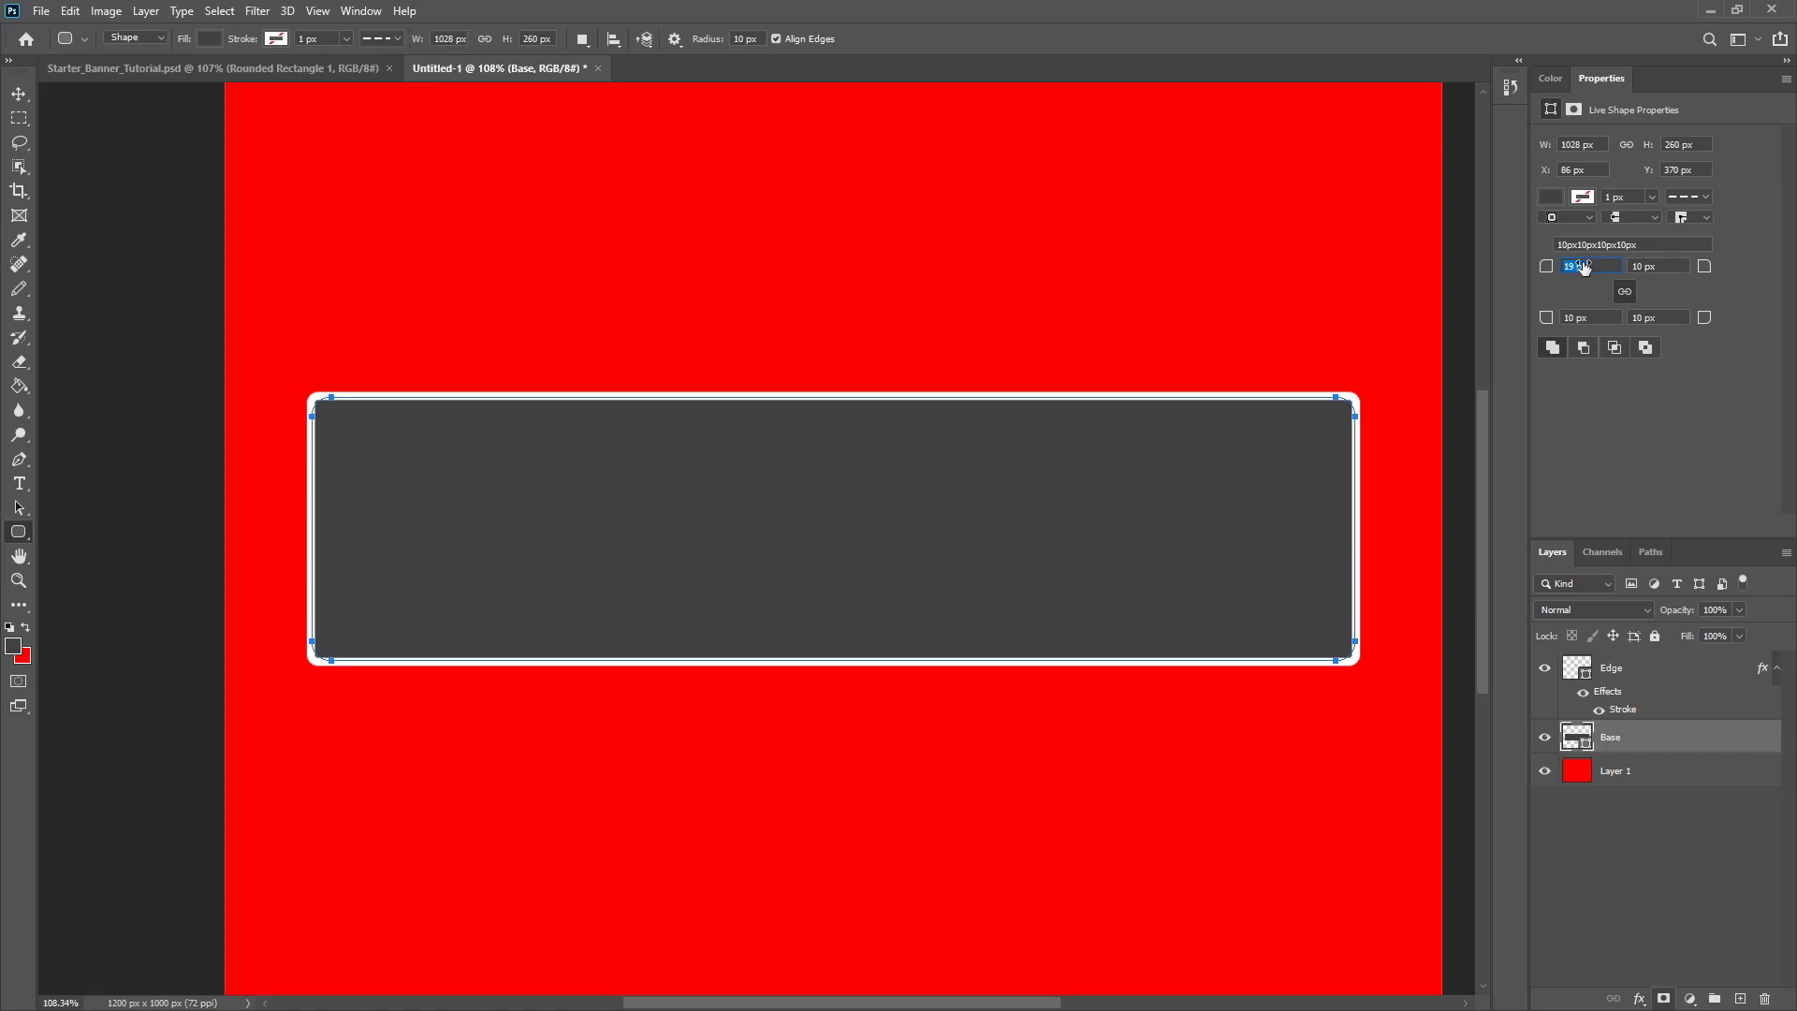
click(1675, 680)
drag(1593, 275, 1599, 273)
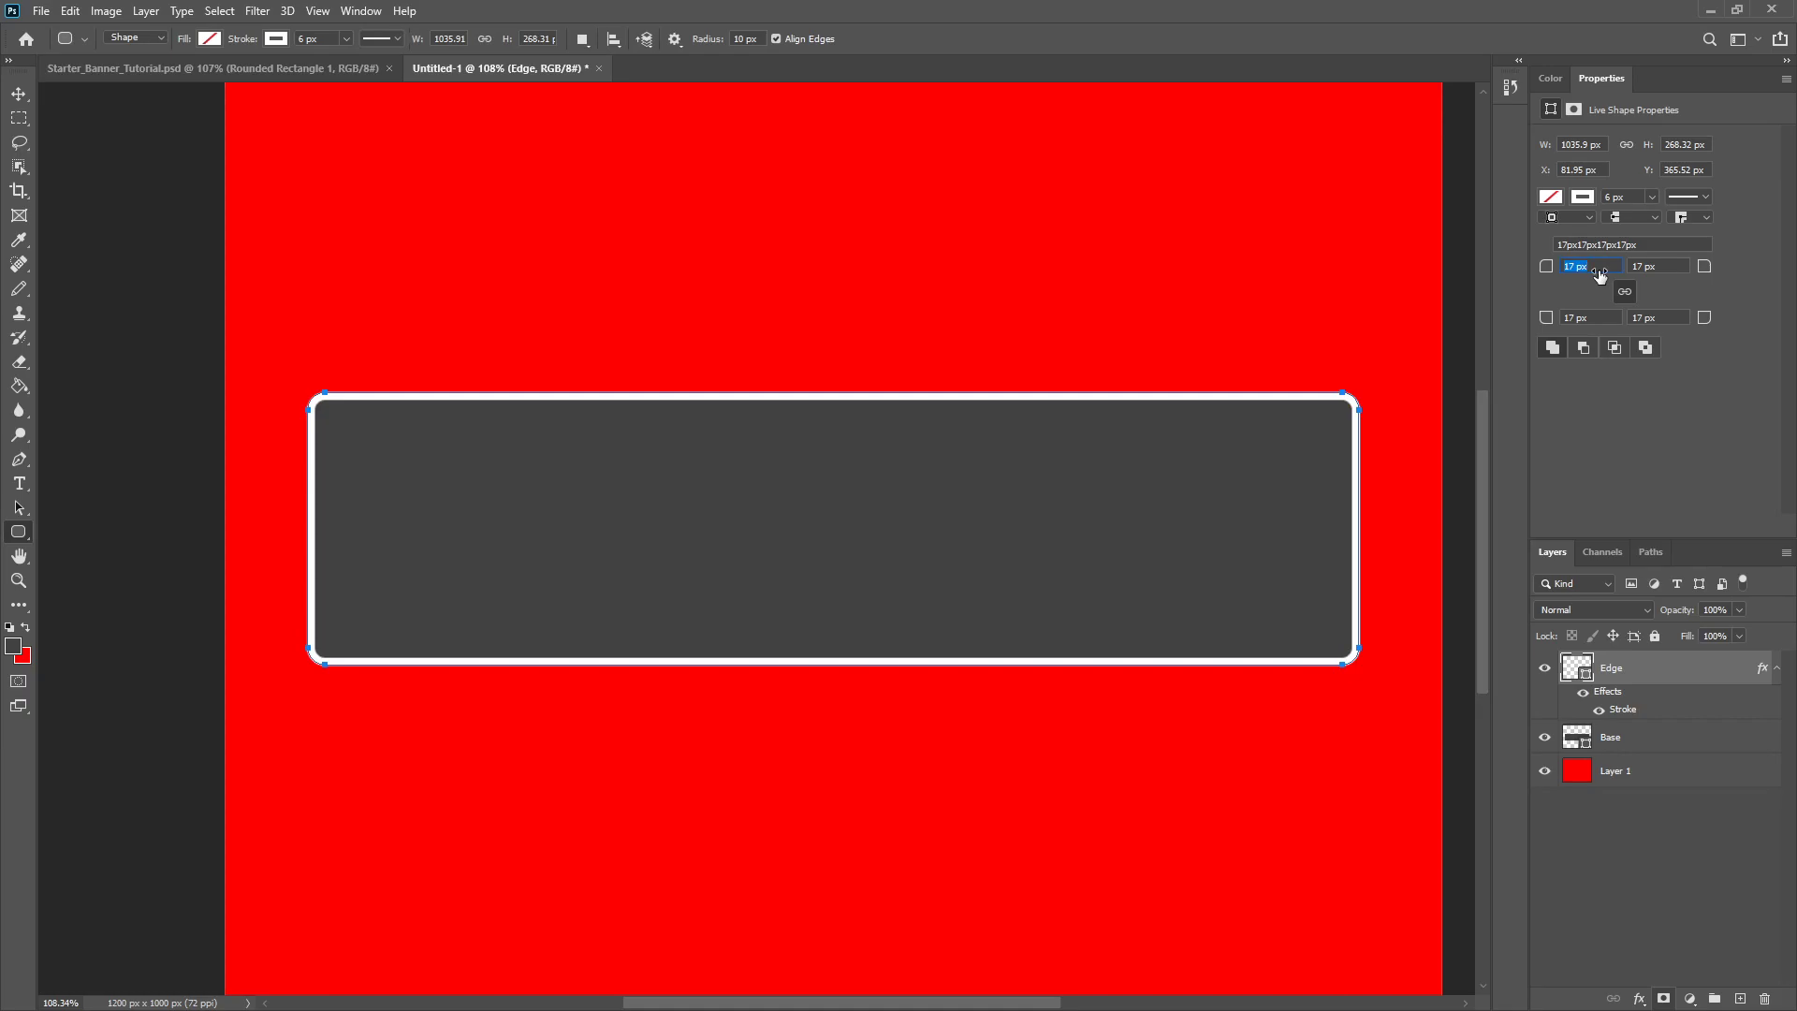
click(1627, 739)
click(1649, 670)
click(1578, 266)
text(19)
key(Return)
click(18, 94)
scroll(259, 398, down, 3)
scroll(533, 537, up, 2)
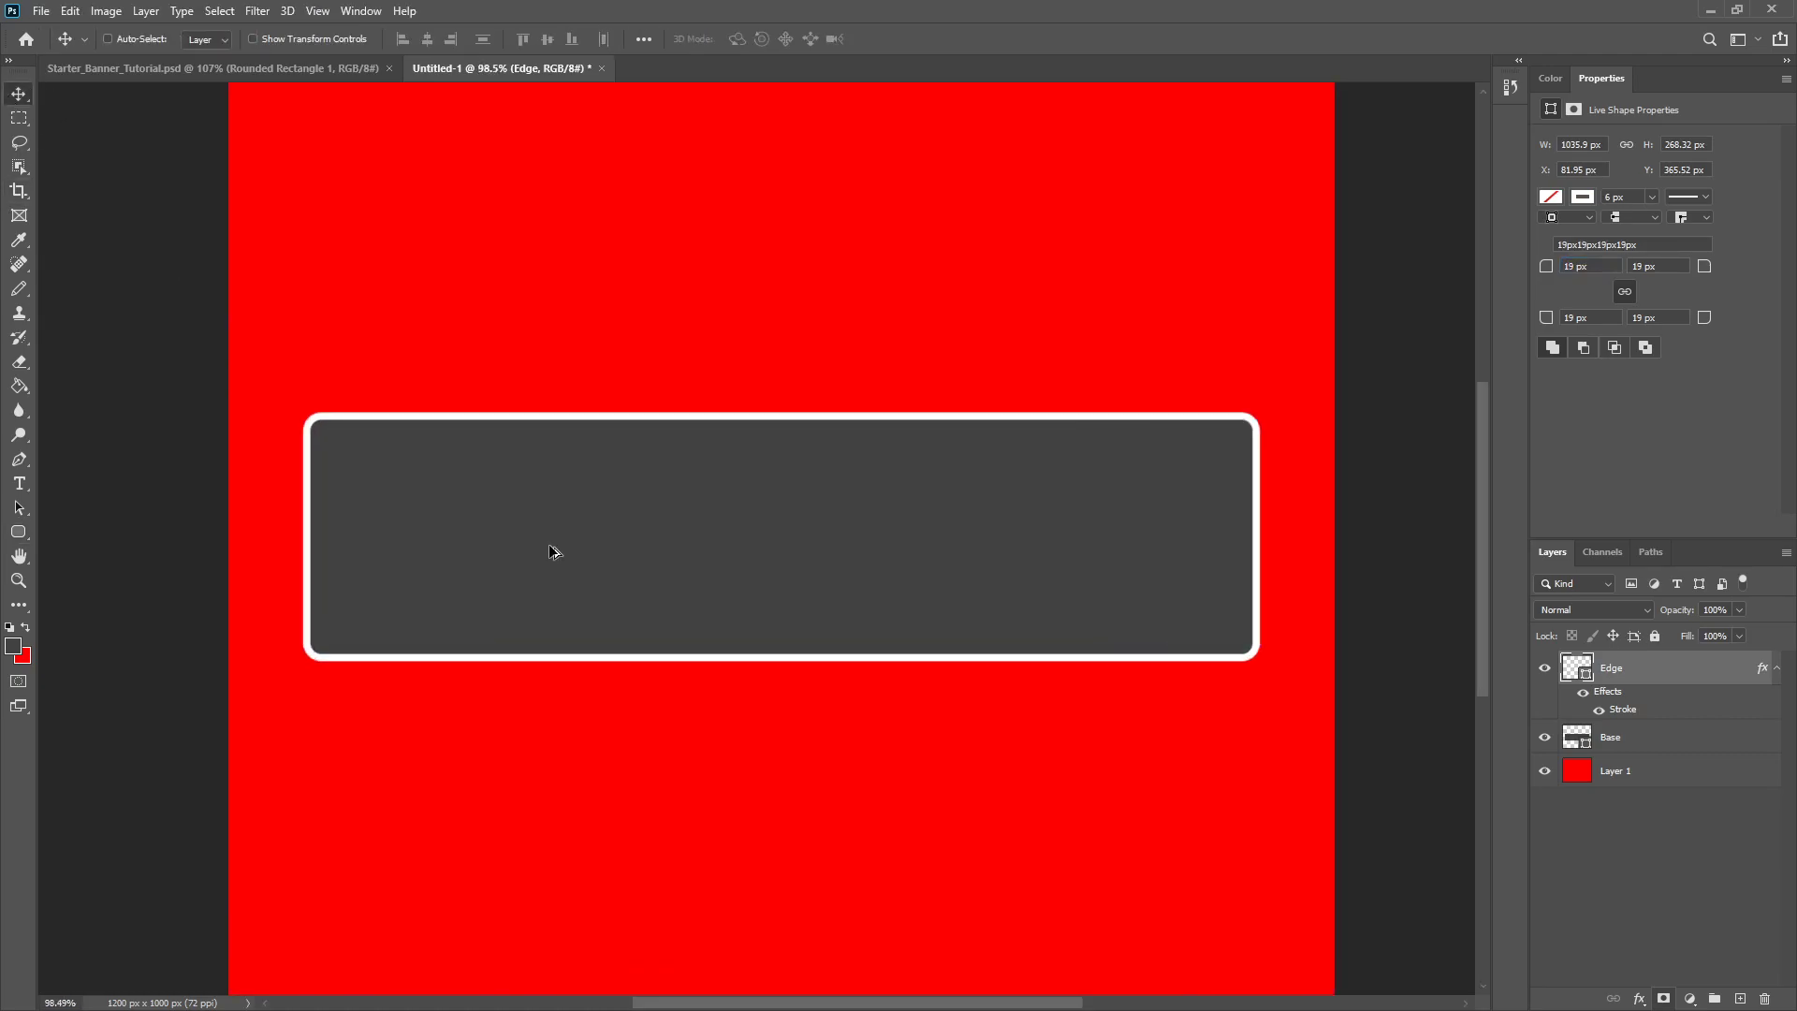
- Group the Edge and Base layers and name the group "Base Secyion"
click(1776, 668)
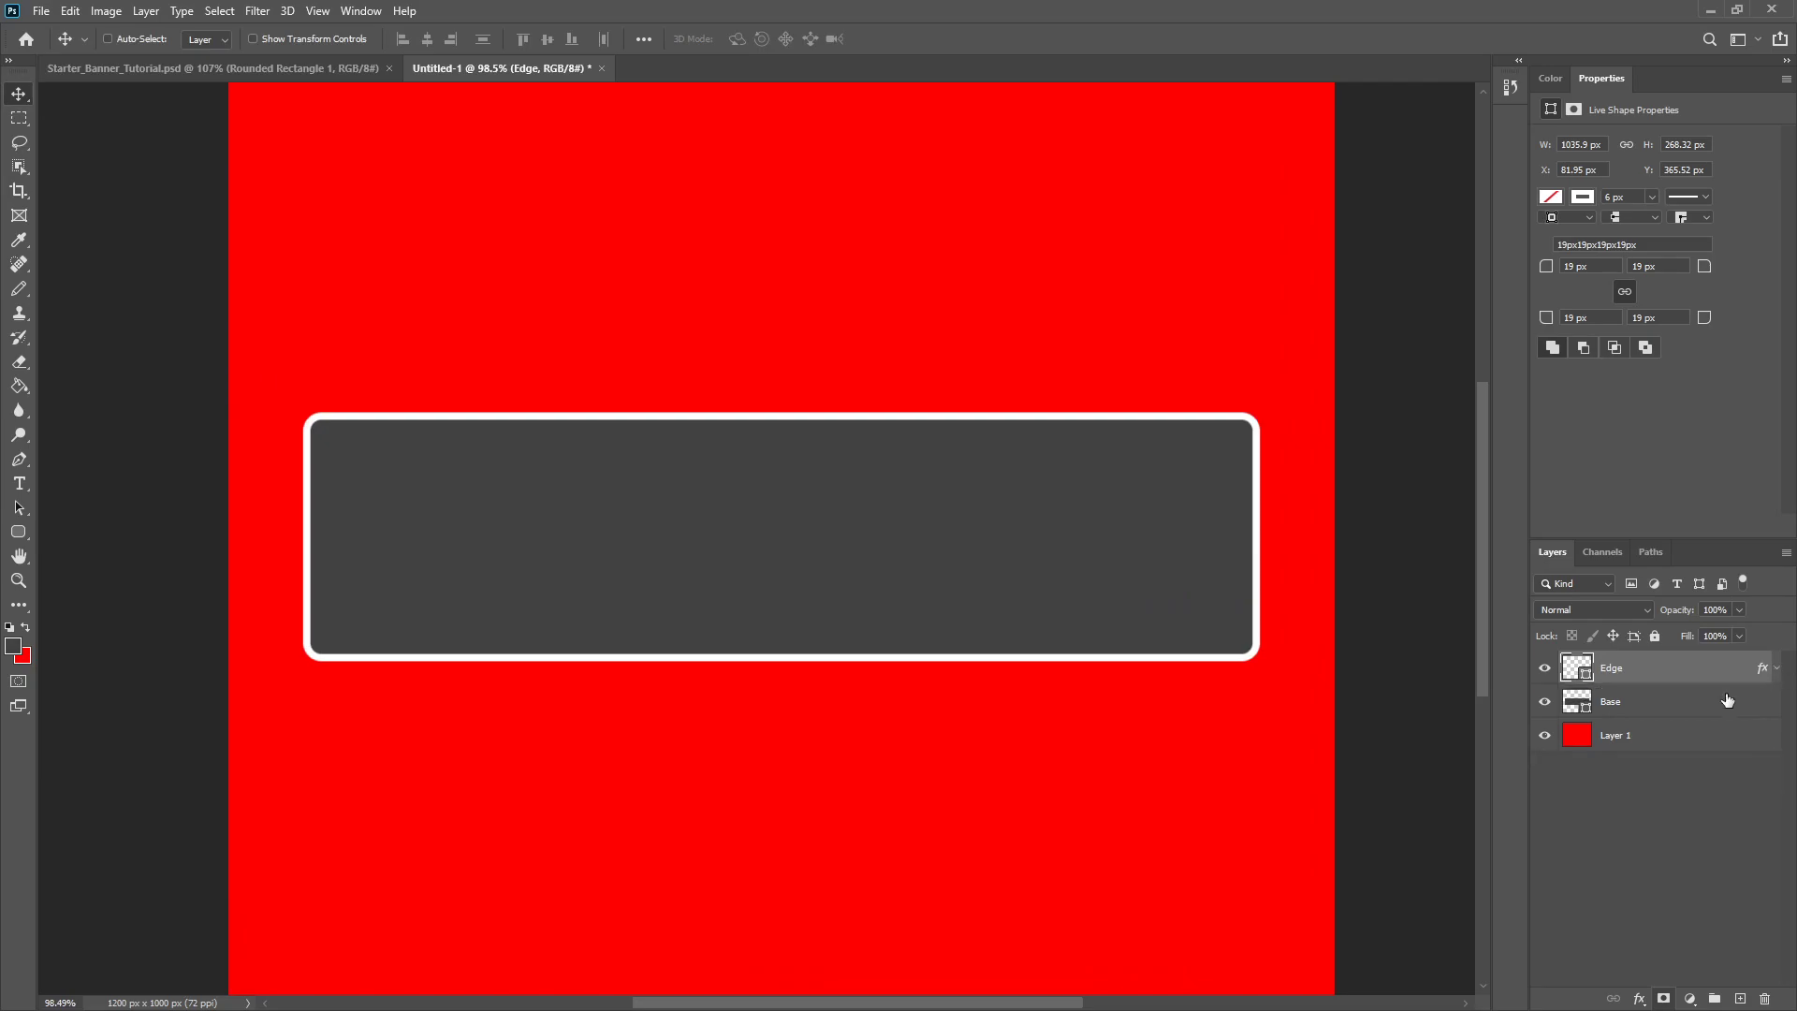
shift+click(1651, 702)
key(ctrl+g)
double_click(1616, 662)
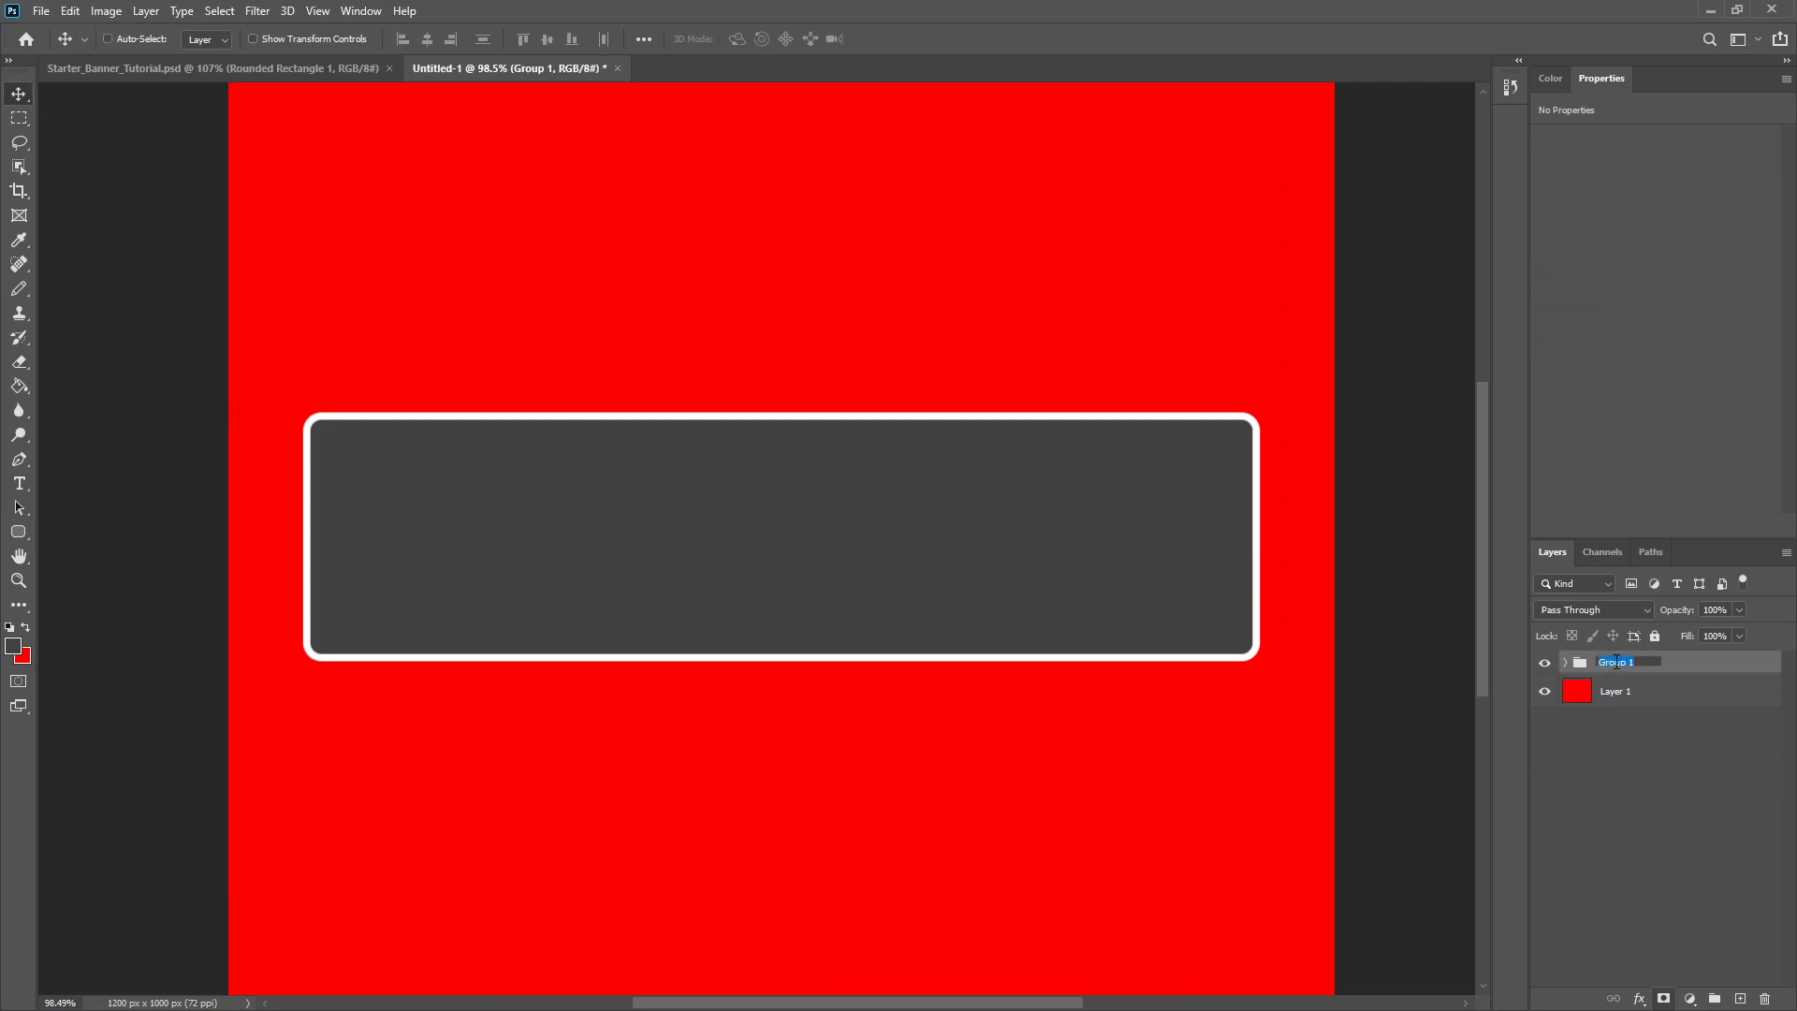
text(Base Secyion)
key(Return)
- Select Layer 1 and set the foreground colour to blue #5268d6
click(1612, 700)
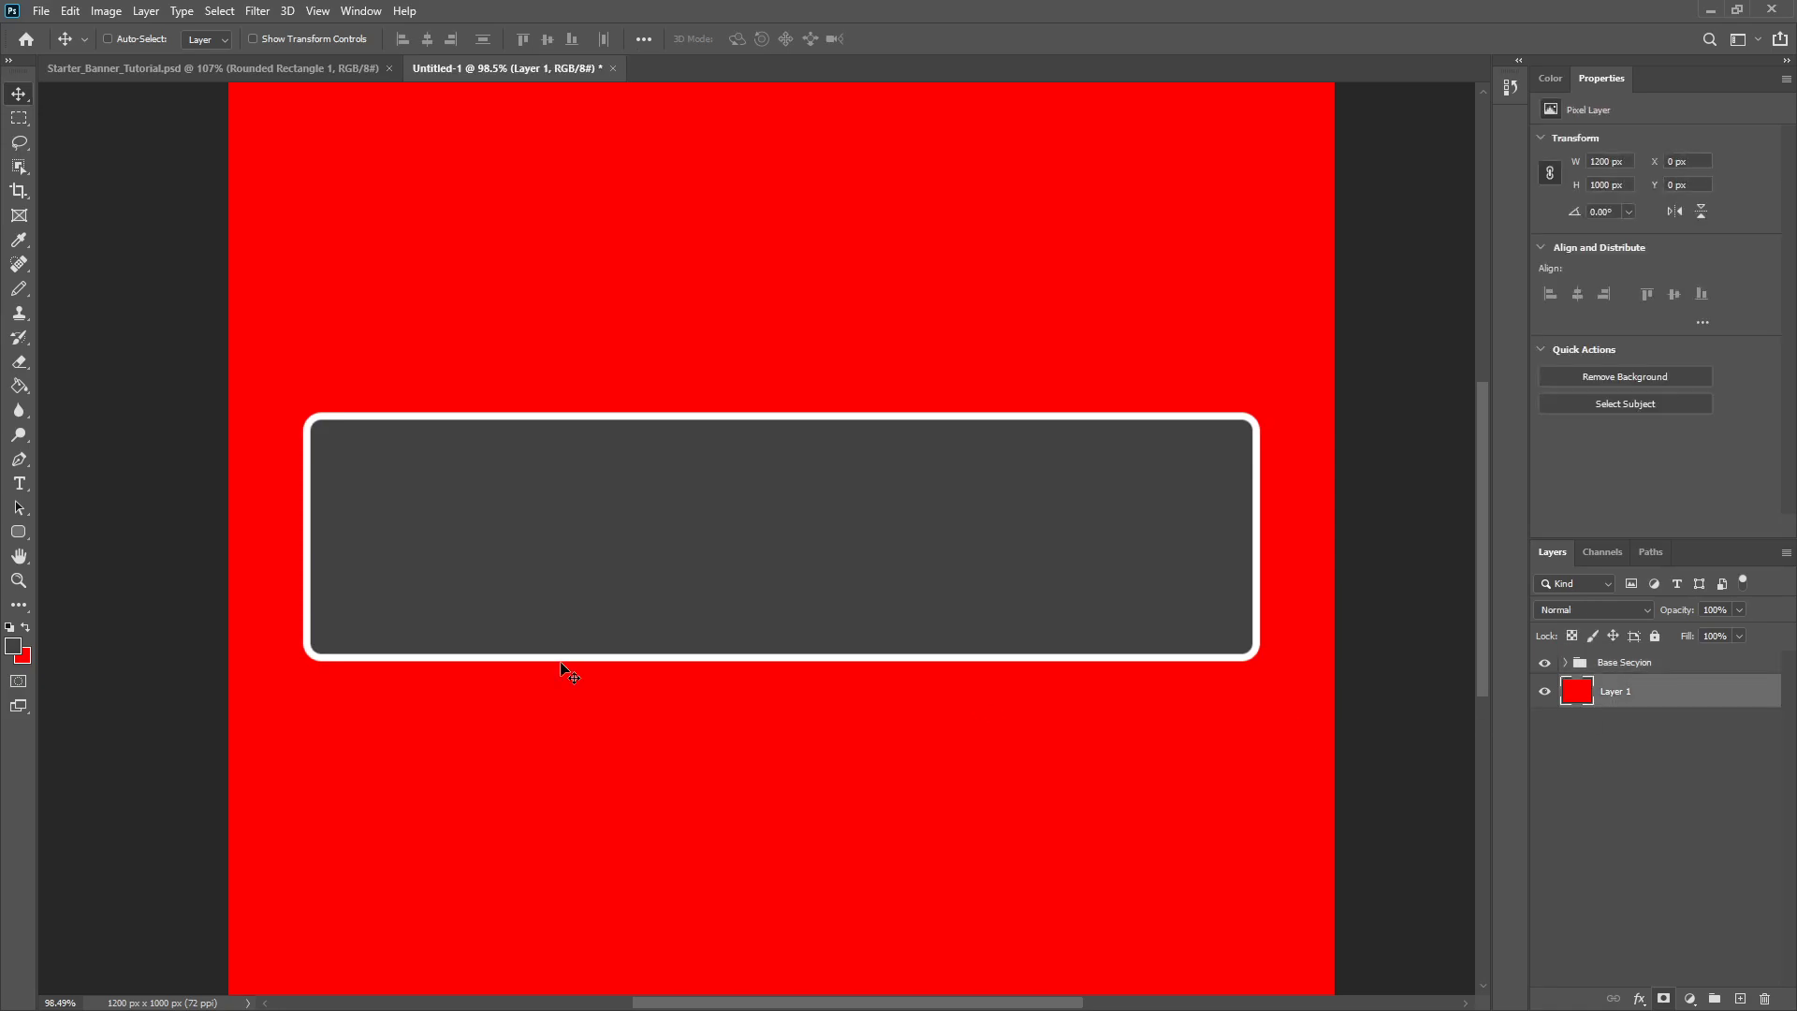
click(15, 646)
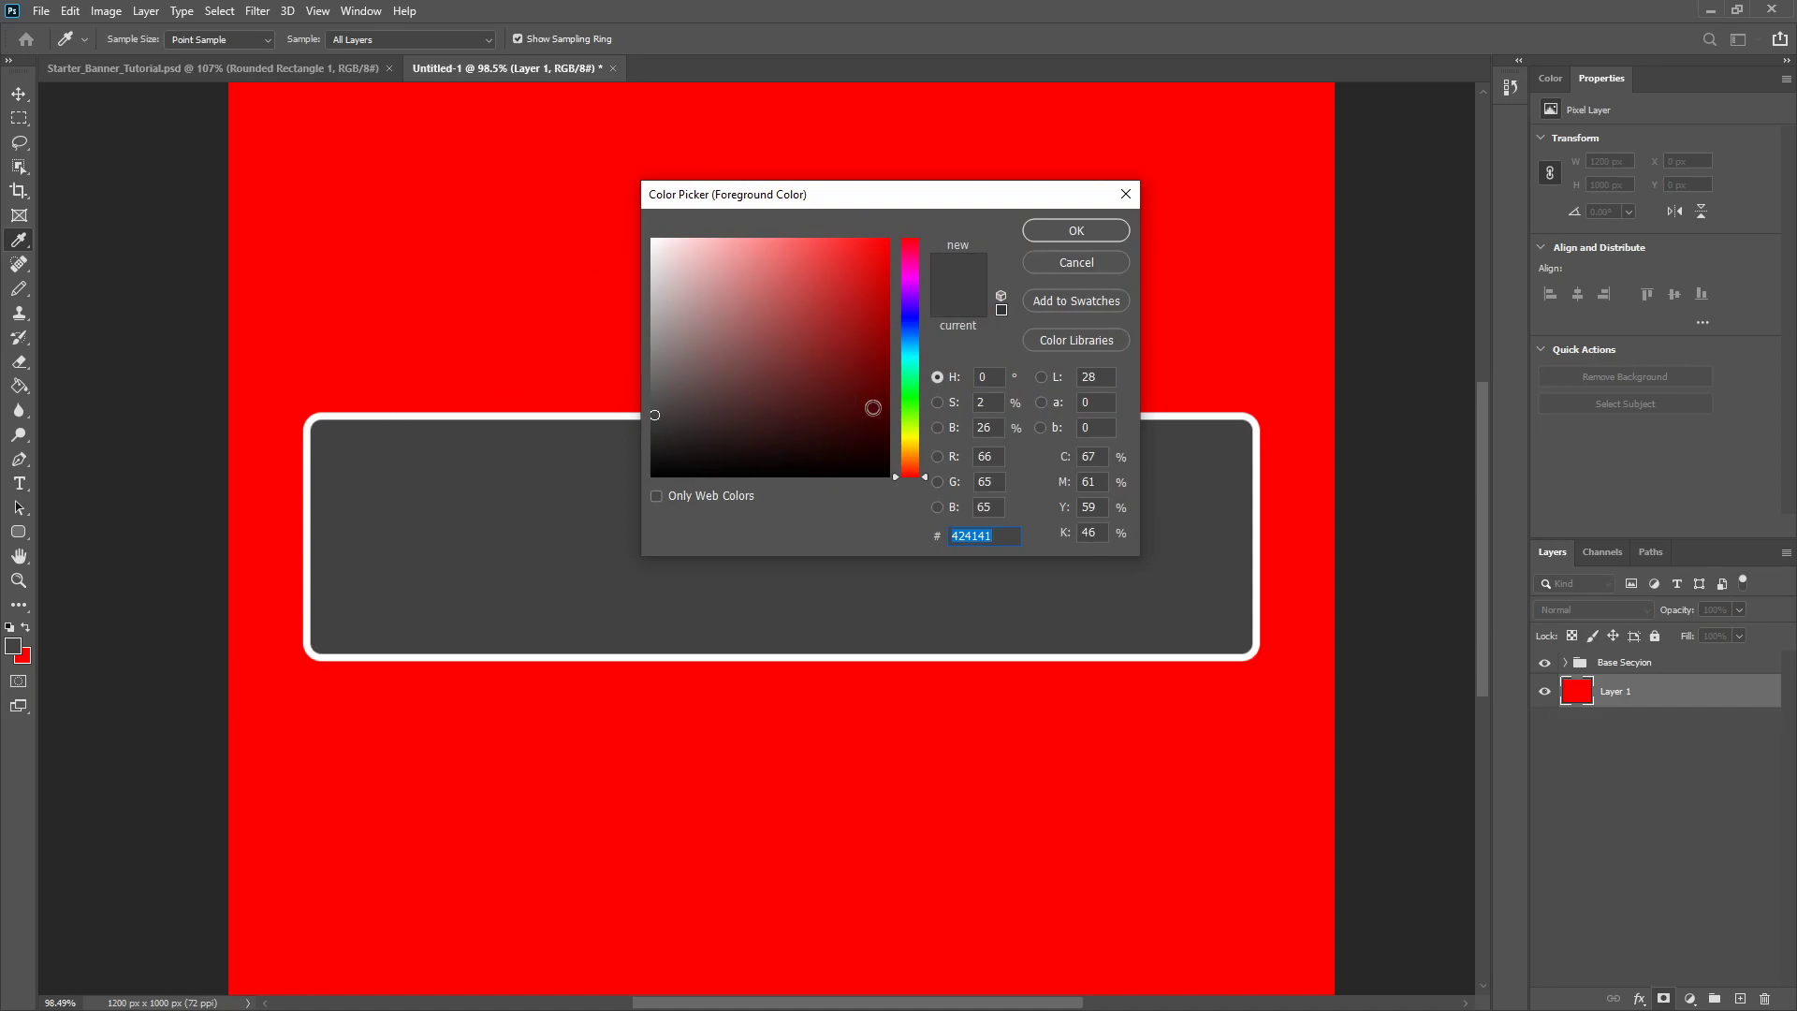
click(914, 324)
drag(835, 310, 799, 279)
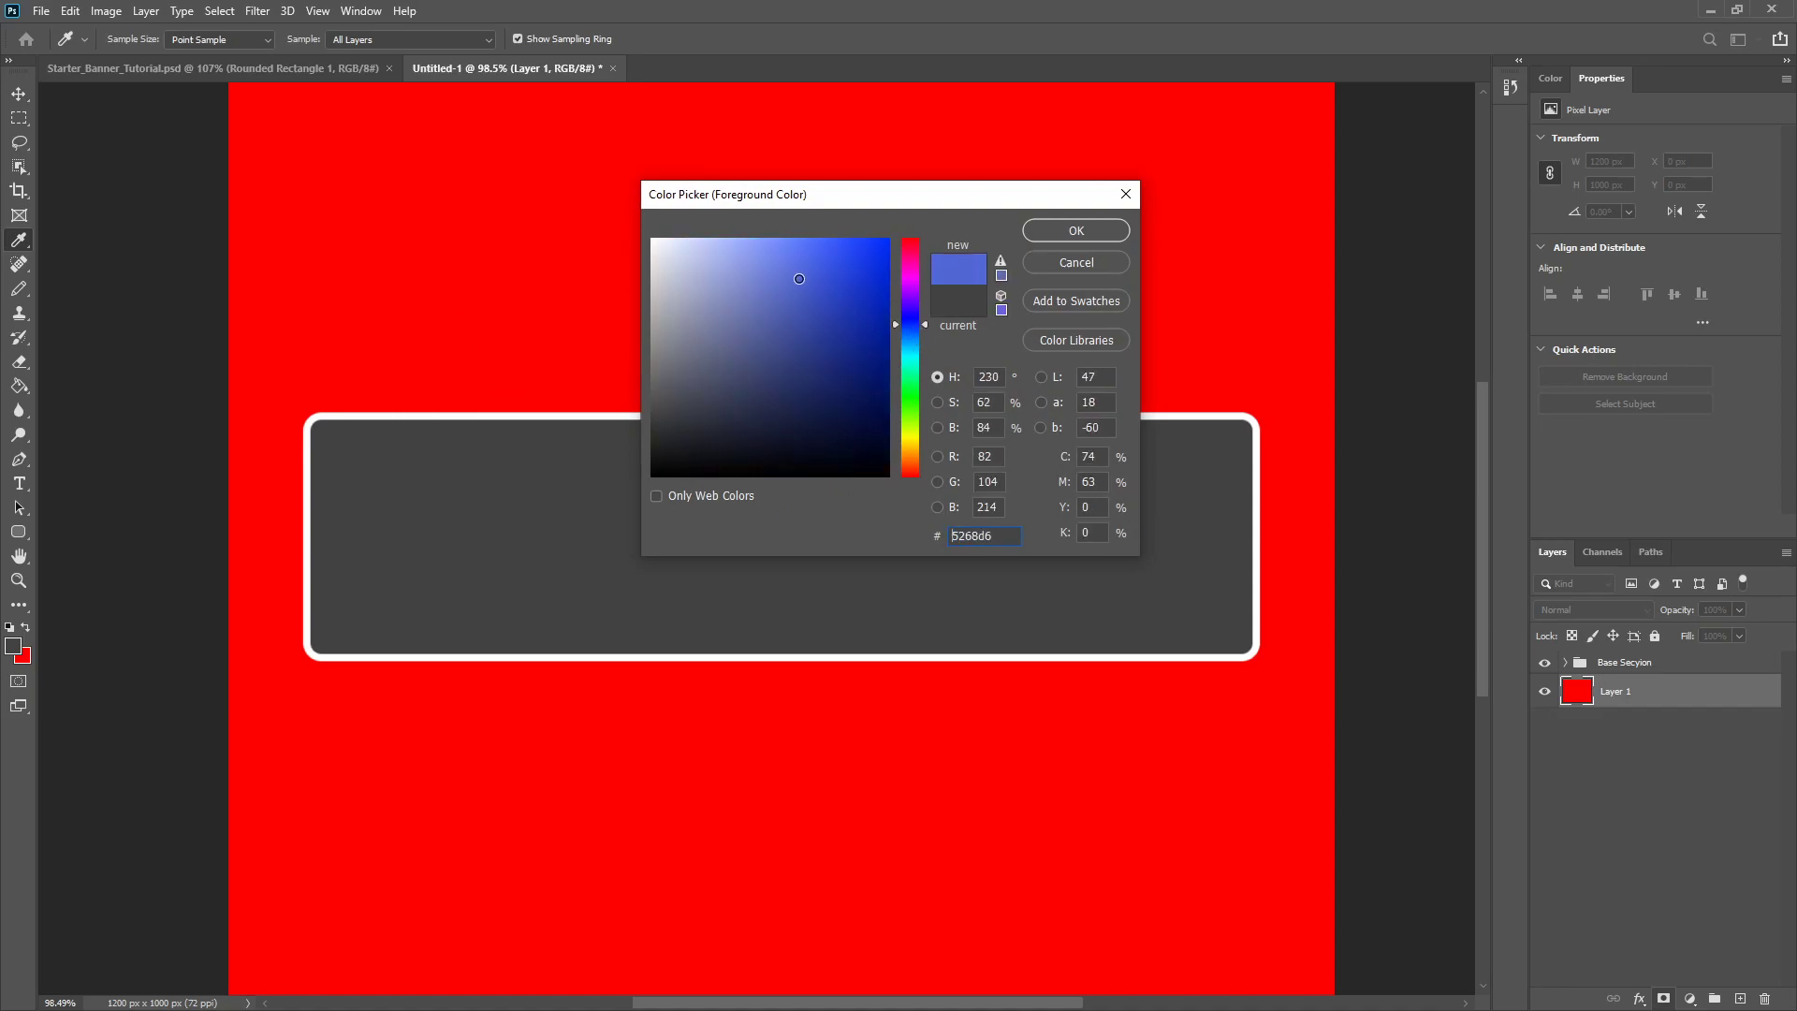
click(1076, 230)
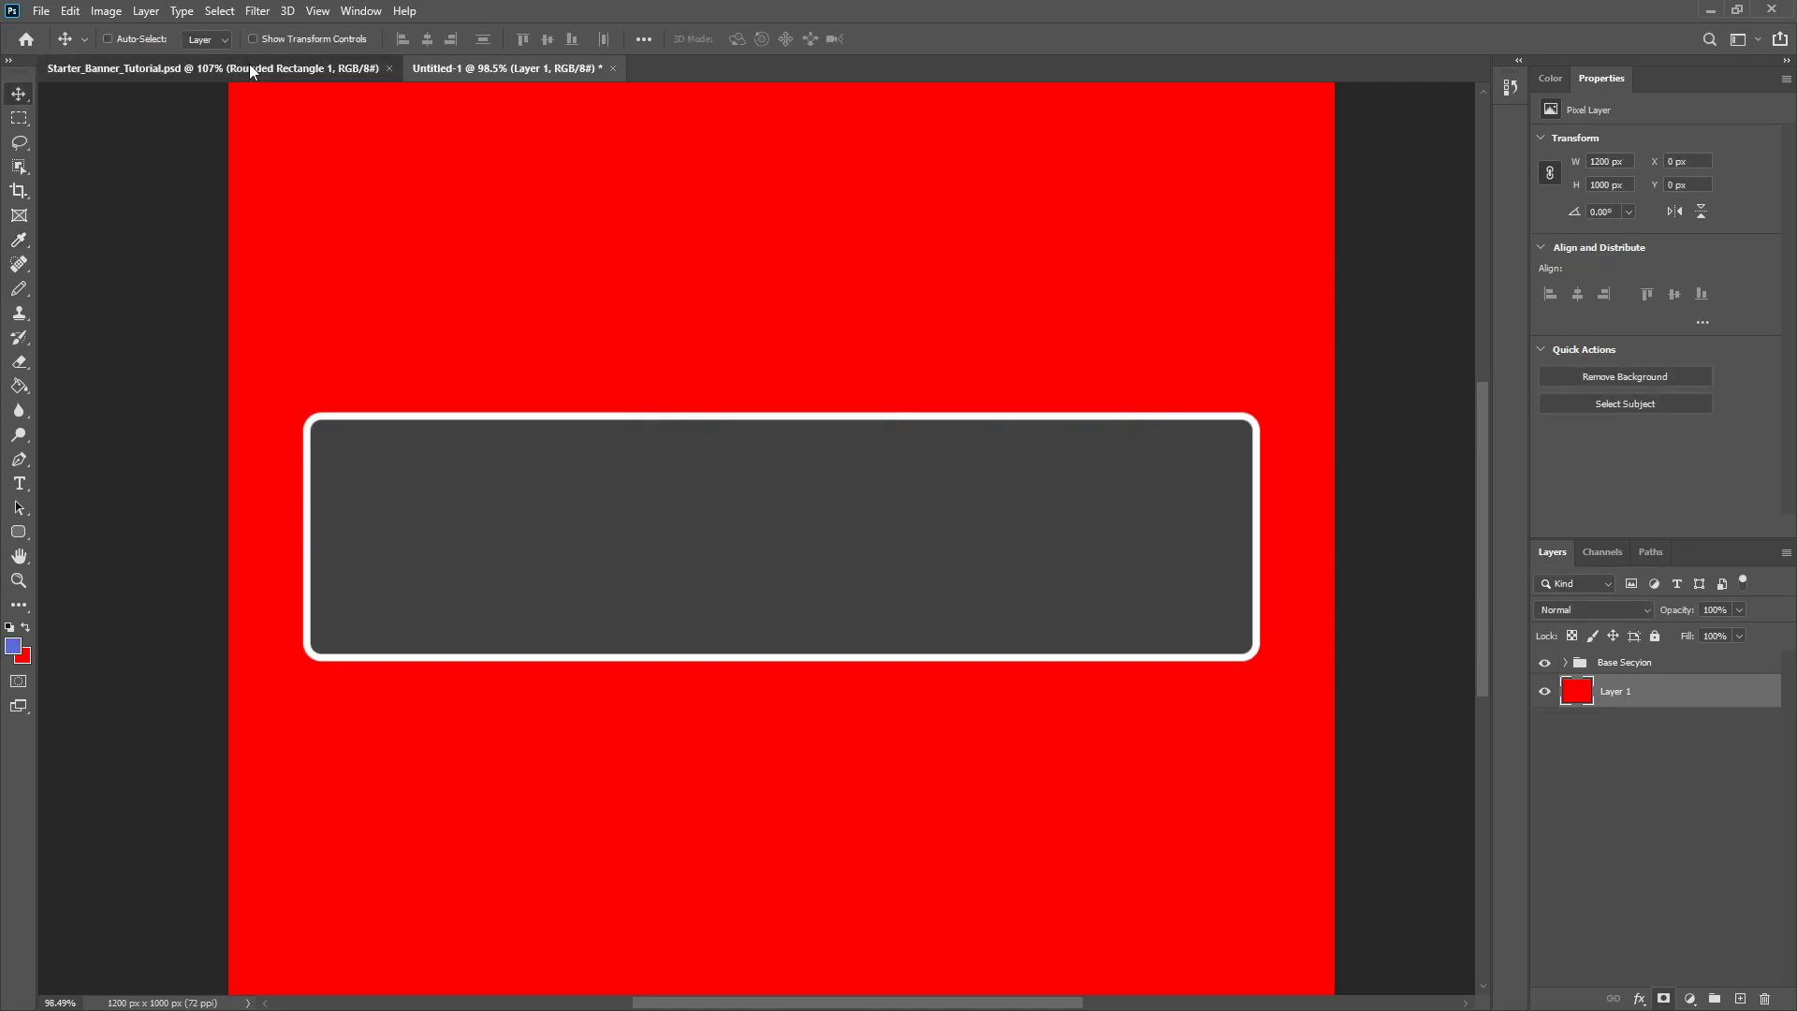
- Examine the blue ribbon's pixel pattern up close in Starter_Banner_Tutorial.psd
click(187, 68)
scroll(562, 435, up, 10)
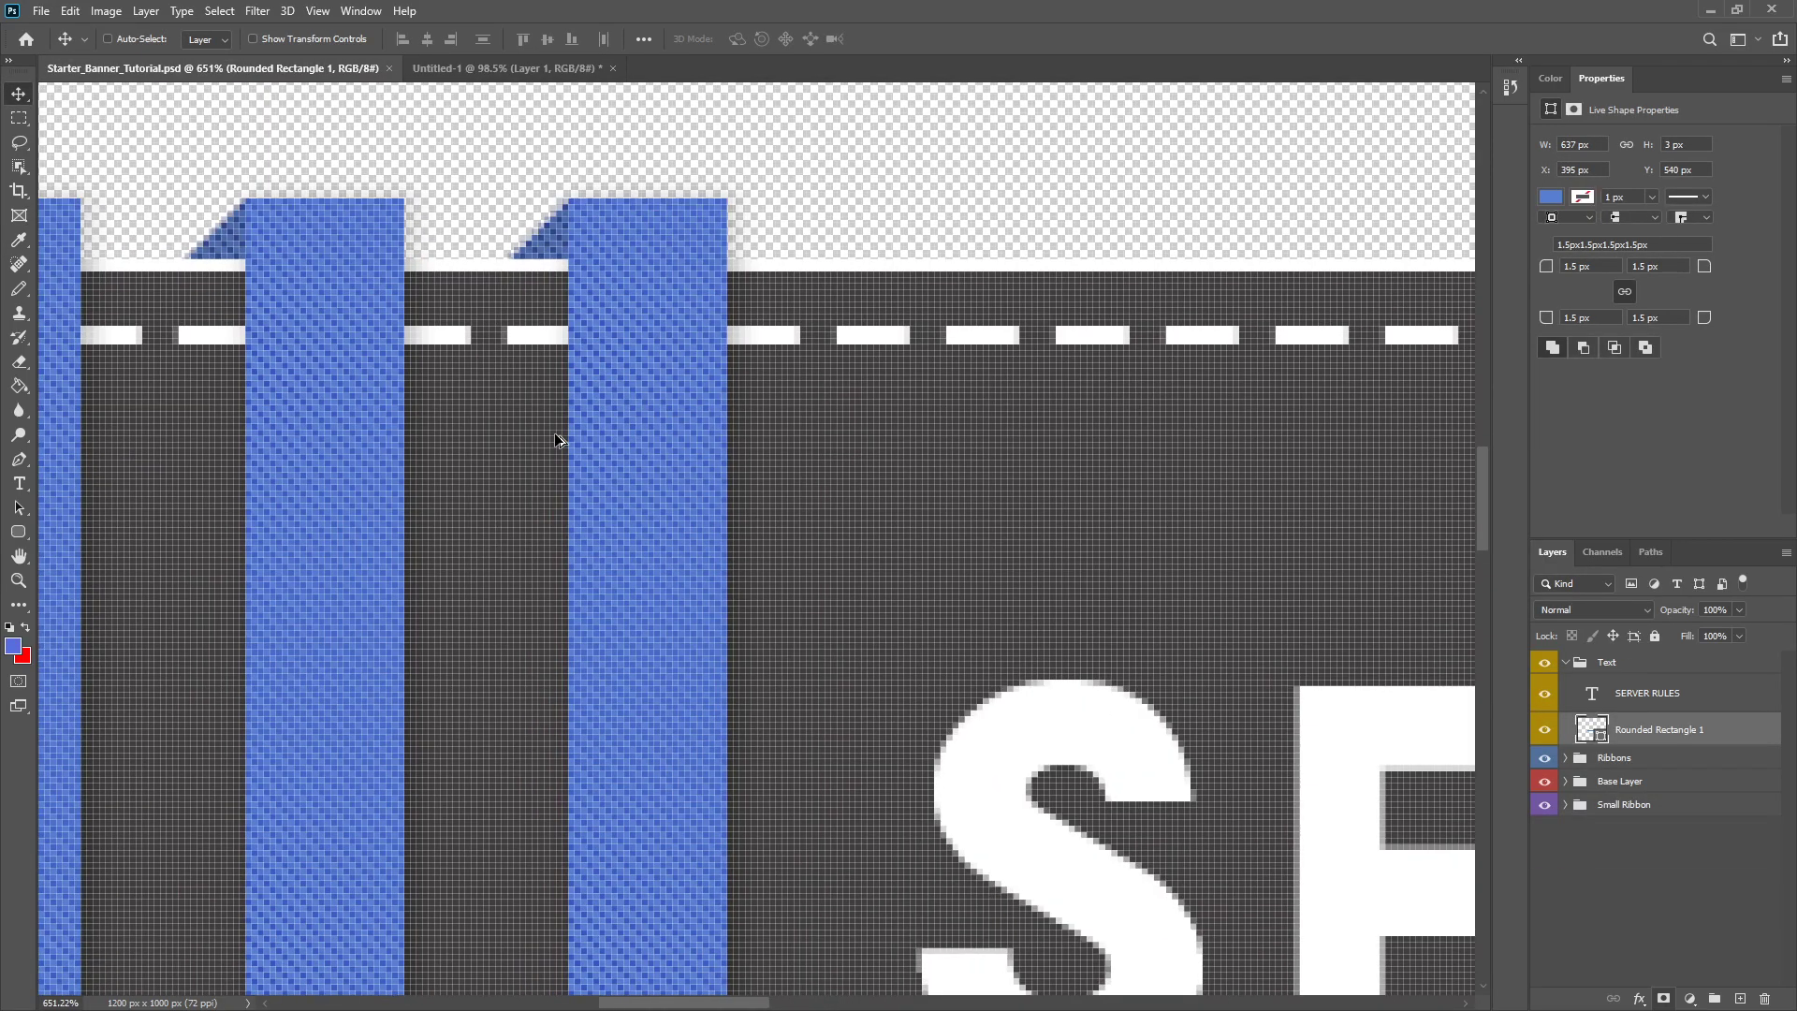
scroll(576, 426, up, 3)
key(i)
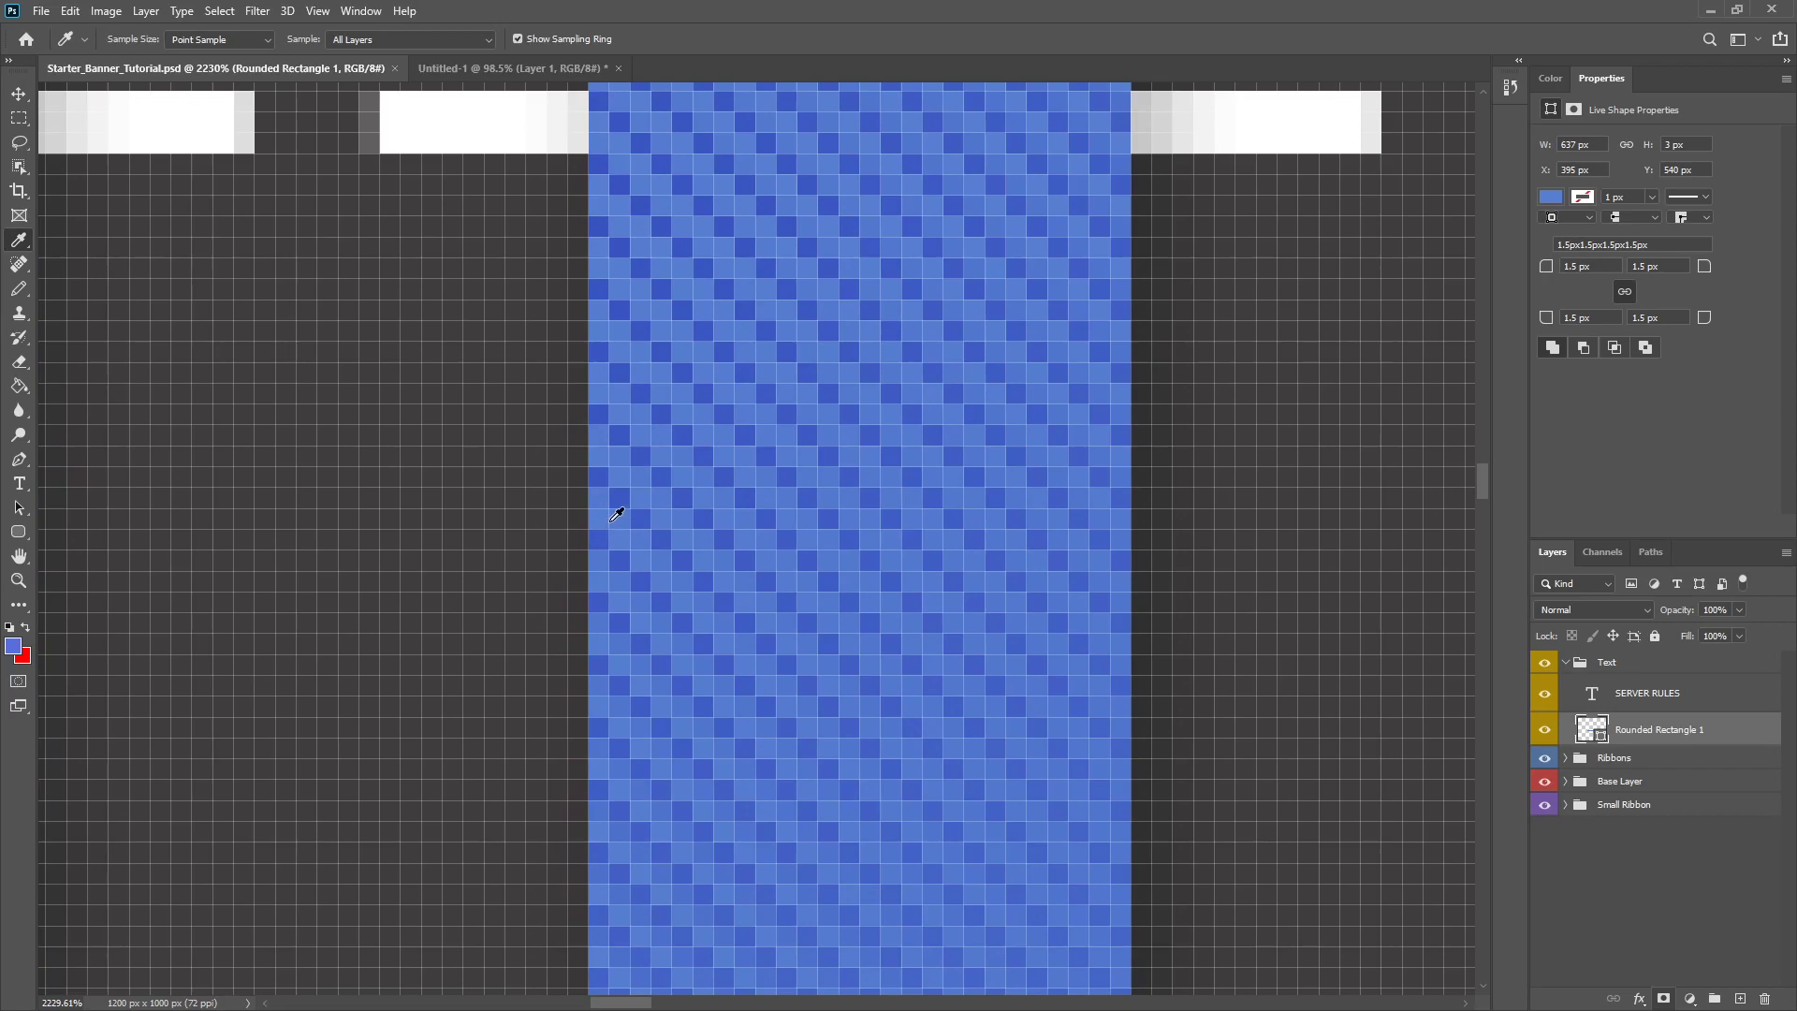
- Return to the Untitled-1 document and draw a vertical rectangle about 36 x 293 px on a new layer above the Base Secyion group
click(509, 68)
key(v)
scroll(458, 488, up, 2)
right_click(9, 533)
click(103, 533)
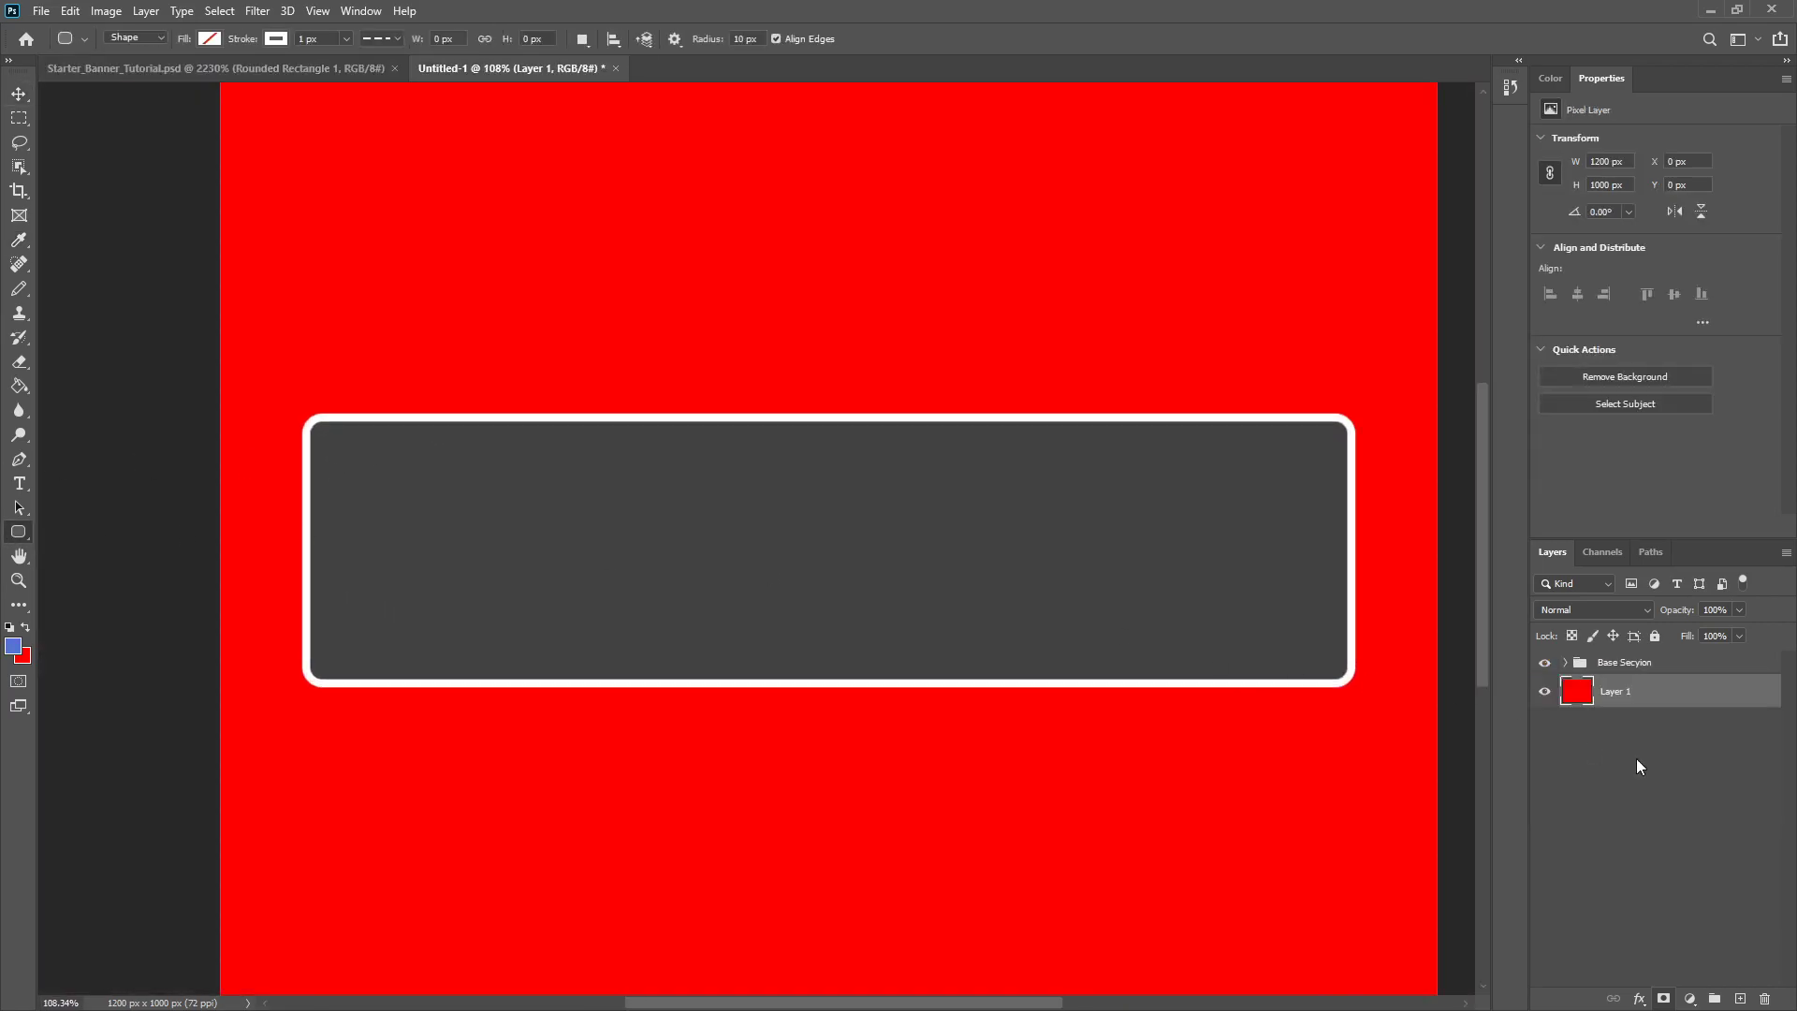
click(1628, 661)
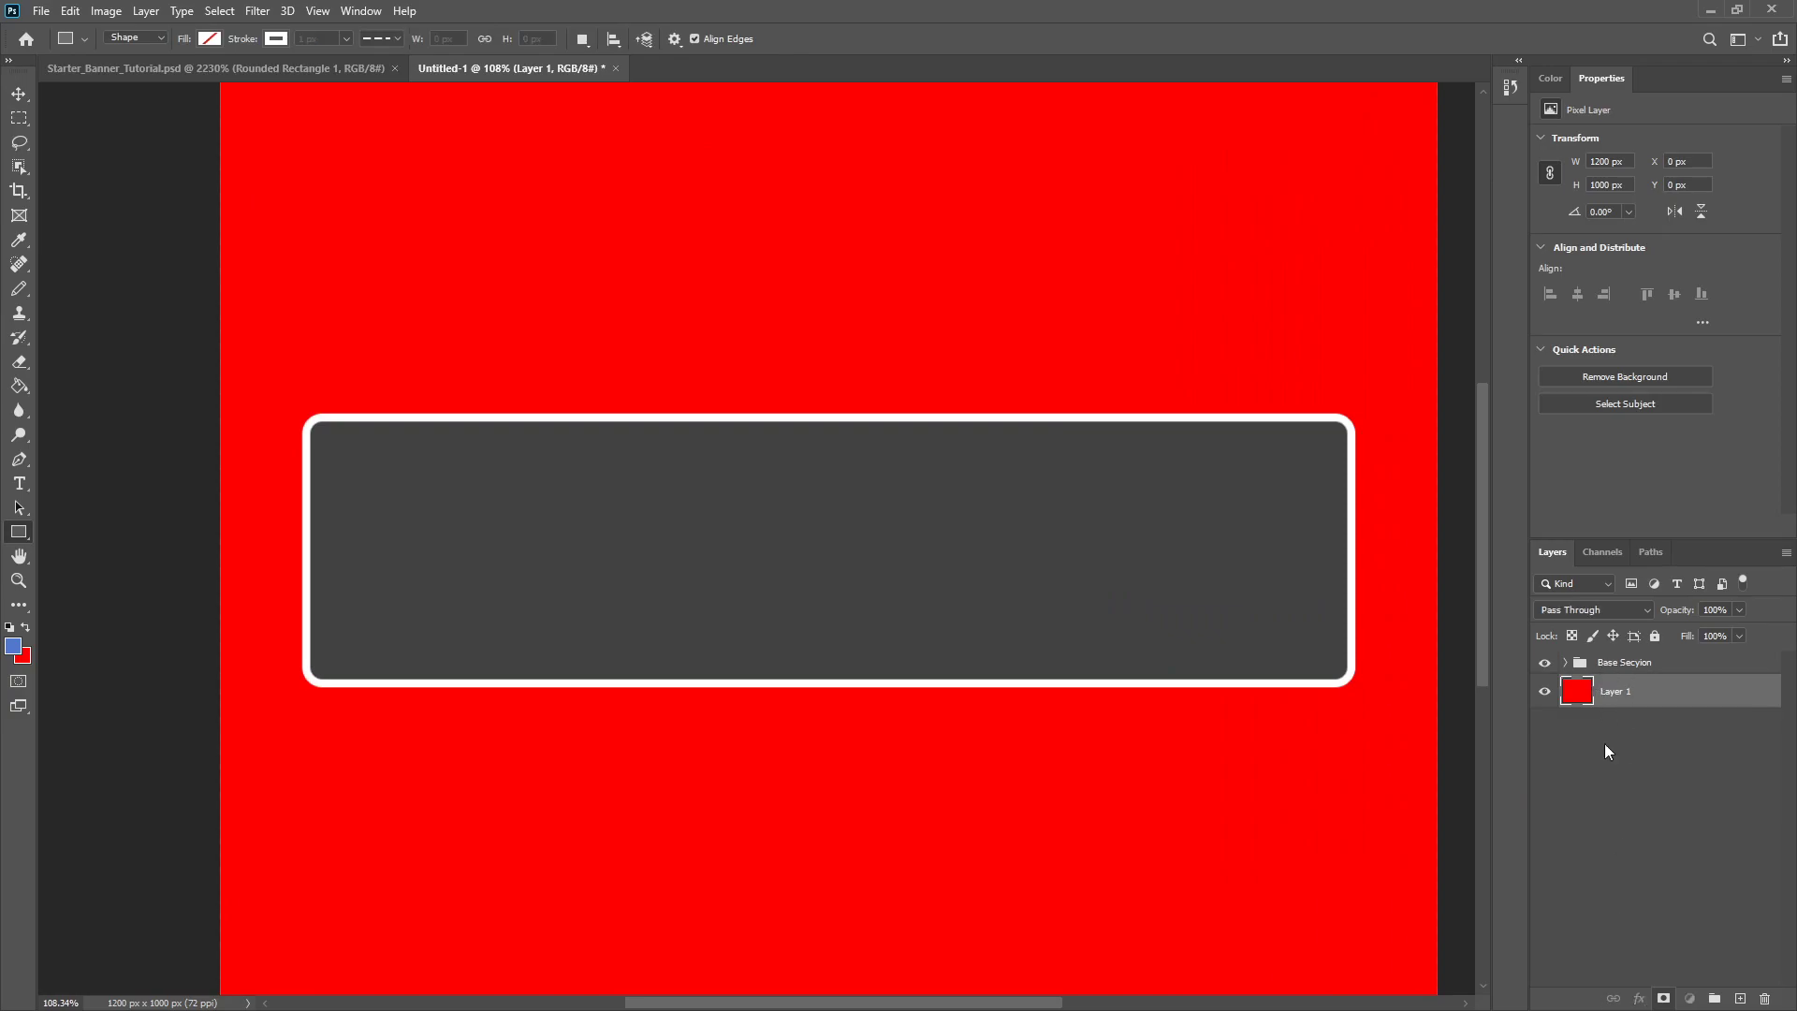
click(1740, 998)
drag(368, 399, 404, 695)
- Remove the rectangle's stroke and fill it with the recently used blue
click(276, 39)
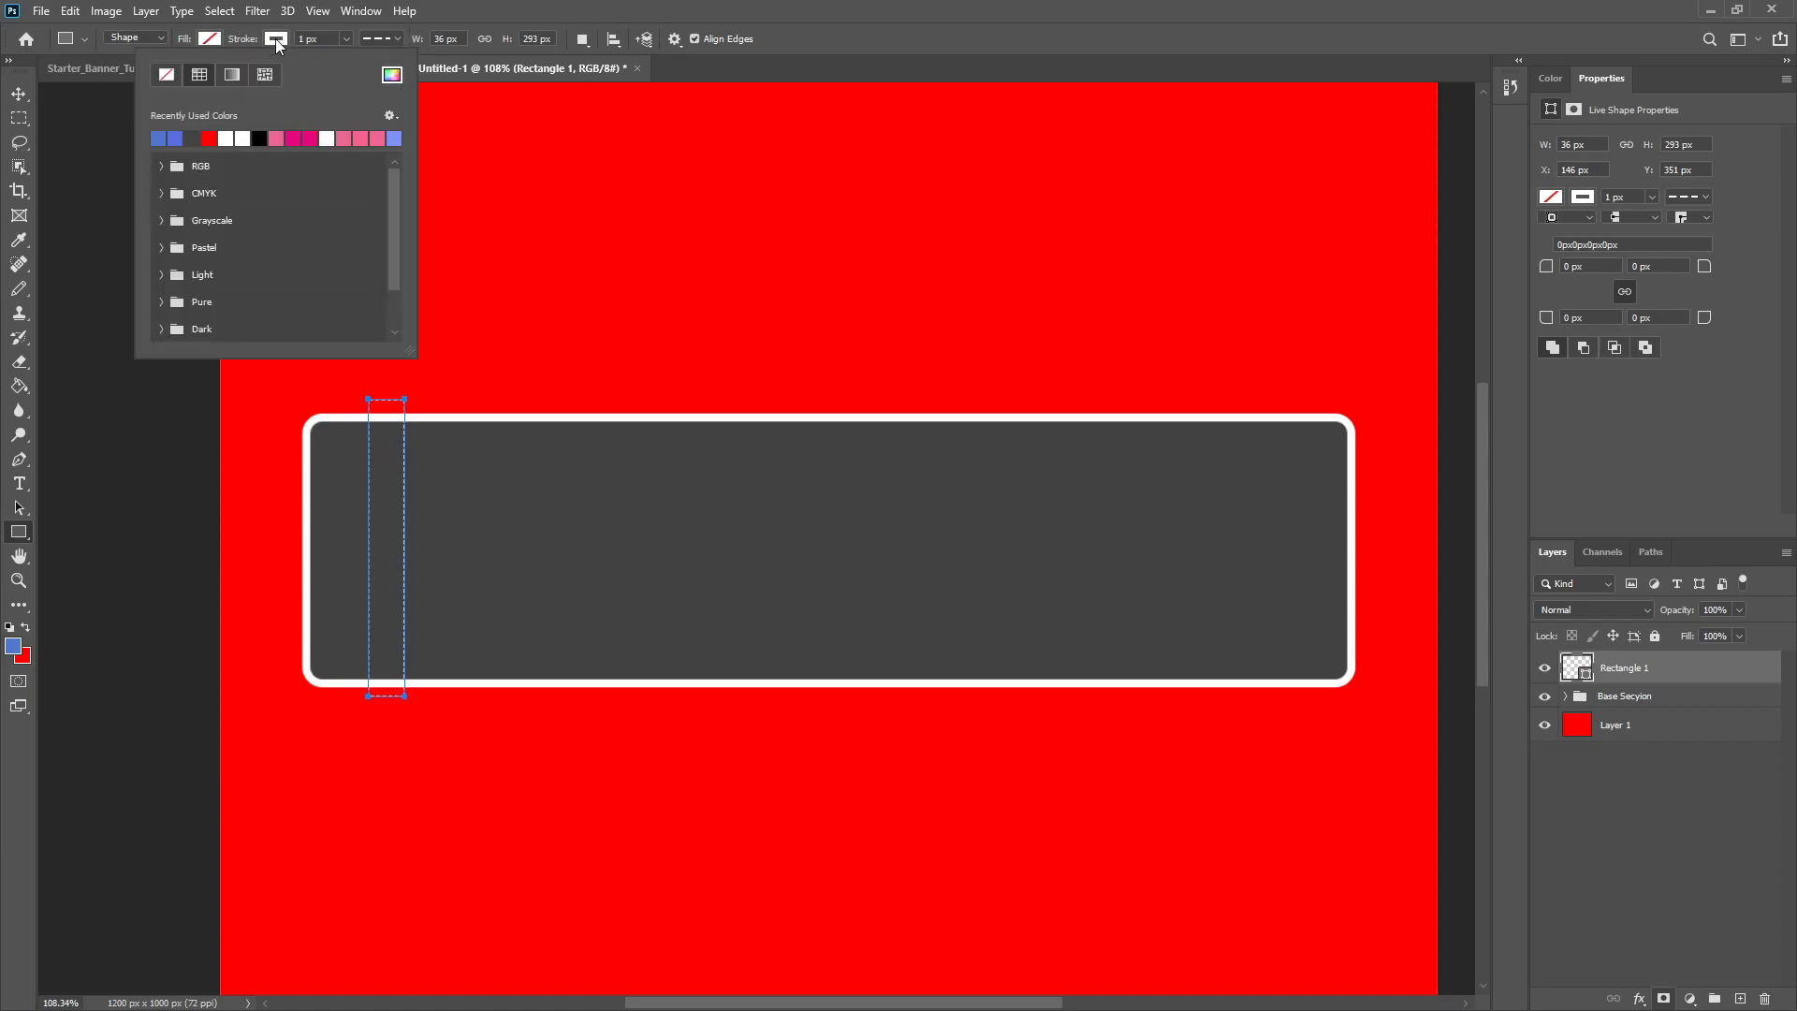
click(165, 75)
click(209, 38)
click(92, 139)
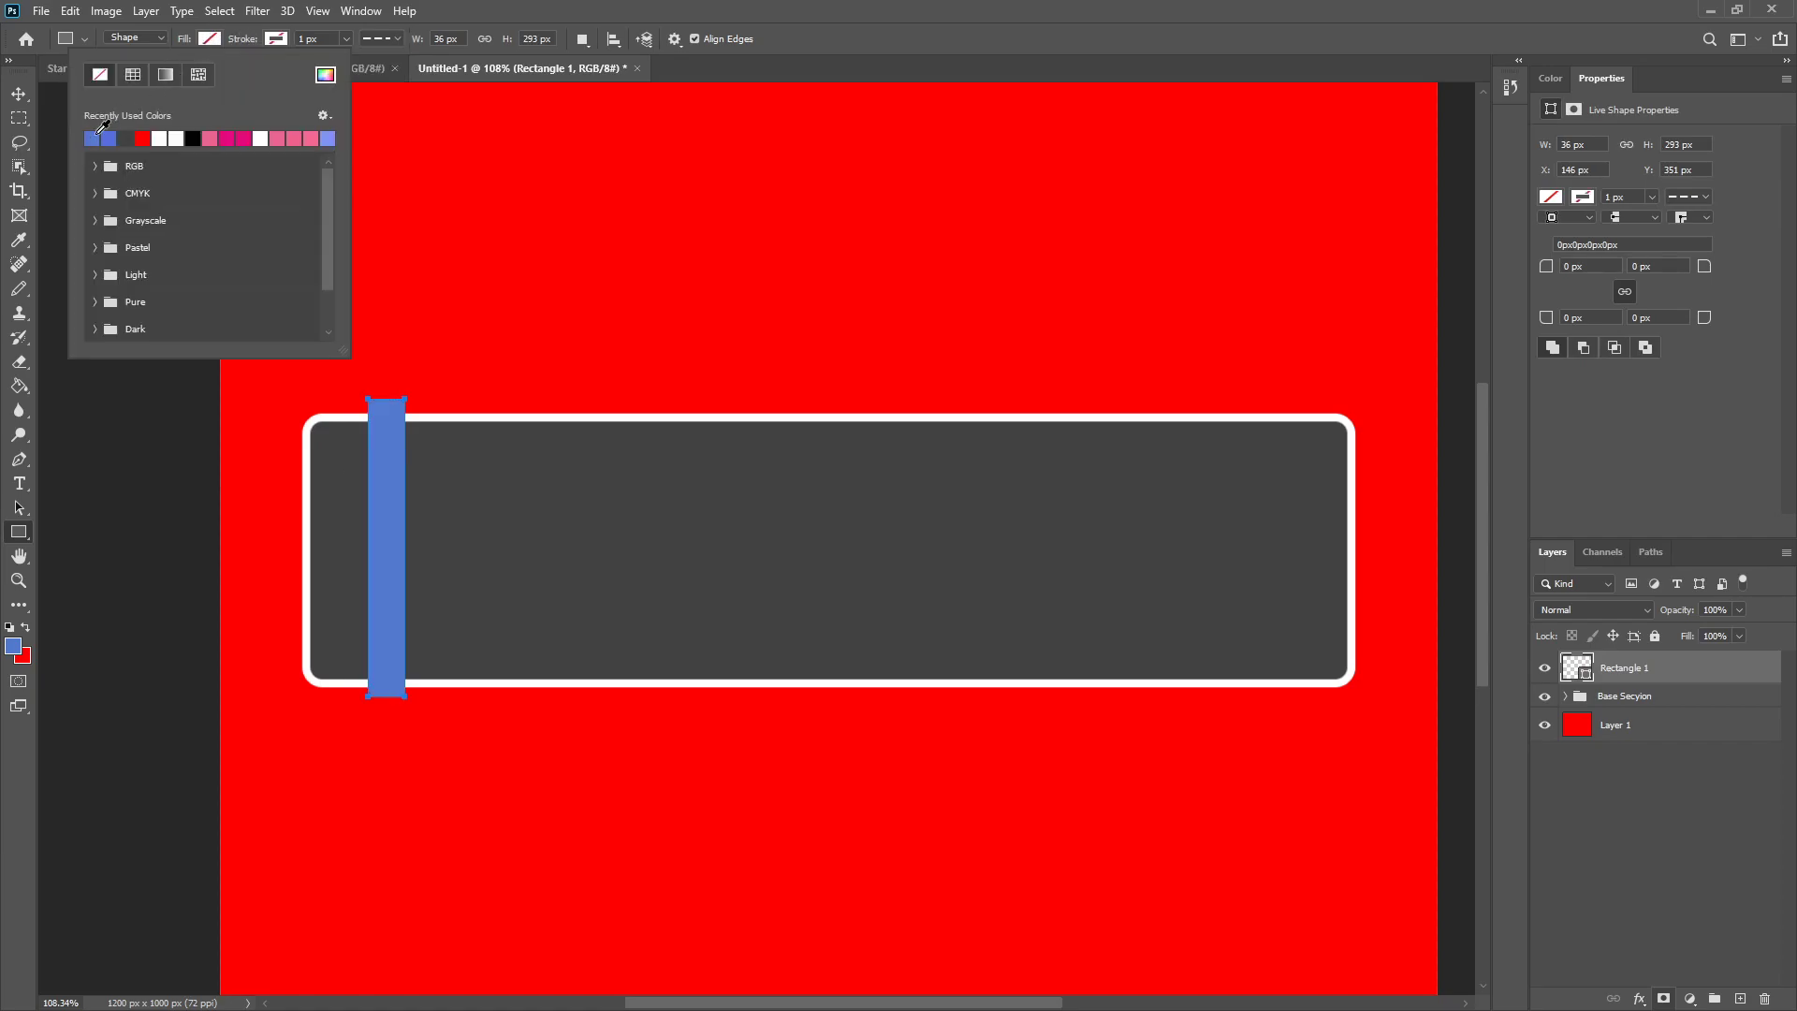
- Stretch the blue ribbon to about 305 px high and position it to overhang the banner's upper and lower edges
click(20, 94)
scroll(333, 499, down, 4)
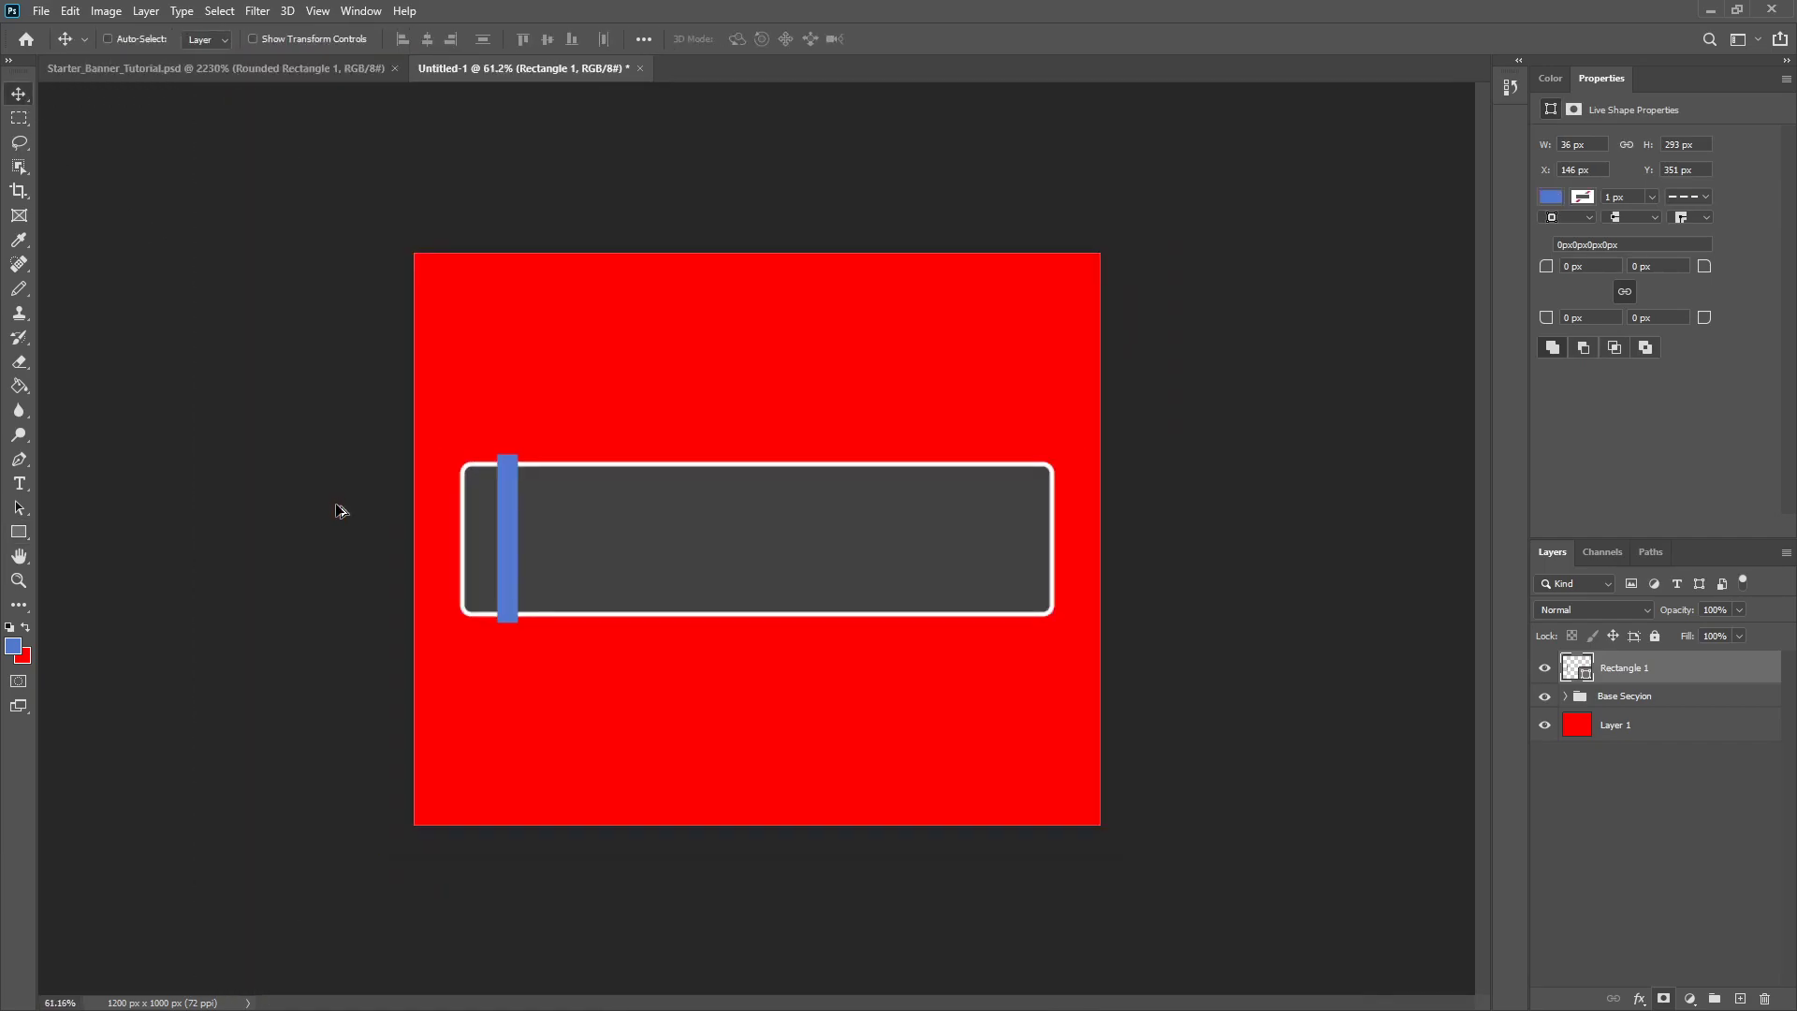
key(ctrl+0)
scroll(353, 547, up, 3)
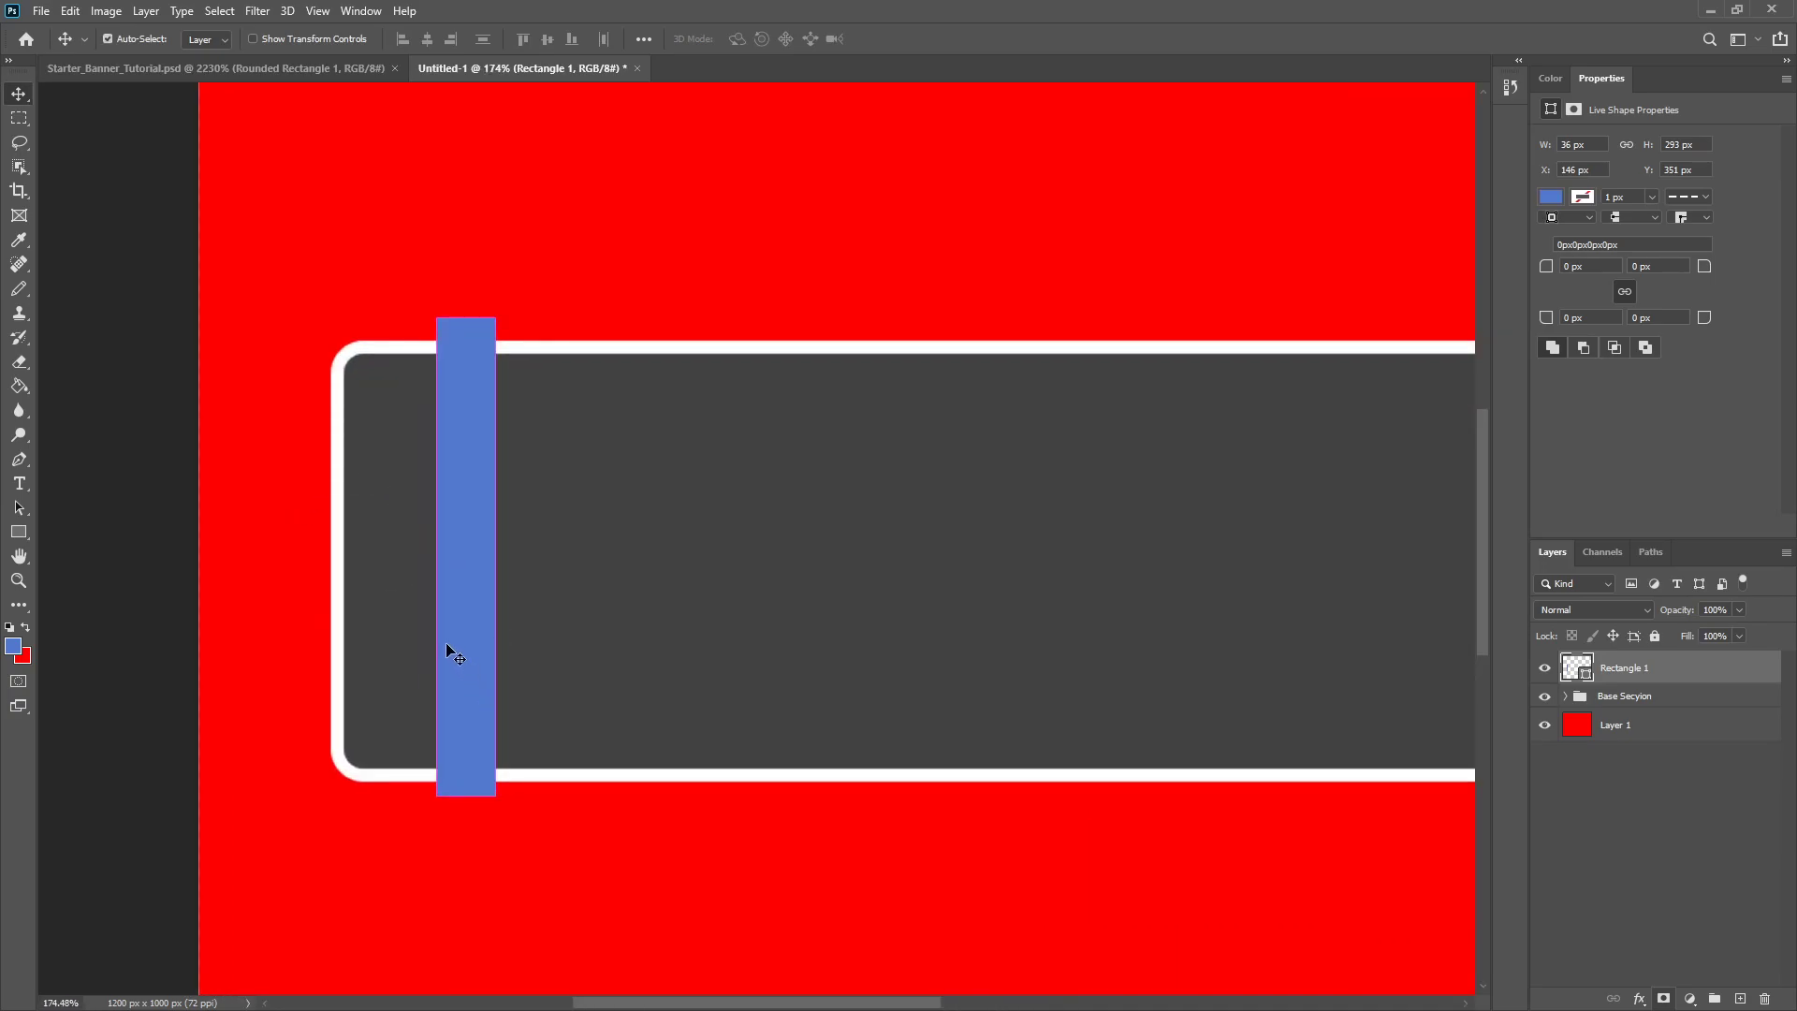
key(ctrl+t)
drag(458, 795, 461, 820)
click(927, 38)
drag(464, 582, 464, 564)
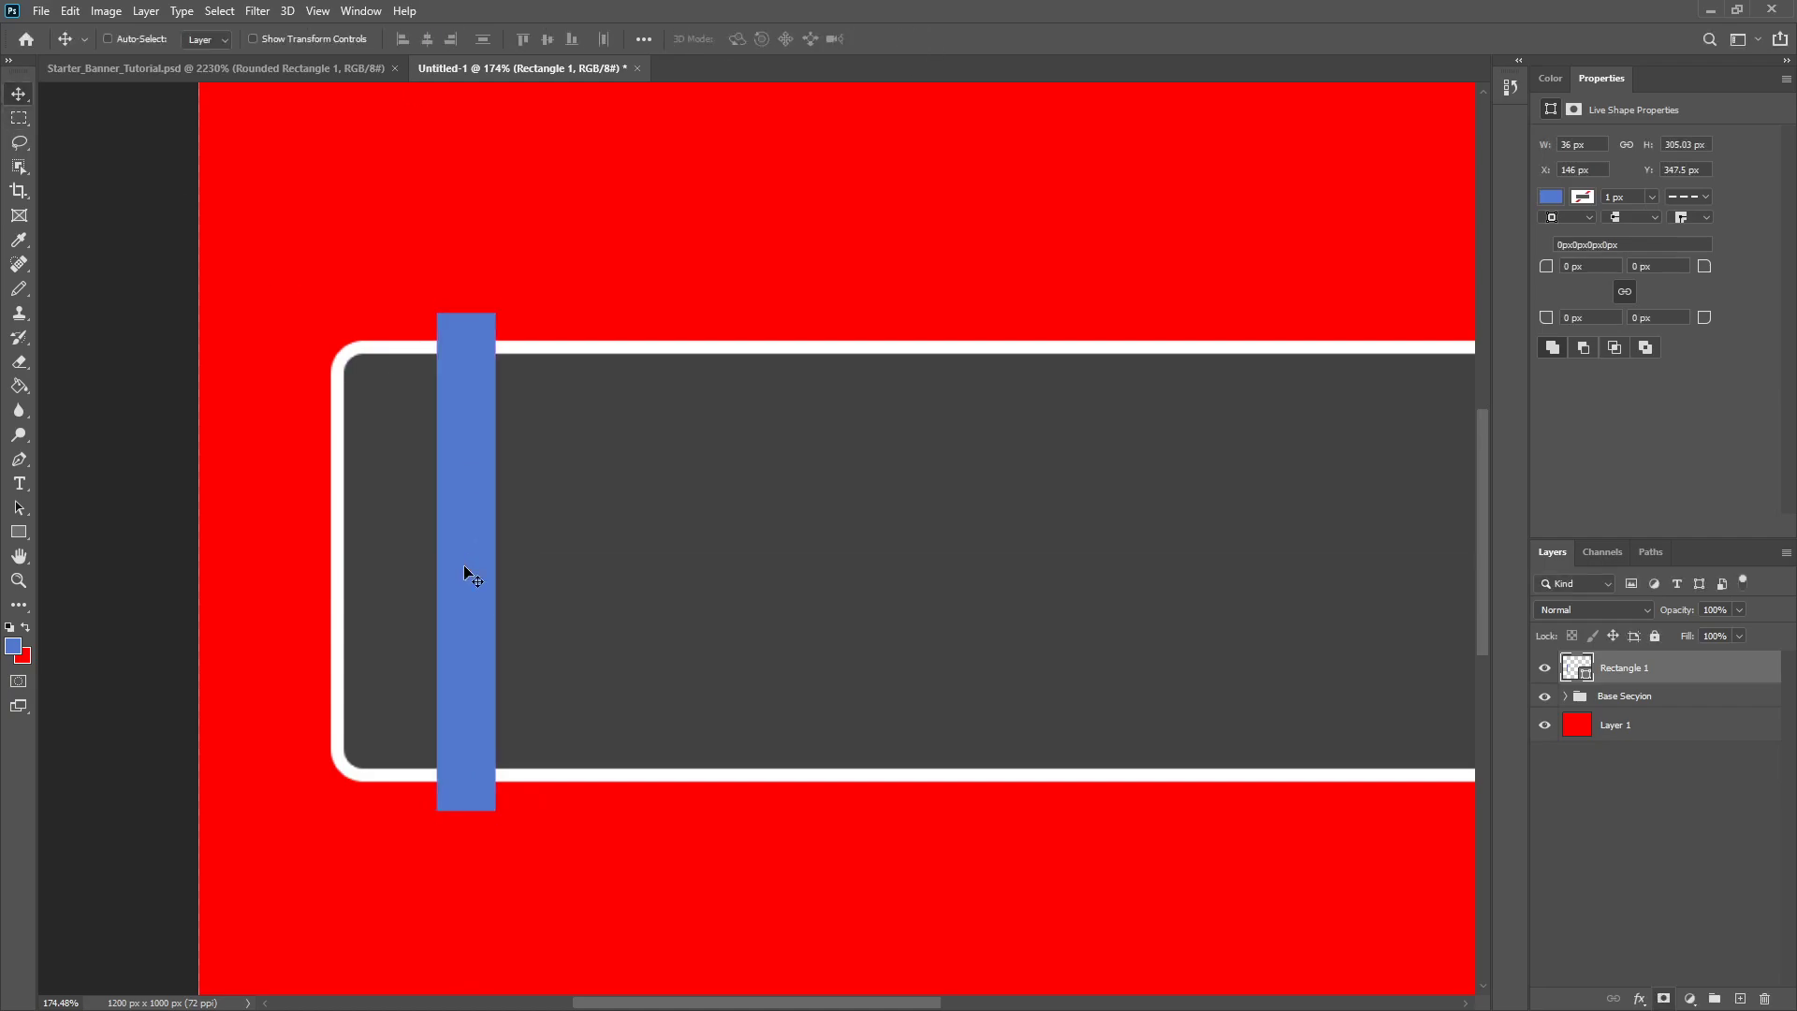
scroll(404, 523, down, 5)
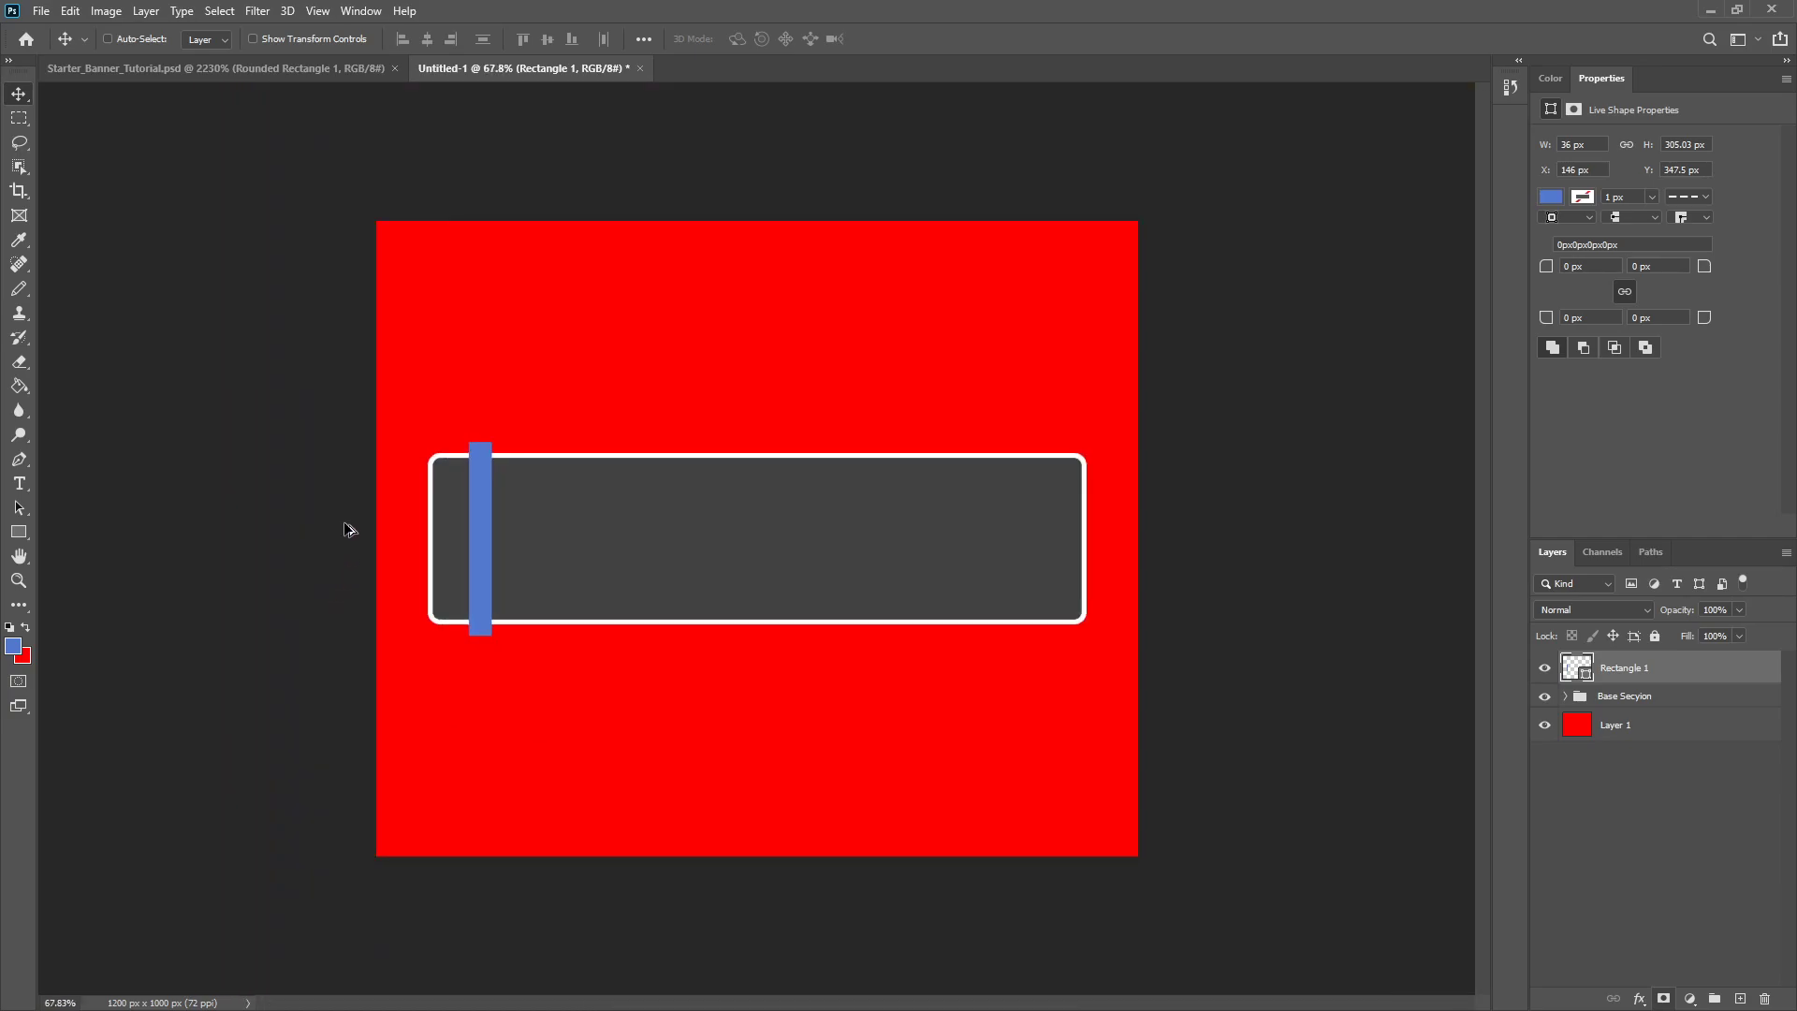
- Sample the ribbon's blue as the foreground colour and darken it to #405d9e
scroll(403, 481, up, 5)
key(x)
click(13, 645)
click(432, 445)
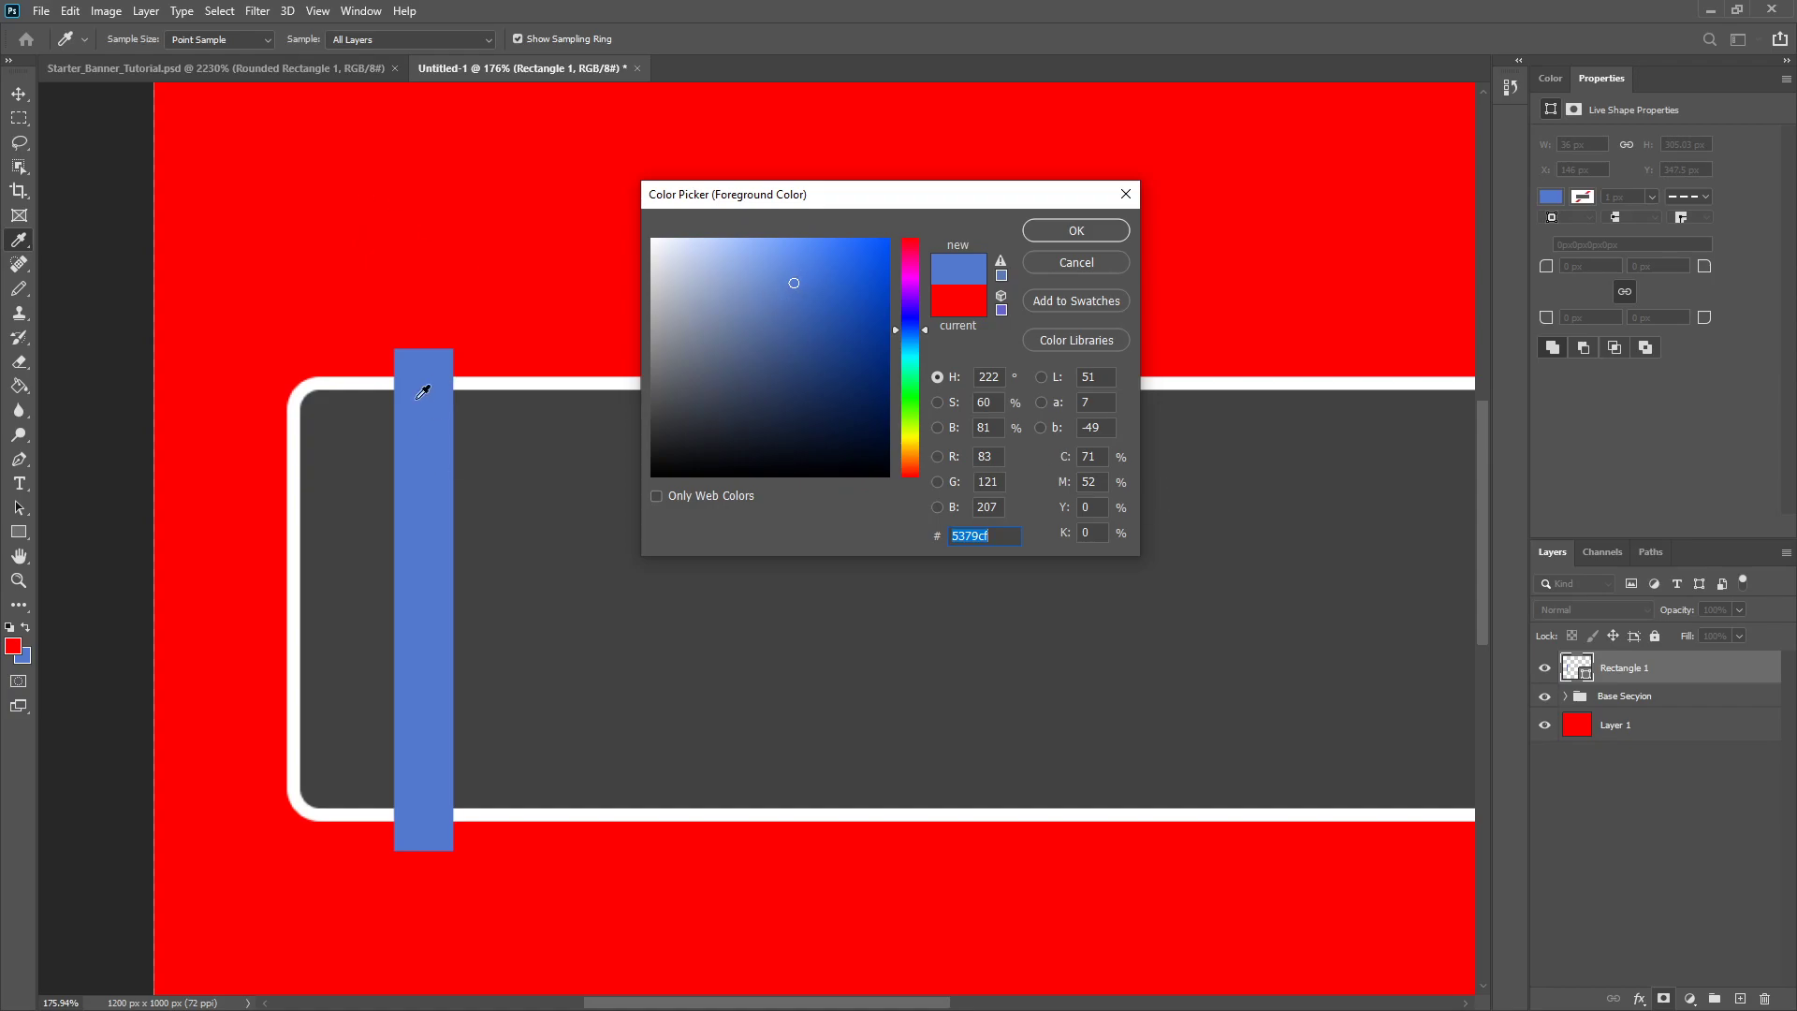
click(794, 315)
drag(794, 315, 793, 328)
click(1062, 230)
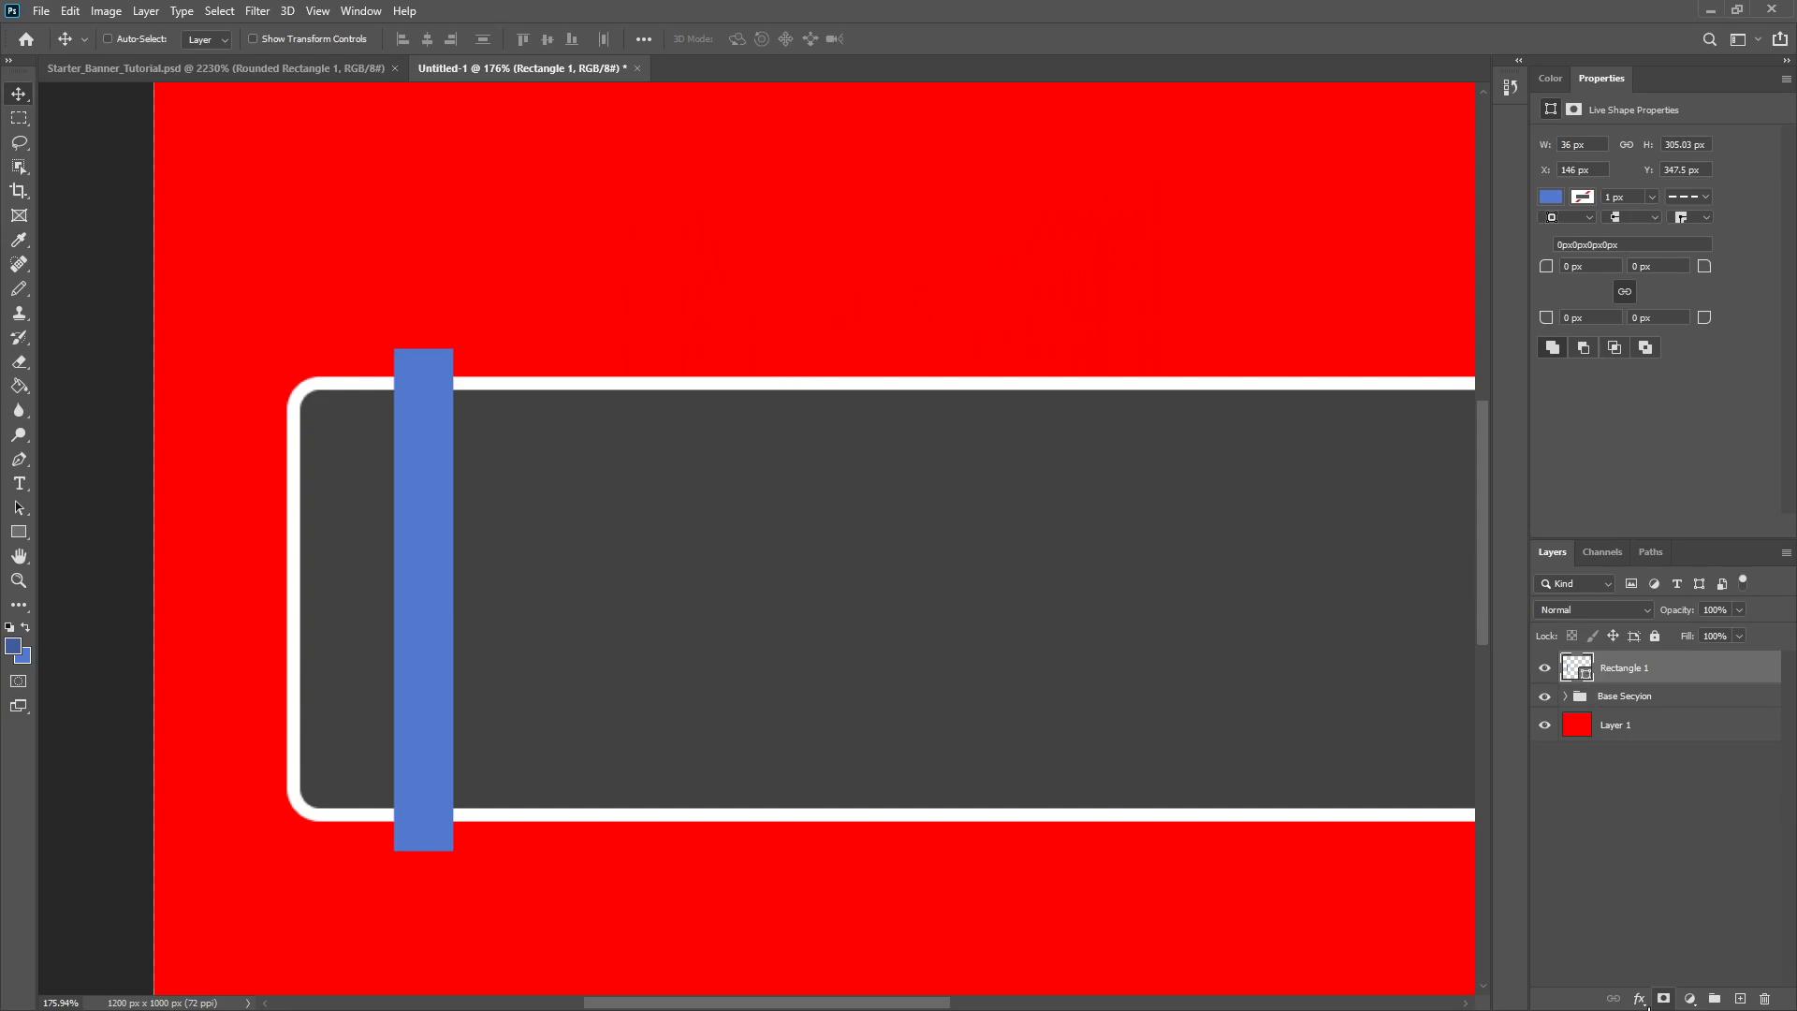
- On a new layer, draw a closed triangular path about 17 x 17 px with the Pen tool between the ribbon's top-left corner and the banner's upper edge
click(1740, 998)
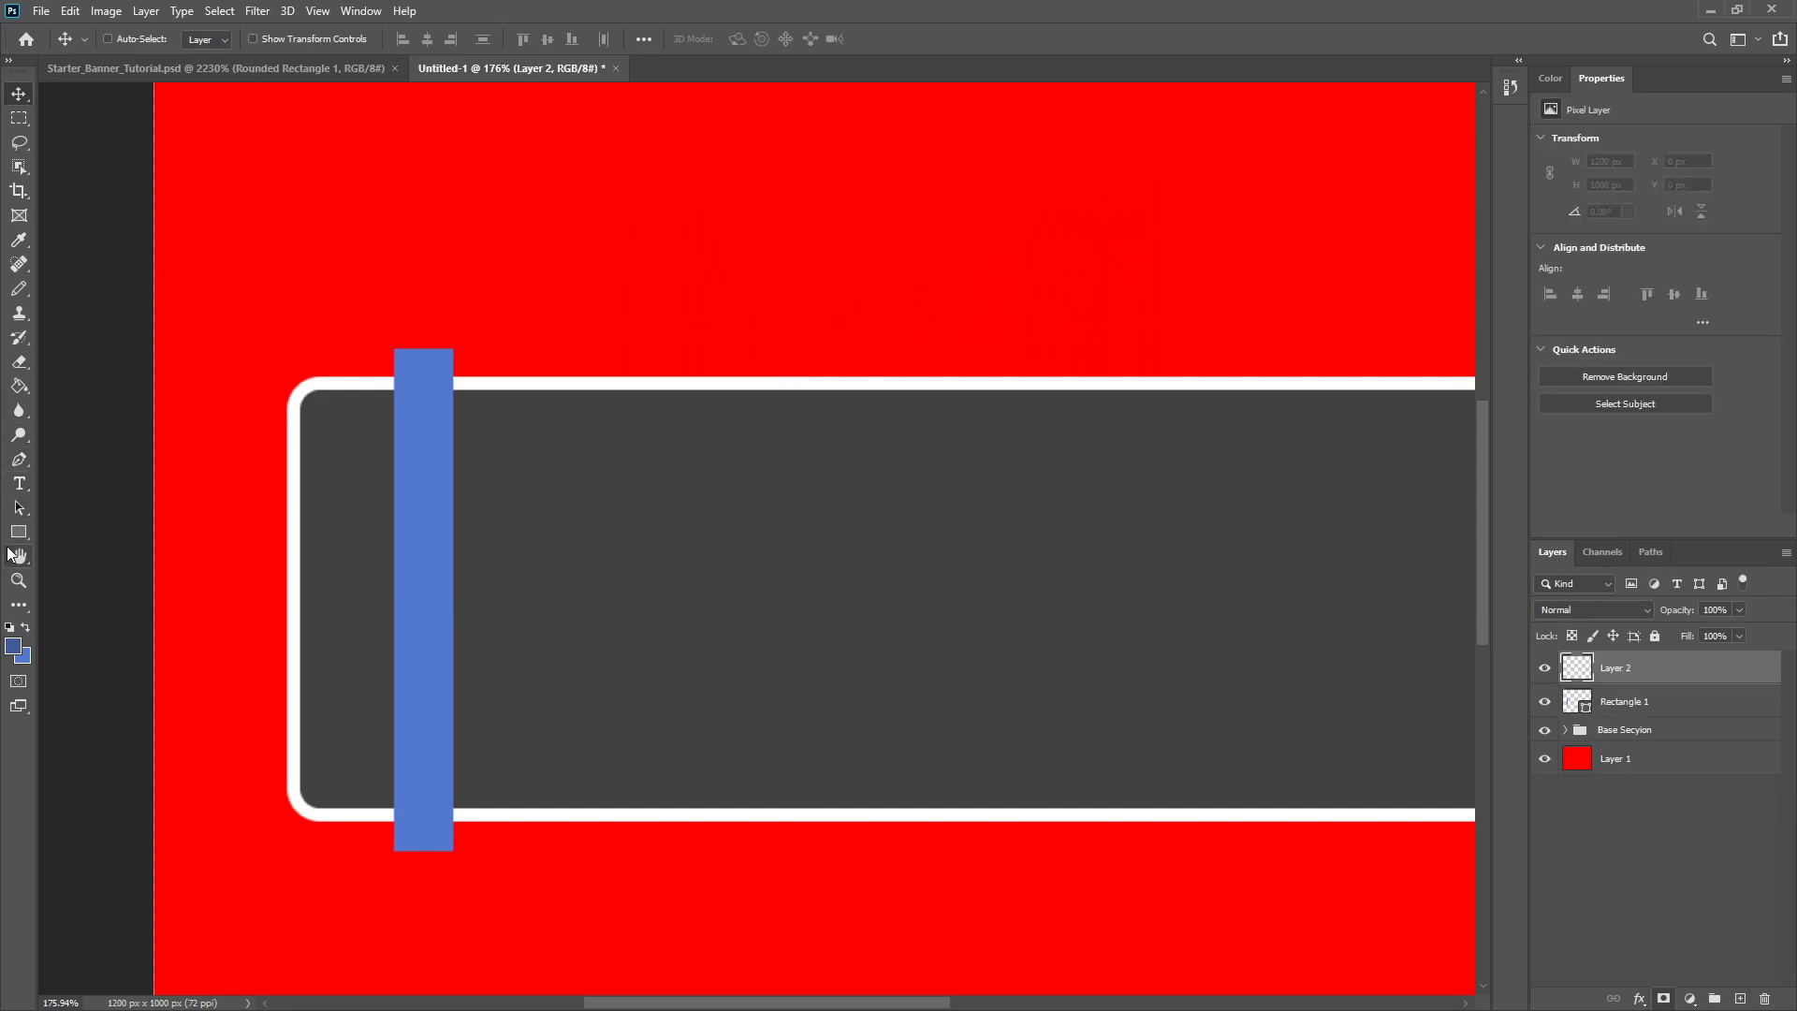
click(19, 459)
scroll(341, 313, up, 8)
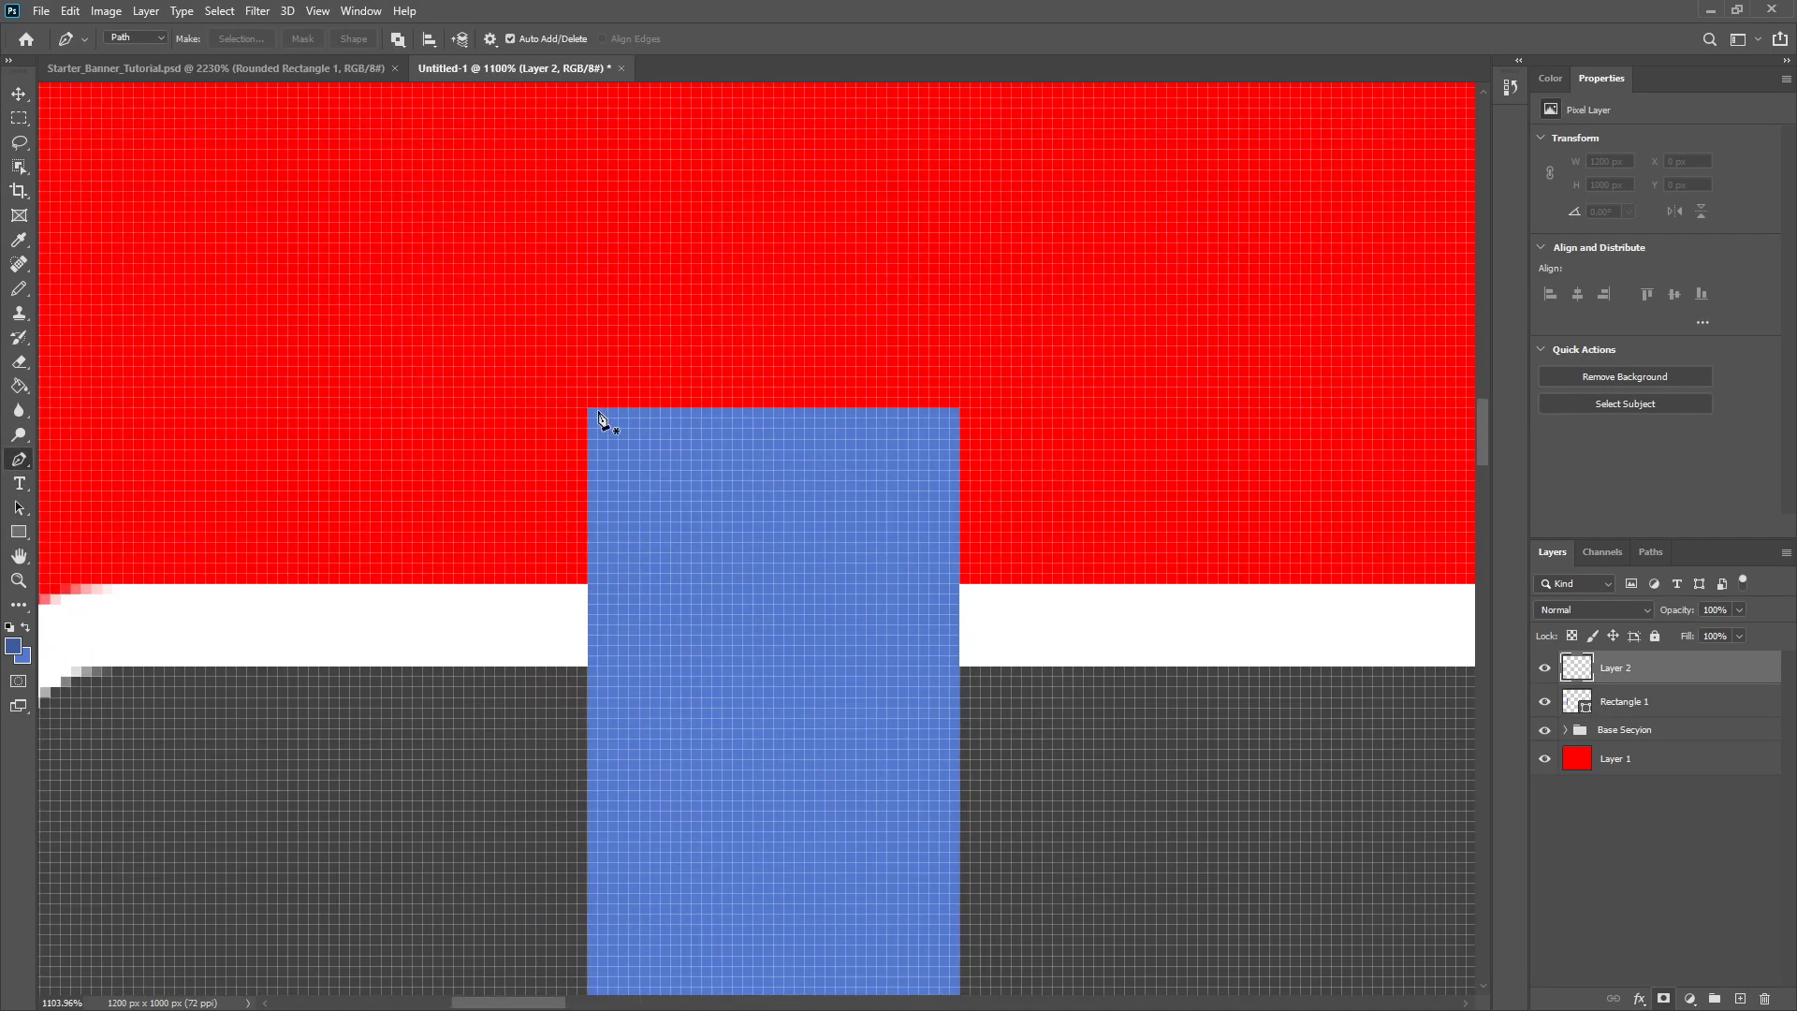
click(588, 408)
key(ctrl+z)
scroll(581, 416, up, 3)
click(591, 402)
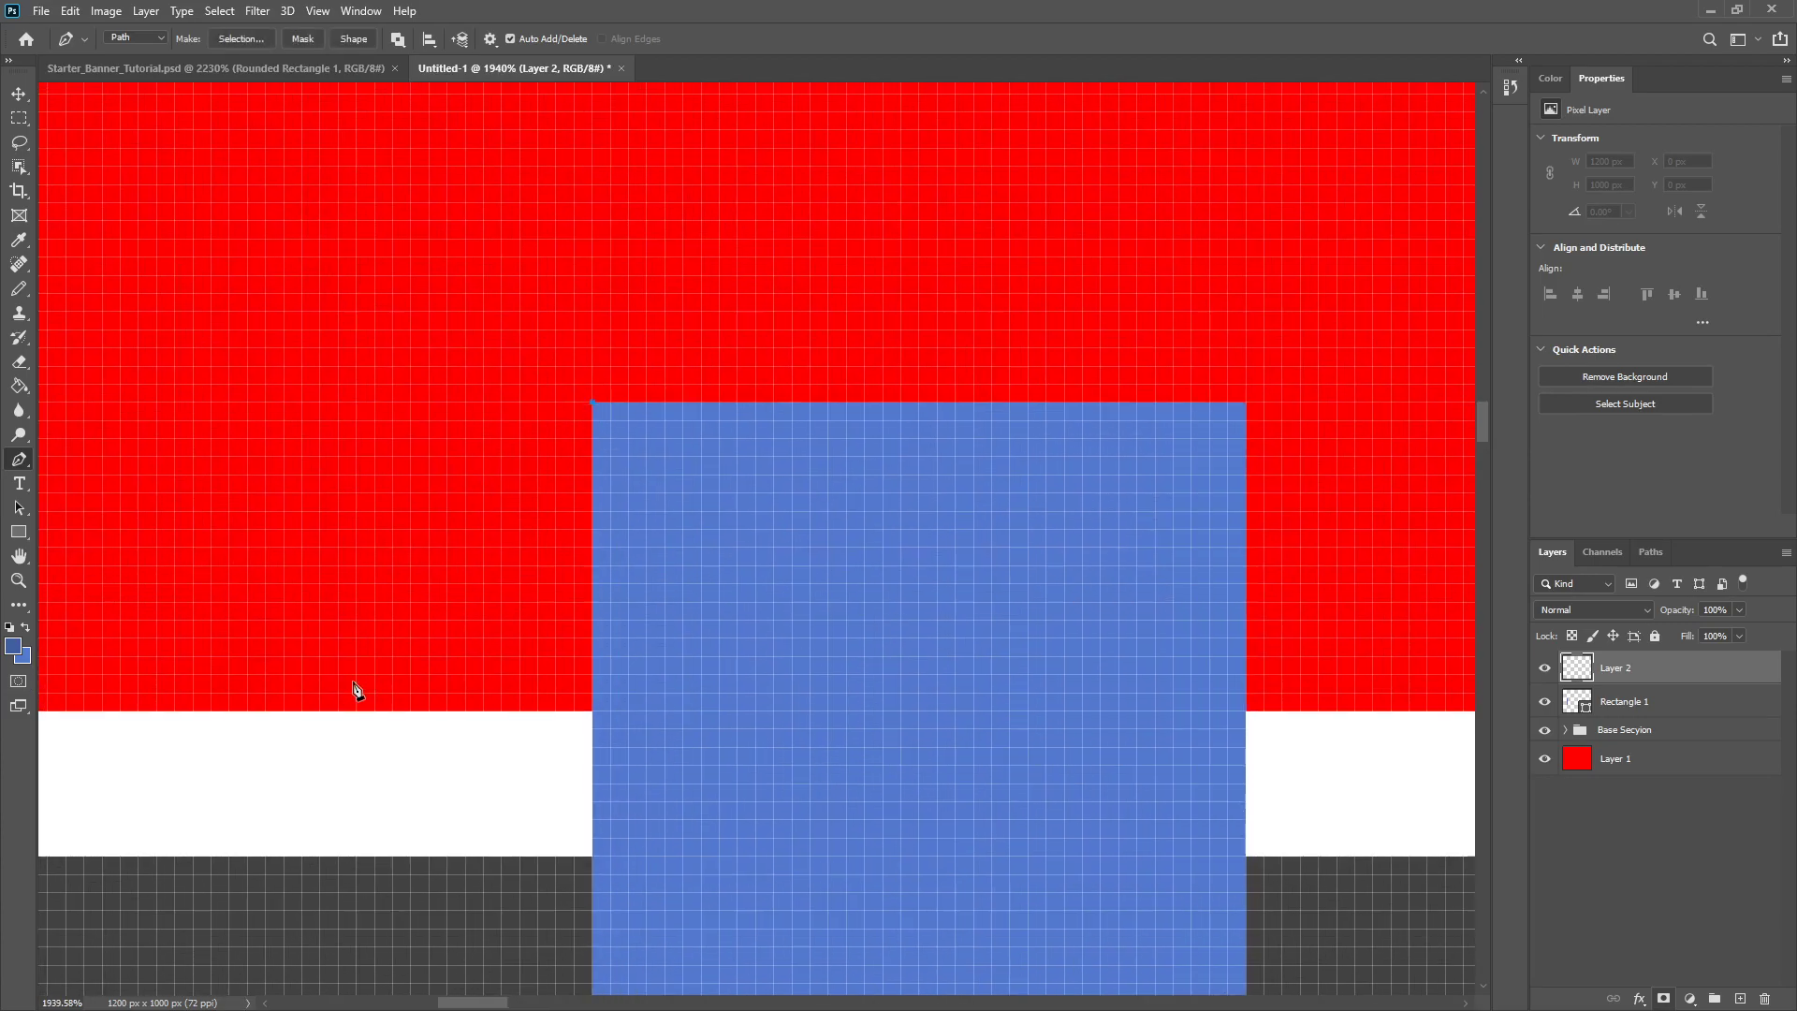
click(357, 639)
key(ctrl+z)
shift+click(157, 721)
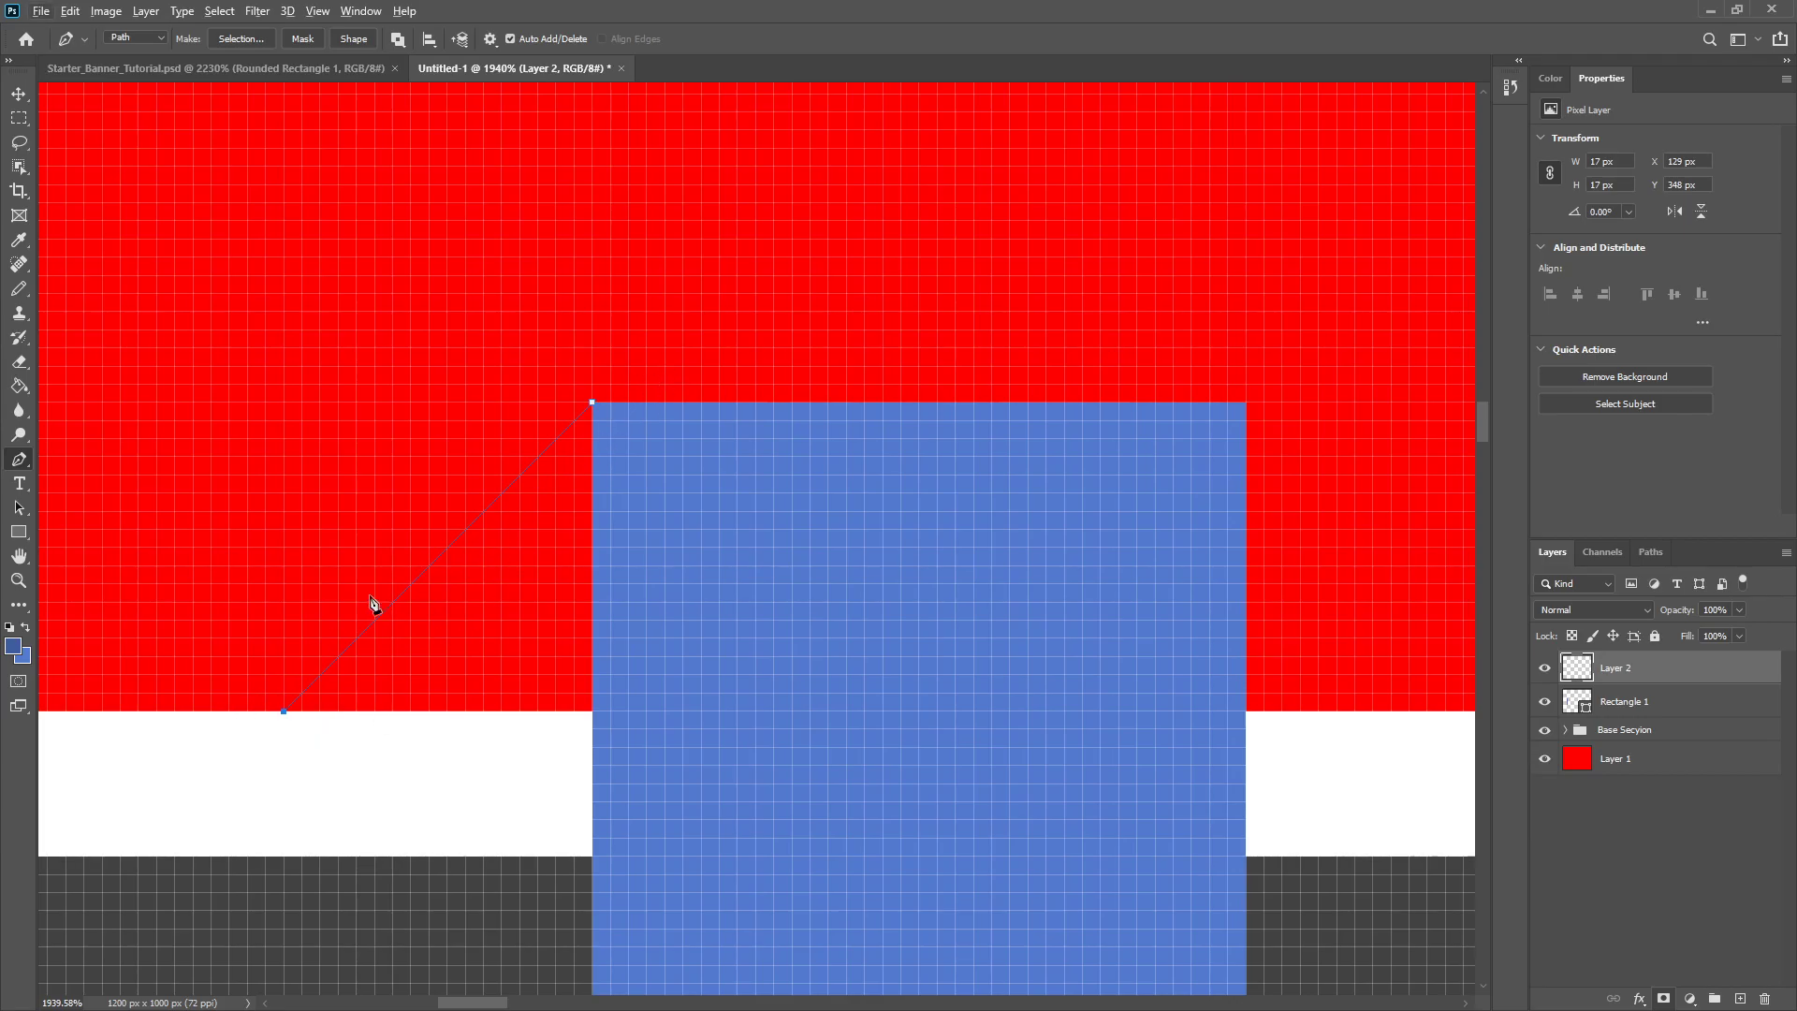
click(592, 711)
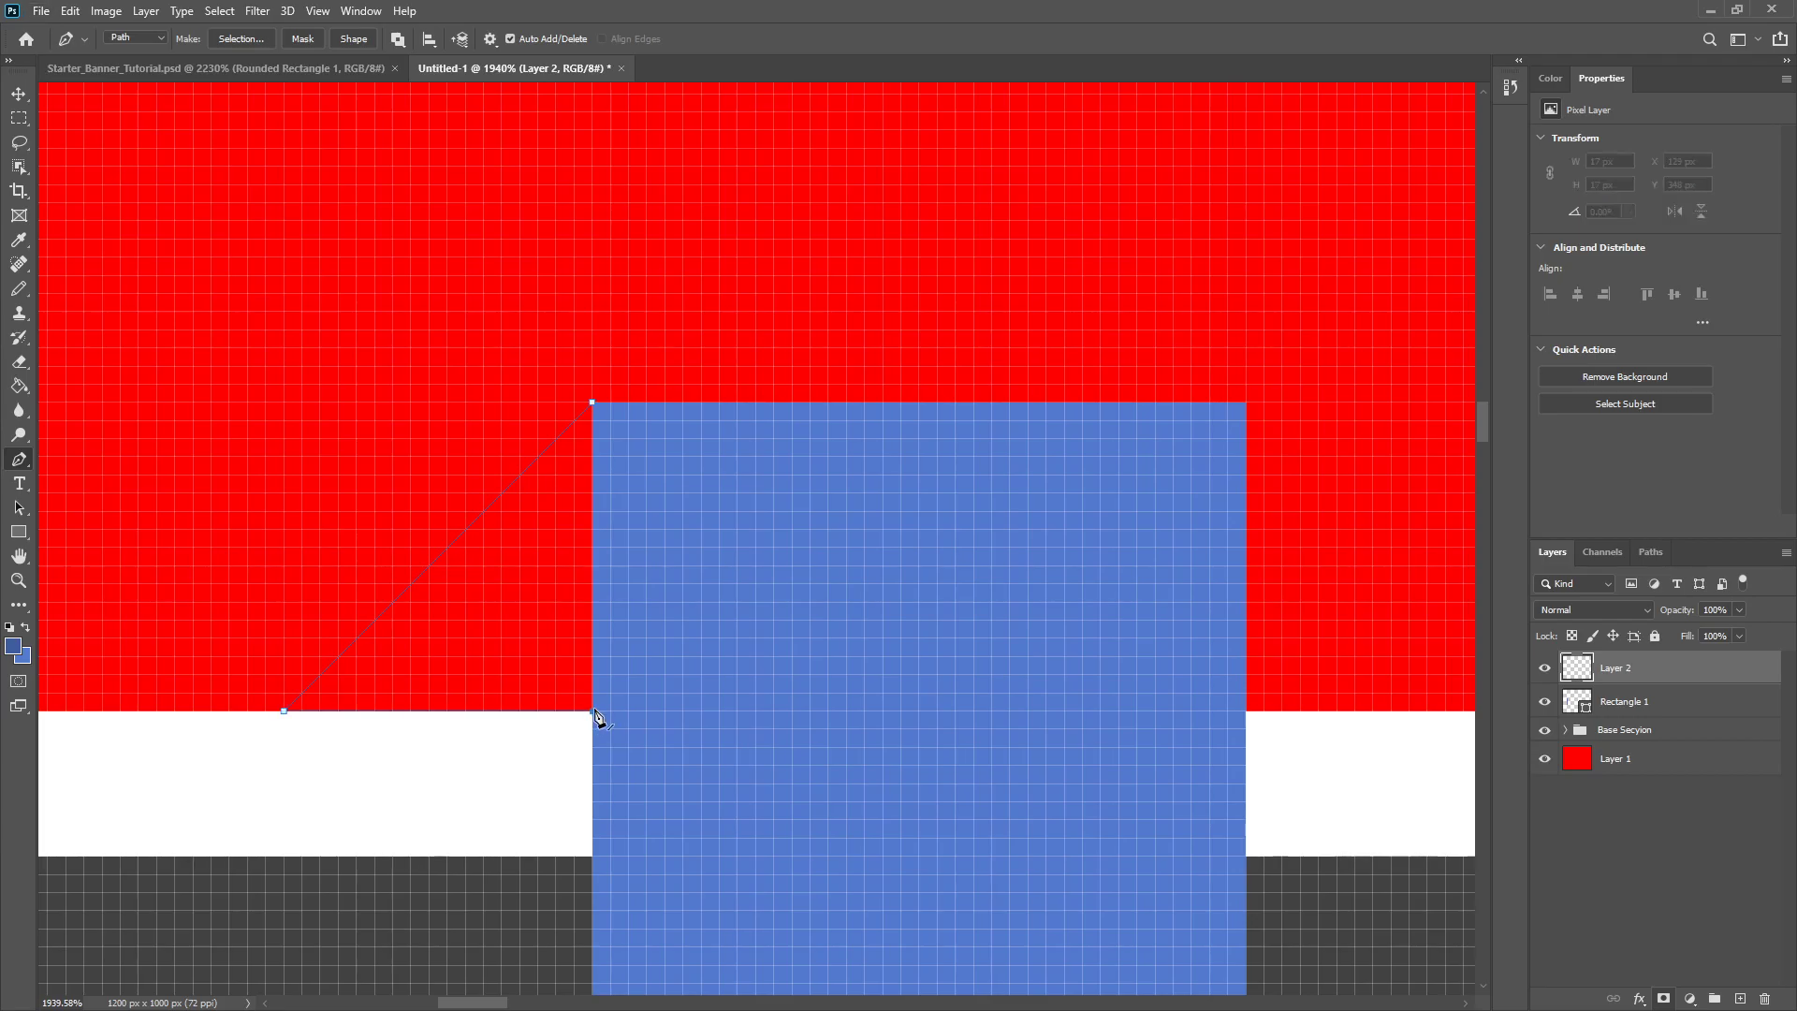
click(591, 402)
- Convert the triangular path to a selection with 0 px feather, fill it with dark blue #405d9e, and deselect
right_click(535, 527)
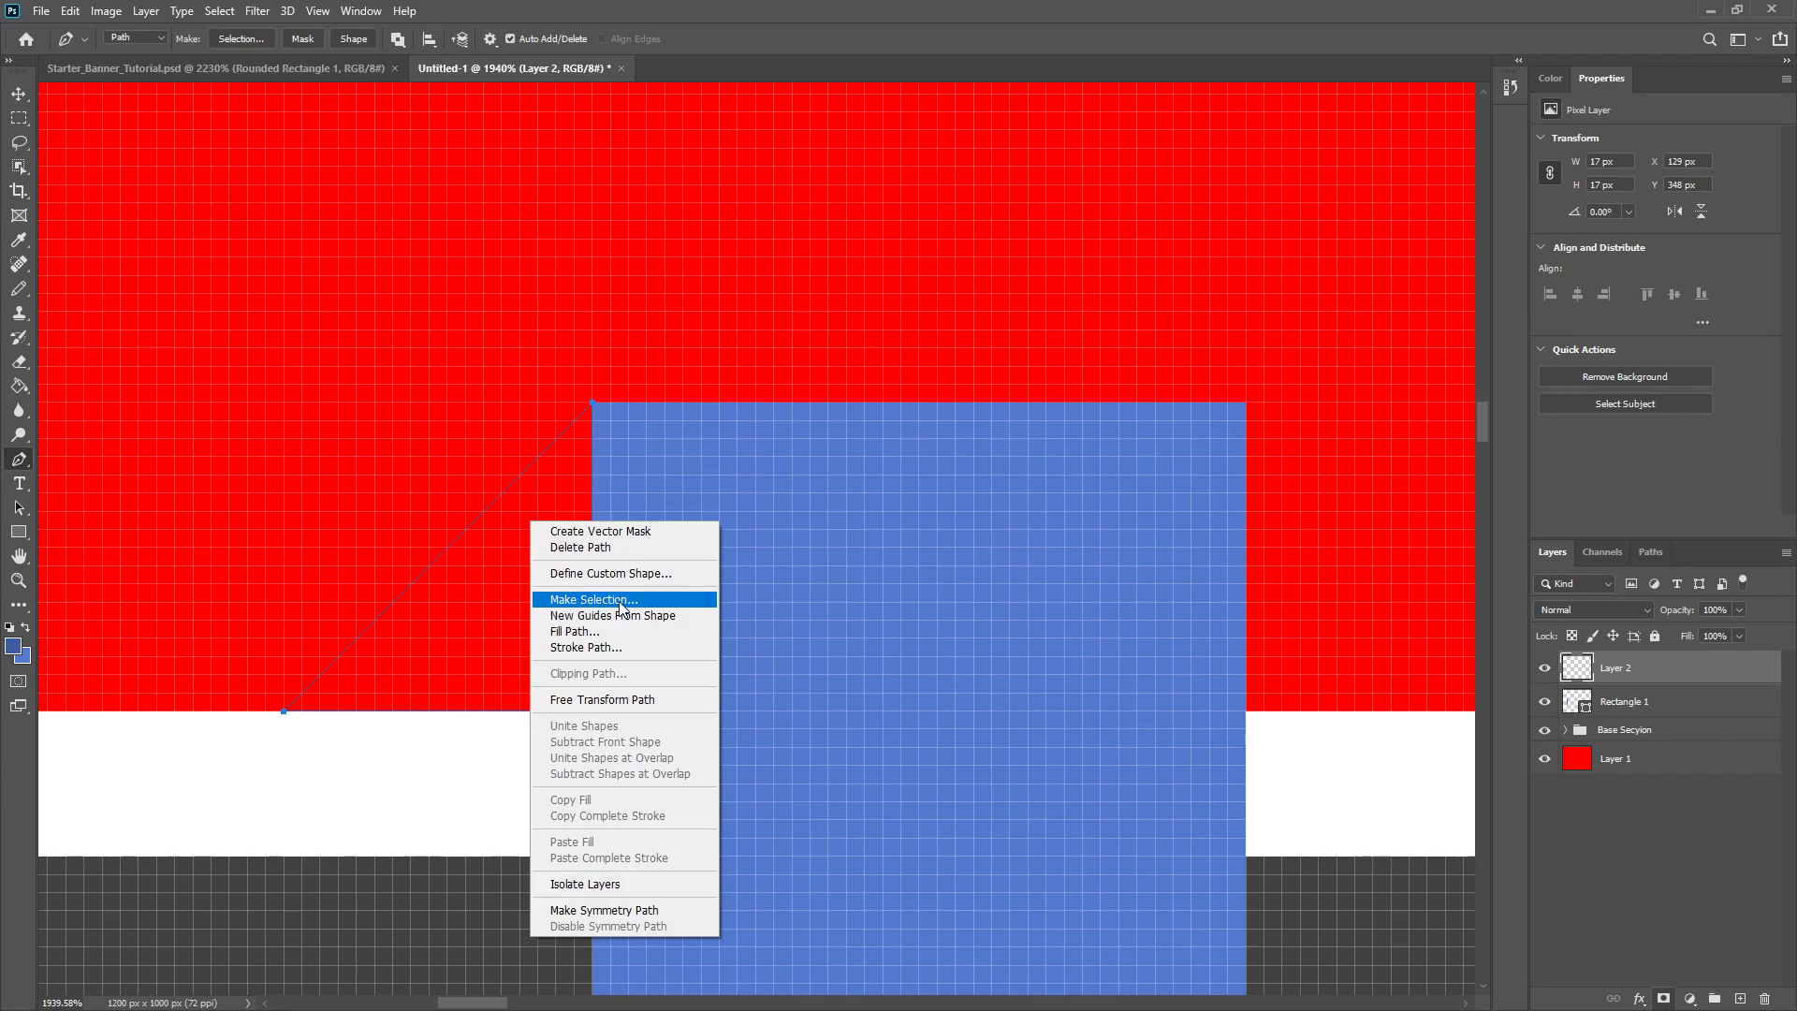
click(594, 598)
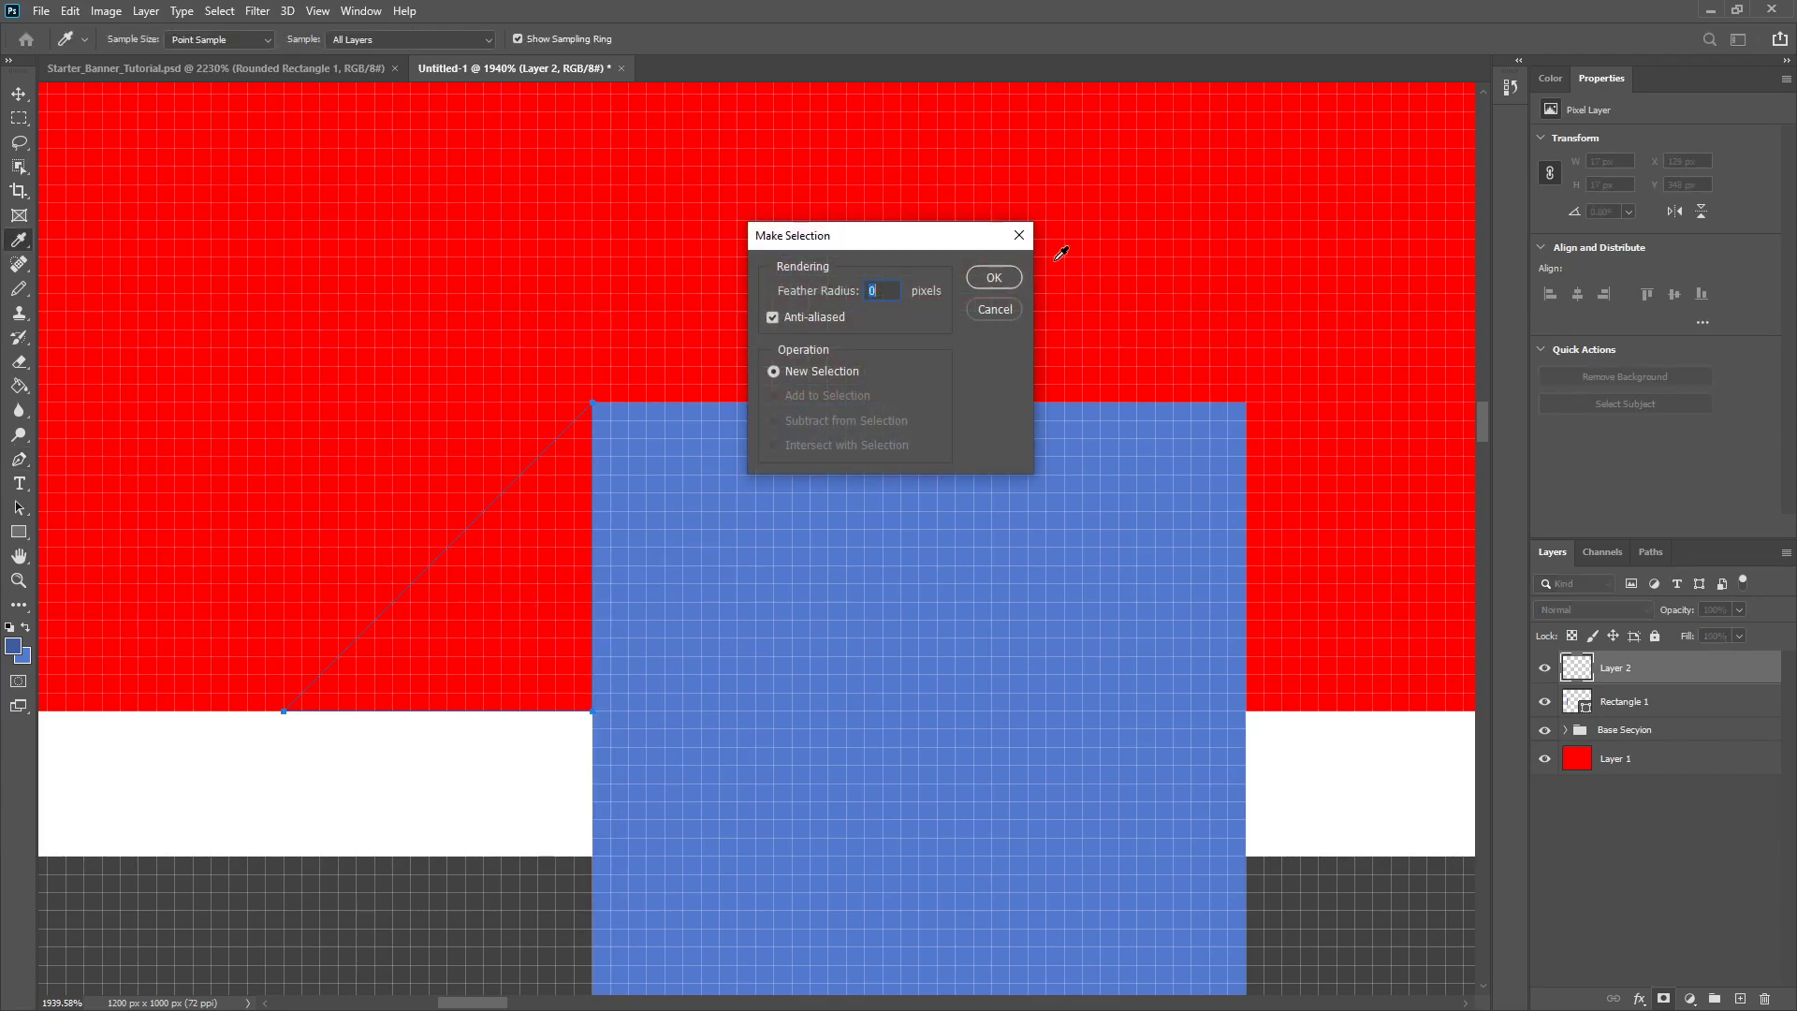
click(1005, 282)
key(shift+F5)
click(690, 241)
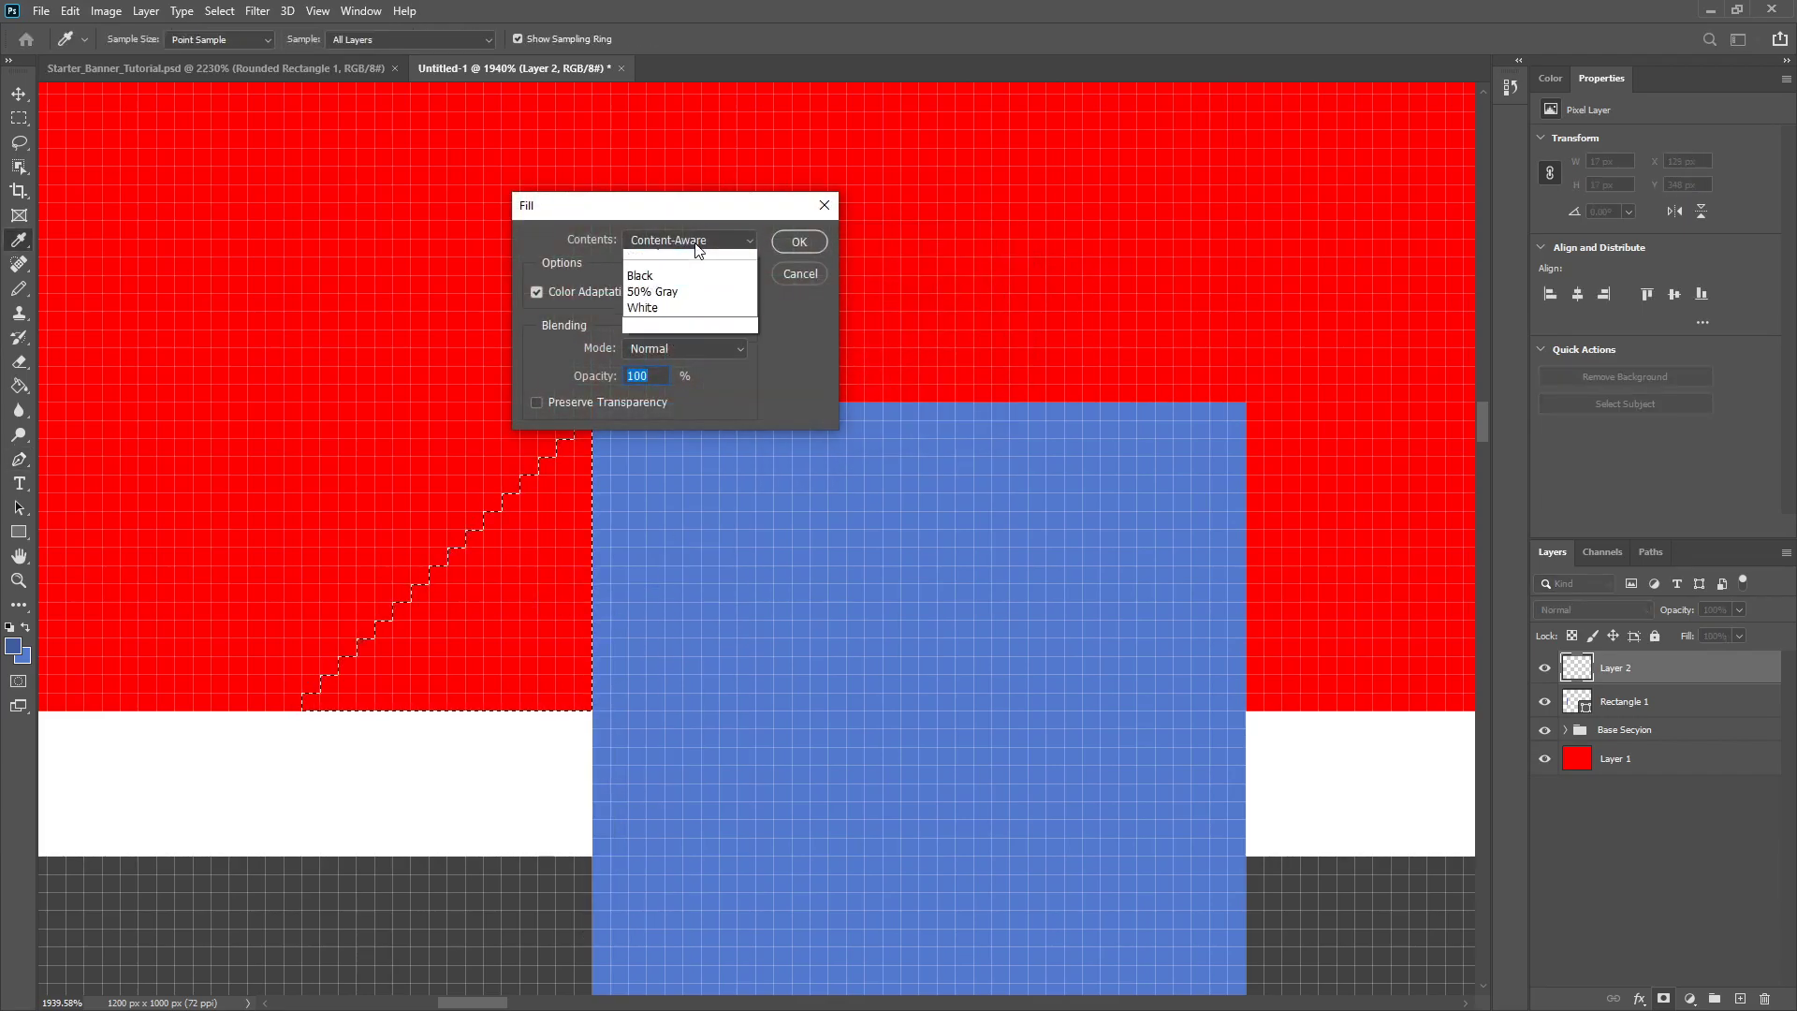
click(655, 287)
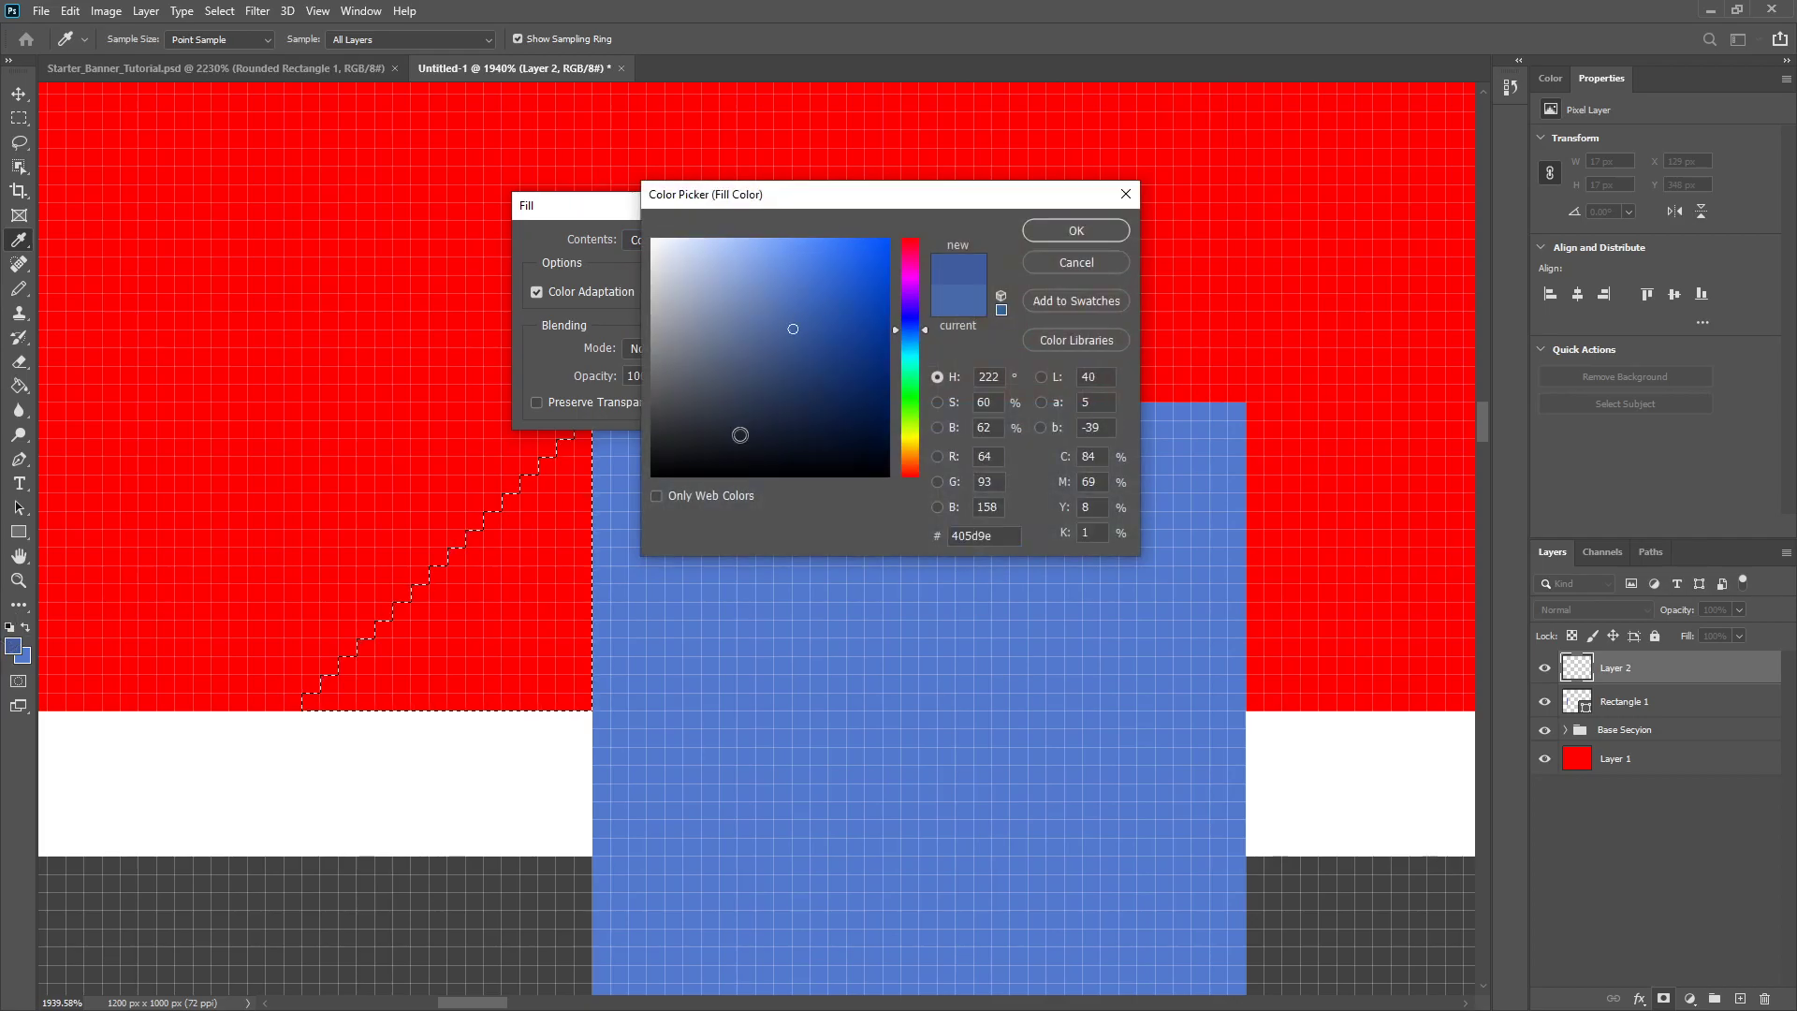
click(1075, 231)
click(820, 244)
key(p)
click(17, 119)
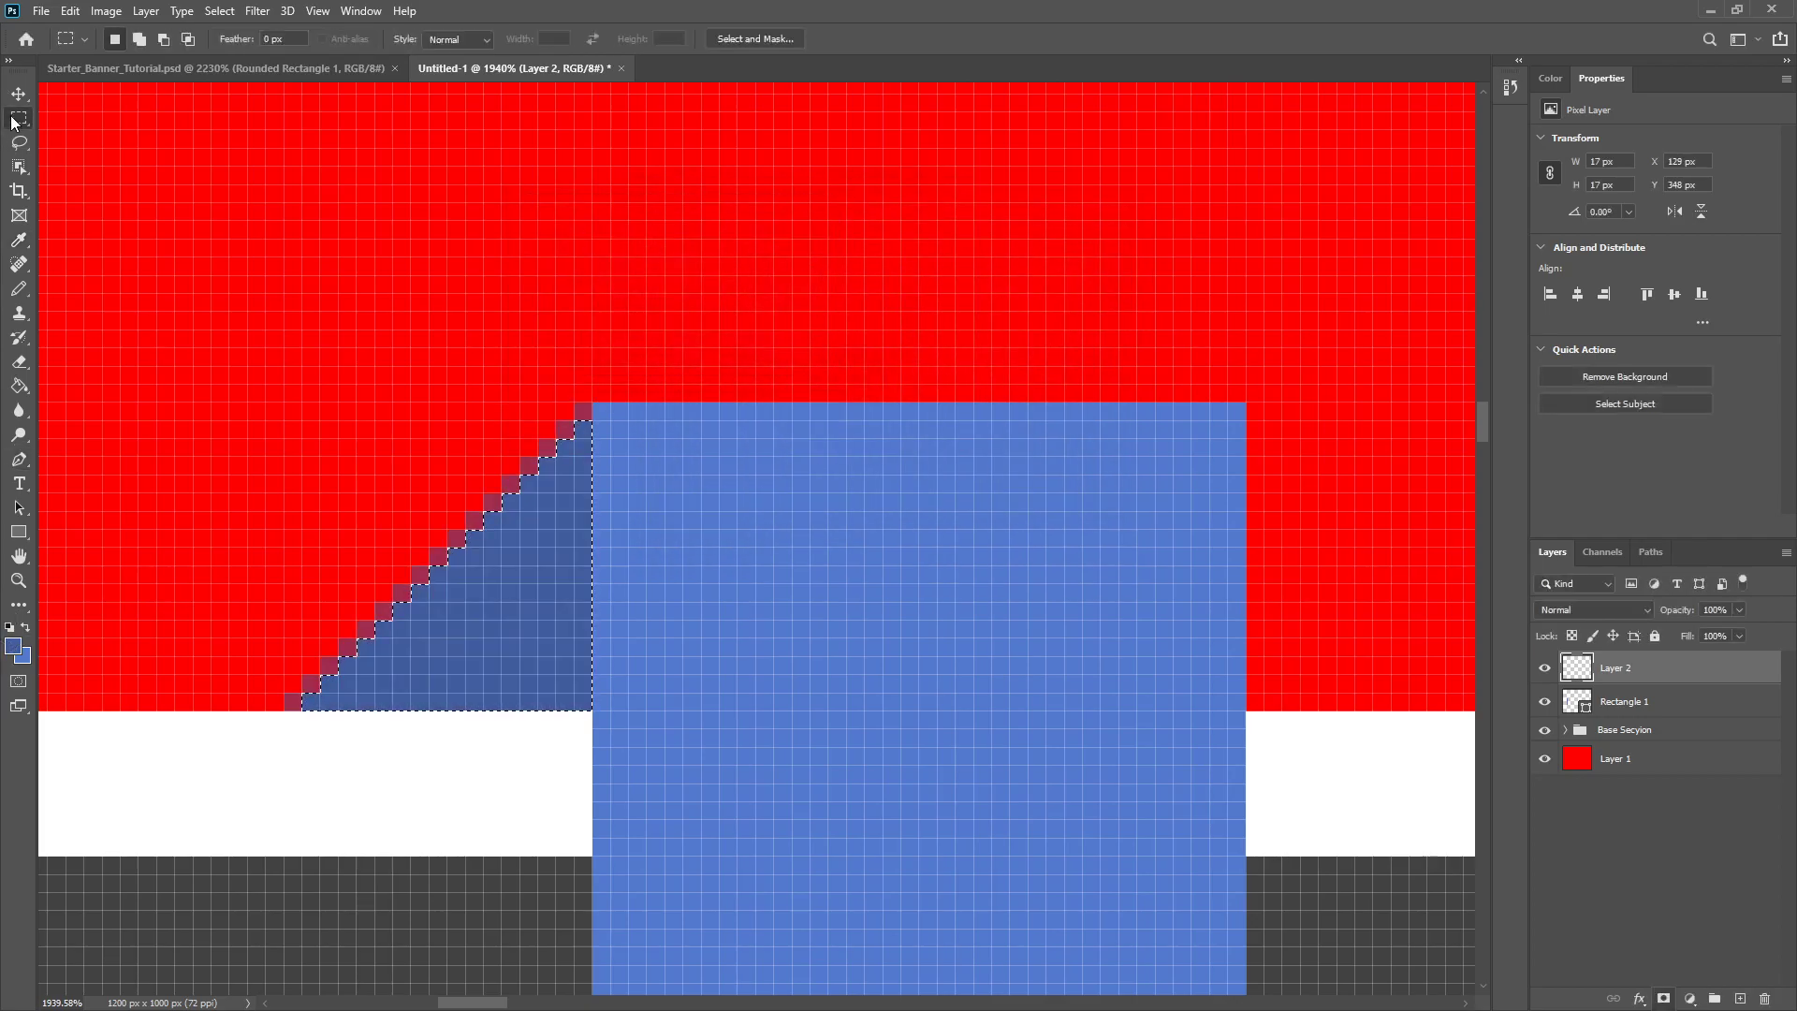
right_click(554, 526)
click(601, 539)
scroll(736, 684, down, 3)
scroll(814, 718, down, 5)
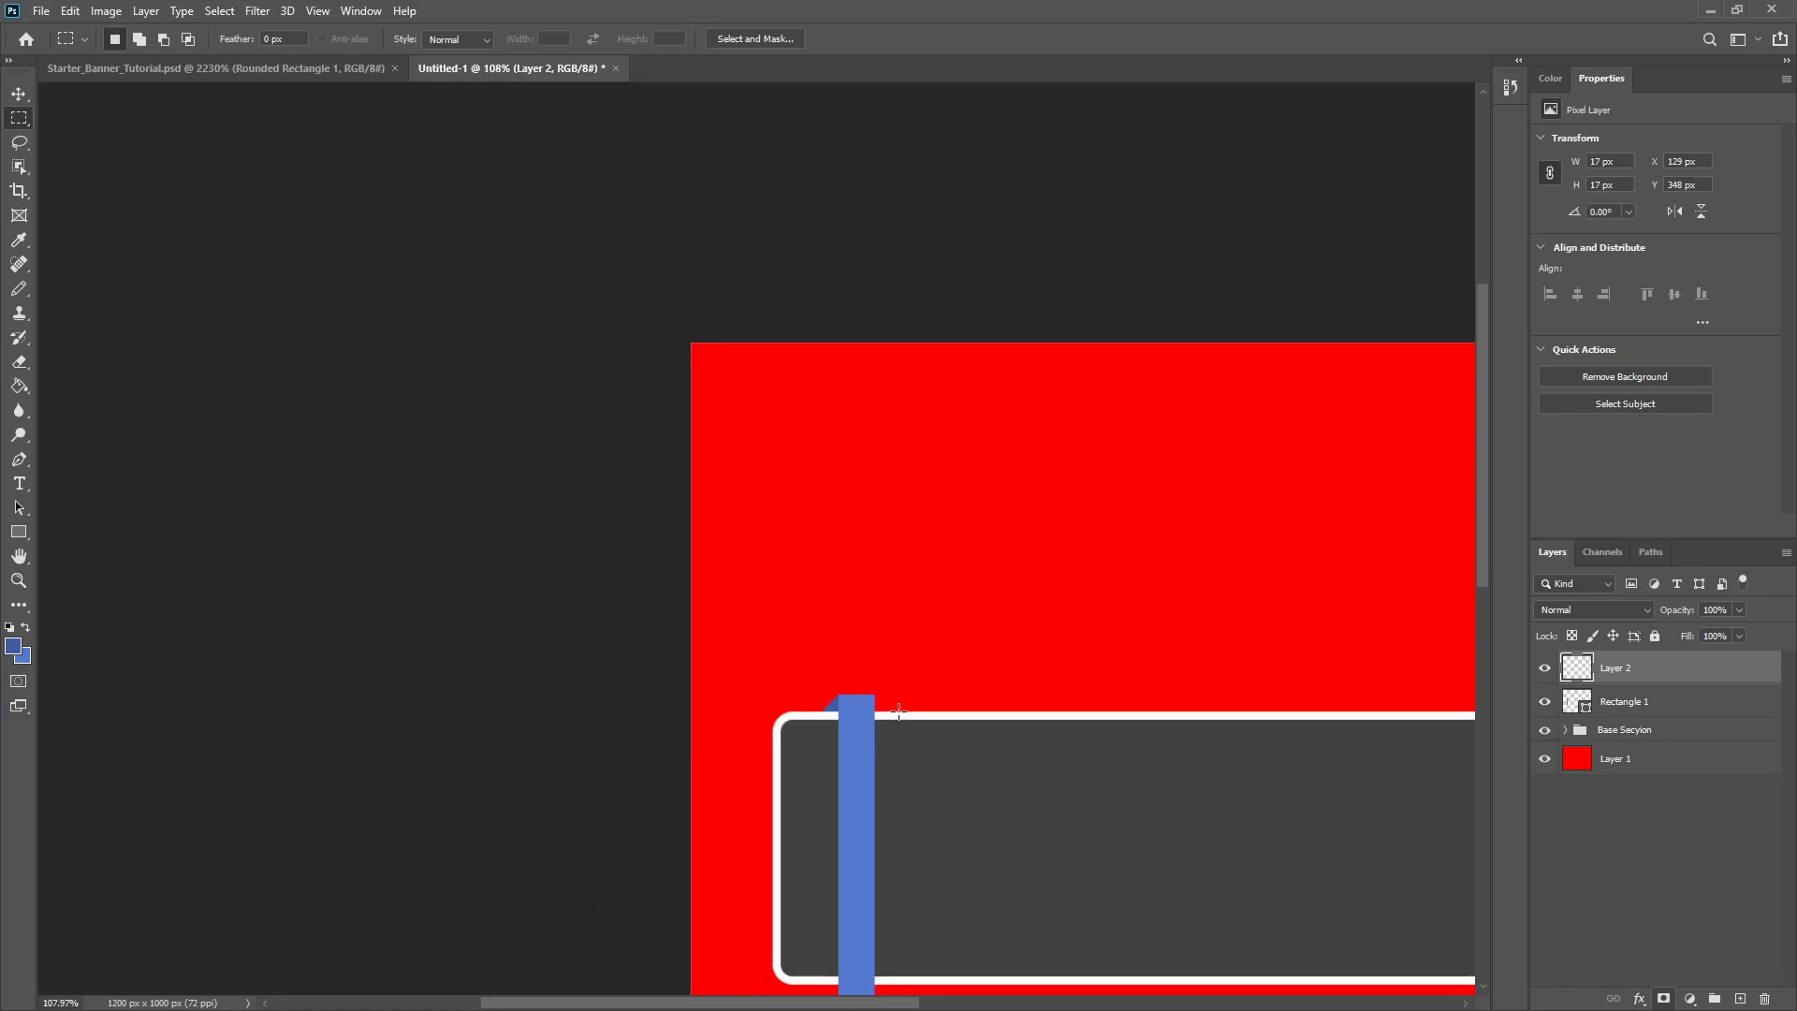
scroll(493, 566, down, 1)
scroll(309, 546, up, 4)
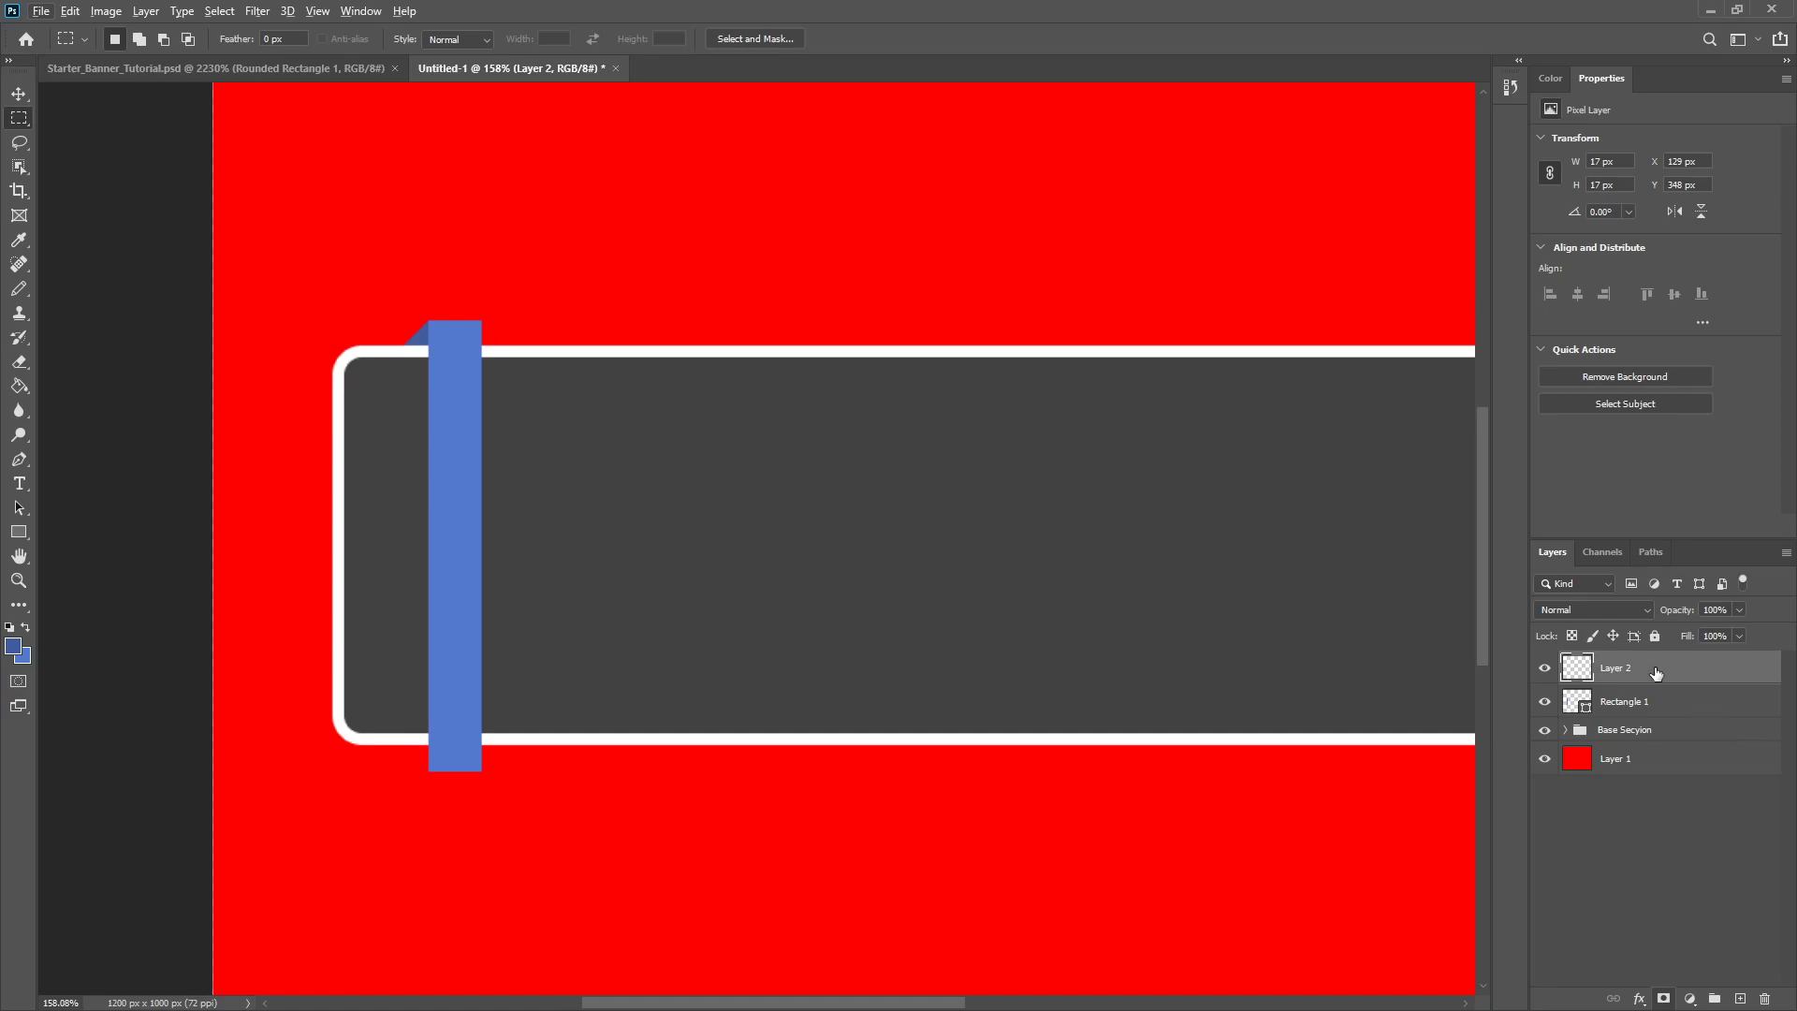
- Duplicate Layer 2 and flip the copied triangle vertically by setting its height to -100%
key(ctrl+j)
key(ctrl+t)
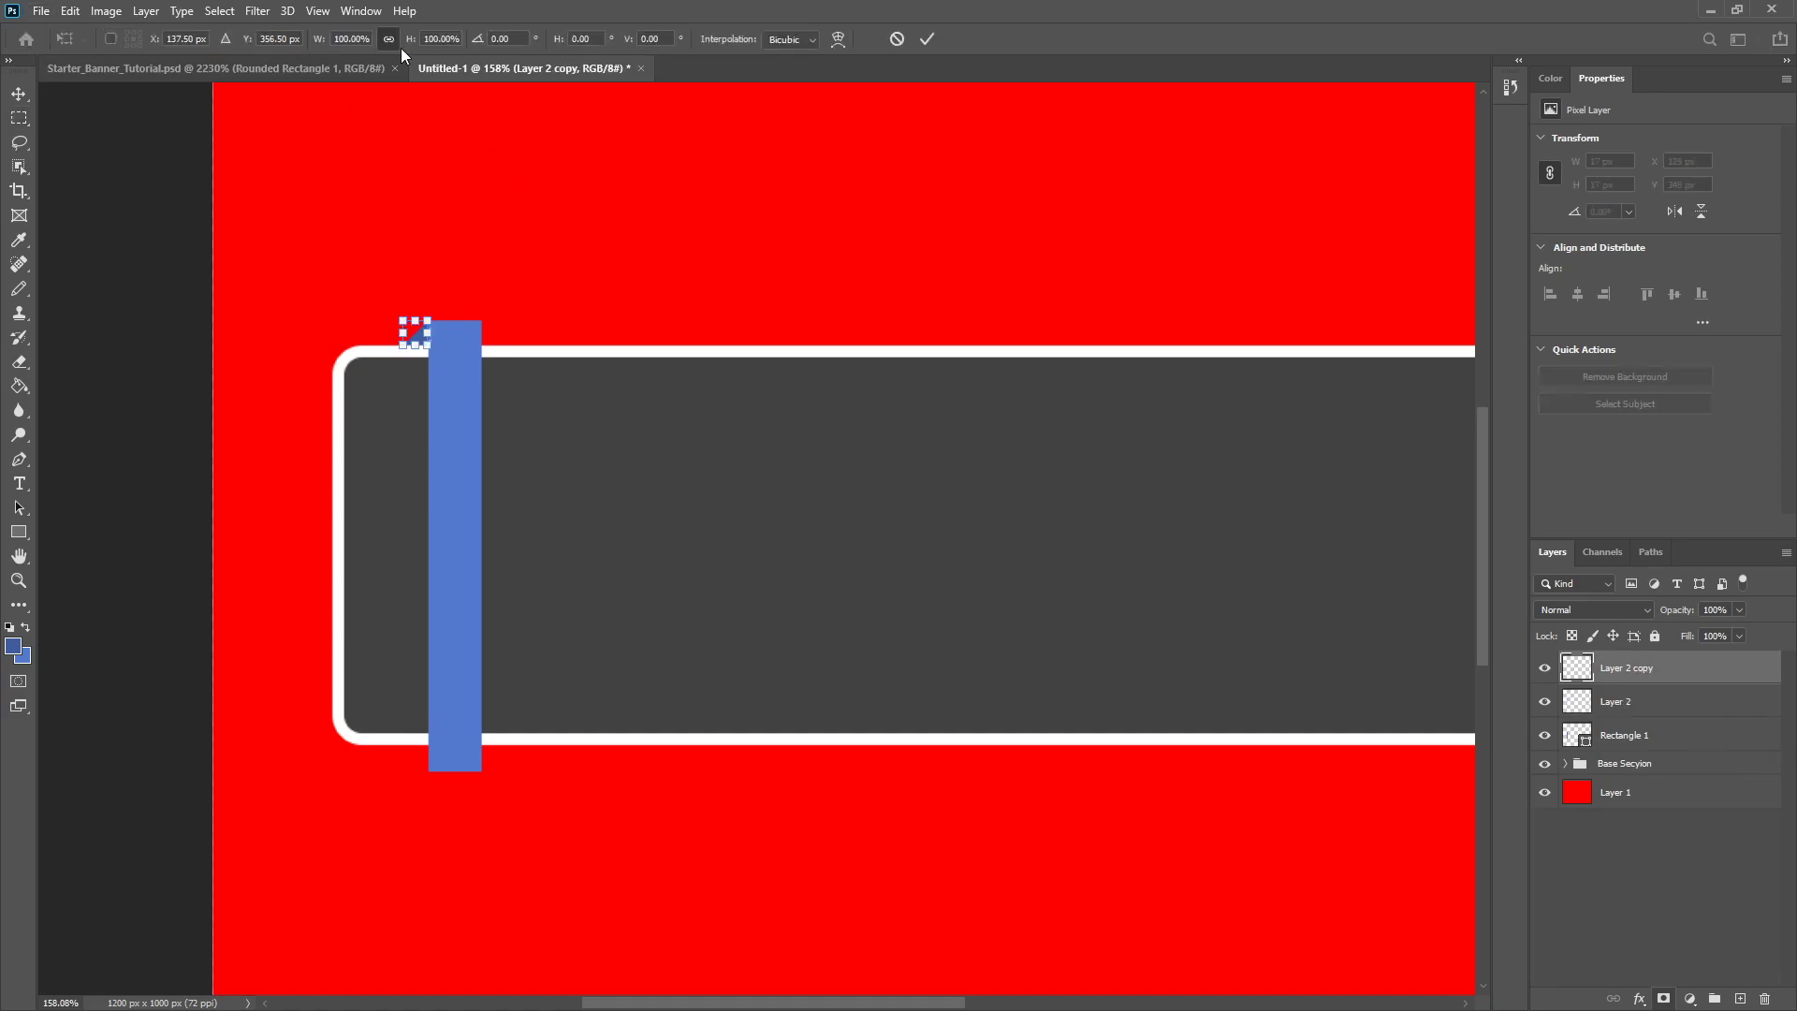
text(-100)
key(Return)
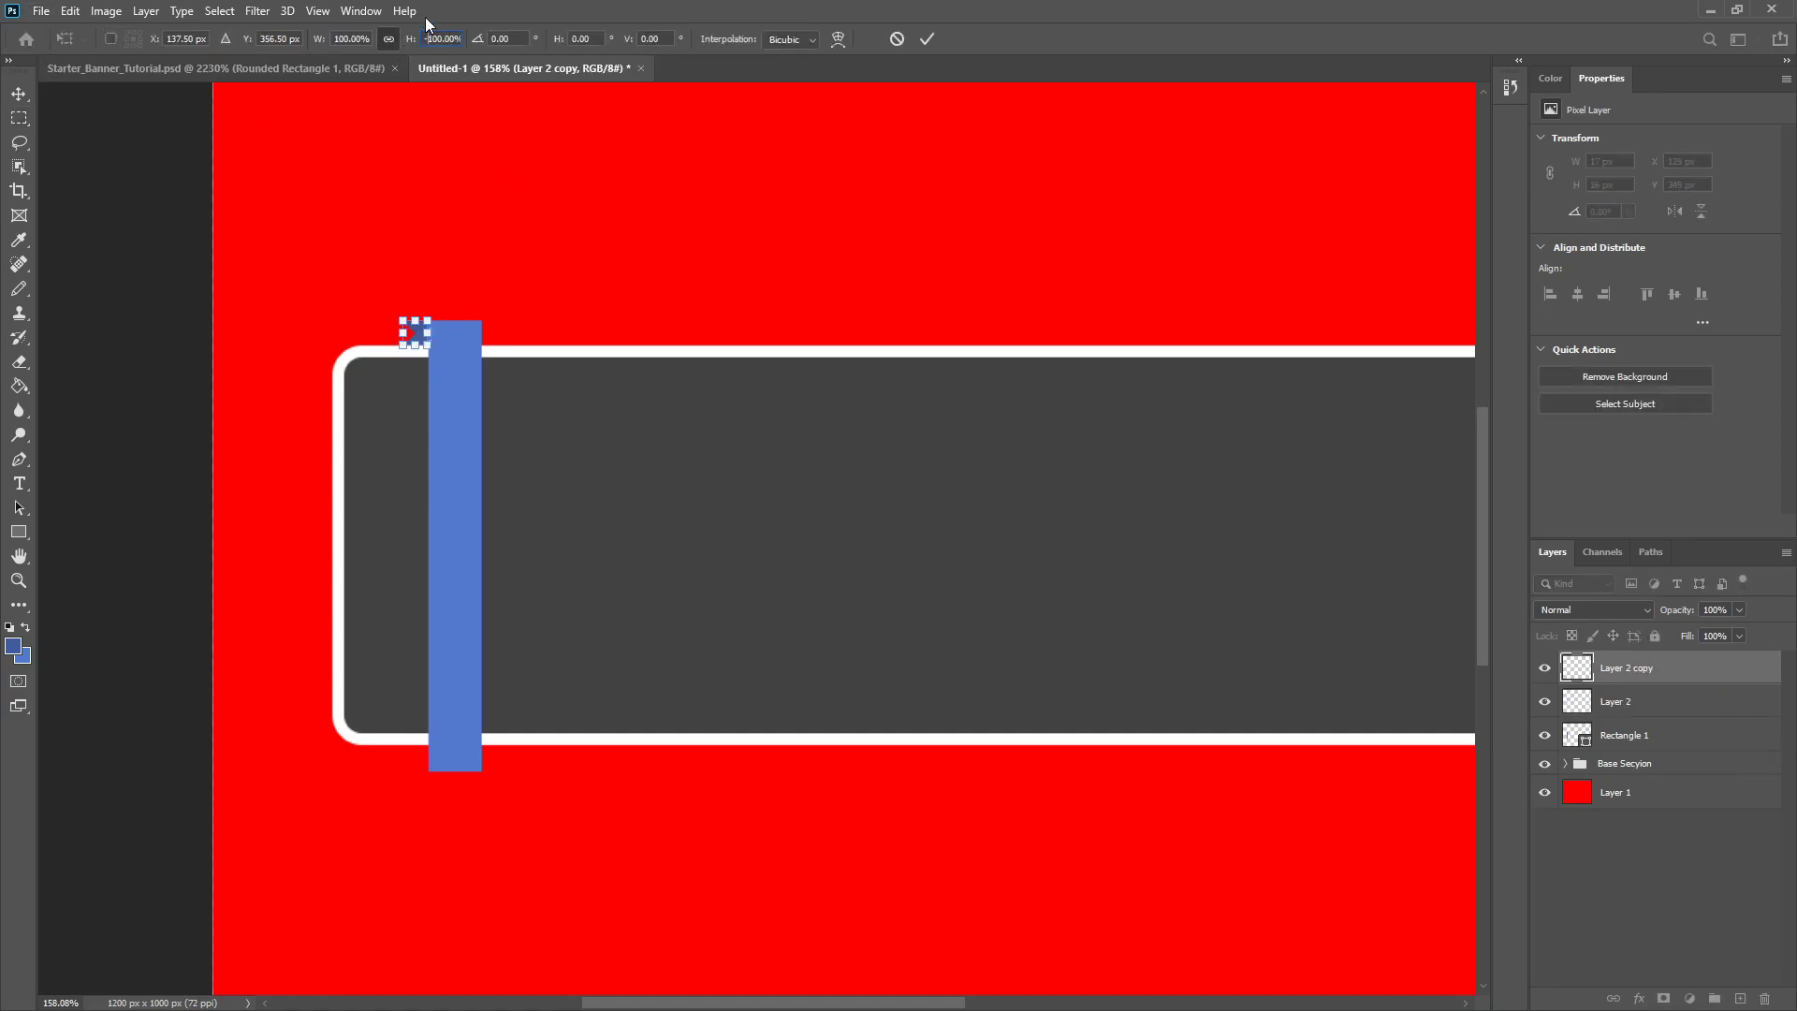
click(926, 38)
- Move the flipped triangle below the banner's lower edge, against the left side of the ribbon's lower end
click(19, 94)
drag(476, 306, 515, 711)
scroll(402, 777, up, 9)
scroll(501, 683, up, 3)
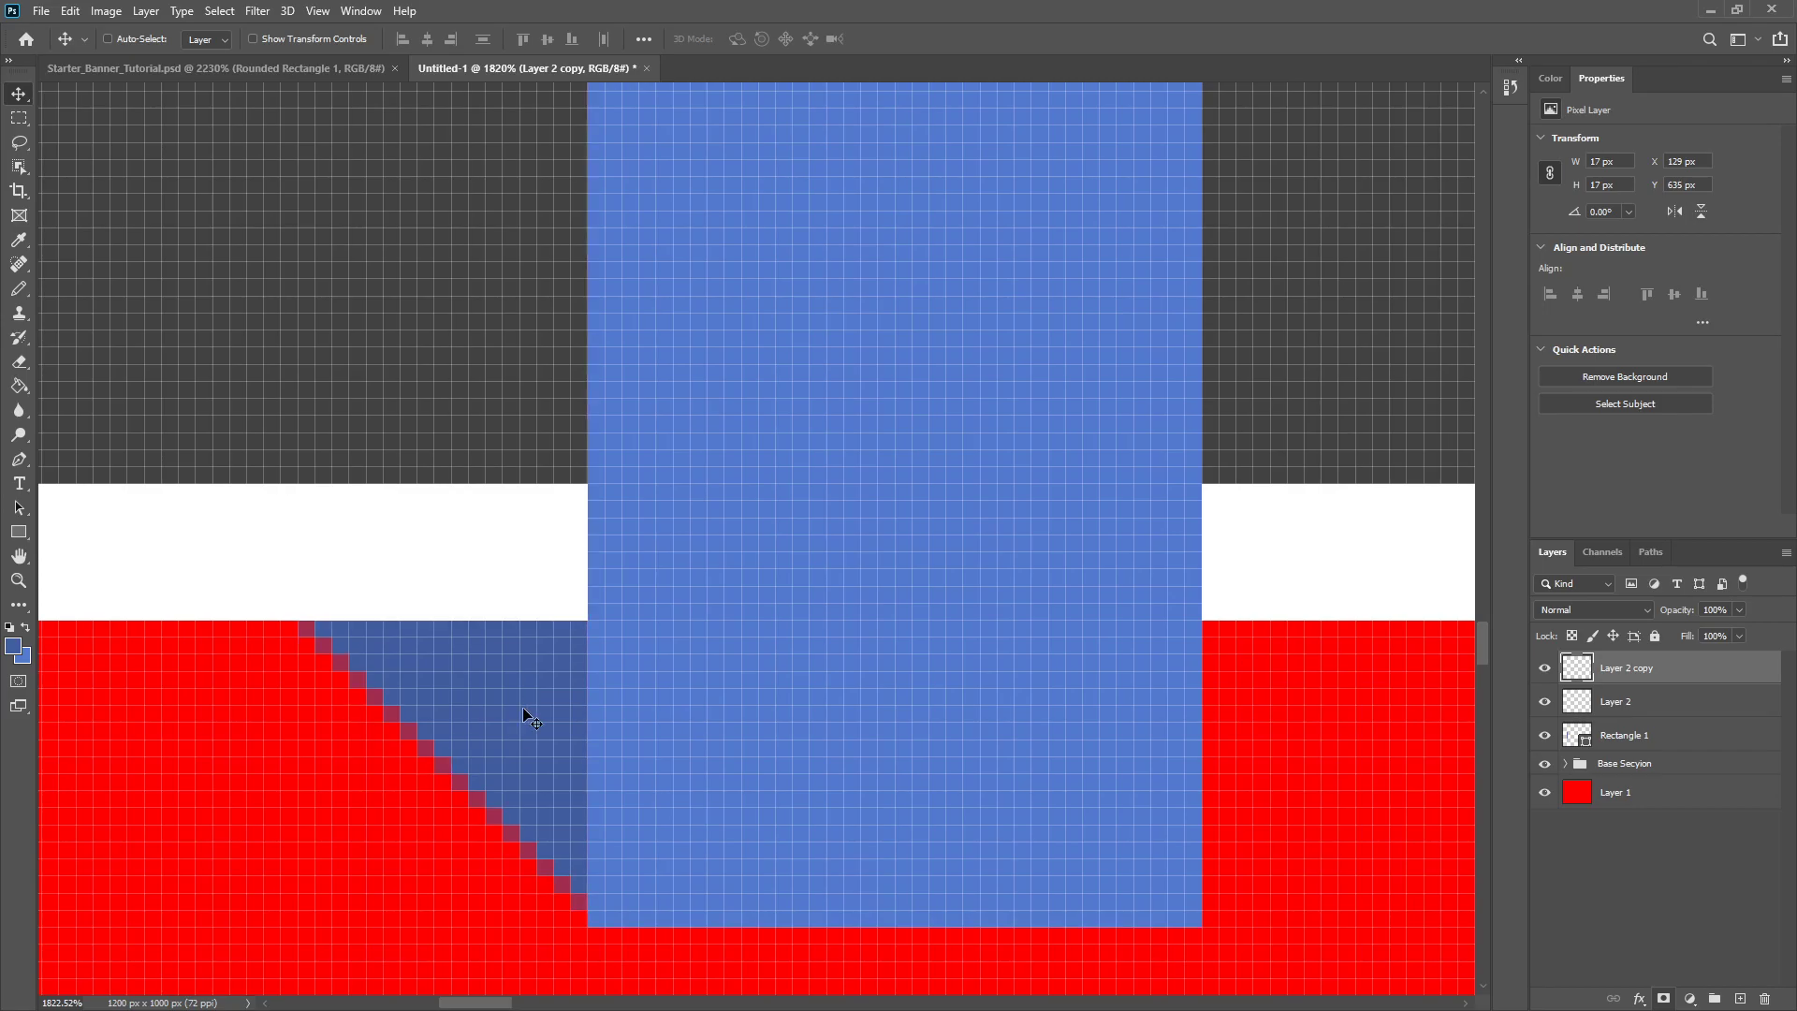
scroll(675, 814, down, 3)
scroll(655, 828, down, 3)
scroll(660, 842, up, 4)
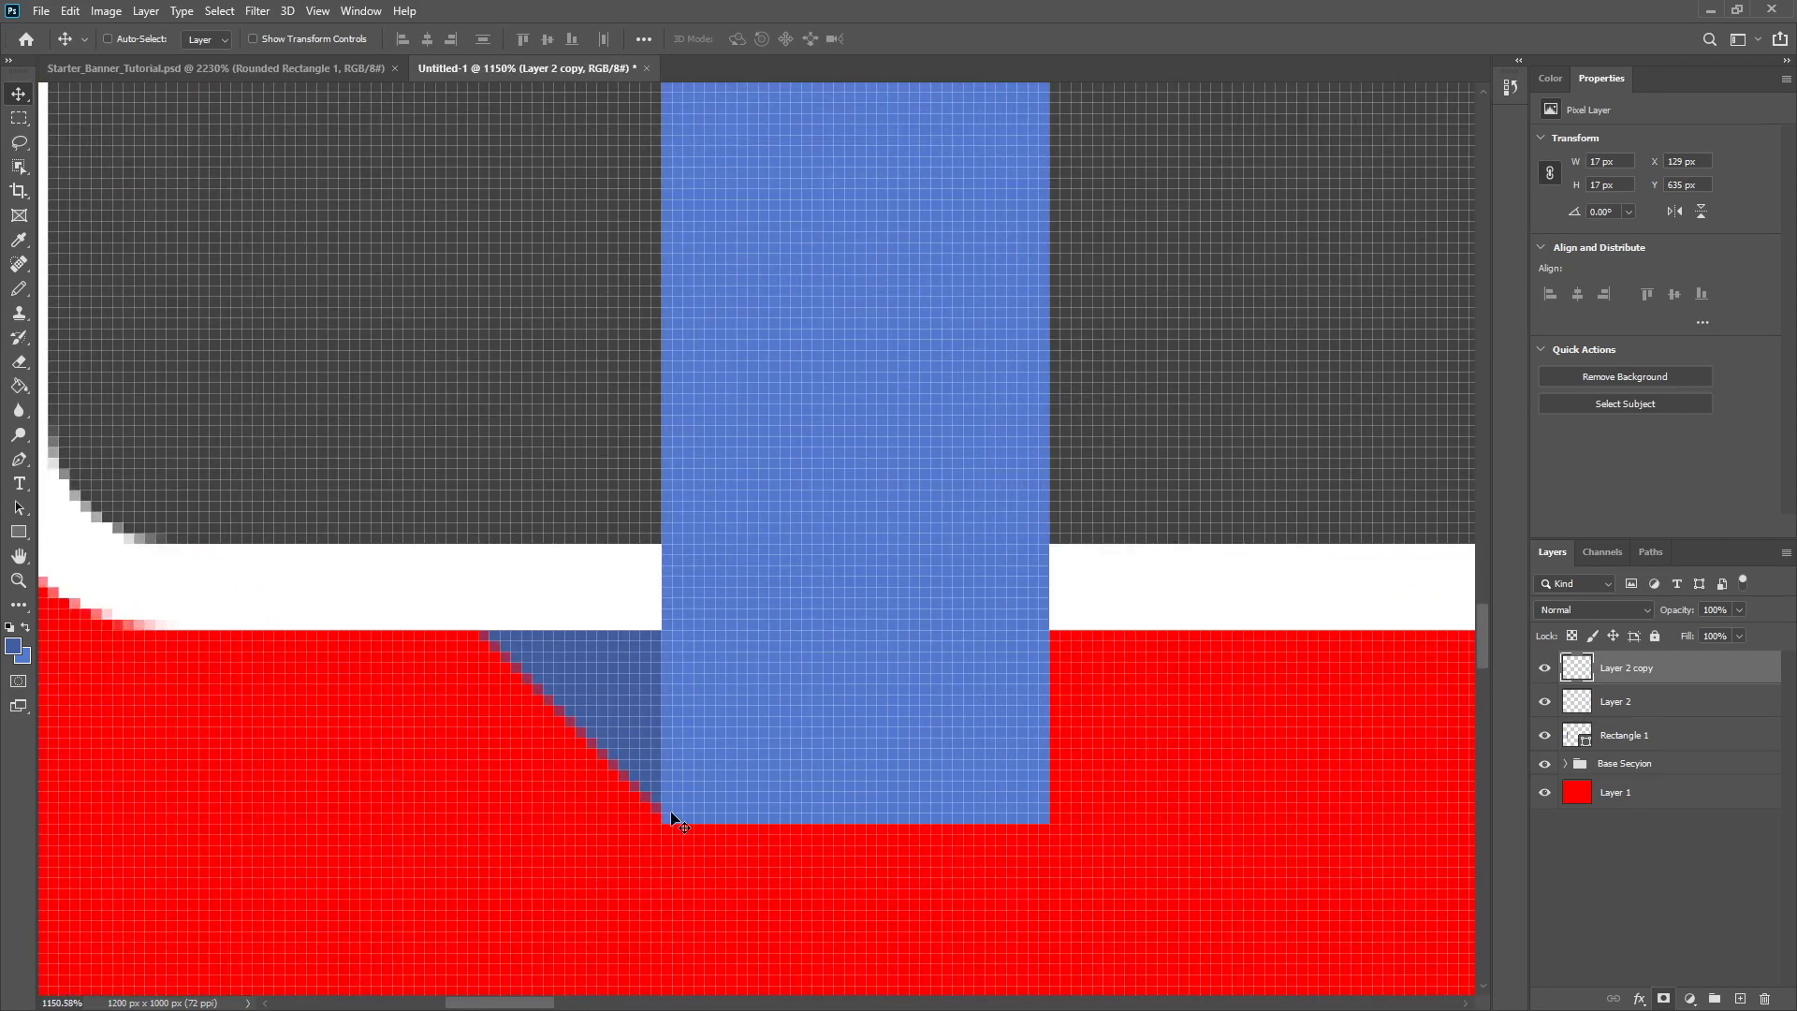
scroll(666, 823, up, 3)
- Shorten Rectangle 1 from its lower edge to about 304.5 px high to match the lower fold triangle
click(1638, 746)
key(ctrl+t)
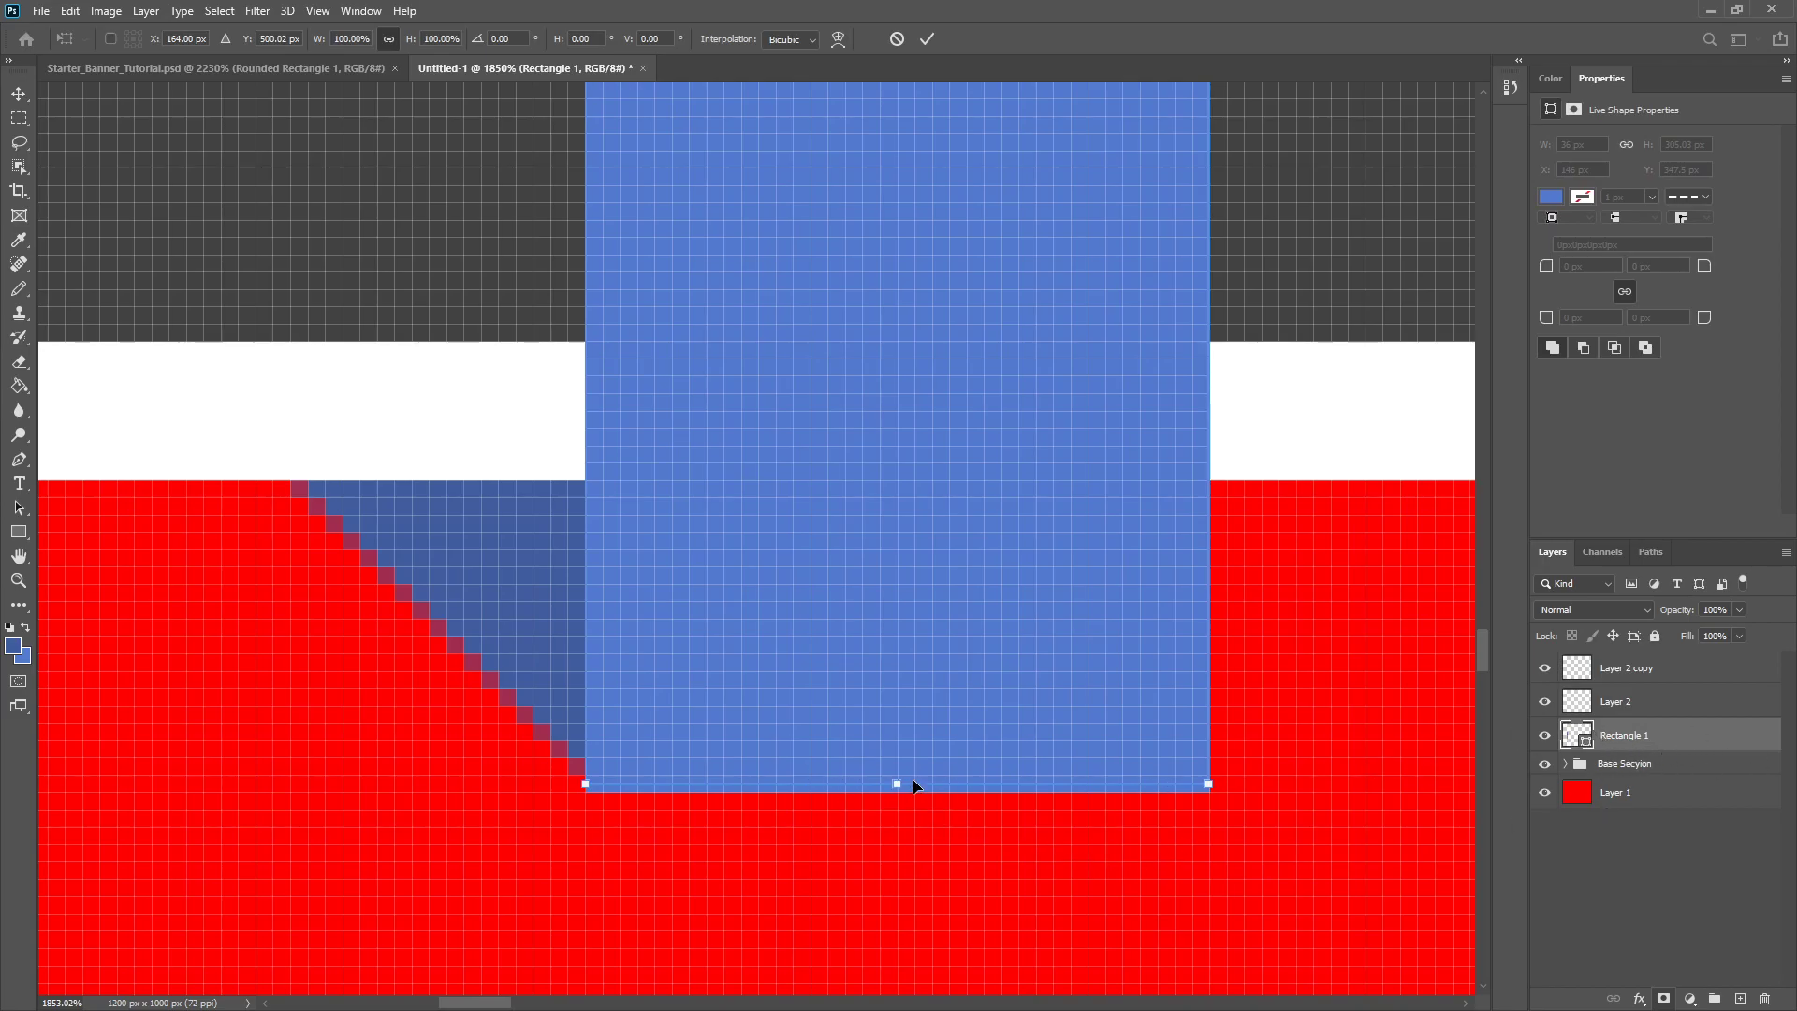
drag(897, 784, 897, 775)
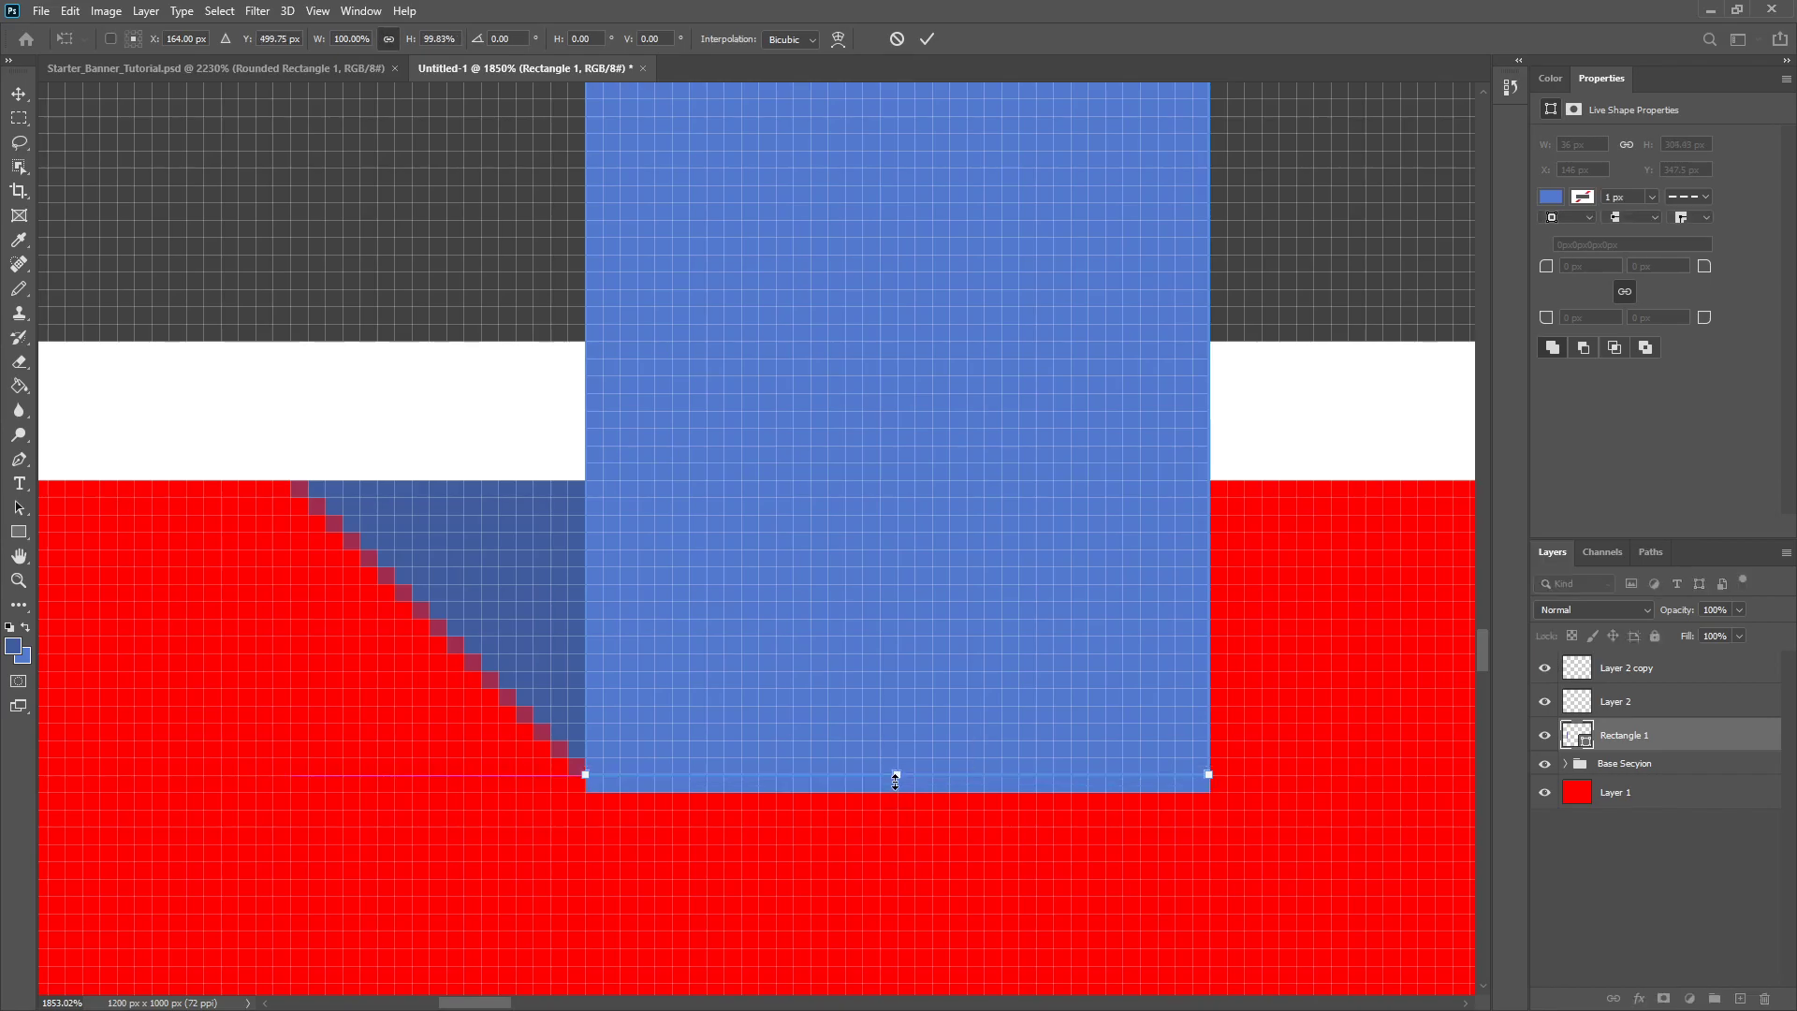
click(928, 39)
scroll(782, 814, down, 10)
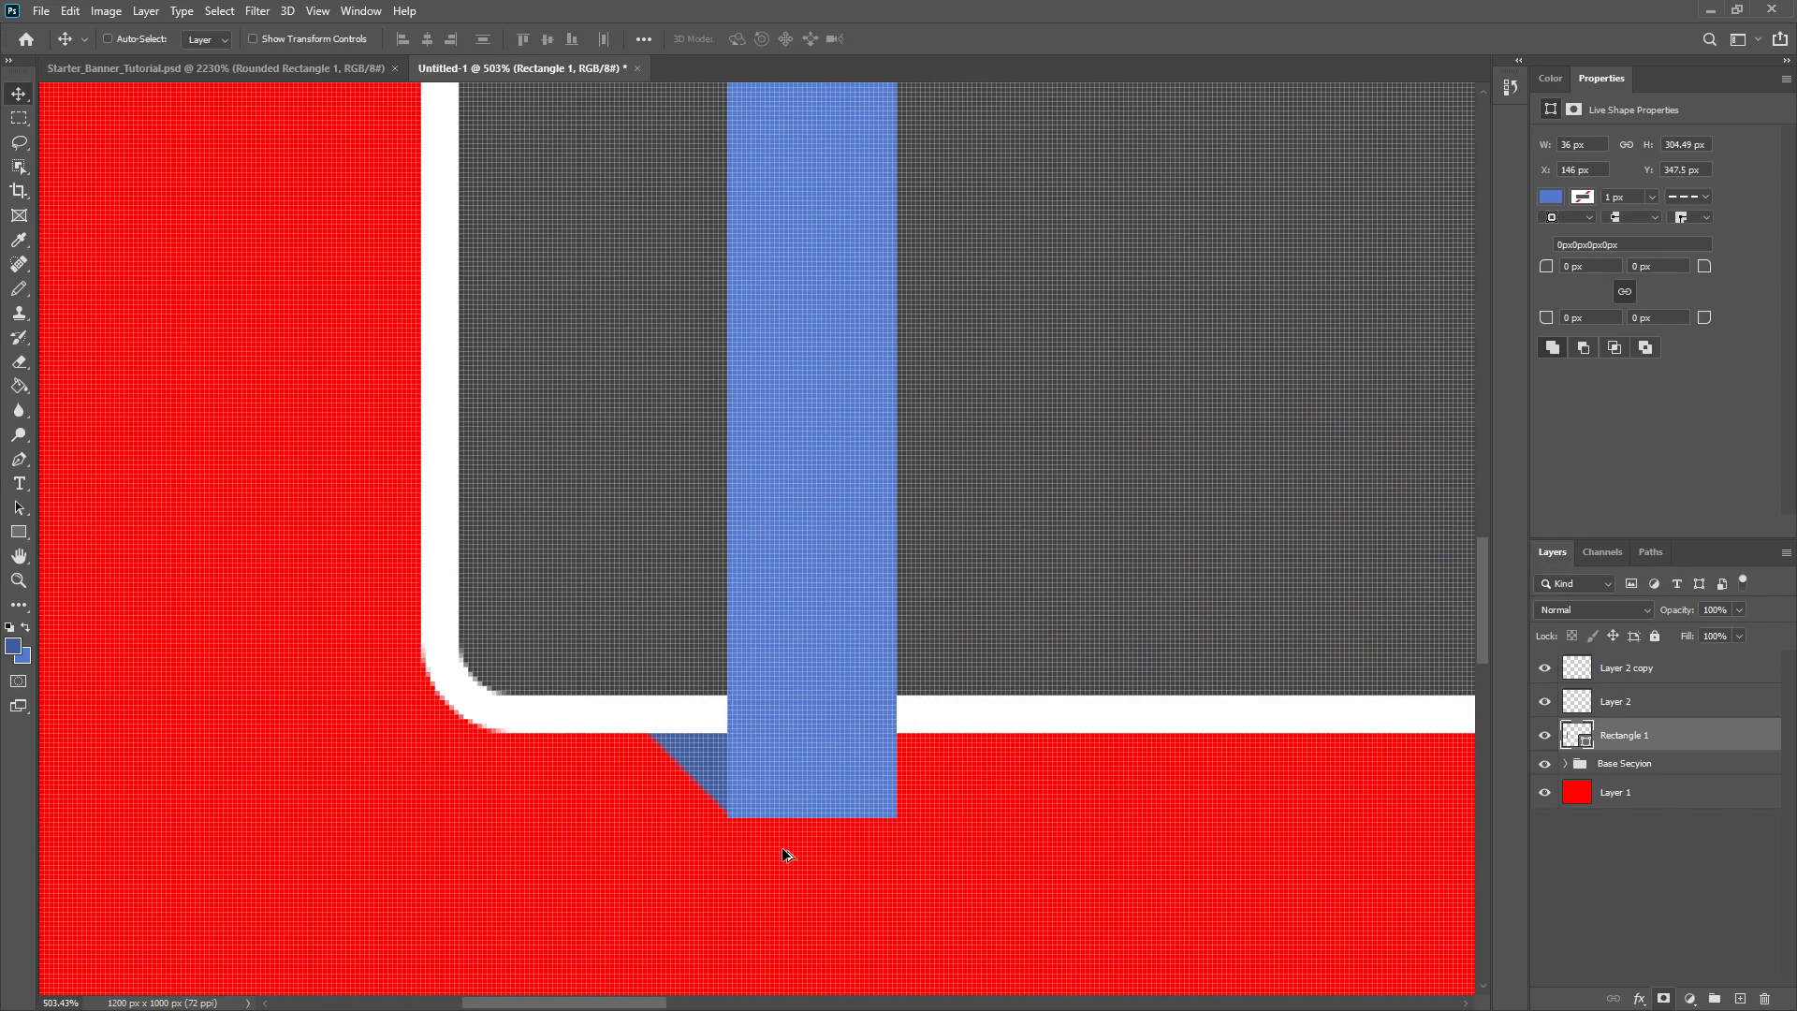
scroll(429, 723, up, 15)
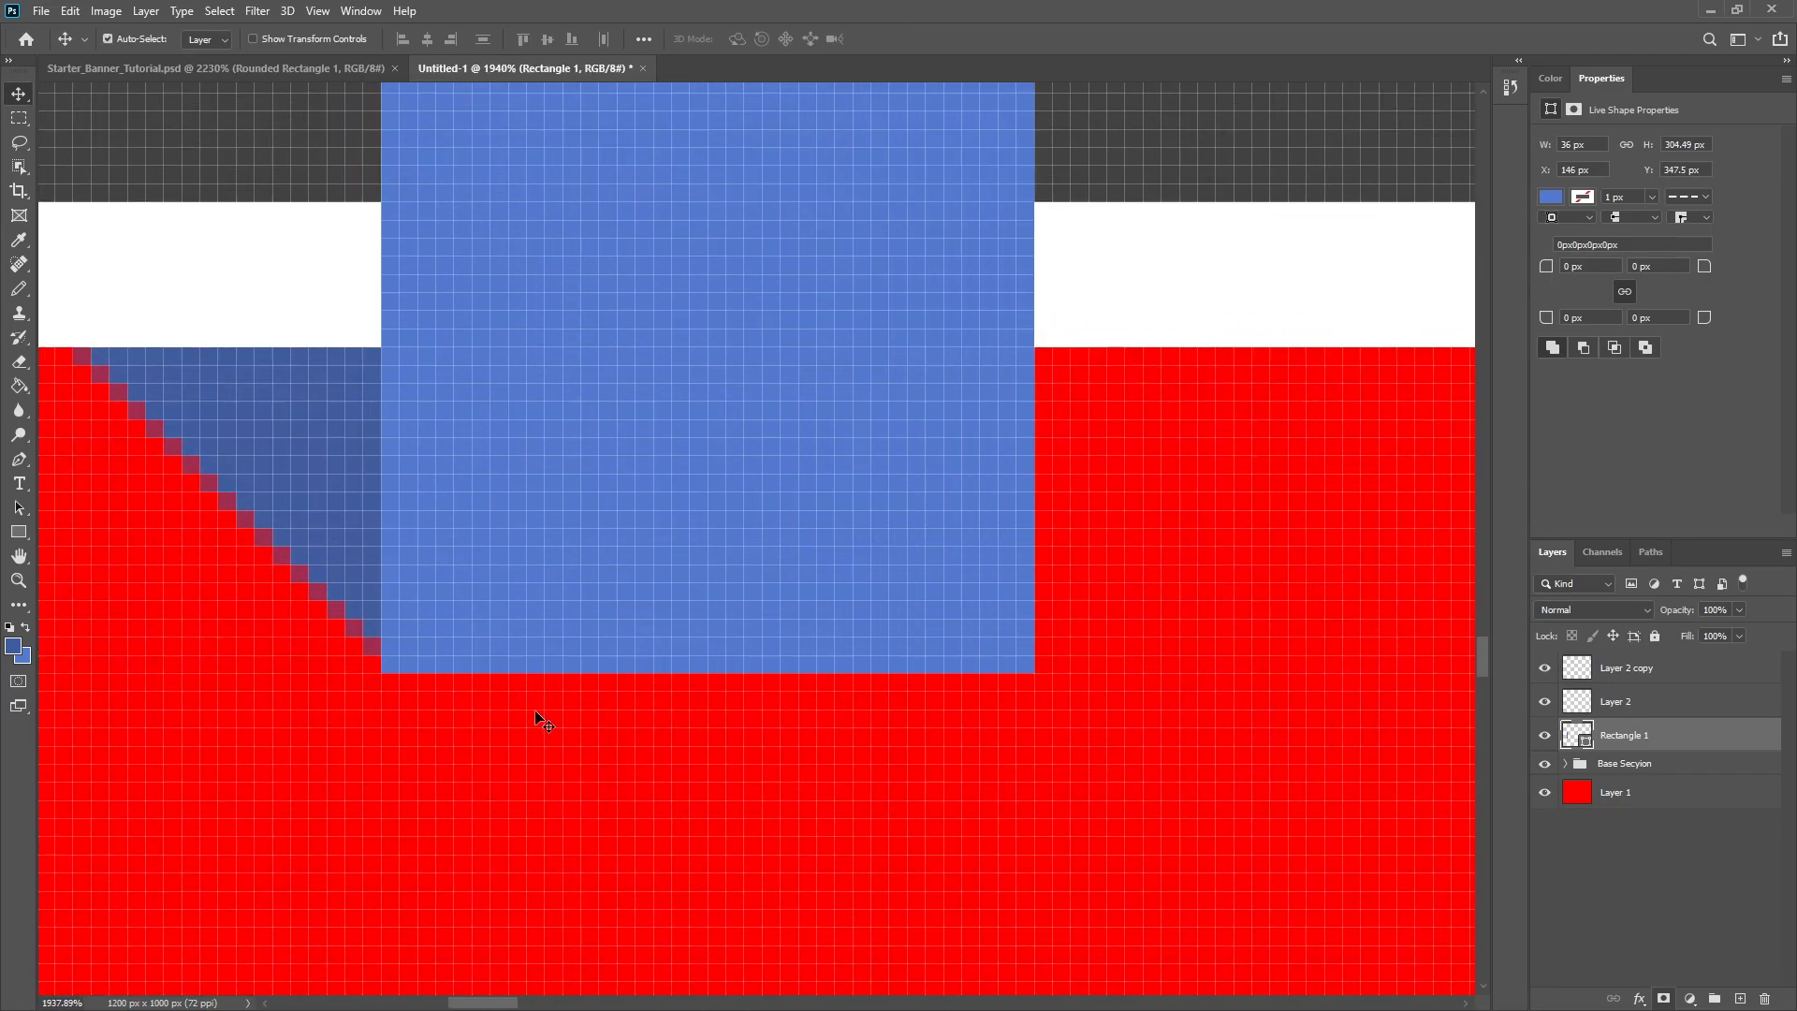
- Trim the ribbon's lower edge further to make Rectangle 1 about 303.8 px high
key(ctrl+t)
drag(710, 653, 711, 639)
scroll(740, 621, up, 6)
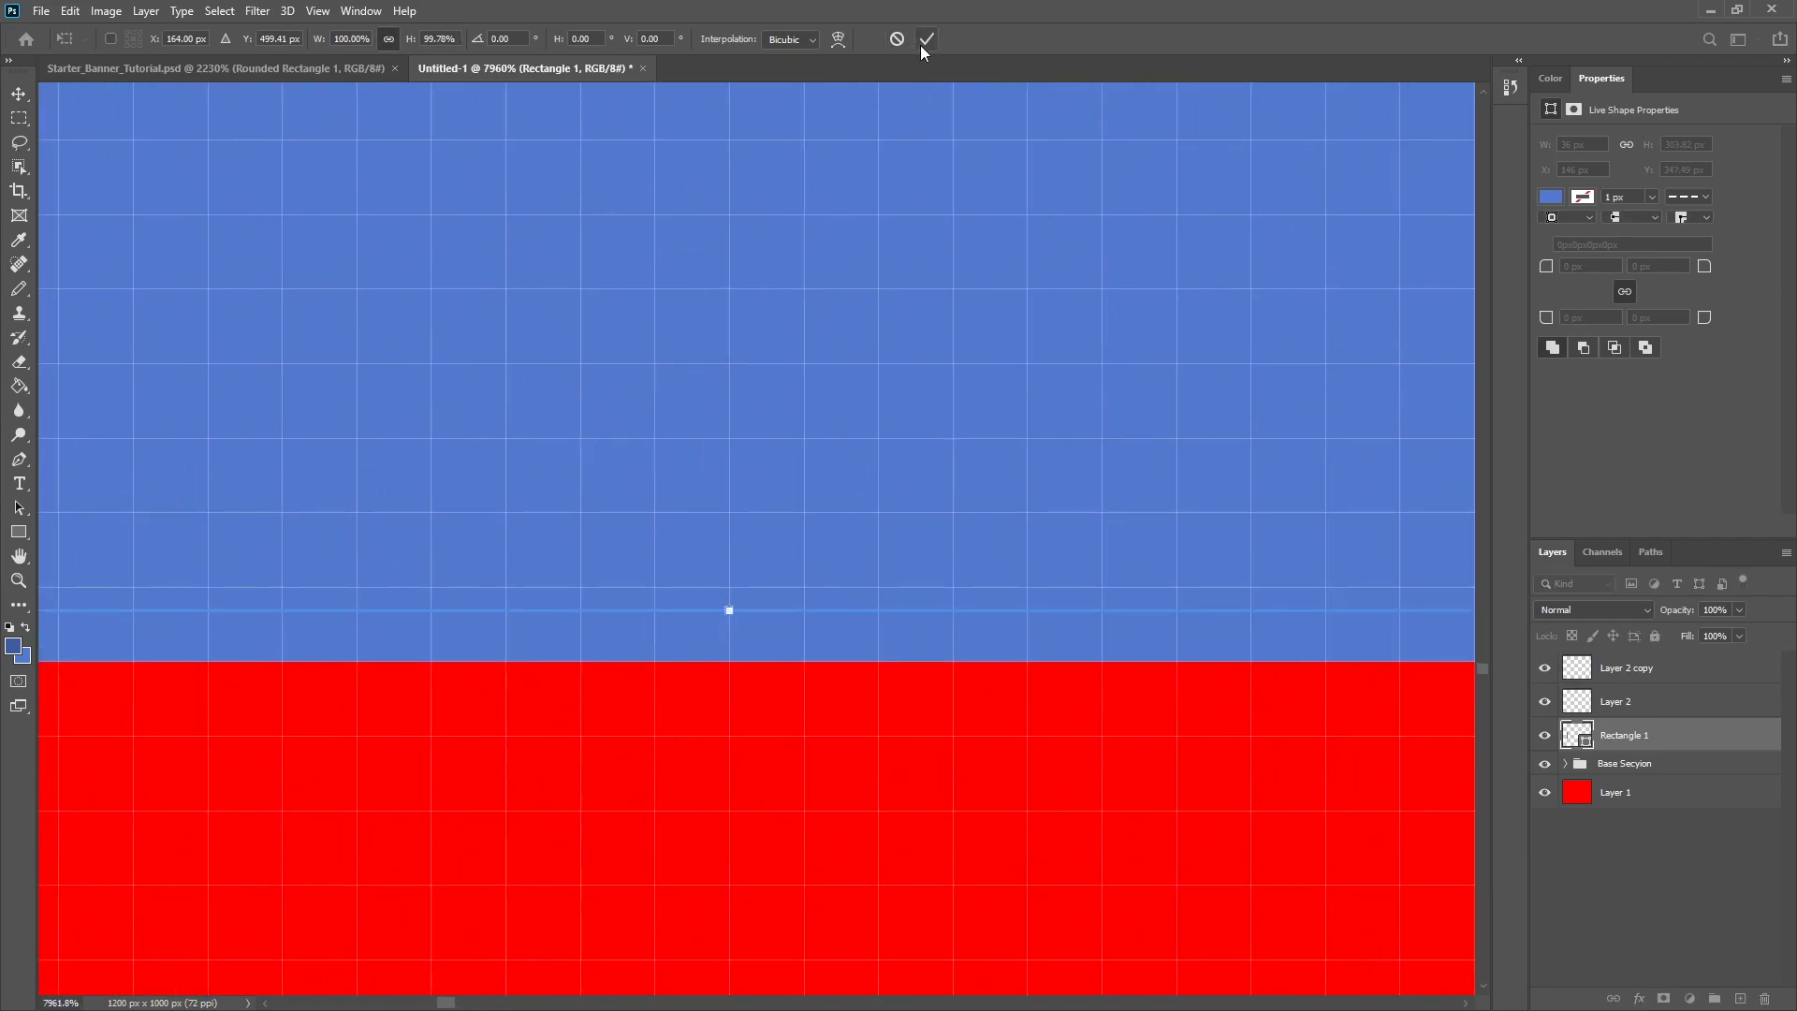
click(926, 38)
scroll(682, 762, down, 13)
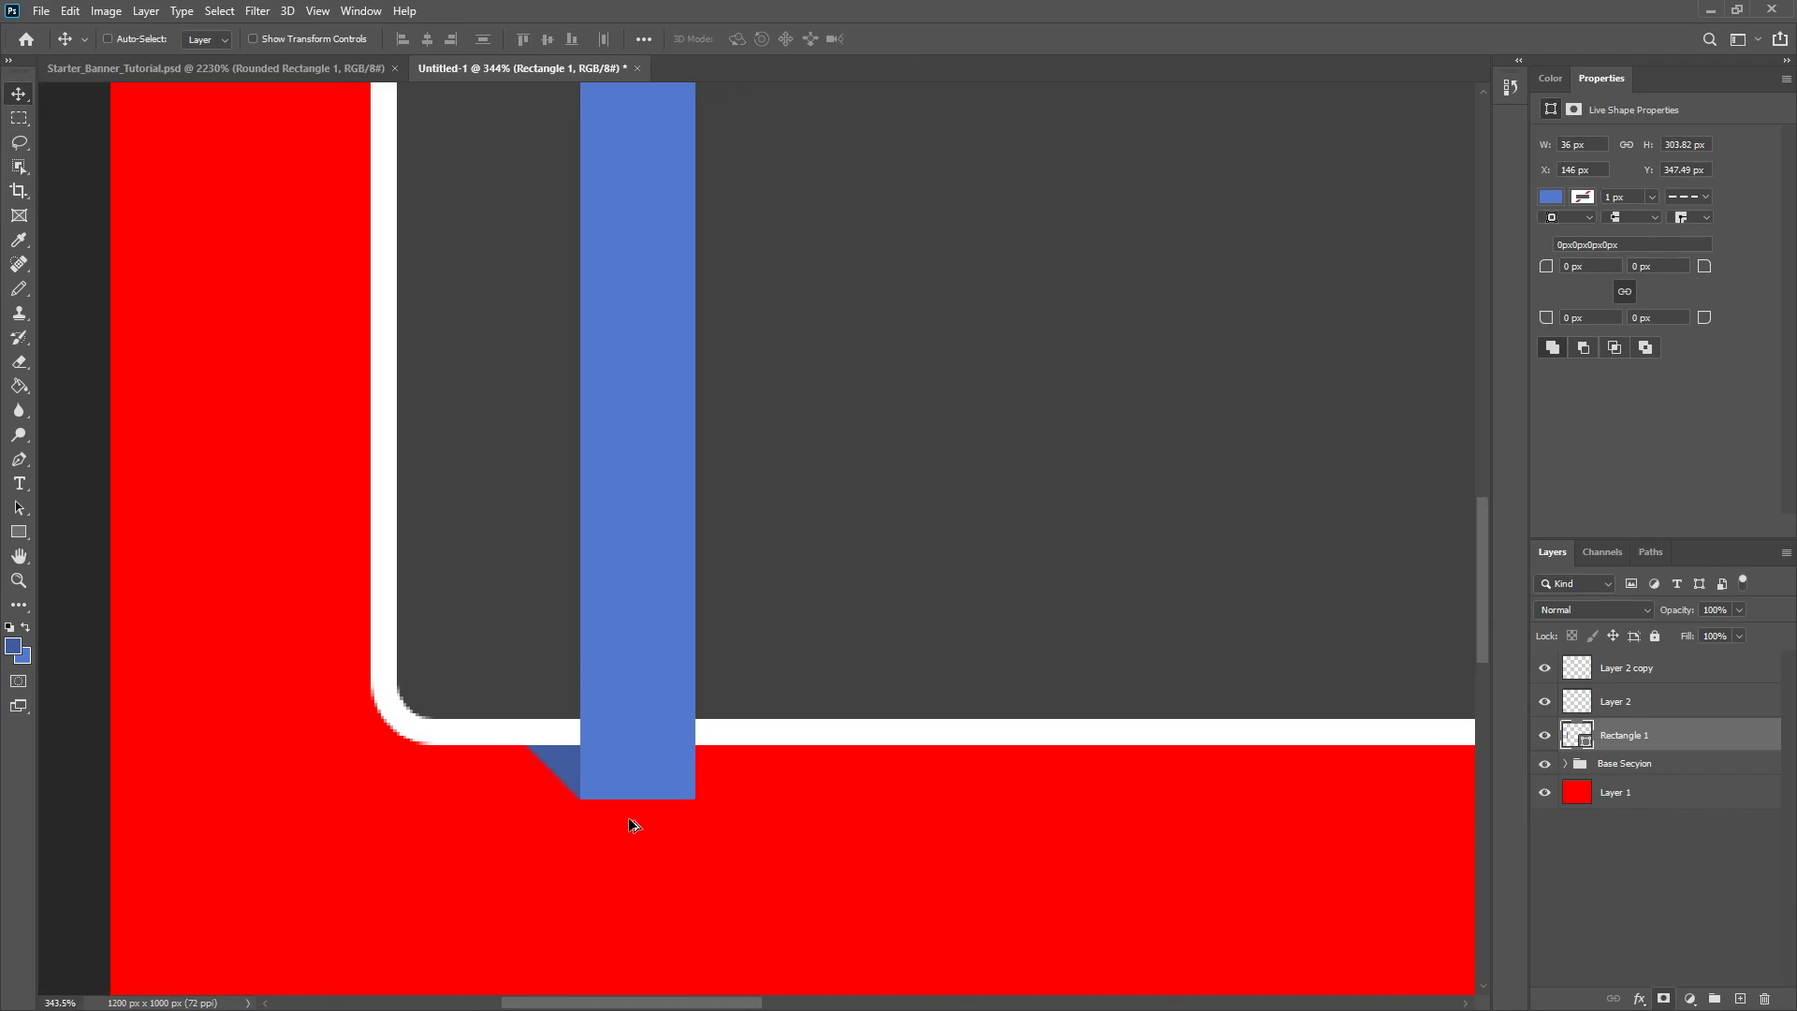
scroll(627, 817, down, 5)
scroll(229, 626, up, 2)
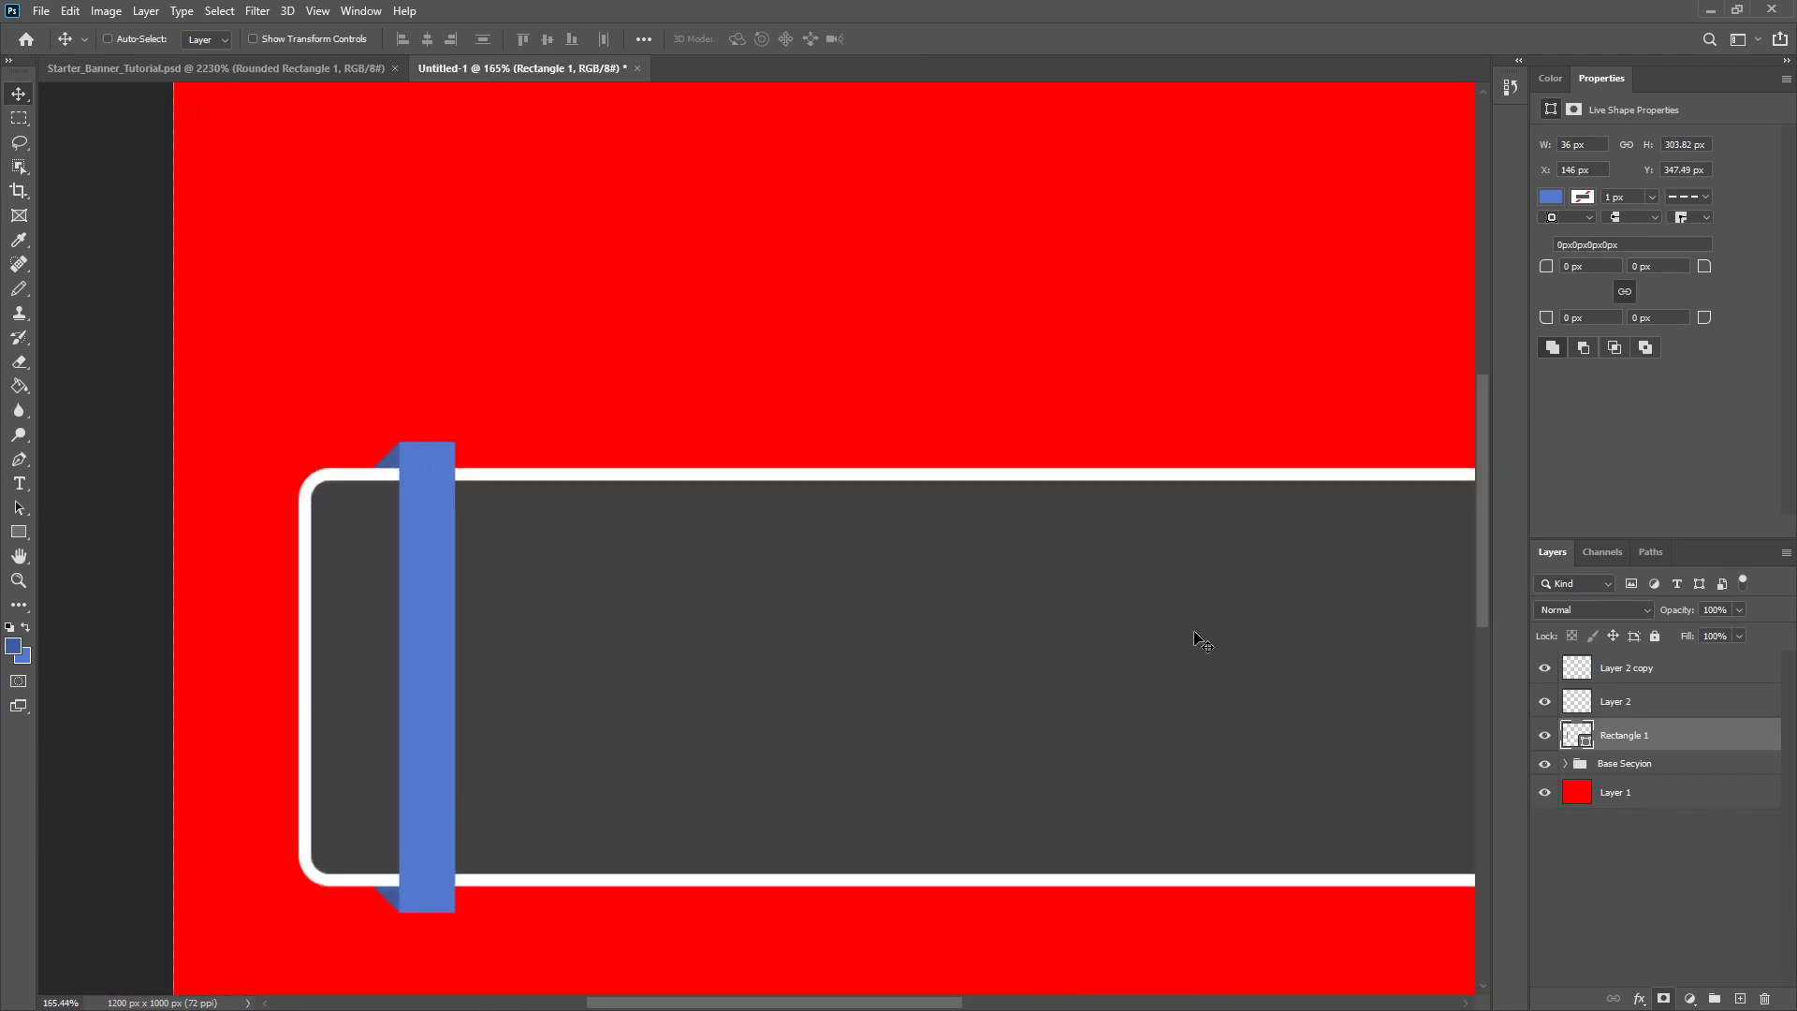
- Add a diagonal-stripe Pattern Overlay to Rectangle 1 in Overlay blend mode, with 42% opacity and 73% scale
scroll(1344, 722, down, 2)
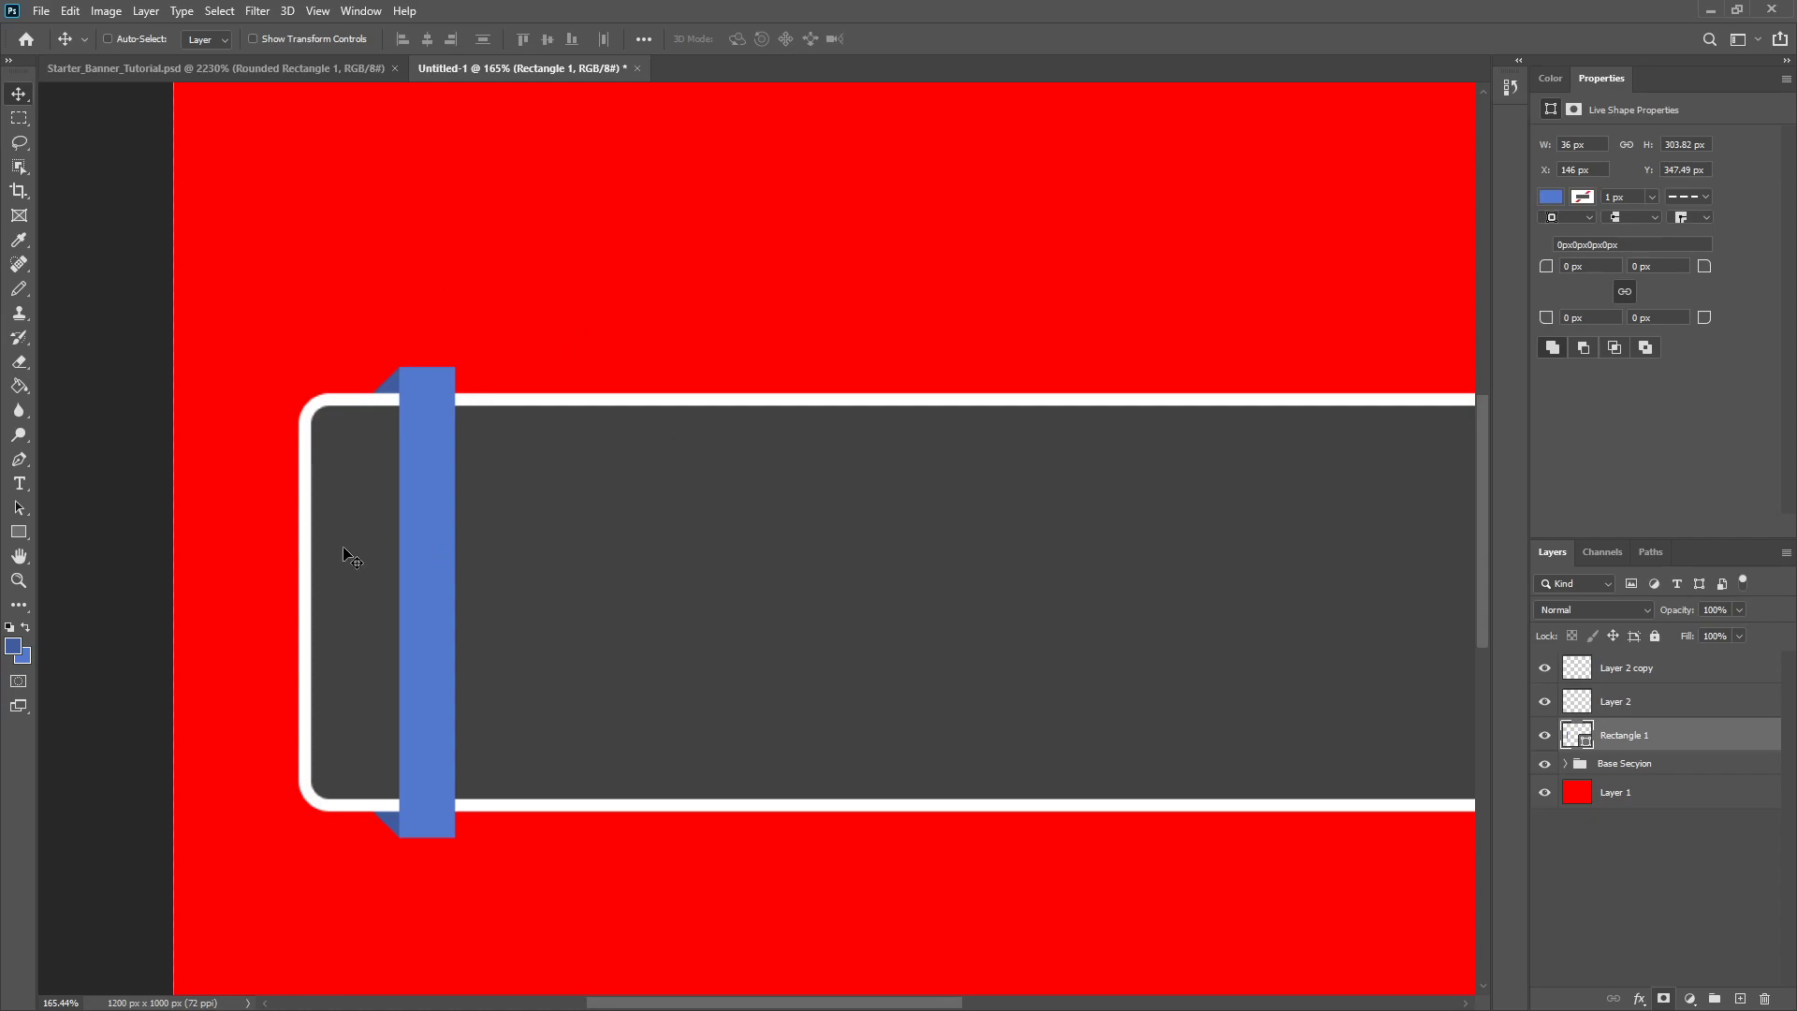
right_click(1614, 734)
click(1466, 245)
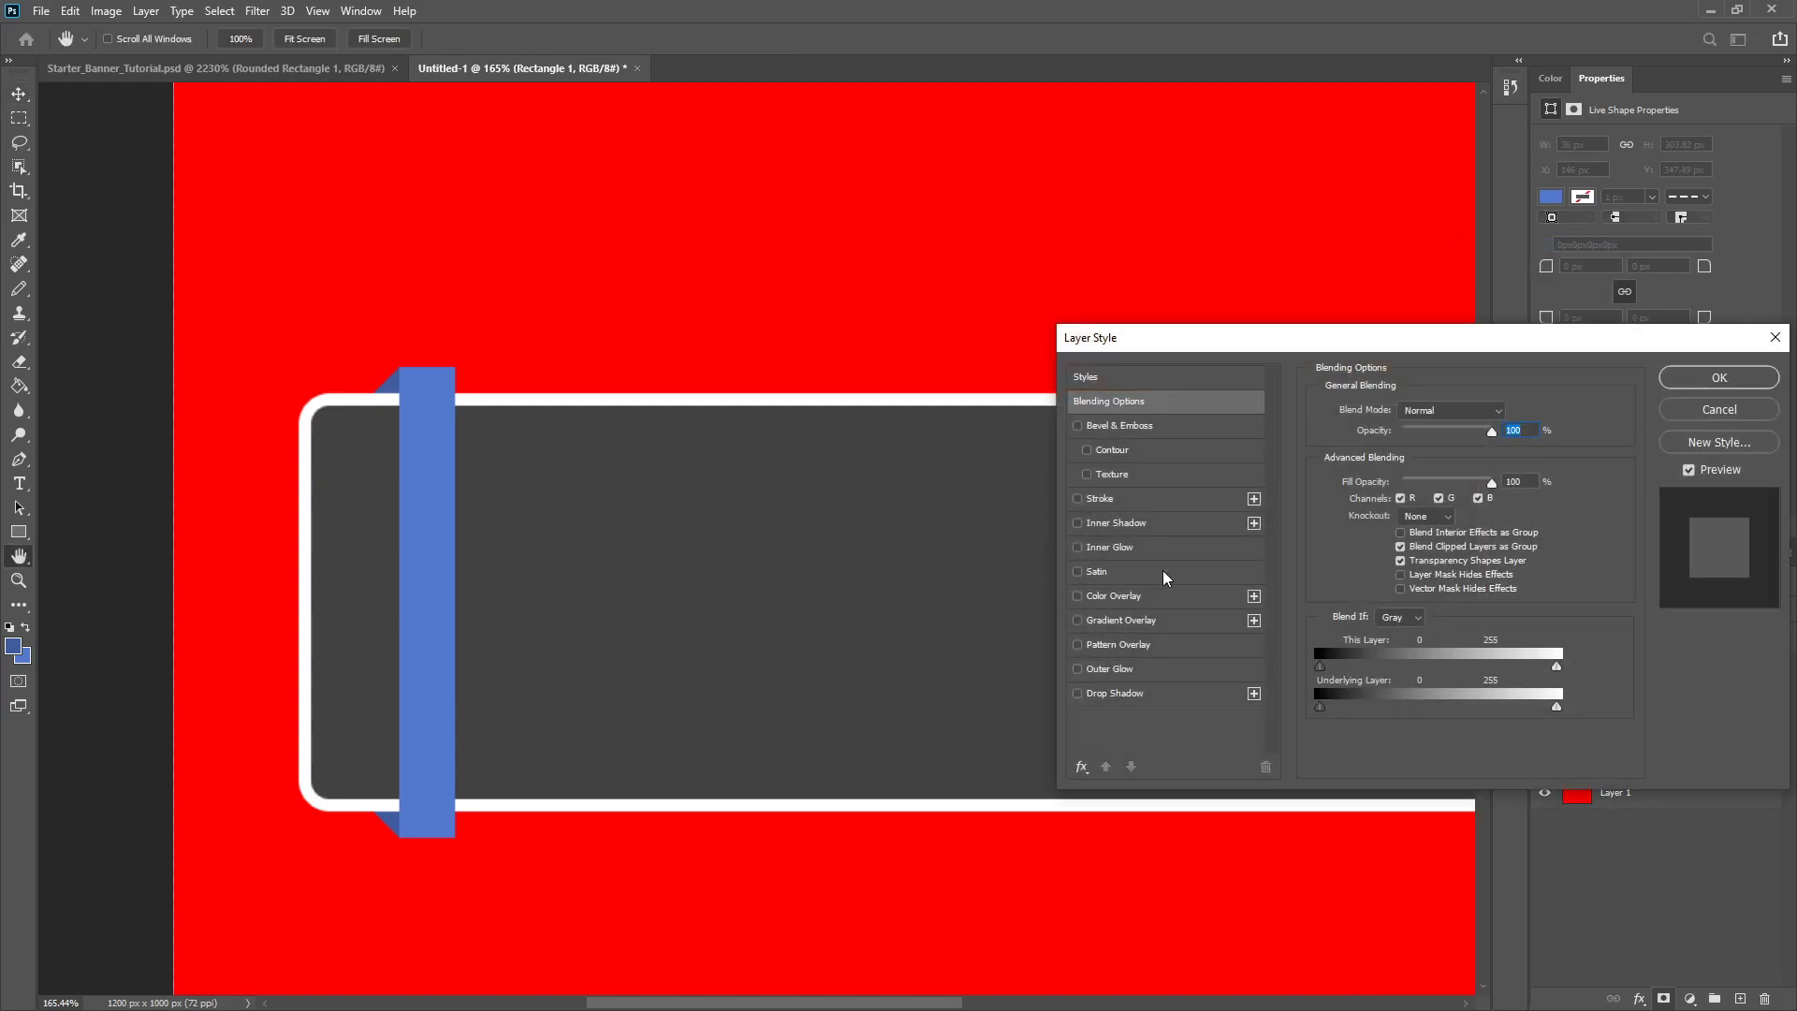
click(1104, 650)
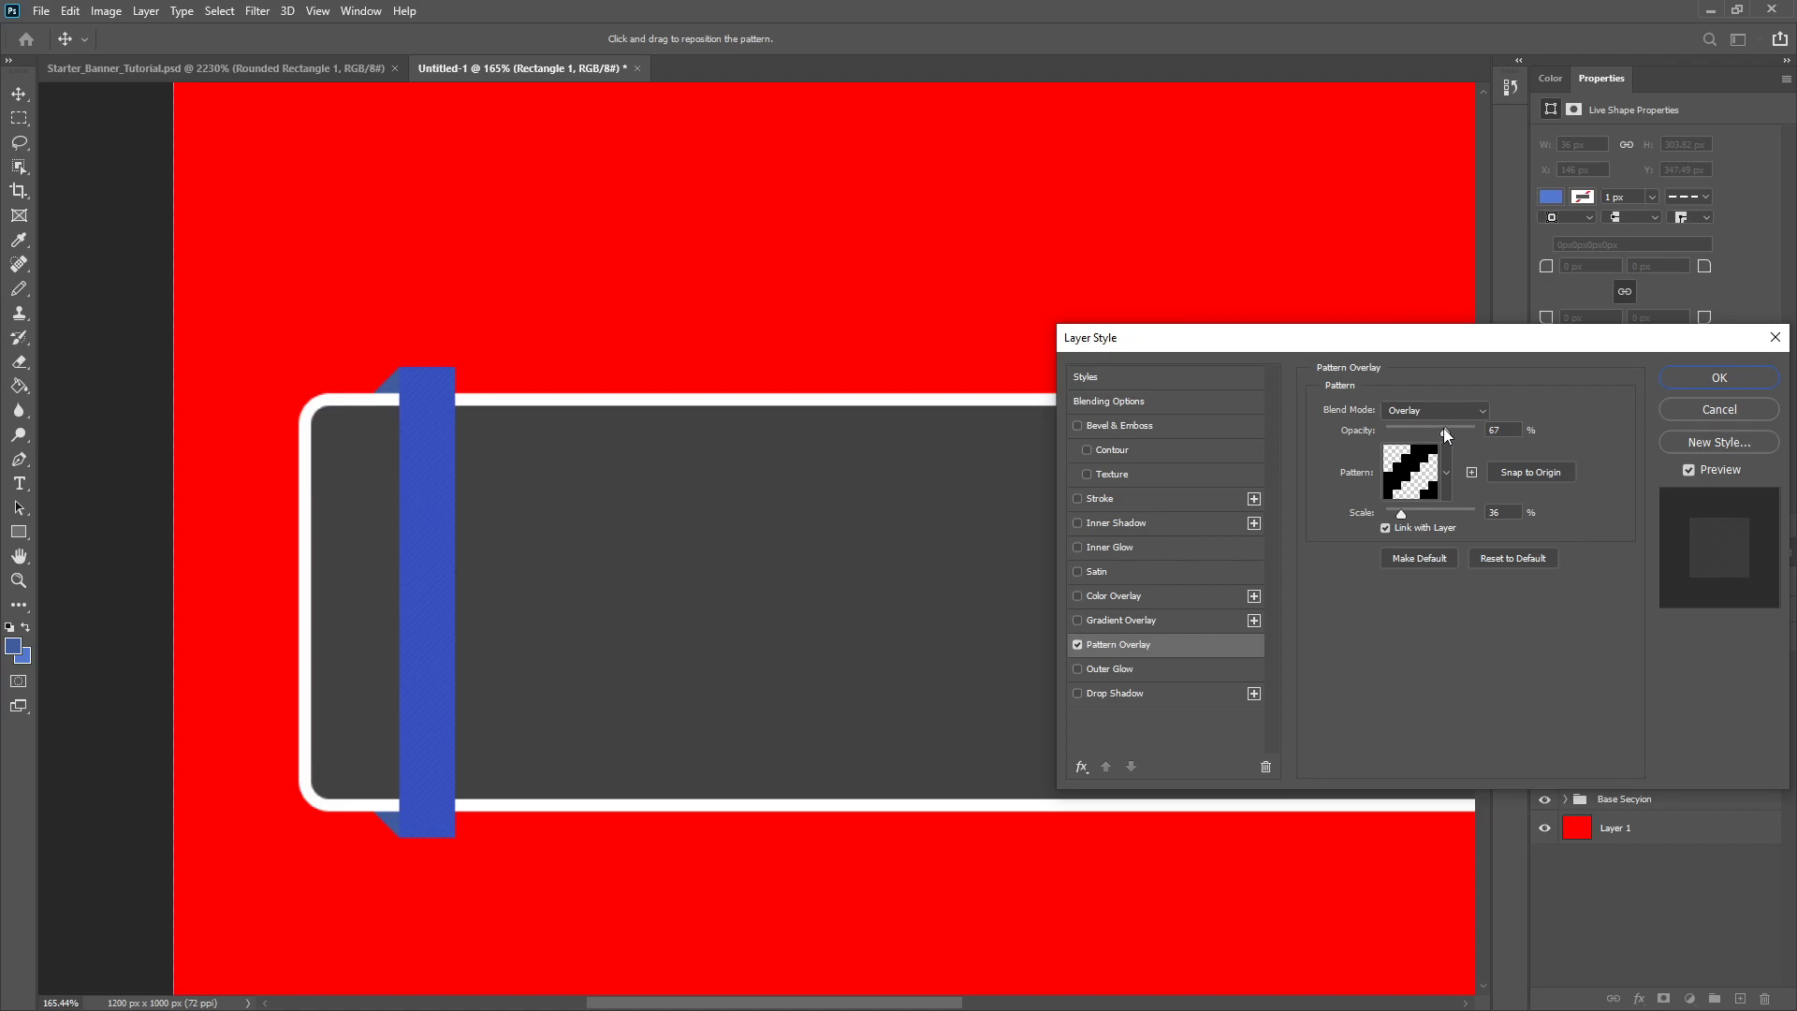
drag(1447, 428, 1456, 429)
drag(1407, 512, 1429, 514)
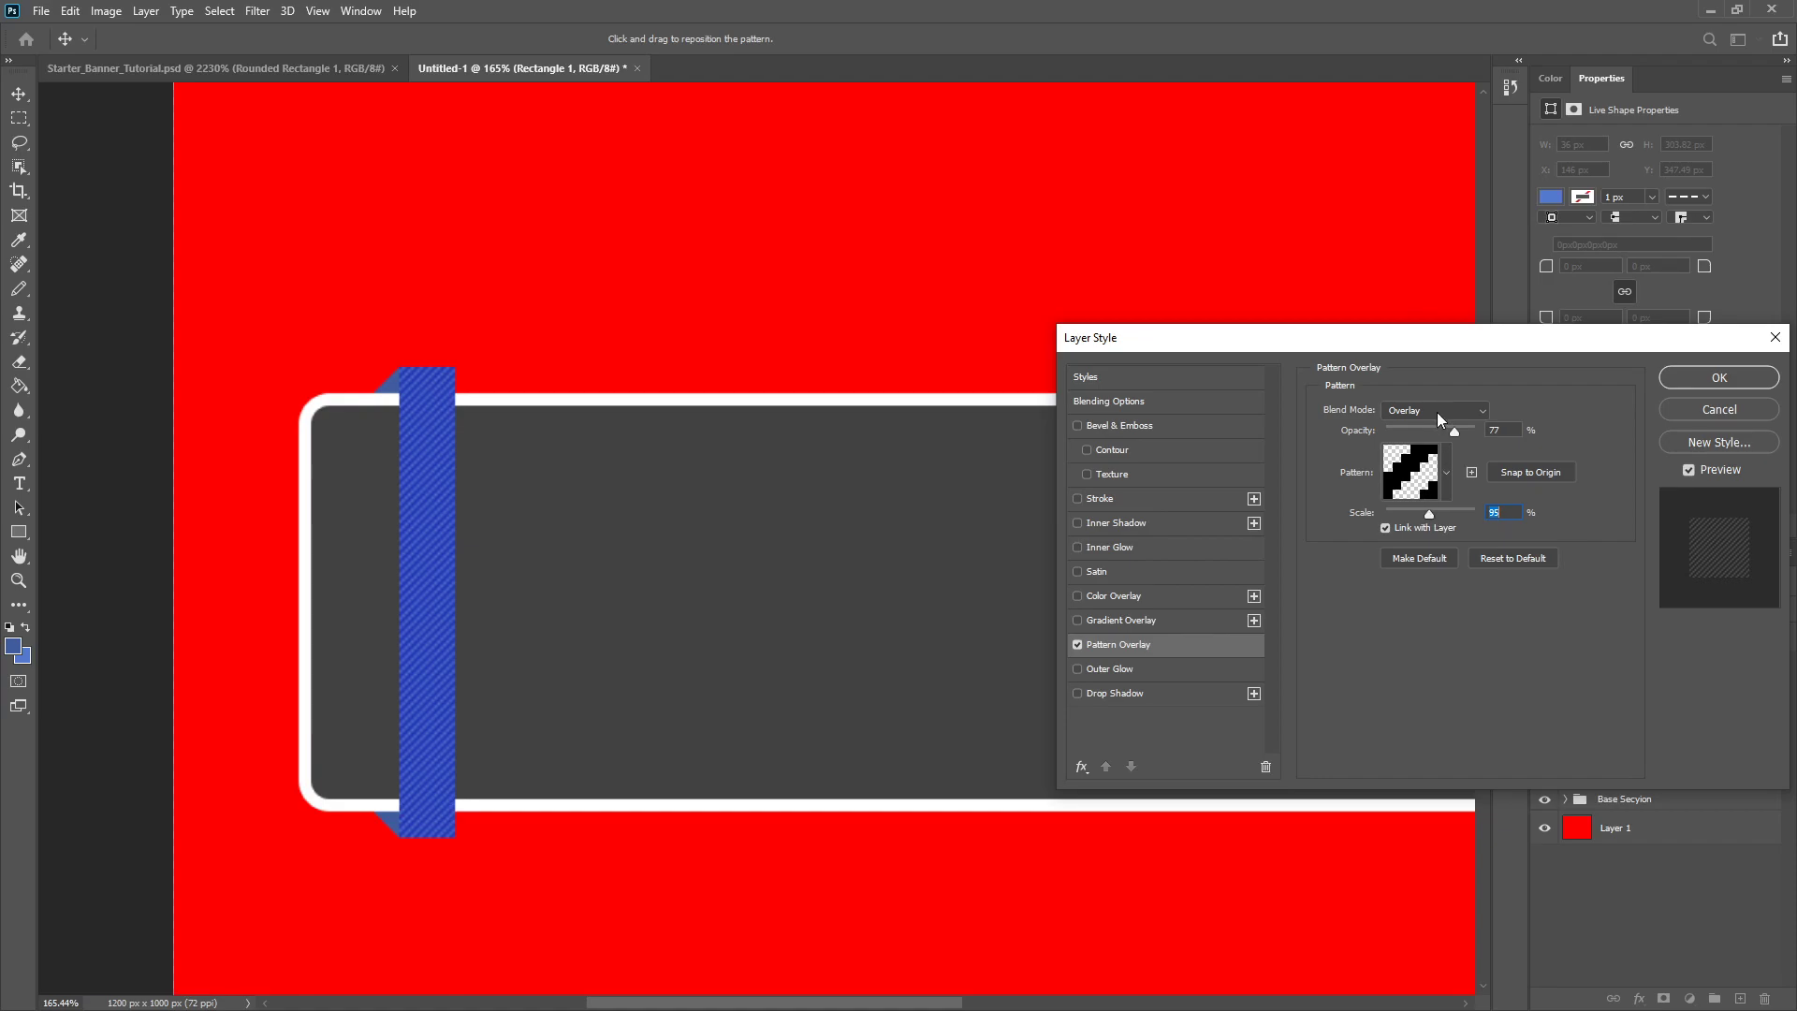
drag(1421, 428, 1423, 428)
drag(1411, 512, 1423, 513)
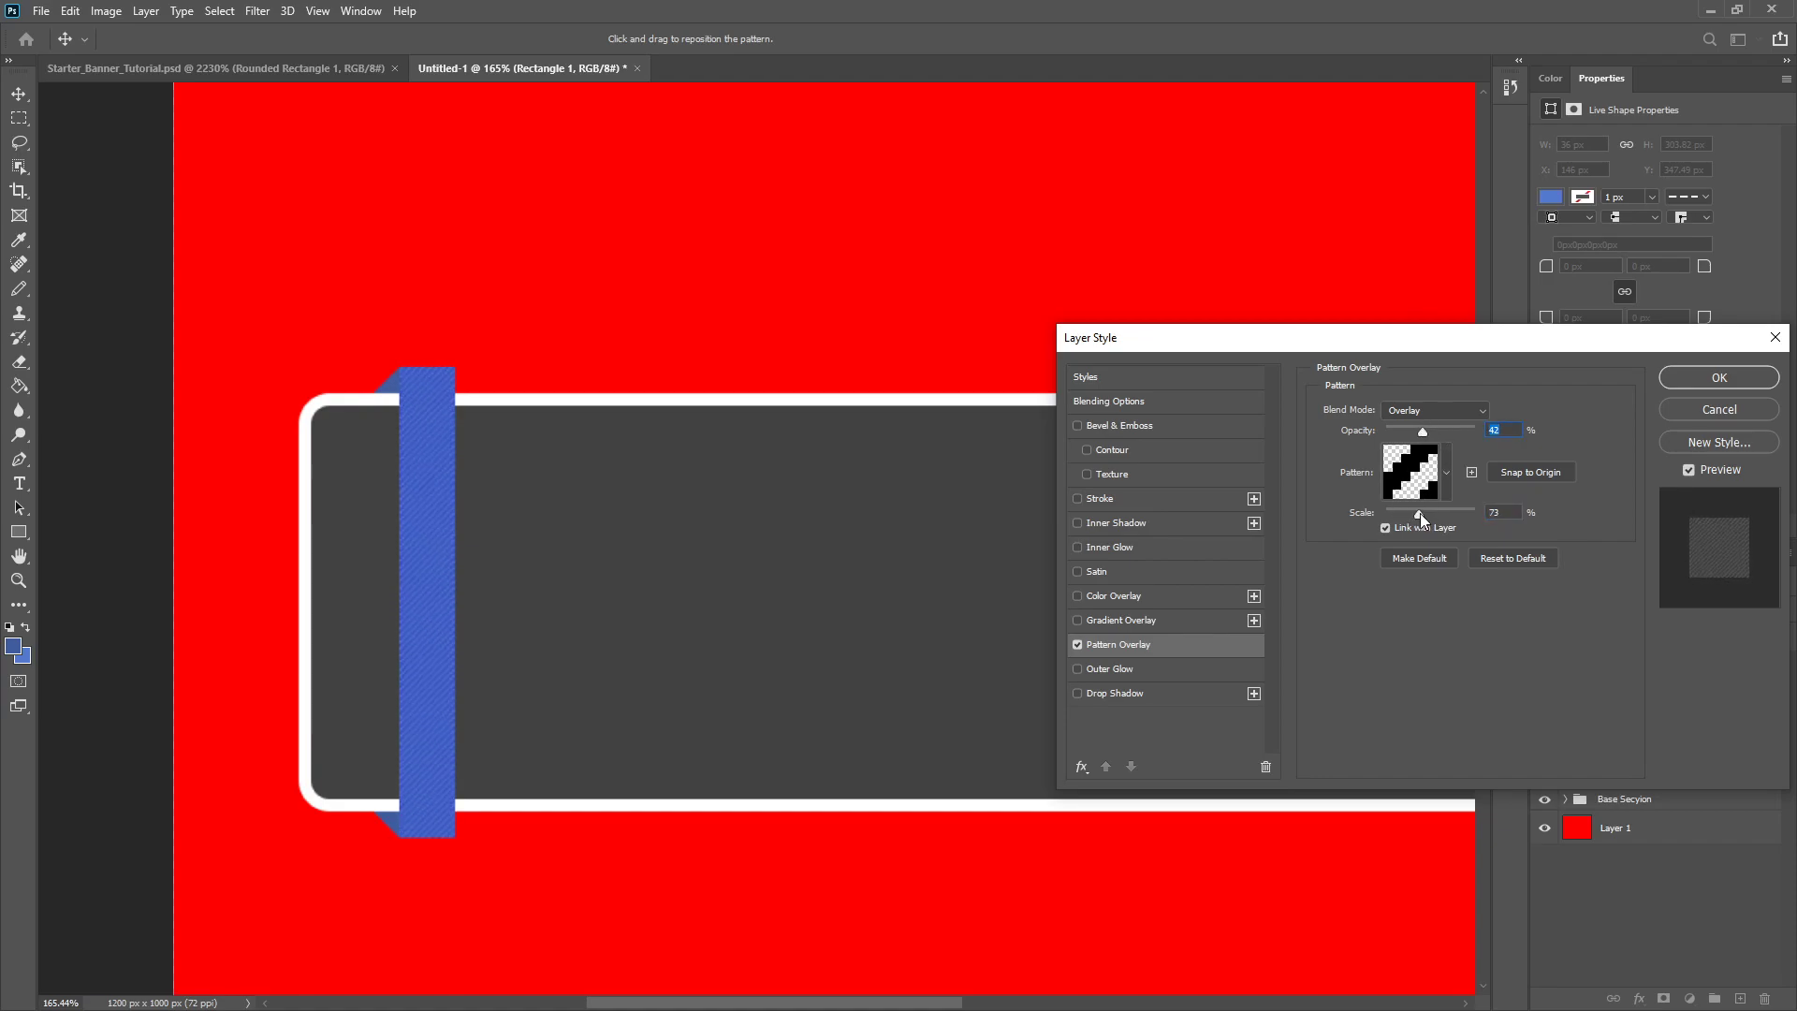
click(1684, 378)
- Copy the layer style of Rectangle 1
scroll(486, 666, down, 3)
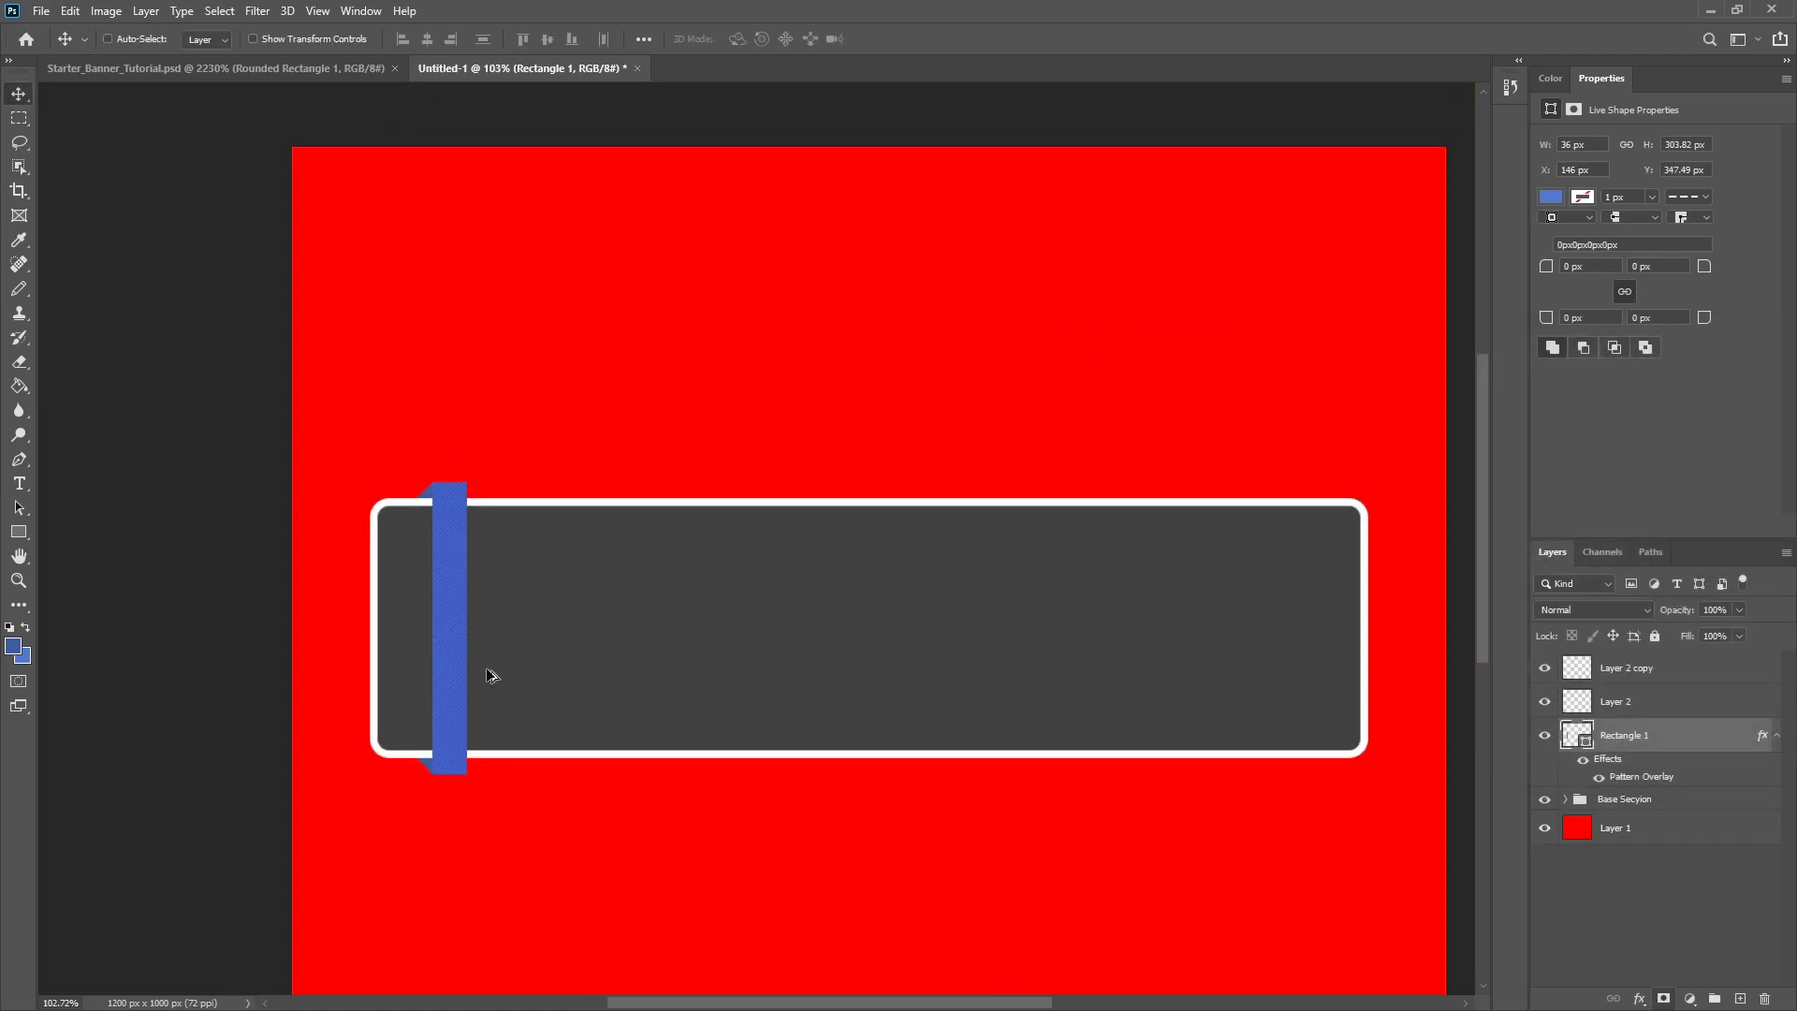
scroll(381, 681, down, 1)
scroll(377, 574, up, 2)
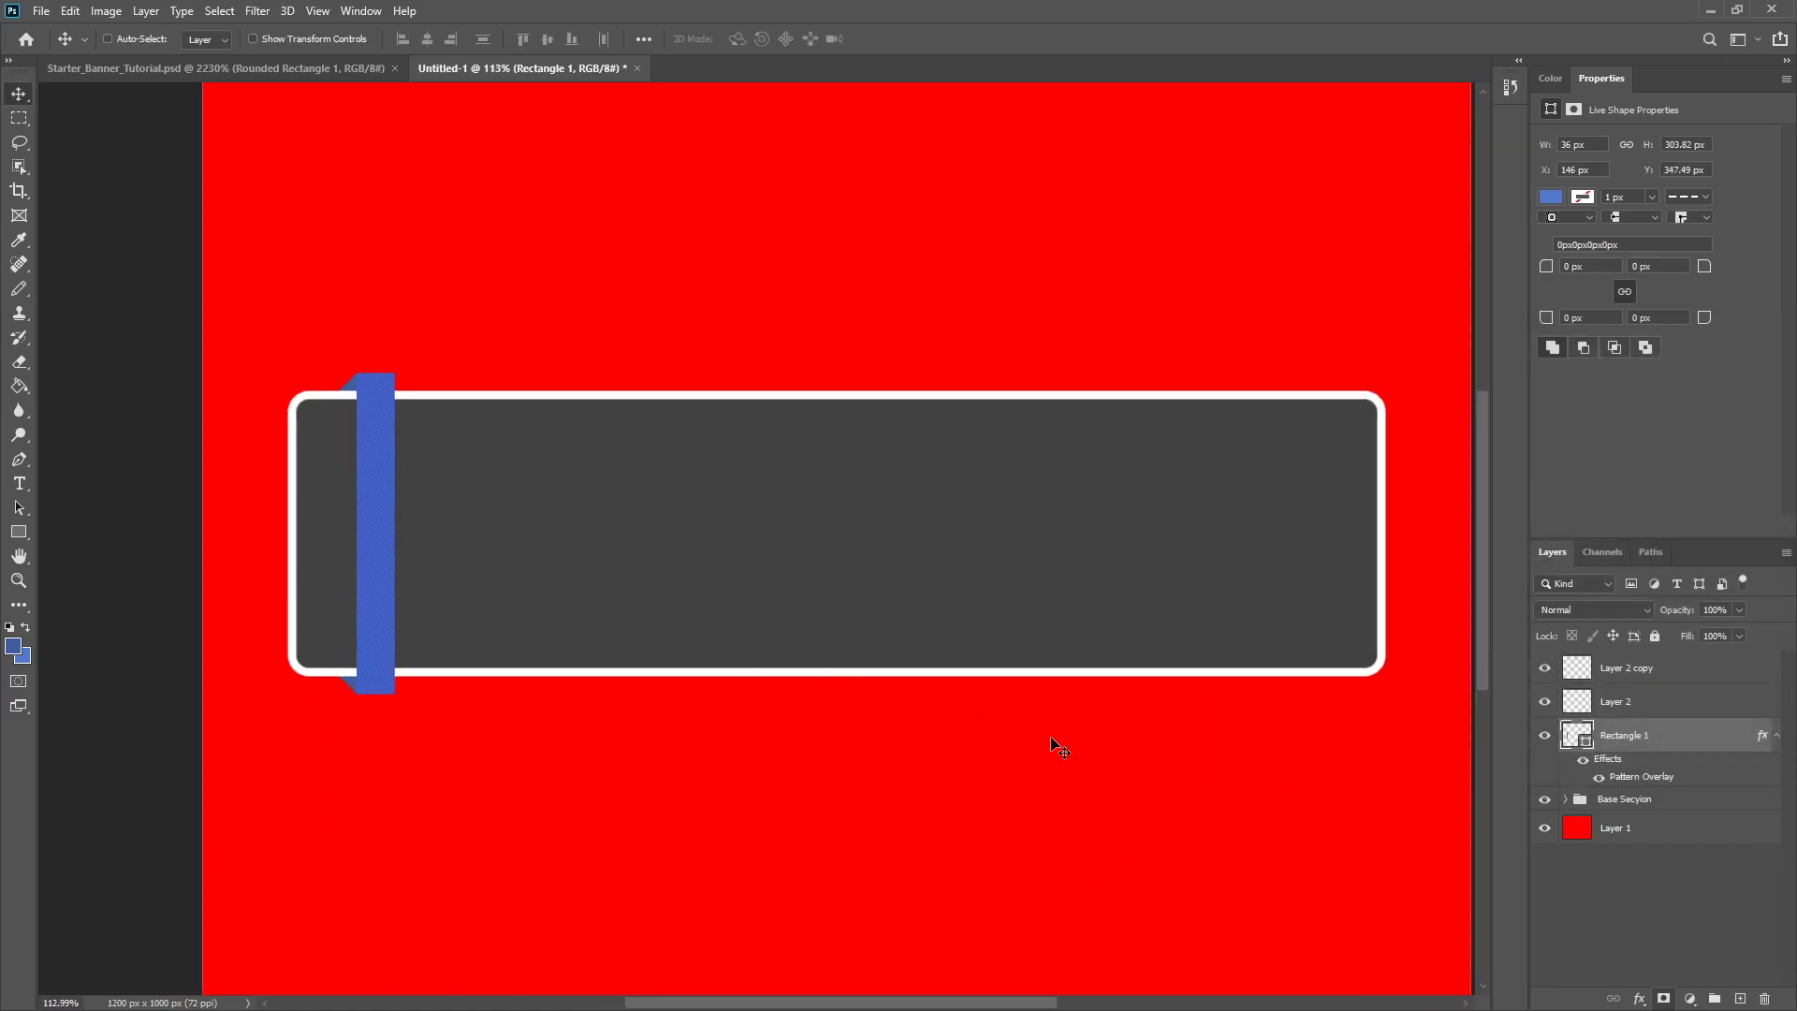
right_click(1690, 742)
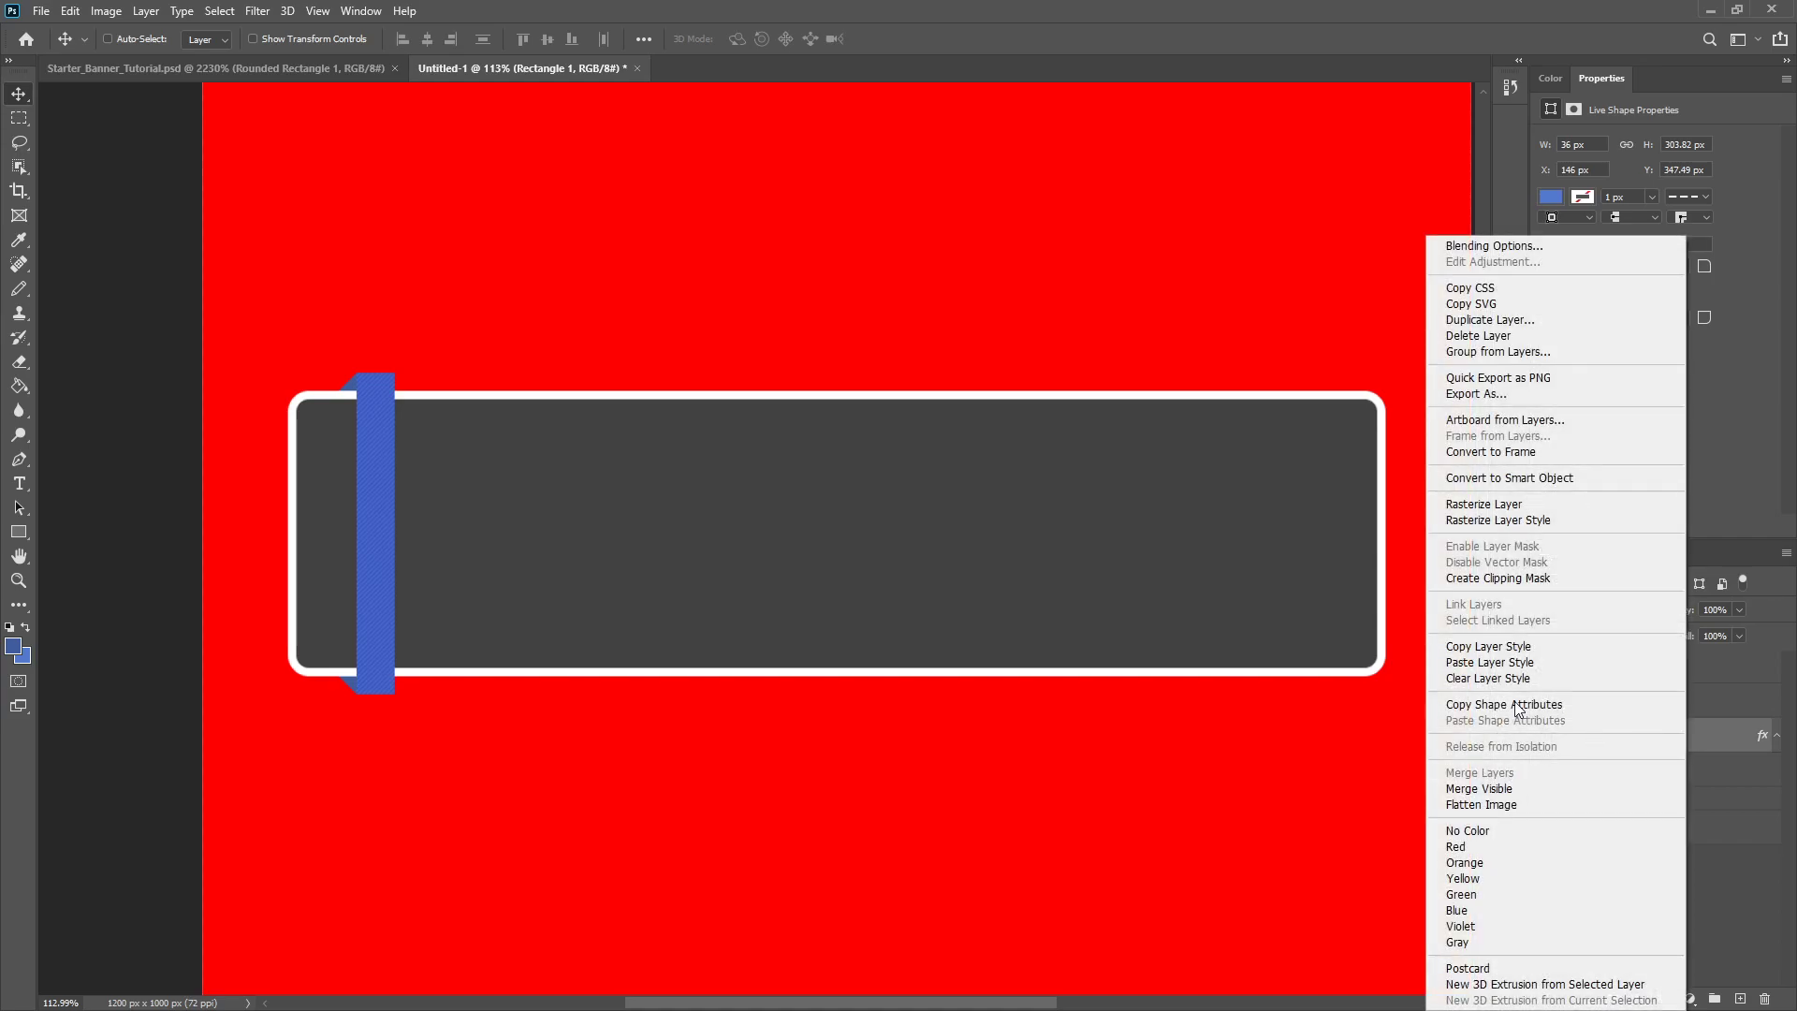
click(1512, 649)
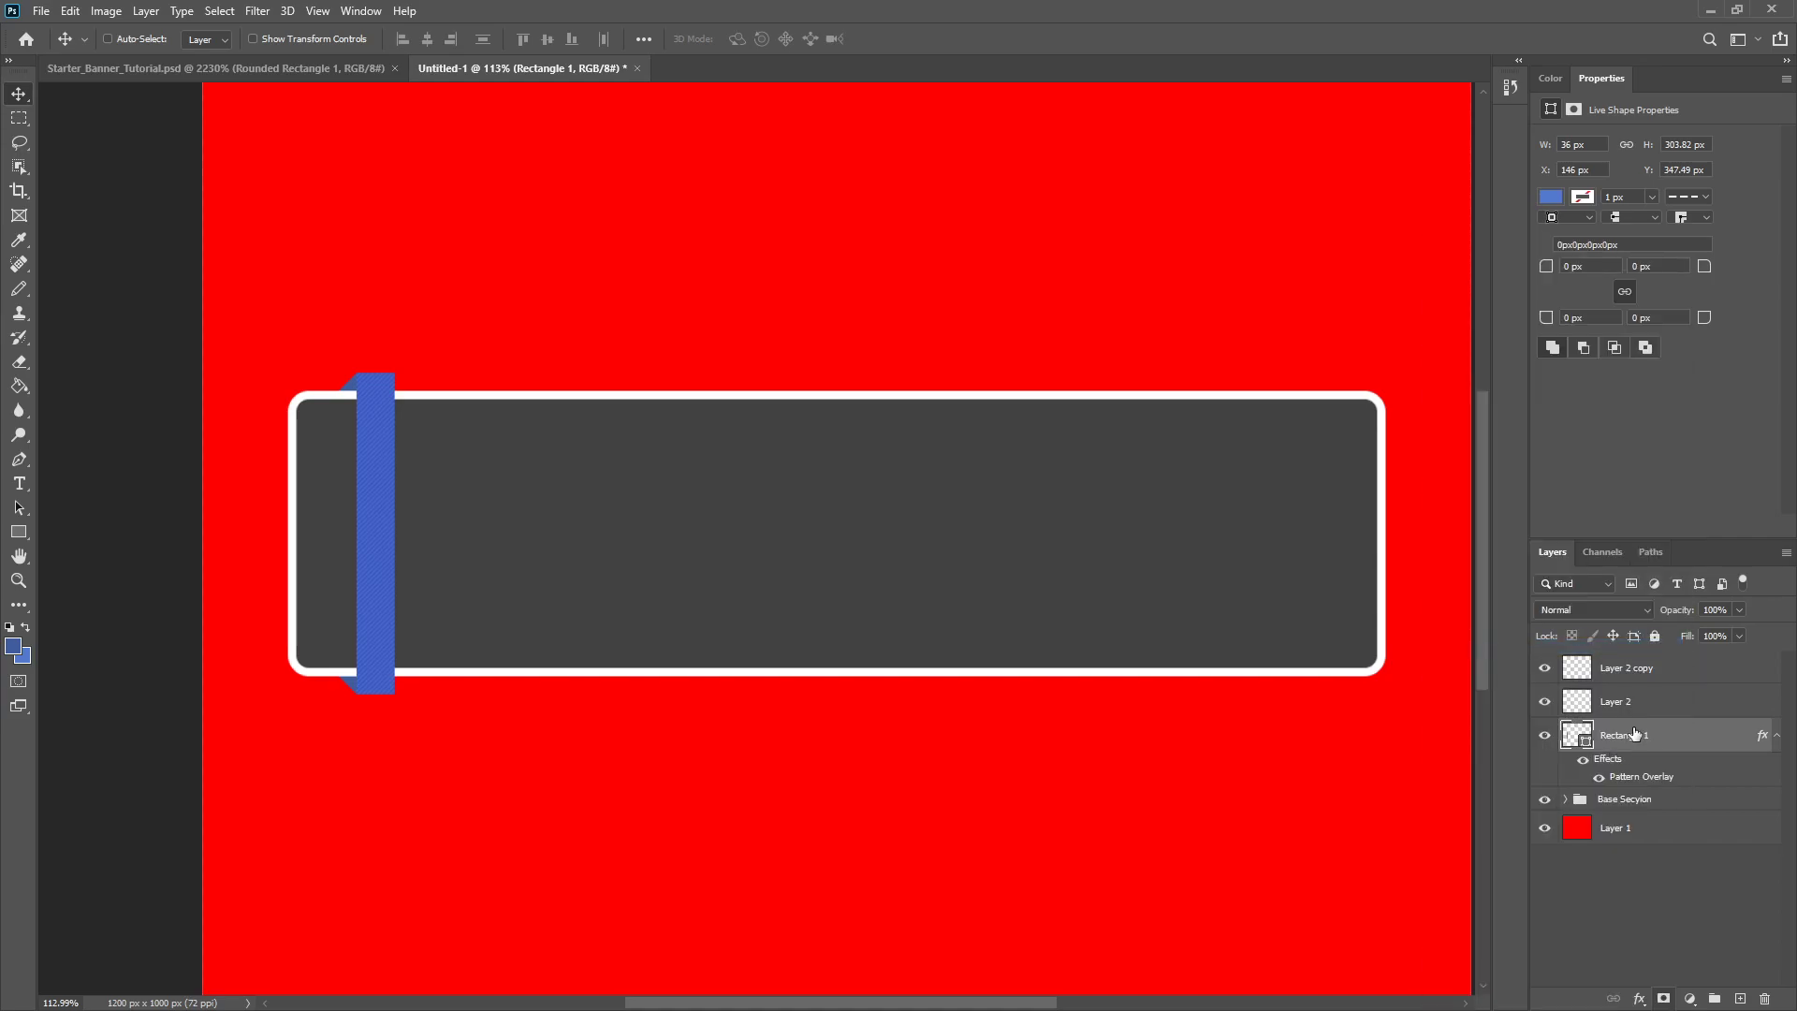
- Add a Drop Shadow to Rectangle 1 with 26% opacity, 180° angle, 2 px distance, 9% spread and 4 px size
right_click(1634, 734)
click(1460, 248)
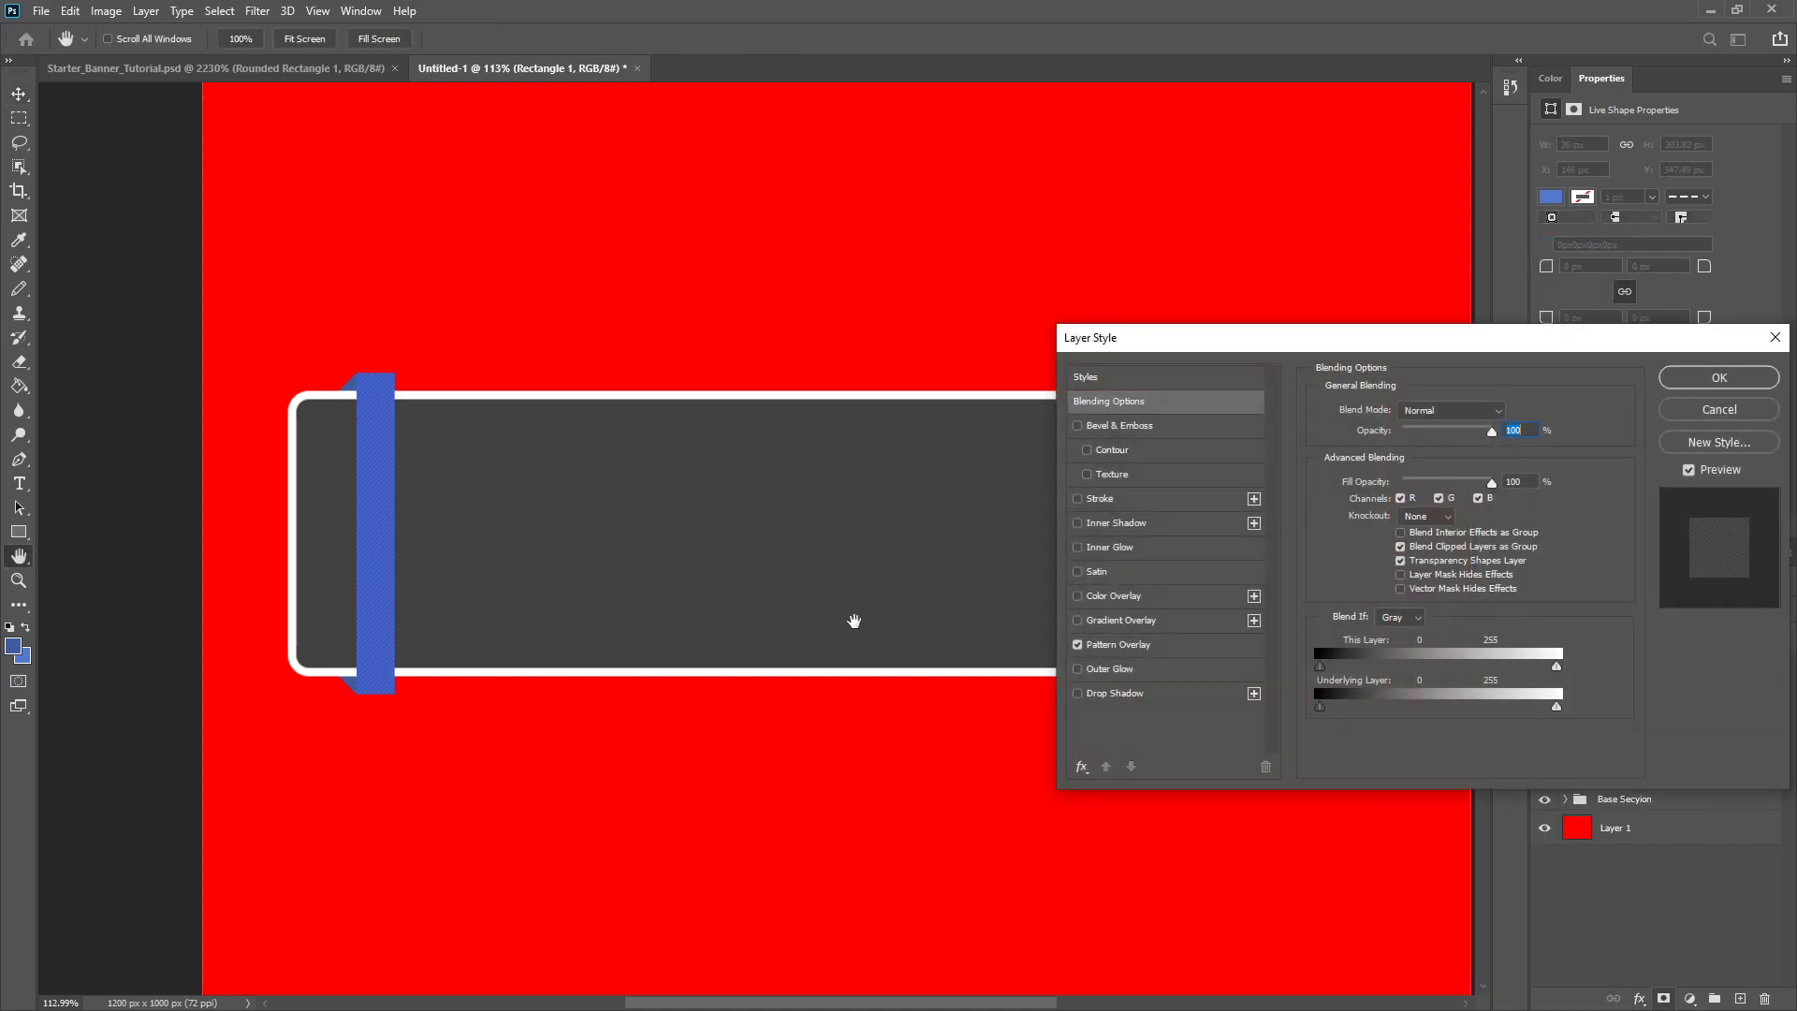
click(1078, 694)
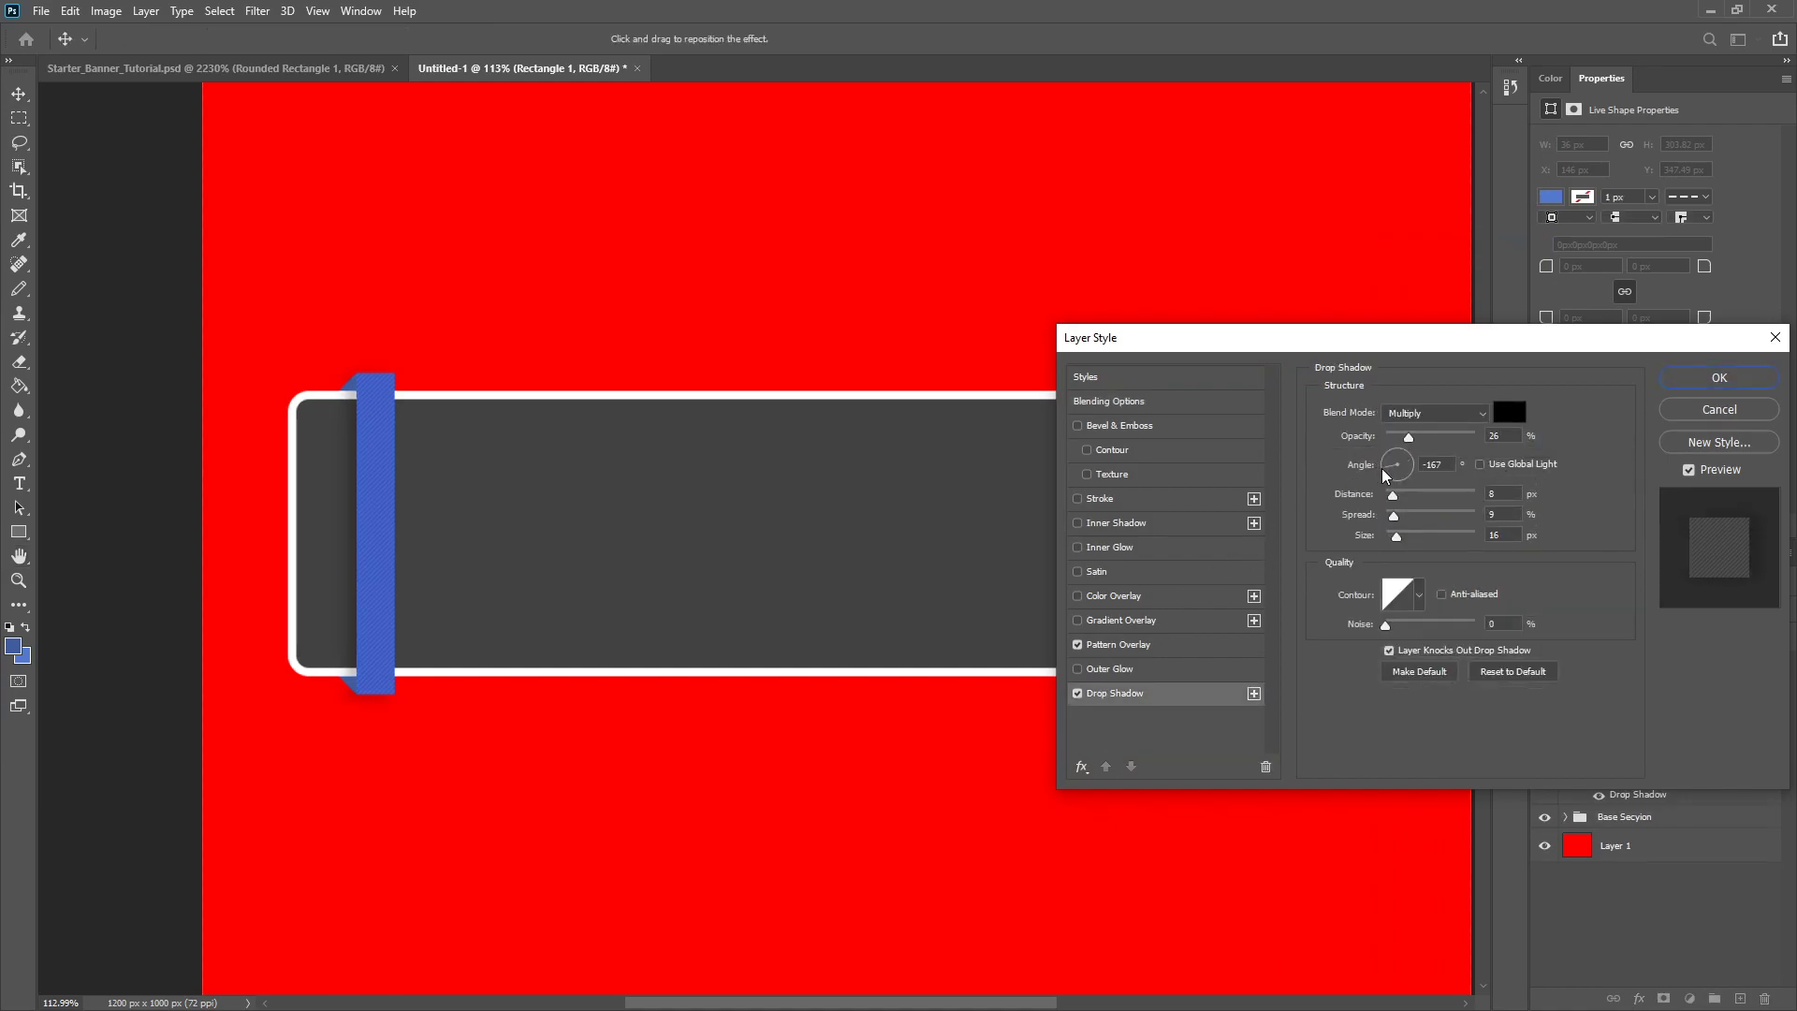
click(1367, 470)
drag(1364, 465, 1363, 465)
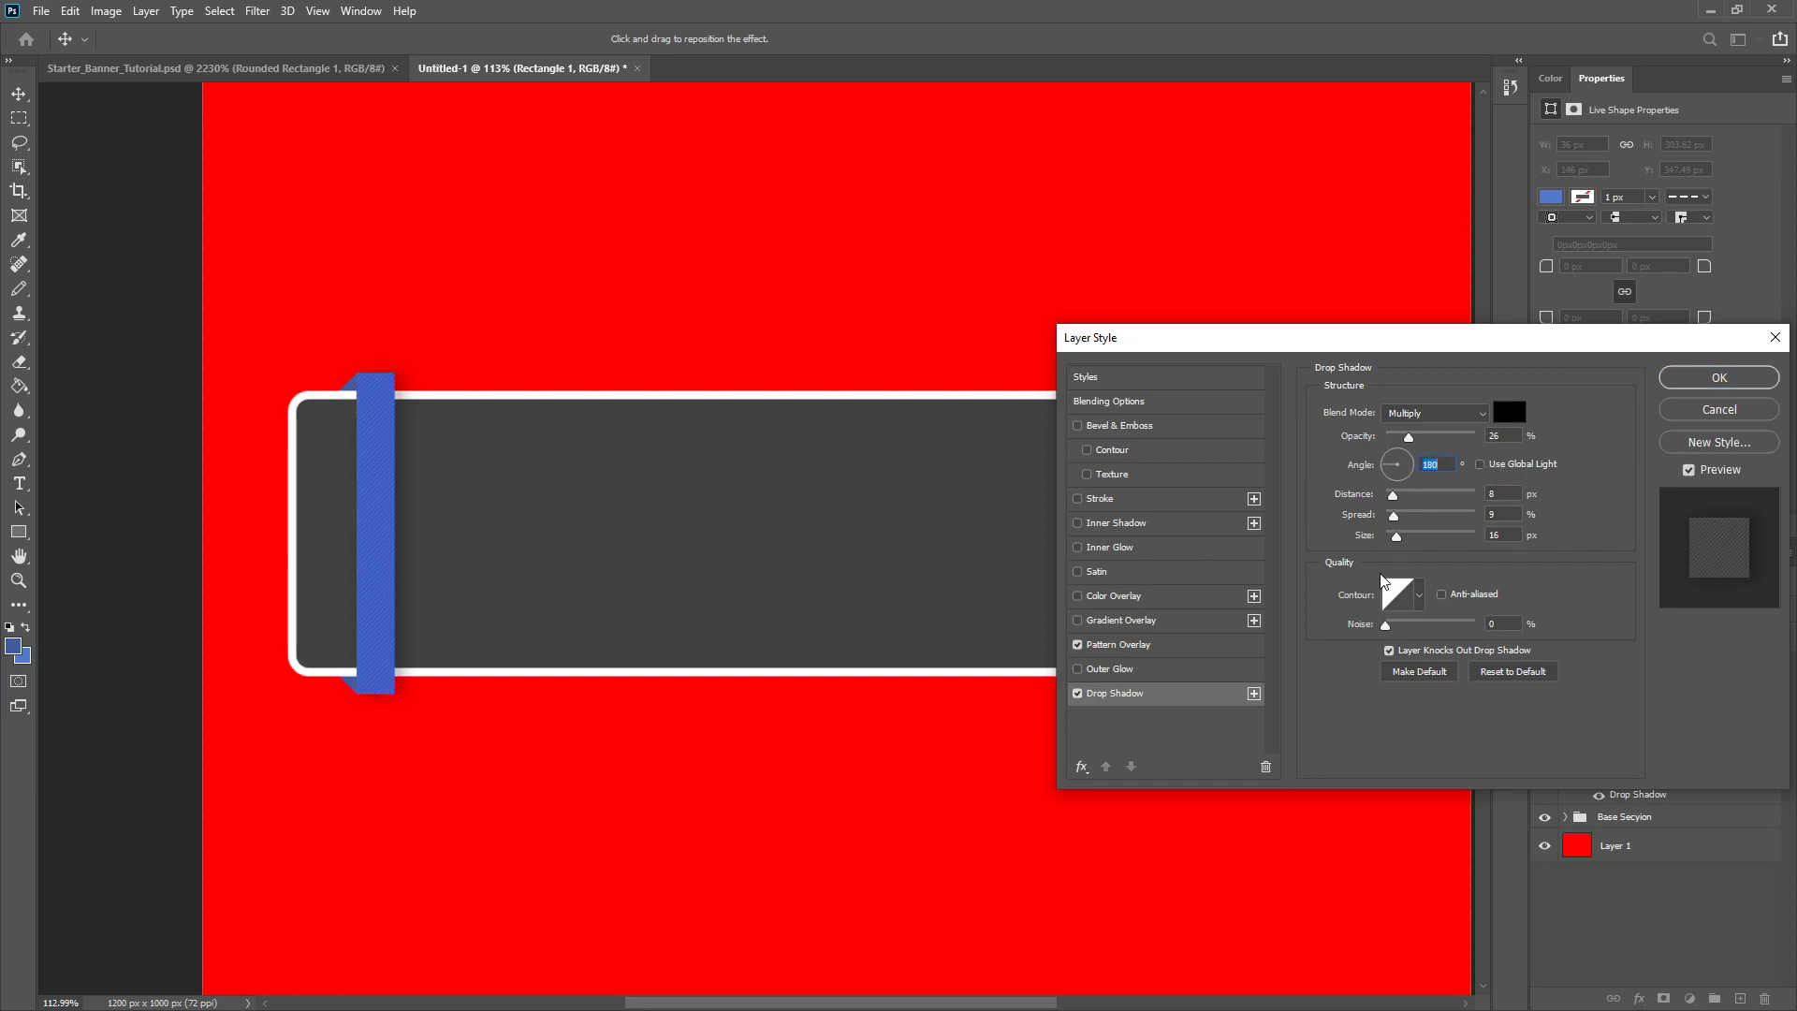
drag(1396, 535, 1388, 495)
click(1389, 496)
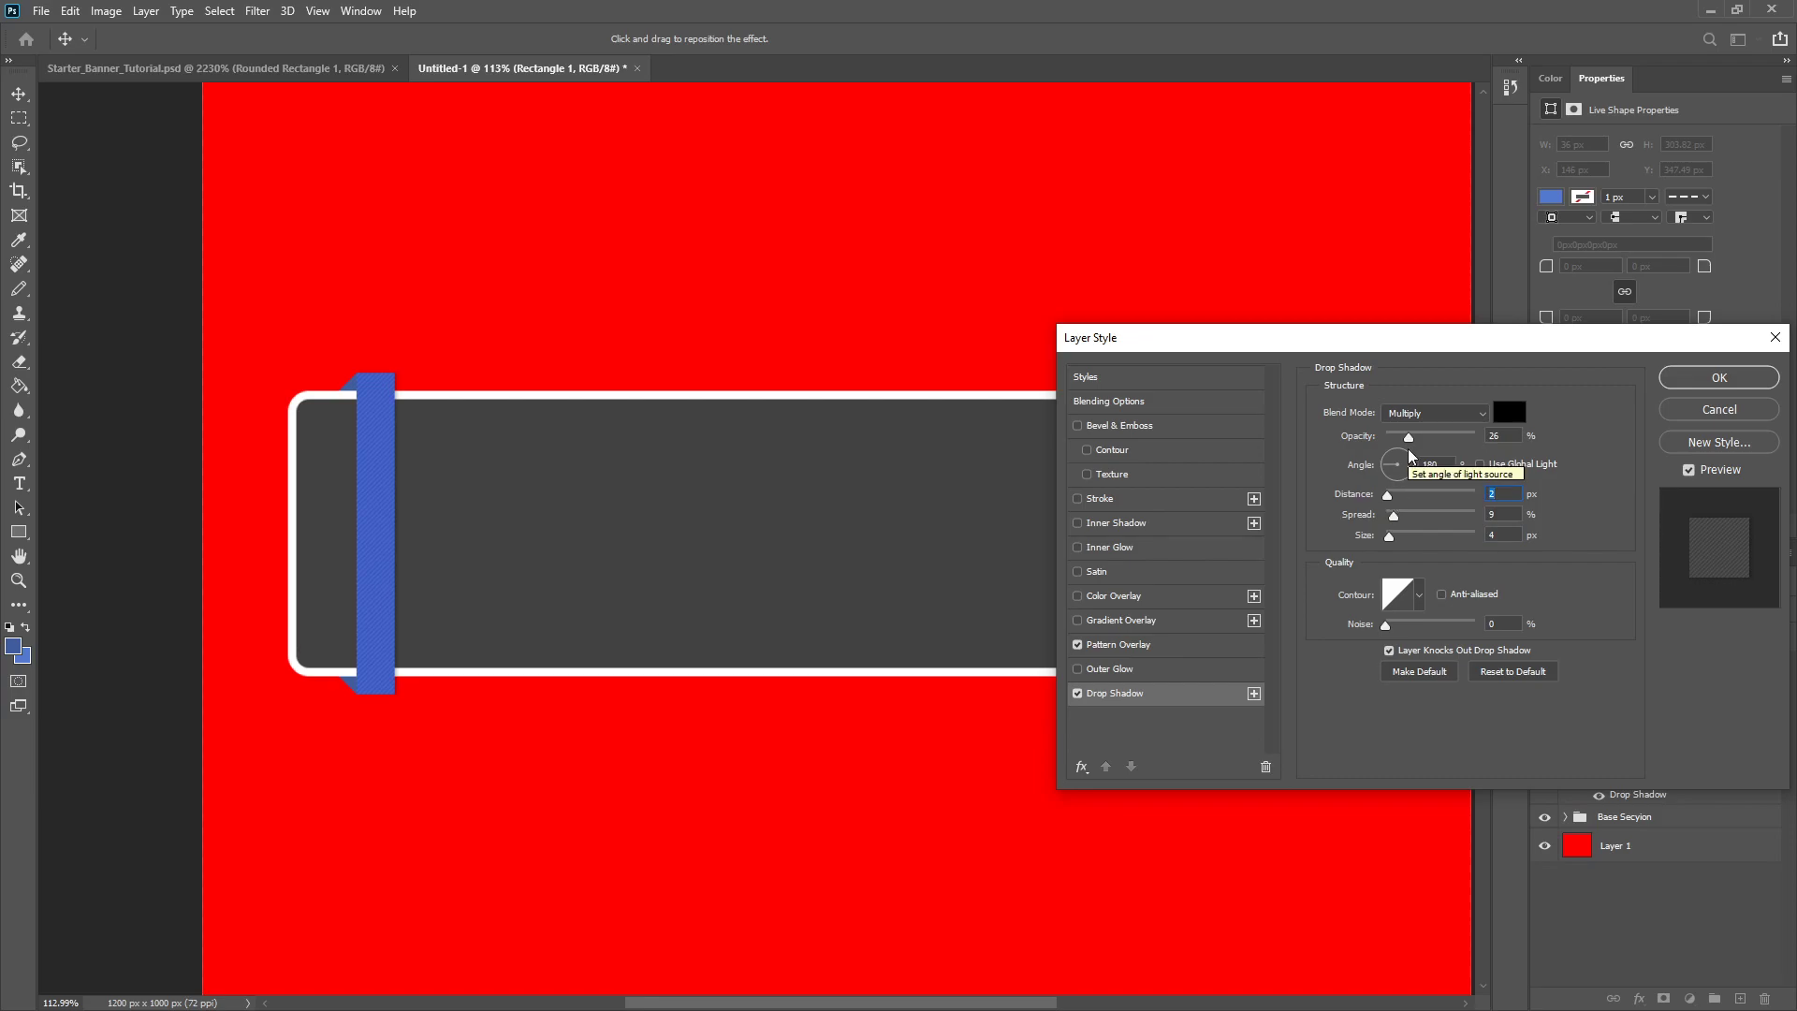
click(1408, 438)
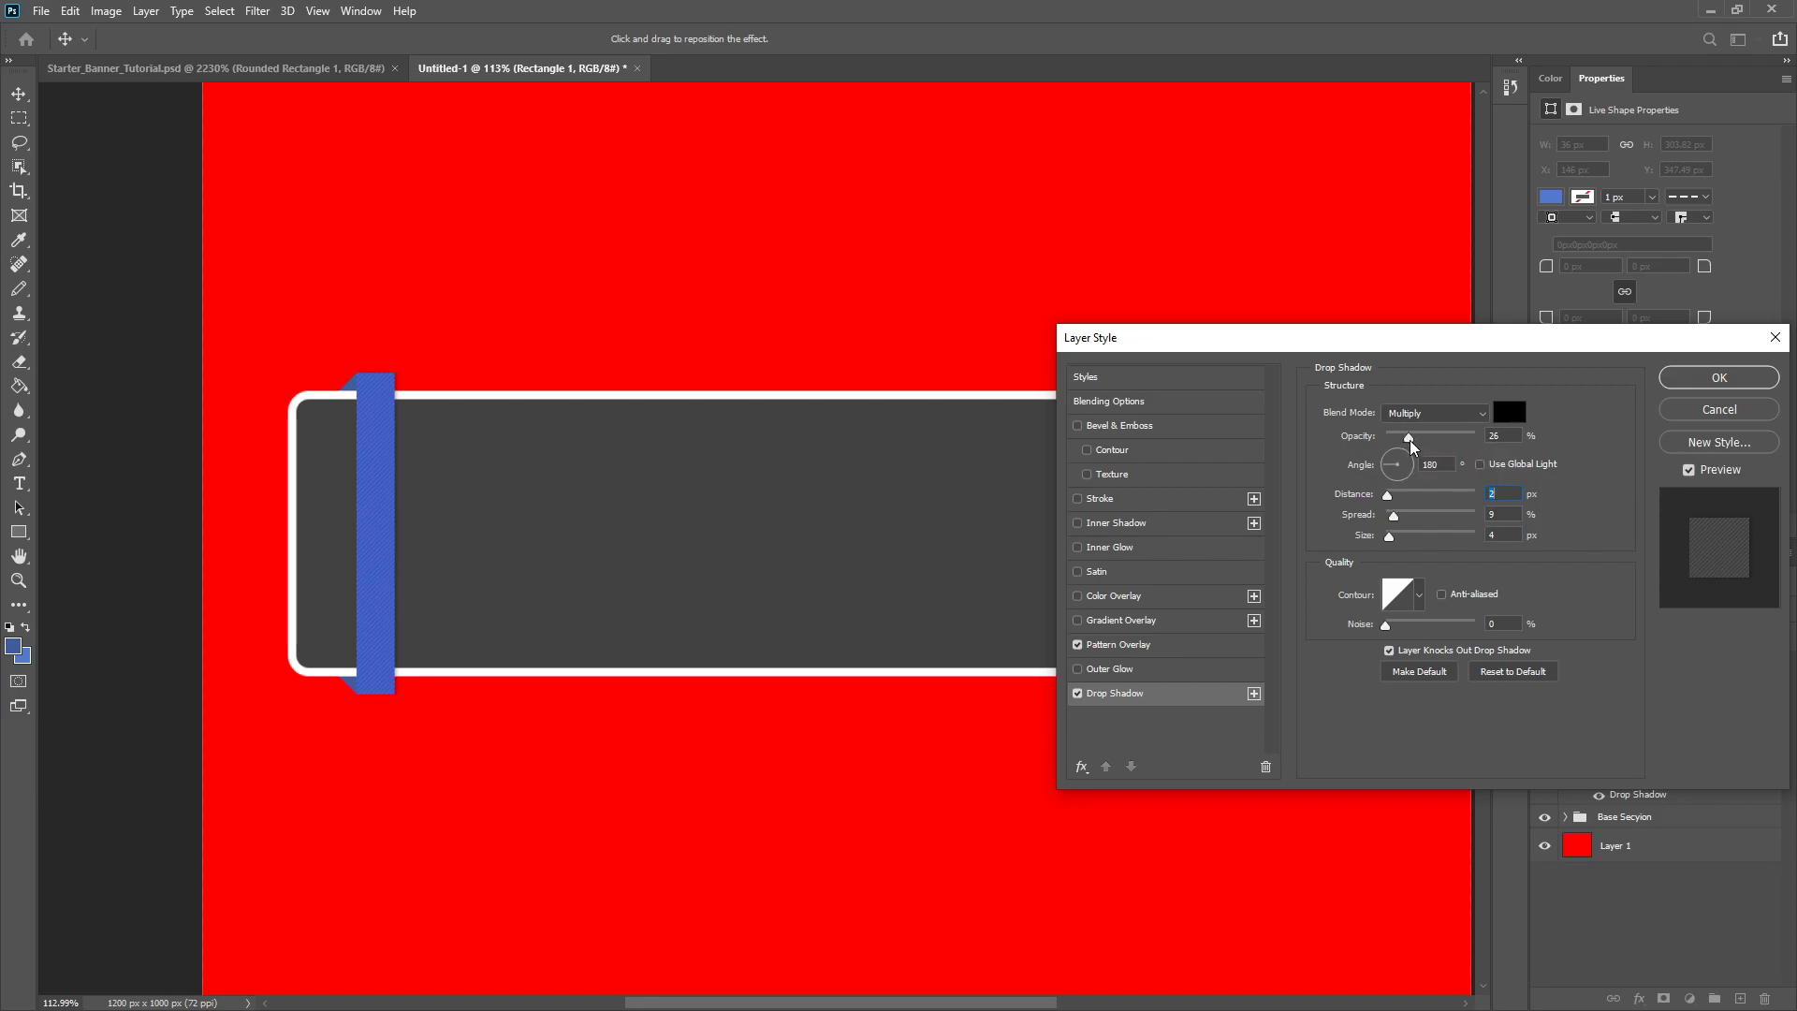
click(1719, 377)
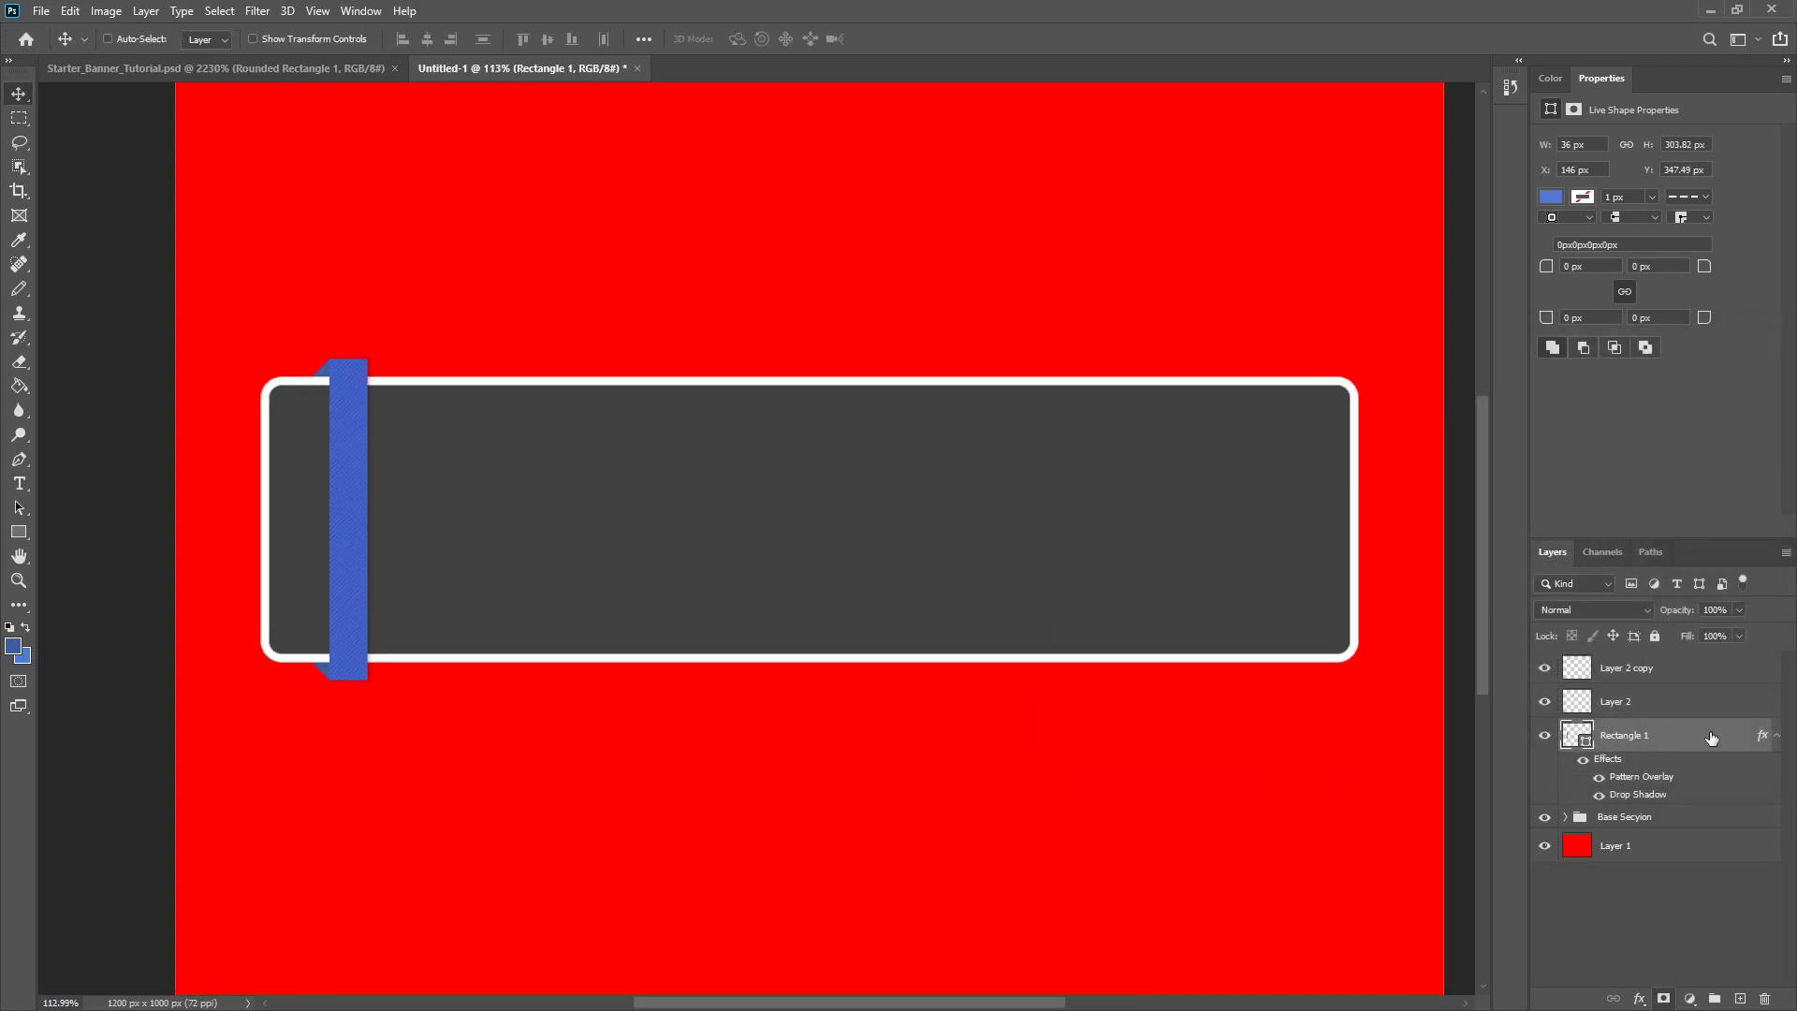
- Paste the copied layer style onto the fold triangles Layer 2 and Layer 2 copy
right_click(1602, 702)
click(1479, 664)
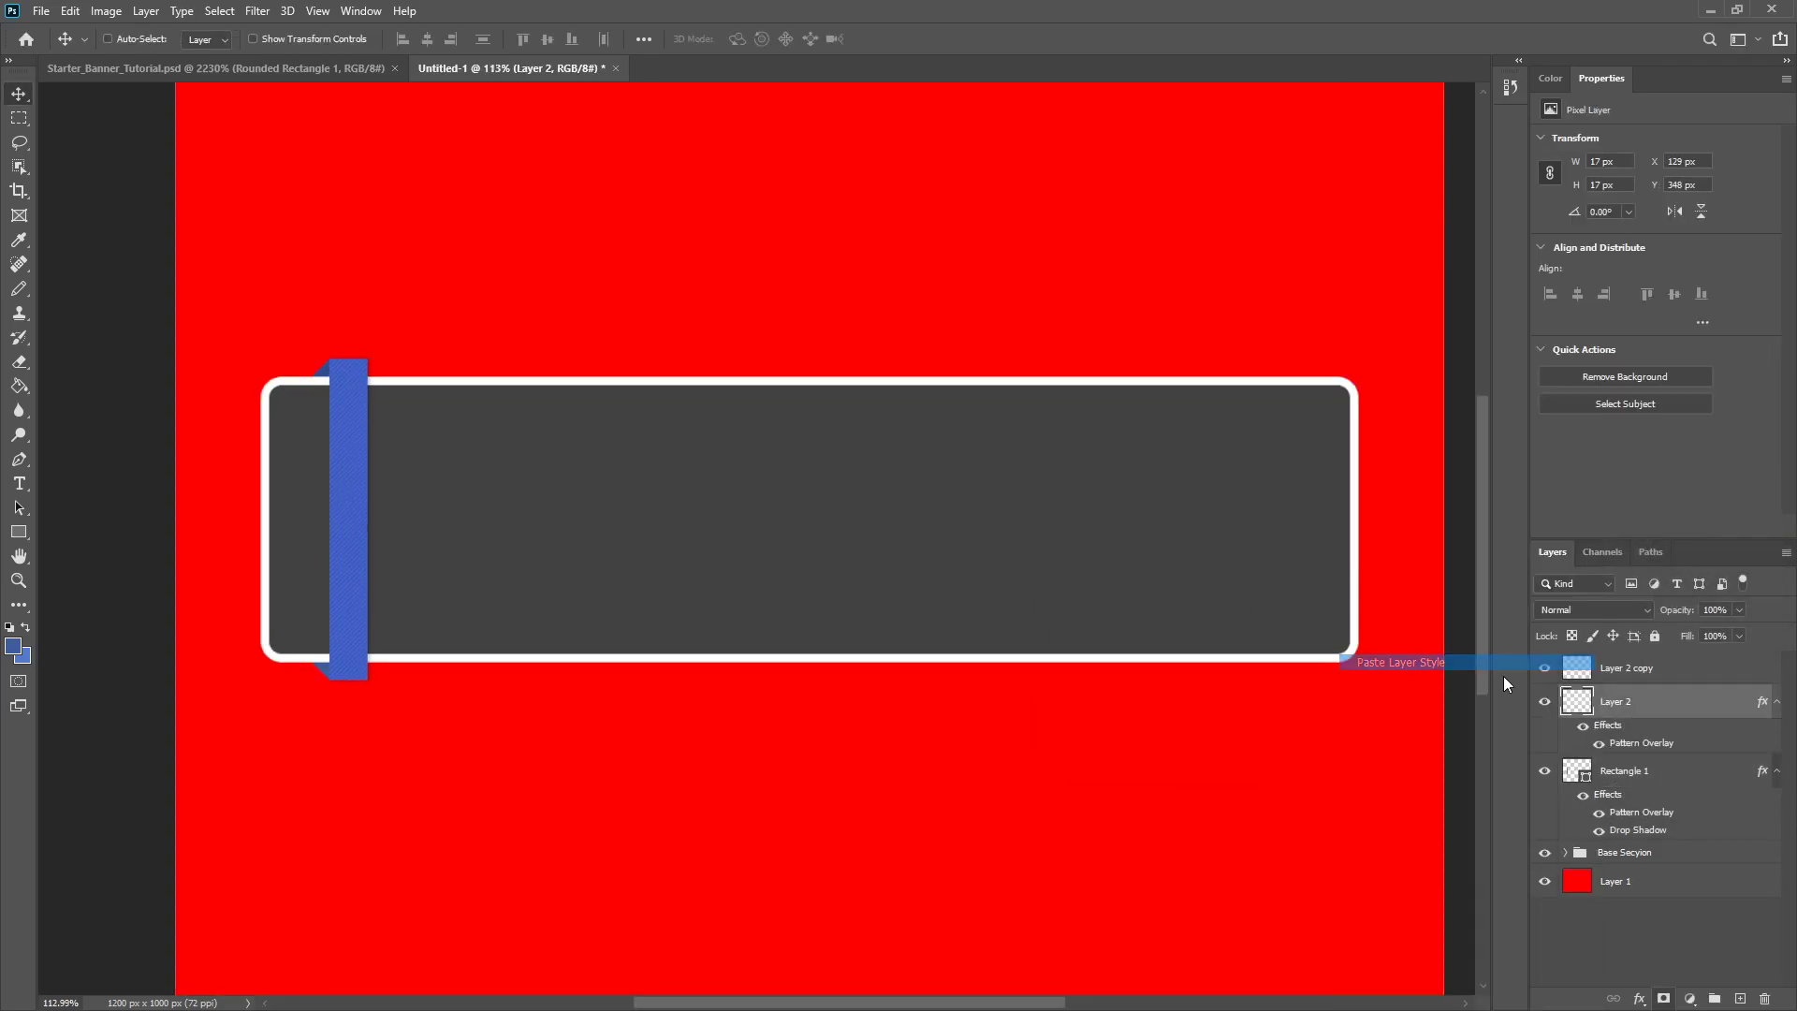
right_click(1606, 670)
click(1628, 674)
- Rename both fold triangle layers to Legs and collapse the layers' effects lists
double_click(1624, 667)
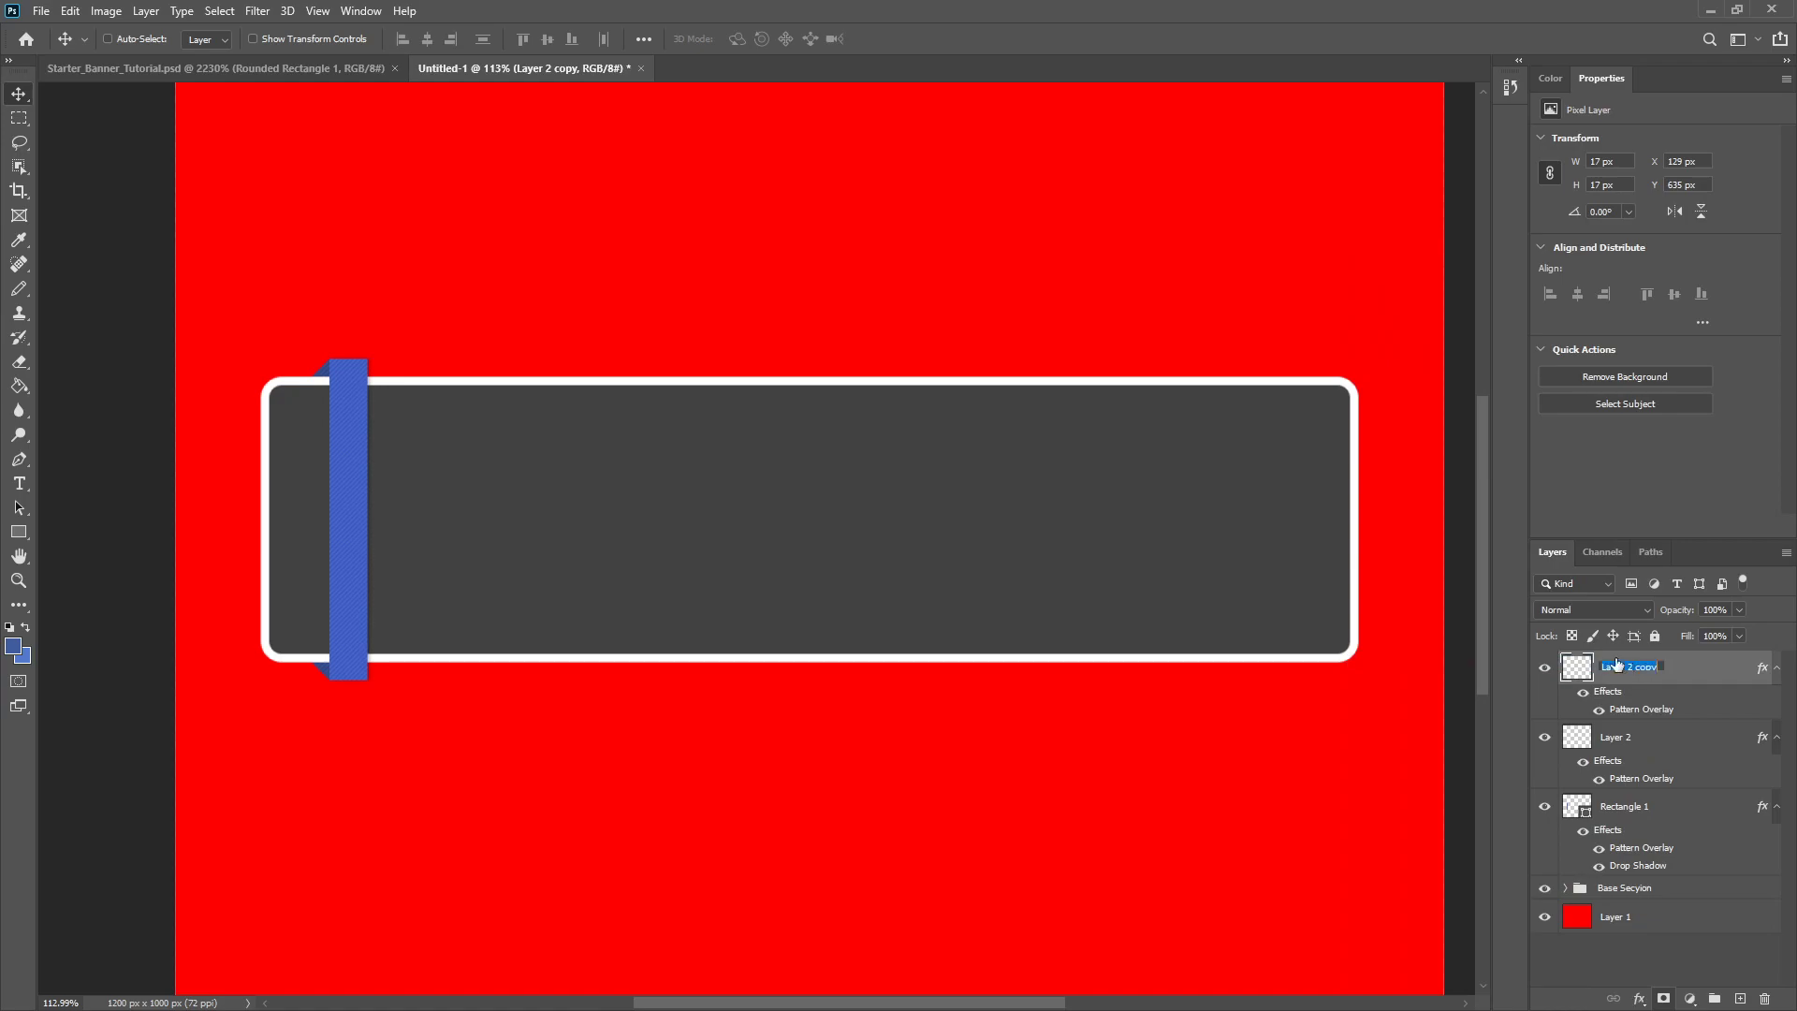
text(Legs)
key(ctrl+c)
double_click(1616, 737)
key(ctrl+v)
click(1776, 739)
click(1776, 739)
click(1776, 678)
click(1774, 740)
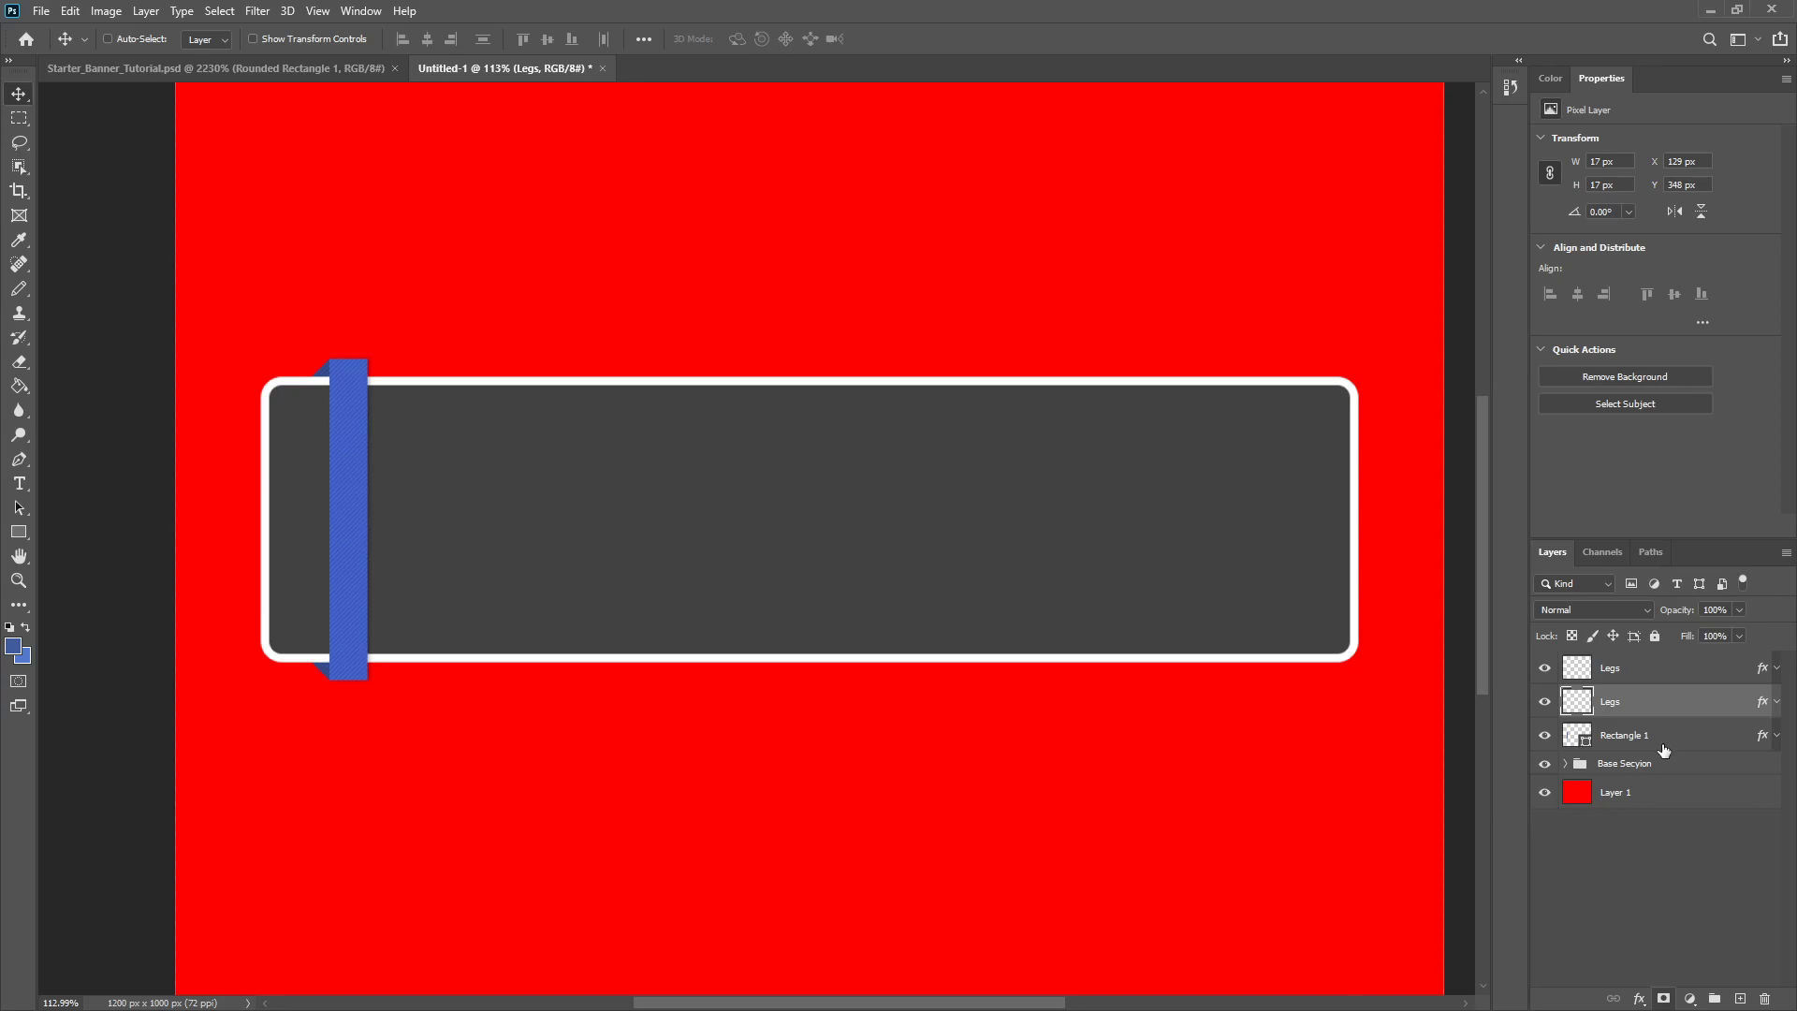
- Rename the Rectangle 1 layer as Main Section
click(1630, 744)
double_click(1630, 739)
text(Main Section)
key(Return)
- Group Main Section with both Legs layers and name the group Ribbon
shift+click(1613, 675)
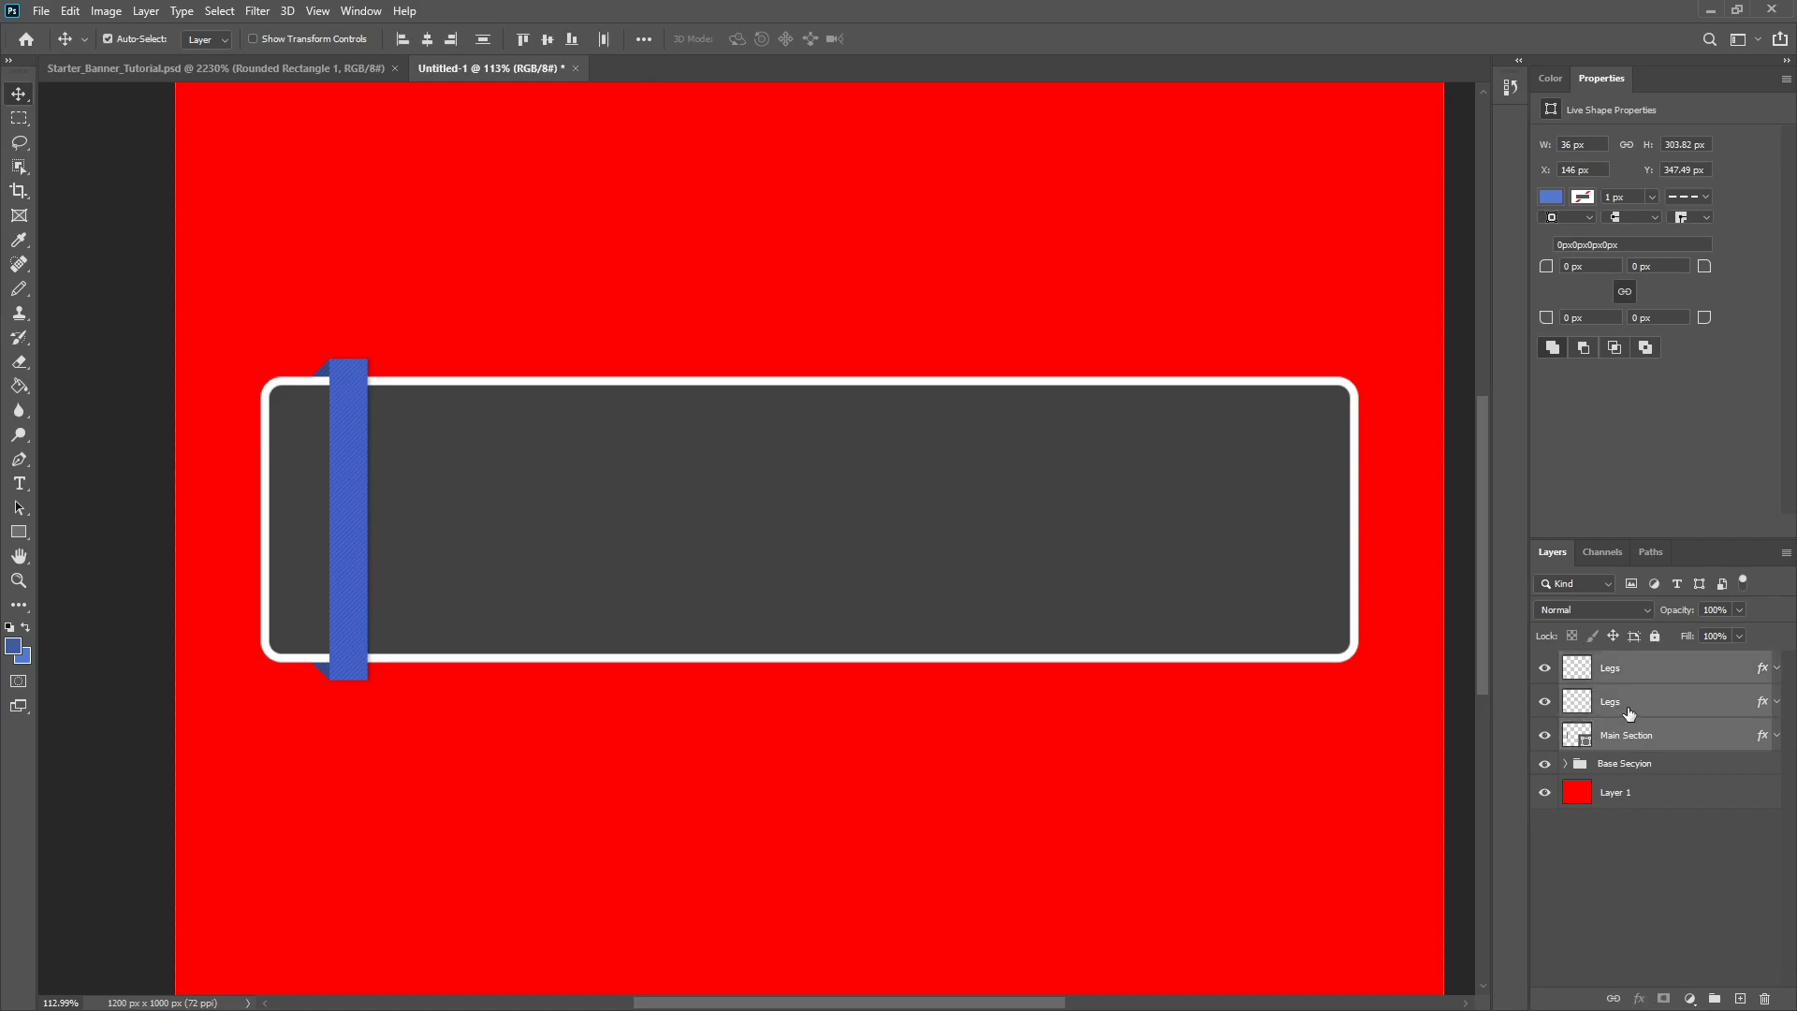
key(ctrl+g)
double_click(1619, 662)
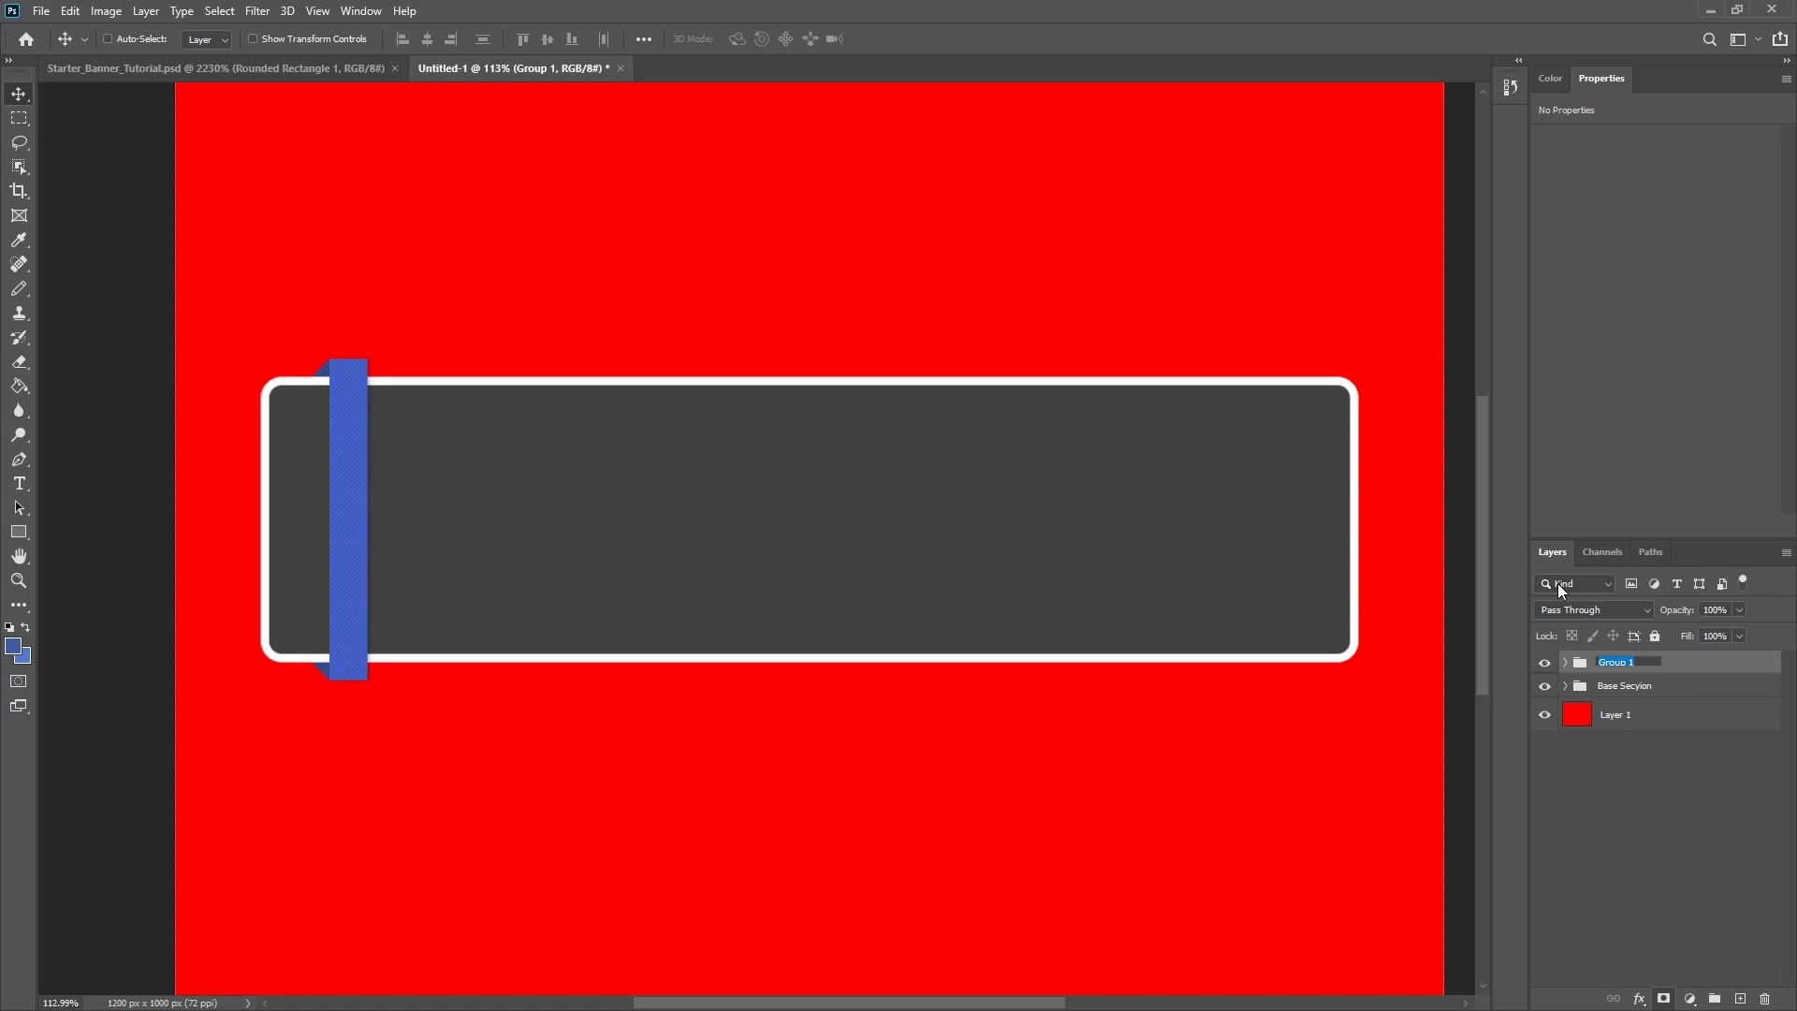
text(Ribbon)
key(Return)
- Nest the Ribbon group in a new group labelled blue, and label the Base Secyion group red
key(ctrl+g)
right_click(1544, 665)
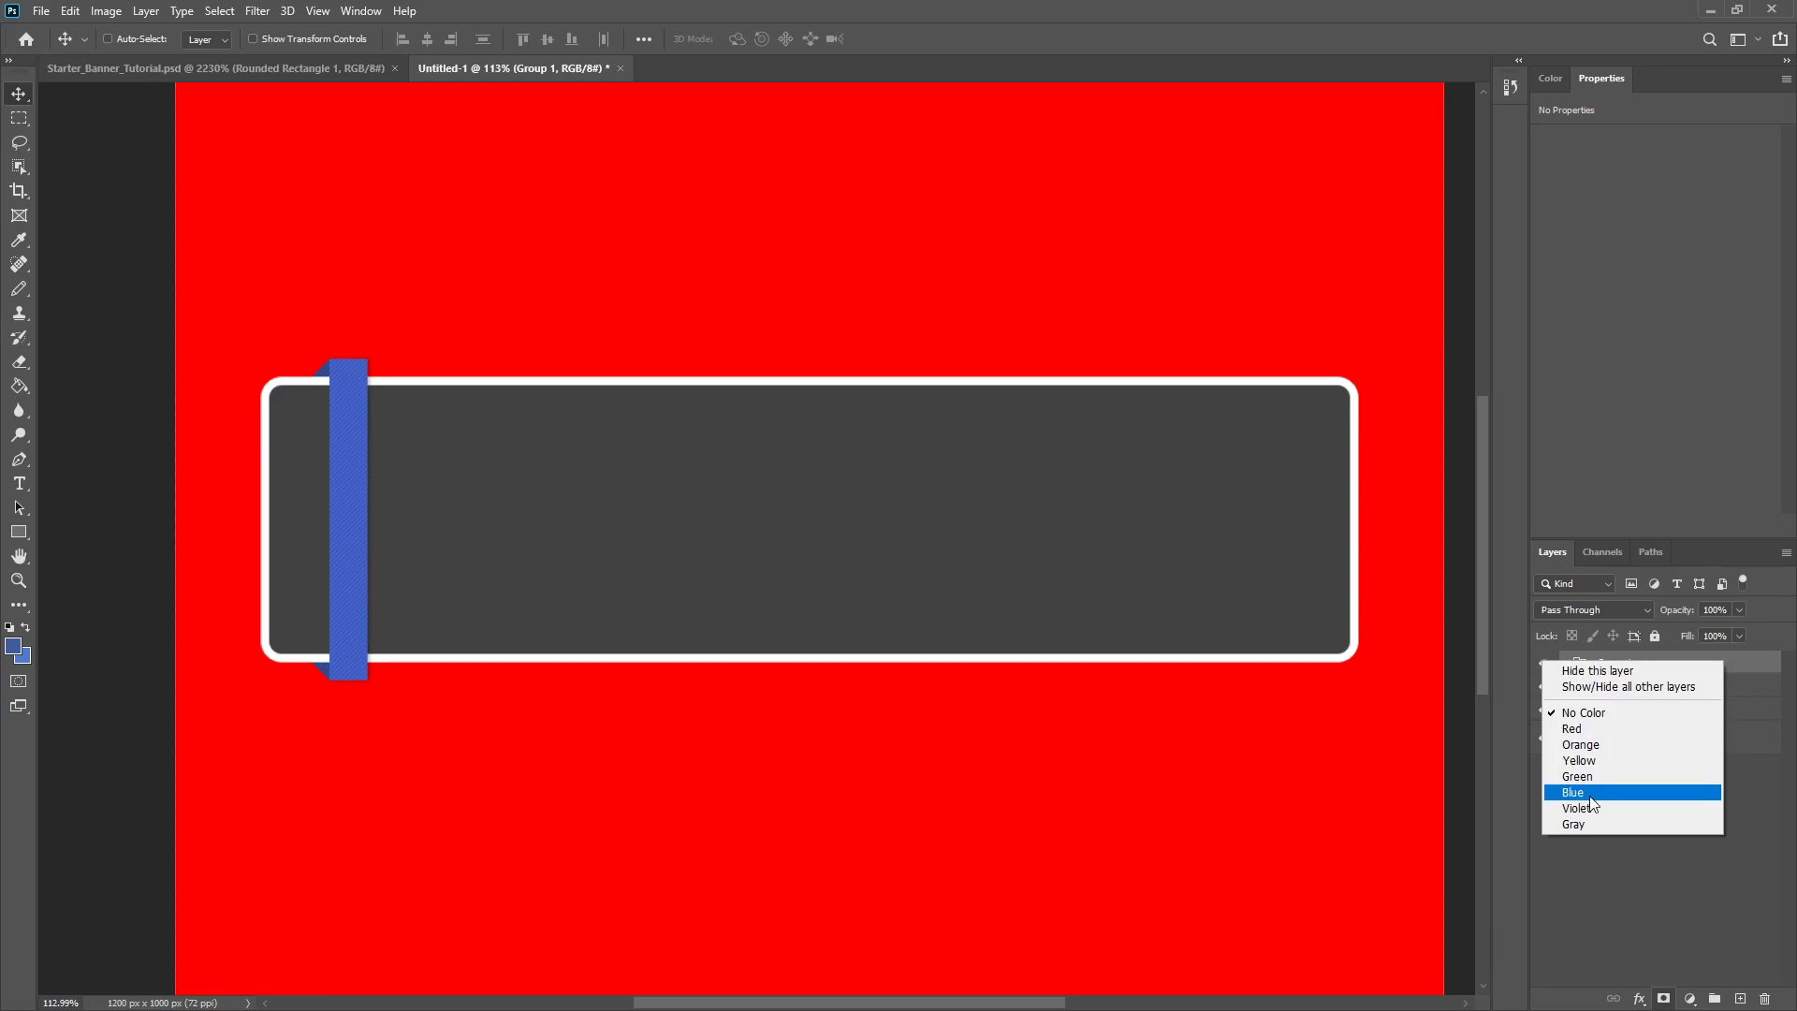
click(1594, 792)
right_click(1549, 706)
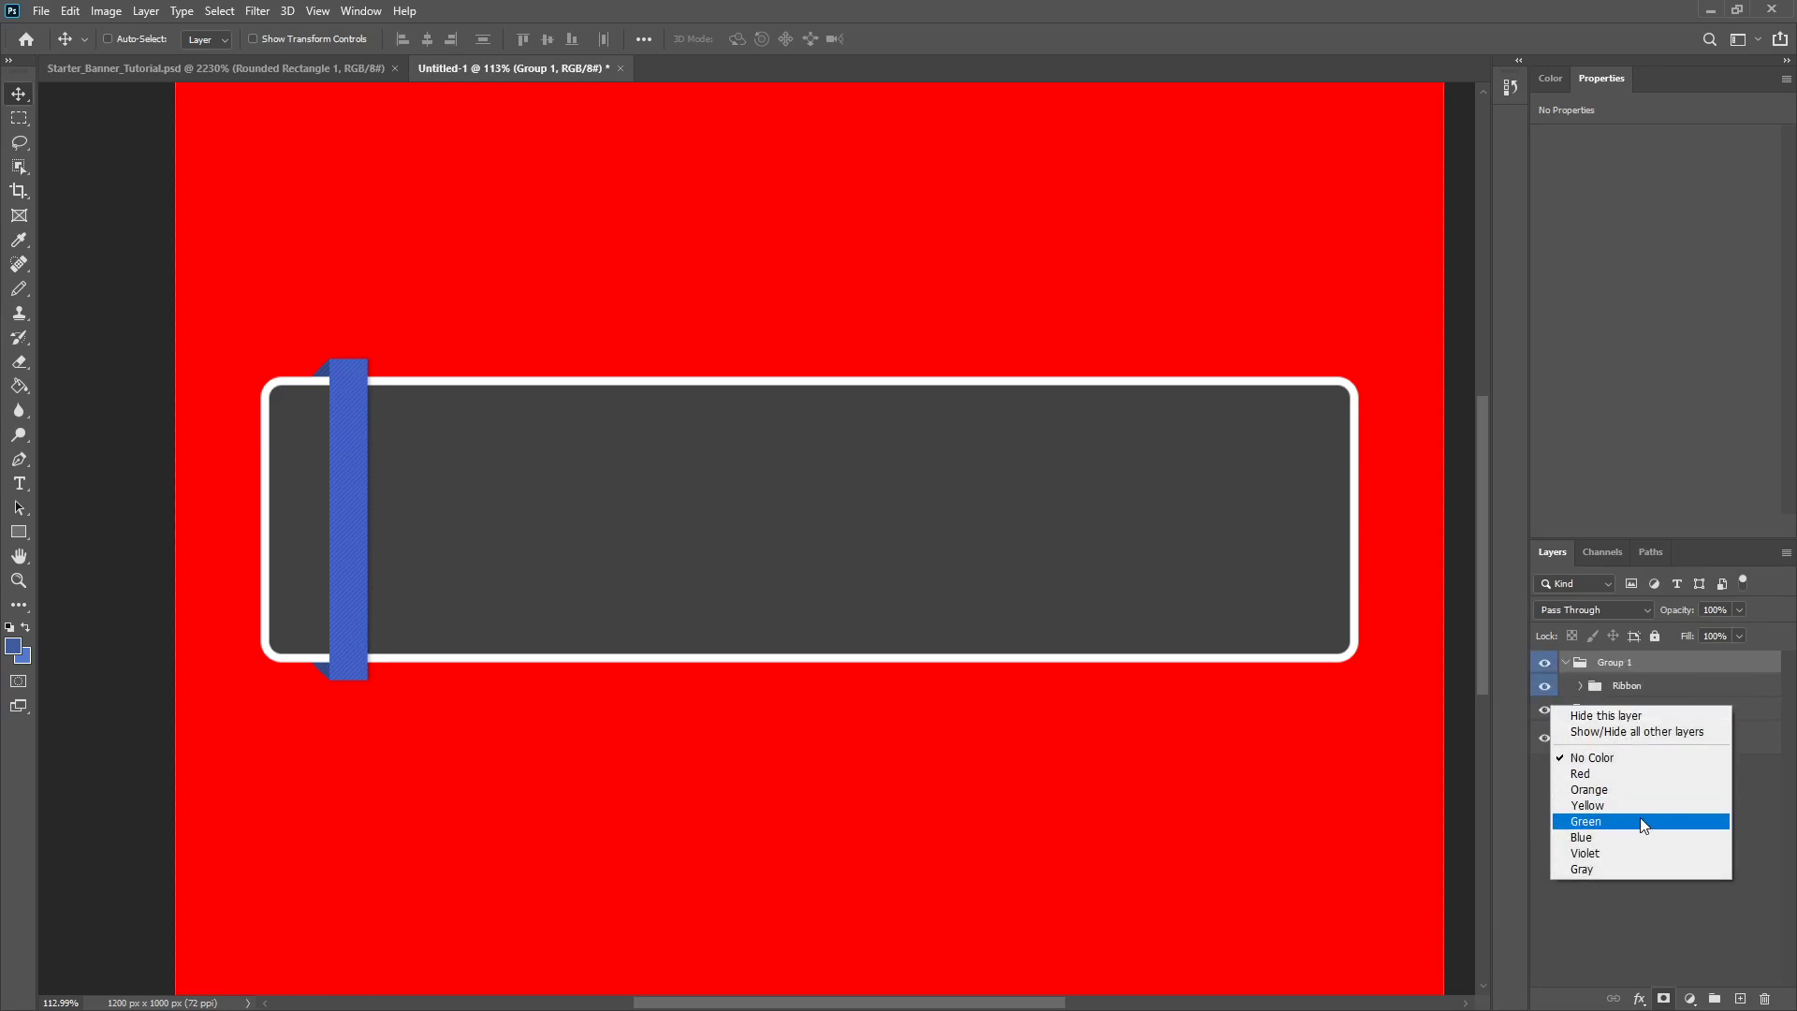
click(1639, 774)
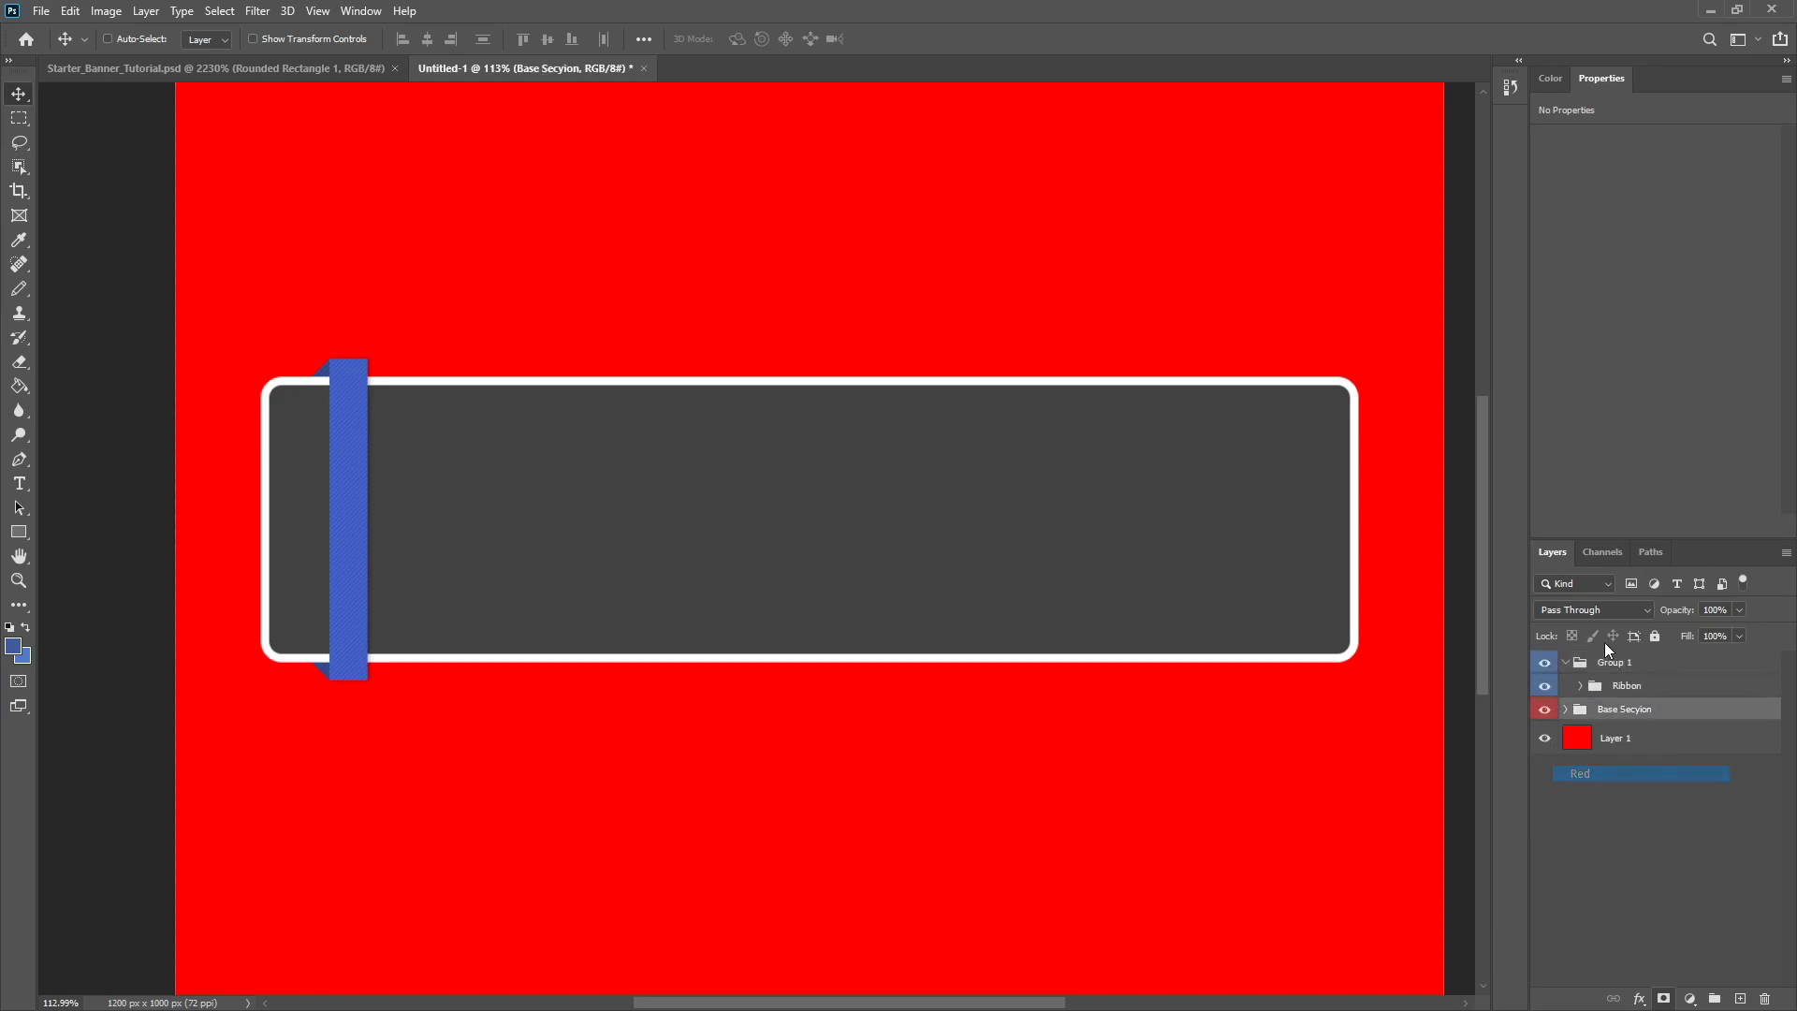
- Duplicate the Ribbon group and place the copy a short distance to the right of the original
click(1617, 687)
drag(383, 510, 453, 498)
scroll(457, 578, down, 2)
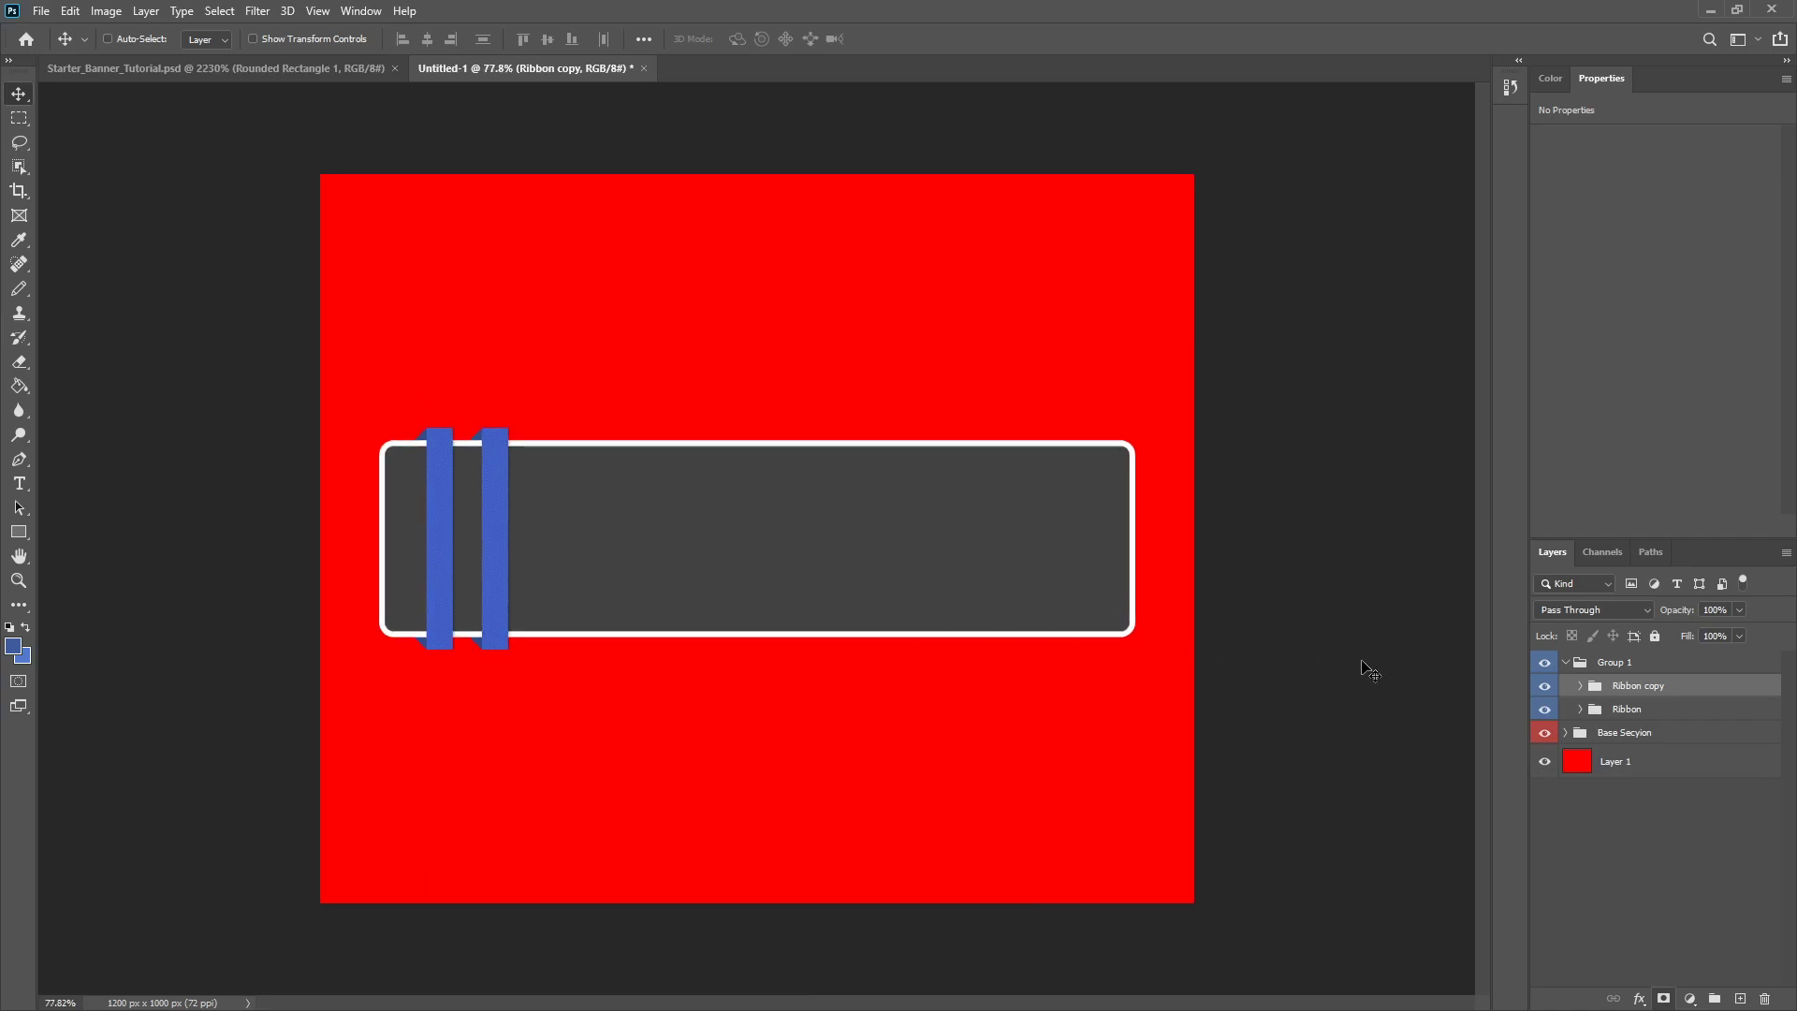
- Duplicate both ribbon groups and flip the copies horizontally with a width of -100%
shift+click(1637, 708)
key(ctrl+j)
key(ctrl+t)
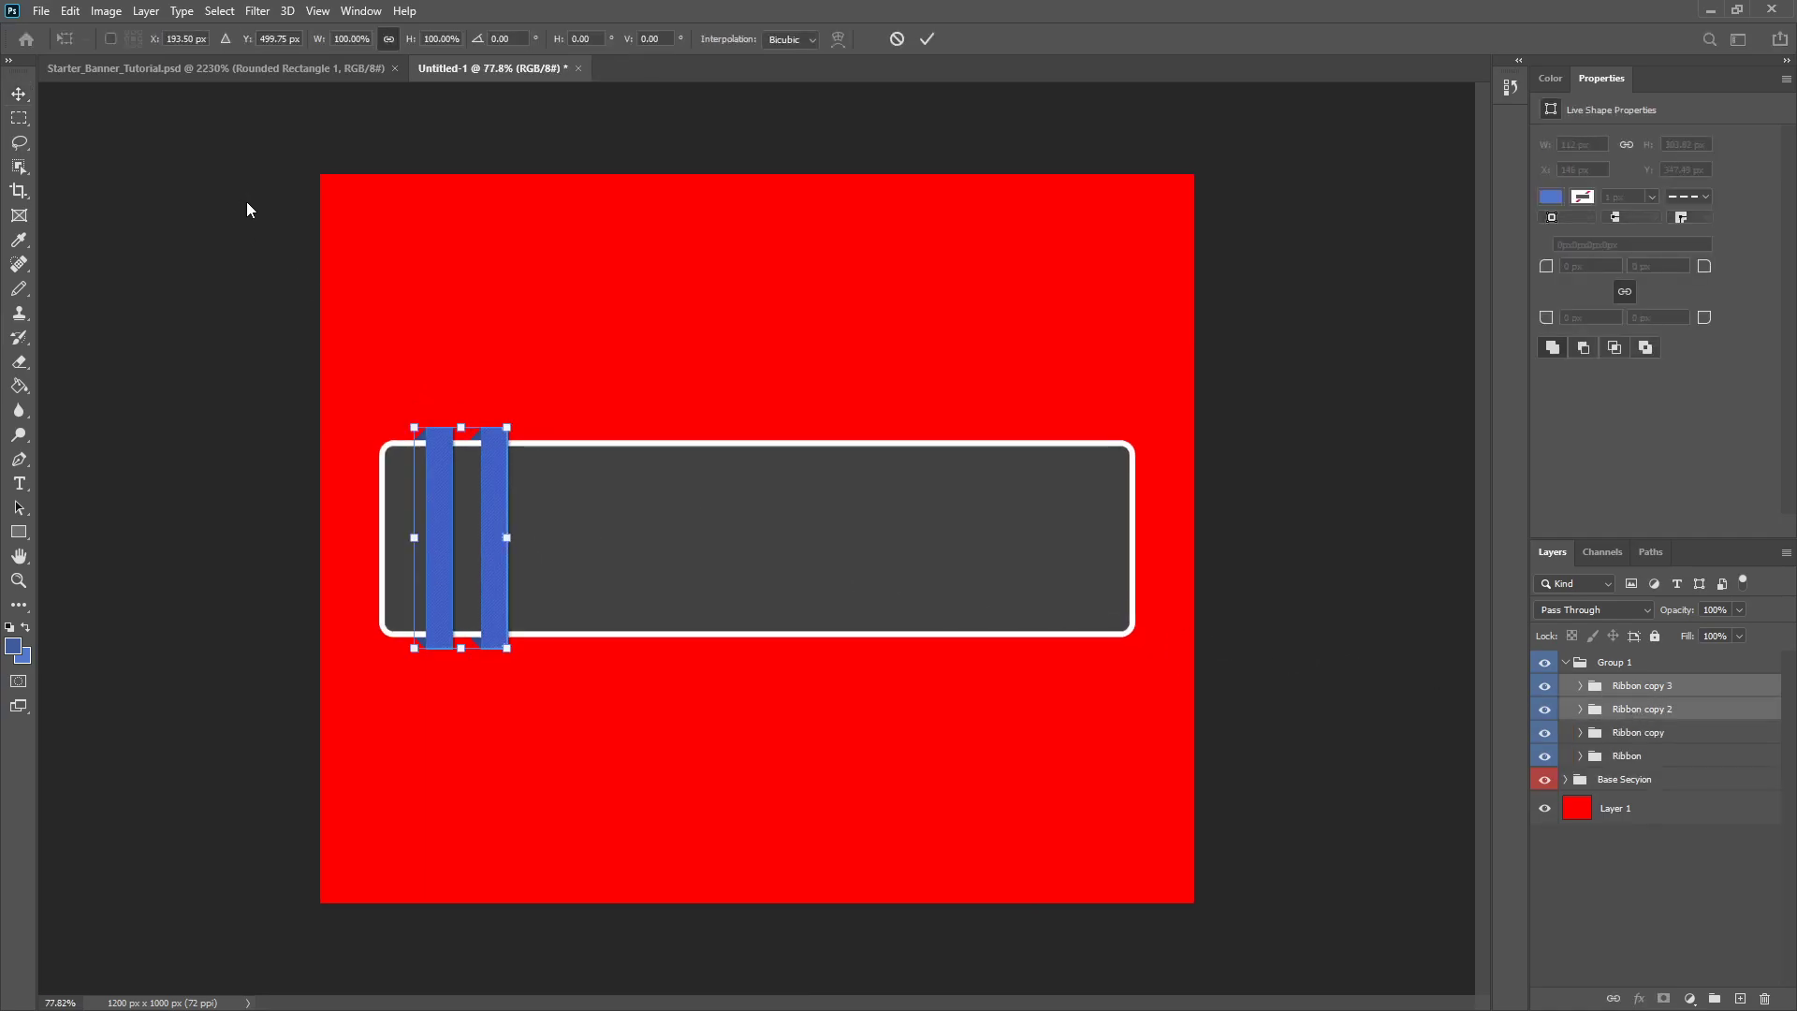
text(-)
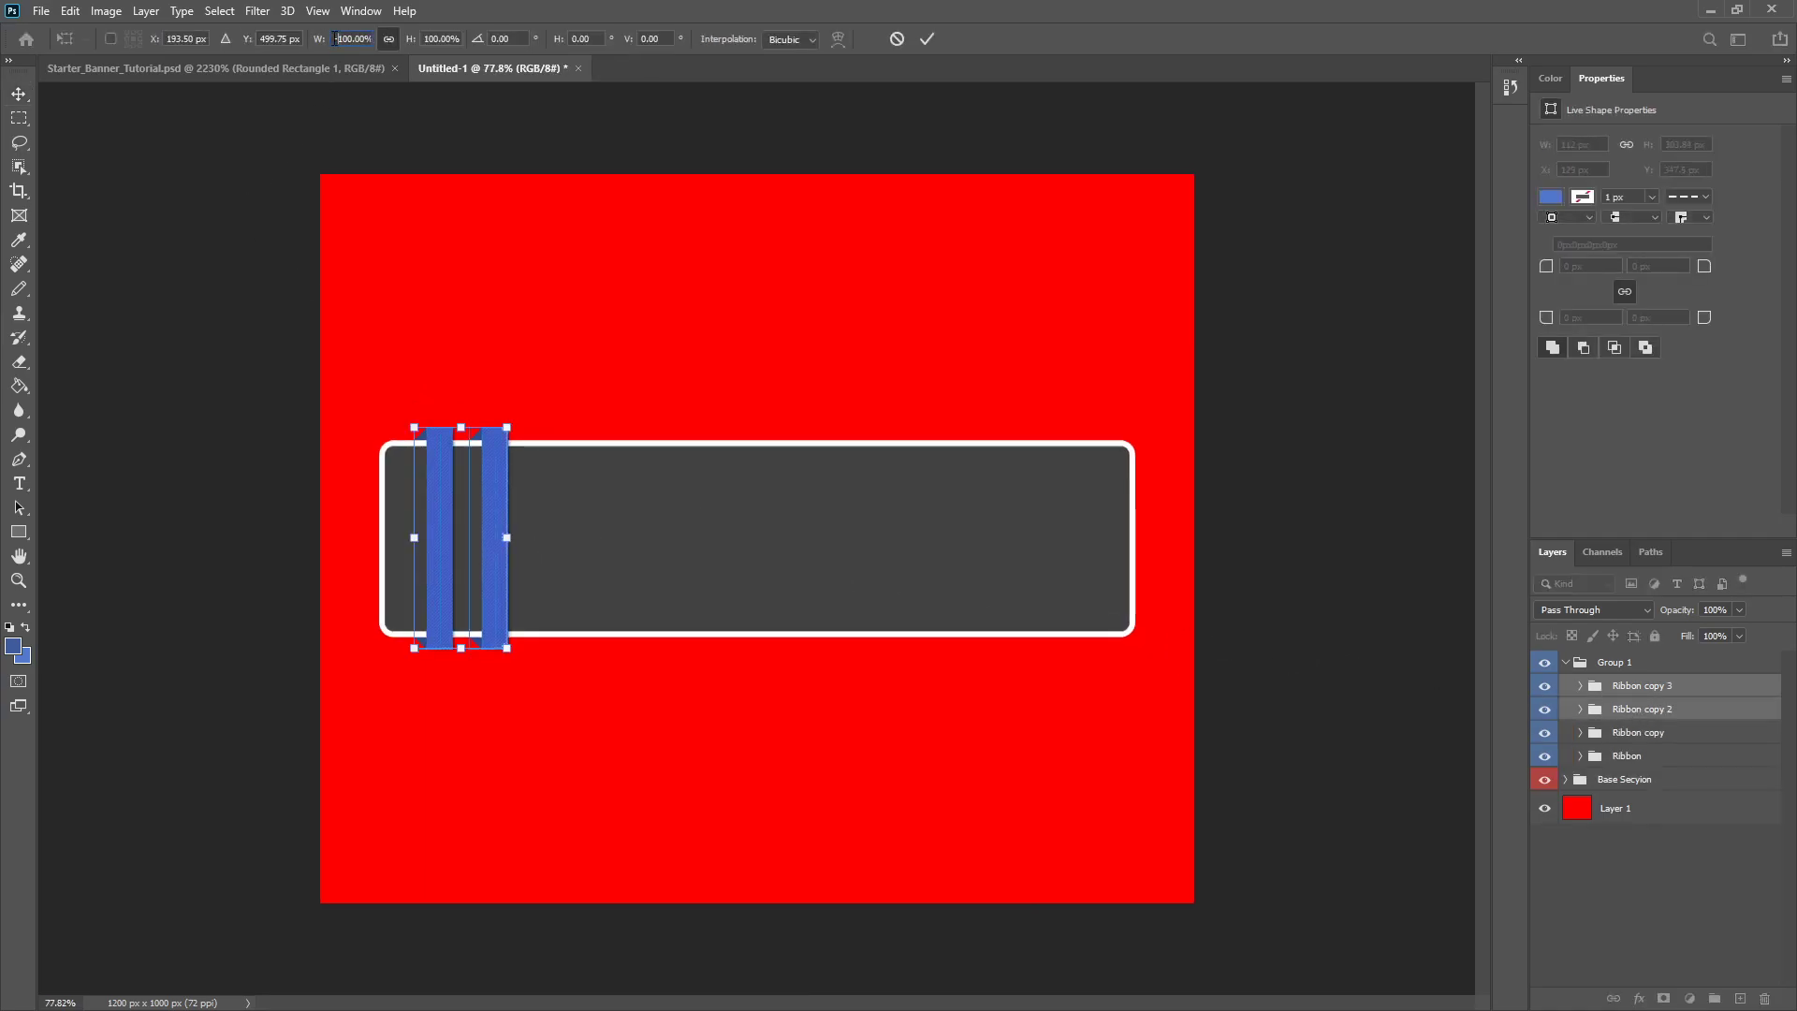
click(926, 40)
- Move the flipped ribbon pair to the banner's right end, at about X 942 px, mirroring the left pair
drag(490, 480, 1018, 621)
scroll(973, 521, up, 5)
scroll(975, 485, up, 1)
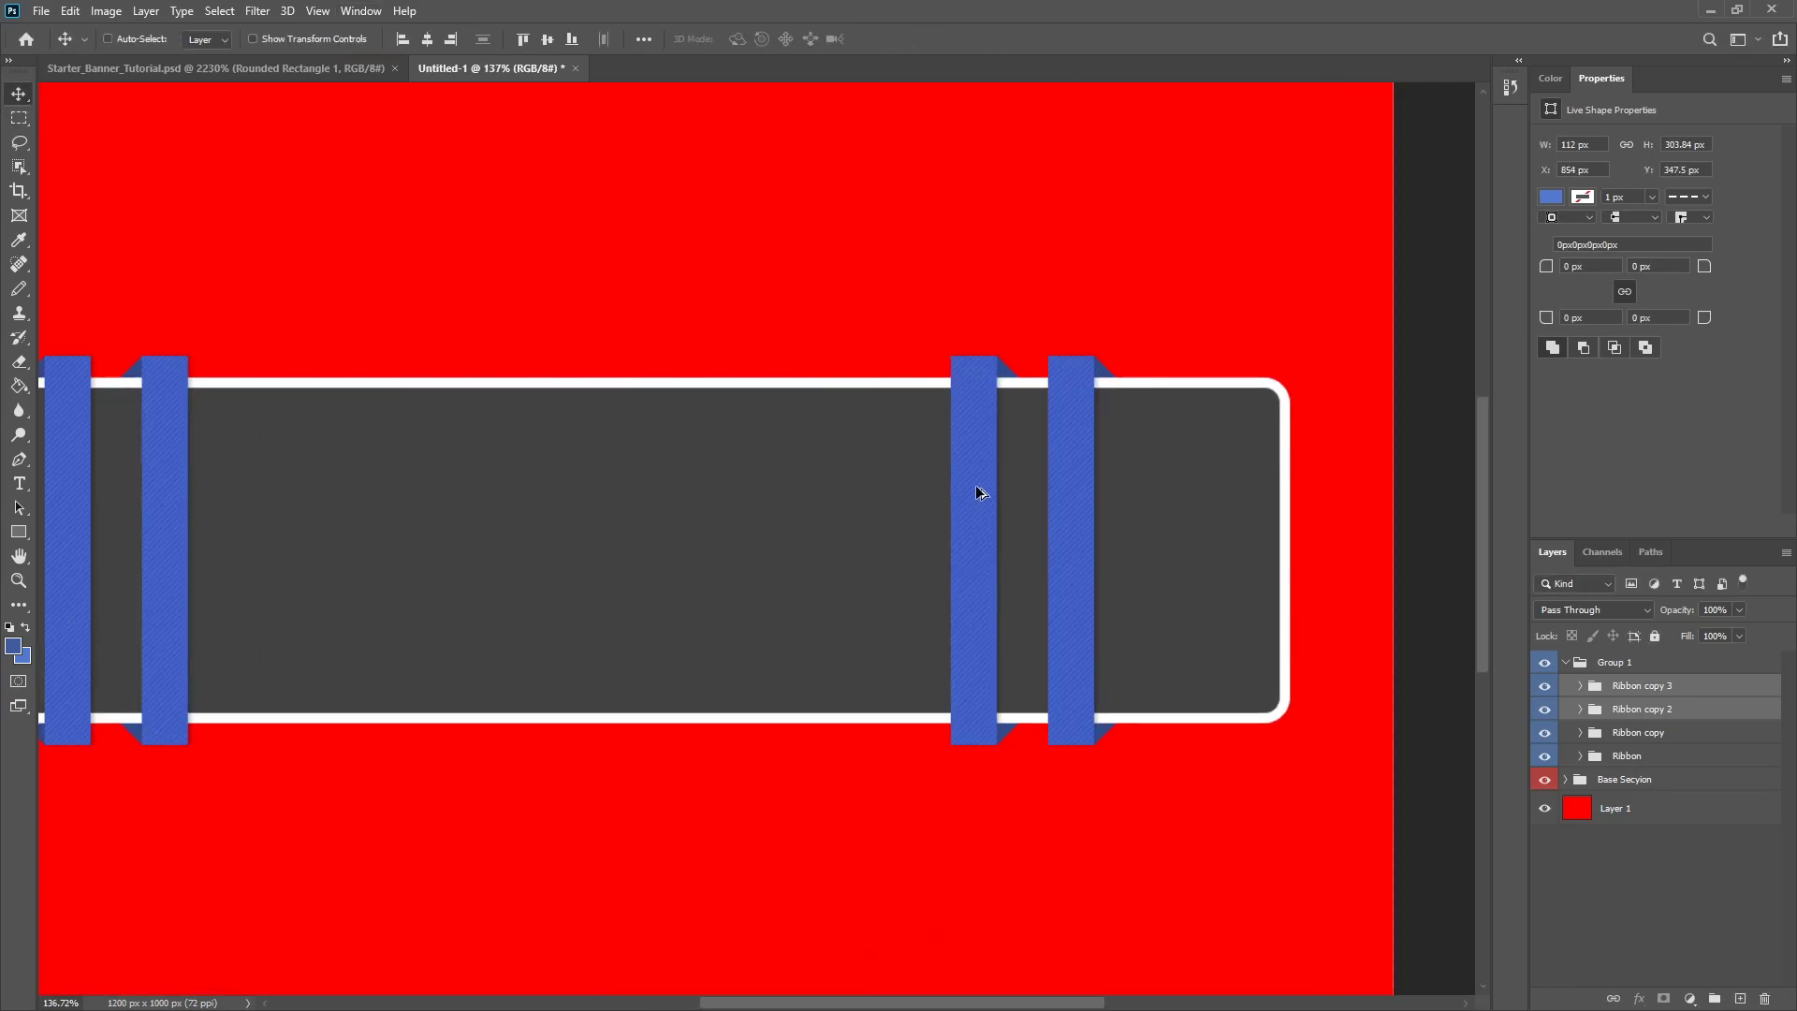
scroll(975, 485, down, 4)
scroll(982, 524, up, 2)
drag(1063, 537, 1132, 536)
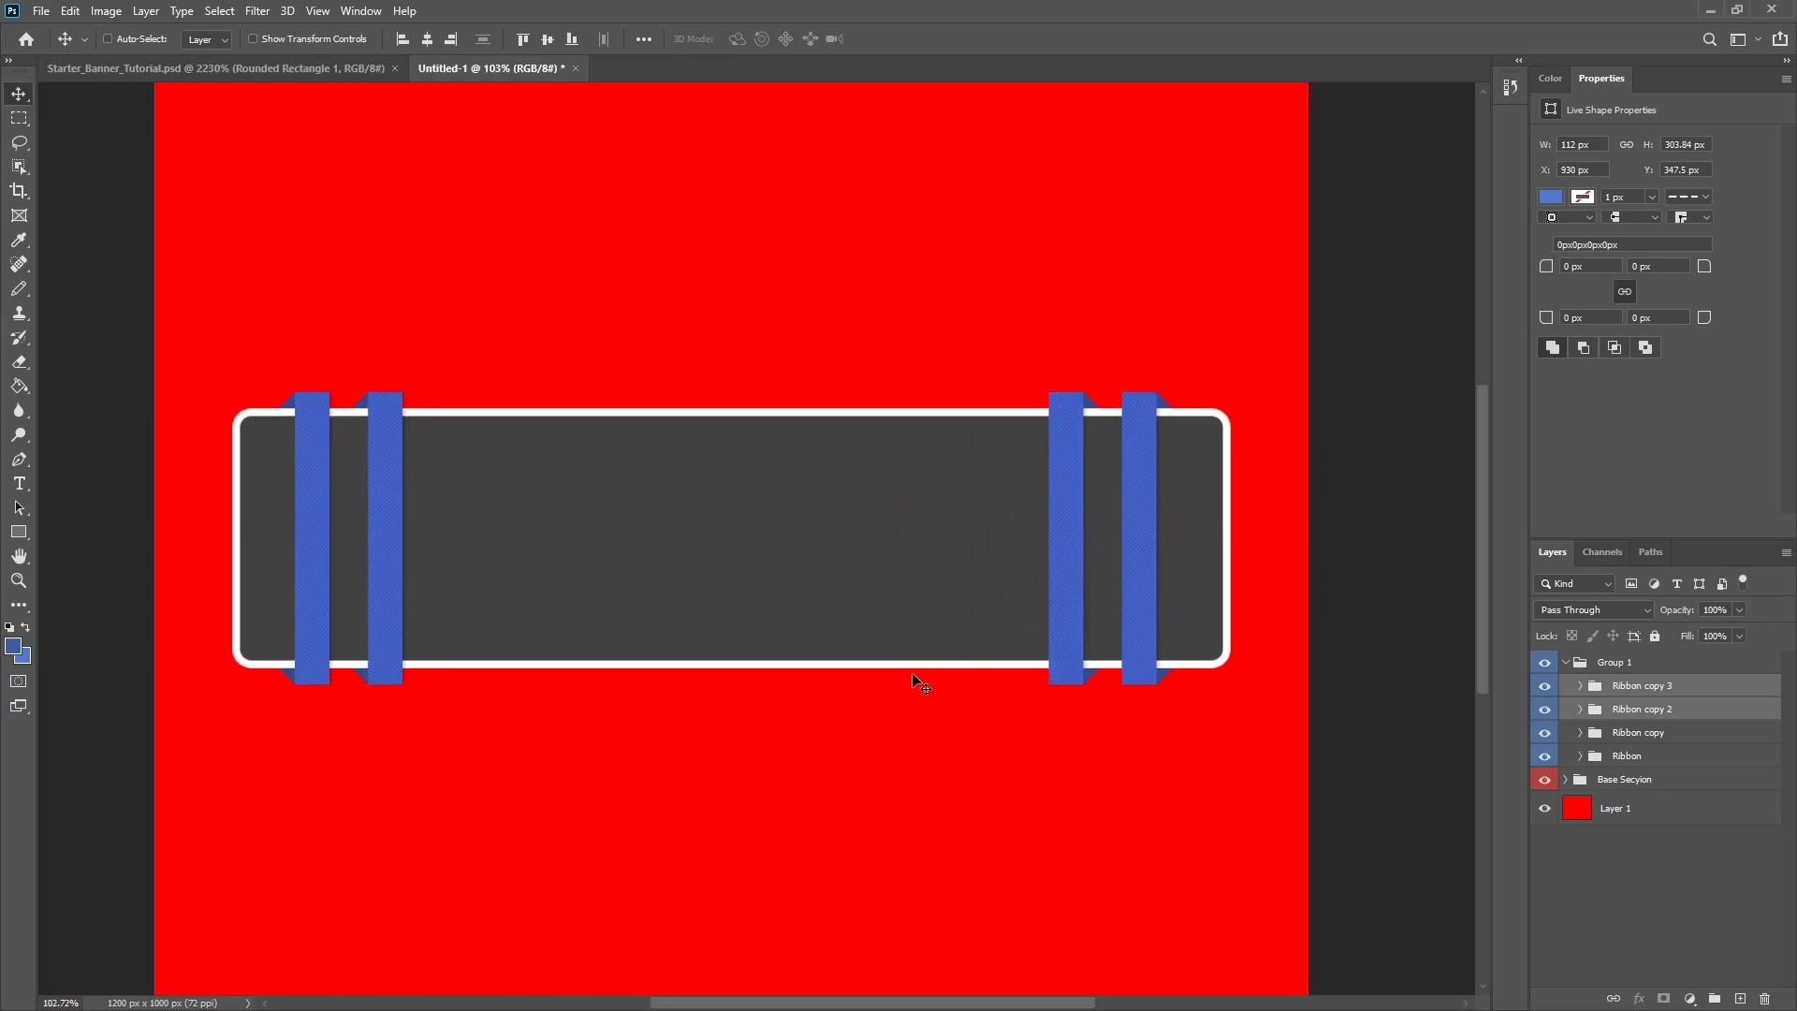
drag(1141, 604, 1147, 609)
scroll(960, 680, down, 3)
scroll(960, 679, up, 2)
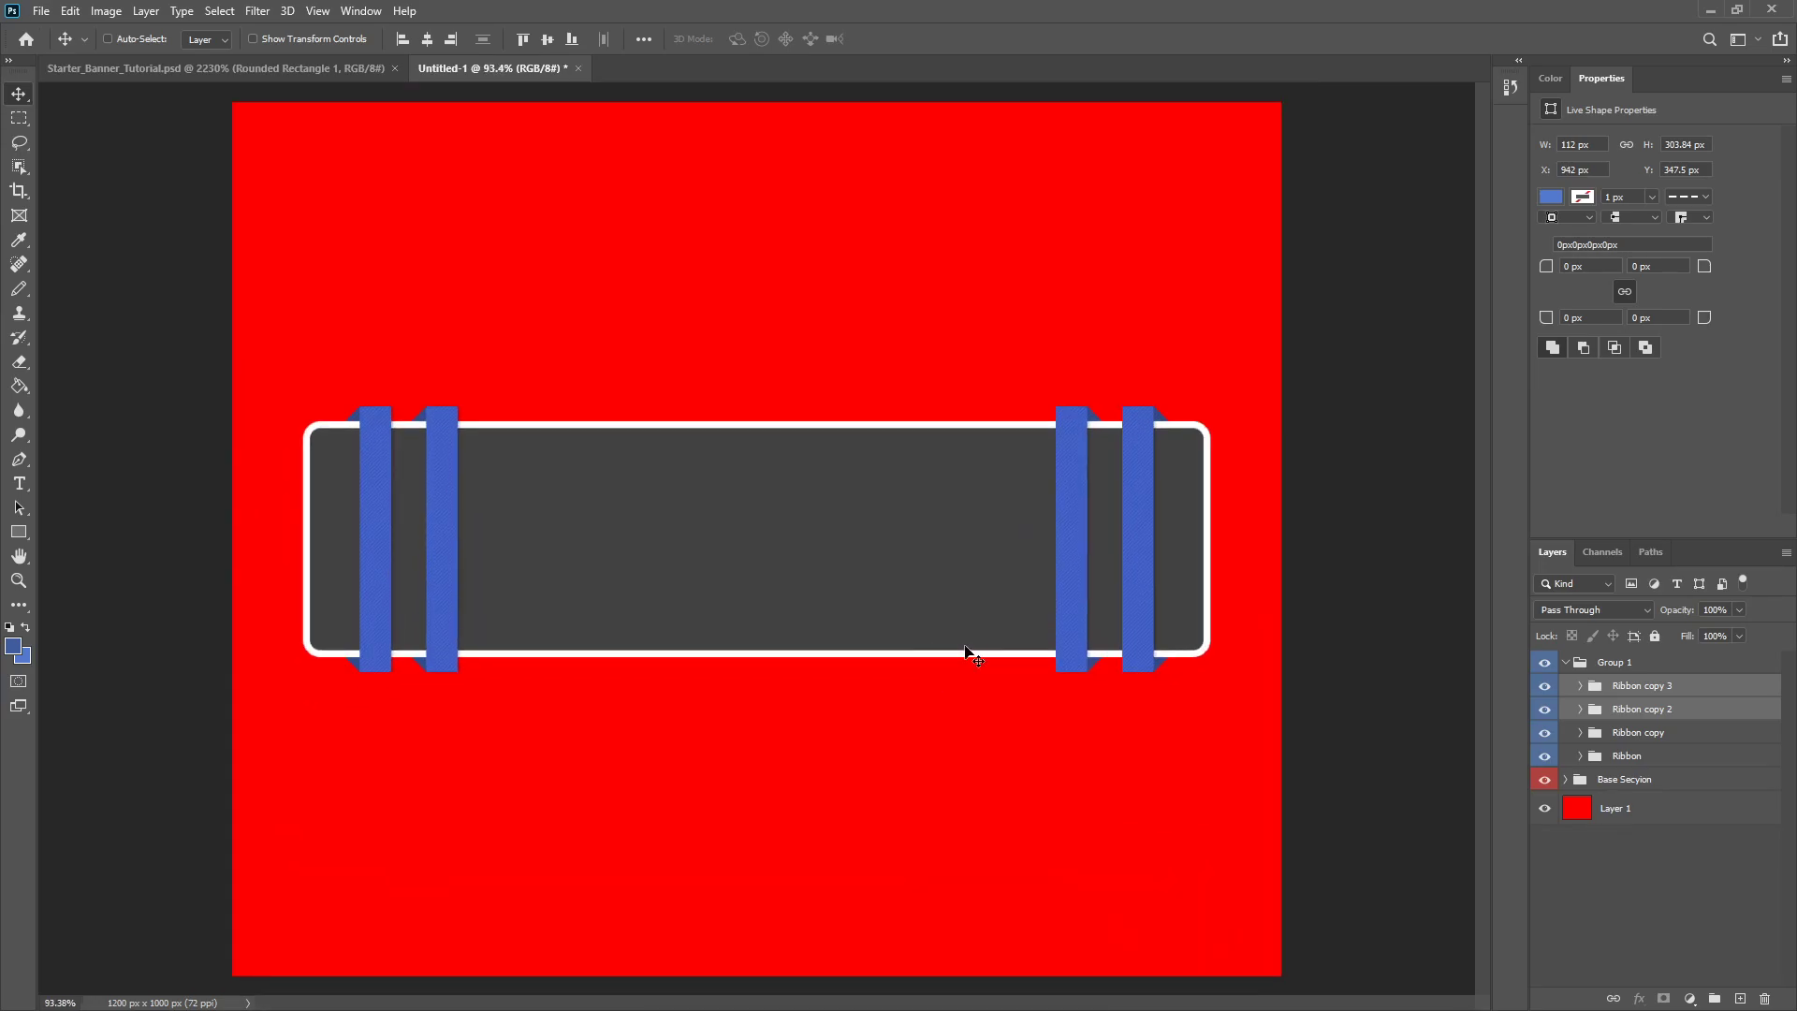
- Adjust the Drop Shadow angle on the Main Section layer of Ribbon copy 2
click(1580, 709)
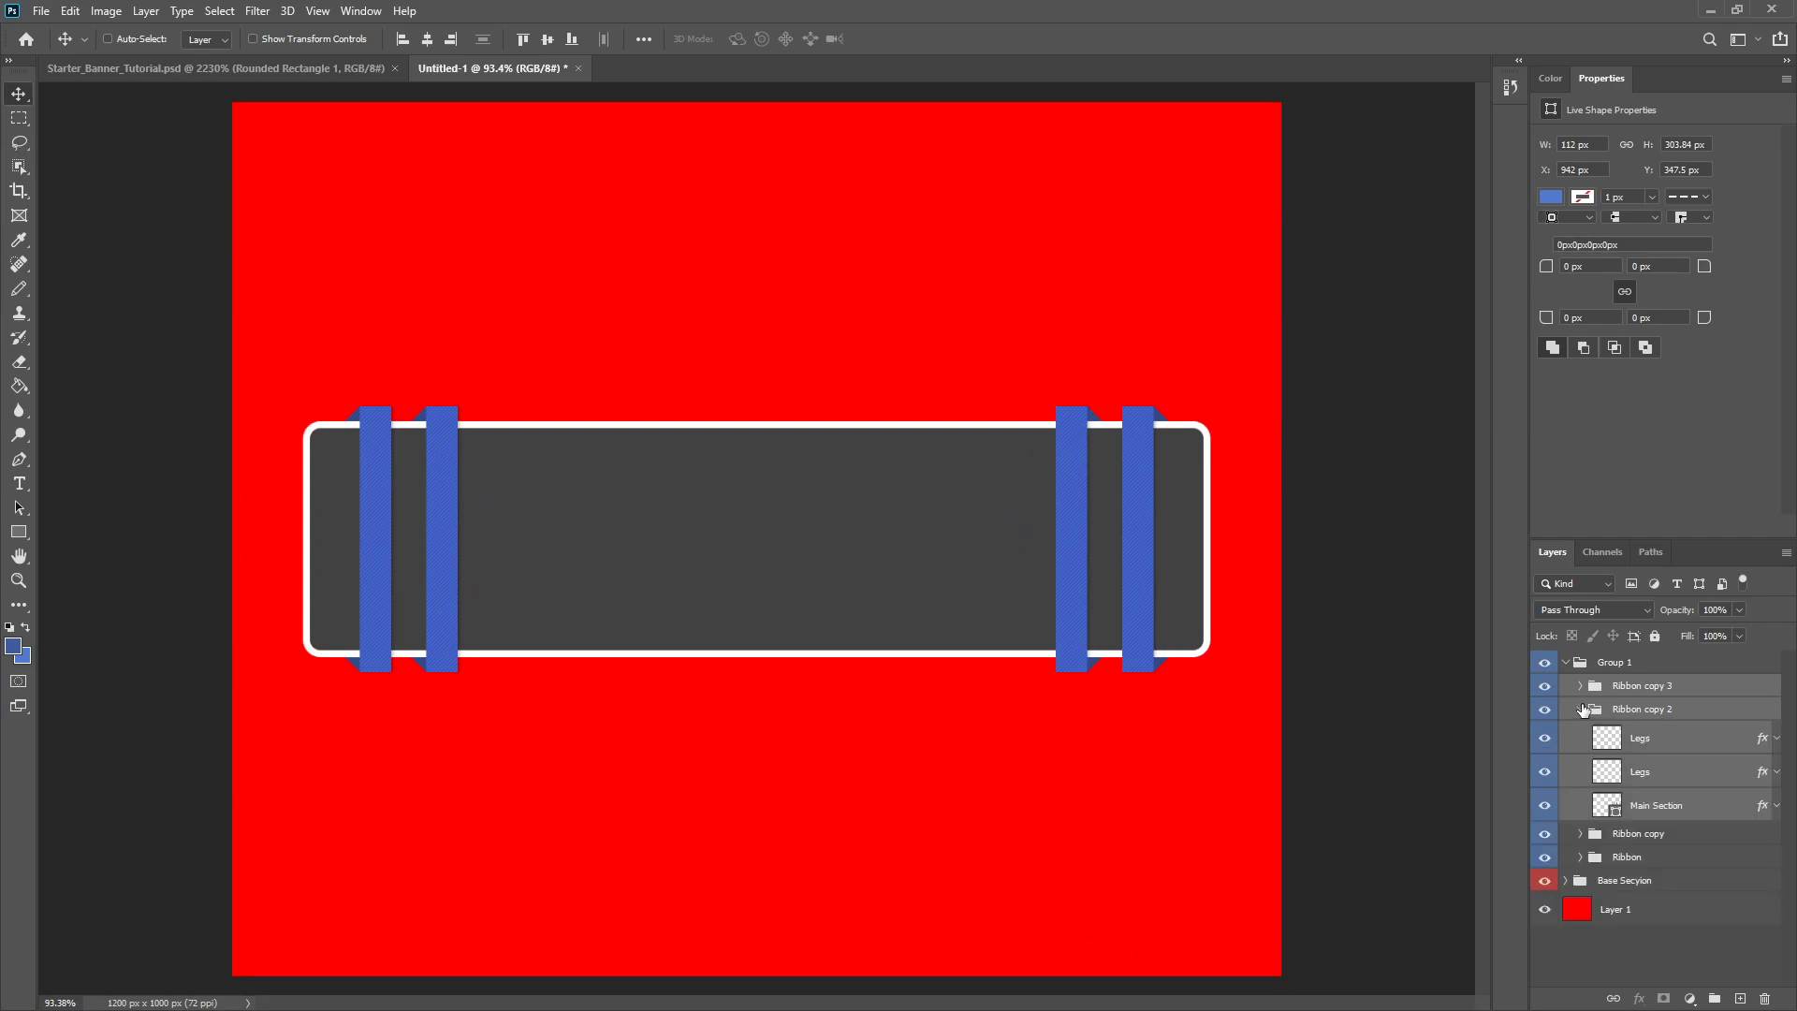
right_click(1656, 804)
click(1396, 199)
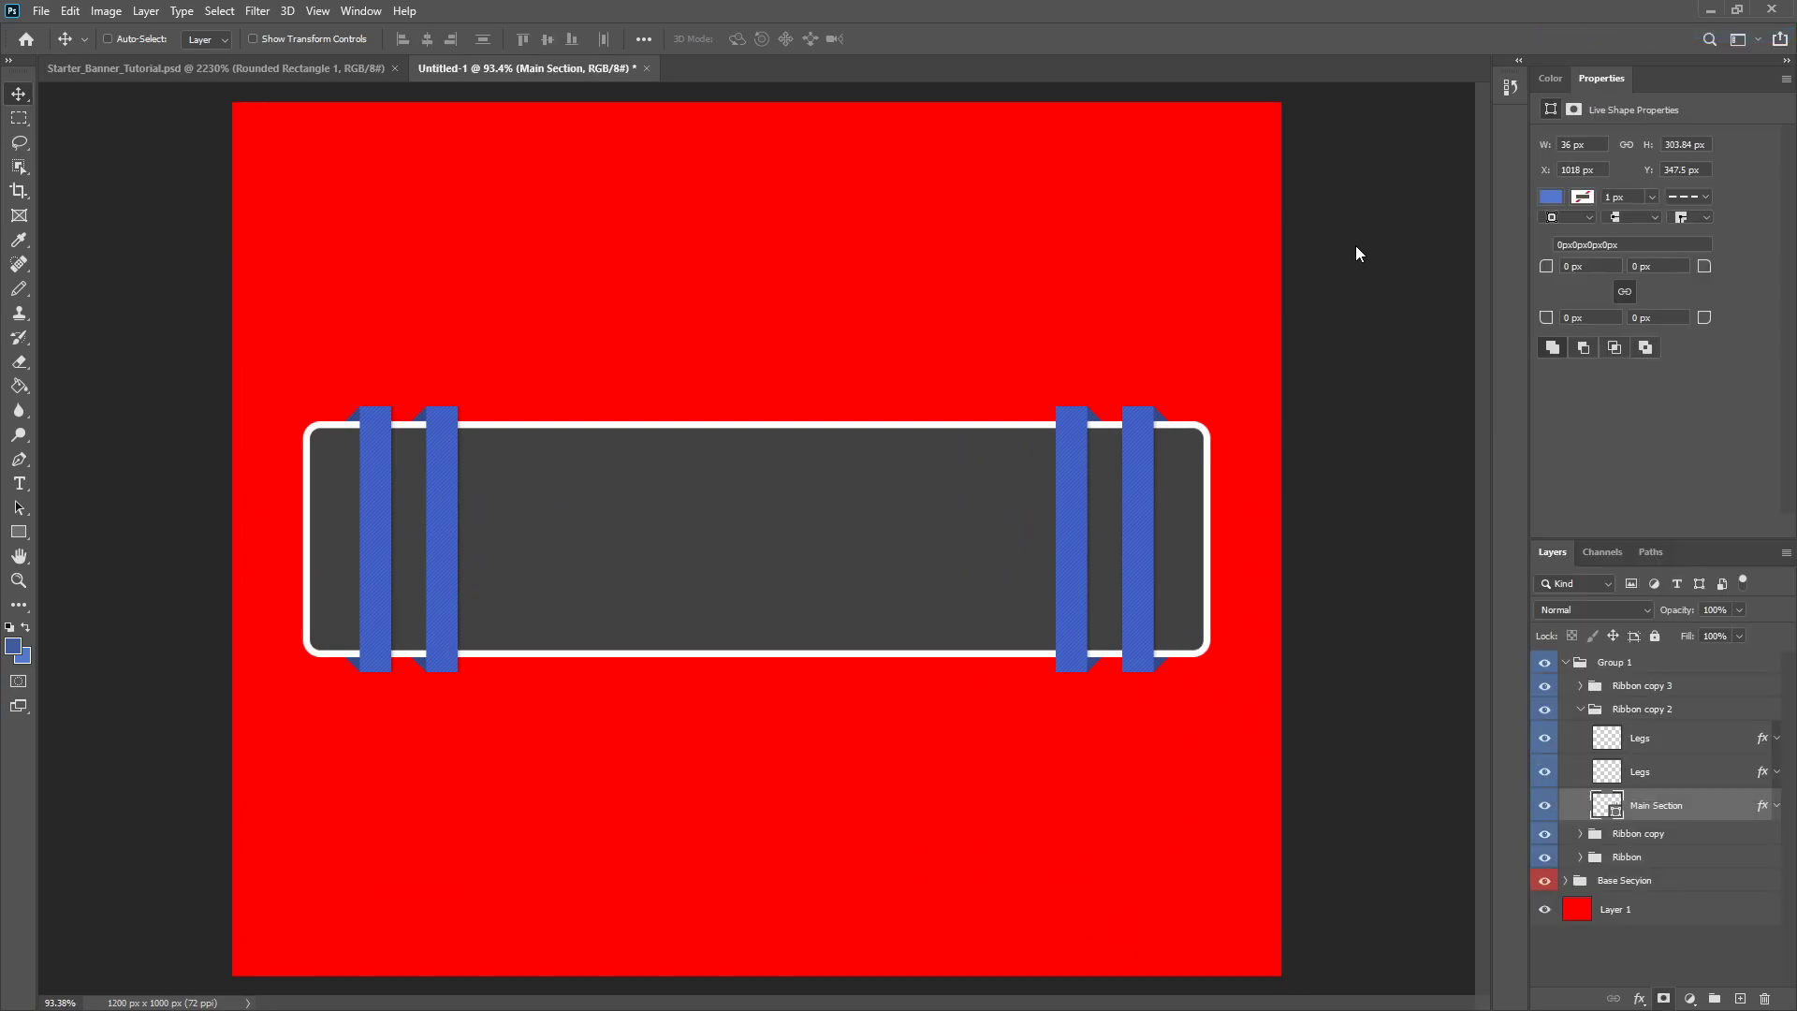
click(1118, 692)
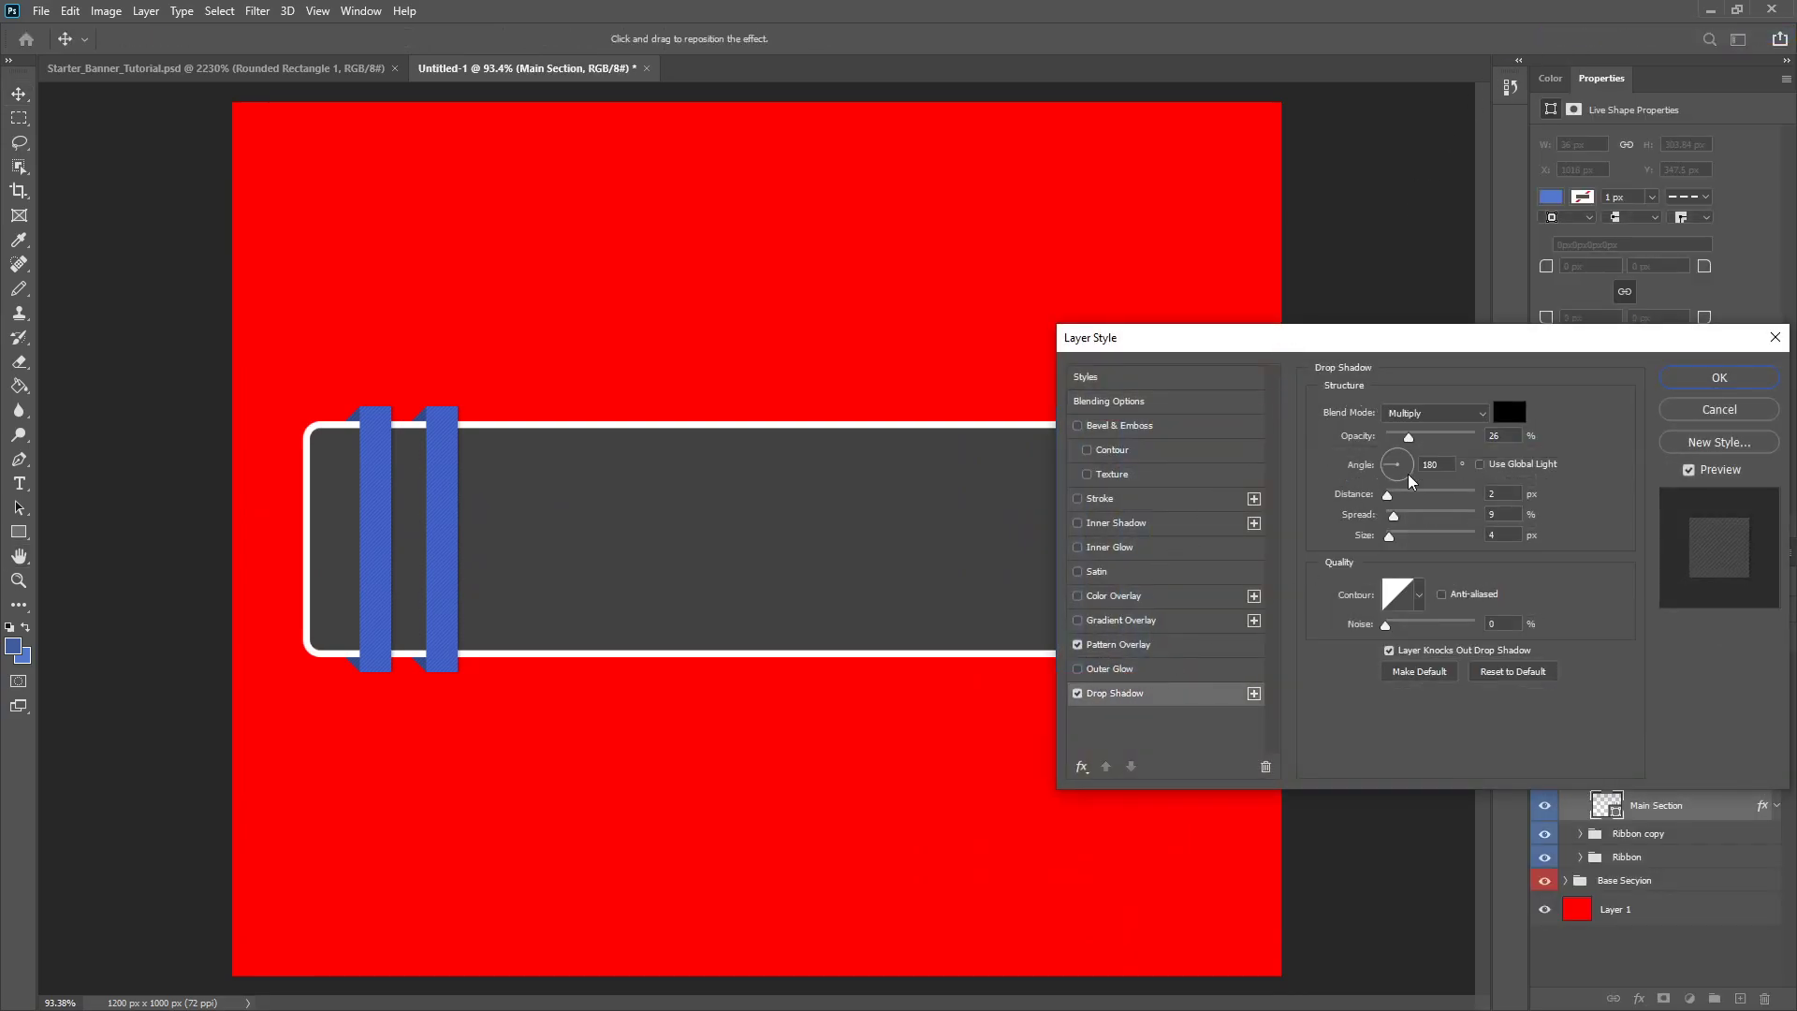
click(1431, 465)
click(1739, 384)
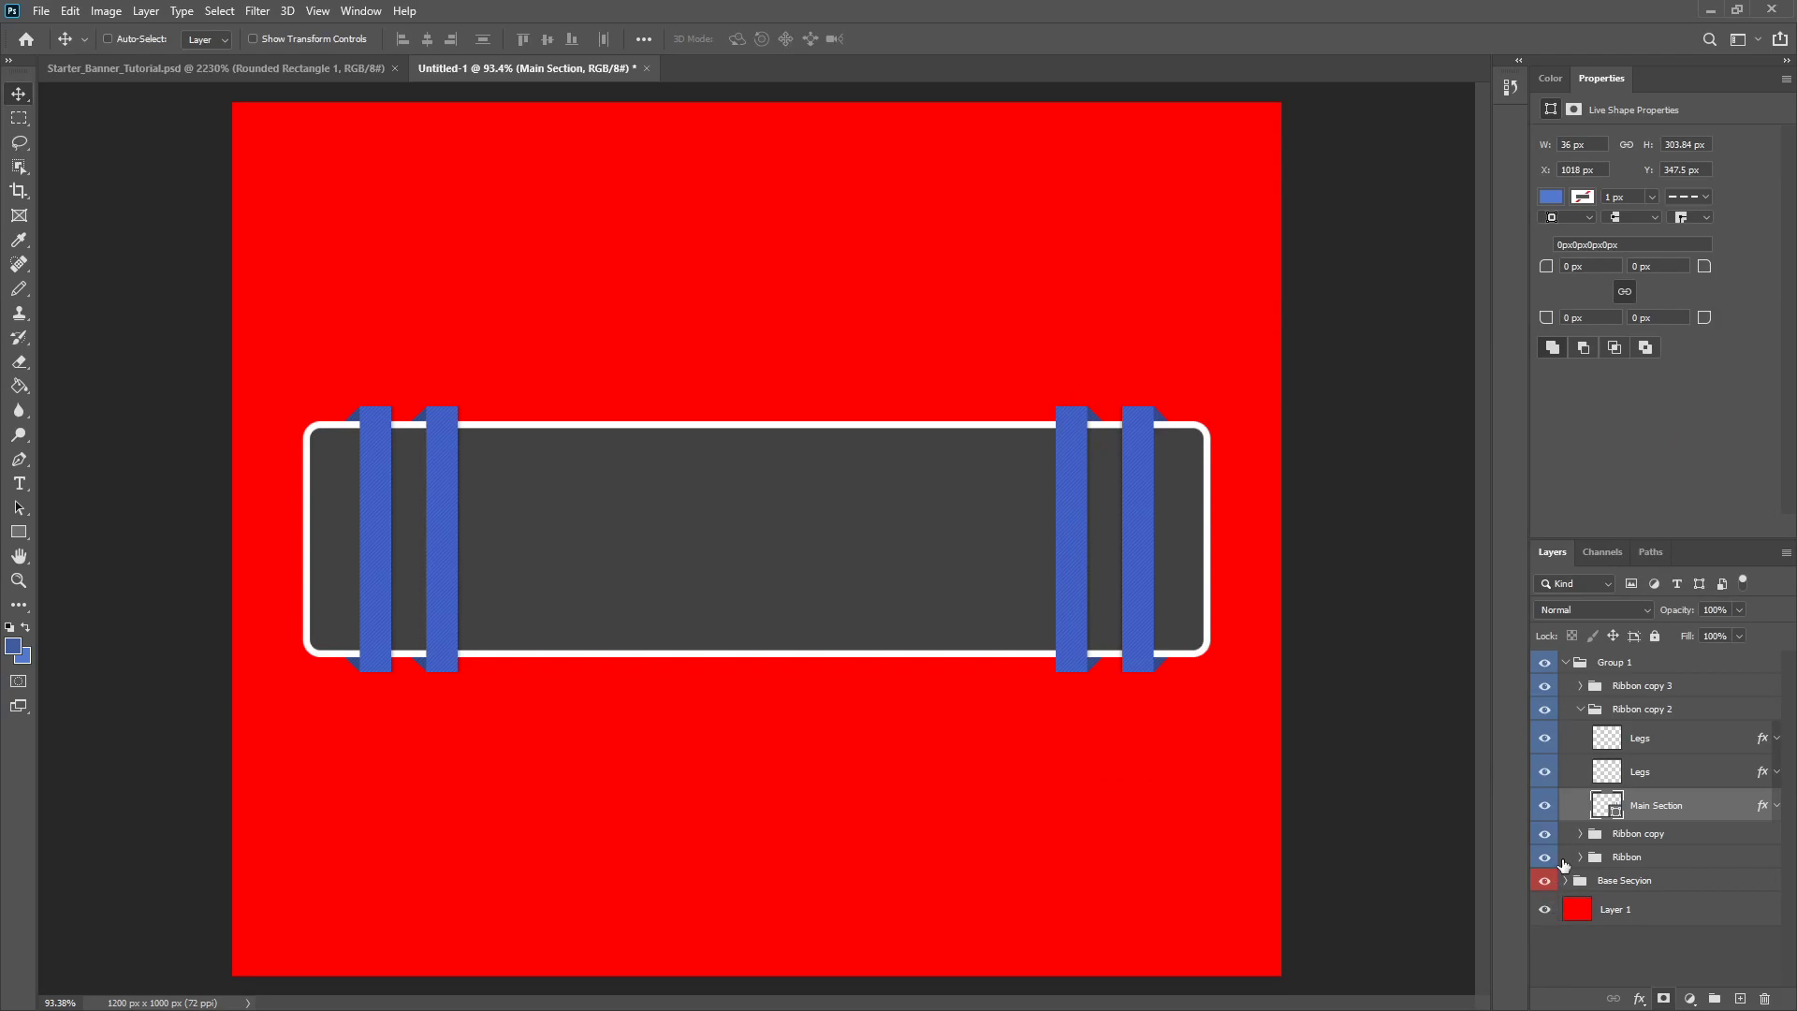
- Set the Drop Shadow angle to 0° on the Main Section layer of Ribbon copy 3
click(1592, 710)
click(1581, 686)
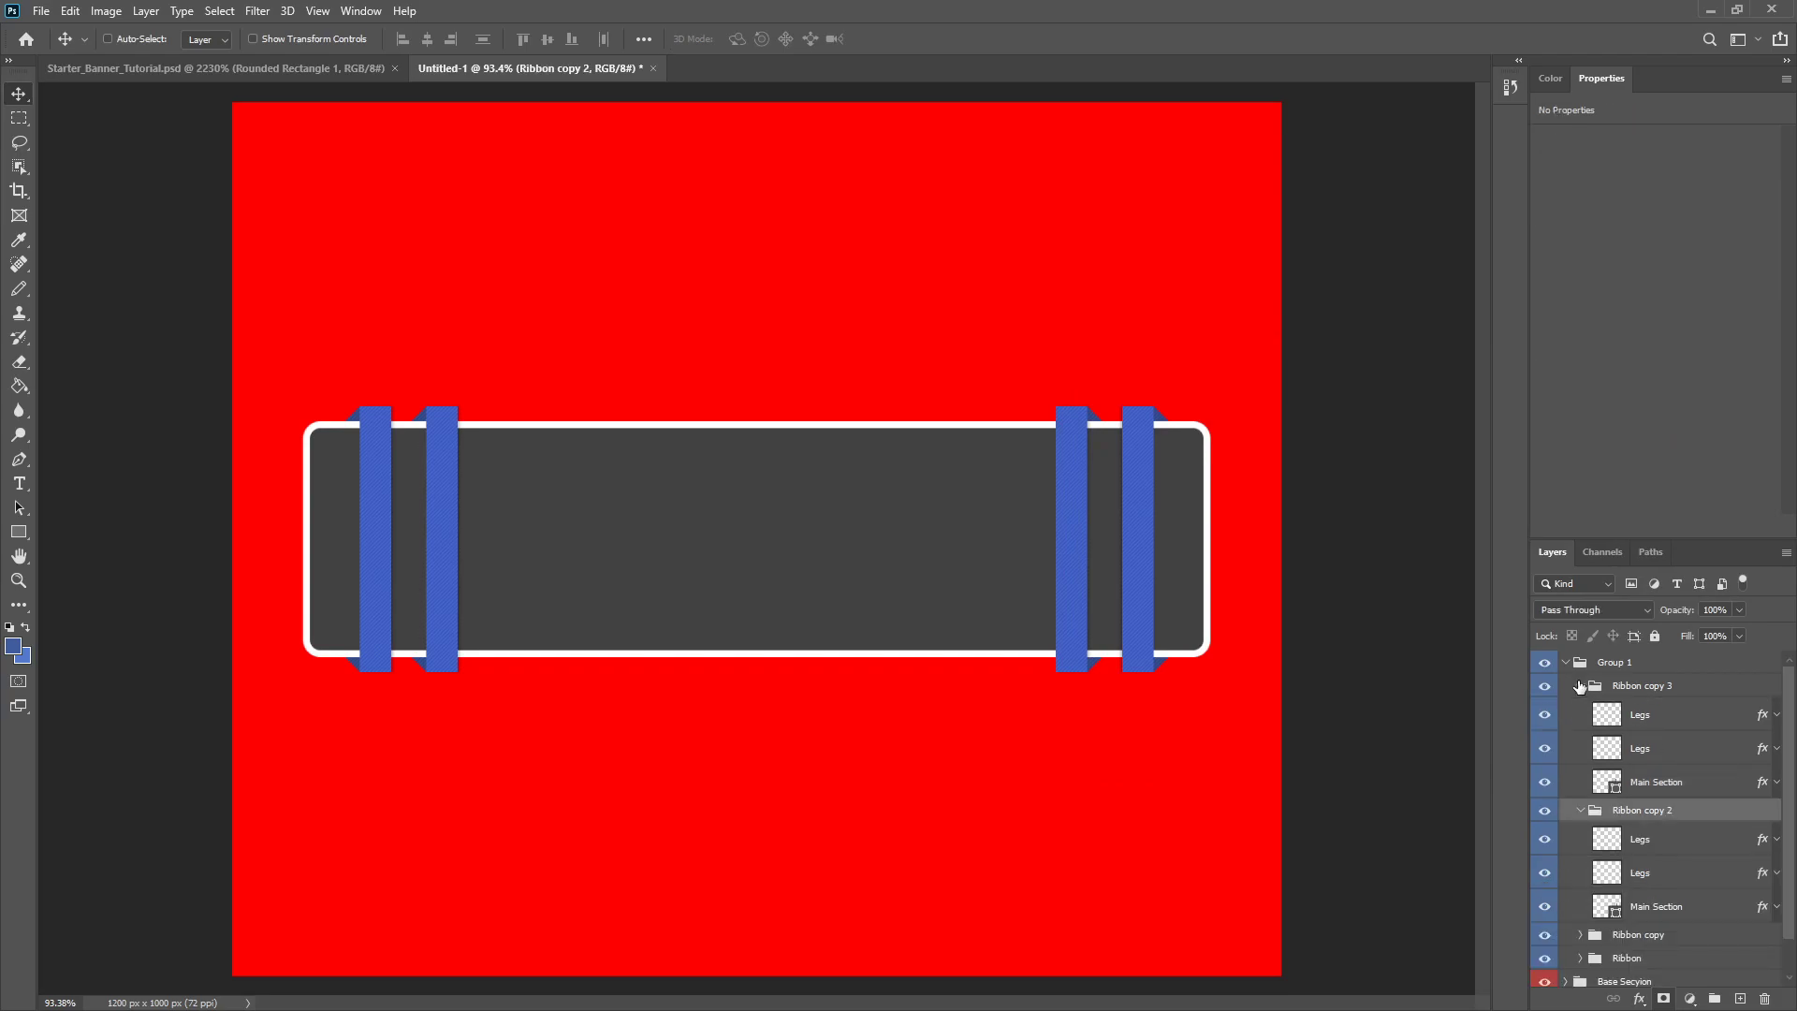
right_click(1645, 783)
click(1602, 16)
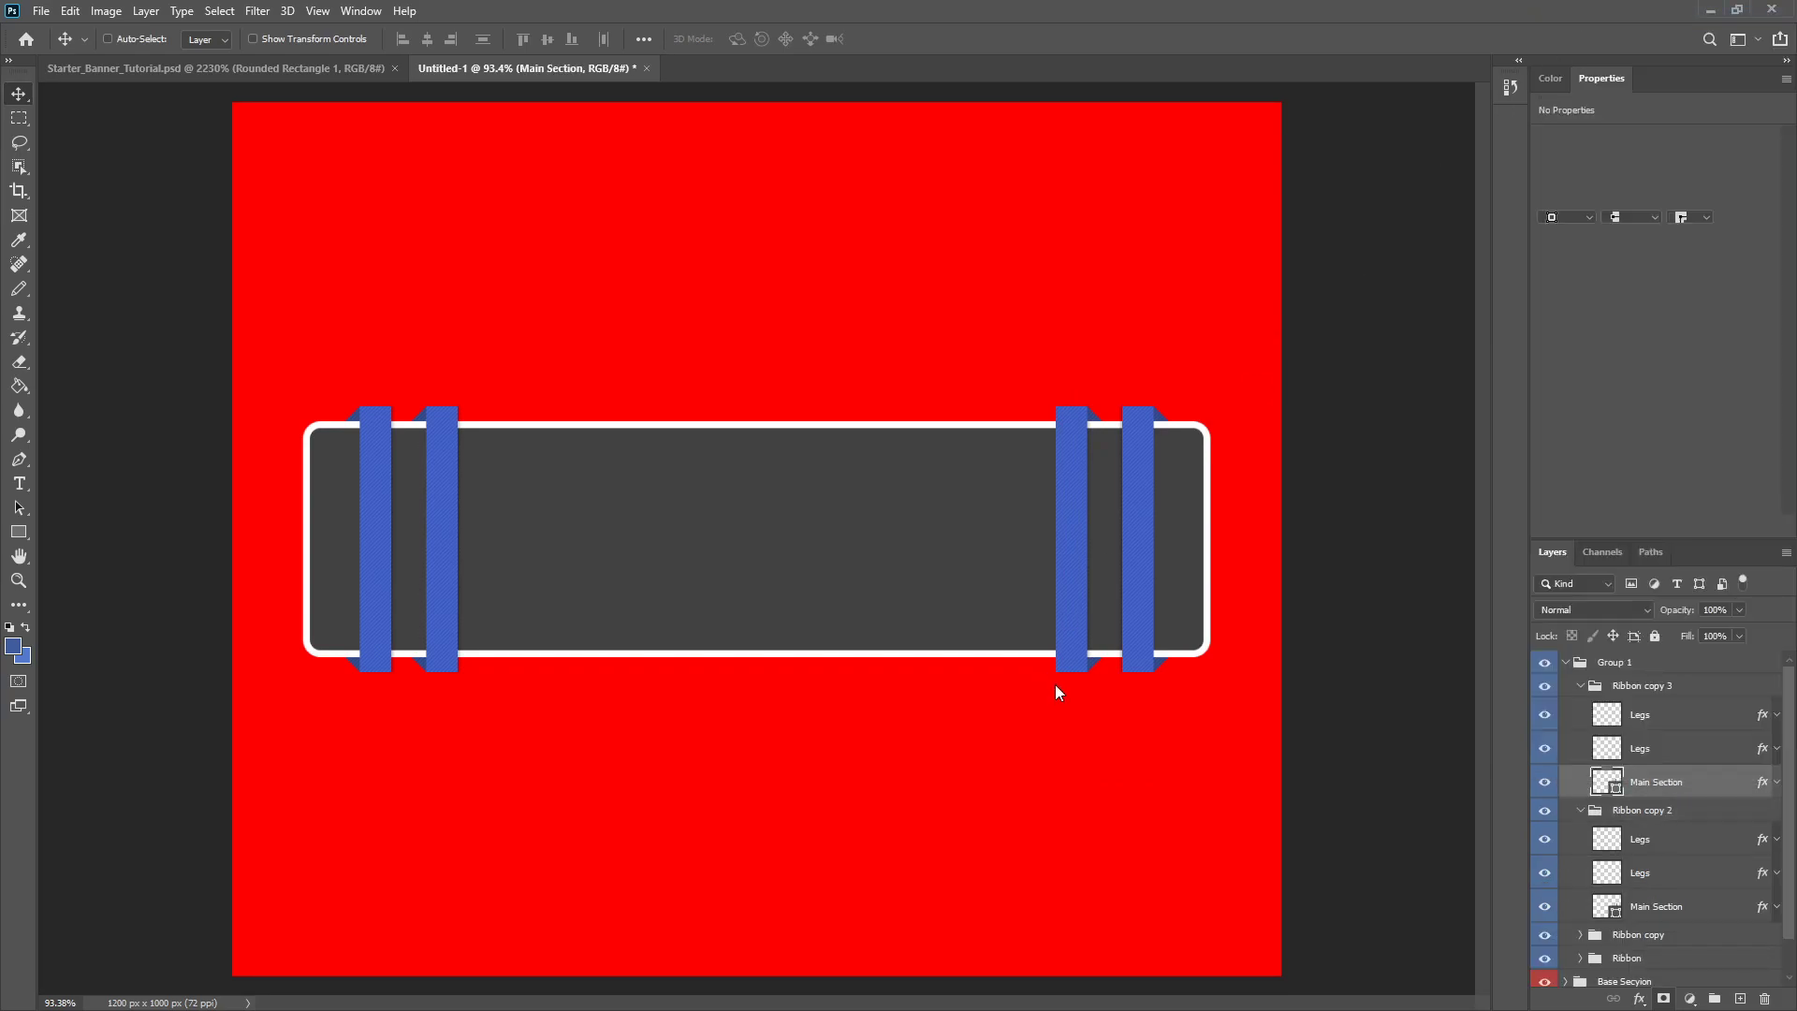
click(1116, 693)
drag(1469, 348, 493, 328)
drag(462, 449, 341, 458)
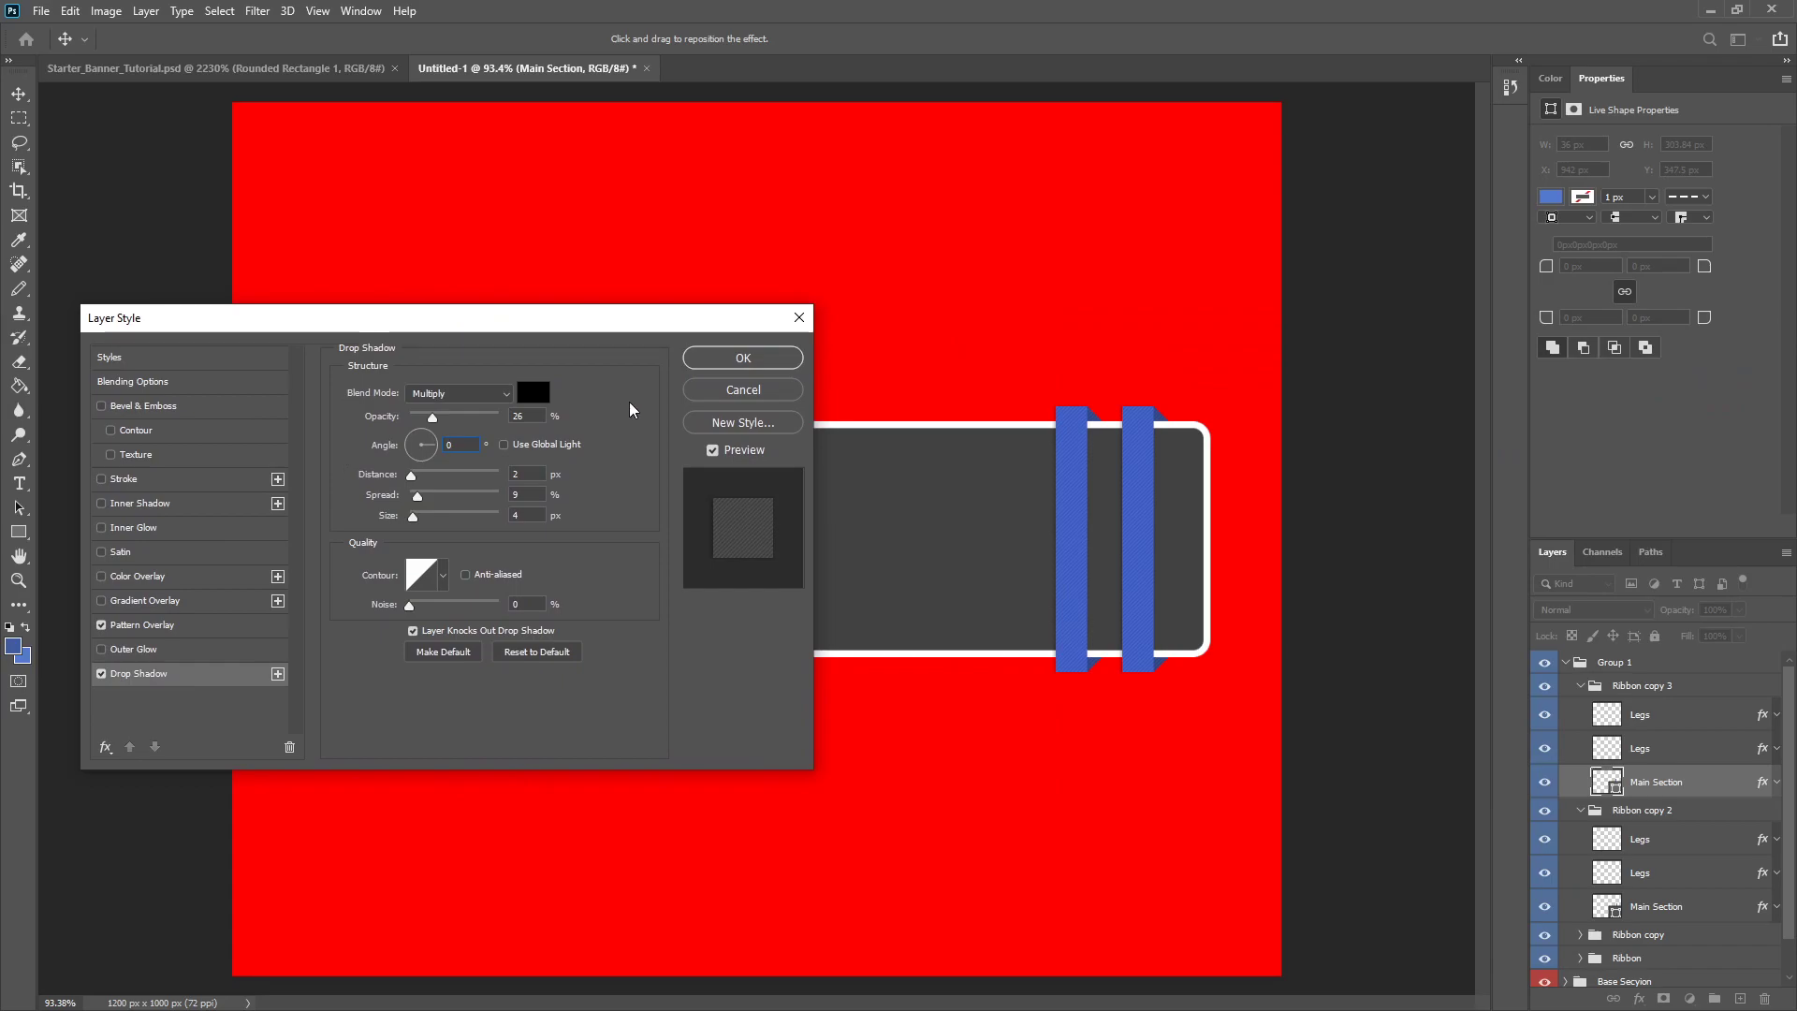
click(758, 363)
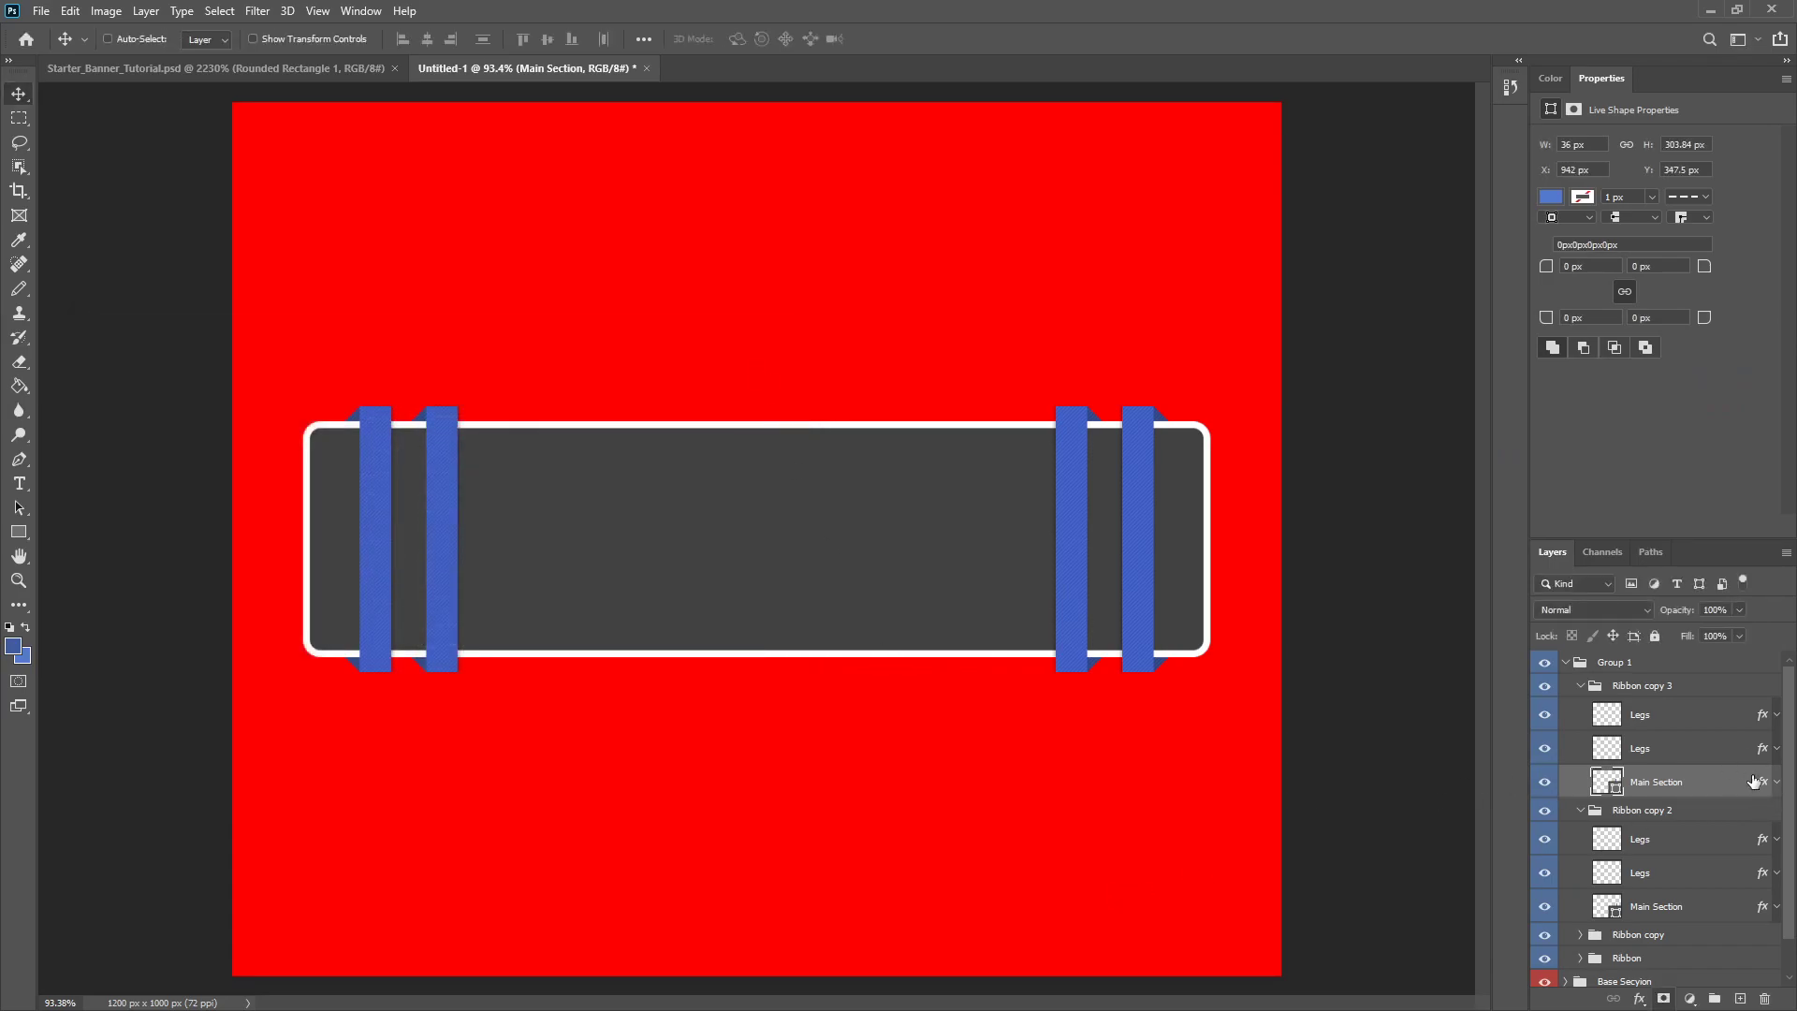
- Collapse the Ribbon copy 3 and Ribbon copy 2 groups inside Group 1
click(1581, 685)
click(1581, 708)
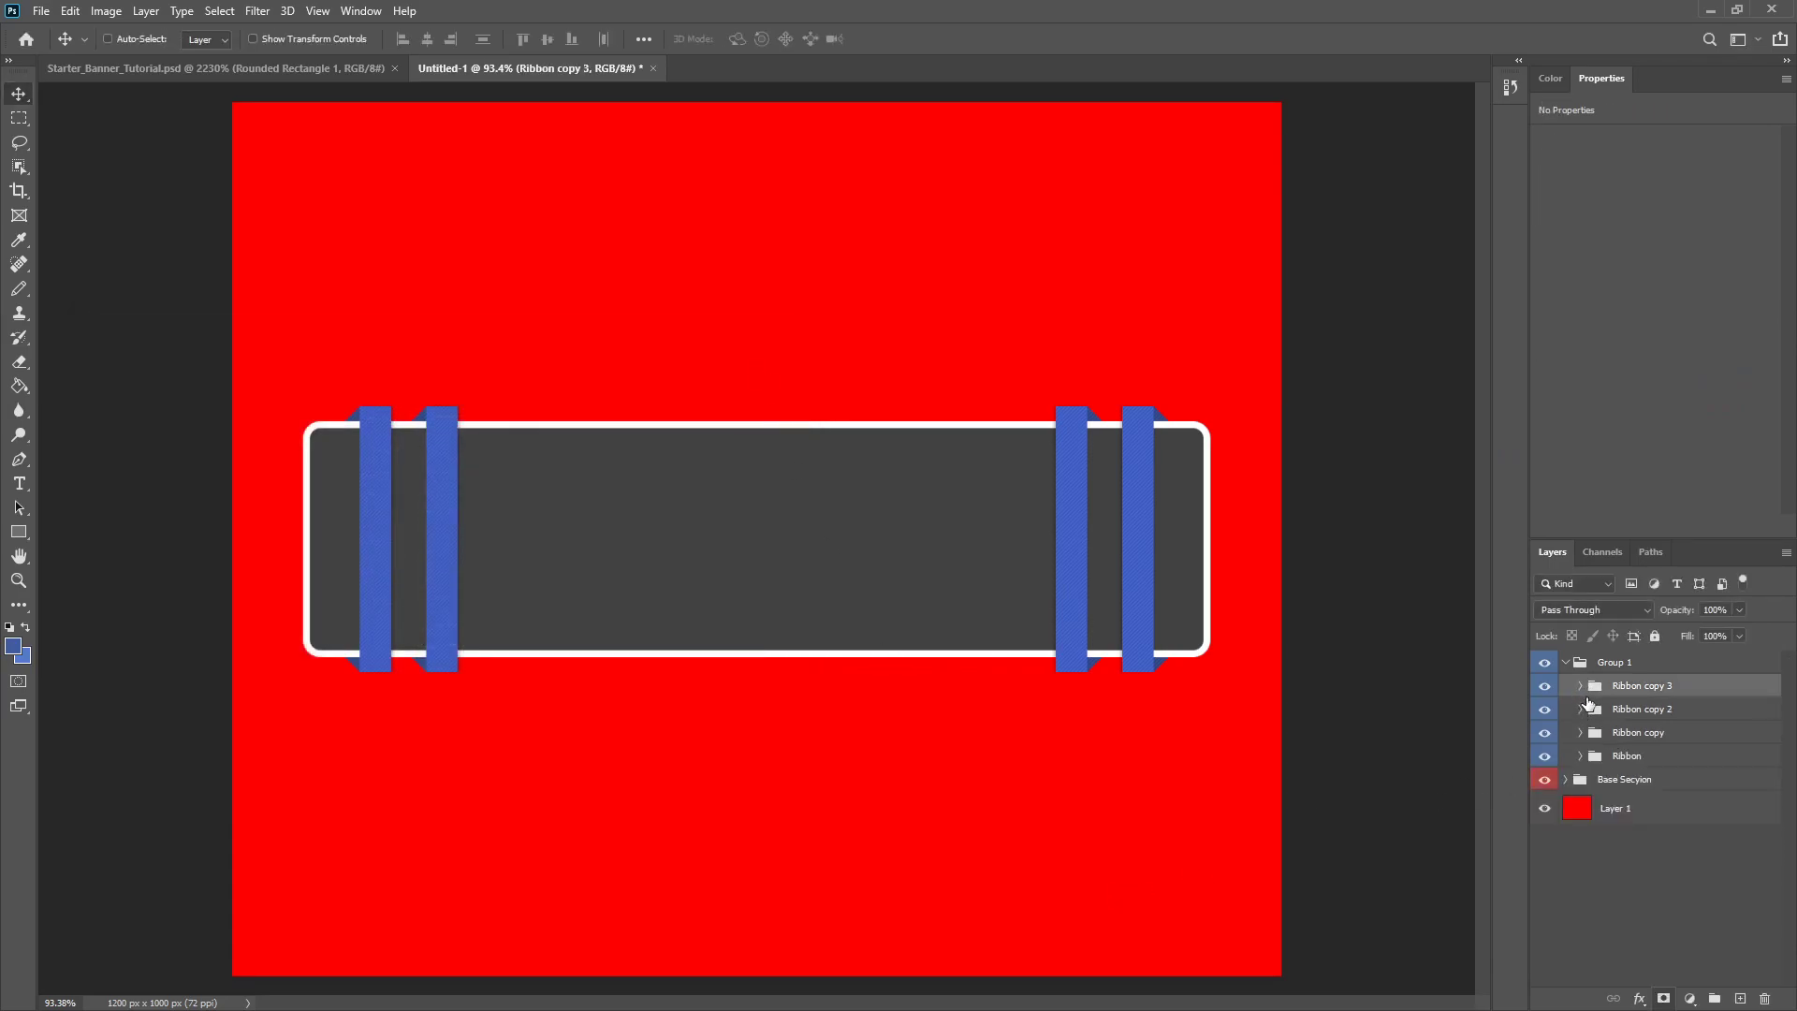
click(1566, 662)
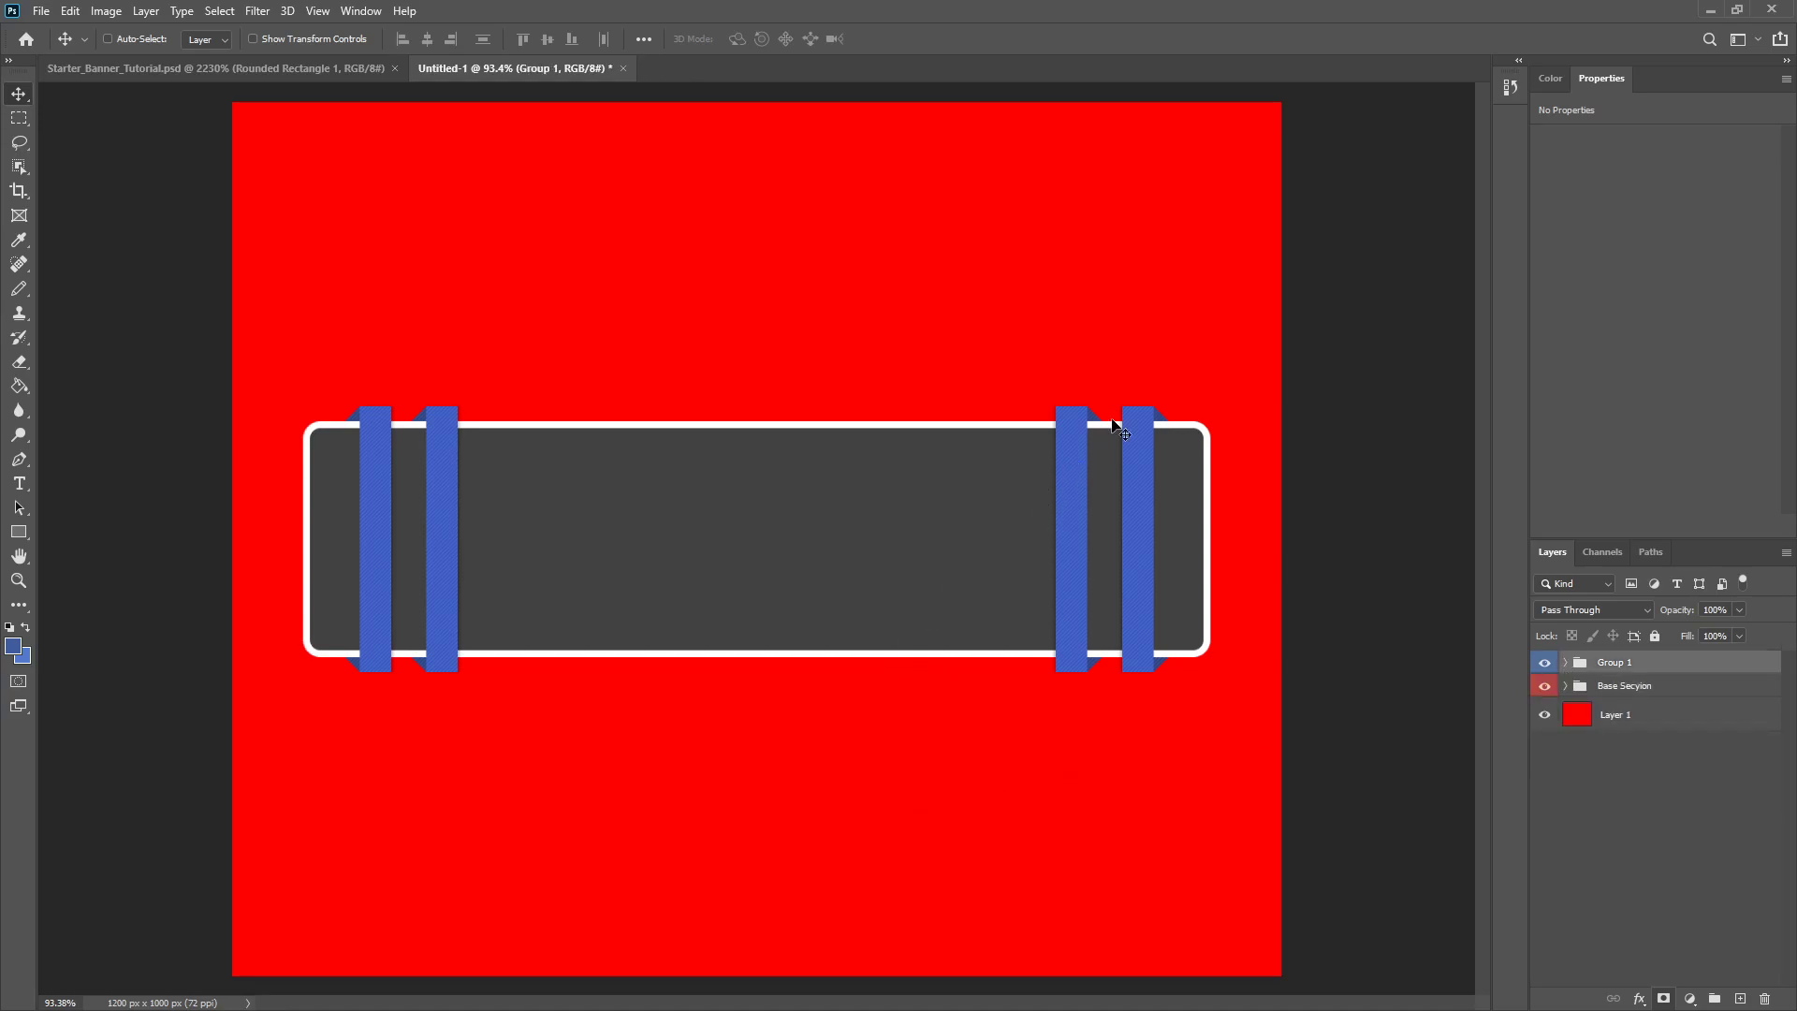
click(1566, 663)
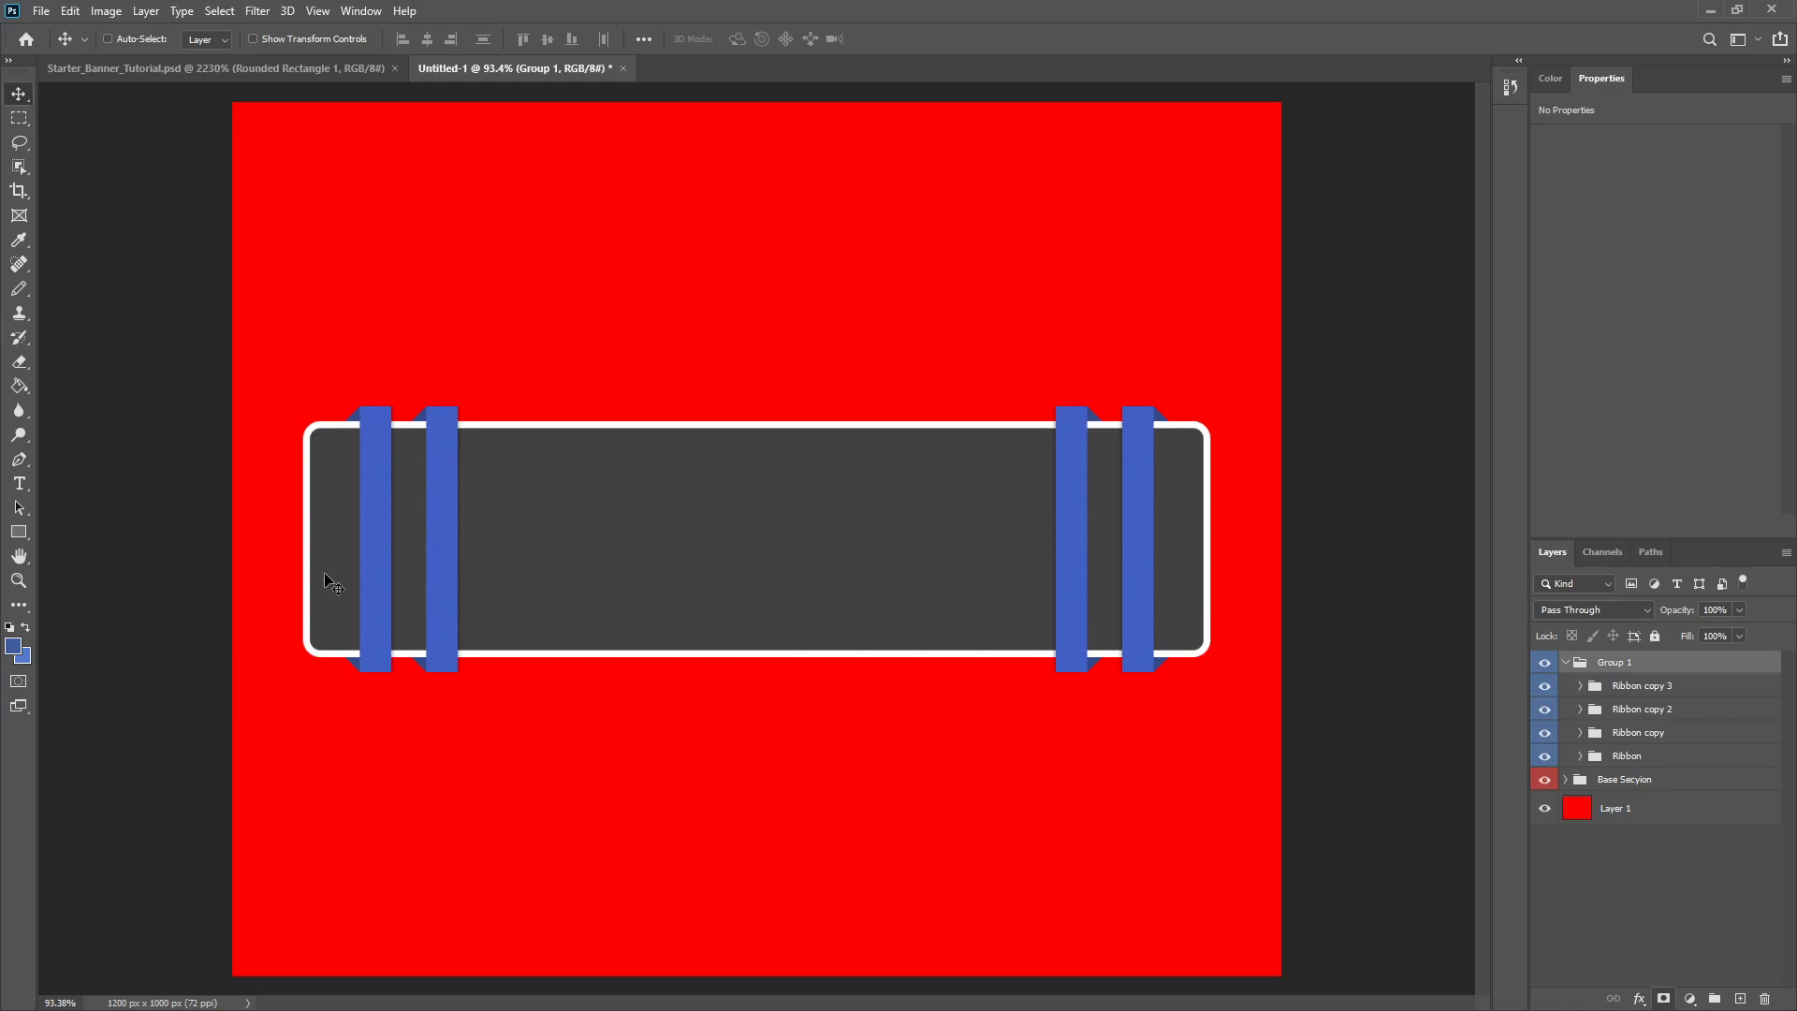
- Duplicate the Ribbon copy 3 group and delete both Legs layers from the duplicate
click(1633, 686)
key(ctrl+j)
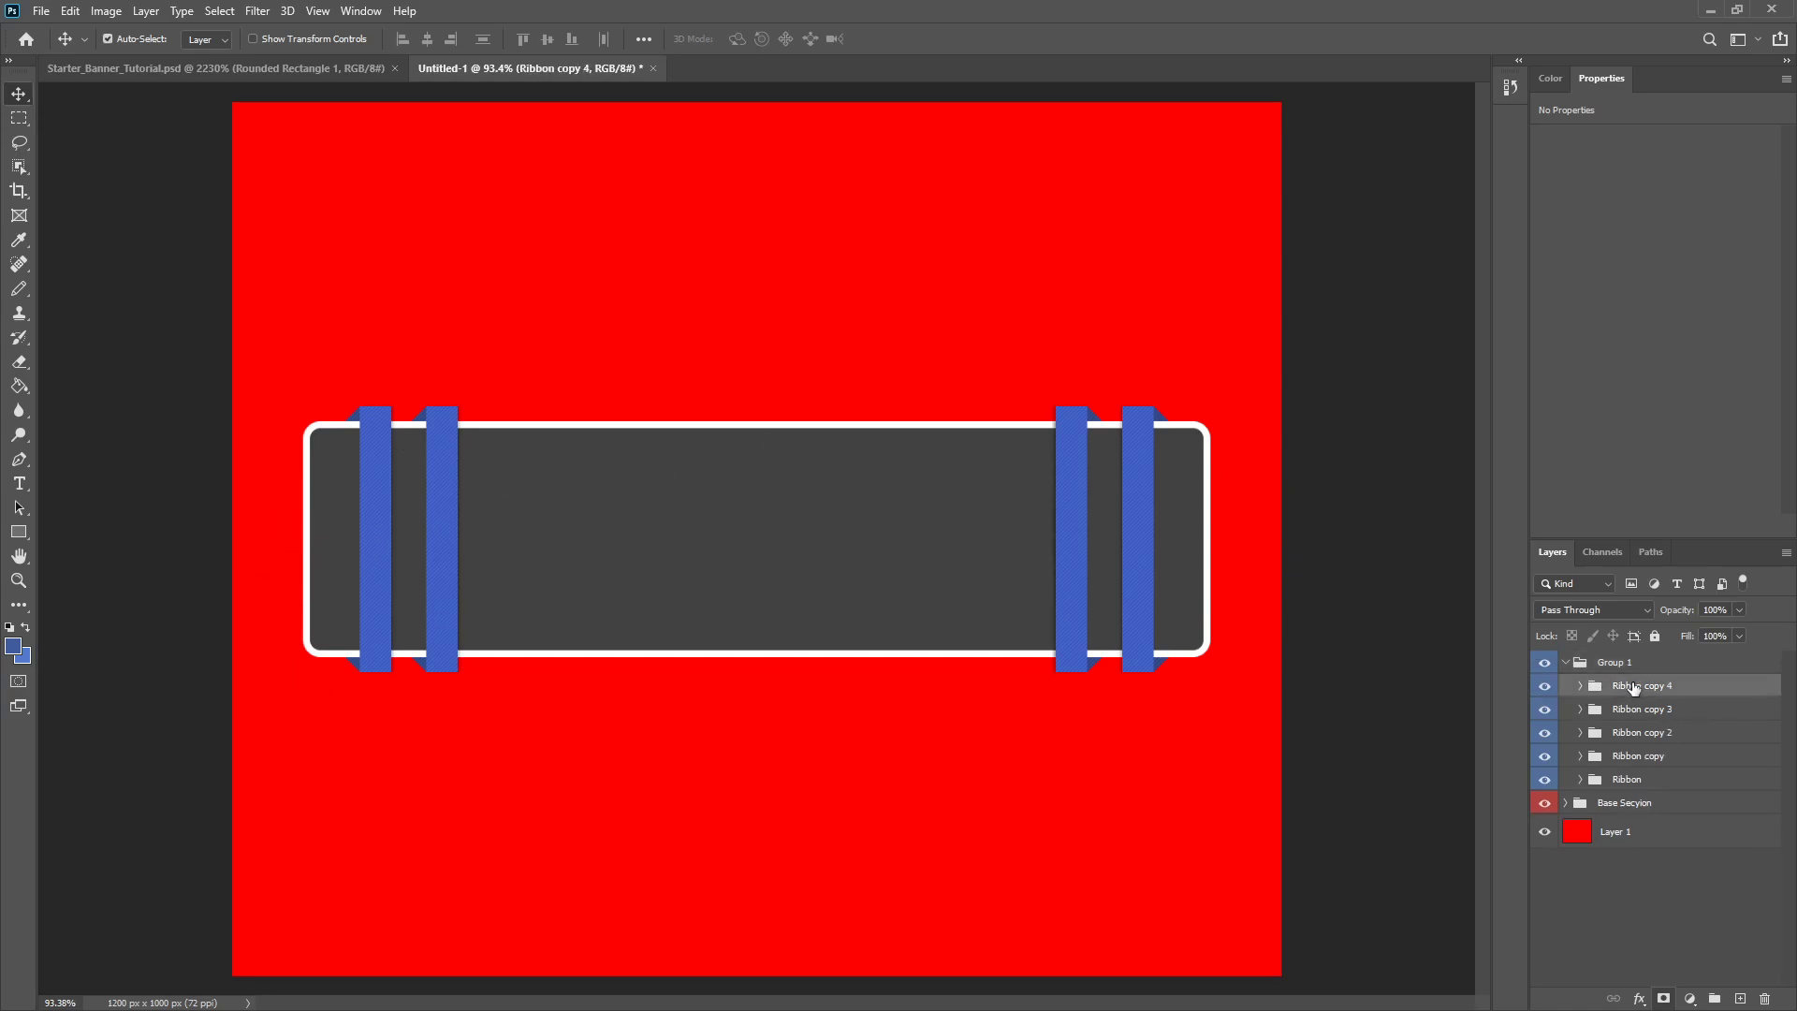
click(1572, 686)
click(1672, 718)
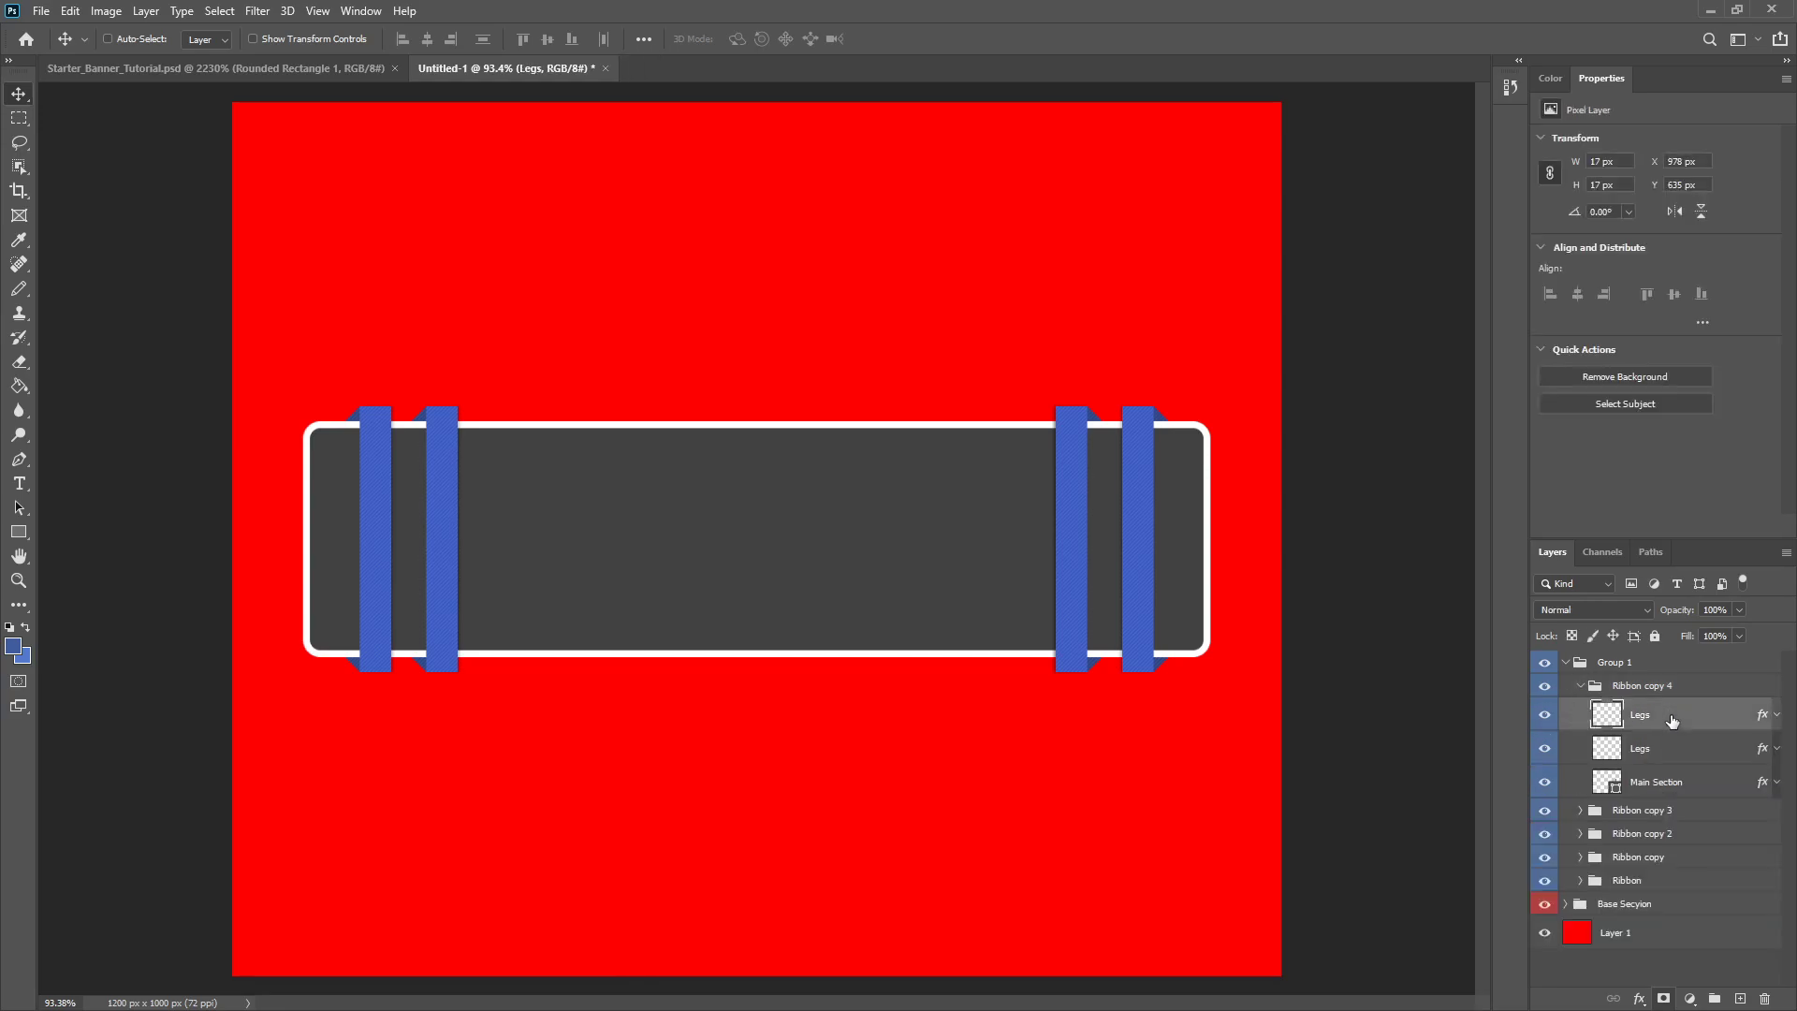
key(Delete)
key(Delete)
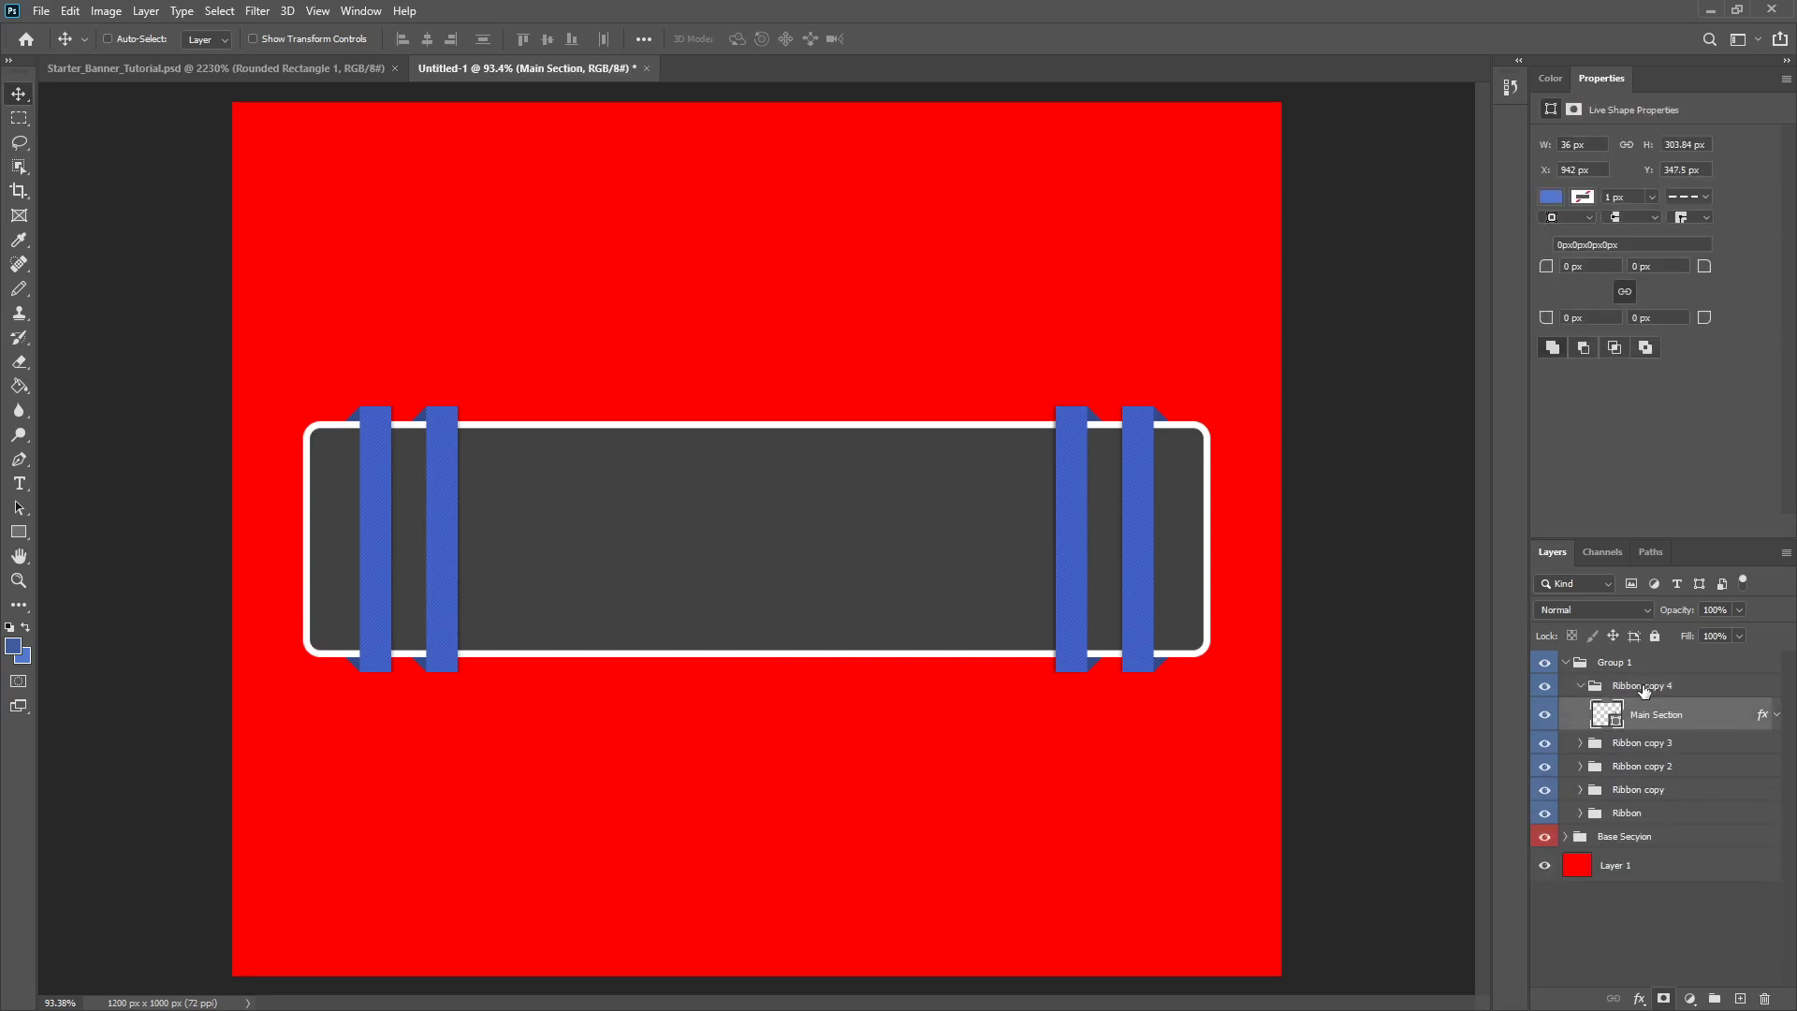
- Rename the duplicated ribbon group as Small Ribbon Edge
double_click(1644, 686)
text(Am)
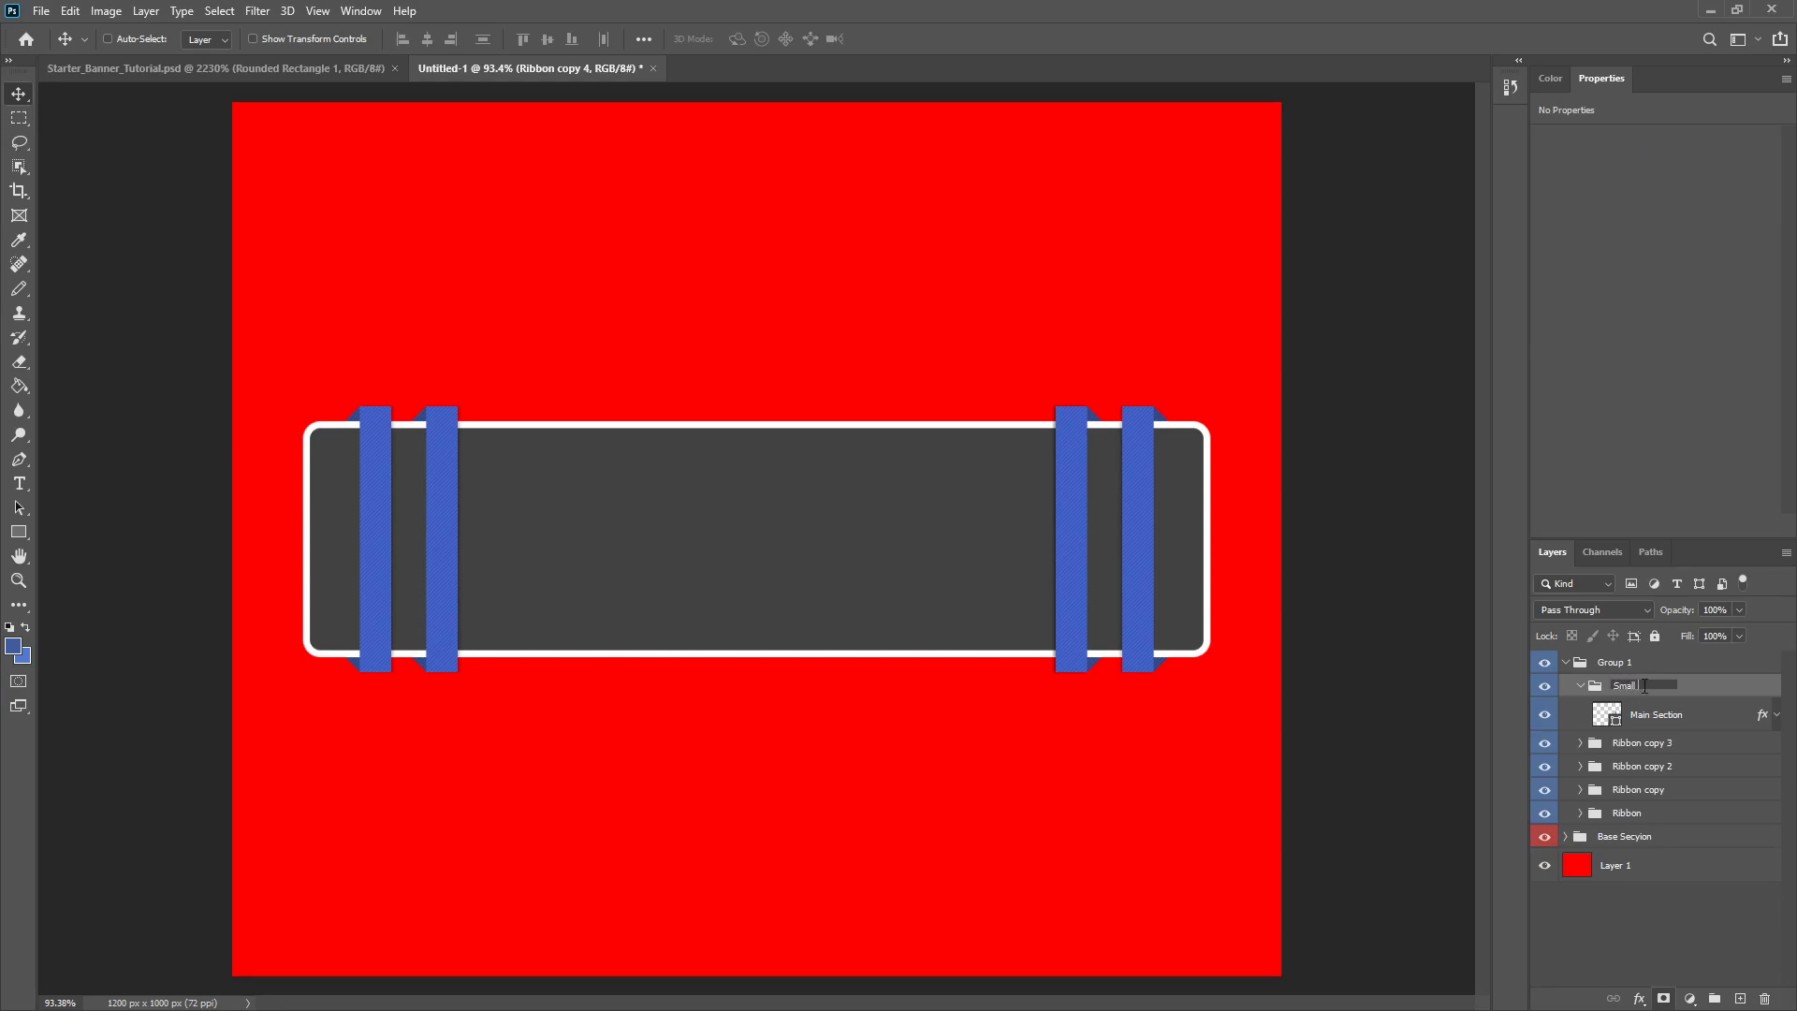
text(all Ribbon Edge)
key(Return)
- Rotate the Small Ribbon Edge strip to horizontal and move it past the banner's right edge, to about X 855 px, Y 482 px
click(1640, 716)
key(ctrl+t)
drag(1166, 361, 1304, 543)
click(926, 38)
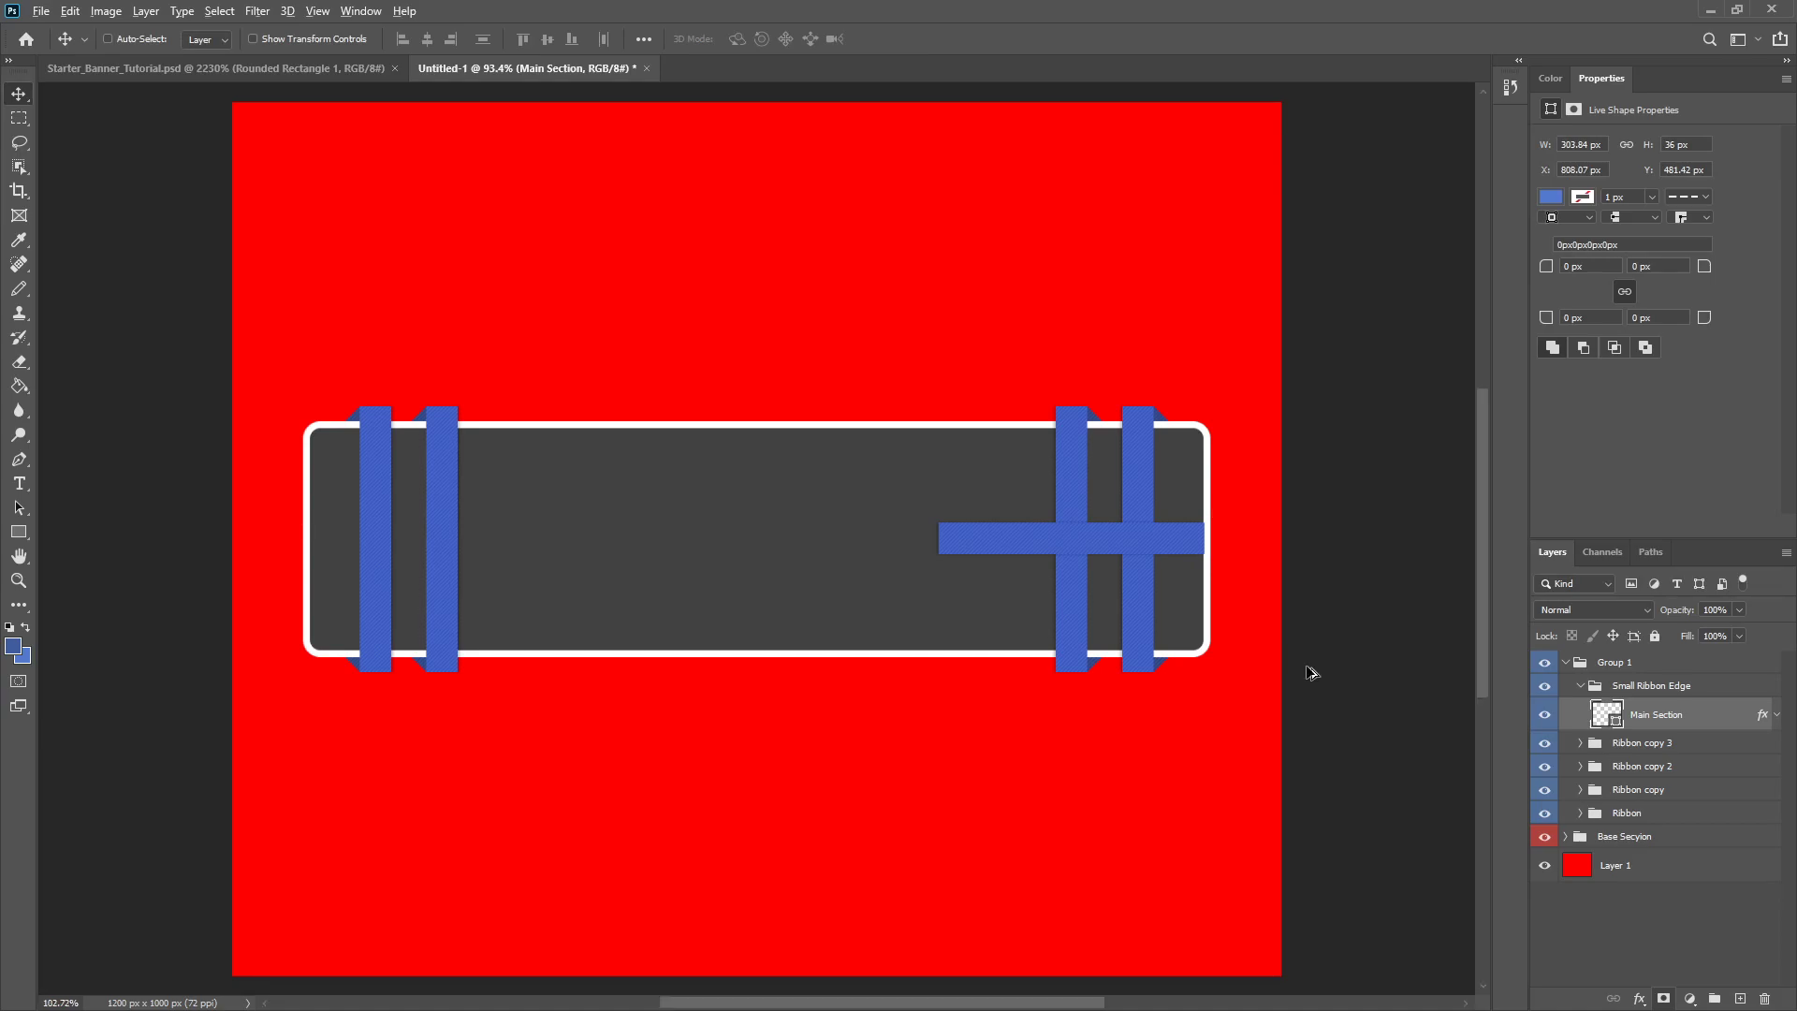
scroll(1303, 670, up, 3)
drag(1121, 475, 1233, 423)
scroll(1221, 550, up, 6)
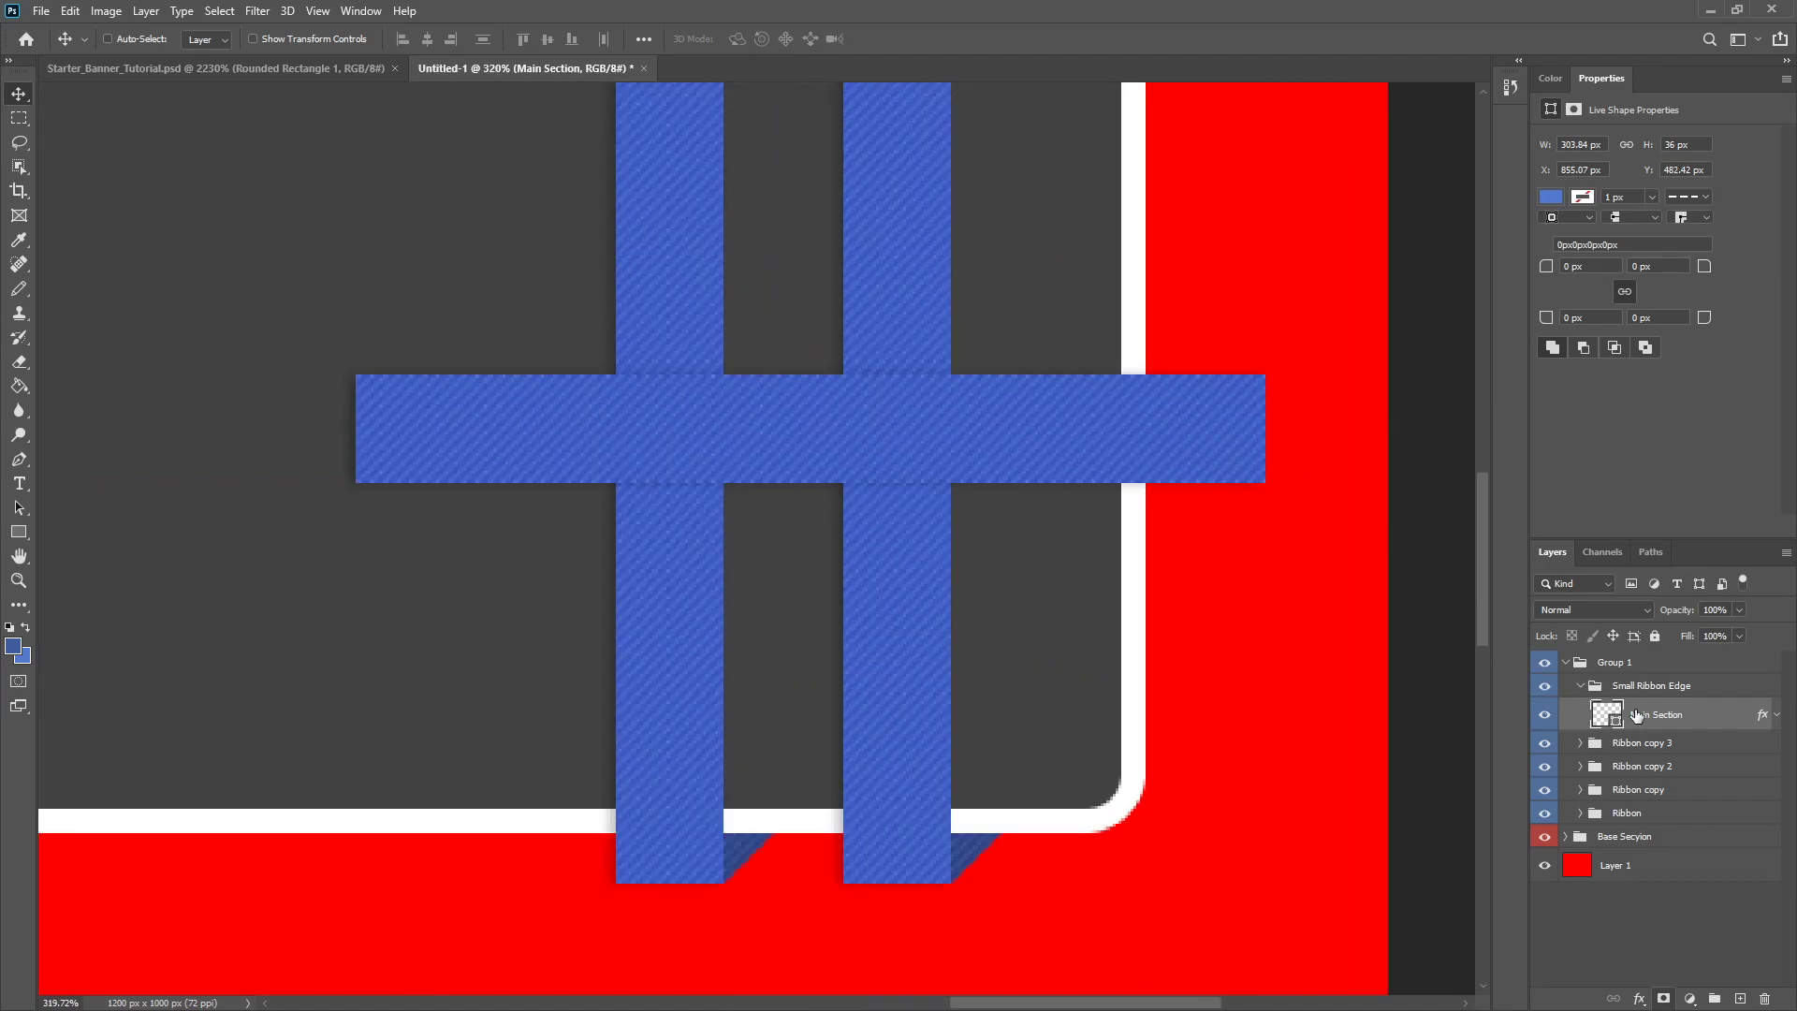
- Move the Small Ribbon Edge group out of Group 1 to just below the Base Secyion group
click(1576, 685)
drag(1619, 690, 1598, 819)
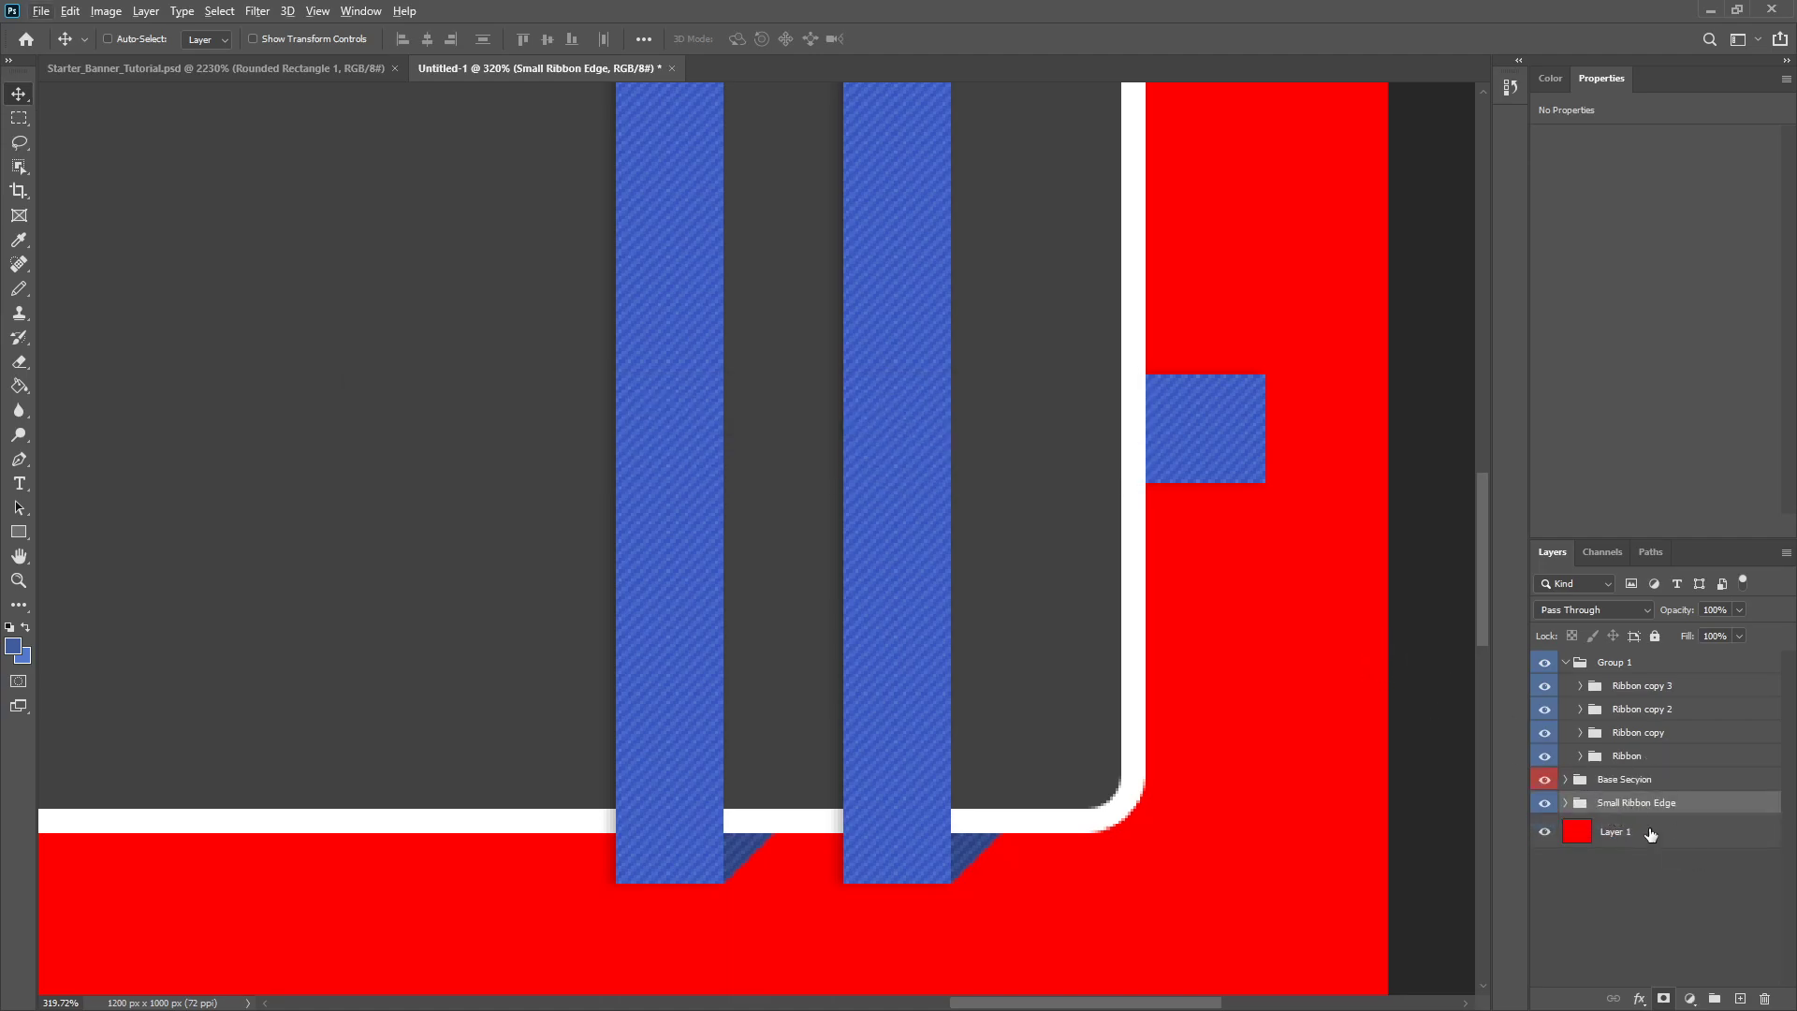
click(1564, 804)
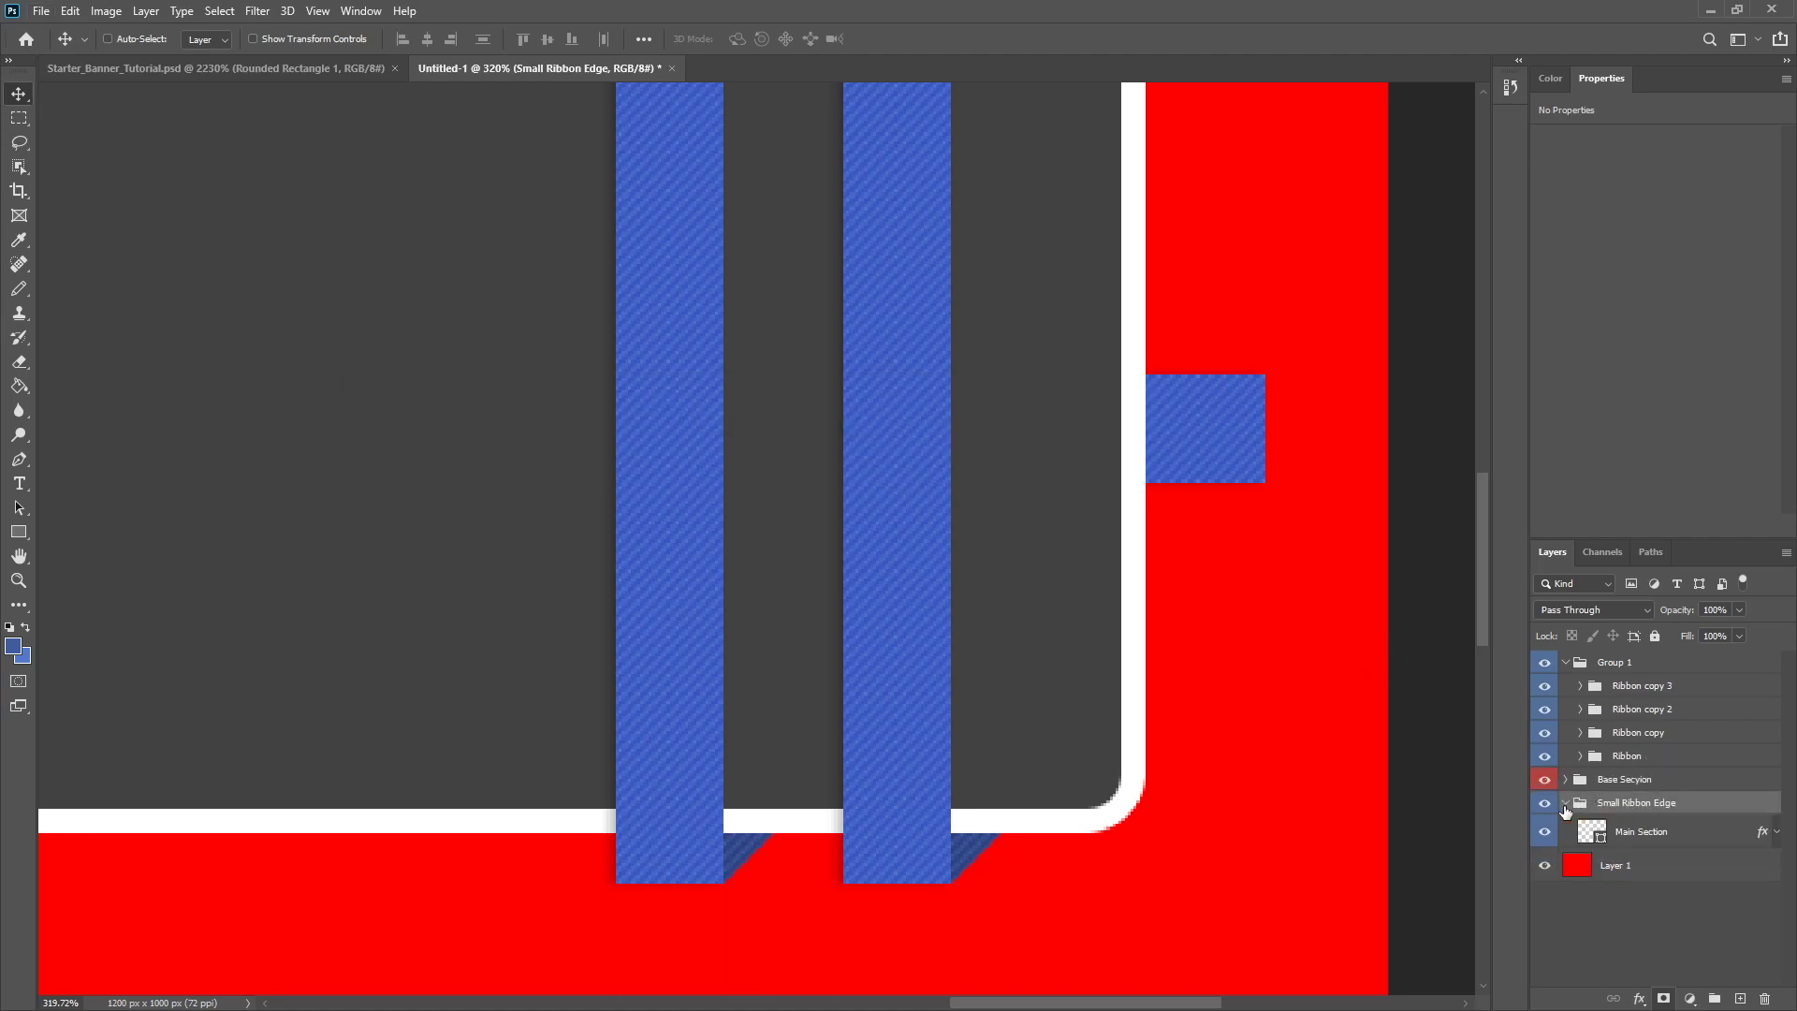
- Copy and clear the layer style of the Small Ribbon Edge's Main Section, and rasterize that layer
click(1687, 843)
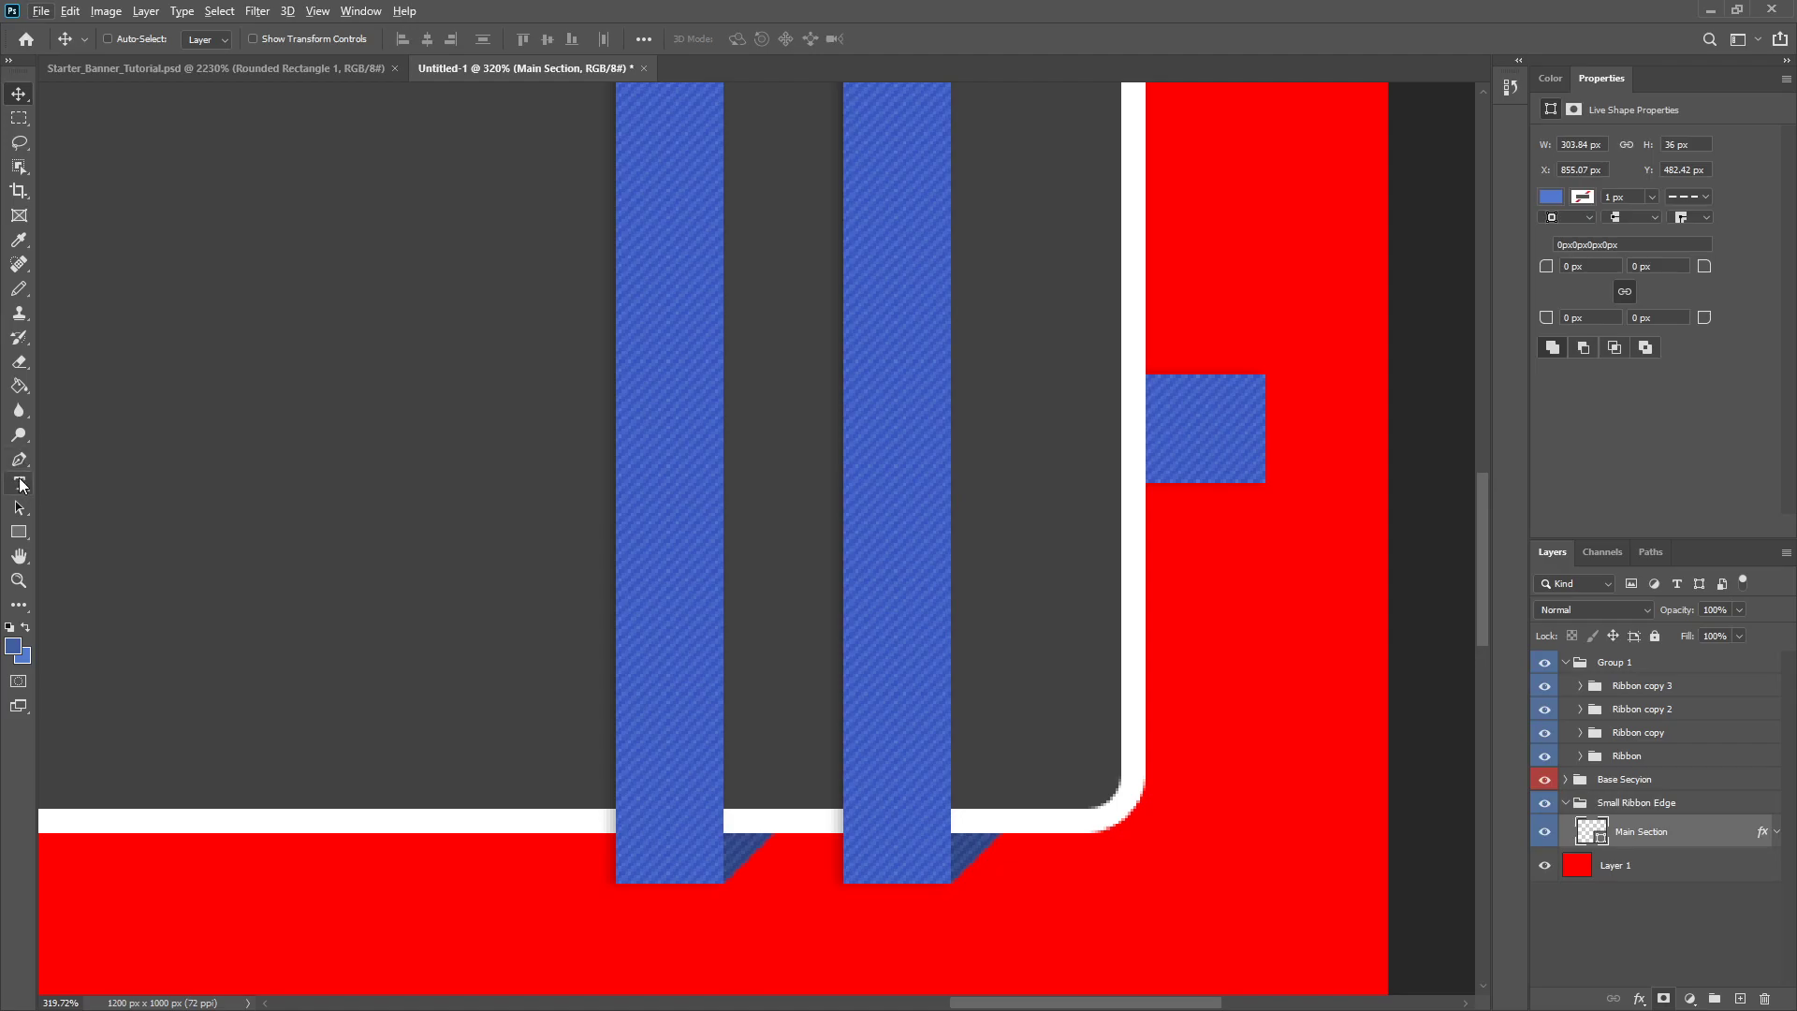
click(18, 459)
scroll(1310, 416, up, 3)
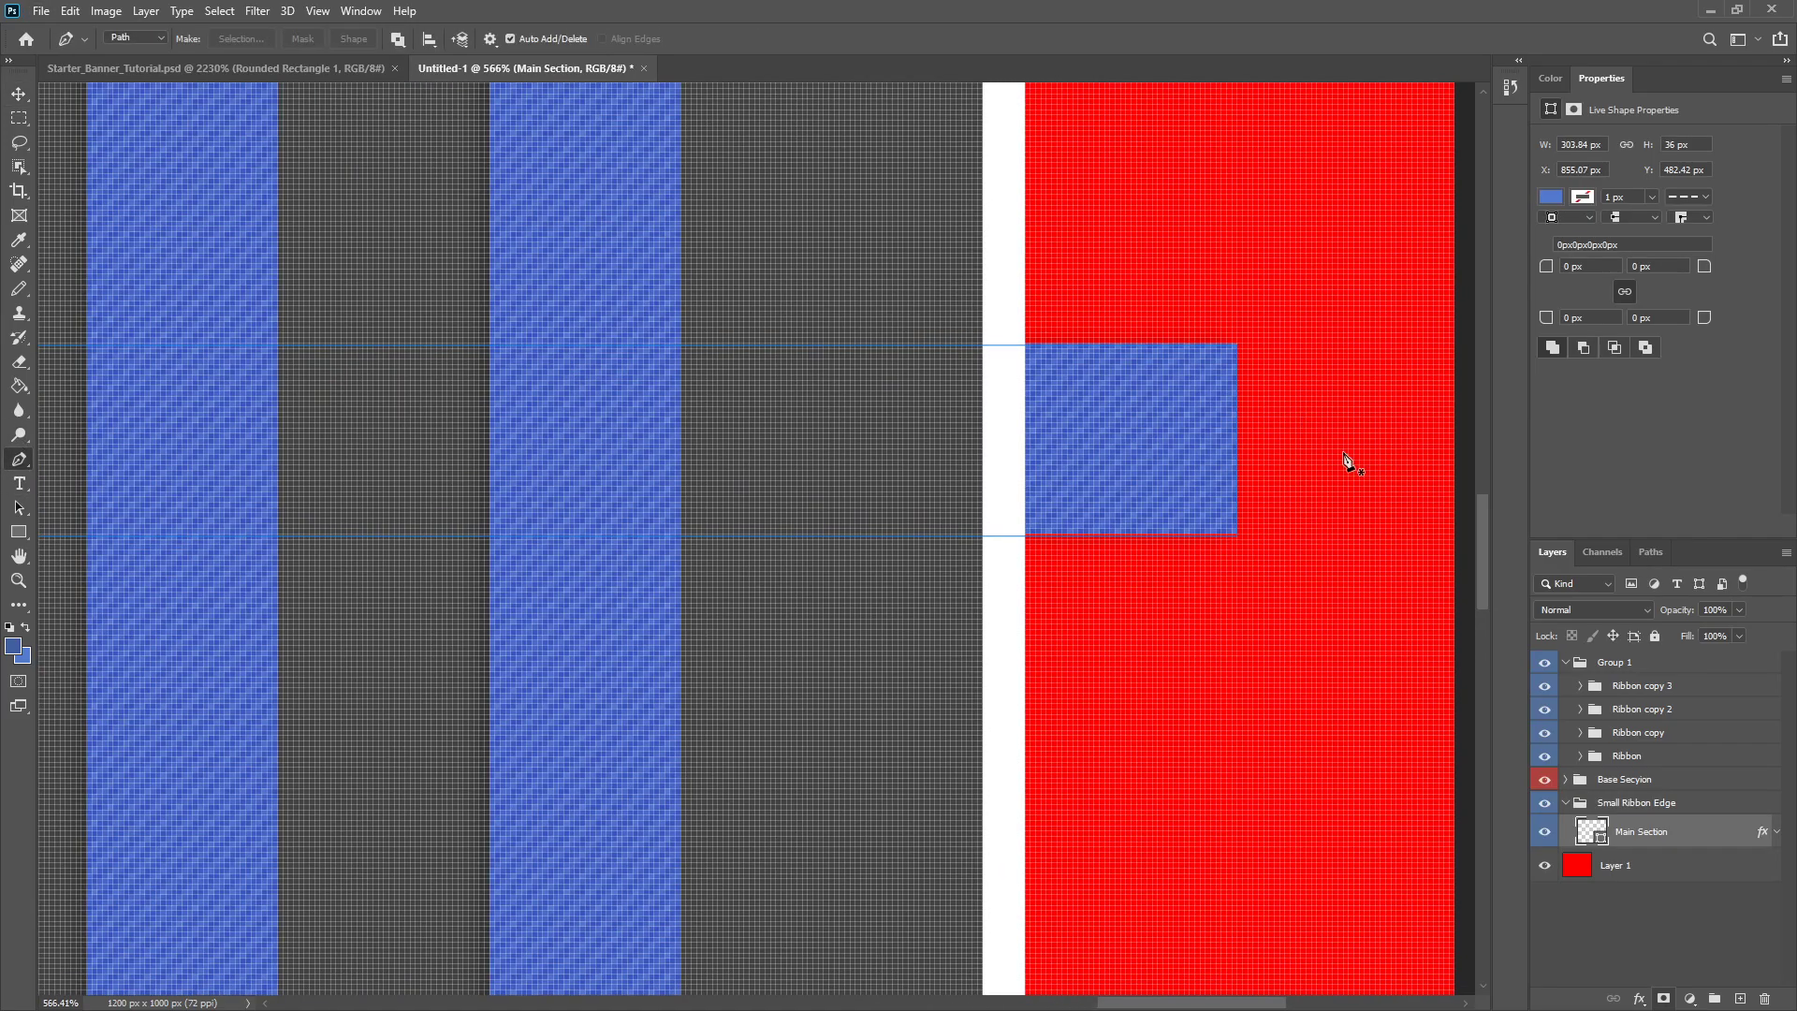
right_click(1653, 831)
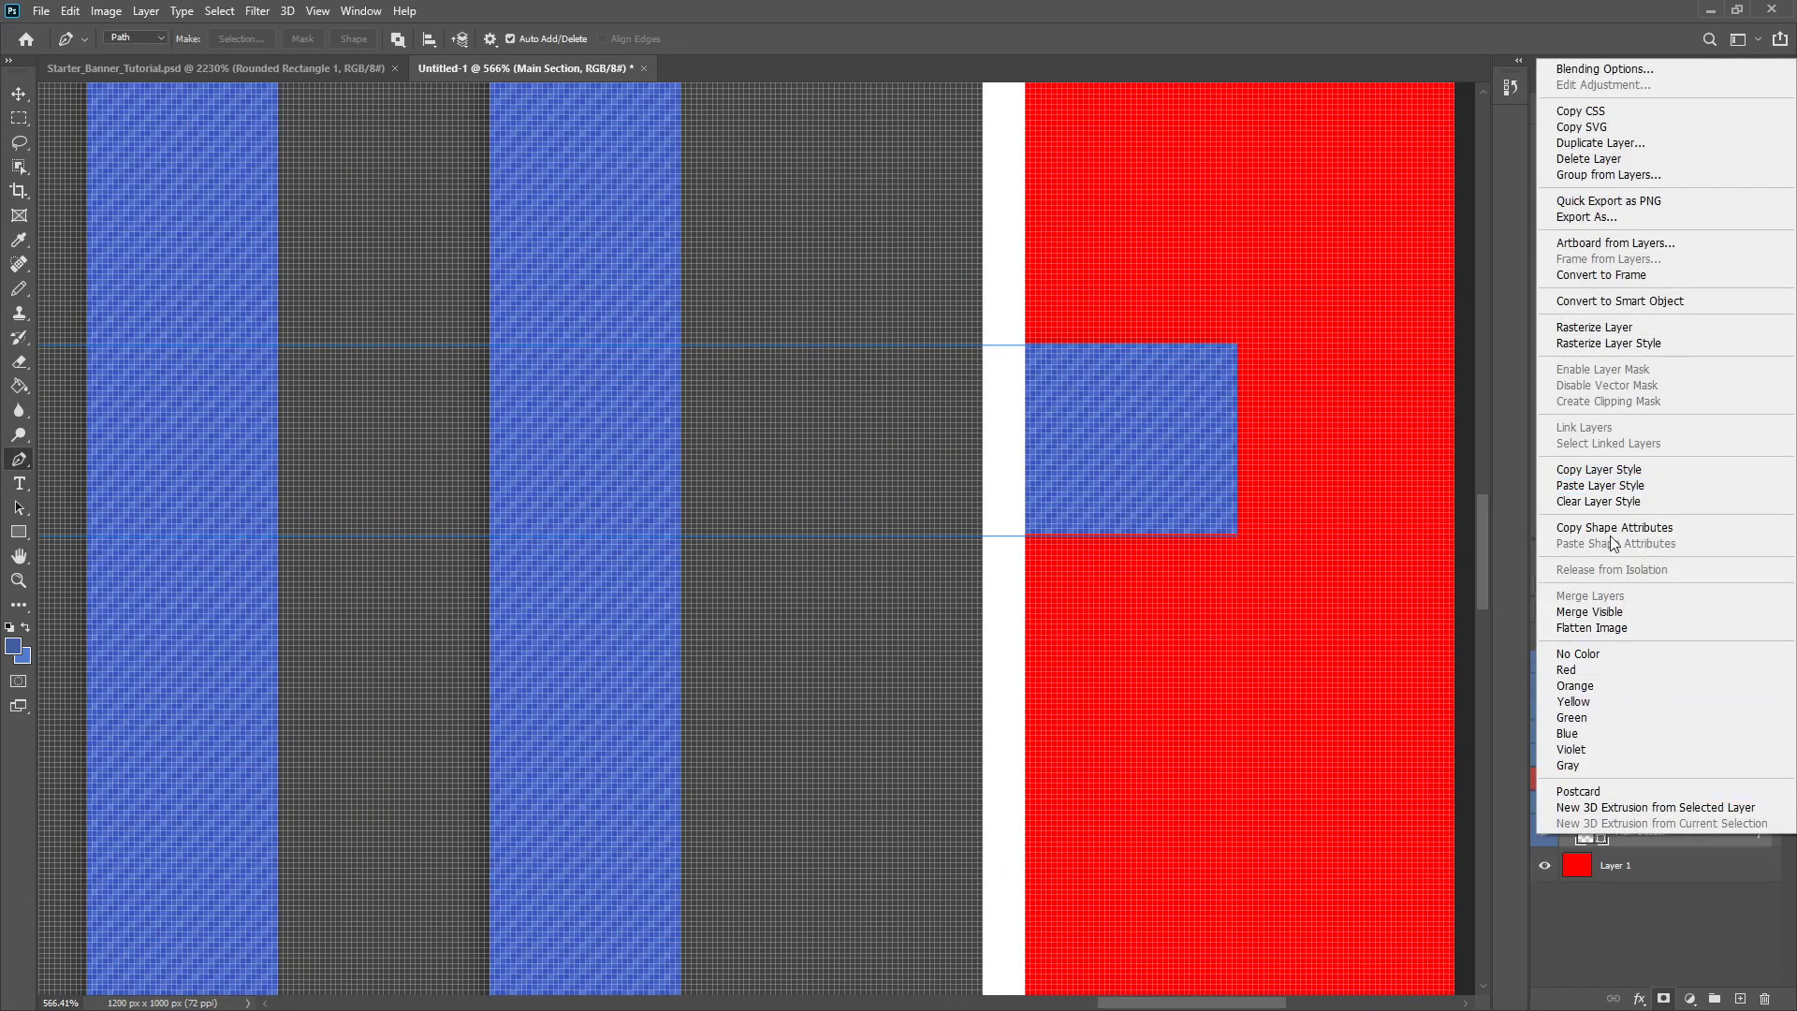
click(1599, 485)
right_click(1652, 828)
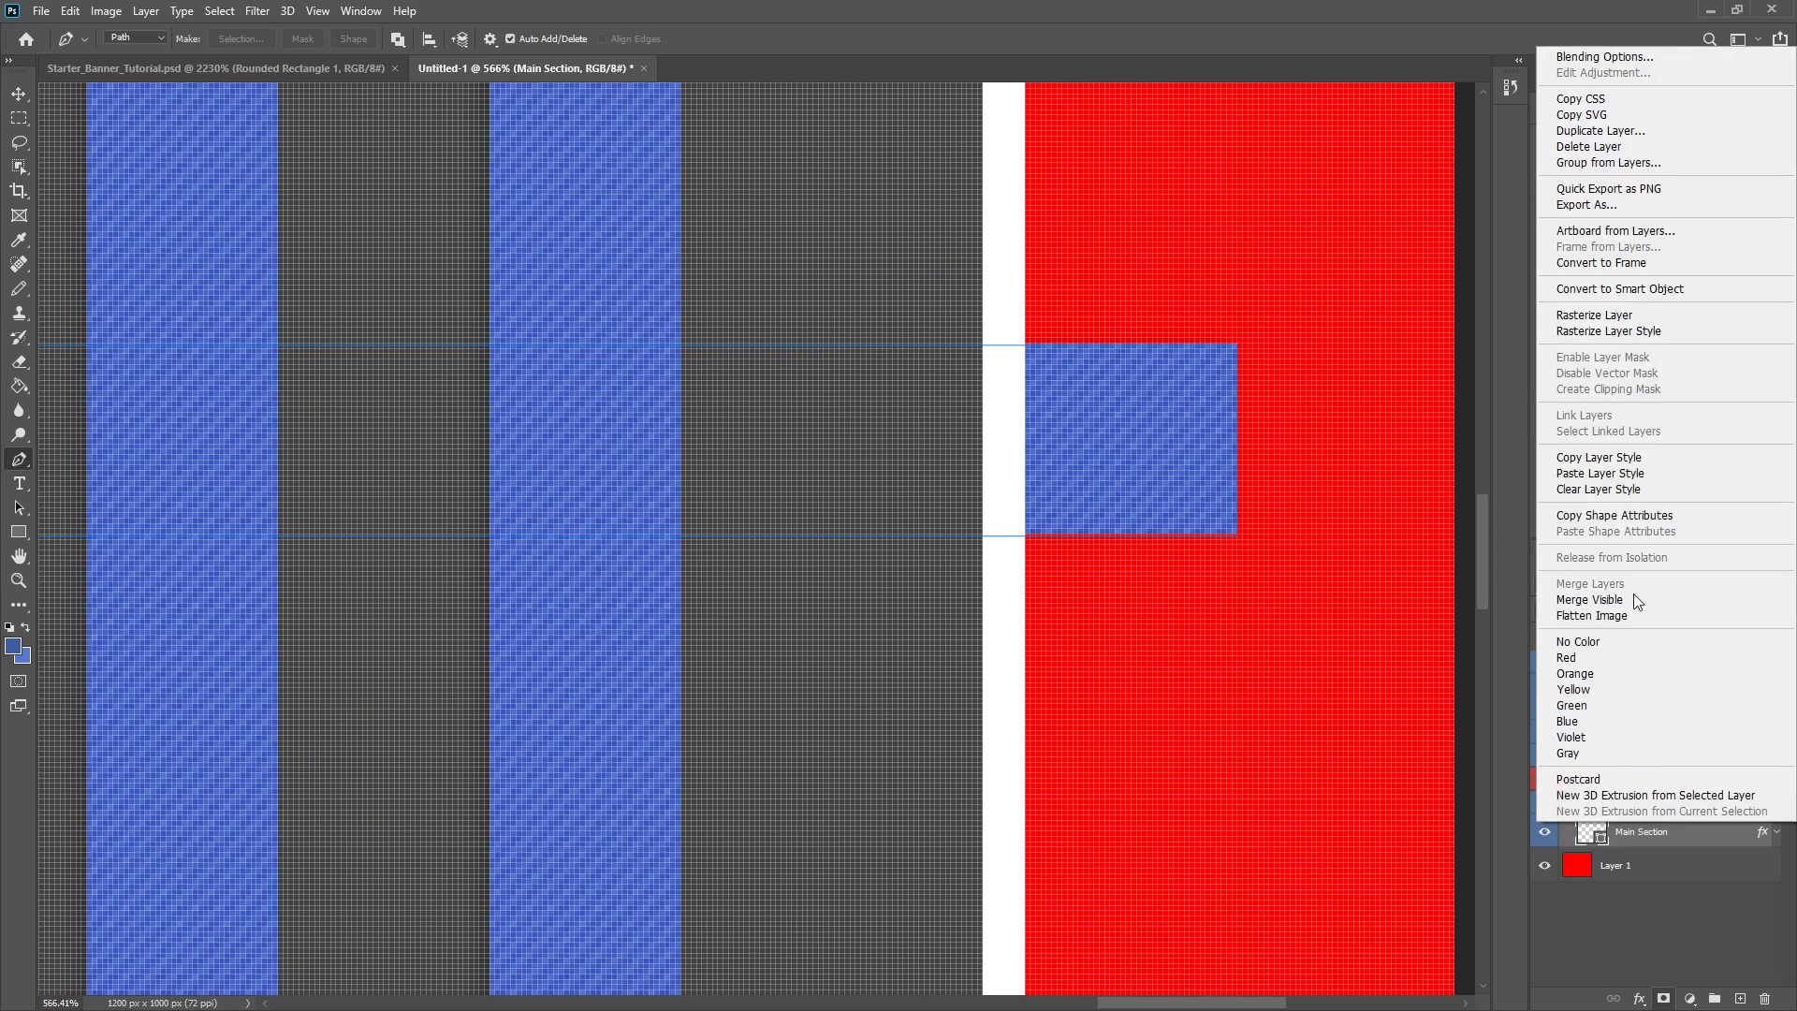
click(1600, 488)
right_click(1669, 828)
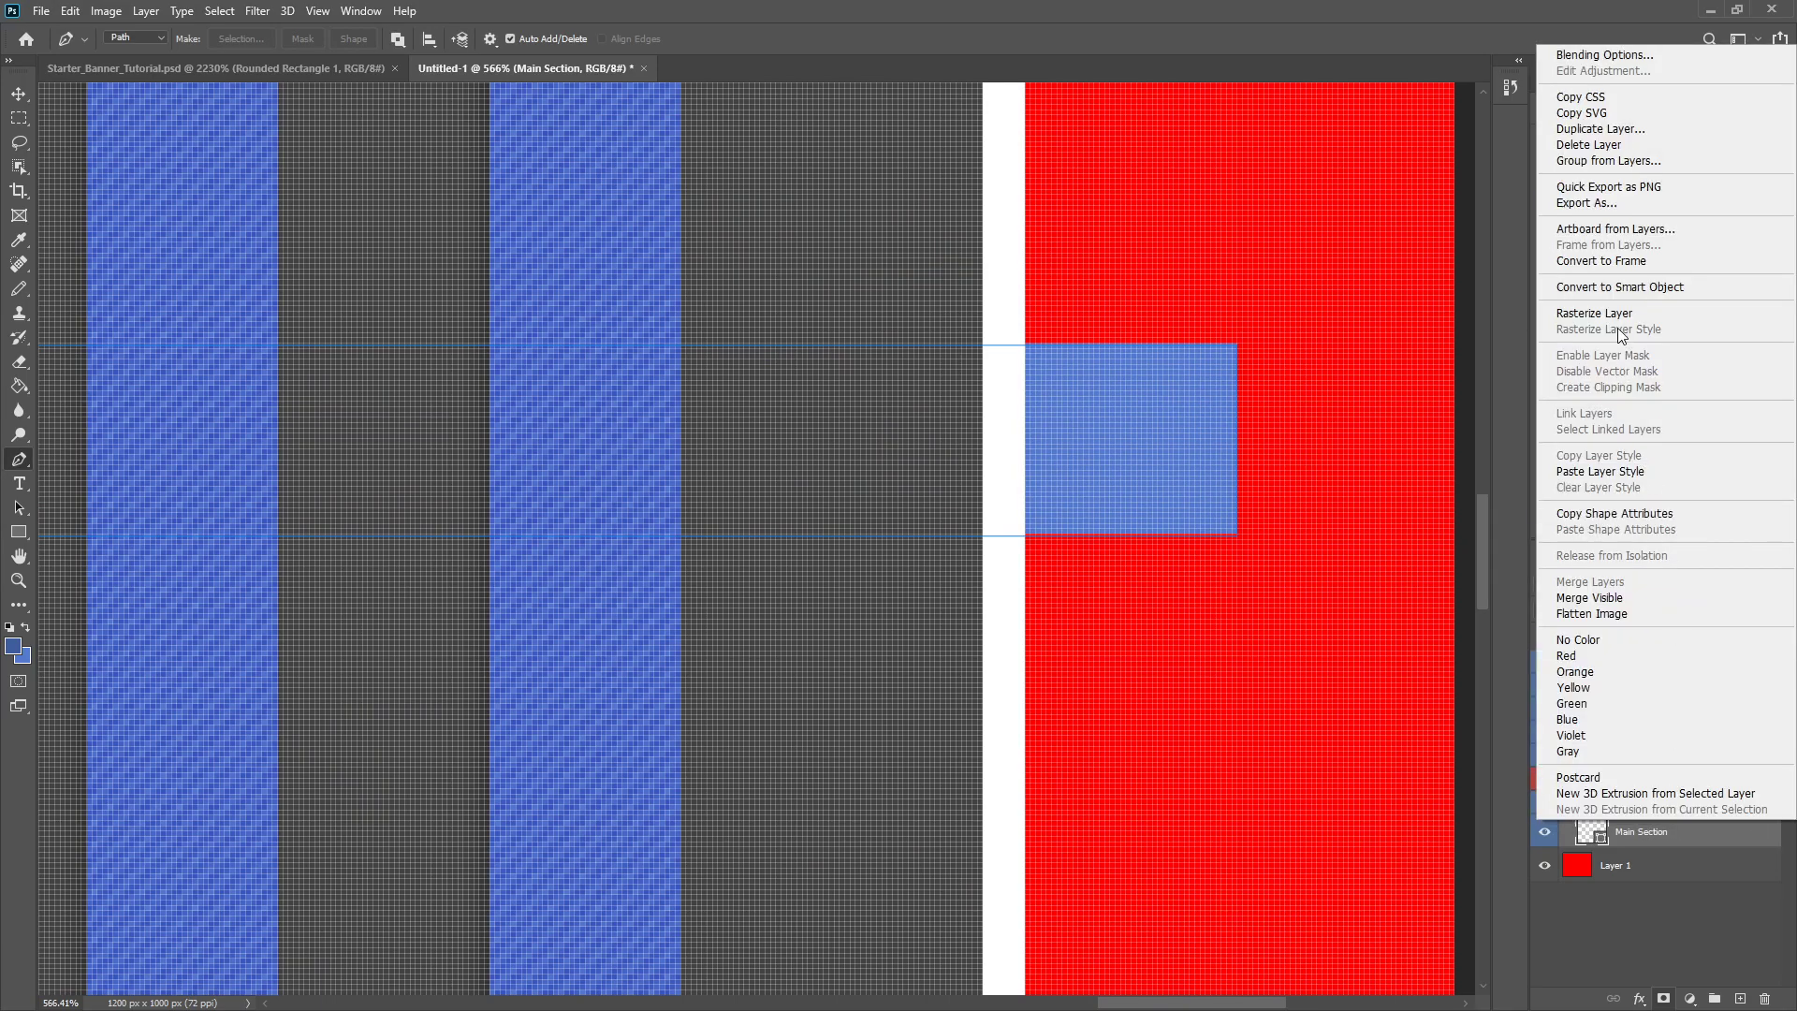
click(1594, 314)
- Draw a triangular Pen path between the strip's two right-end corners and a point inside it, and convert it to a selection
scroll(1368, 622, up, 5)
scroll(947, 309, up, 3)
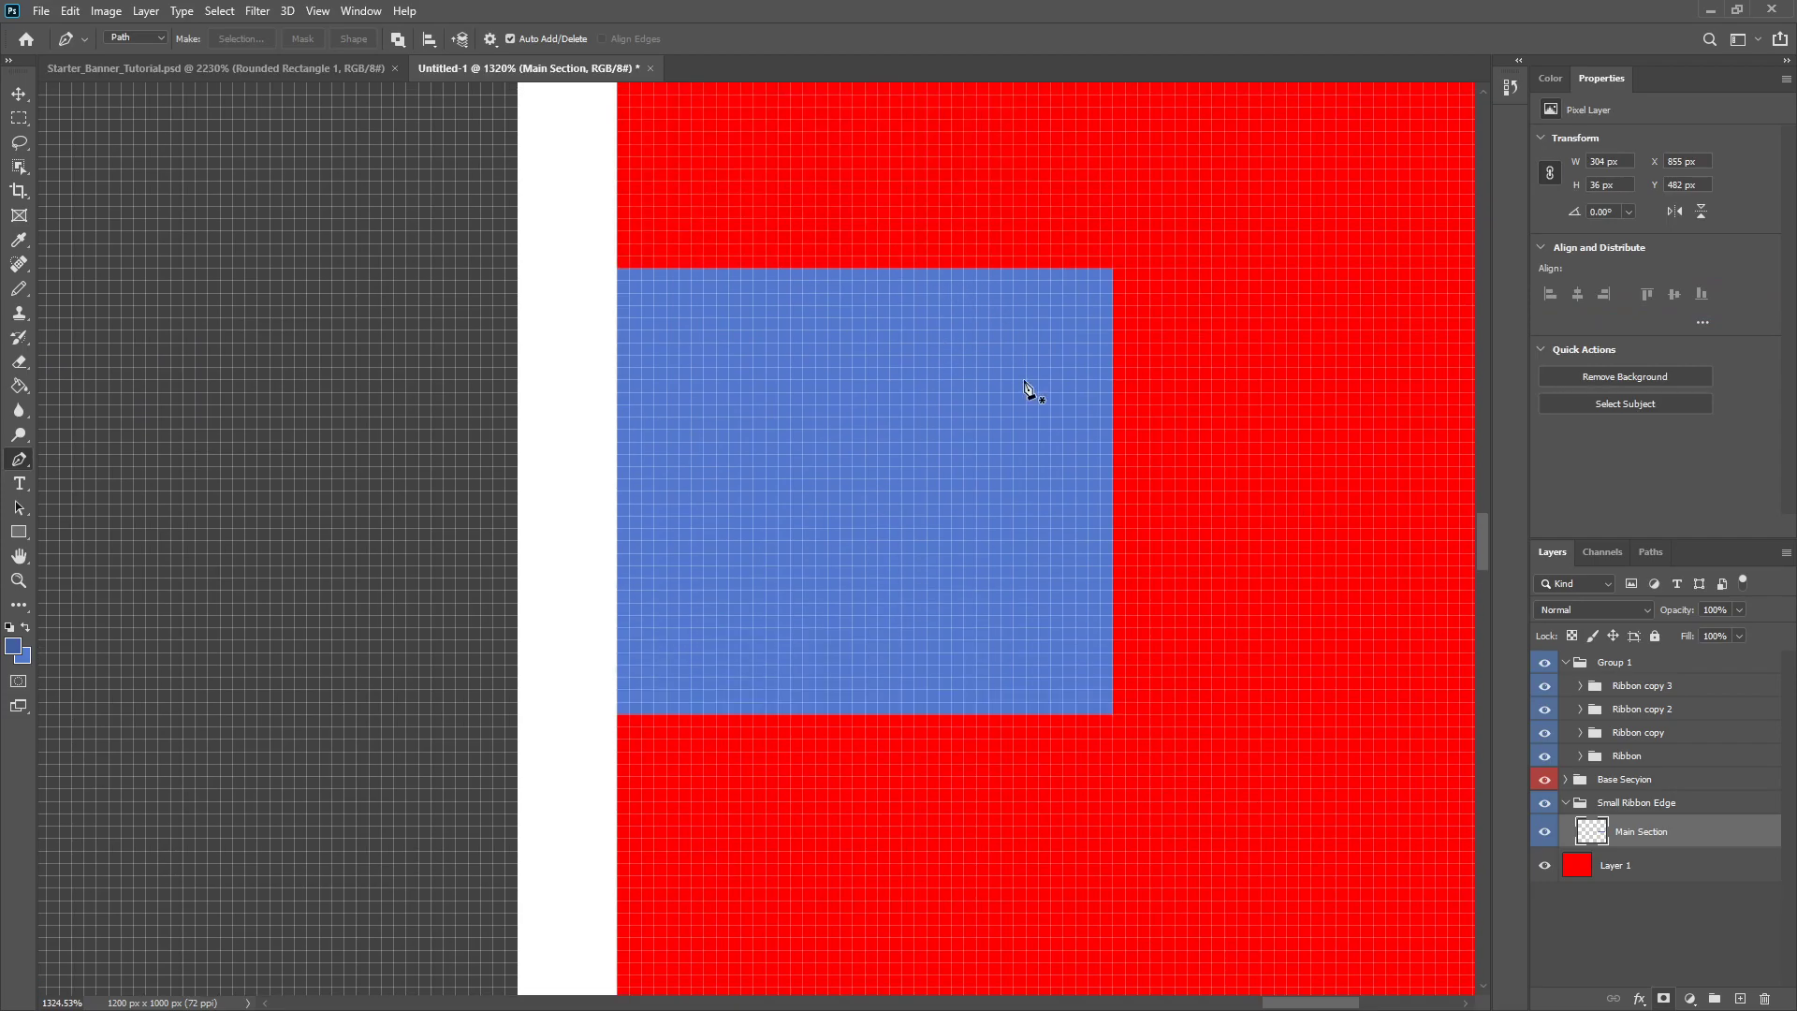
click(1113, 269)
scroll(895, 470, up, 4)
click(906, 488)
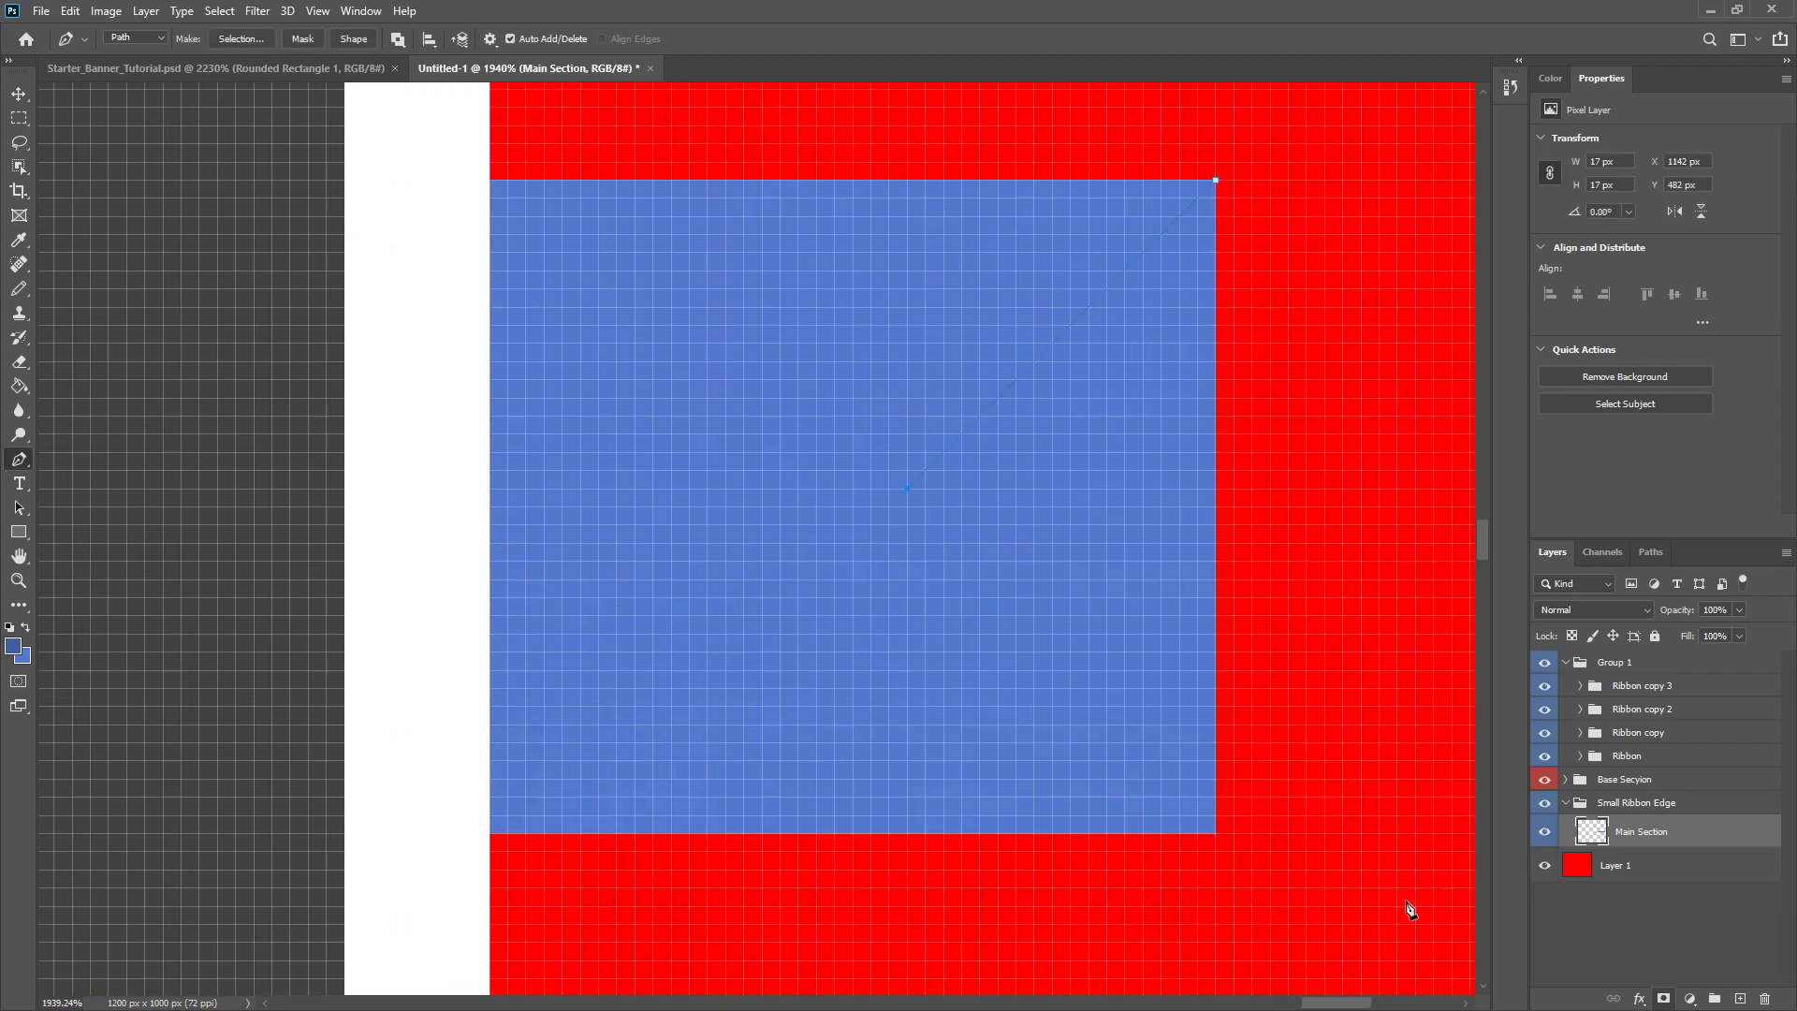
key(ctrl+z)
click(1217, 832)
click(1216, 180)
right_click(1067, 458)
click(1118, 530)
click(973, 271)
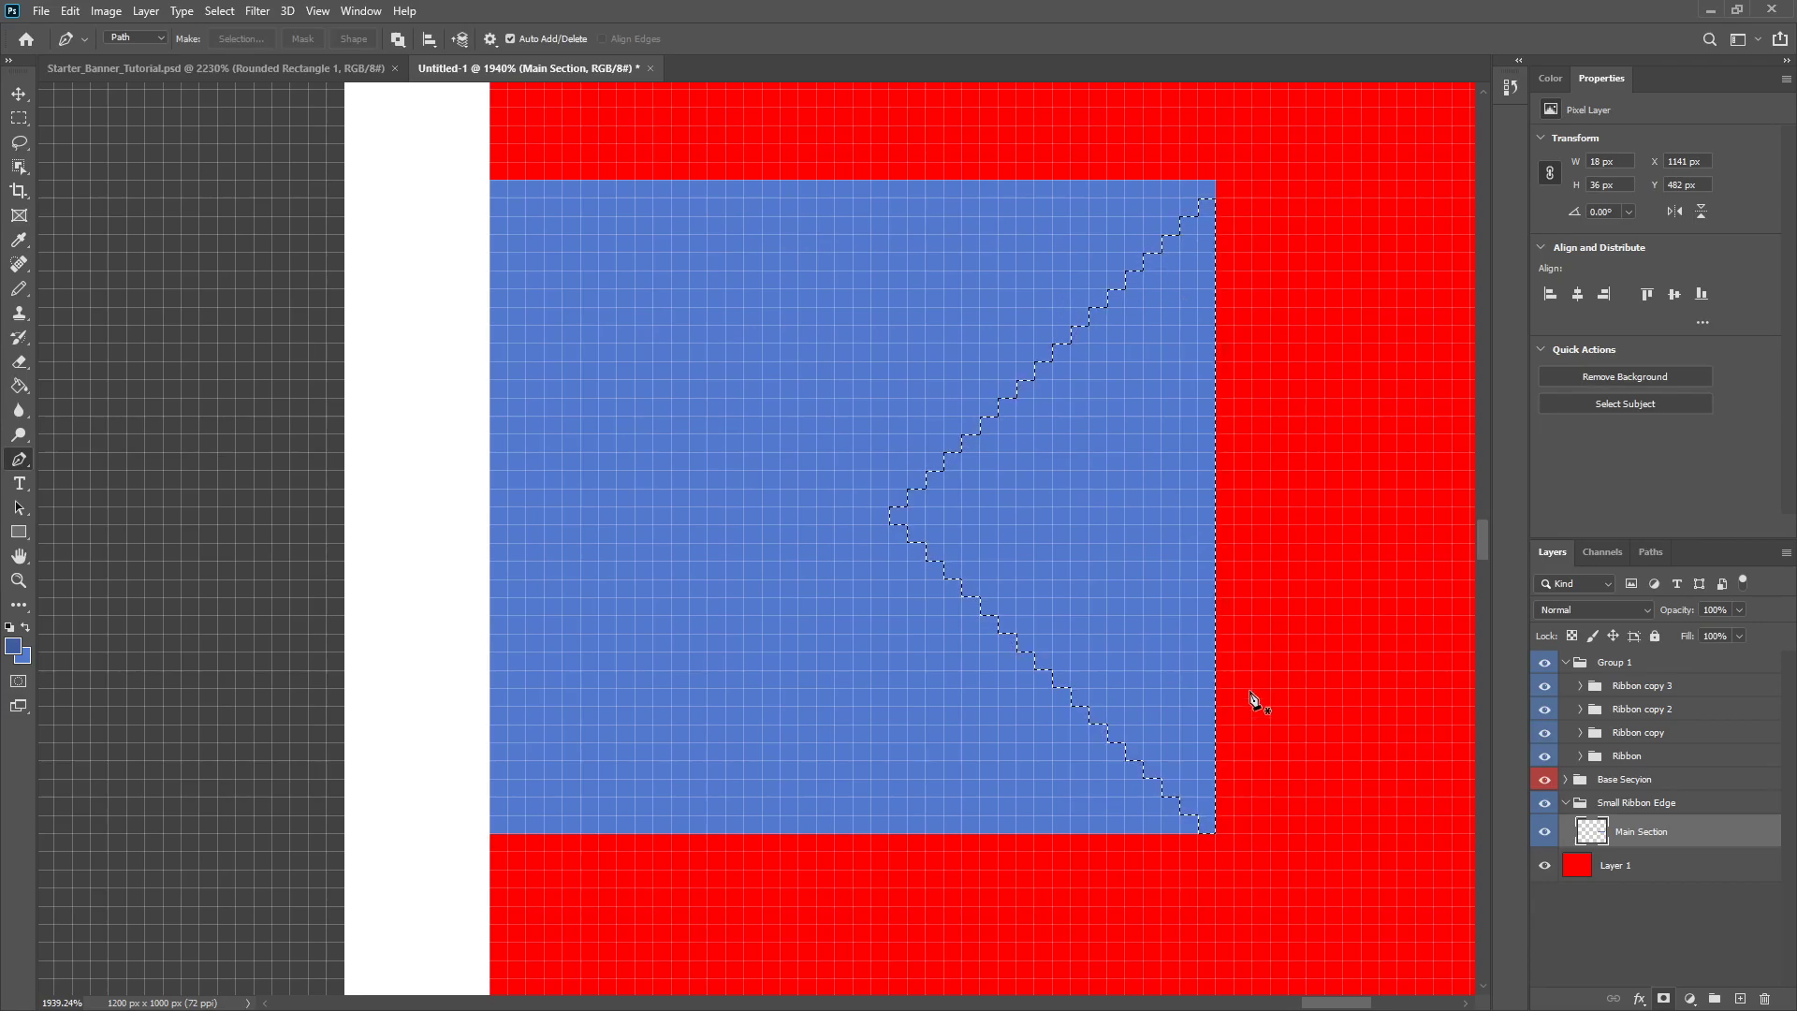
- Delete the selected triangle to cut a V-shaped notch in the strip's end, and deselect
key(Delete)
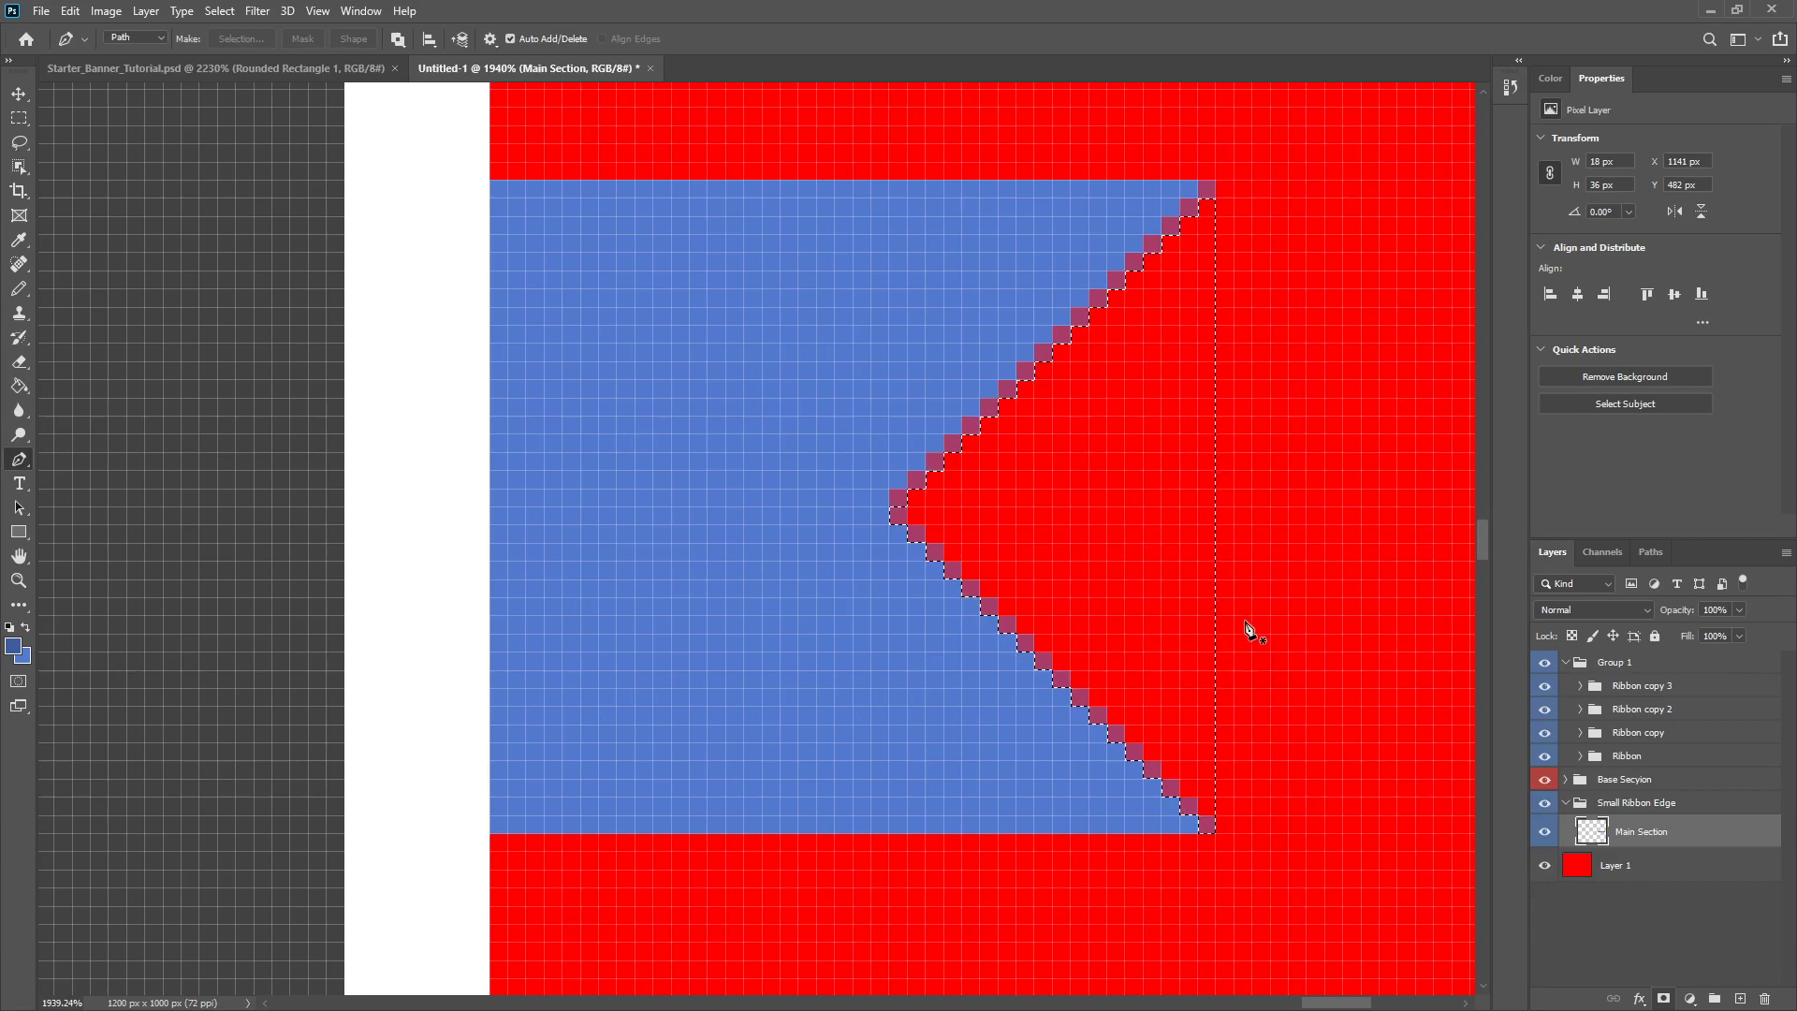
click(19, 118)
right_click(1098, 296)
click(1132, 299)
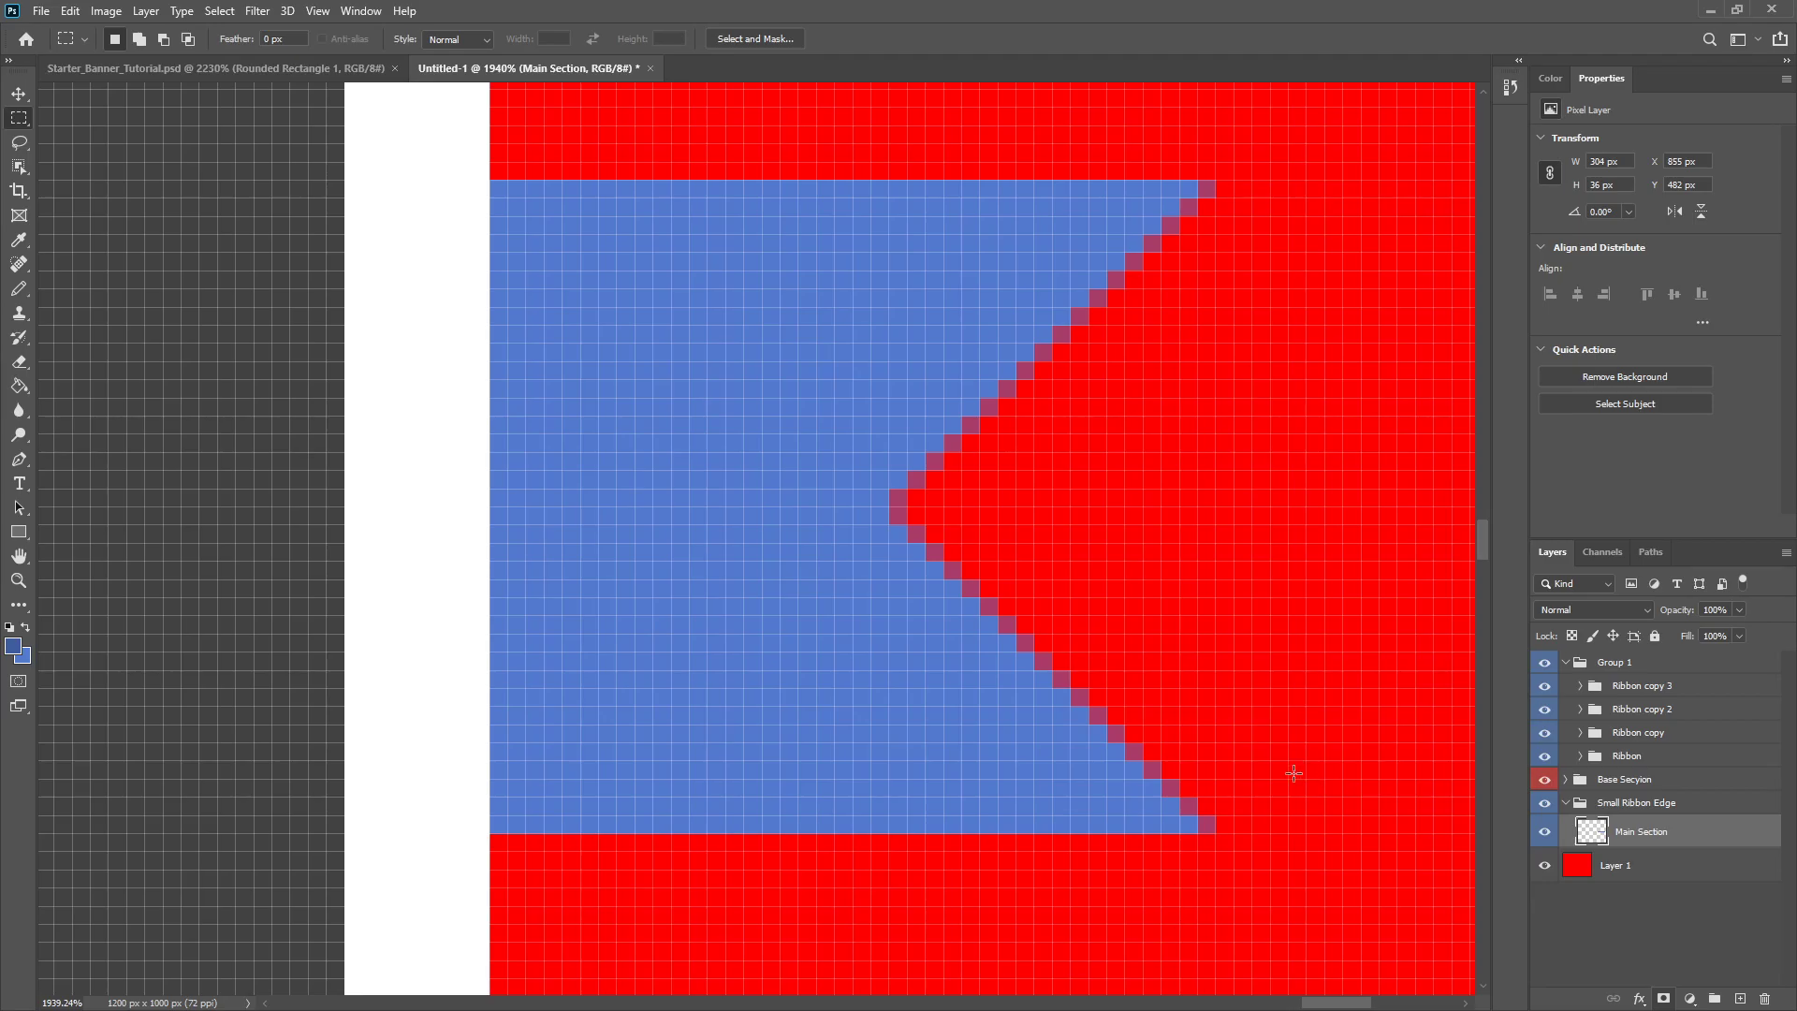
- Paste the copied Pattern Overlay and Drop Shadow layer style onto the notched Main Section layer
scroll(1155, 874, down, 9)
scroll(1114, 851, up, 8)
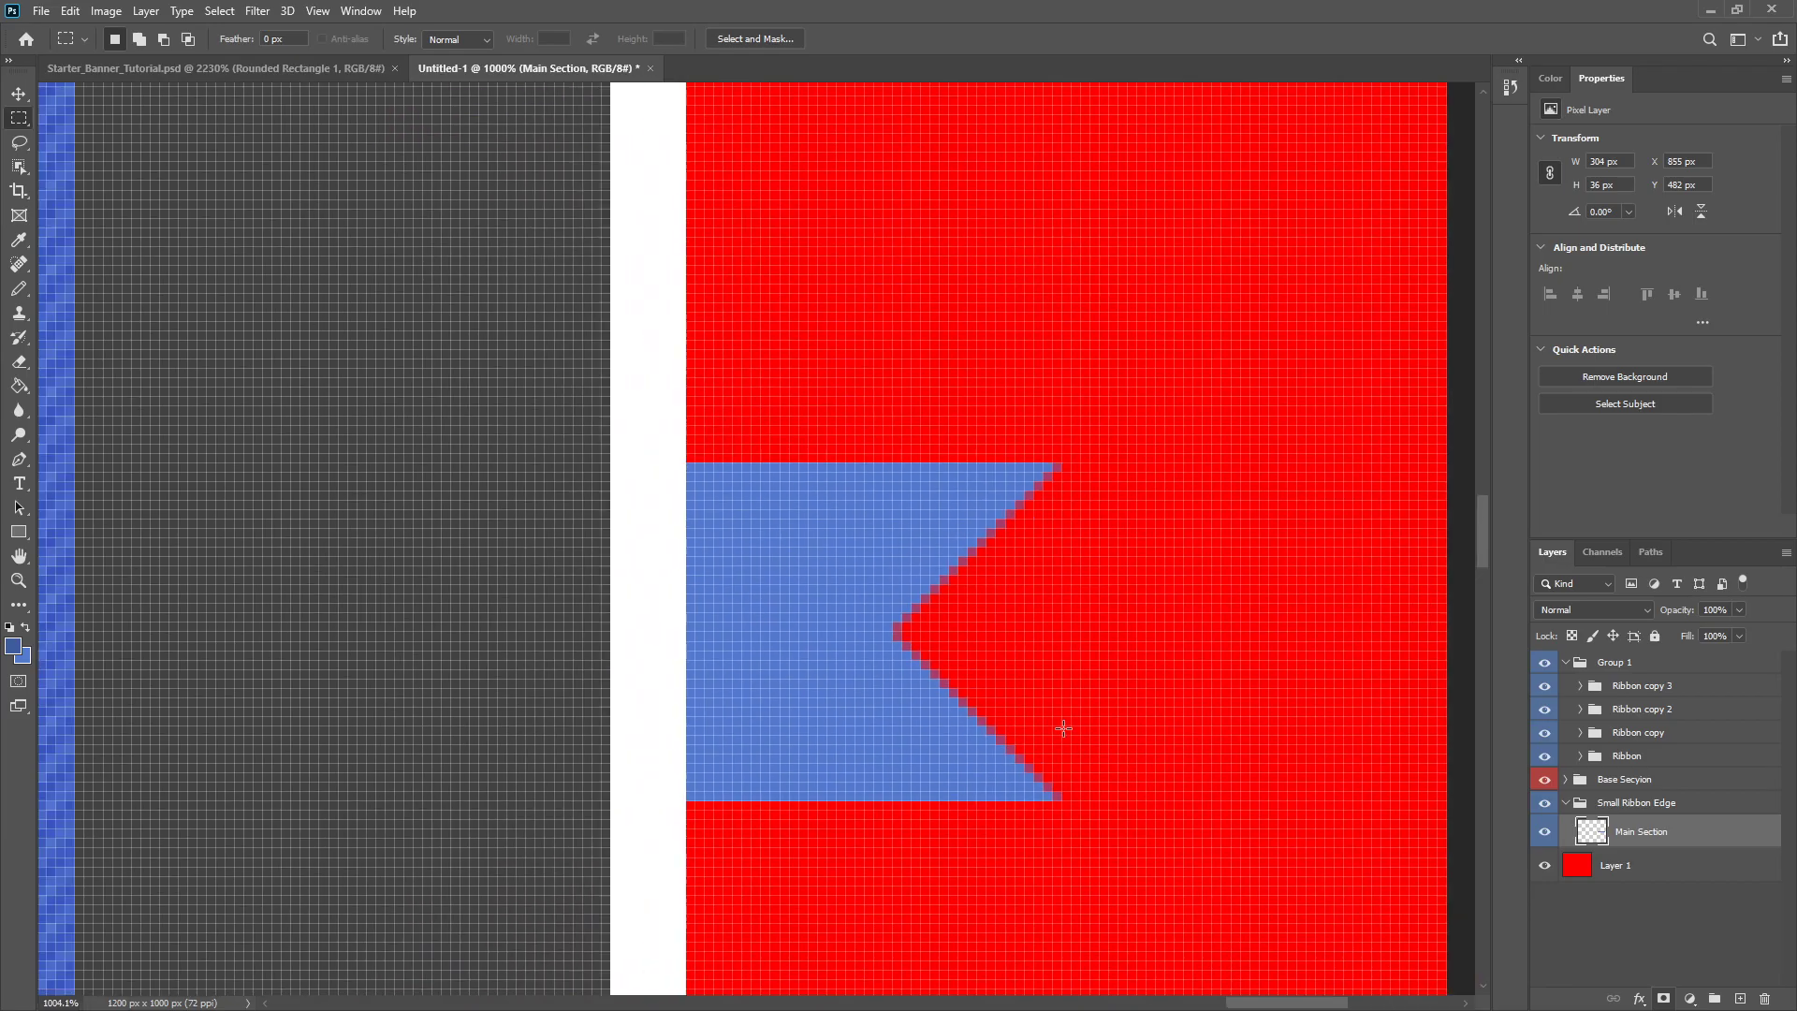
scroll(1063, 728, down, 6)
scroll(967, 756, up, 3)
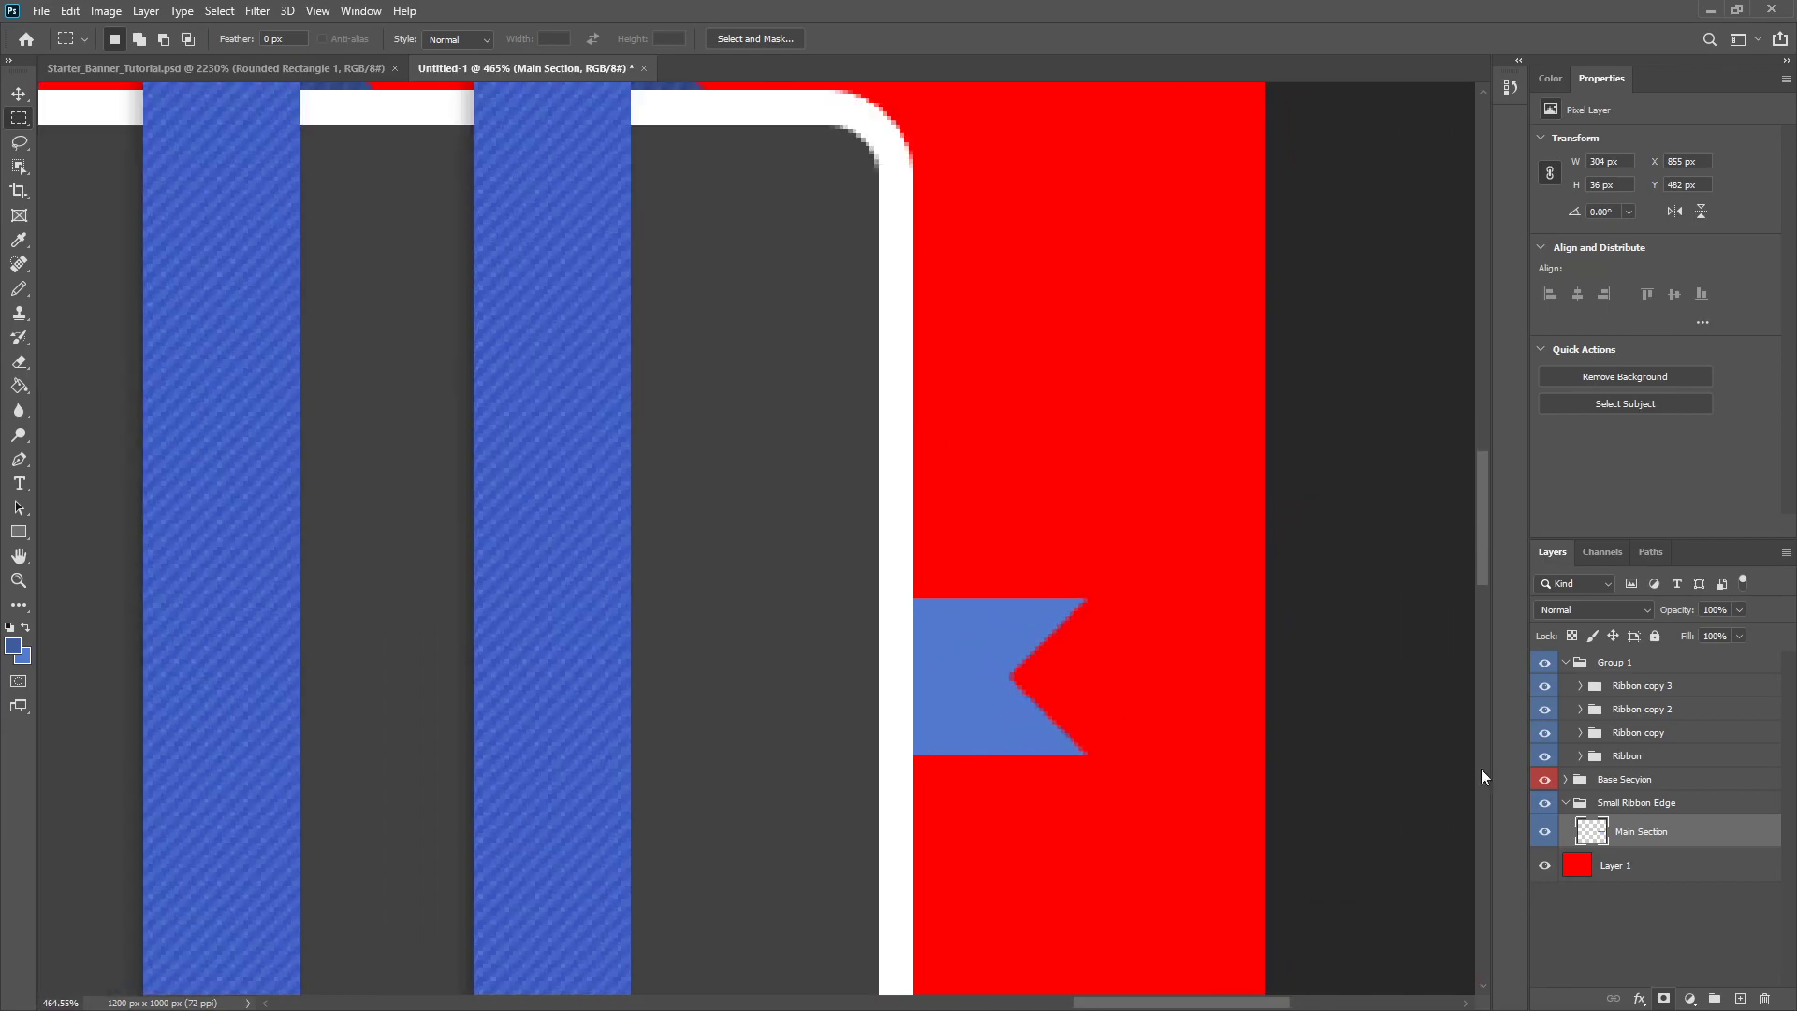
right_click(1667, 838)
click(1610, 483)
scroll(1116, 852, down, 3)
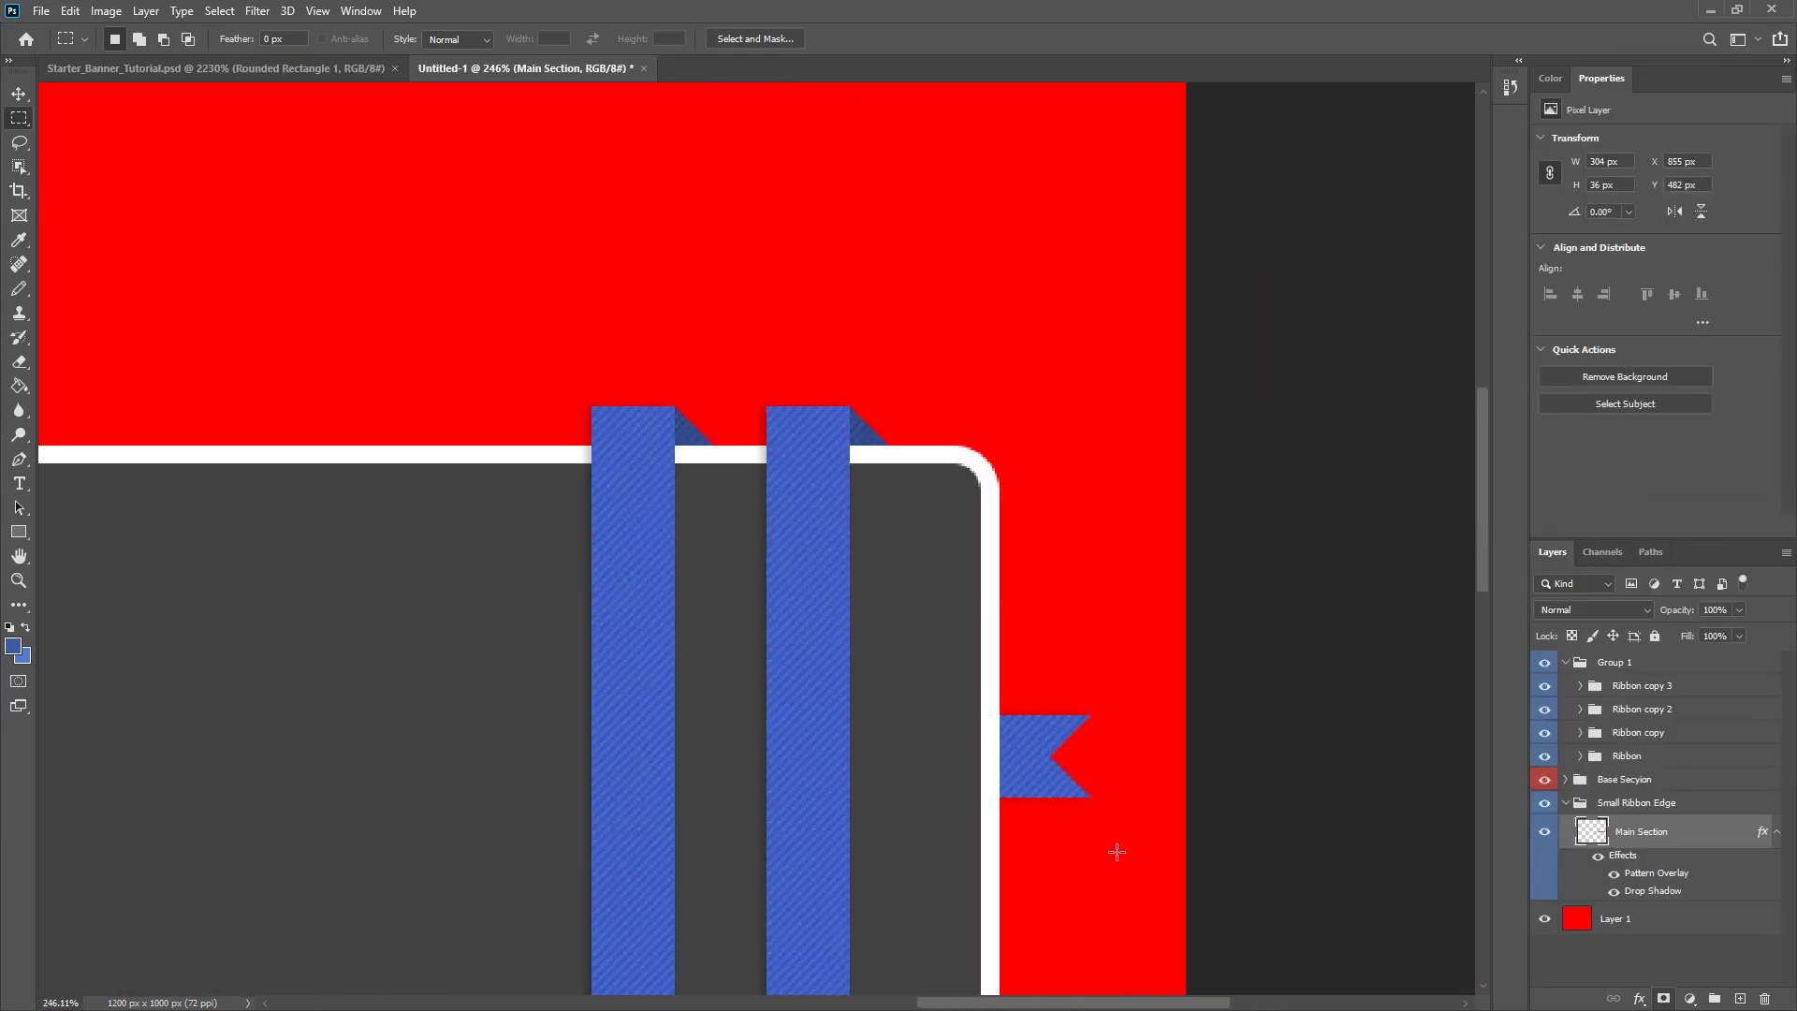
- Lower the Pattern Overlay opacity slightly on the notched Main Section layer
scroll(1116, 852, down, 3)
scroll(1442, 605, up, 1)
right_click(1674, 833)
click(1602, 60)
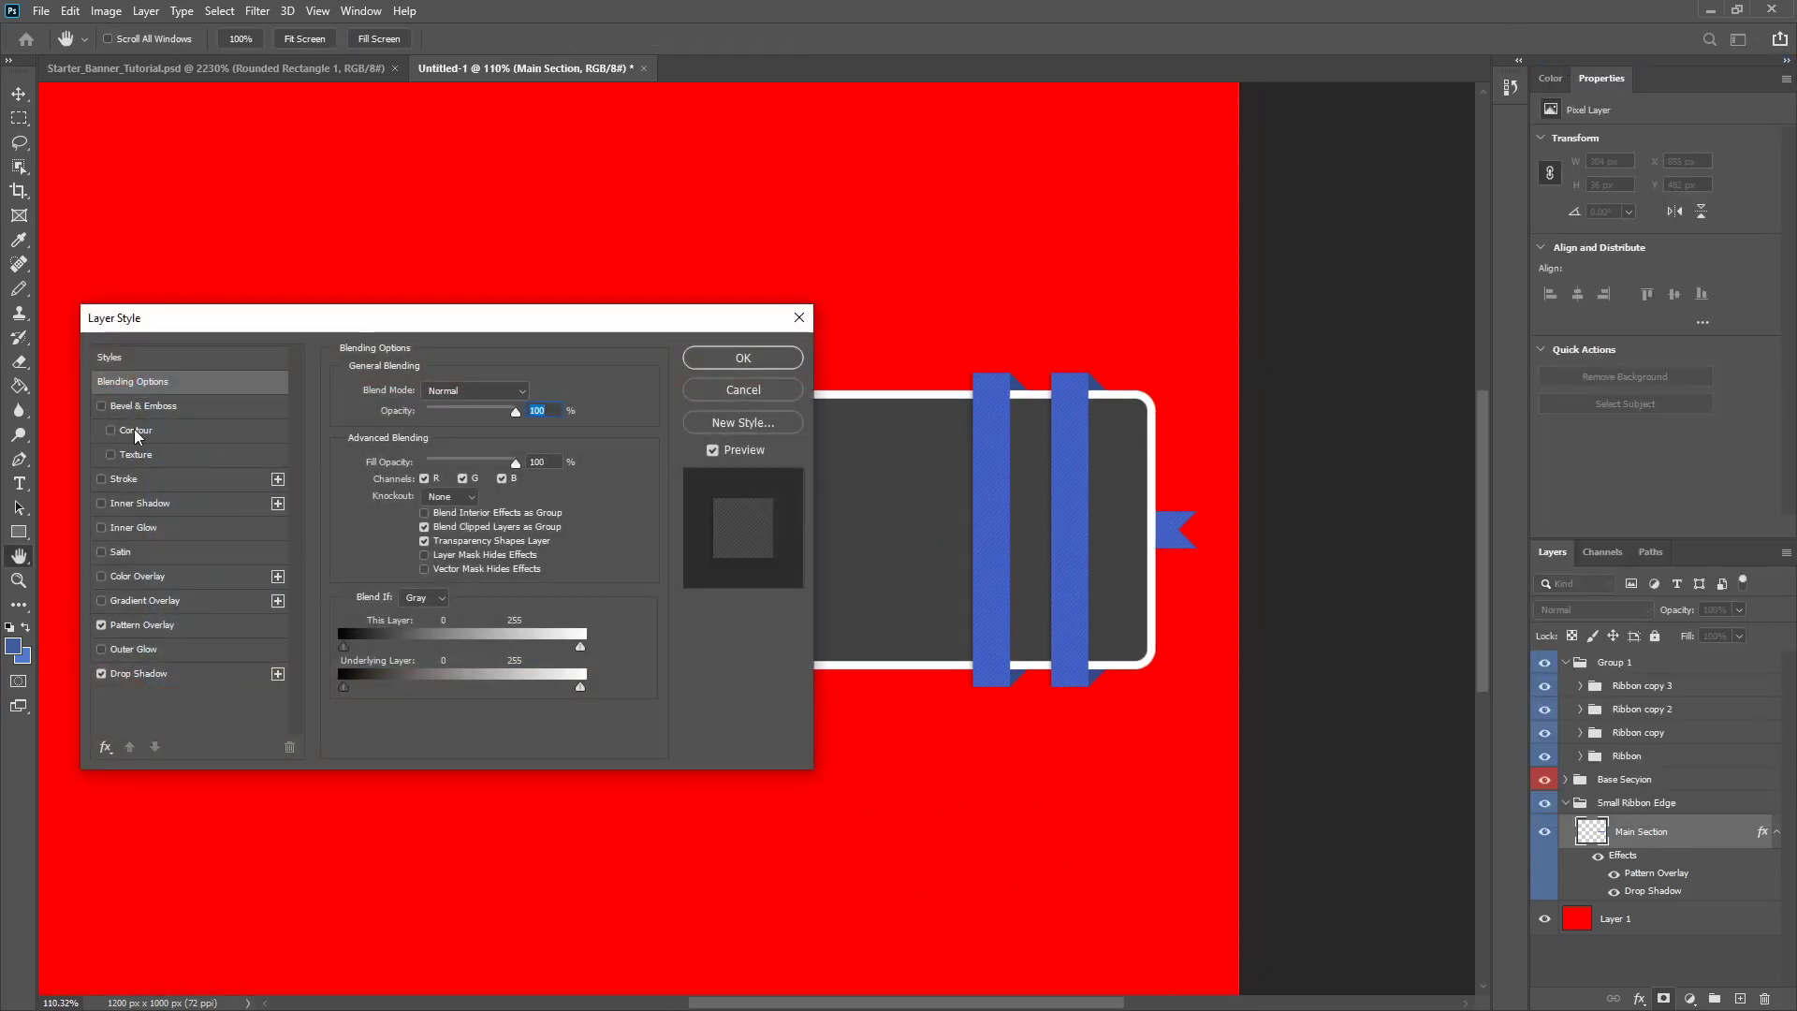
click(138, 629)
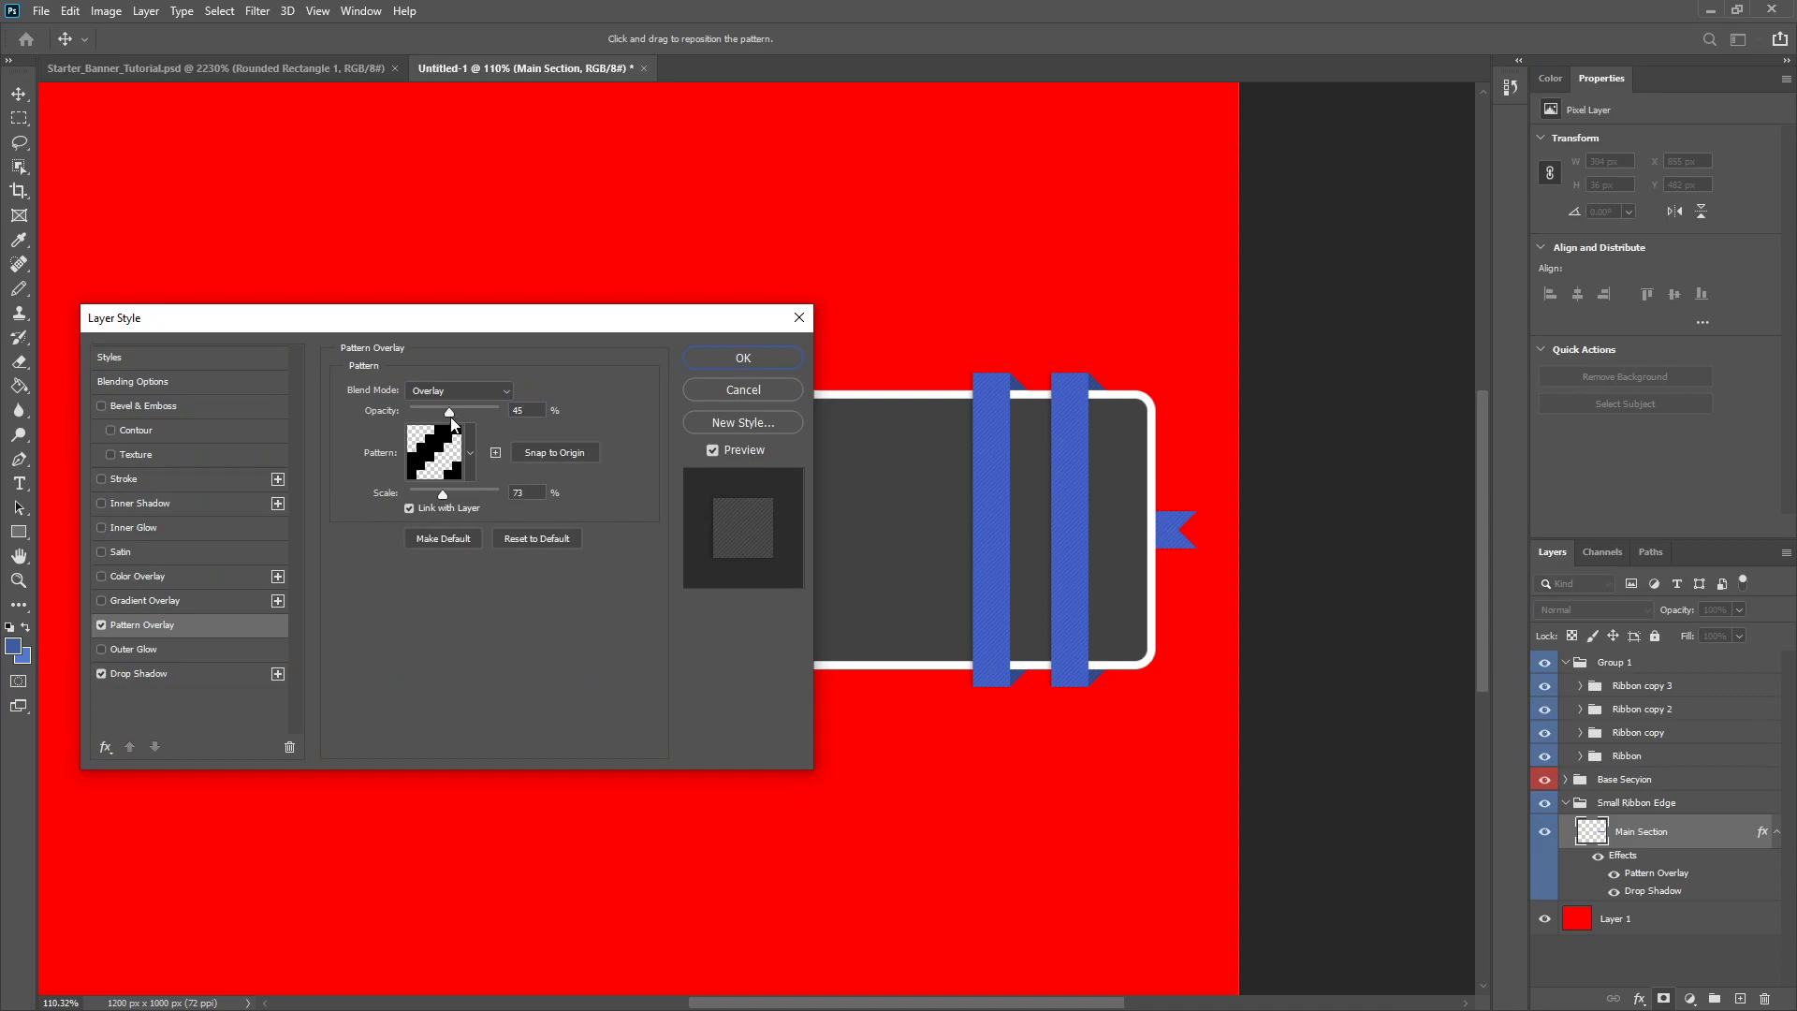
drag(446, 419, 440, 420)
click(739, 358)
- Collapse the effects list of the Main Section layer and duplicate the layer inside the Small Ribbon Edge group
key(m)
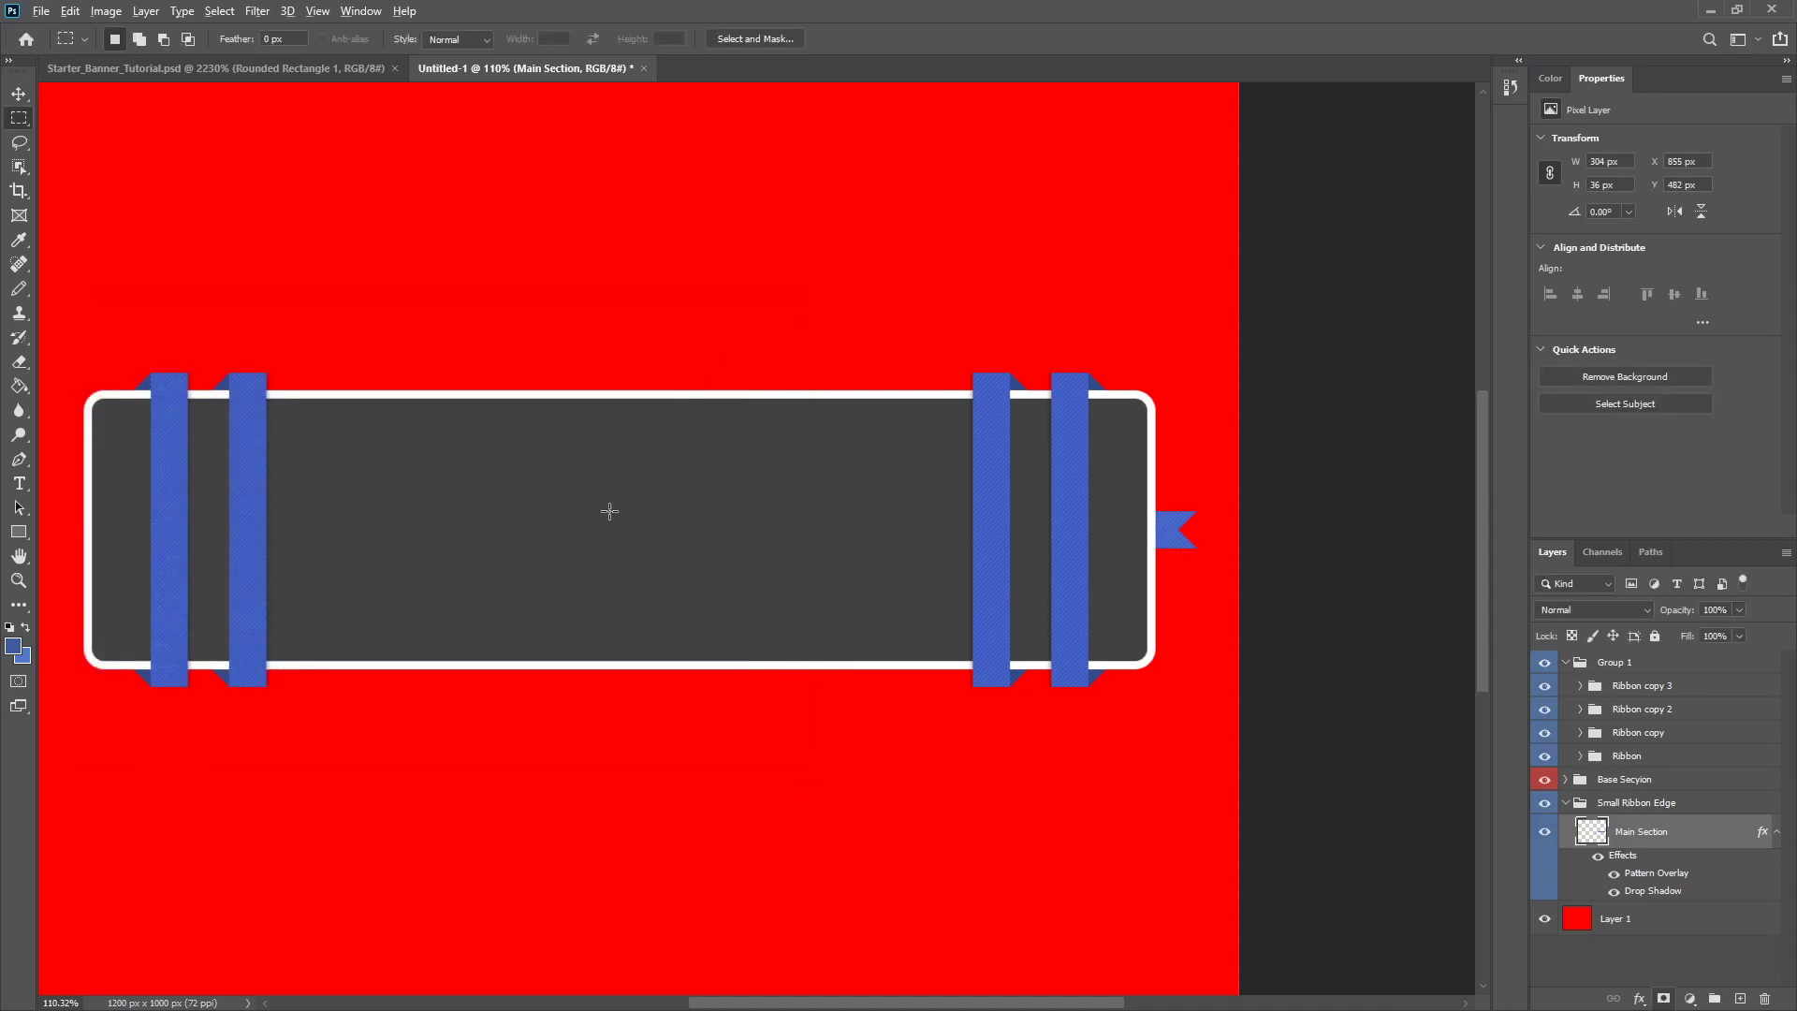
key(ctrl+0)
key(ctrl+0)
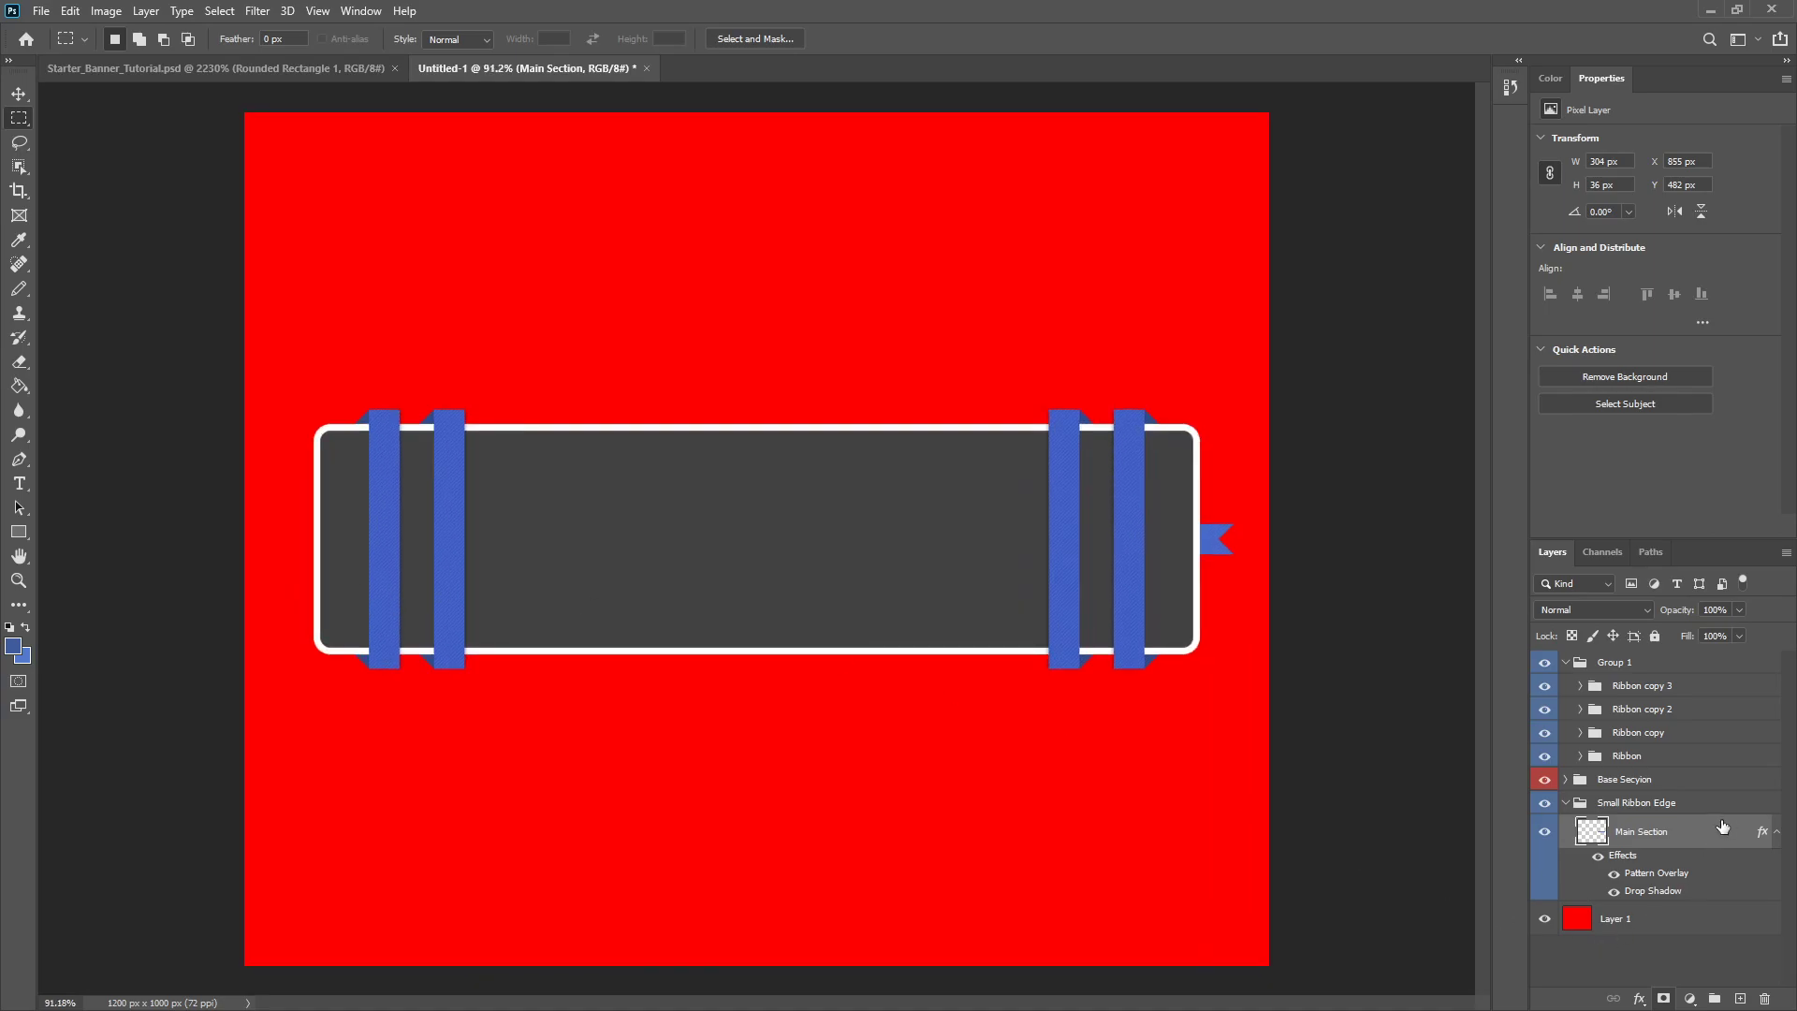
click(1776, 831)
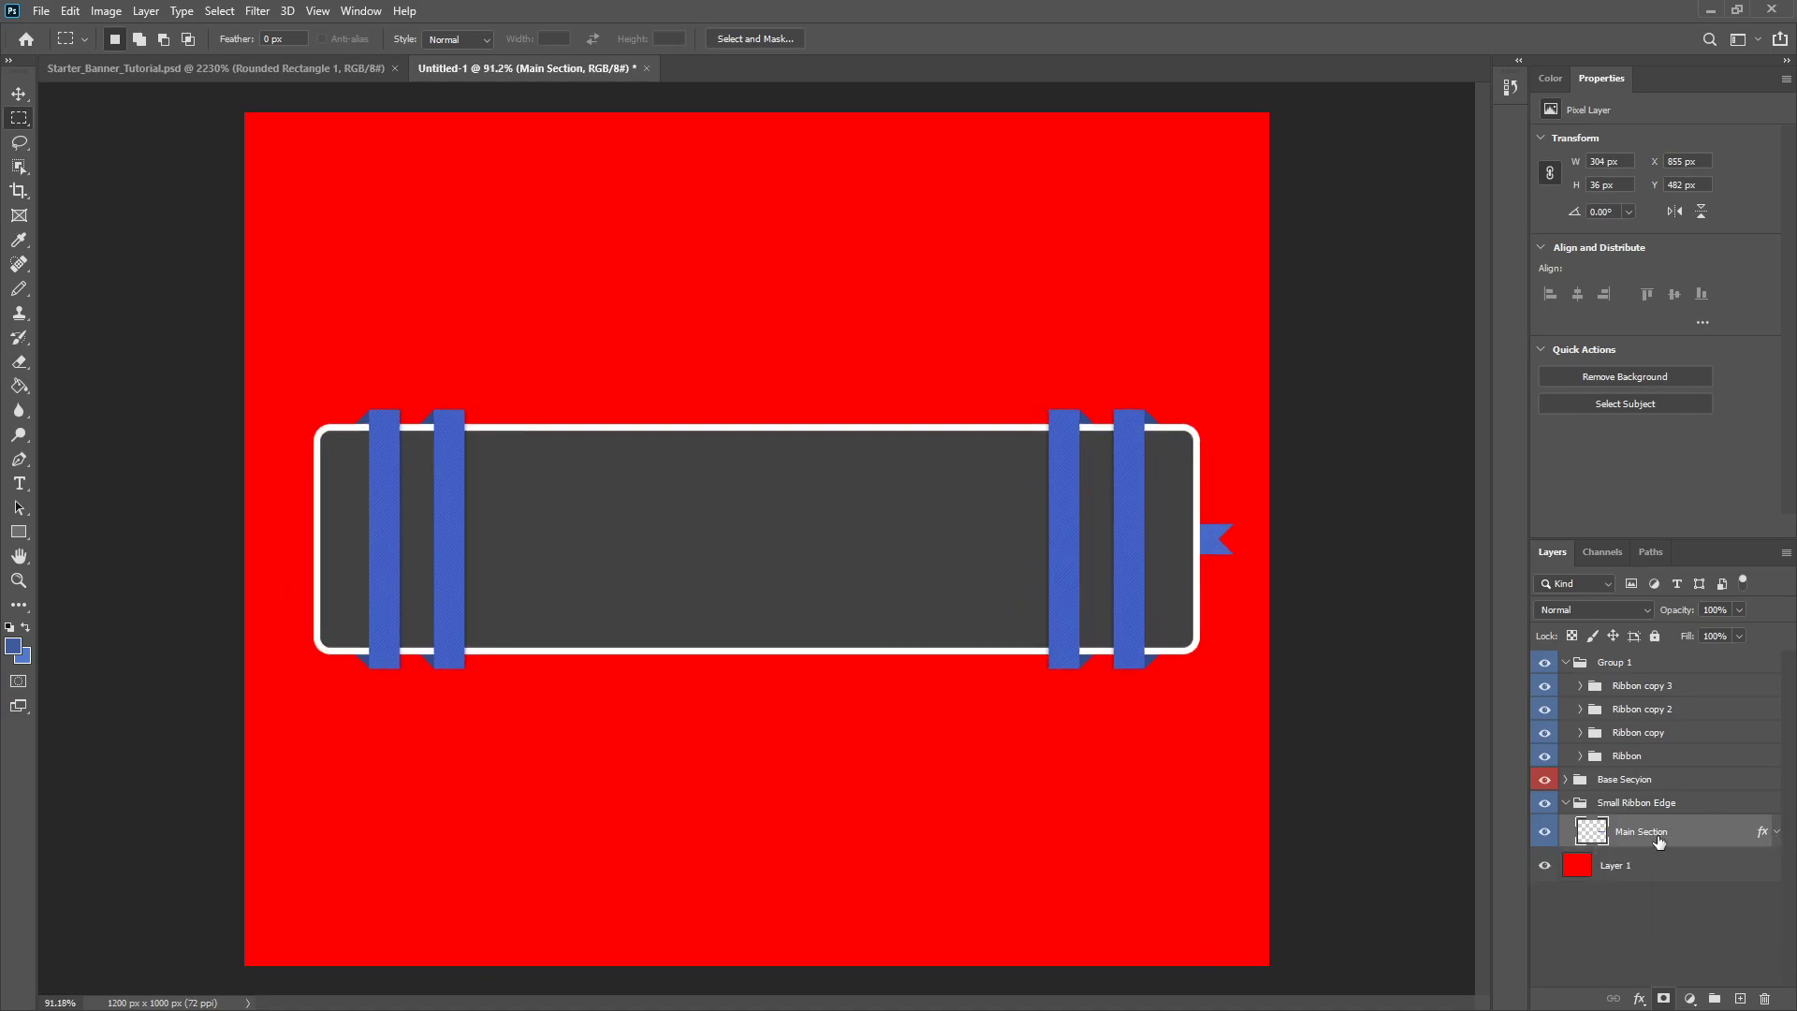
double_click(1659, 831)
click(1677, 867)
click(1676, 804)
click(1671, 838)
key(ctrl+j)
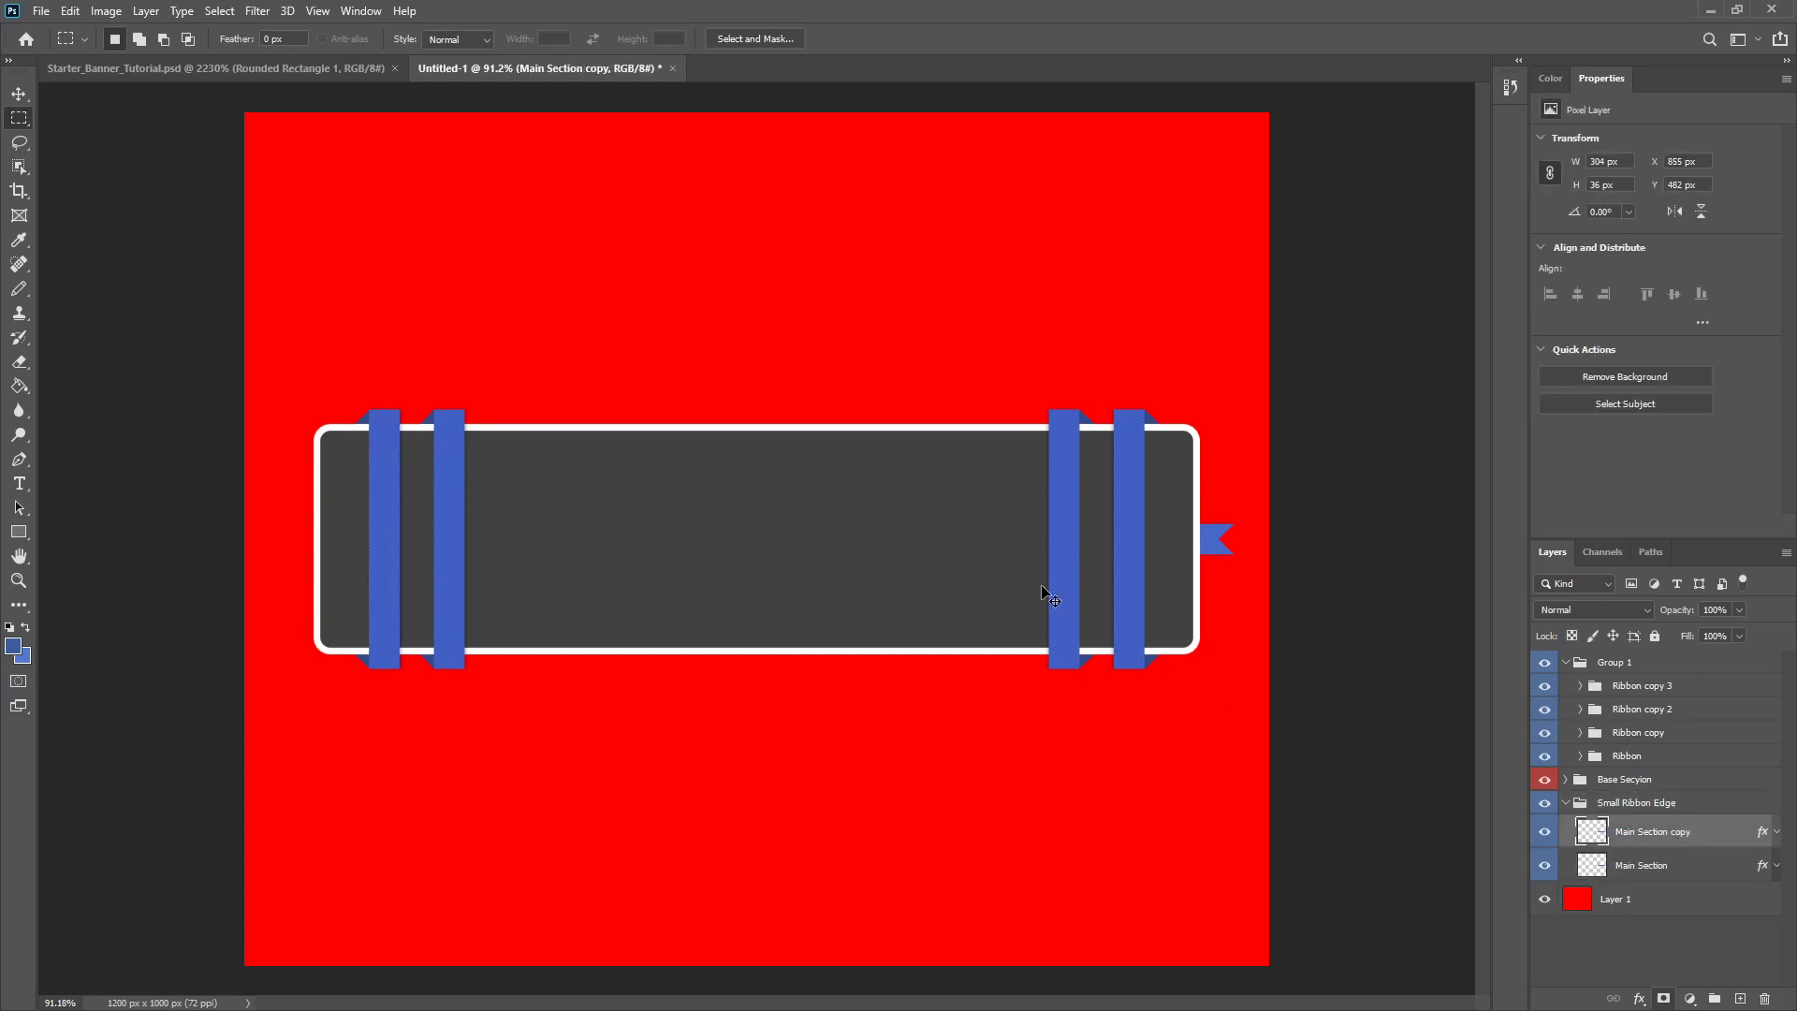
key(ctrl+t)
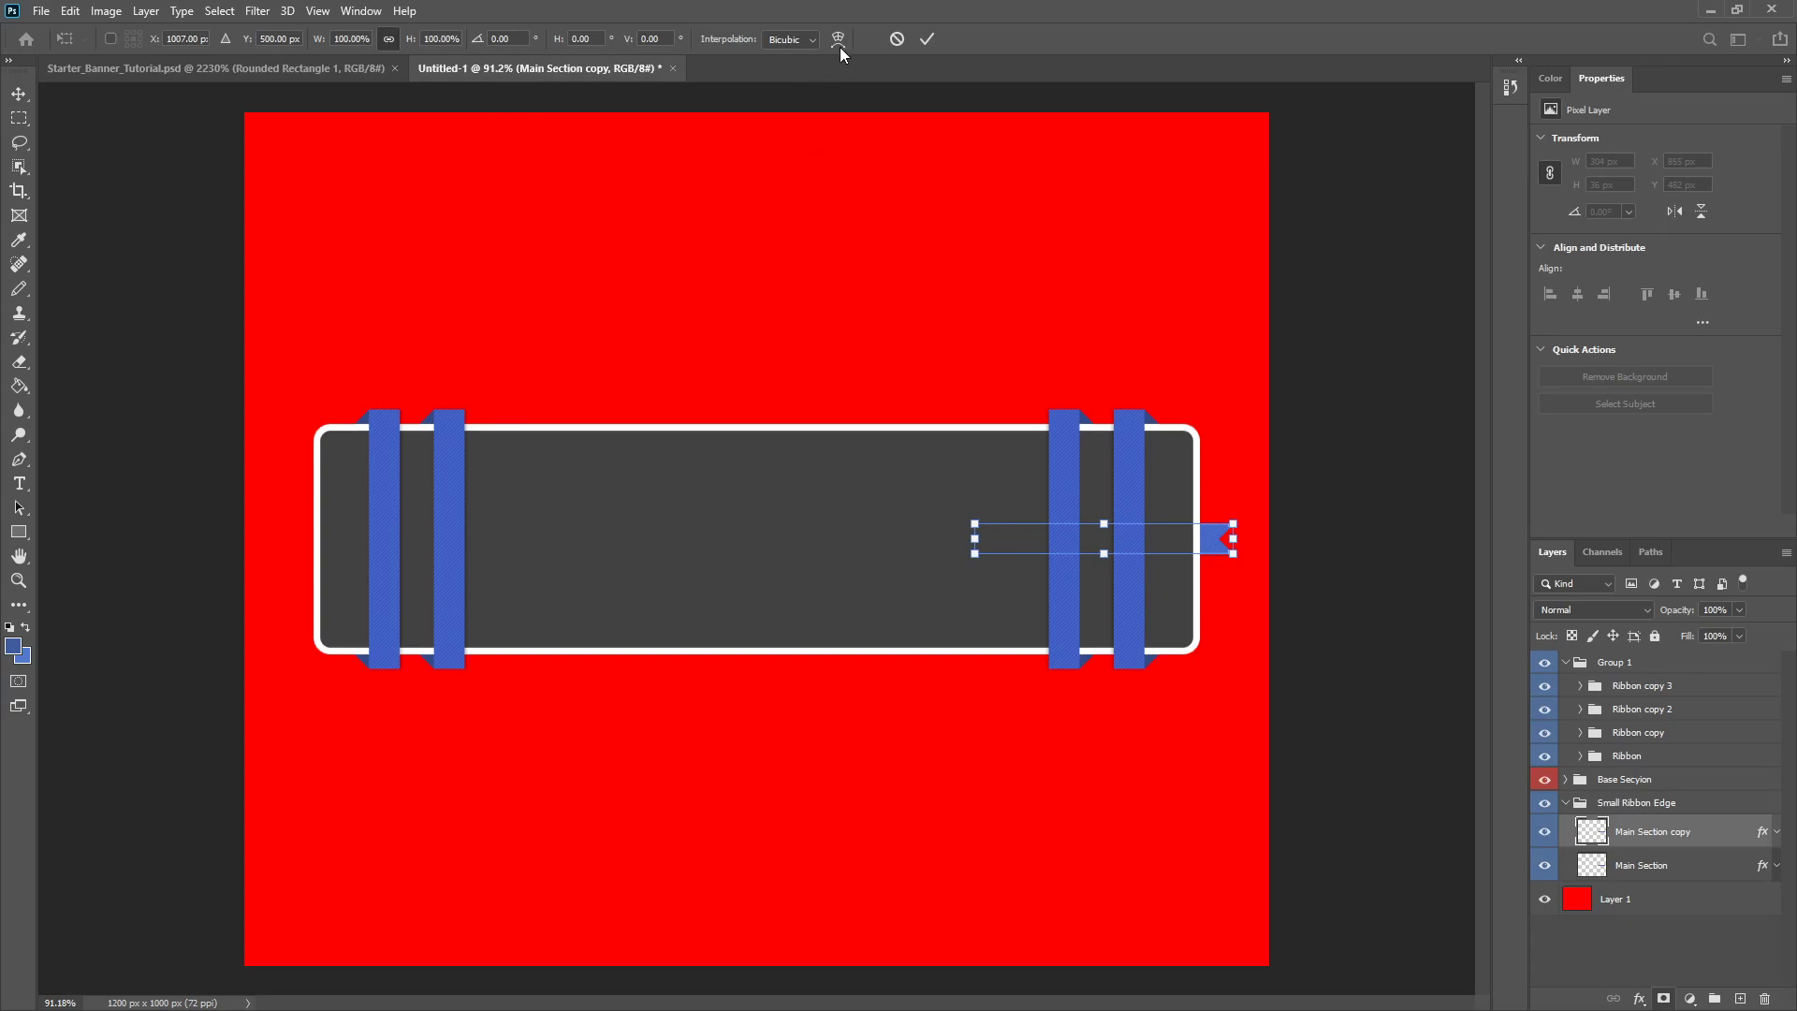
click(896, 40)
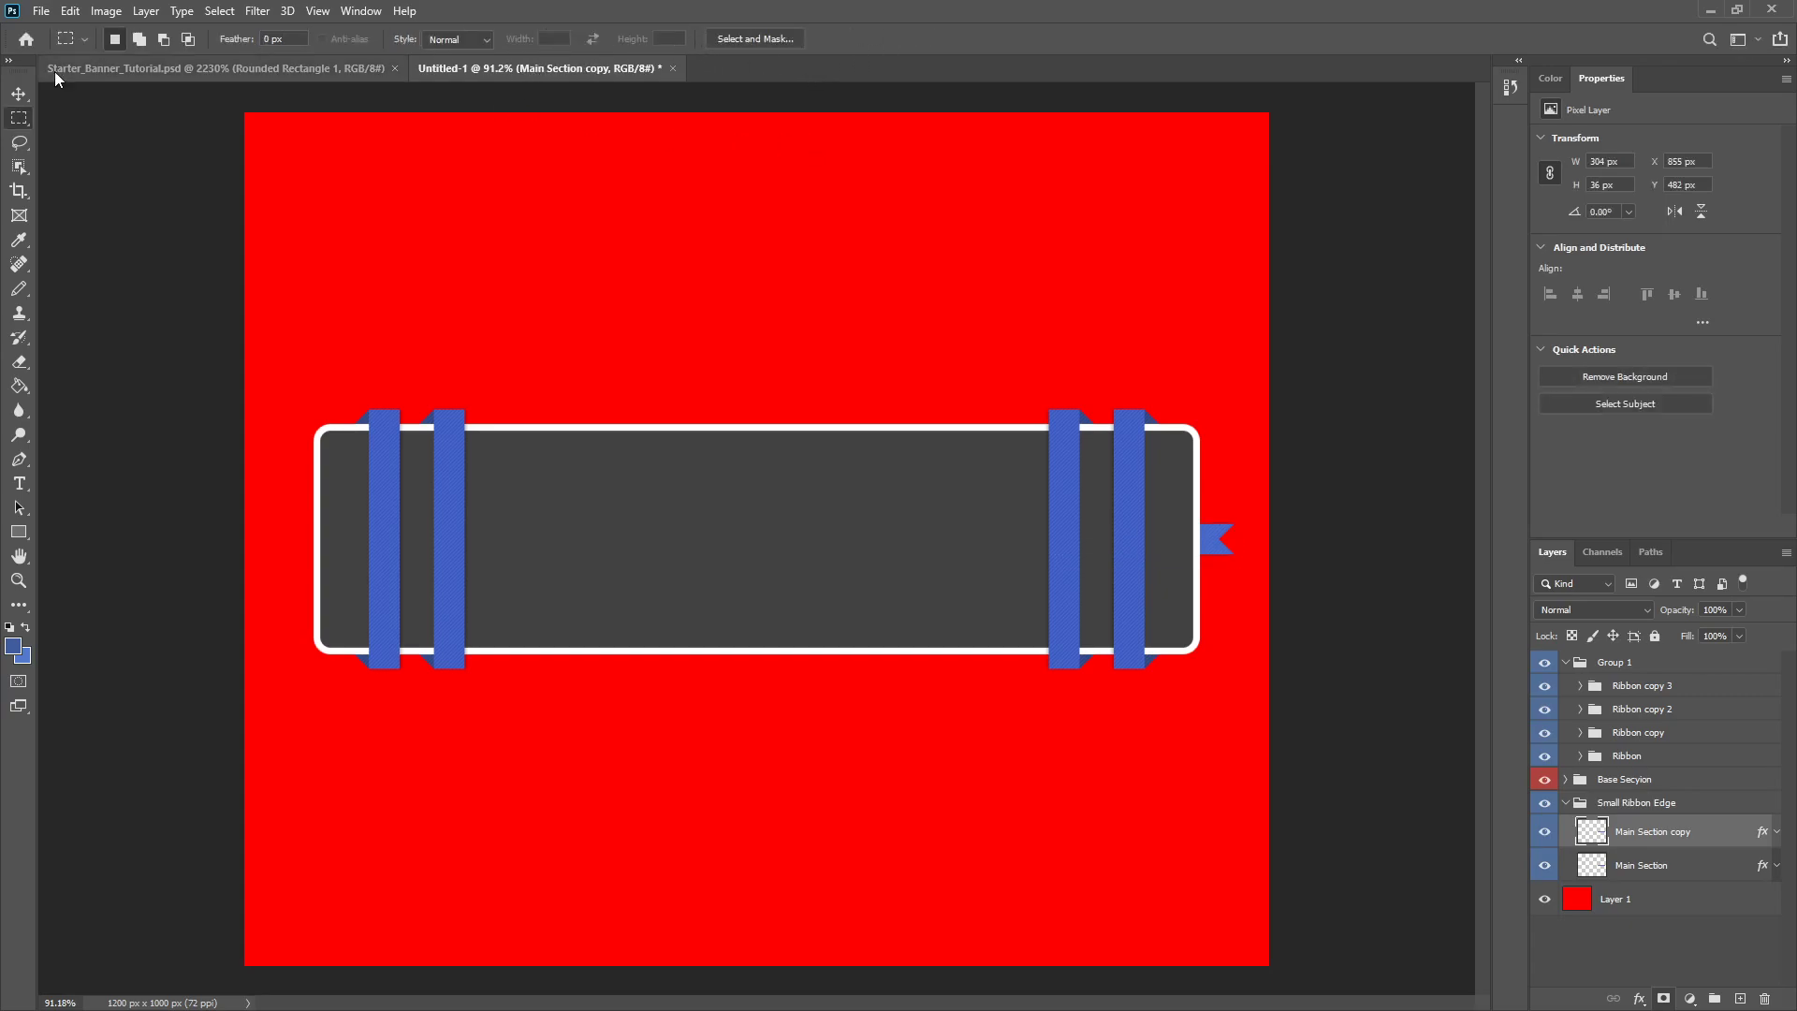
- Select the notched ribbon tip that sticks out past the banner's right edge and copy it to a new layer
alt+scroll(1216, 561, up, 5)
drag(1381, 257, 1166, 706)
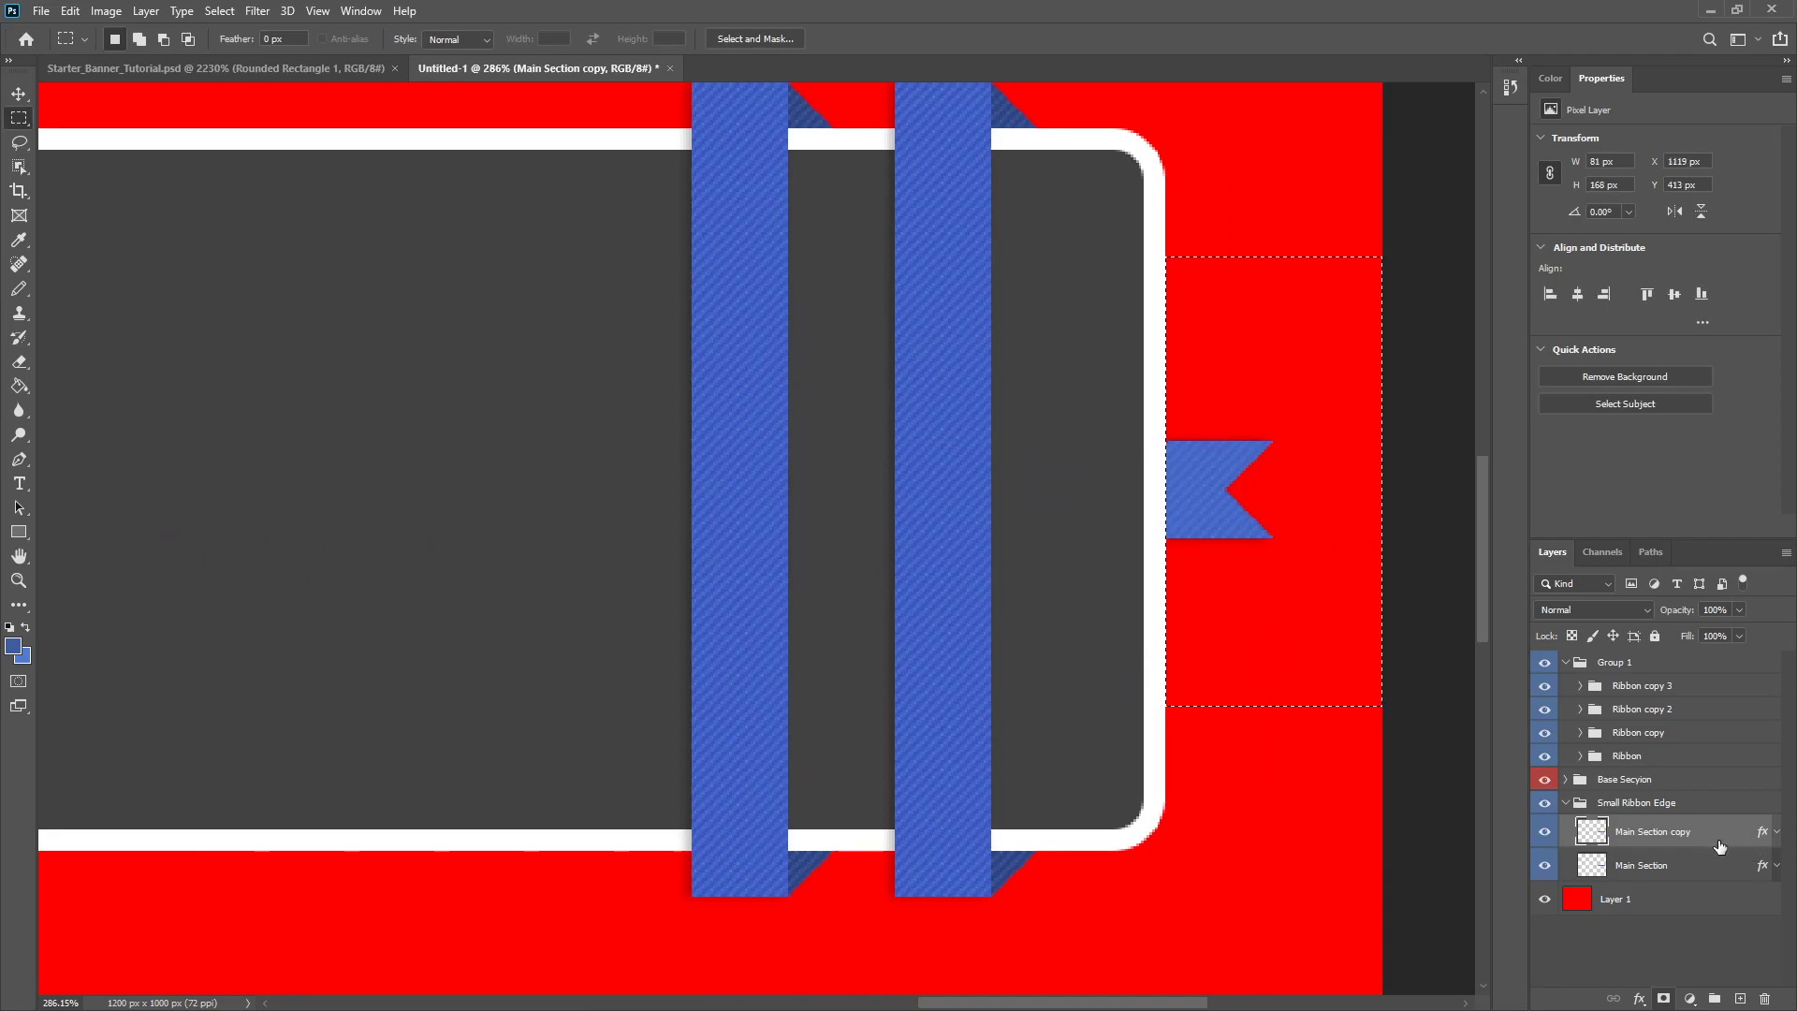
key(ctrl+j)
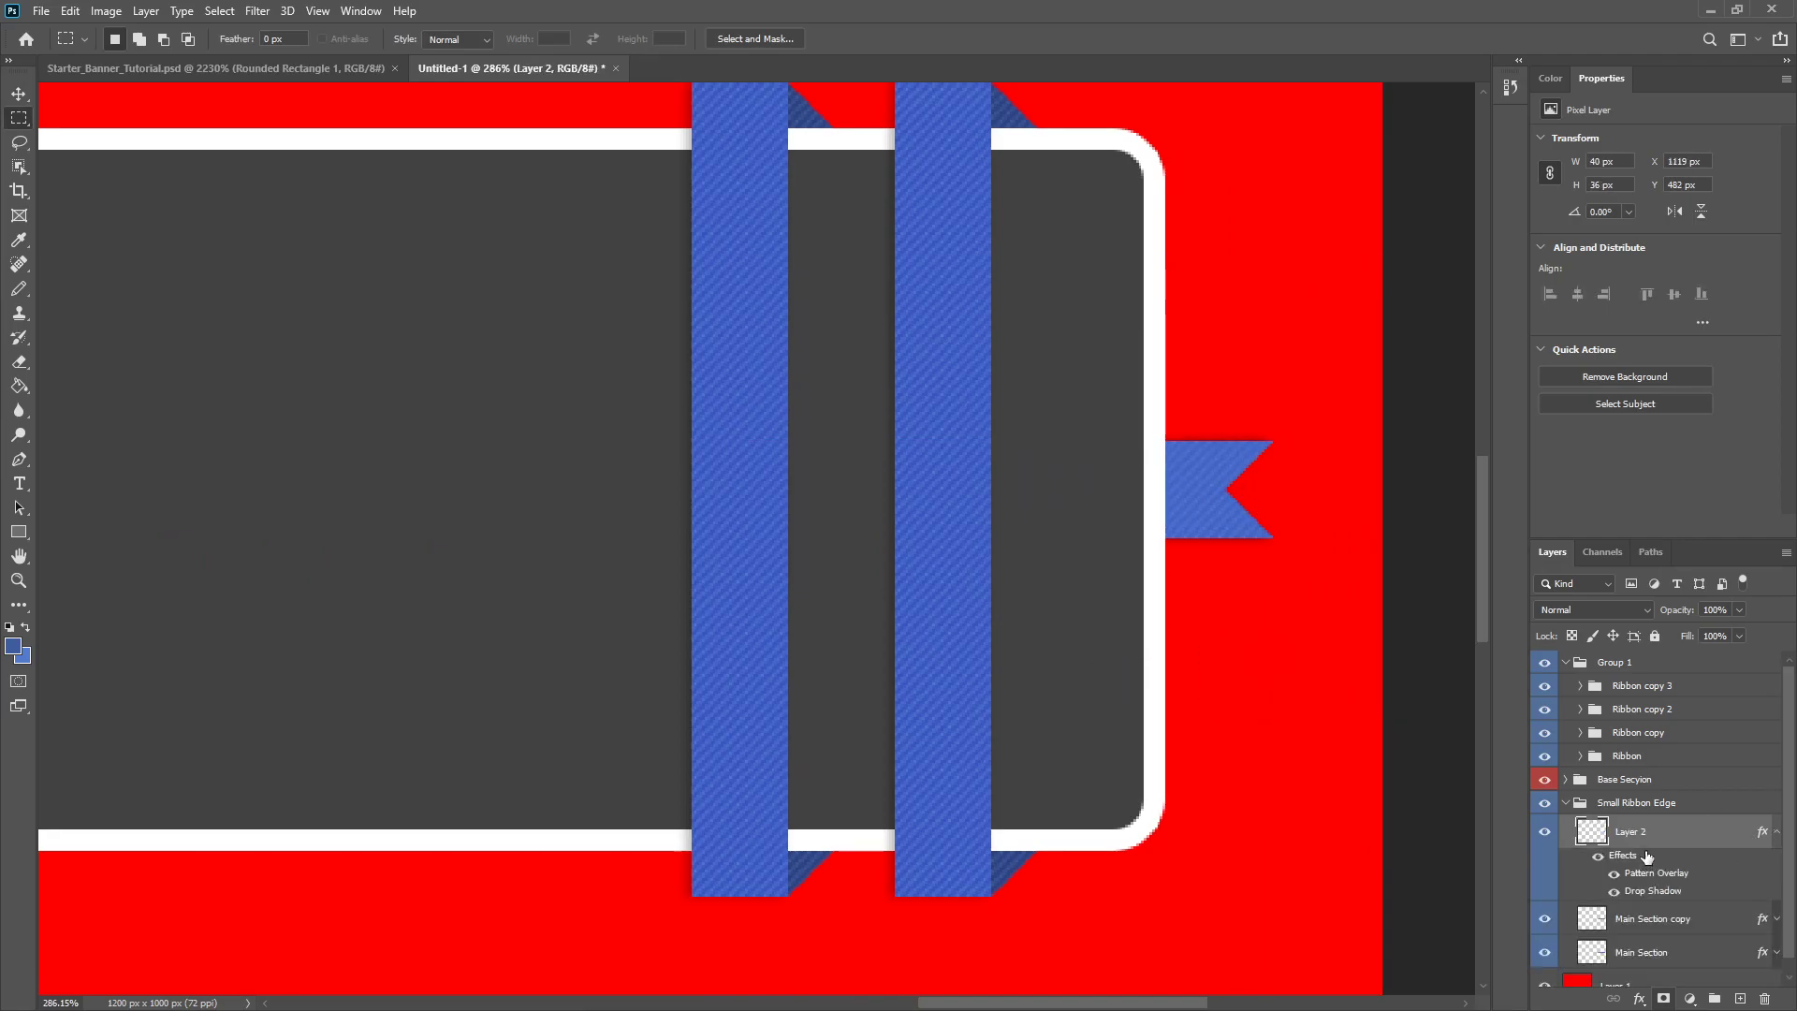
- Delete the Main Section copy layer and collapse the effects list of Layer 2
click(1657, 921)
key(ctrl+e)
click(1775, 839)
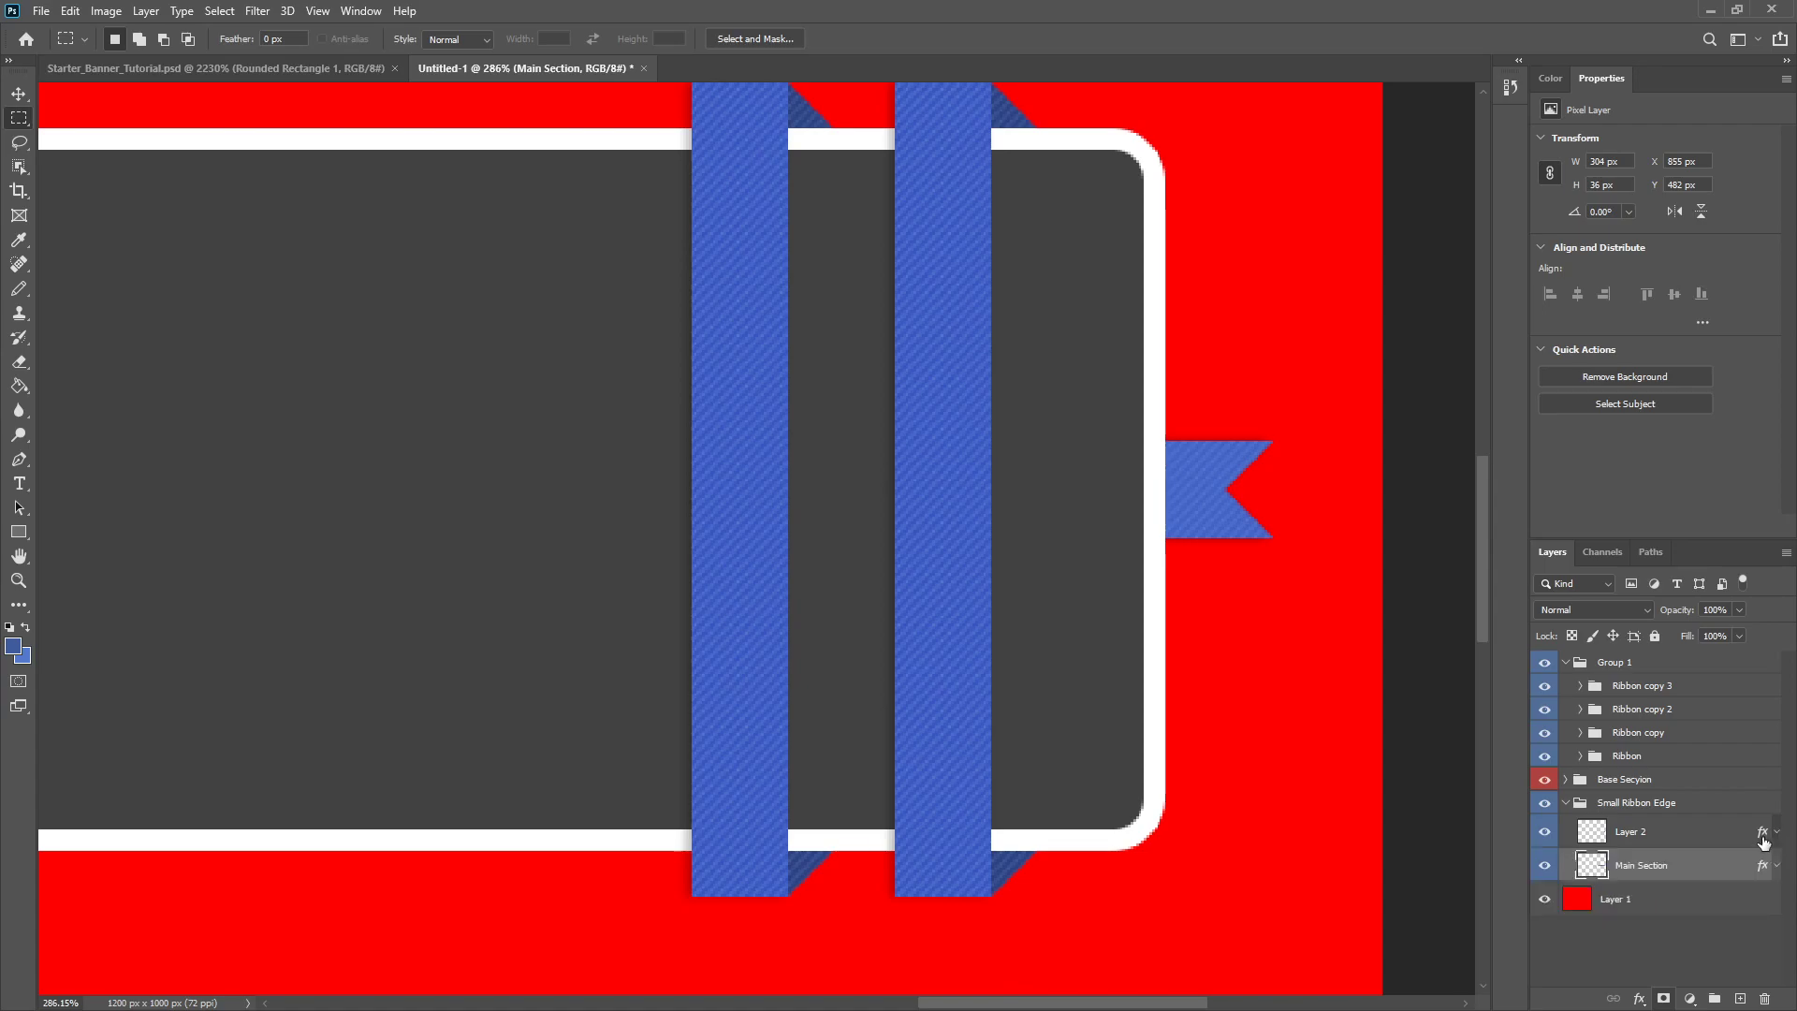
- Flip the copied ribbon tip on Layer 2 horizontally by transforming its width to -100%
click(1636, 834)
key(ctrl+t)
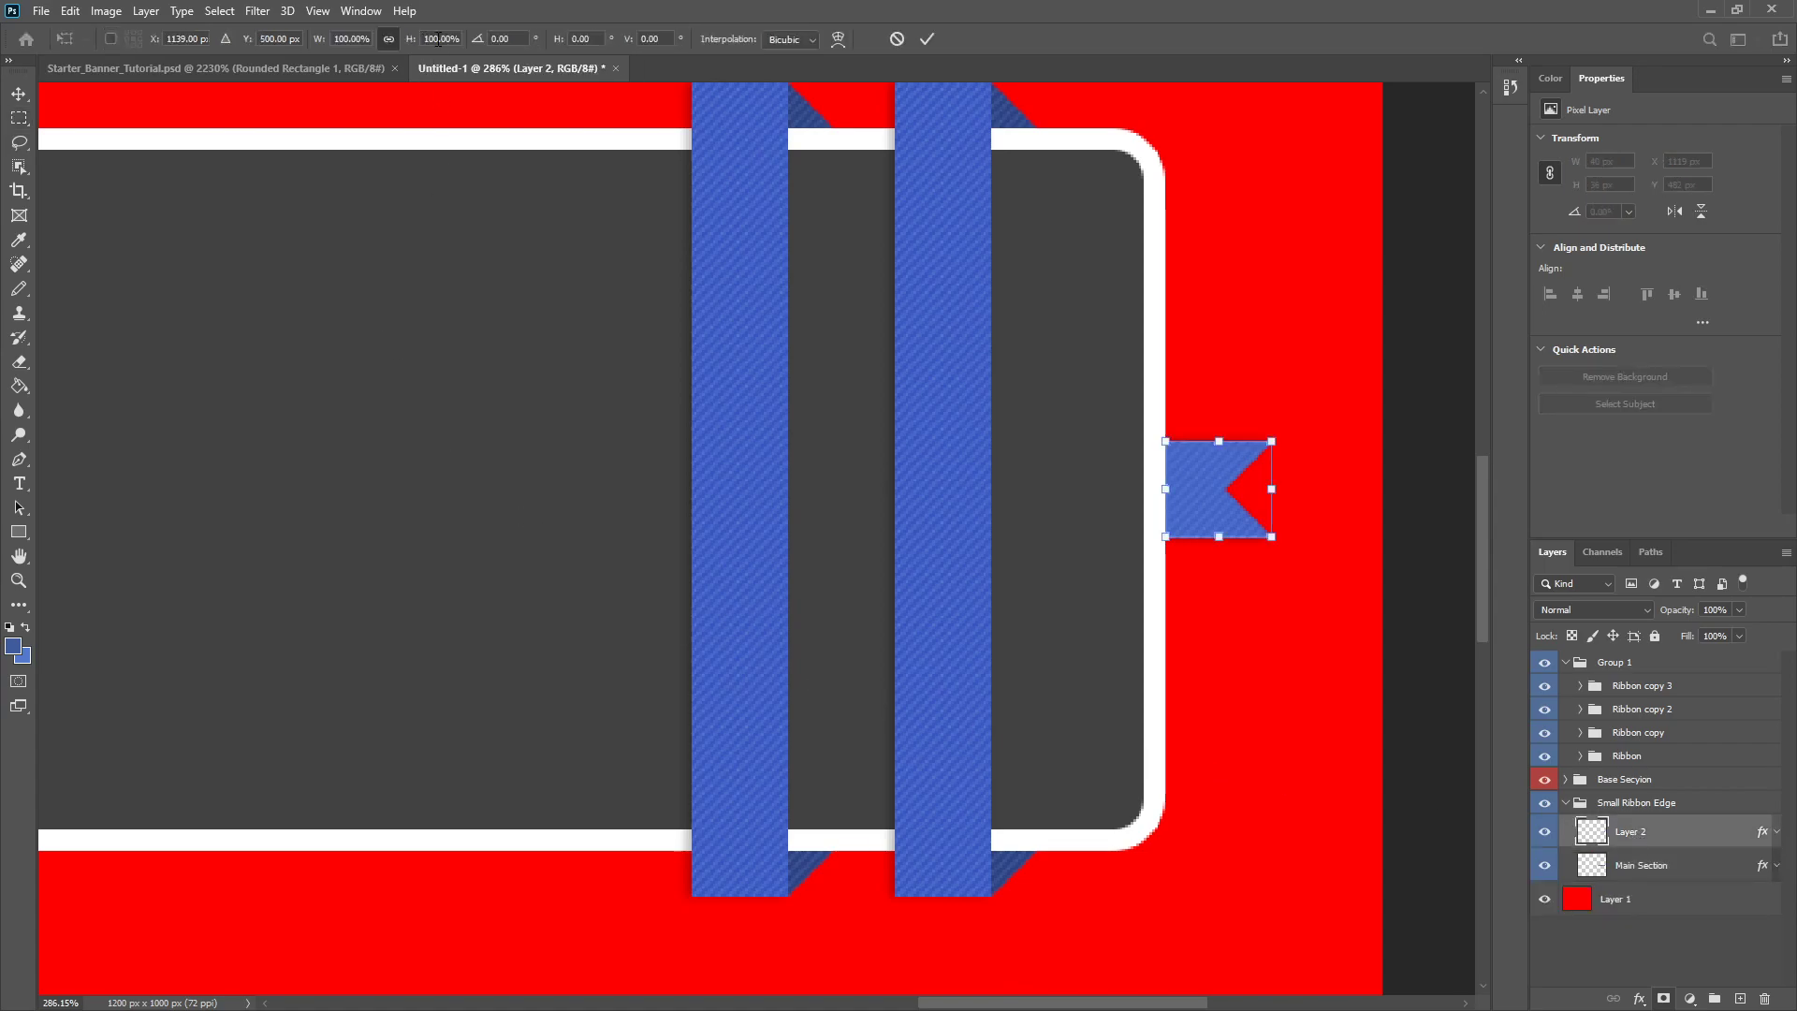
text(-)
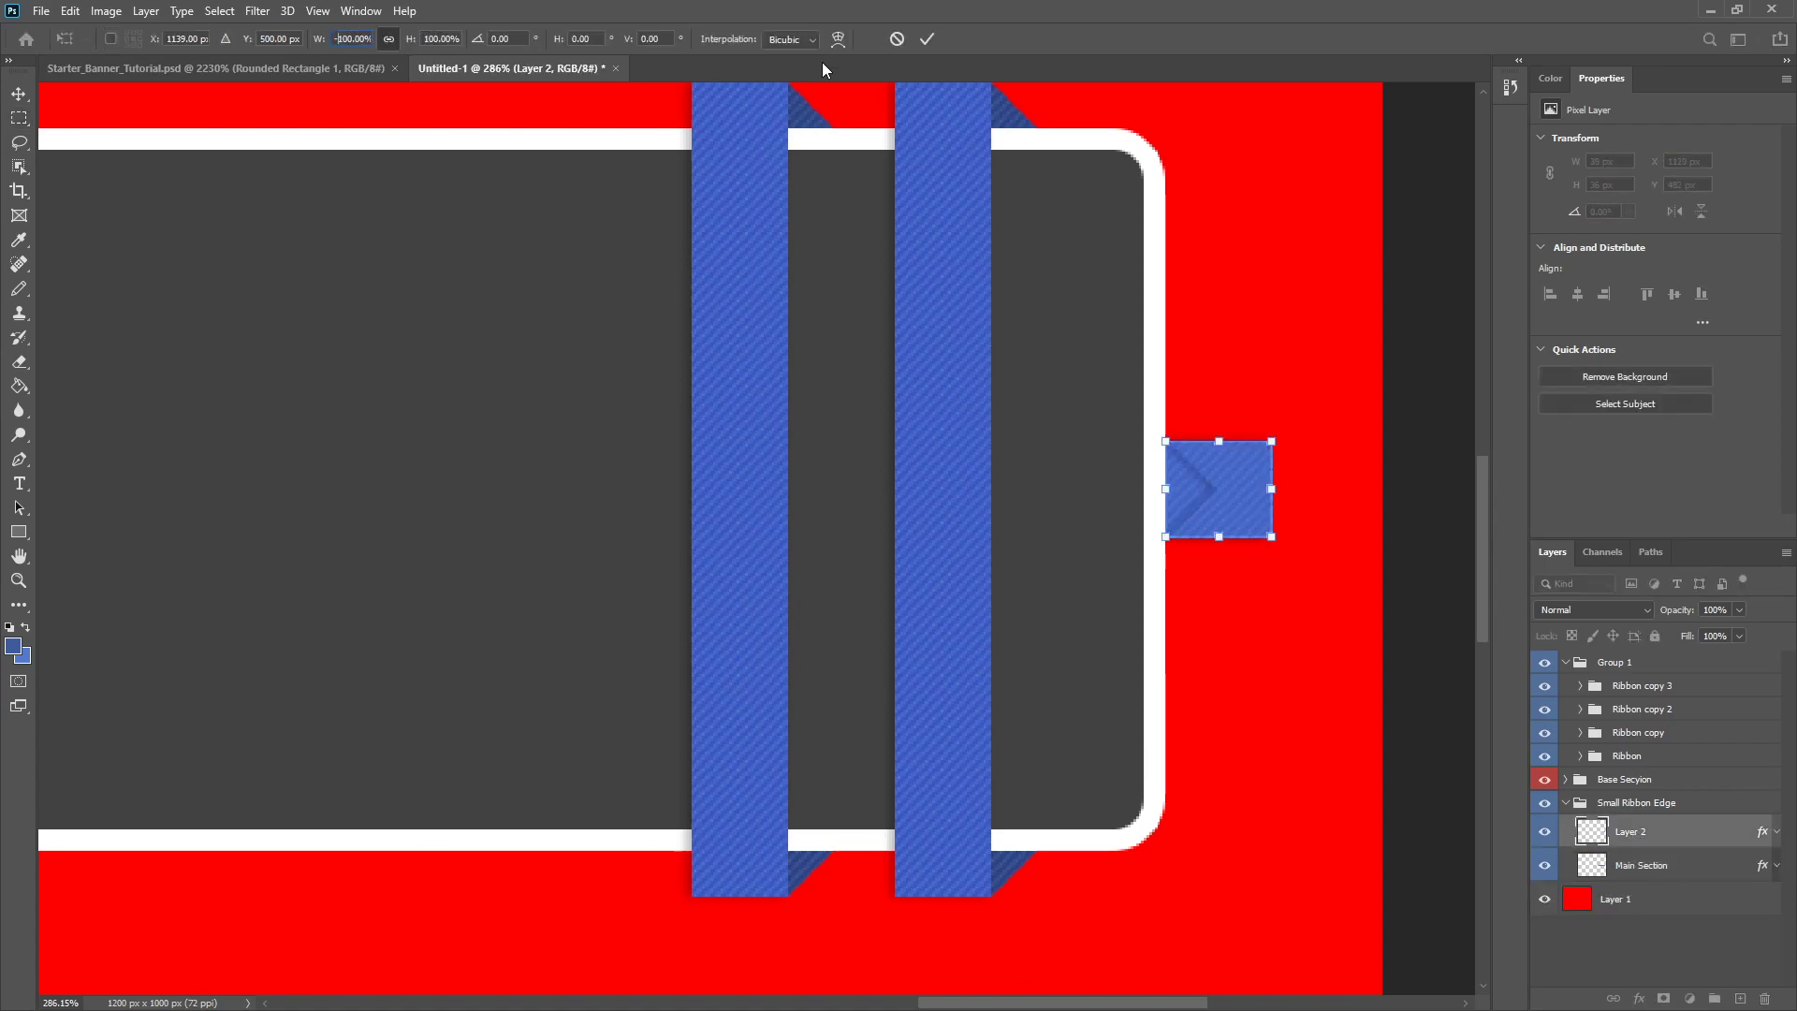
click(919, 39)
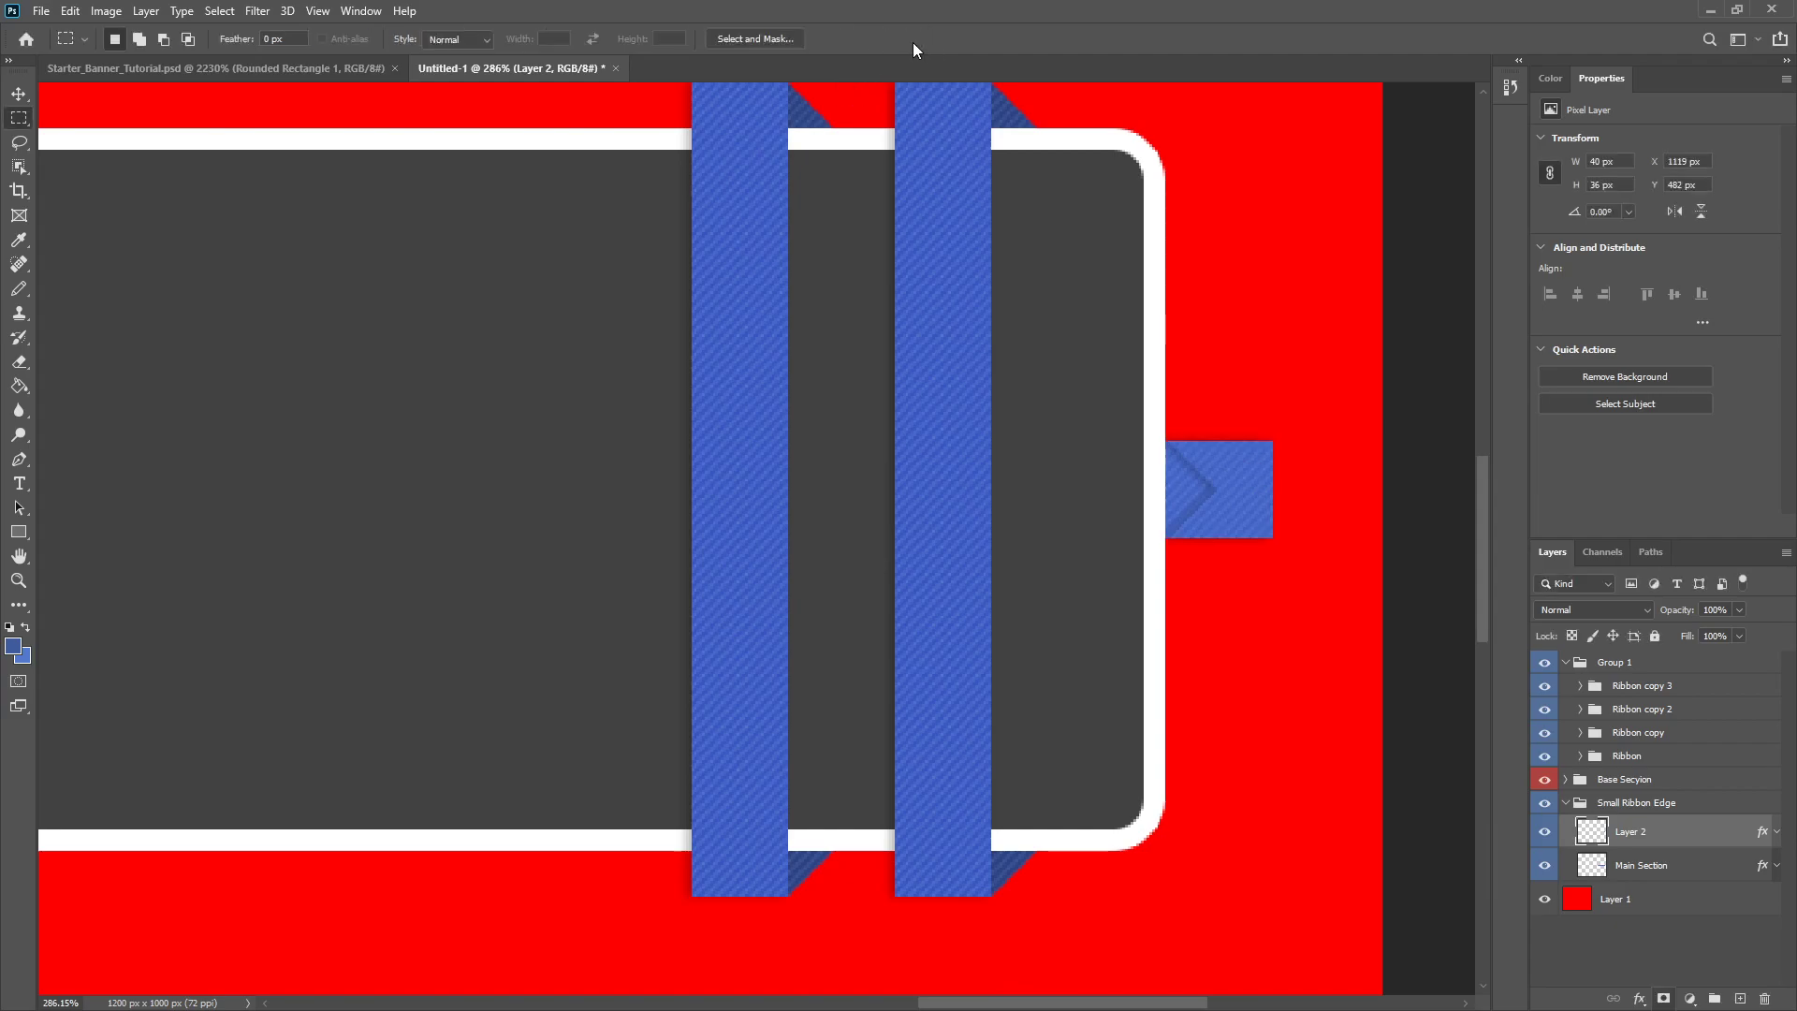
- Move the flipped ribbon tip to the banner's left end, at an X position of about 41 px
click(19, 94)
scroll(266, 374, down, 8)
scroll(609, 466, up, 3)
drag(1204, 552, 258, 560)
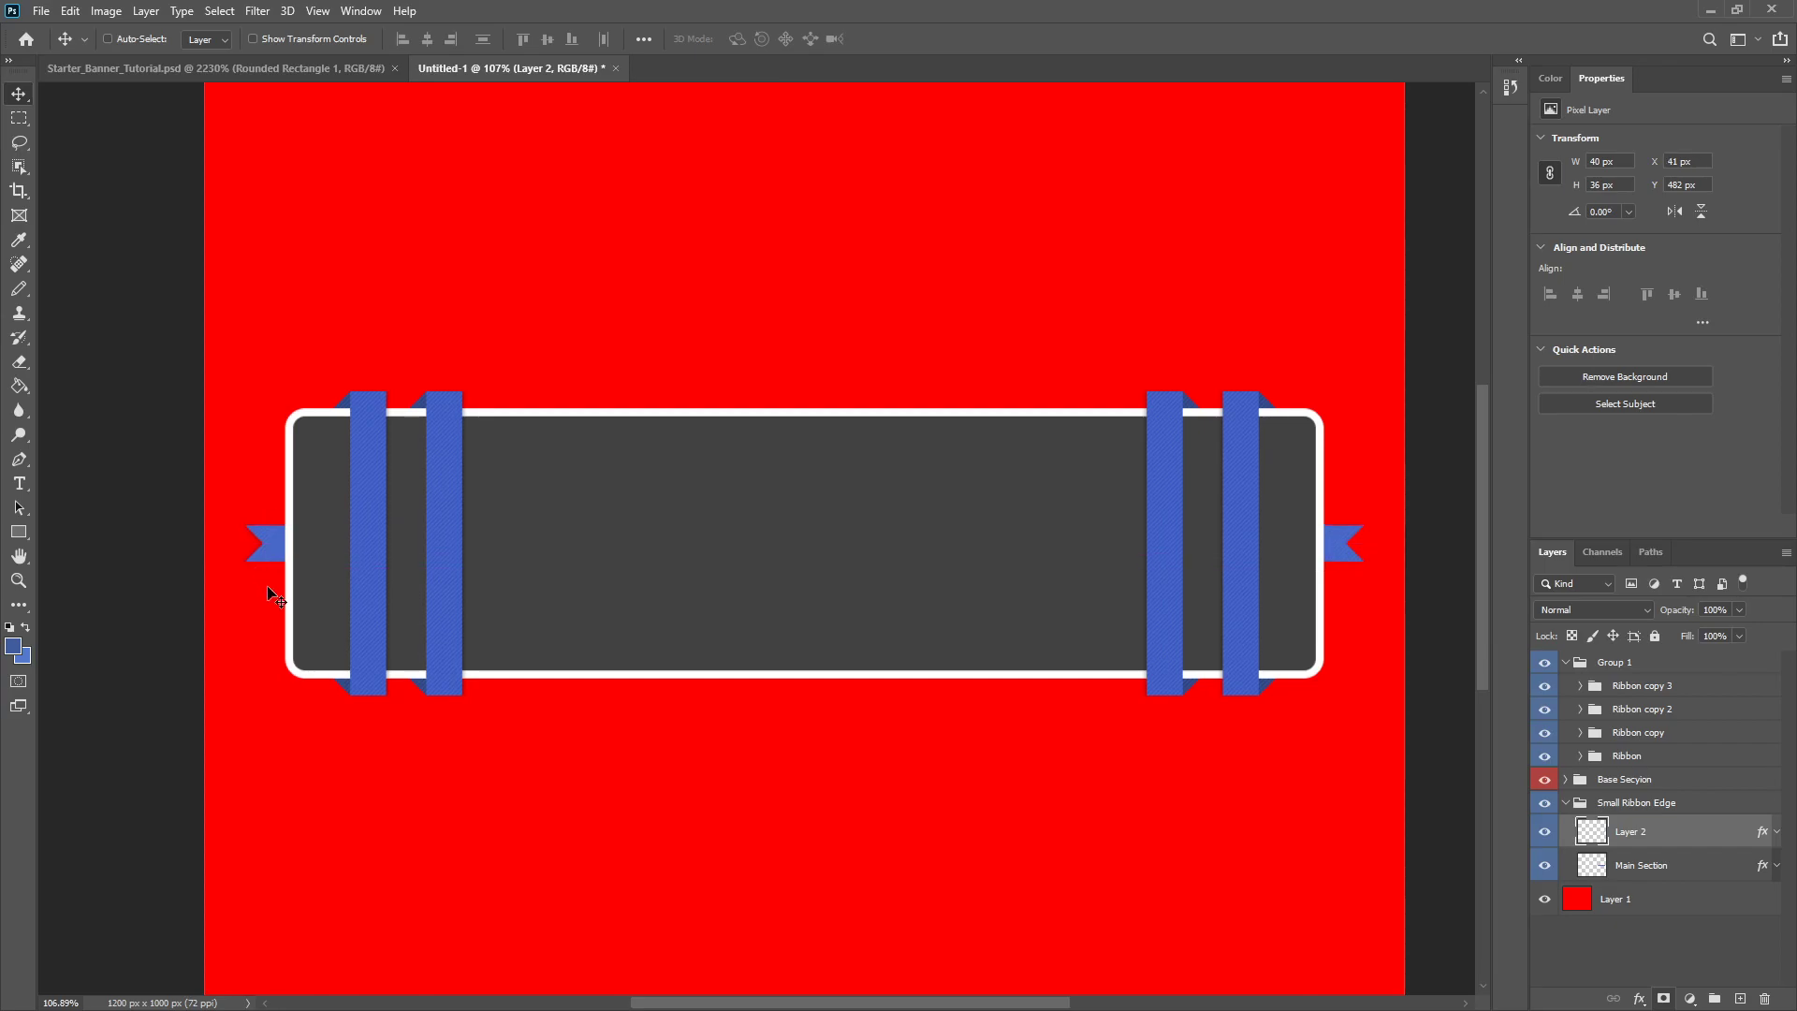
scroll(273, 609, down, 2)
scroll(281, 593, up, 1)
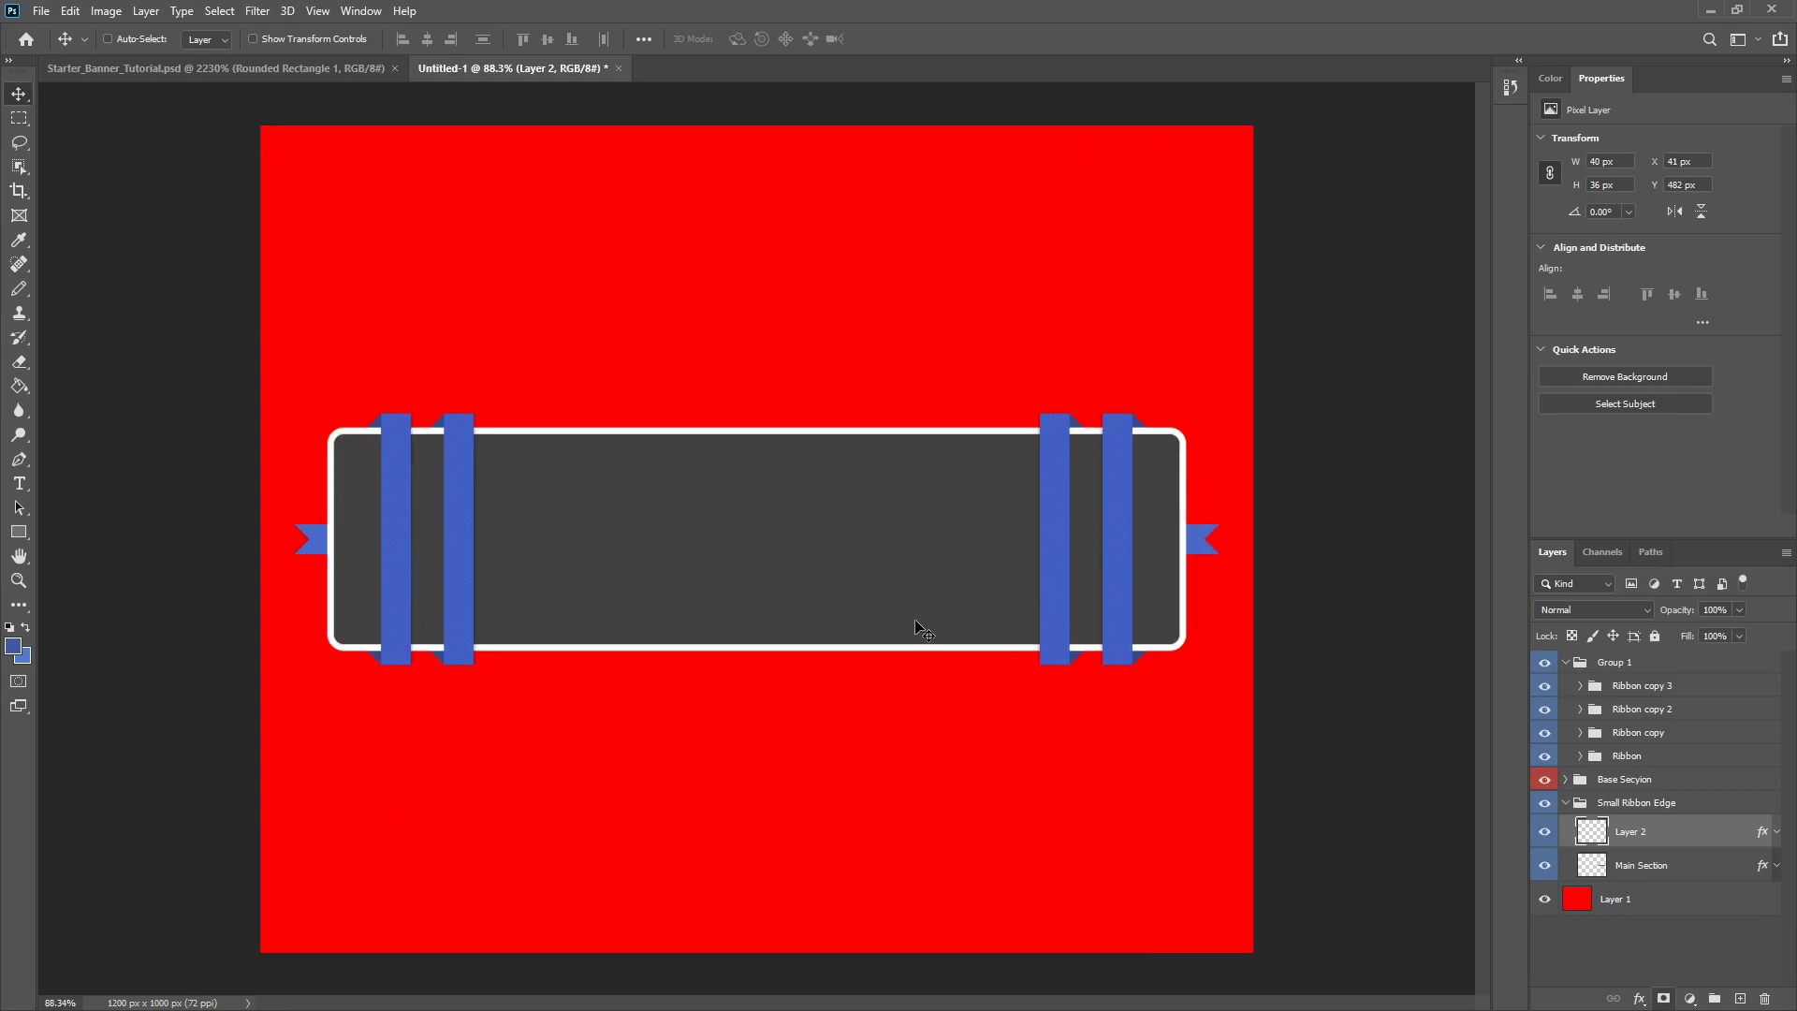
- Collapse the Small Ribbon Edge group and give it an orange colour label
click(1565, 803)
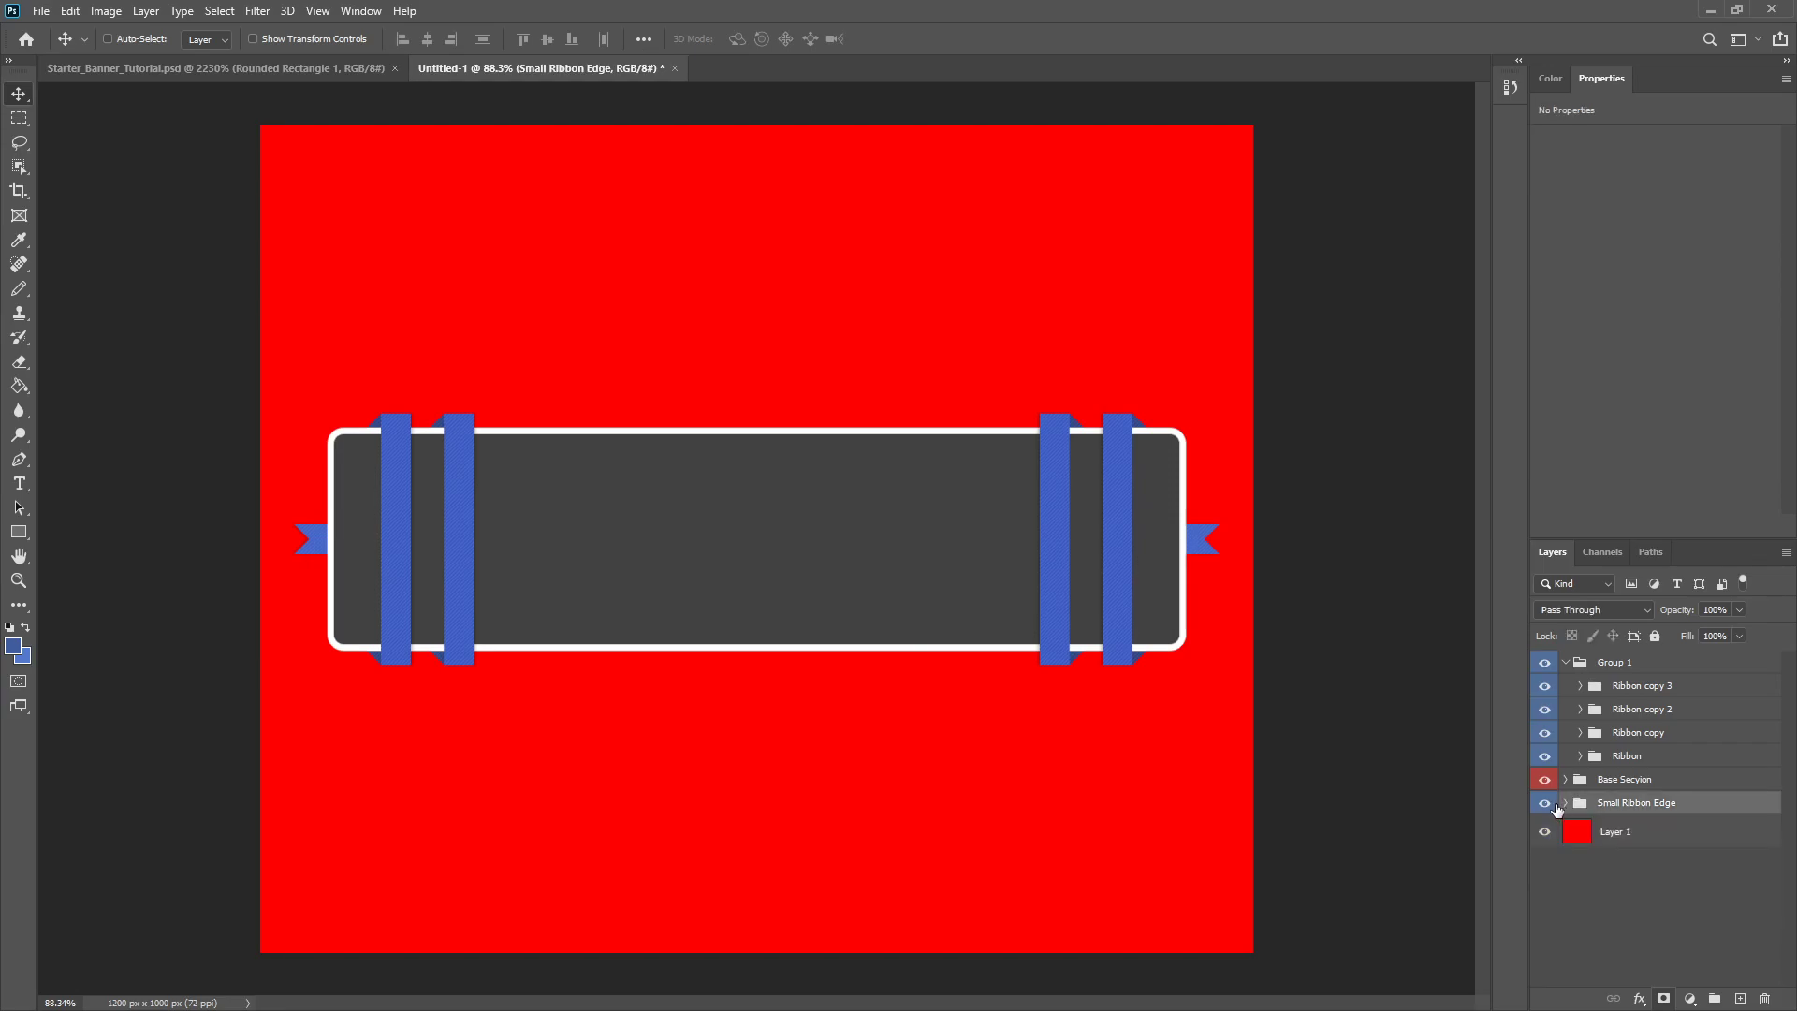
right_click(1544, 804)
click(1583, 891)
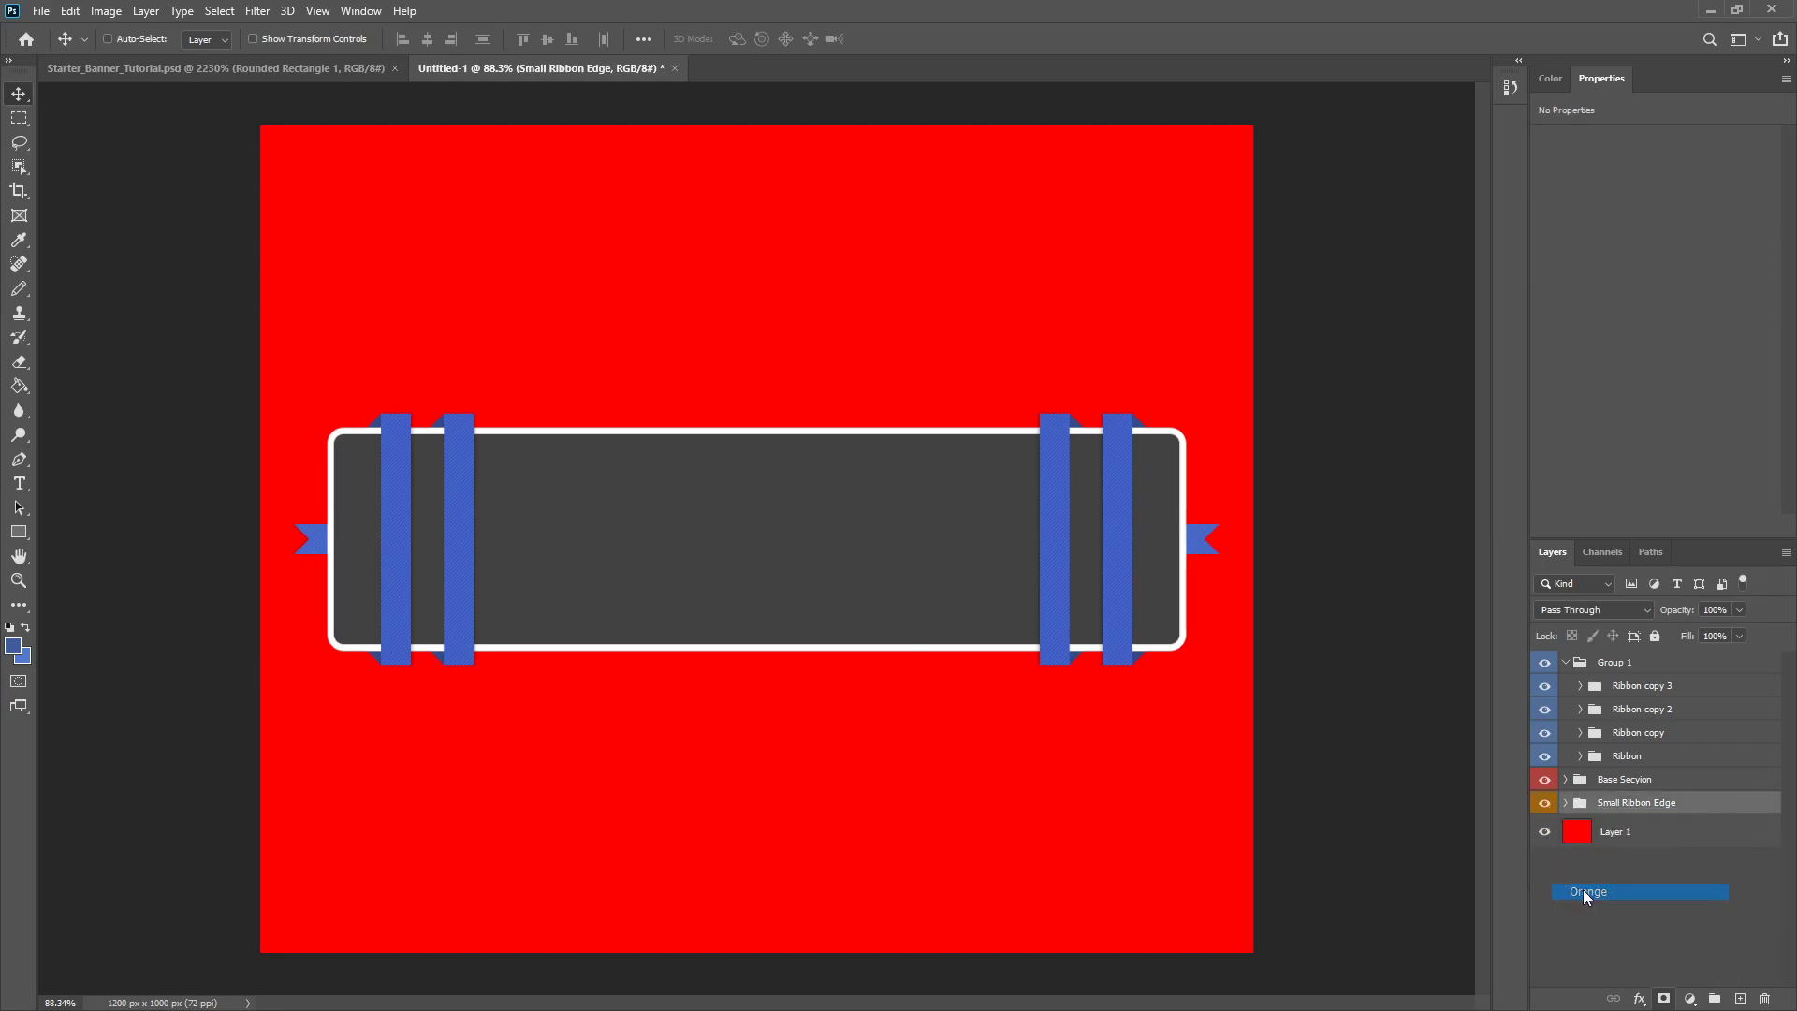
- Collapse Group 1 and rename it Verical Ribbons
click(1570, 661)
click(1597, 664)
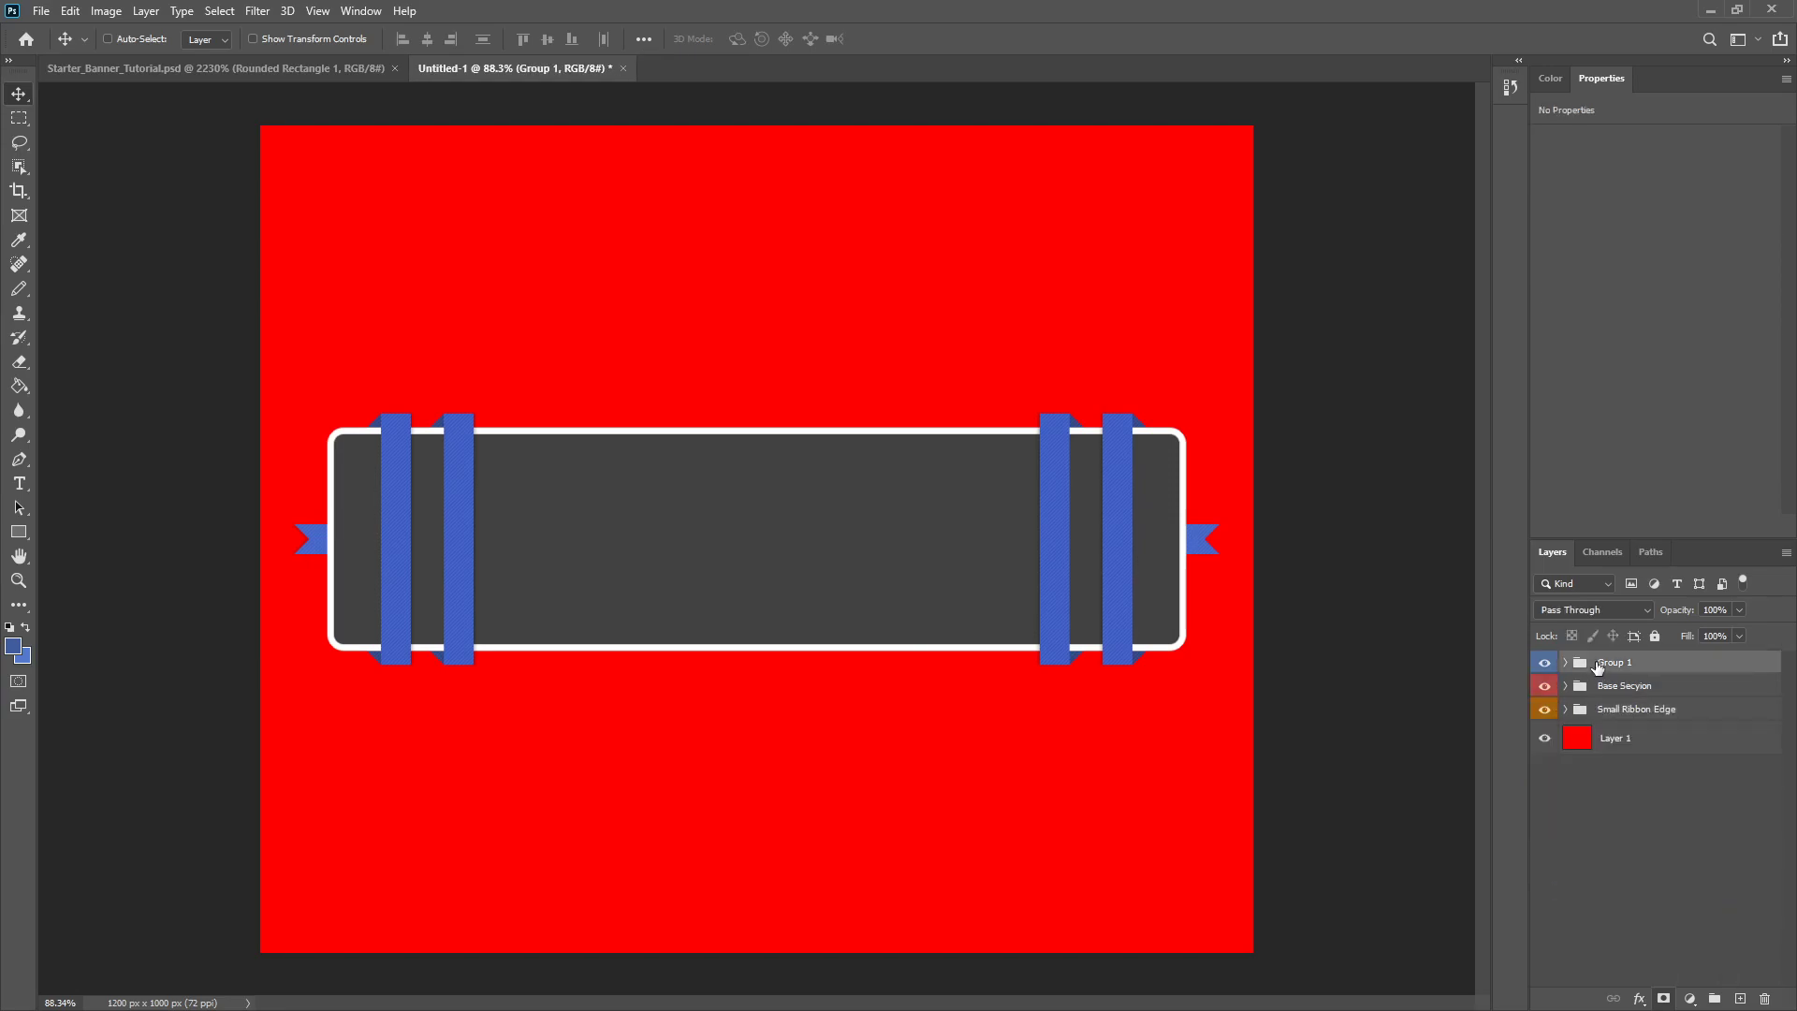
double_click(1598, 665)
click(786, 390)
key(Return)
- Duplicate the Base shape layer inside the Base Secyion group
click(1565, 686)
click(1610, 748)
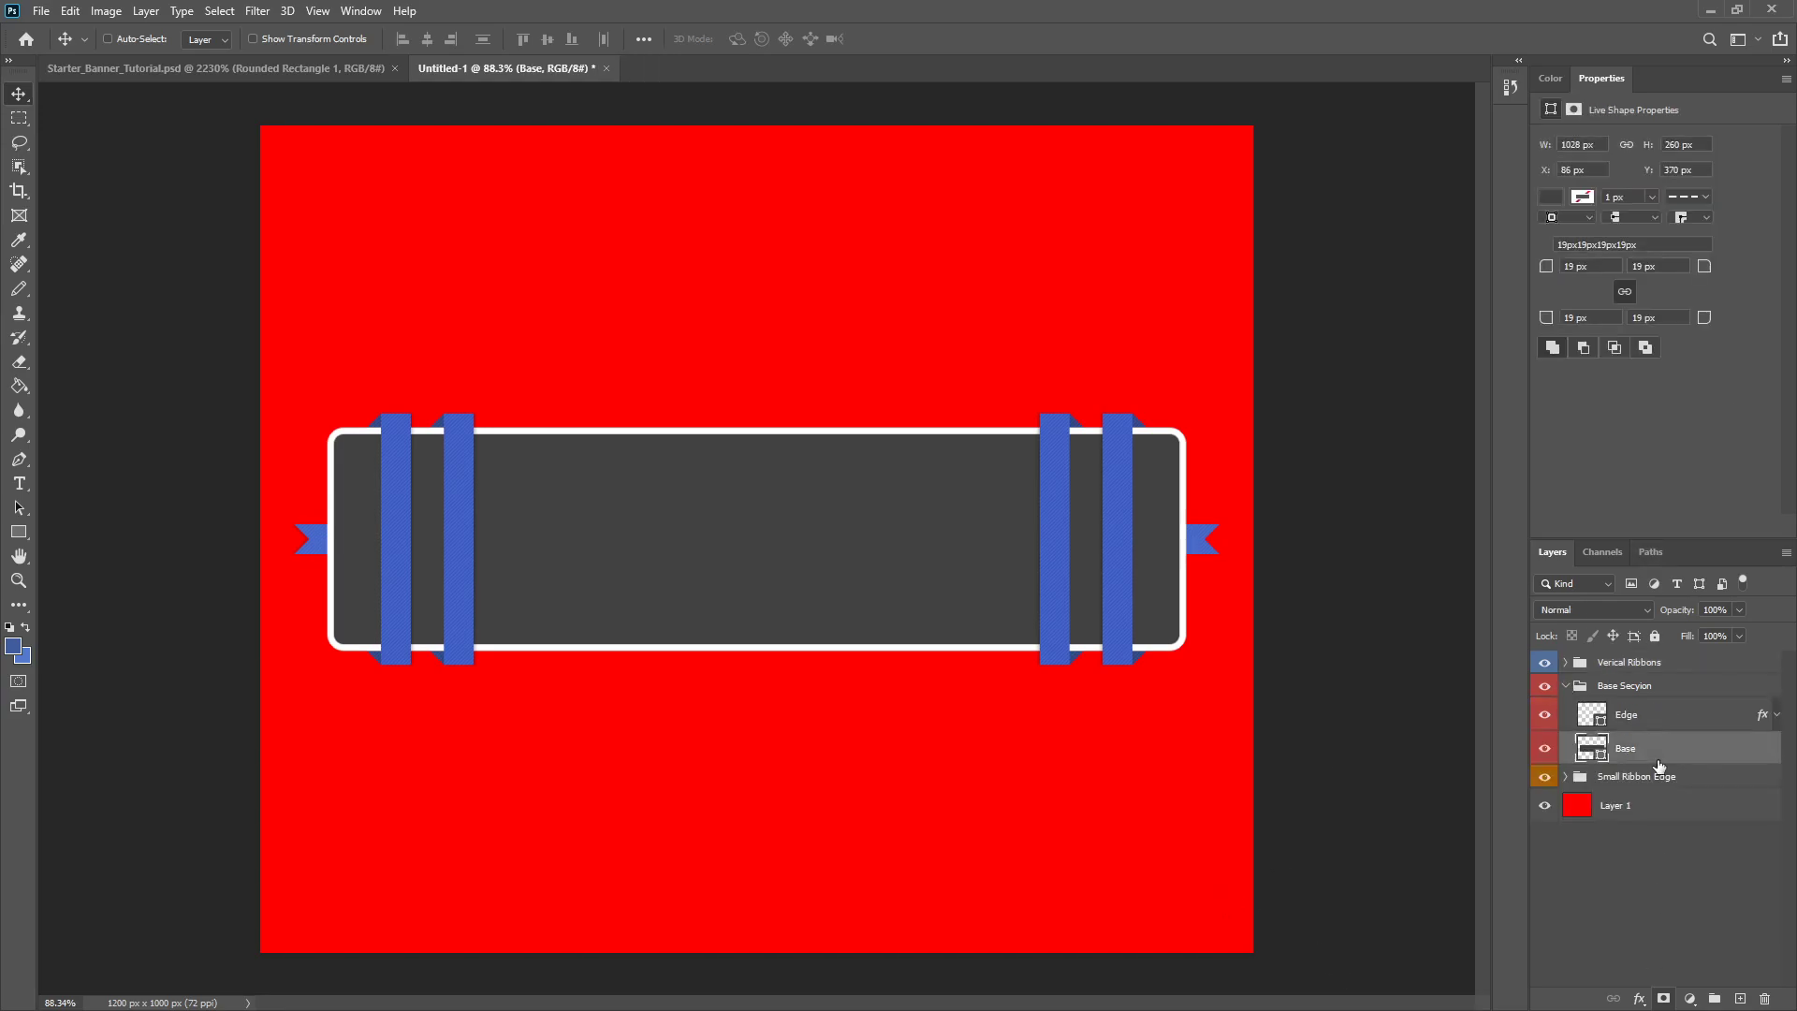
scroll(436, 542, up, 2)
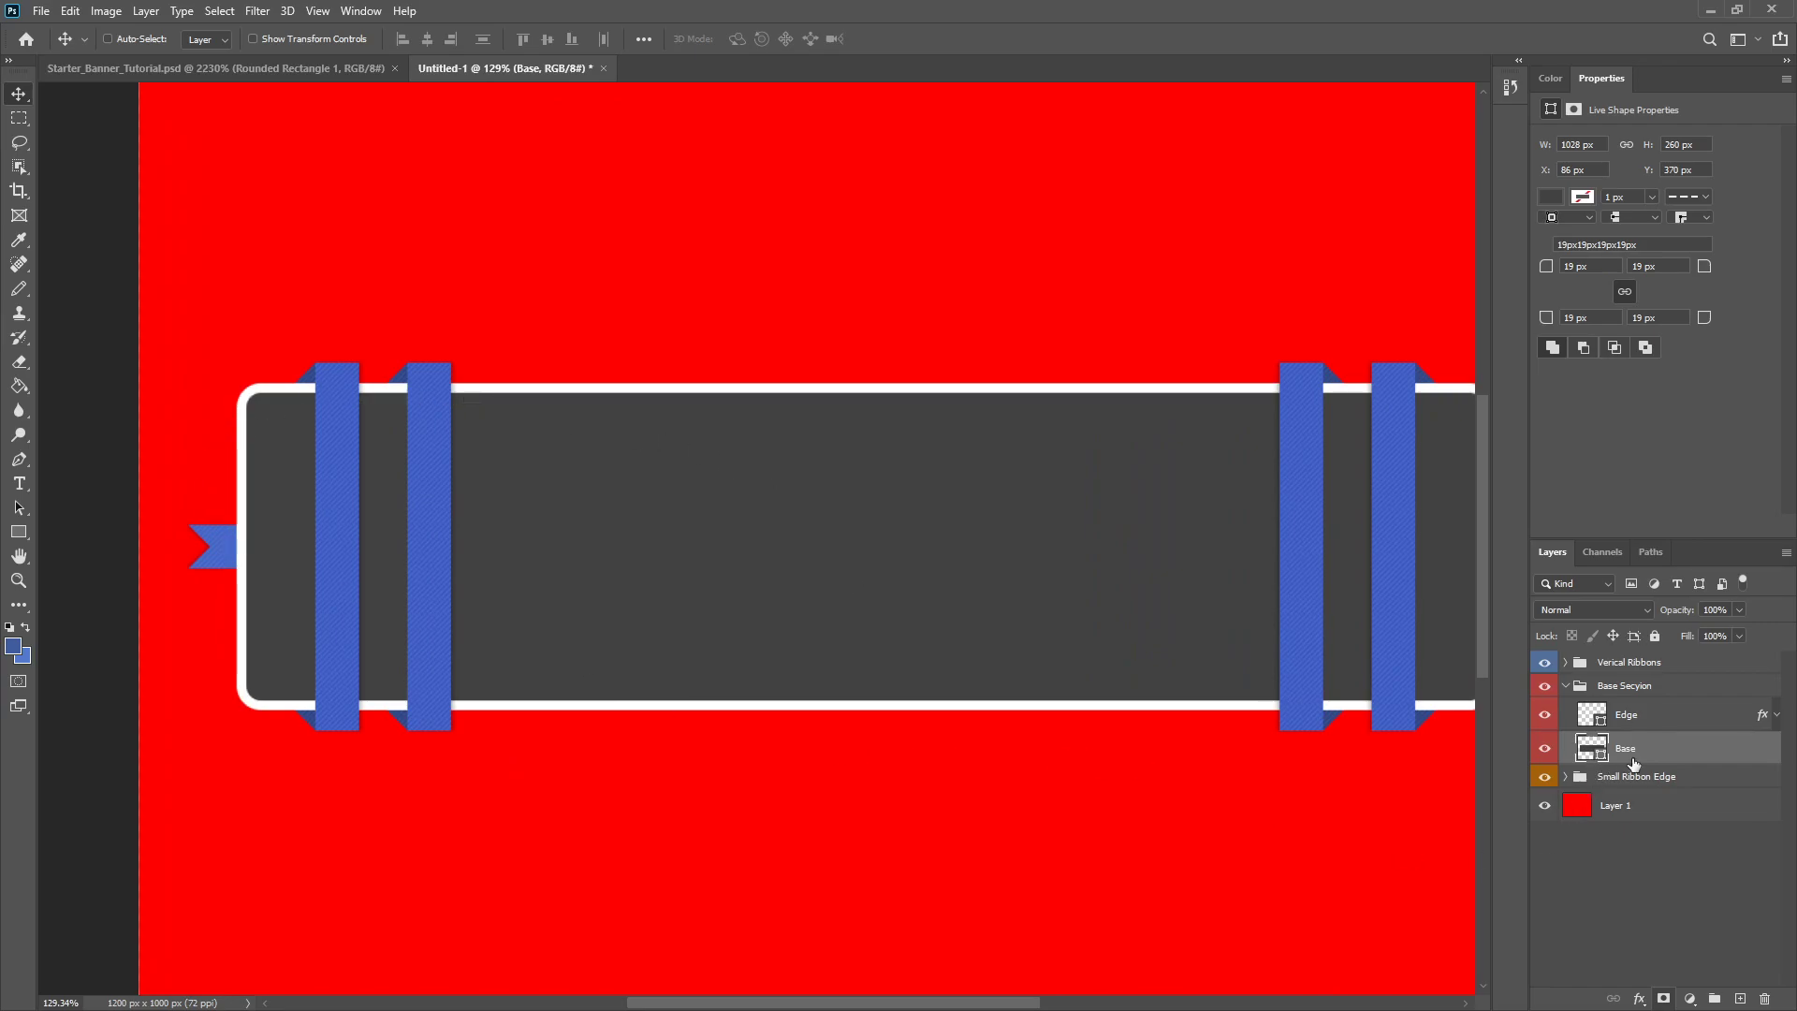
key(ctrl+j)
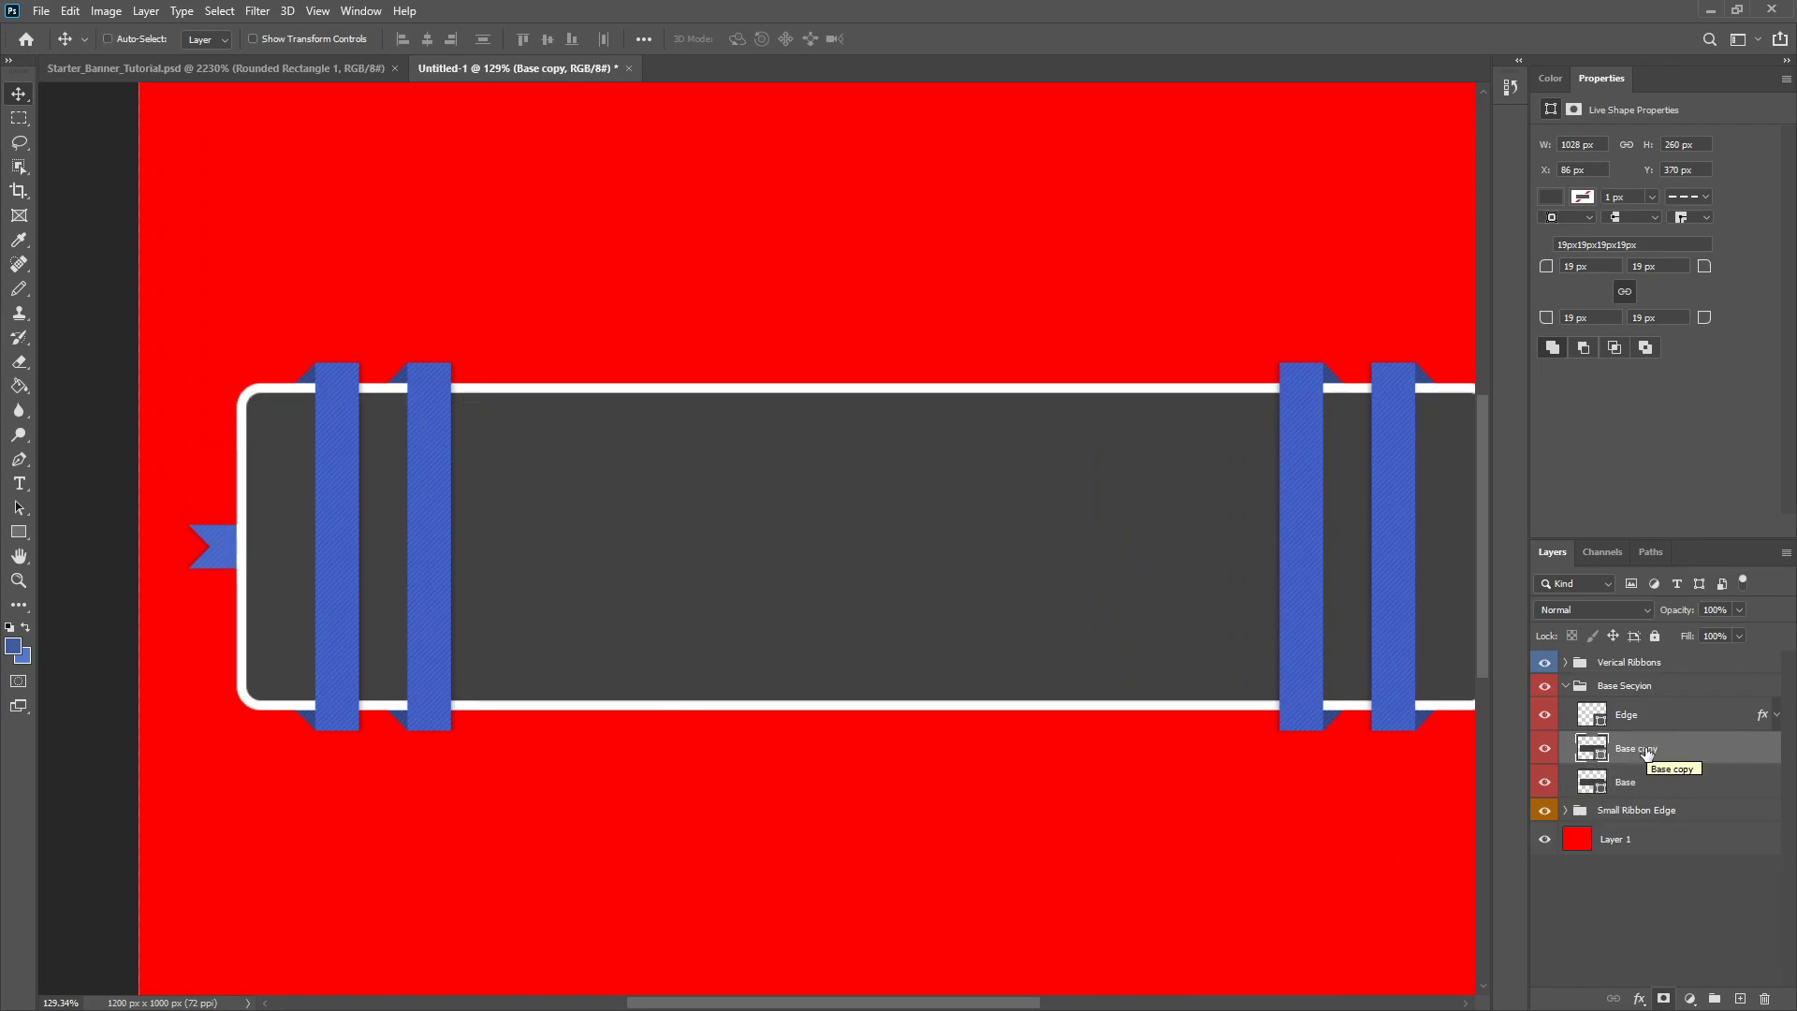
- Draw a trial rectangle about 197 x 71 px above the banner and set its corner radii to 7 px
click(28, 522)
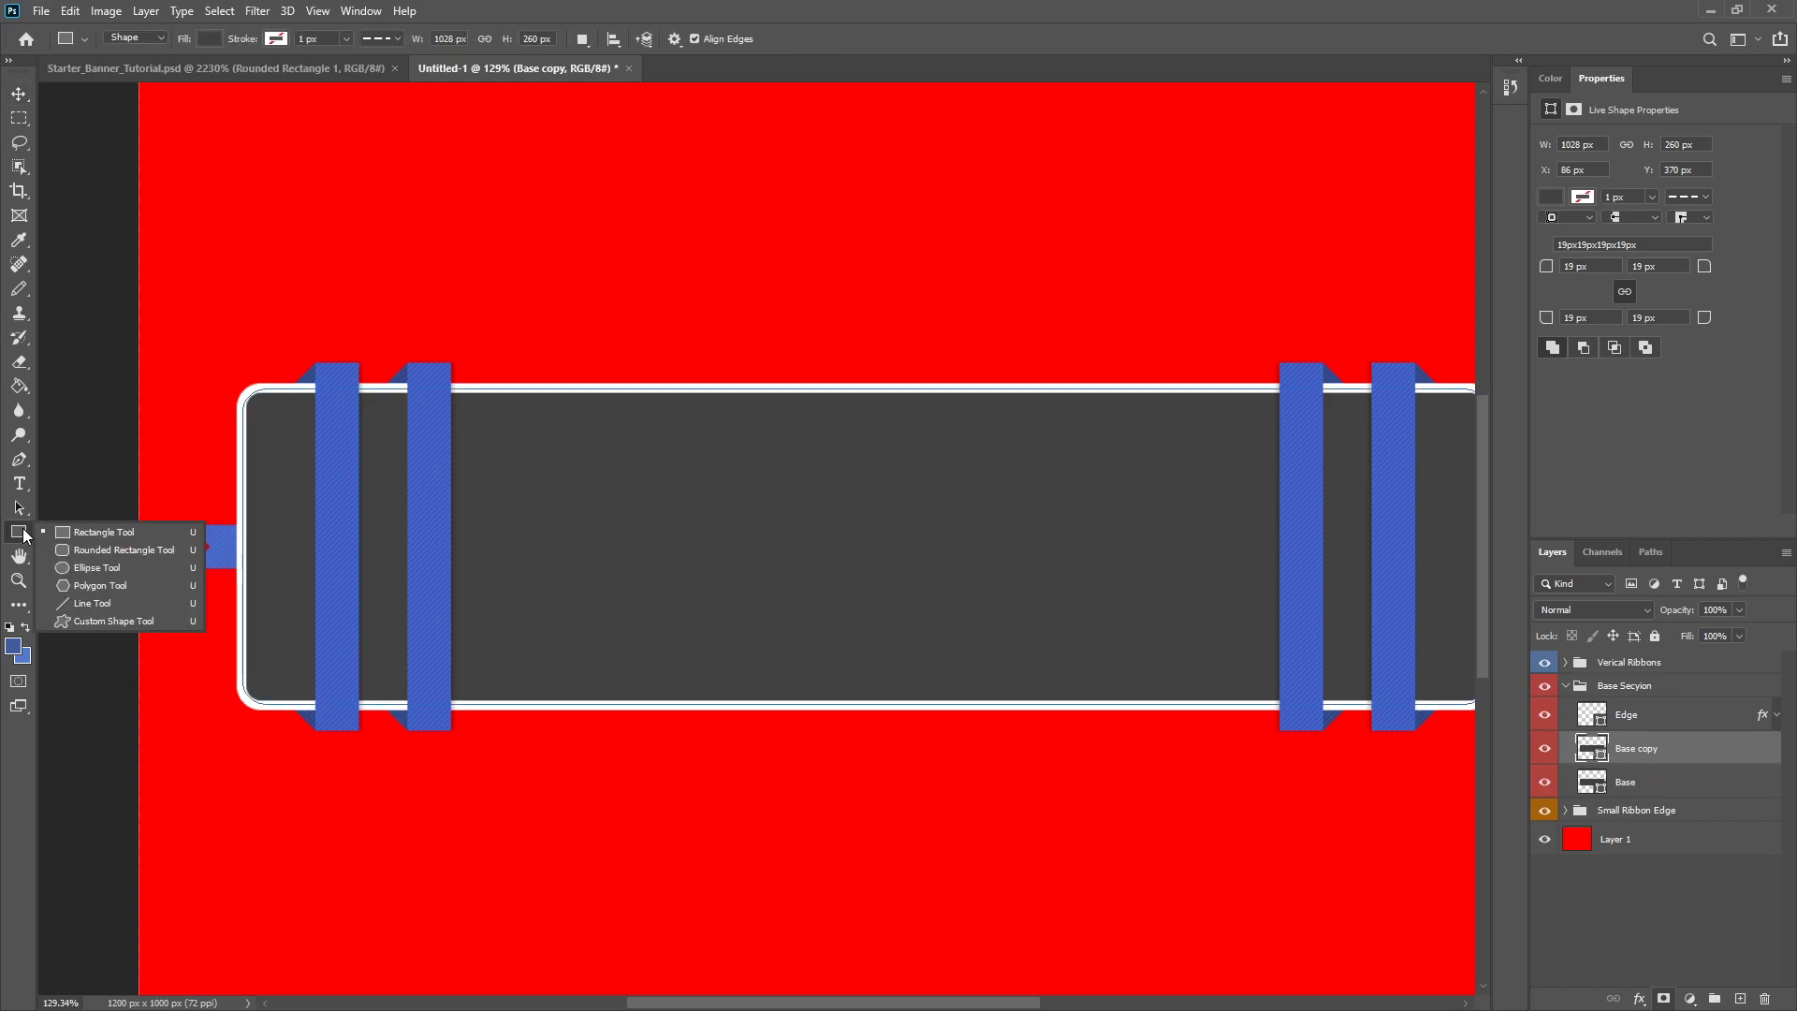
click(81, 531)
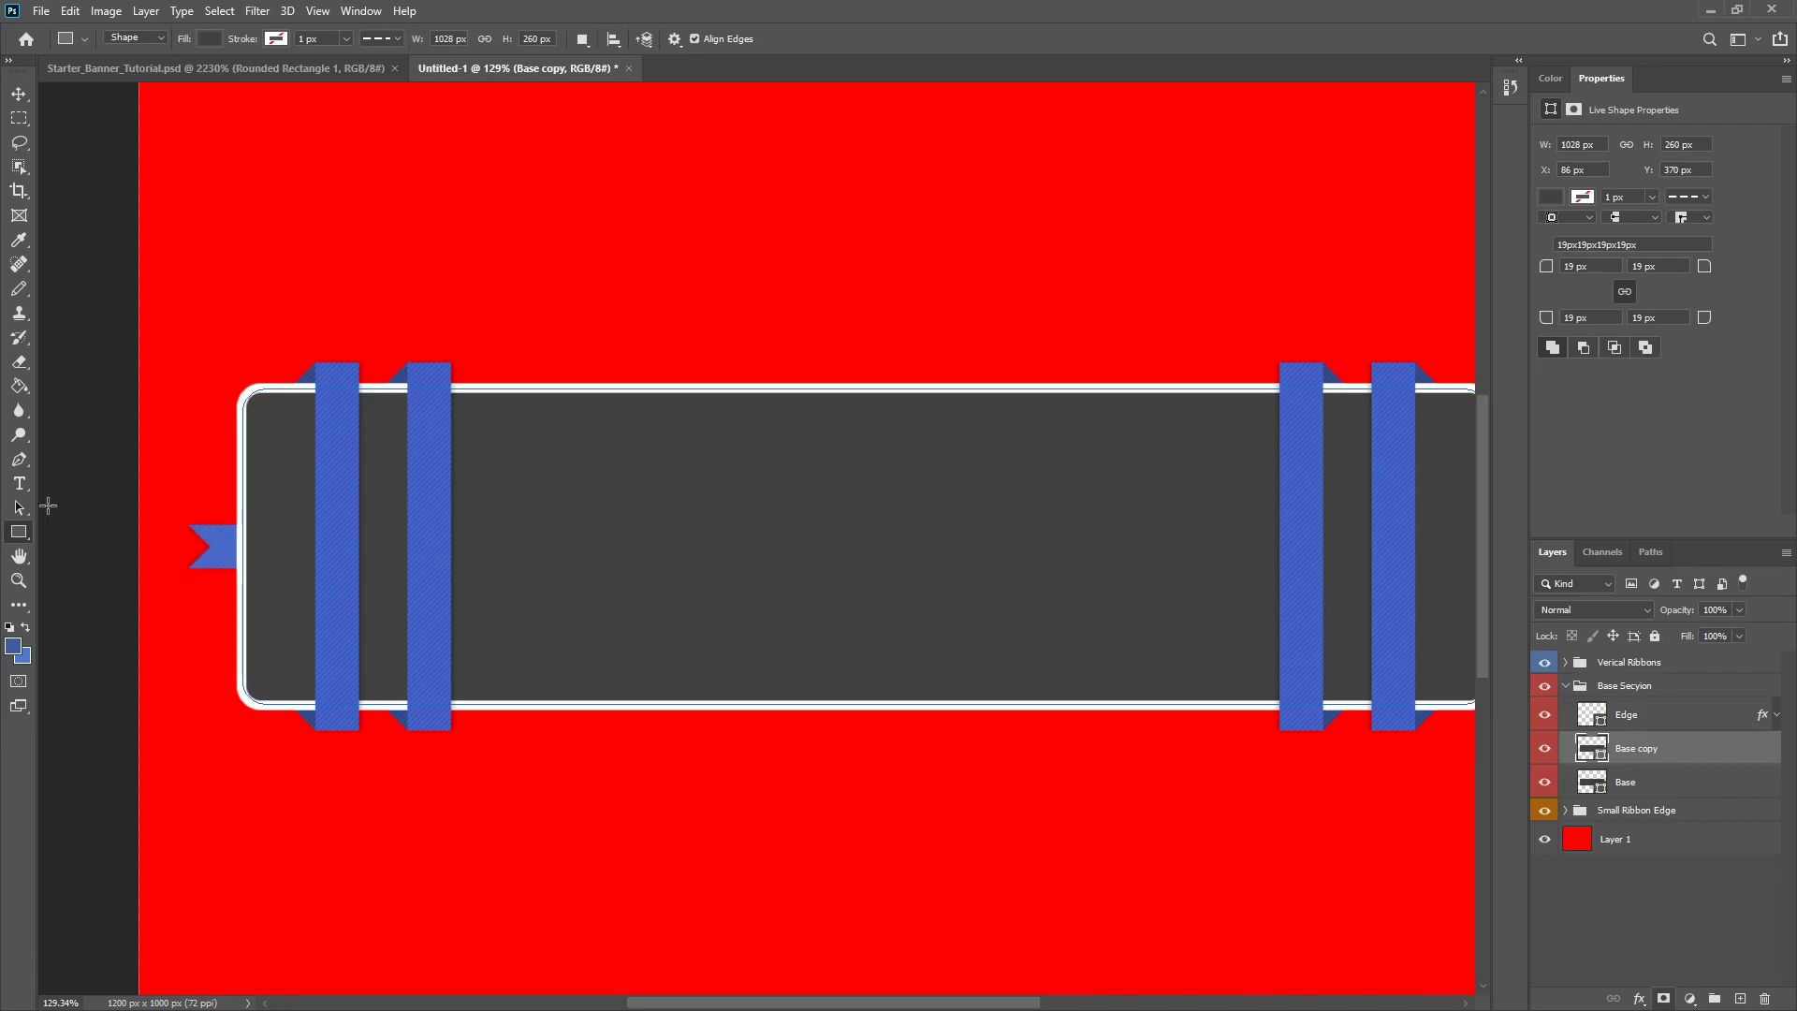
drag(484, 198, 723, 284)
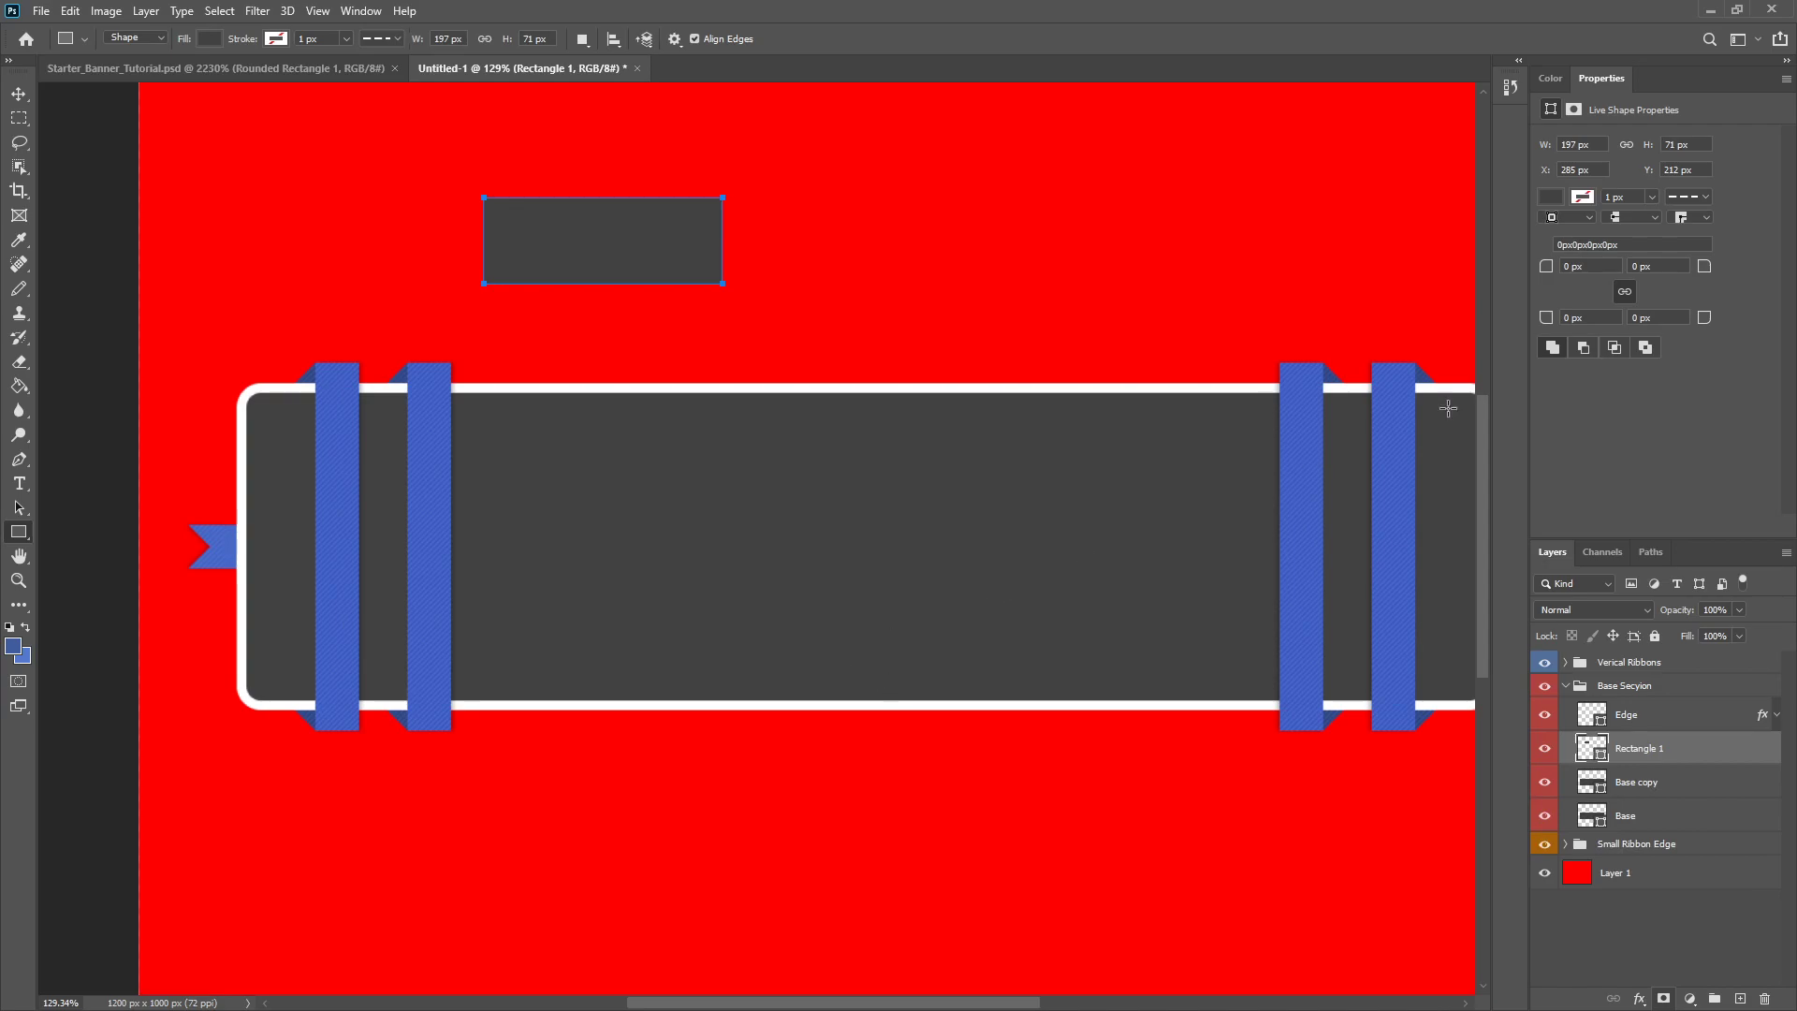
drag(1573, 270, 1548, 513)
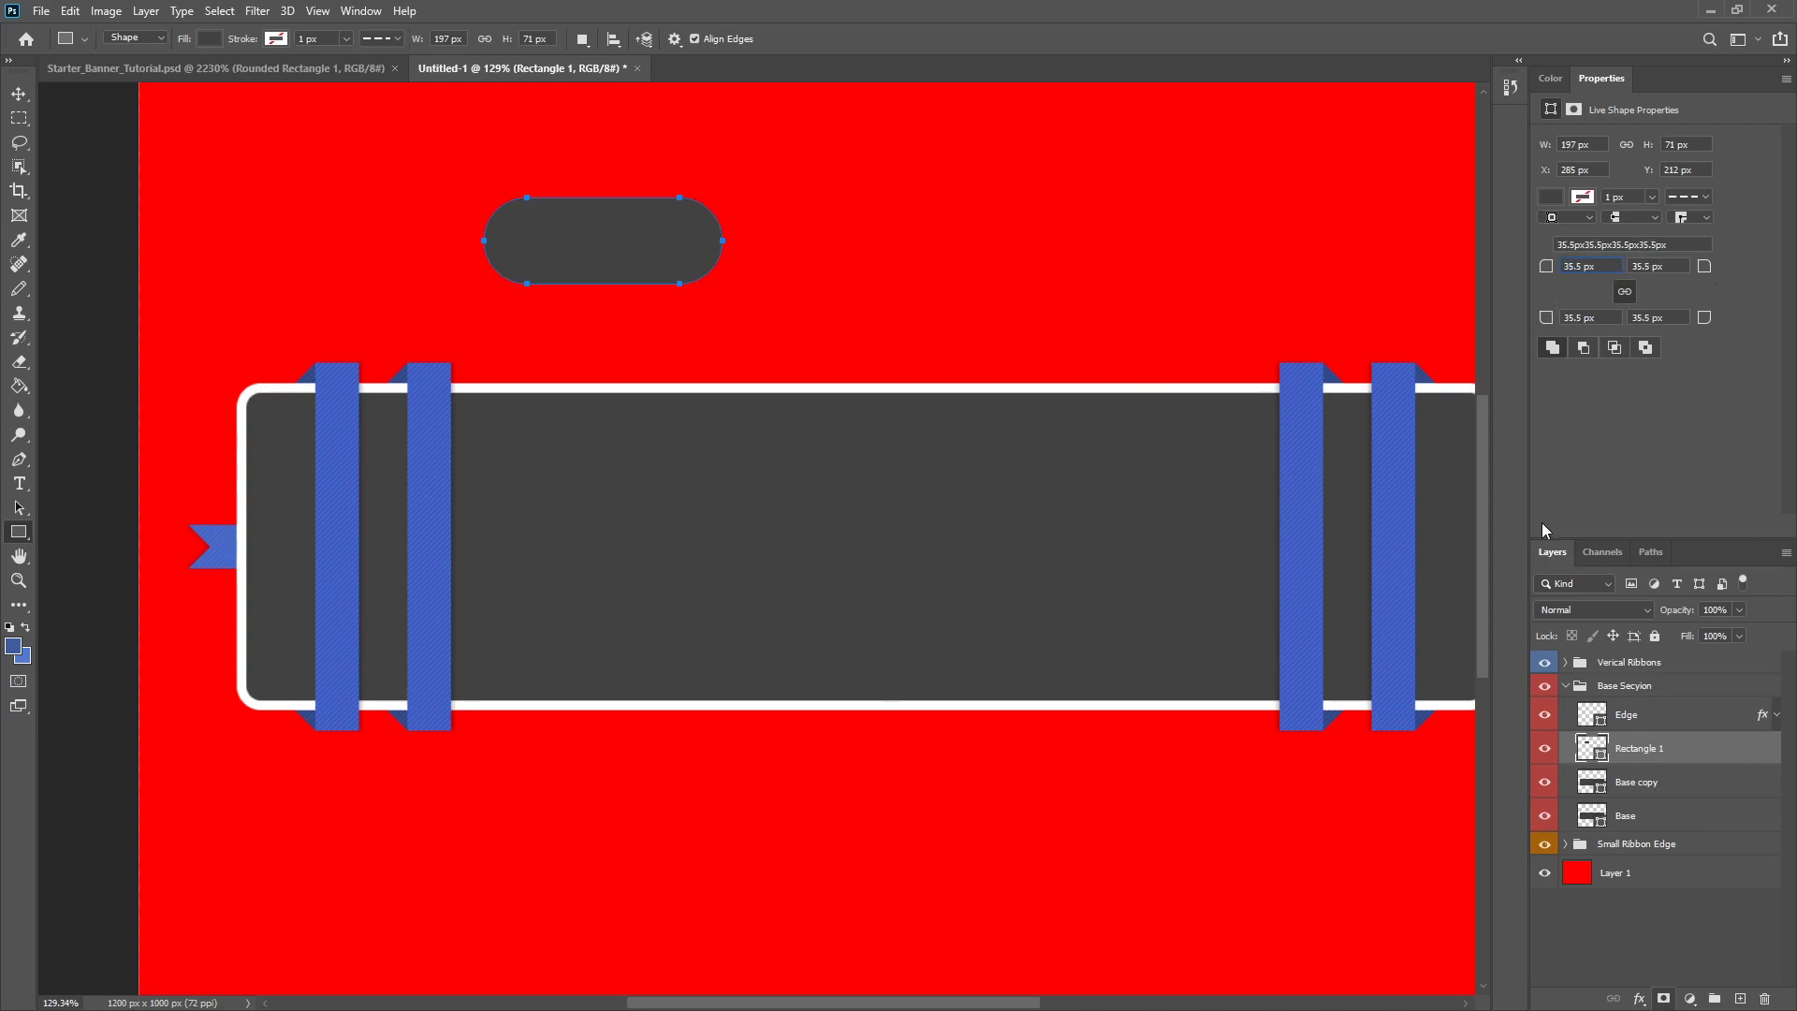
key(ctrl+a)
text(7)
key(Return)
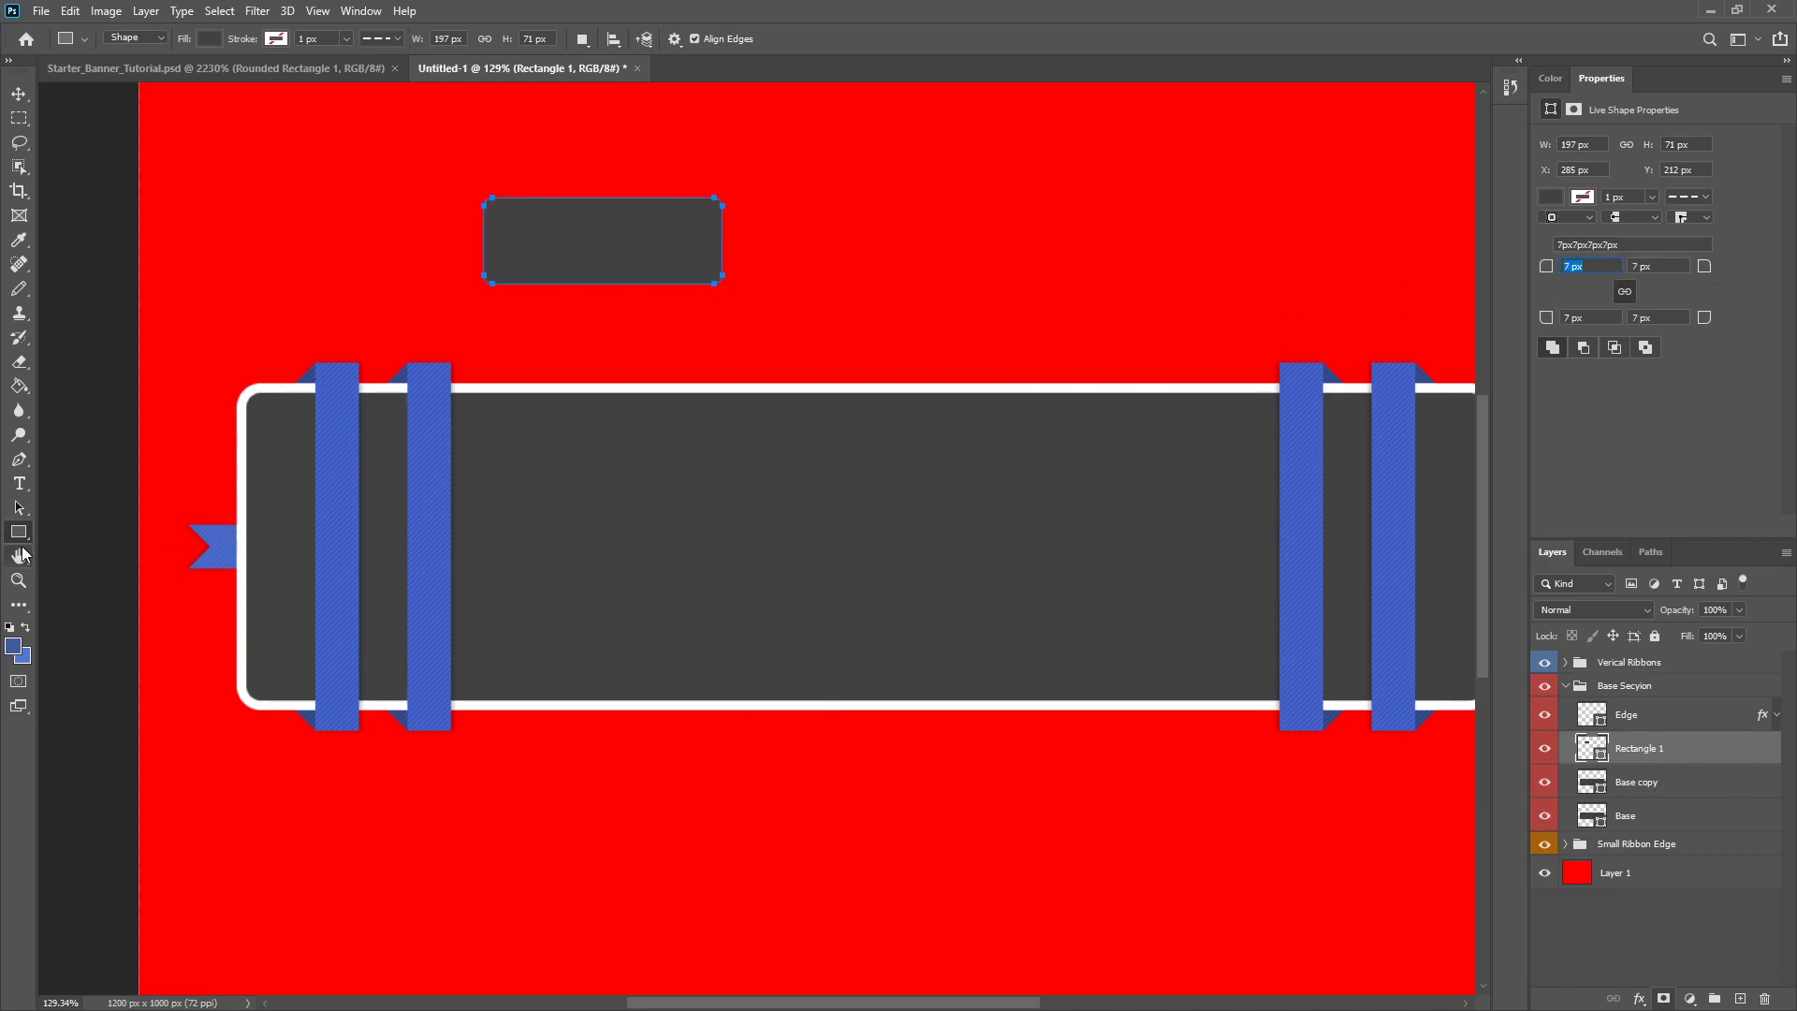
- Delete the trial rectangle layer
right_click(15, 540)
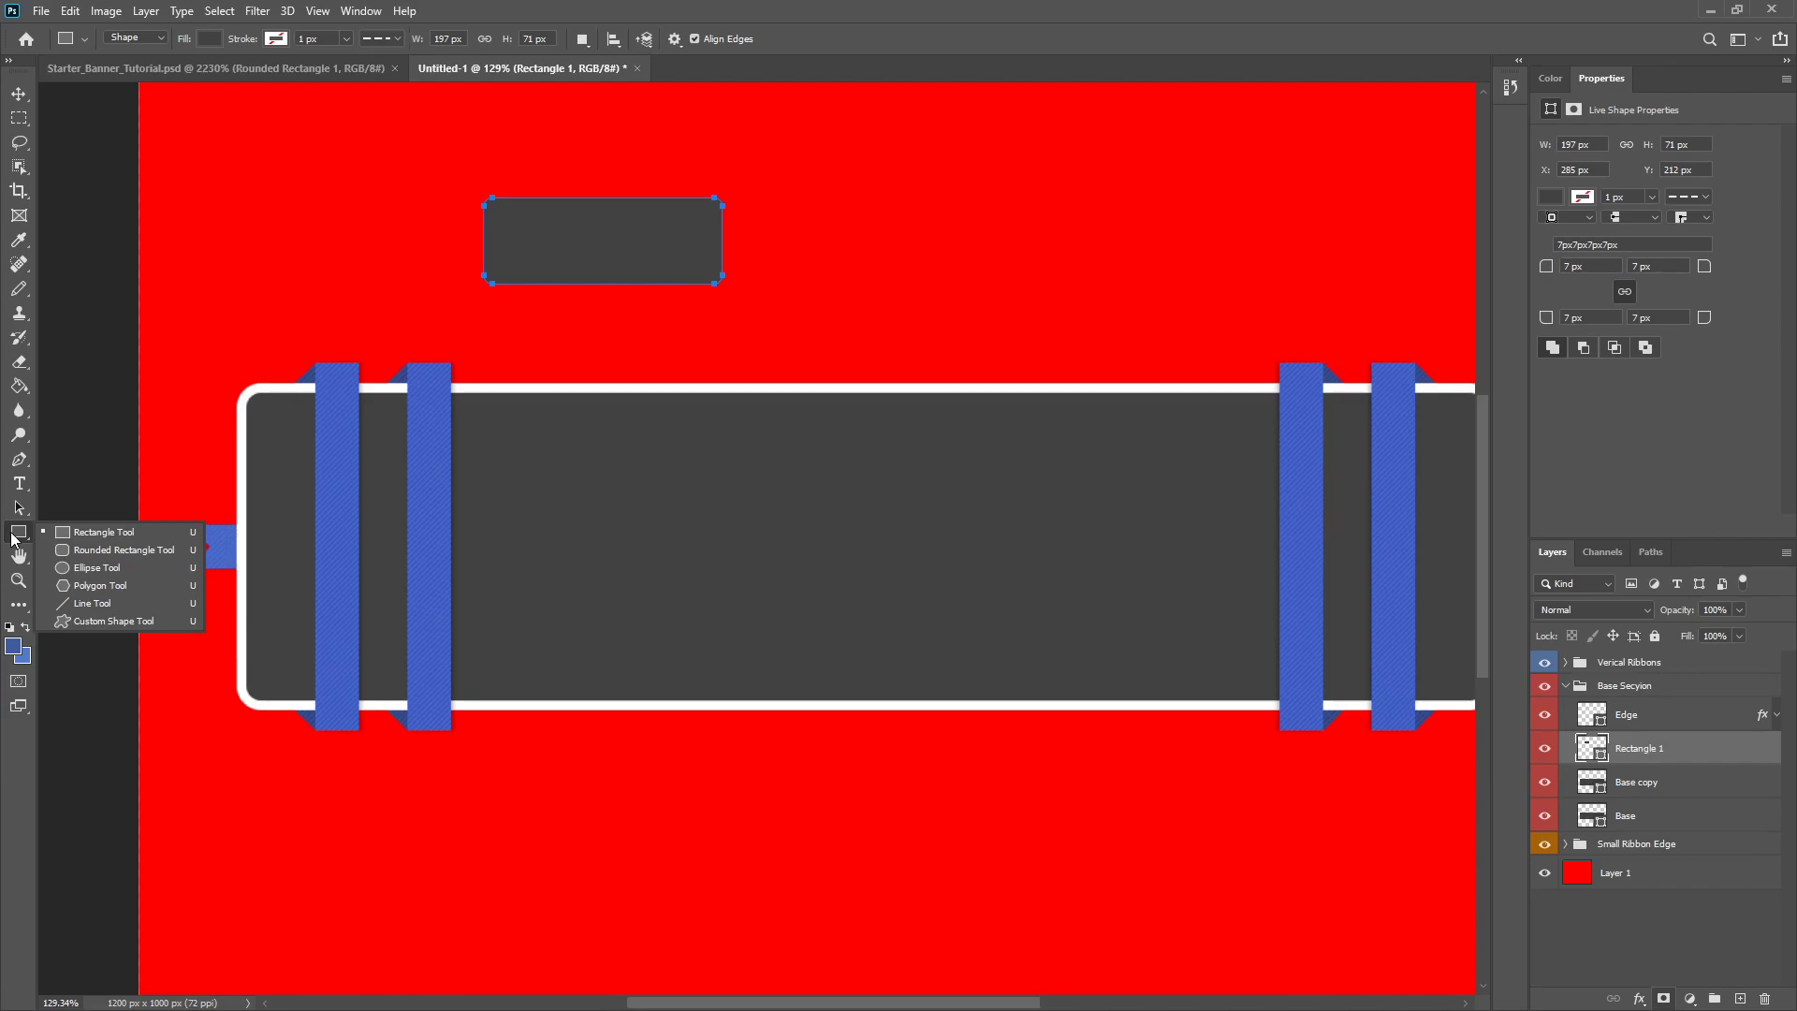
click(12, 534)
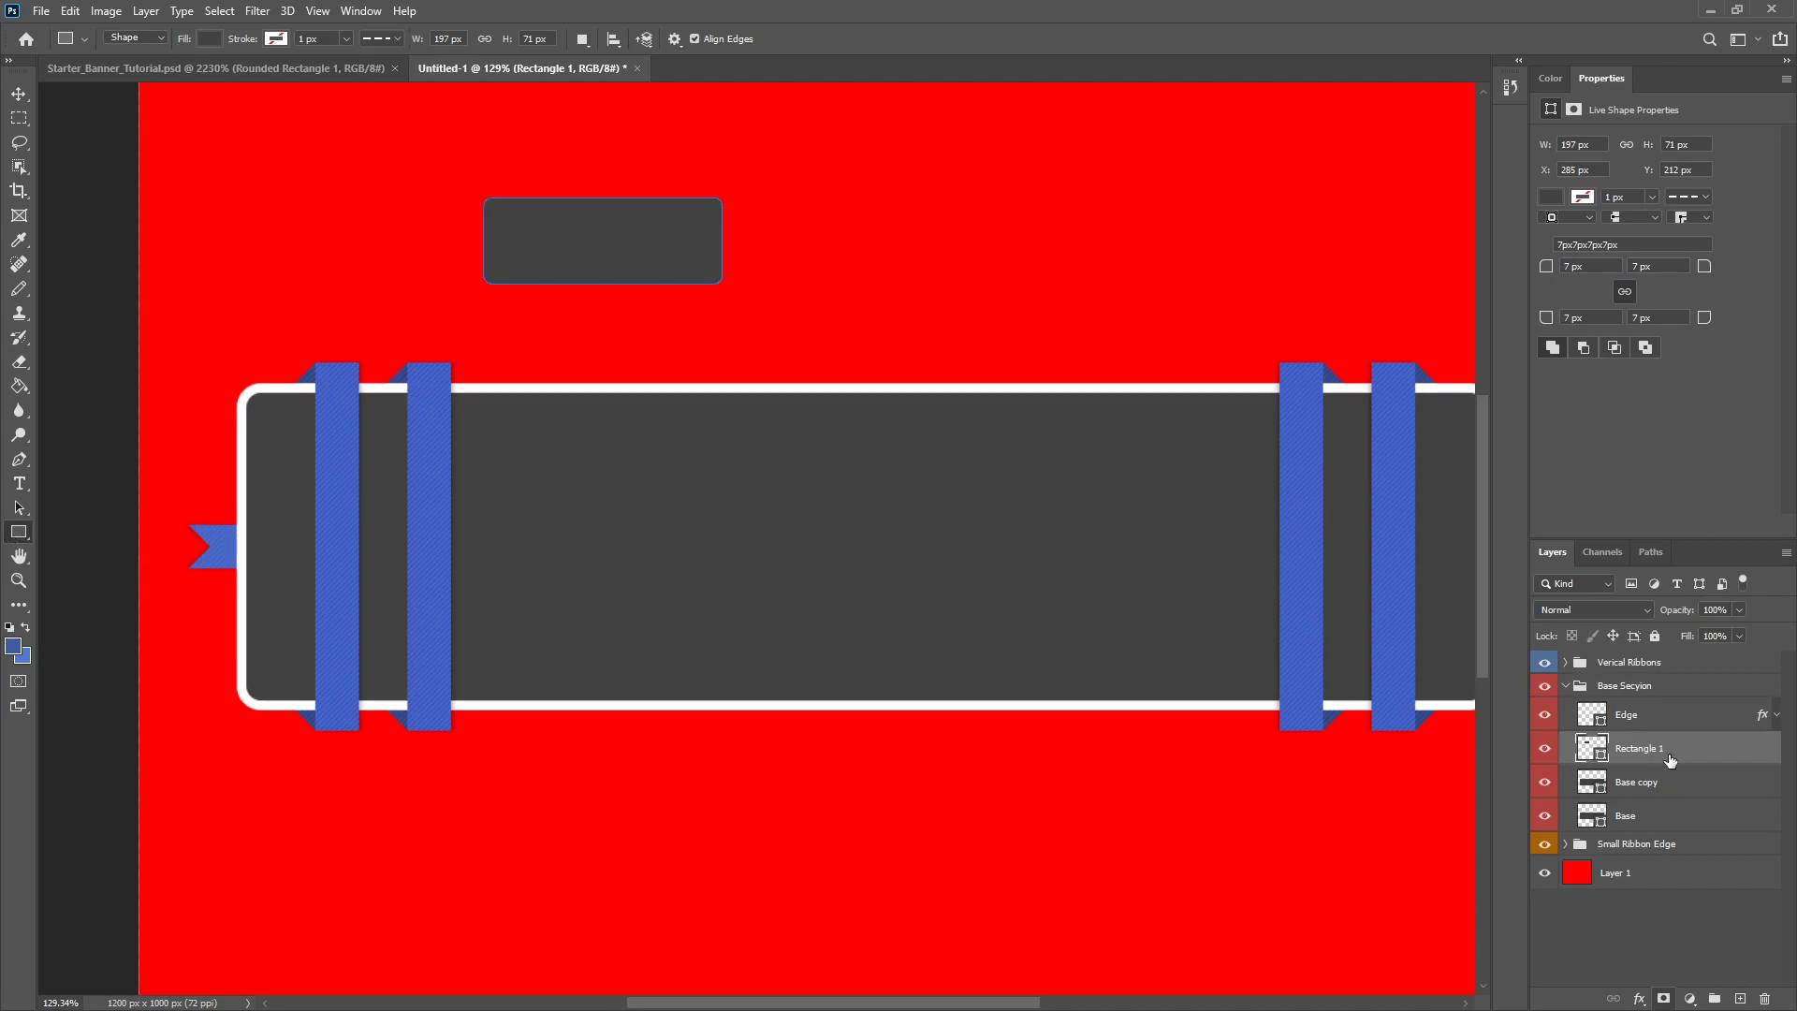
key(Delete)
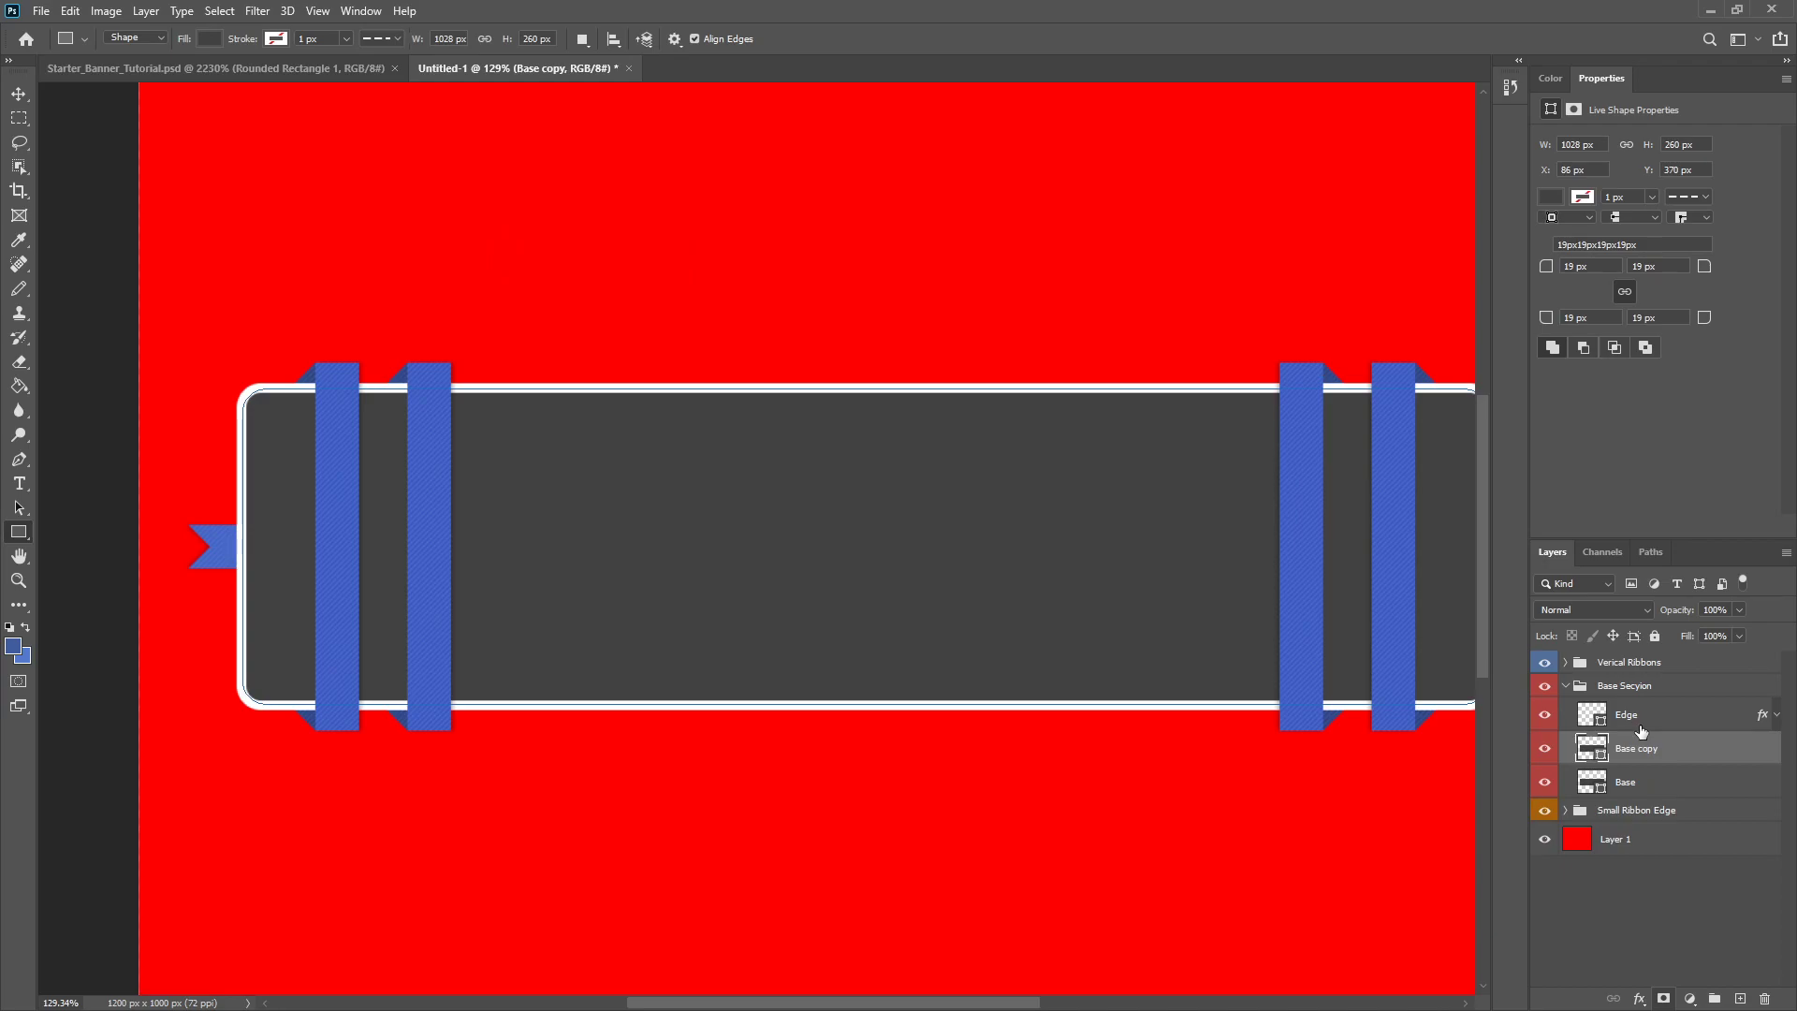
- Set the Base copy shape to no fill with a white stroke
scroll(140, 617, down, 4)
scroll(421, 599, up, 3)
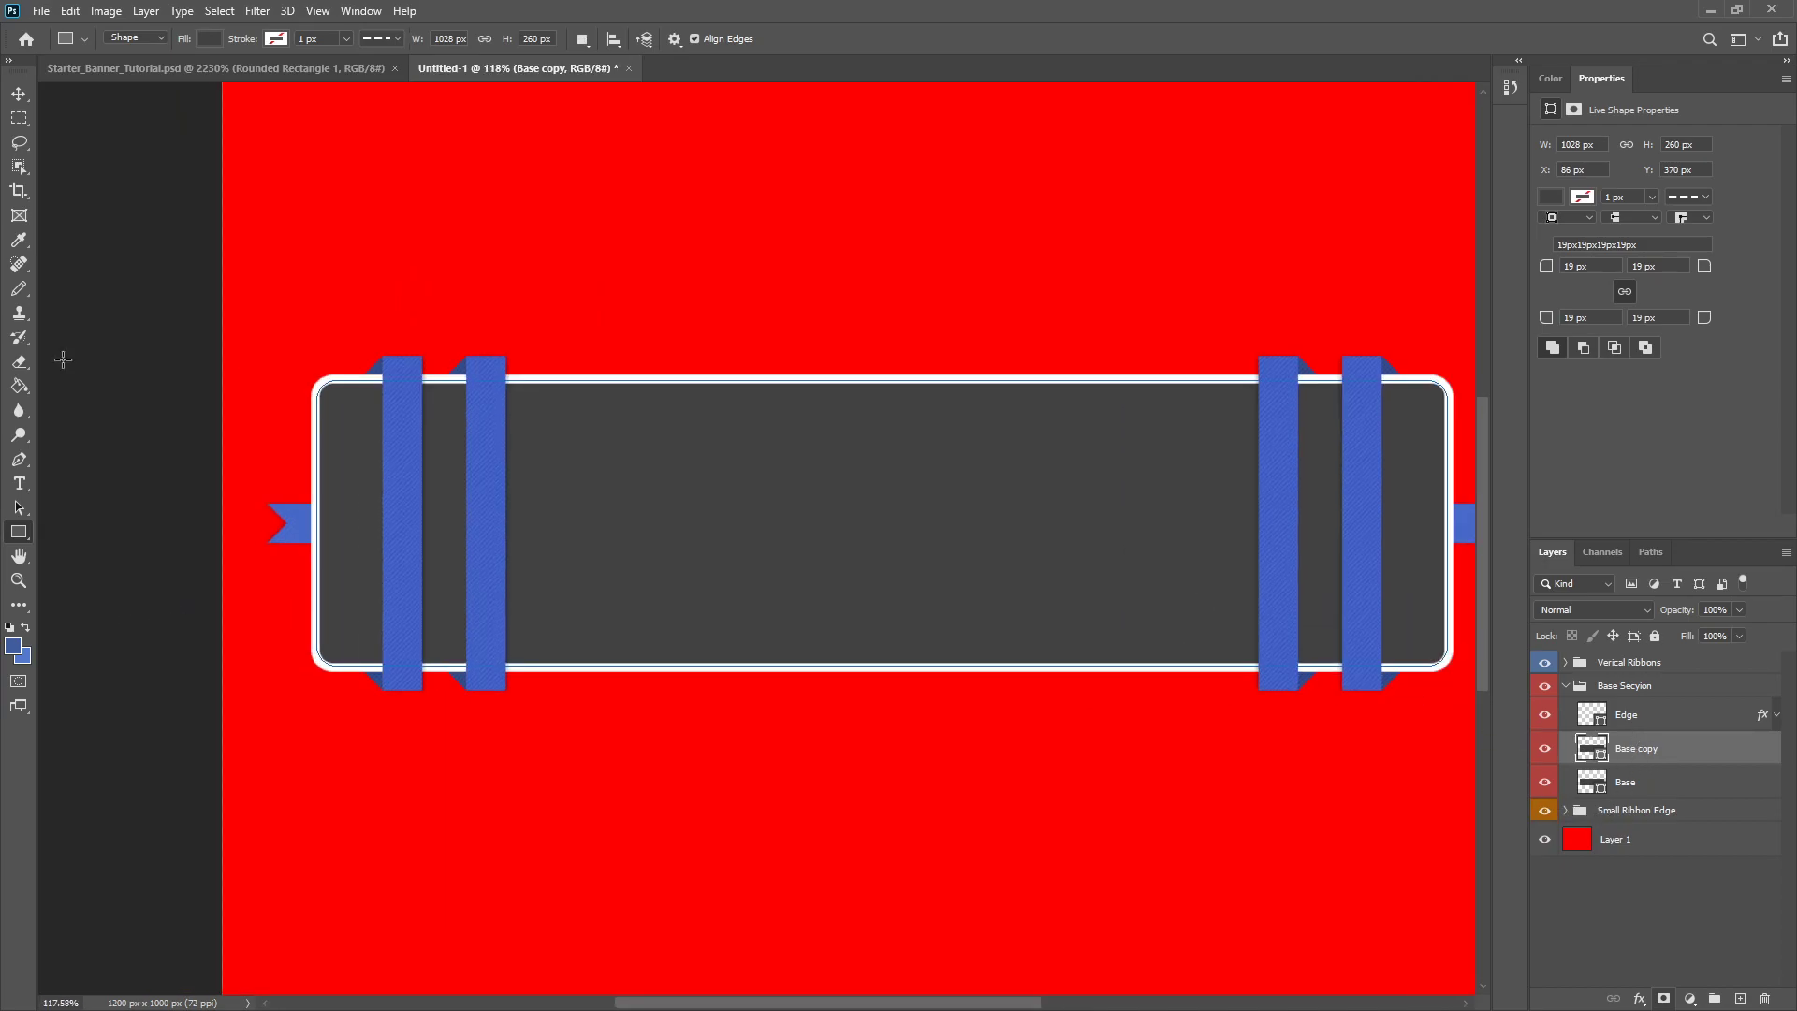
click(279, 40)
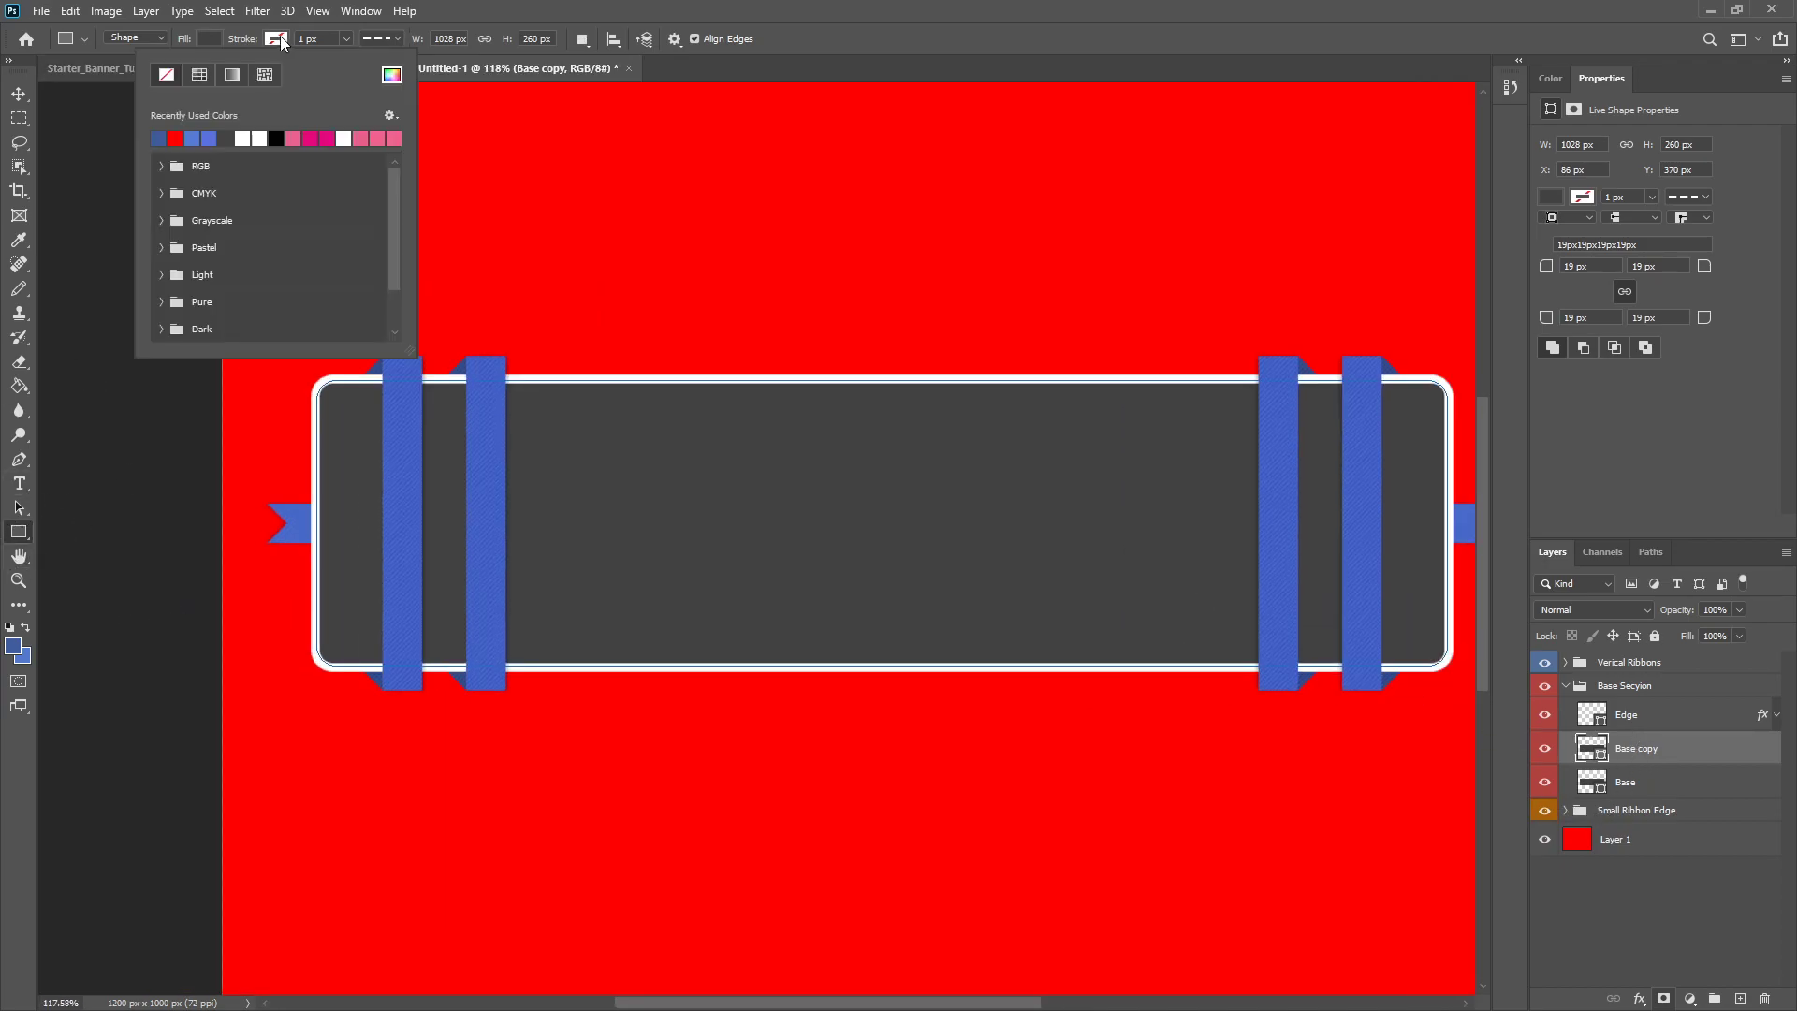
click(229, 39)
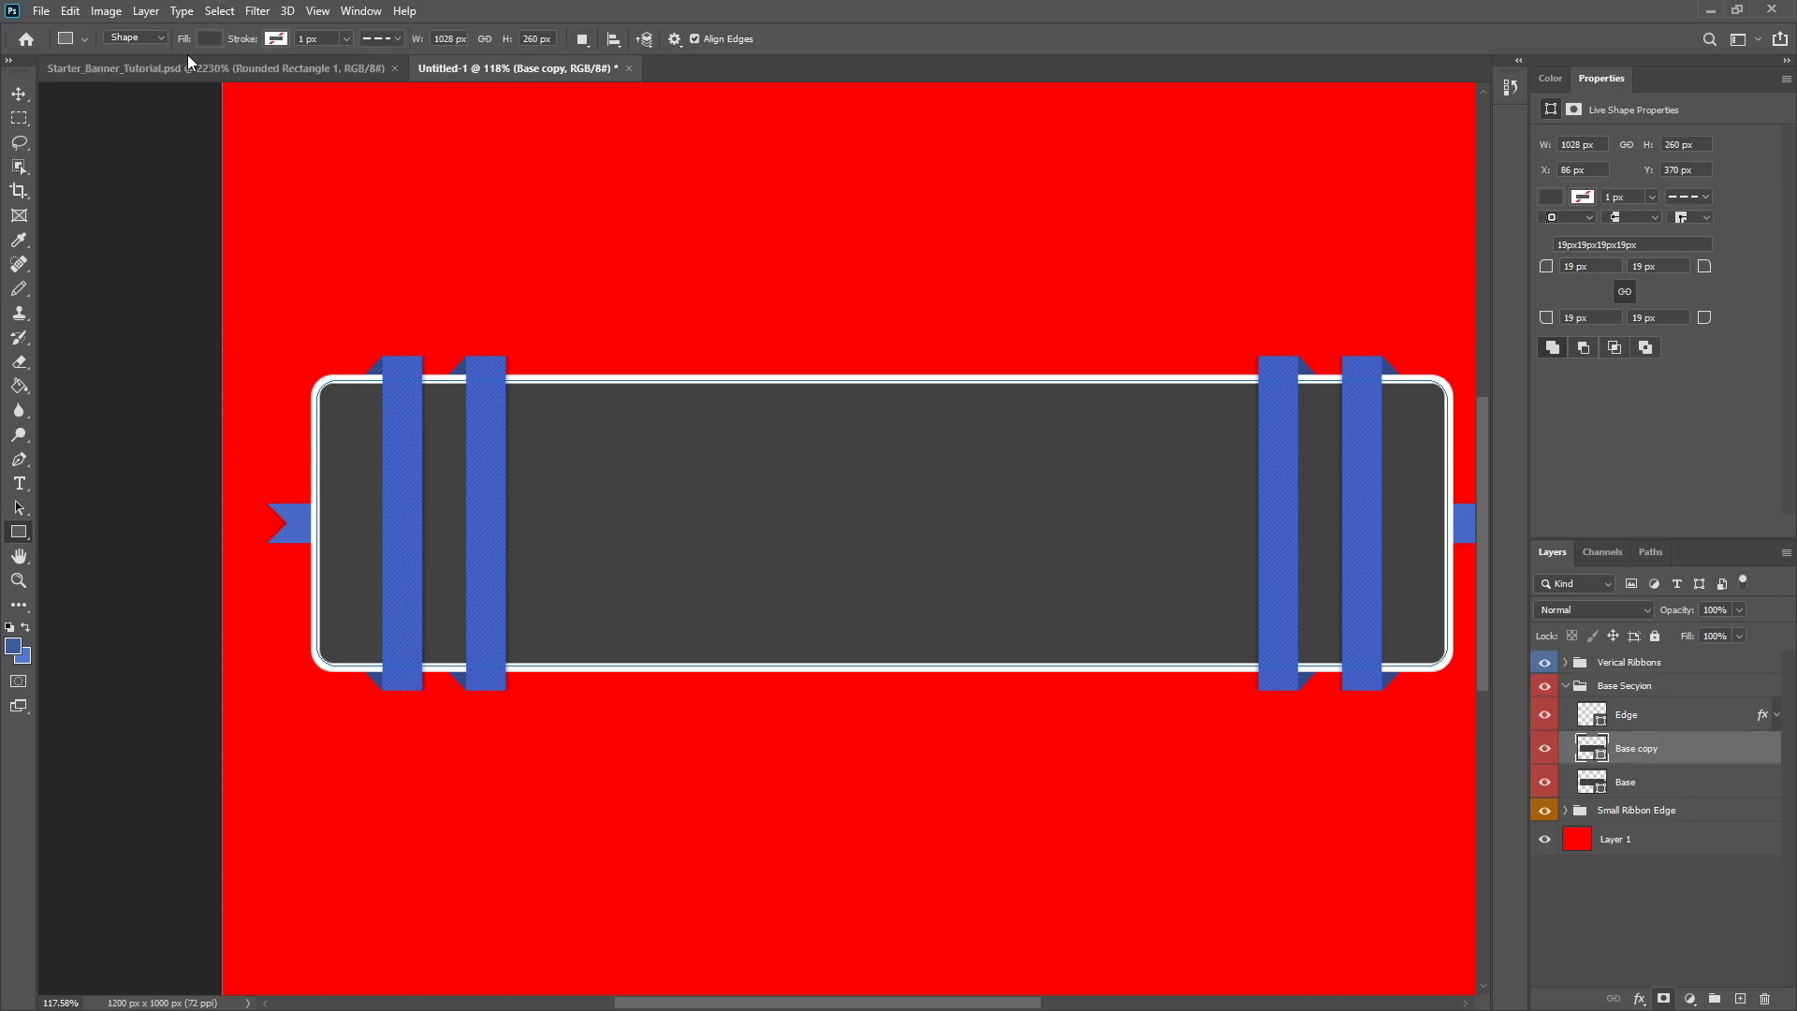
click(213, 41)
click(90, 82)
click(273, 41)
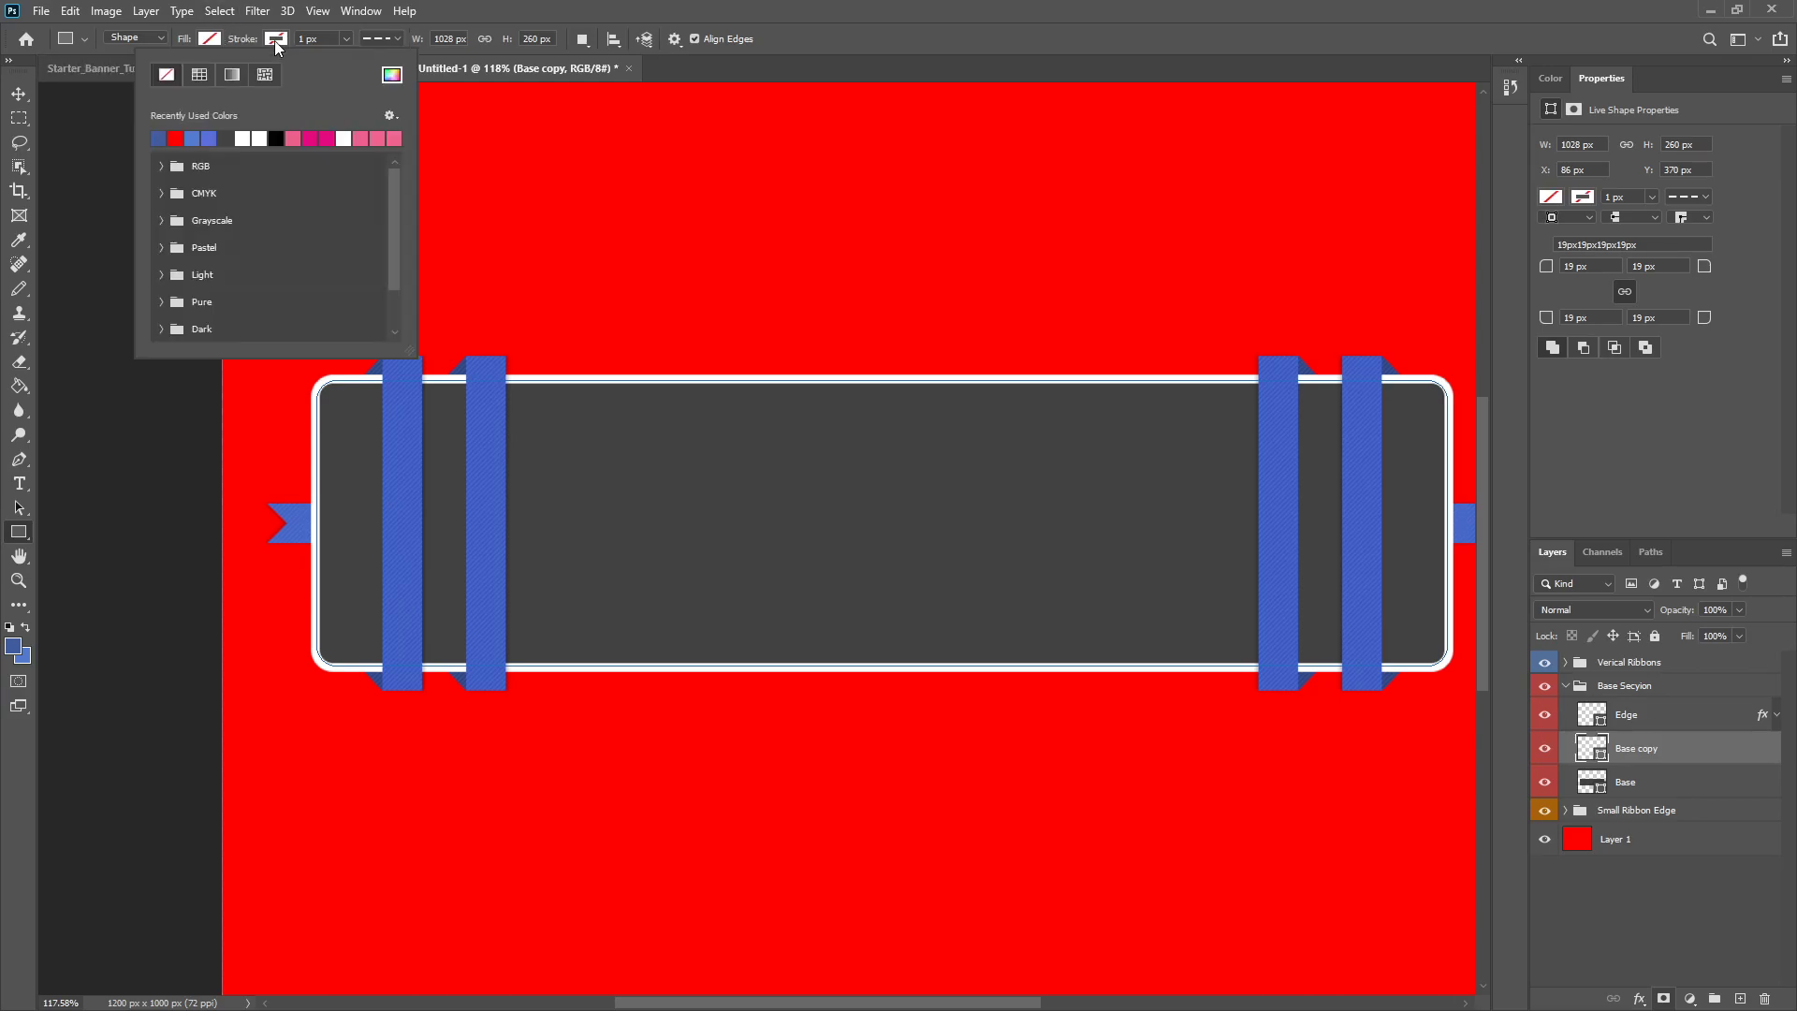
click(259, 141)
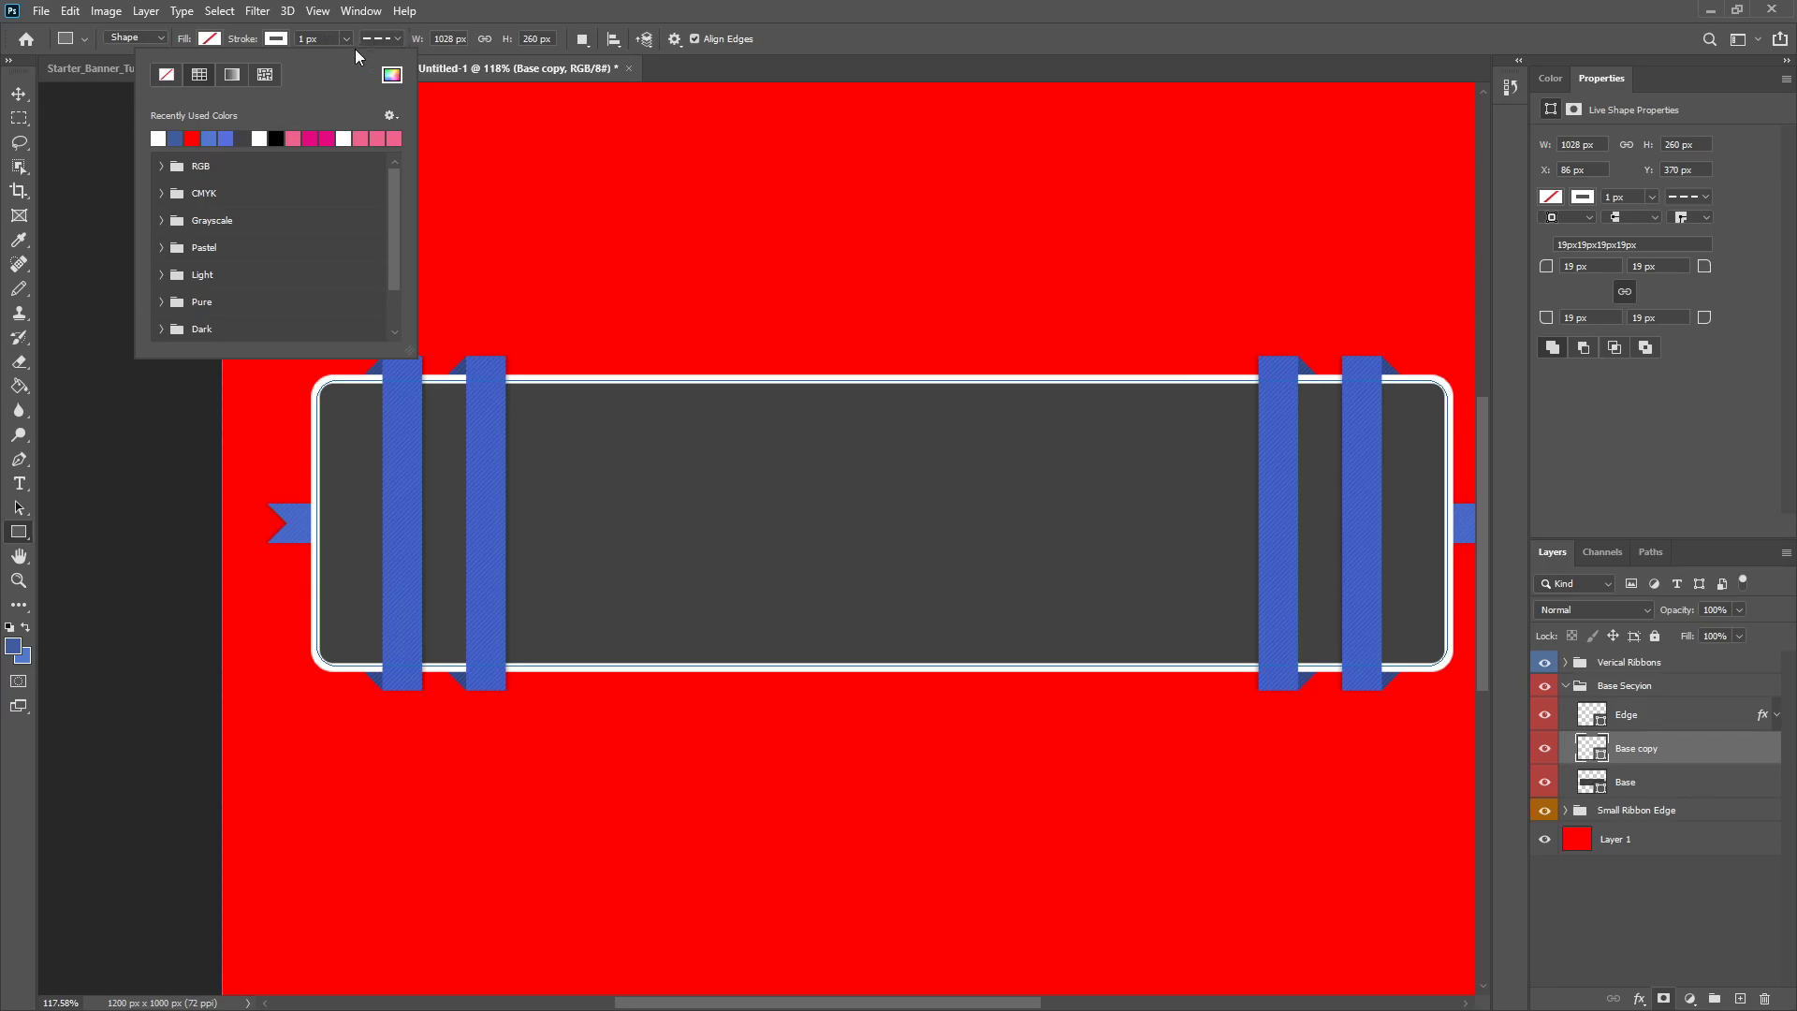
- Shrink the Base copy outline inward on all four sides to about 1002 x 238 px, inside the banner's white edge
click(19, 93)
key(ctrl+t)
drag(321, 525, 328, 523)
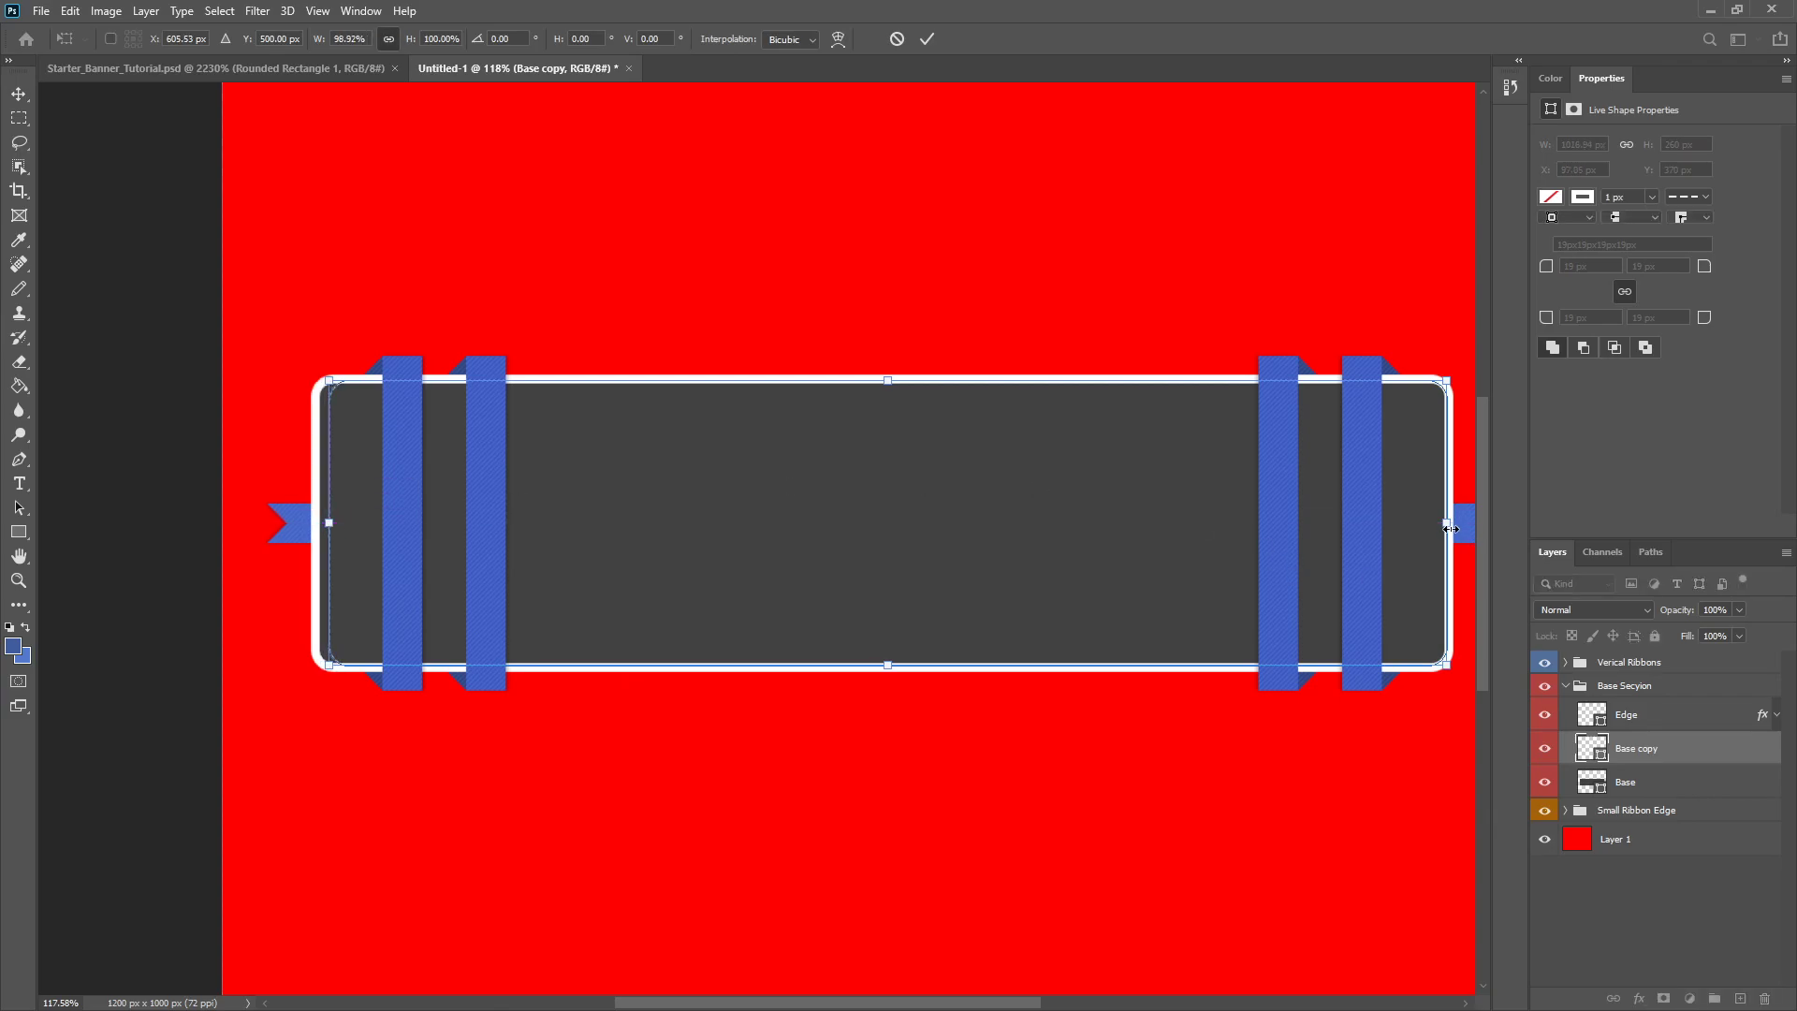
drag(1442, 528, 1434, 528)
drag(879, 380, 883, 393)
drag(882, 661, 883, 640)
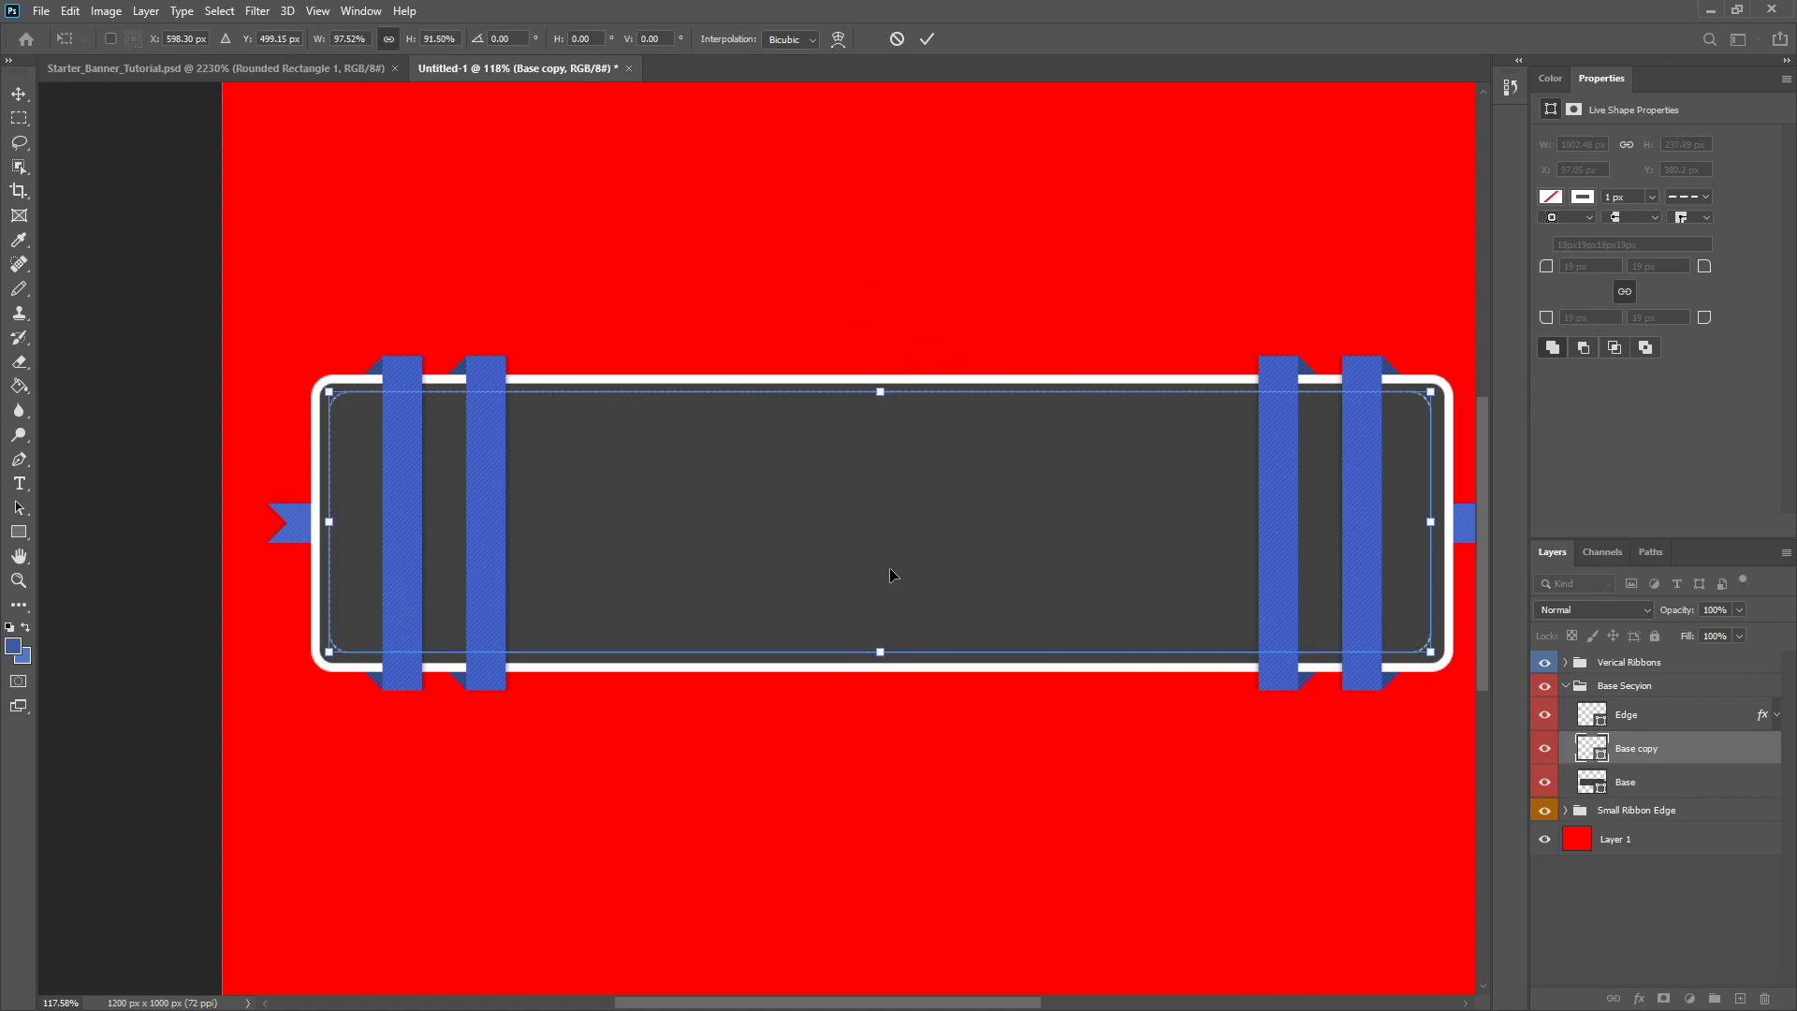
drag(886, 393, 885, 394)
click(926, 41)
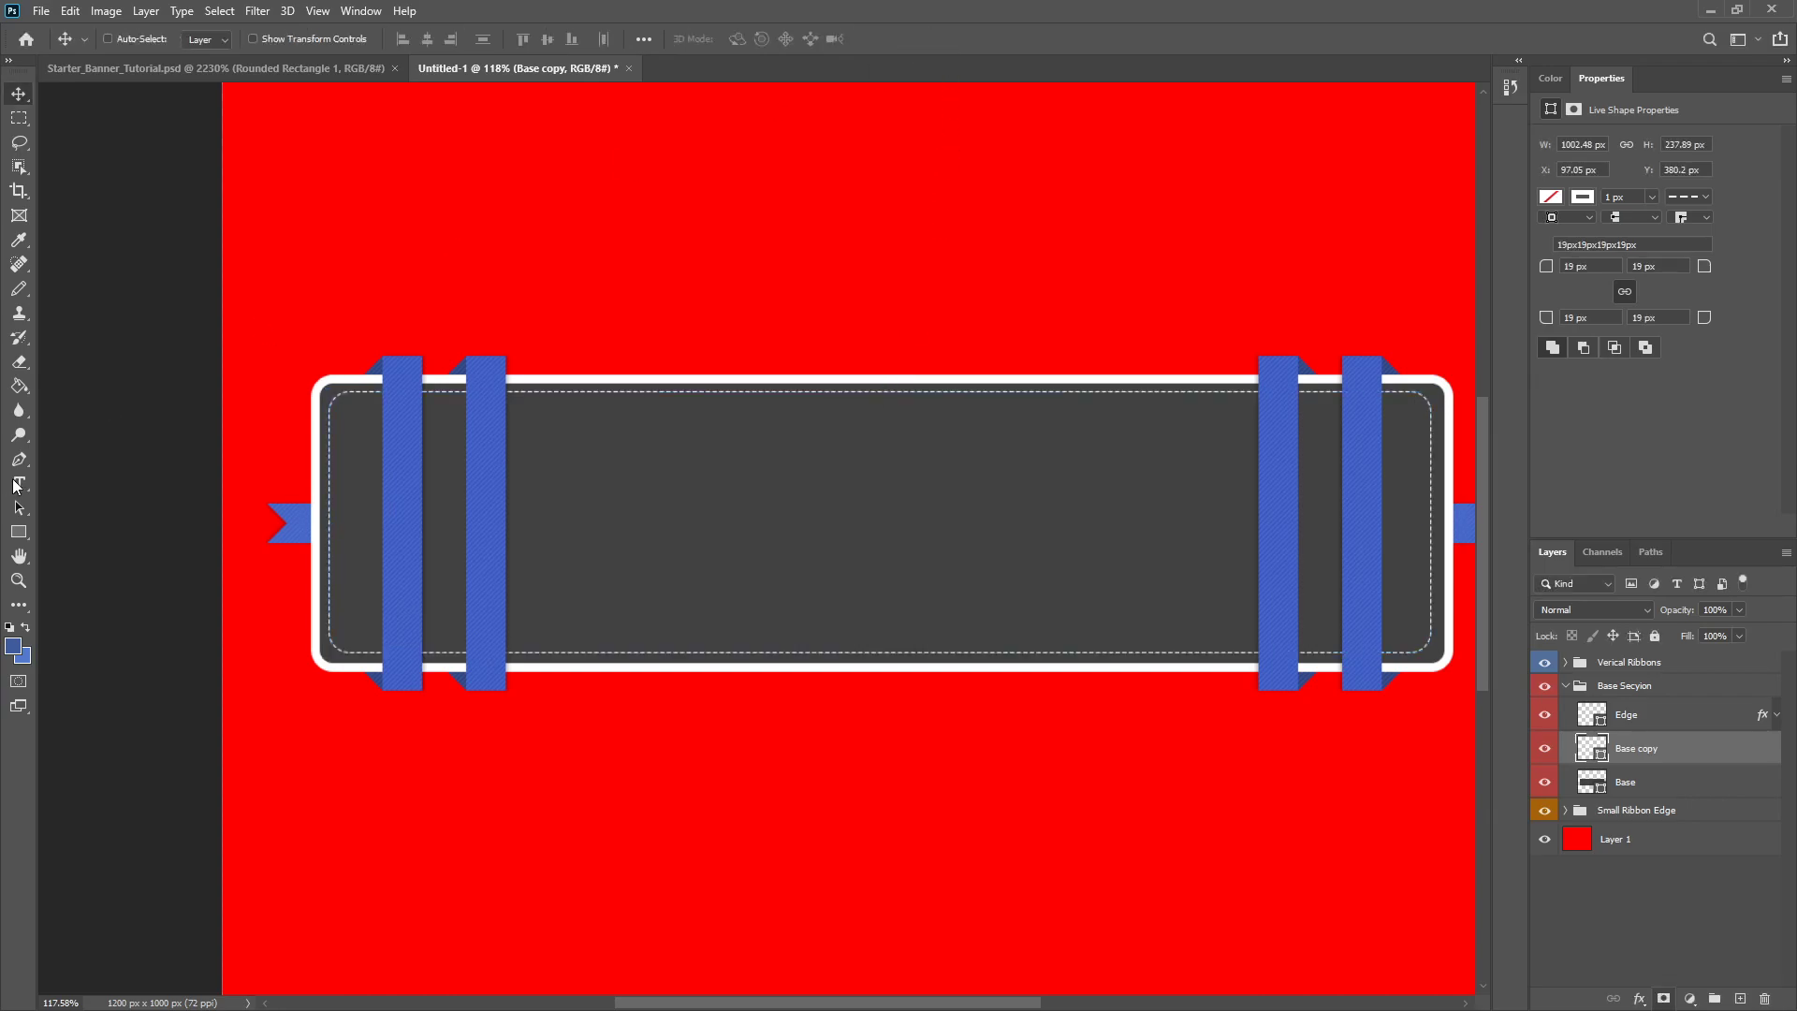
- Set the stroke width of the dashed Base copy outline to 3 px
click(17, 532)
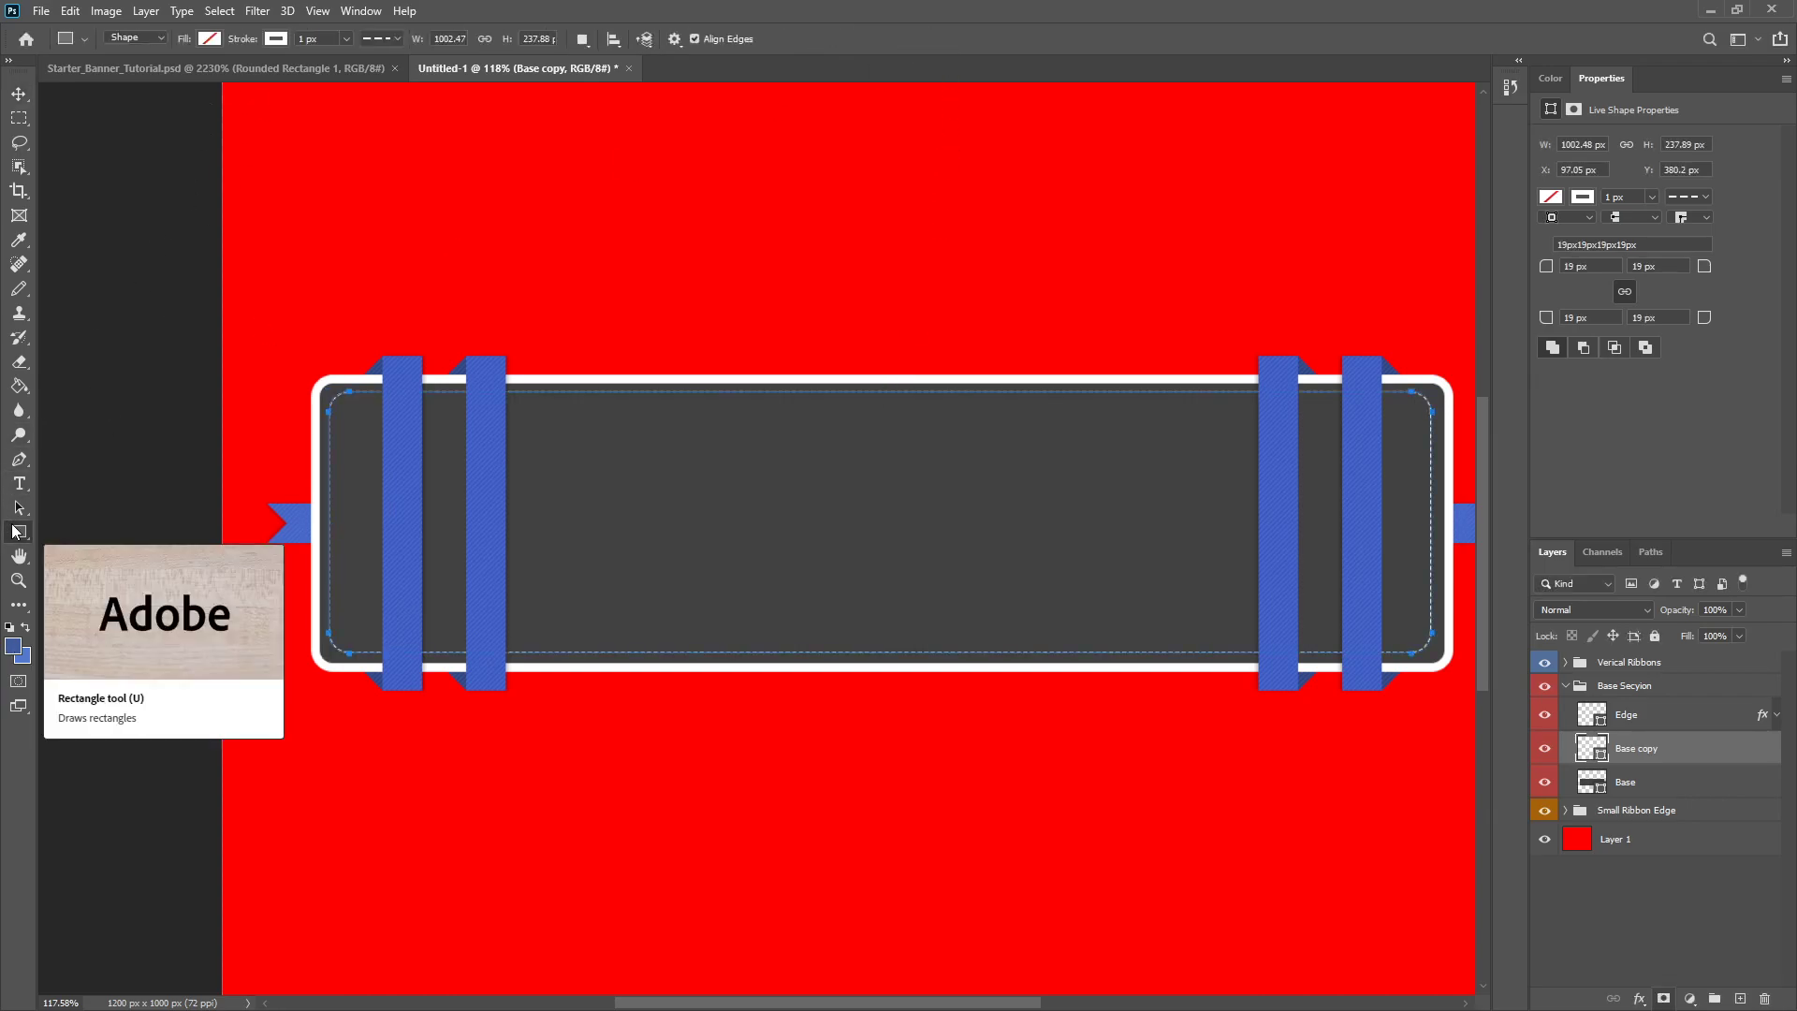
drag(304, 43, 306, 44)
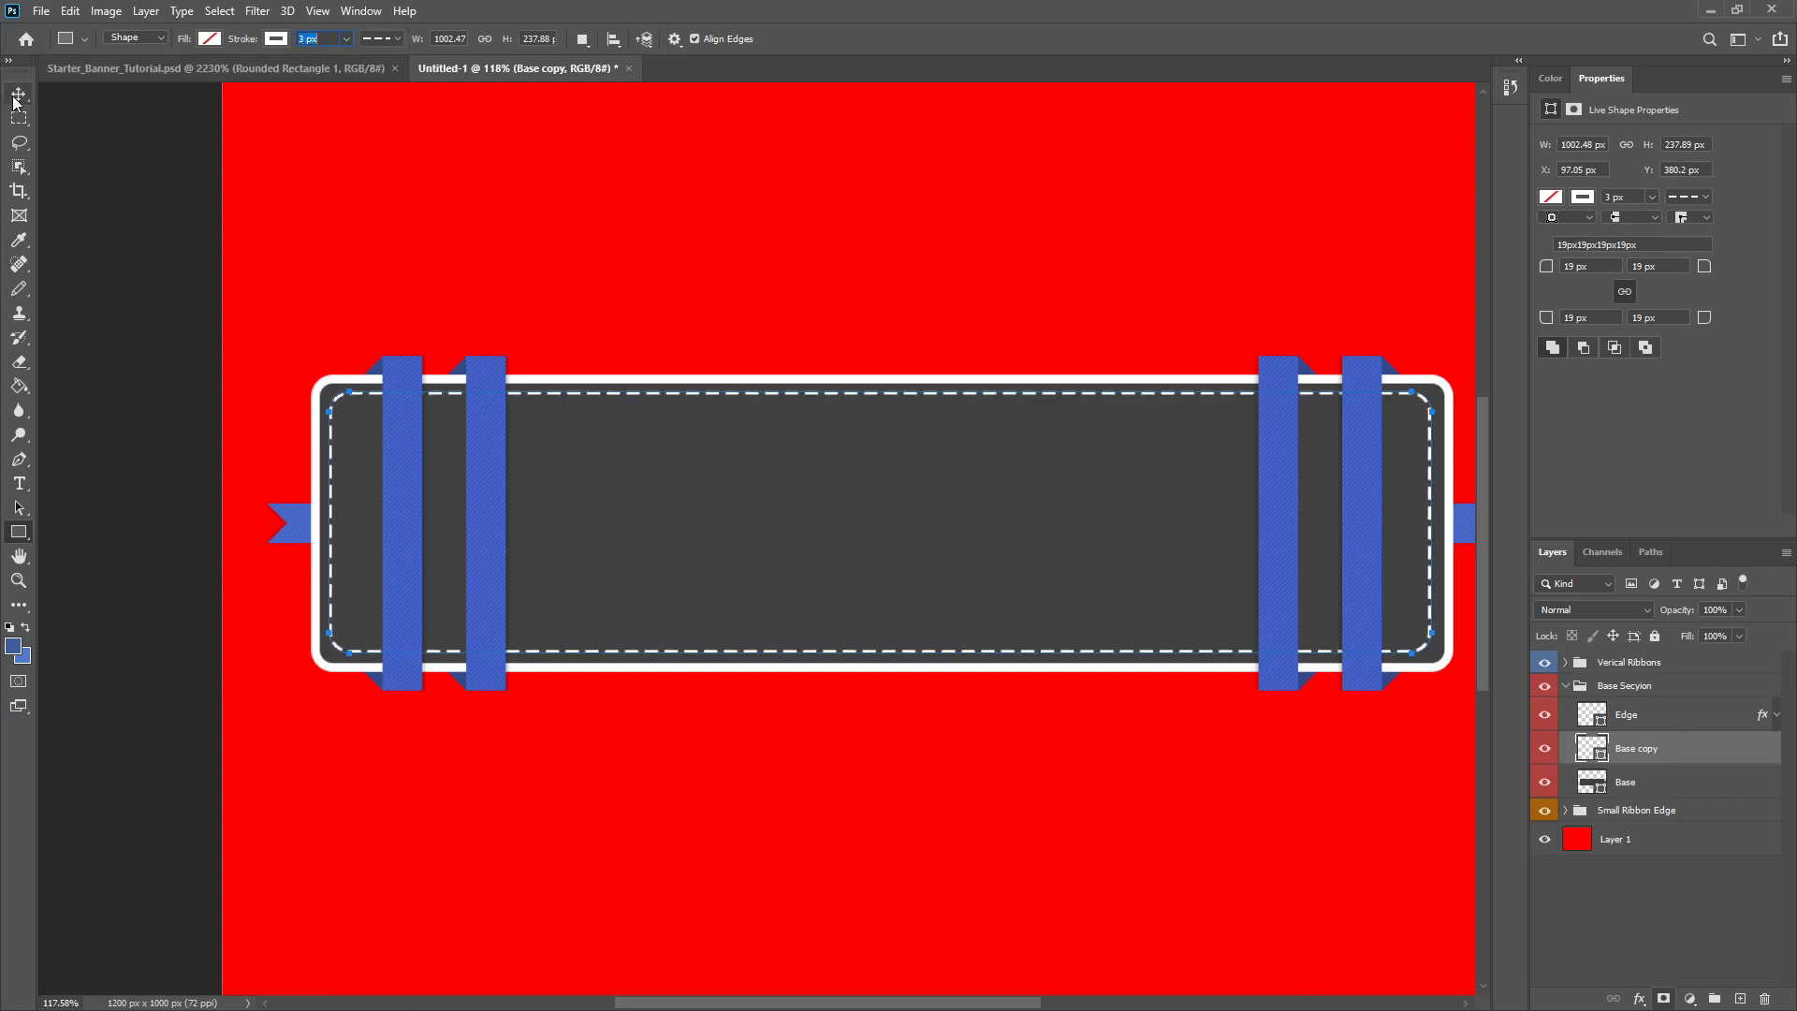
click(17, 98)
scroll(474, 433, down, 2)
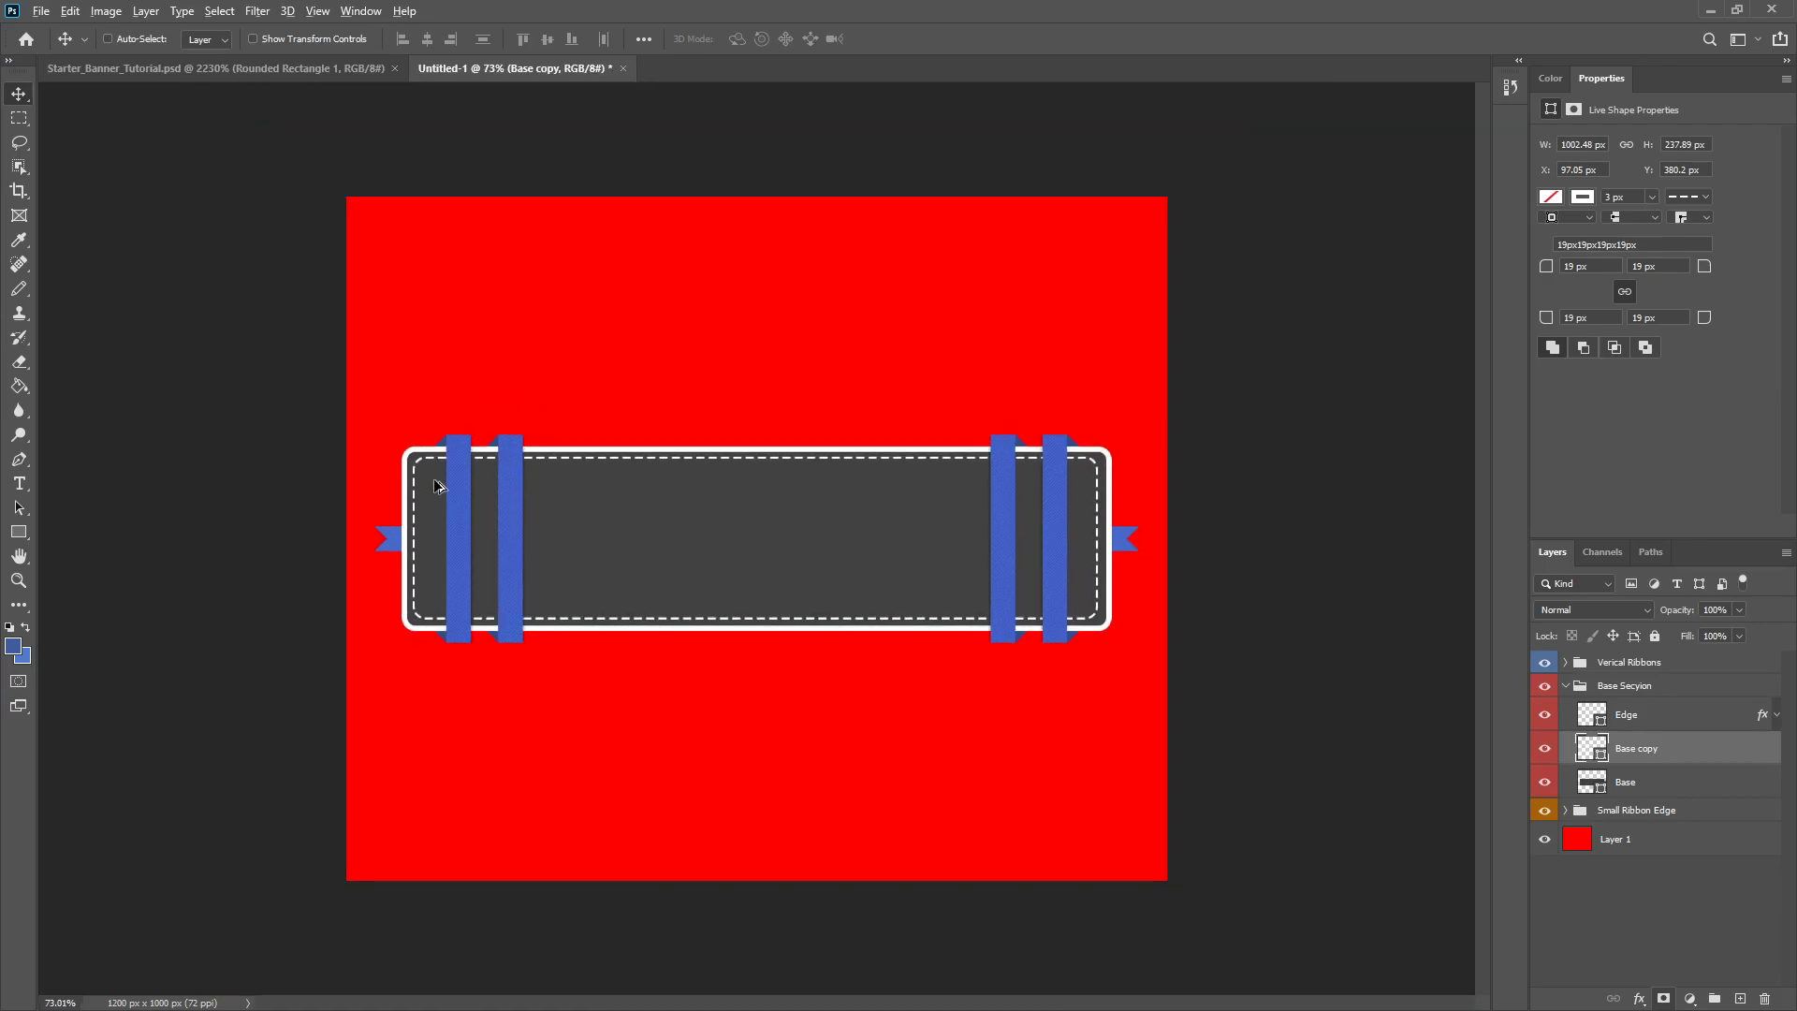
scroll(1092, 585, up, 2)
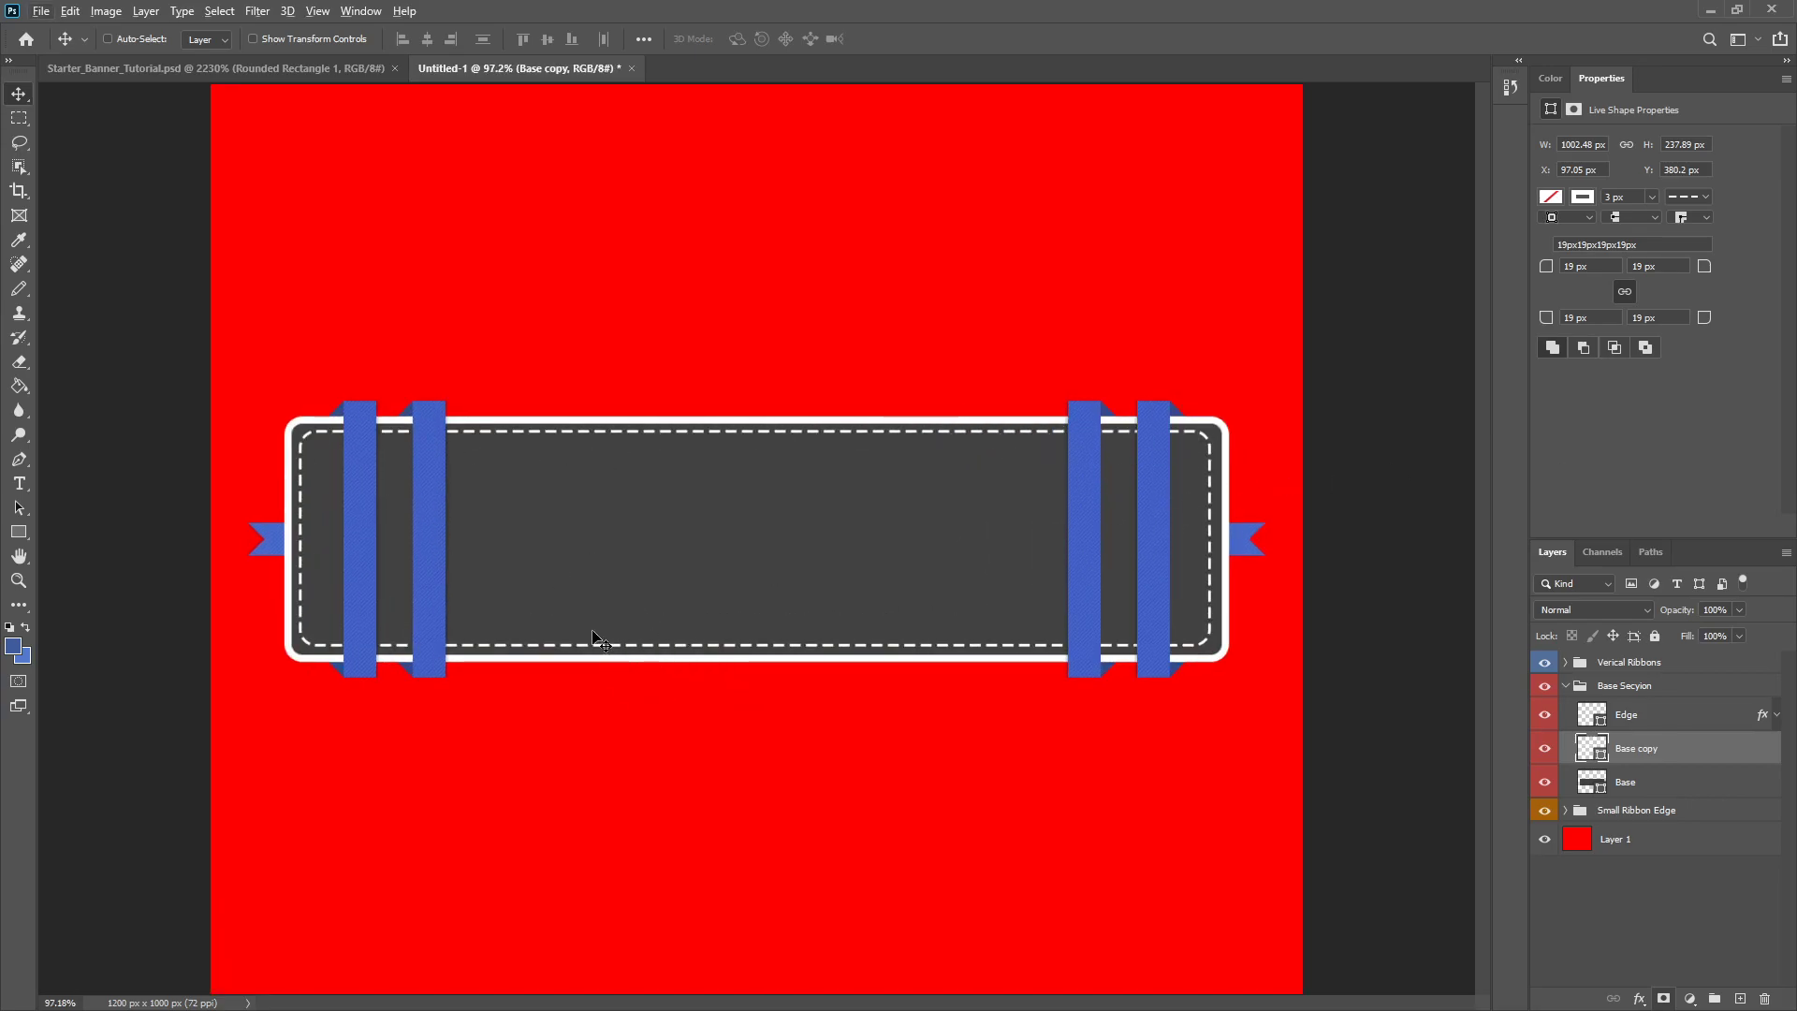
scroll(636, 655, down, 4)
scroll(644, 653, up, 5)
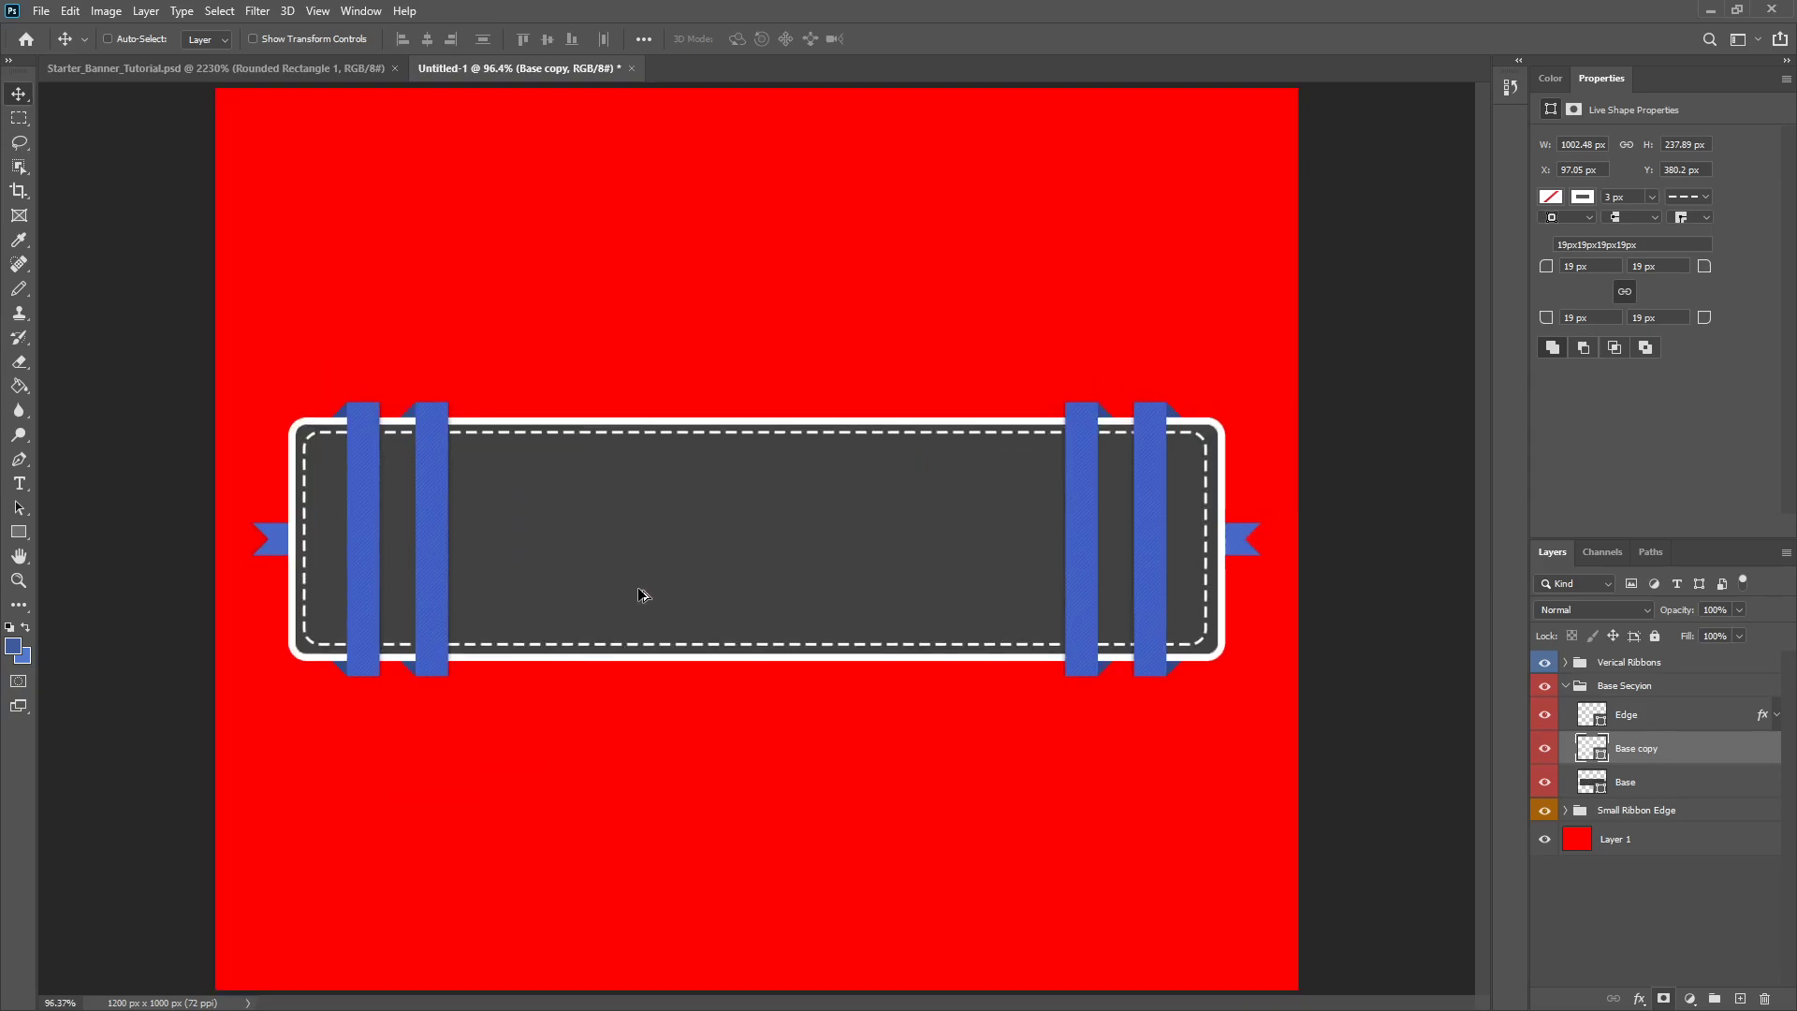
scroll(673, 553, down, 4)
scroll(656, 539, up, 2)
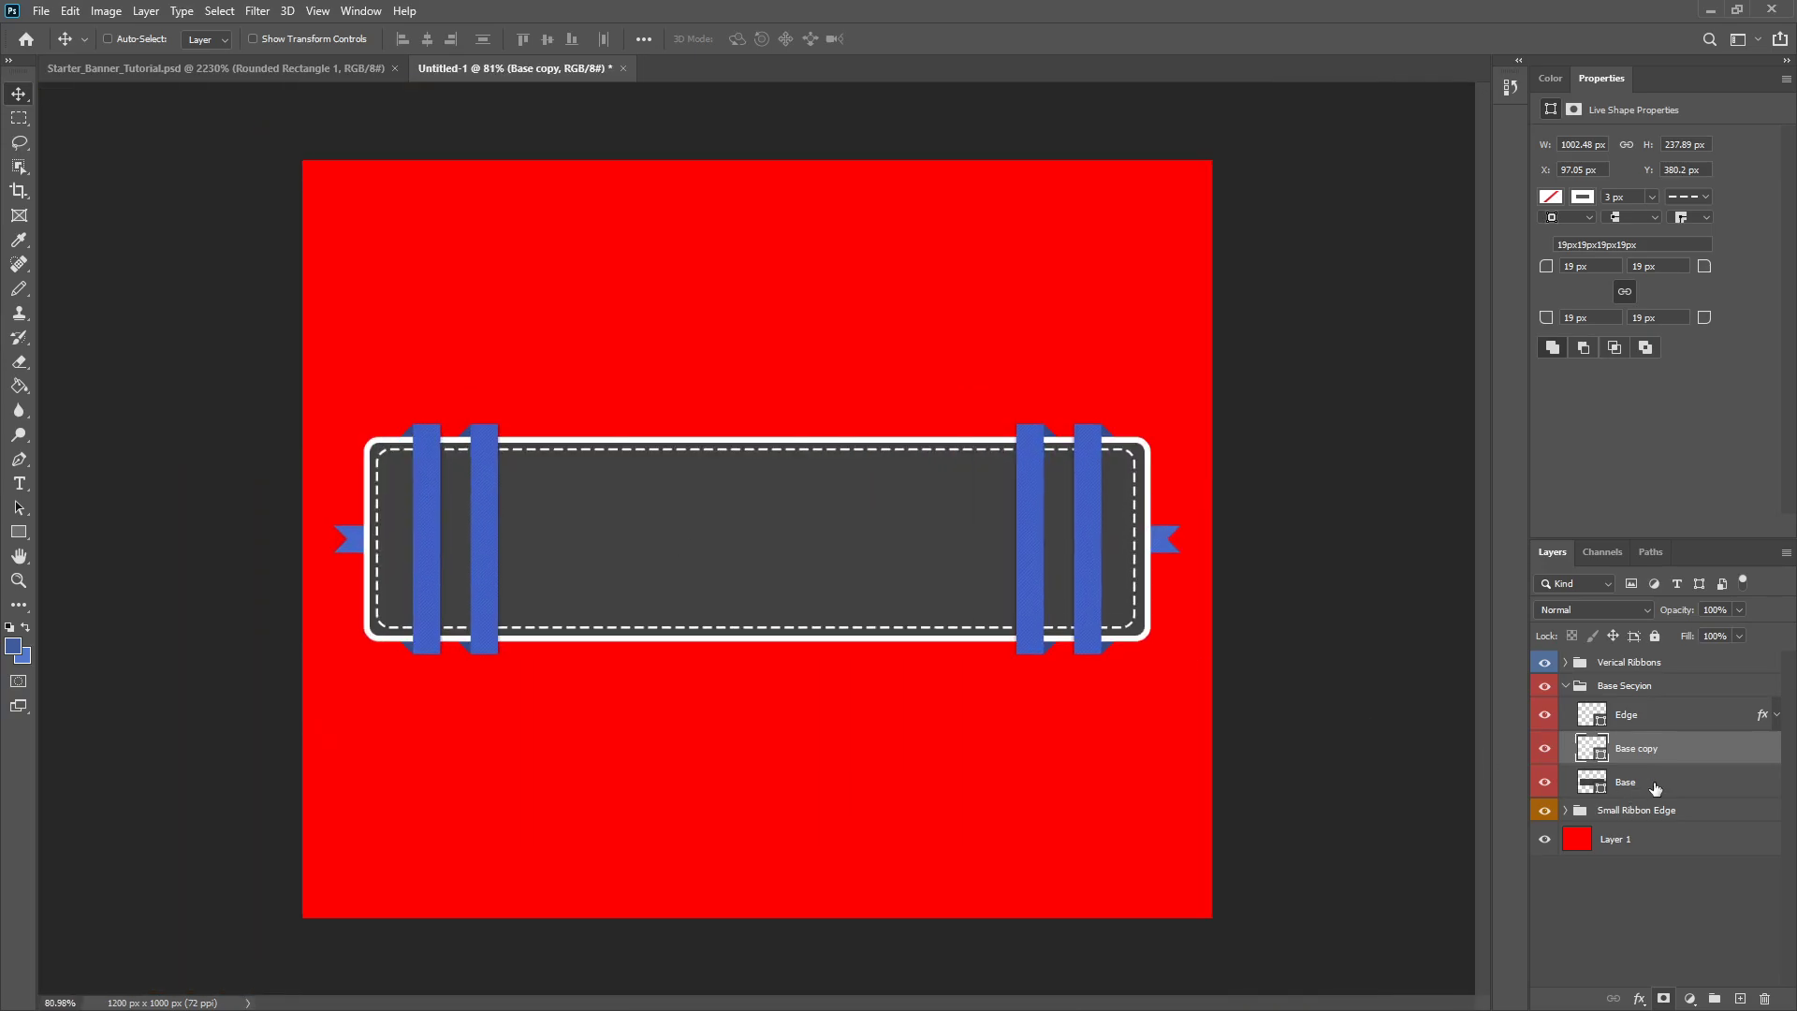
- Add a diagonal-stripe Pattern Overlay to the Base layer with 7% opacity and 187% scale
right_click(1651, 784)
click(1585, 14)
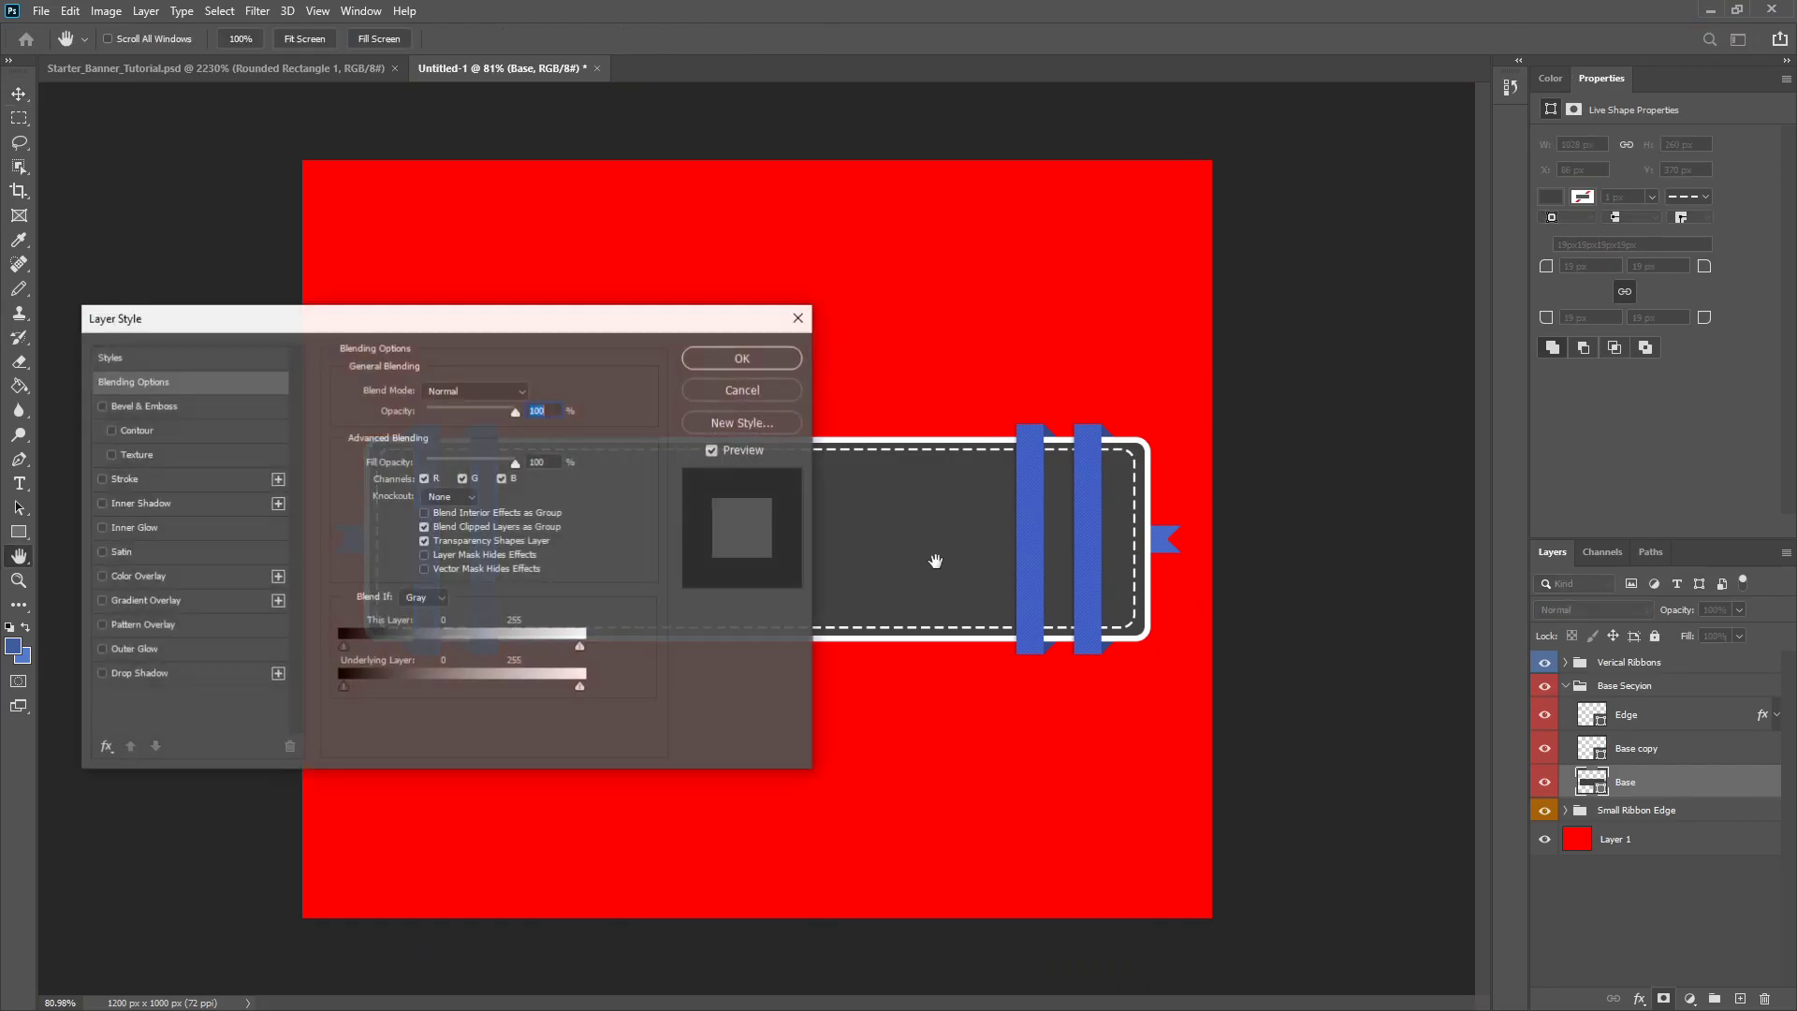
drag(364, 320, 1307, 300)
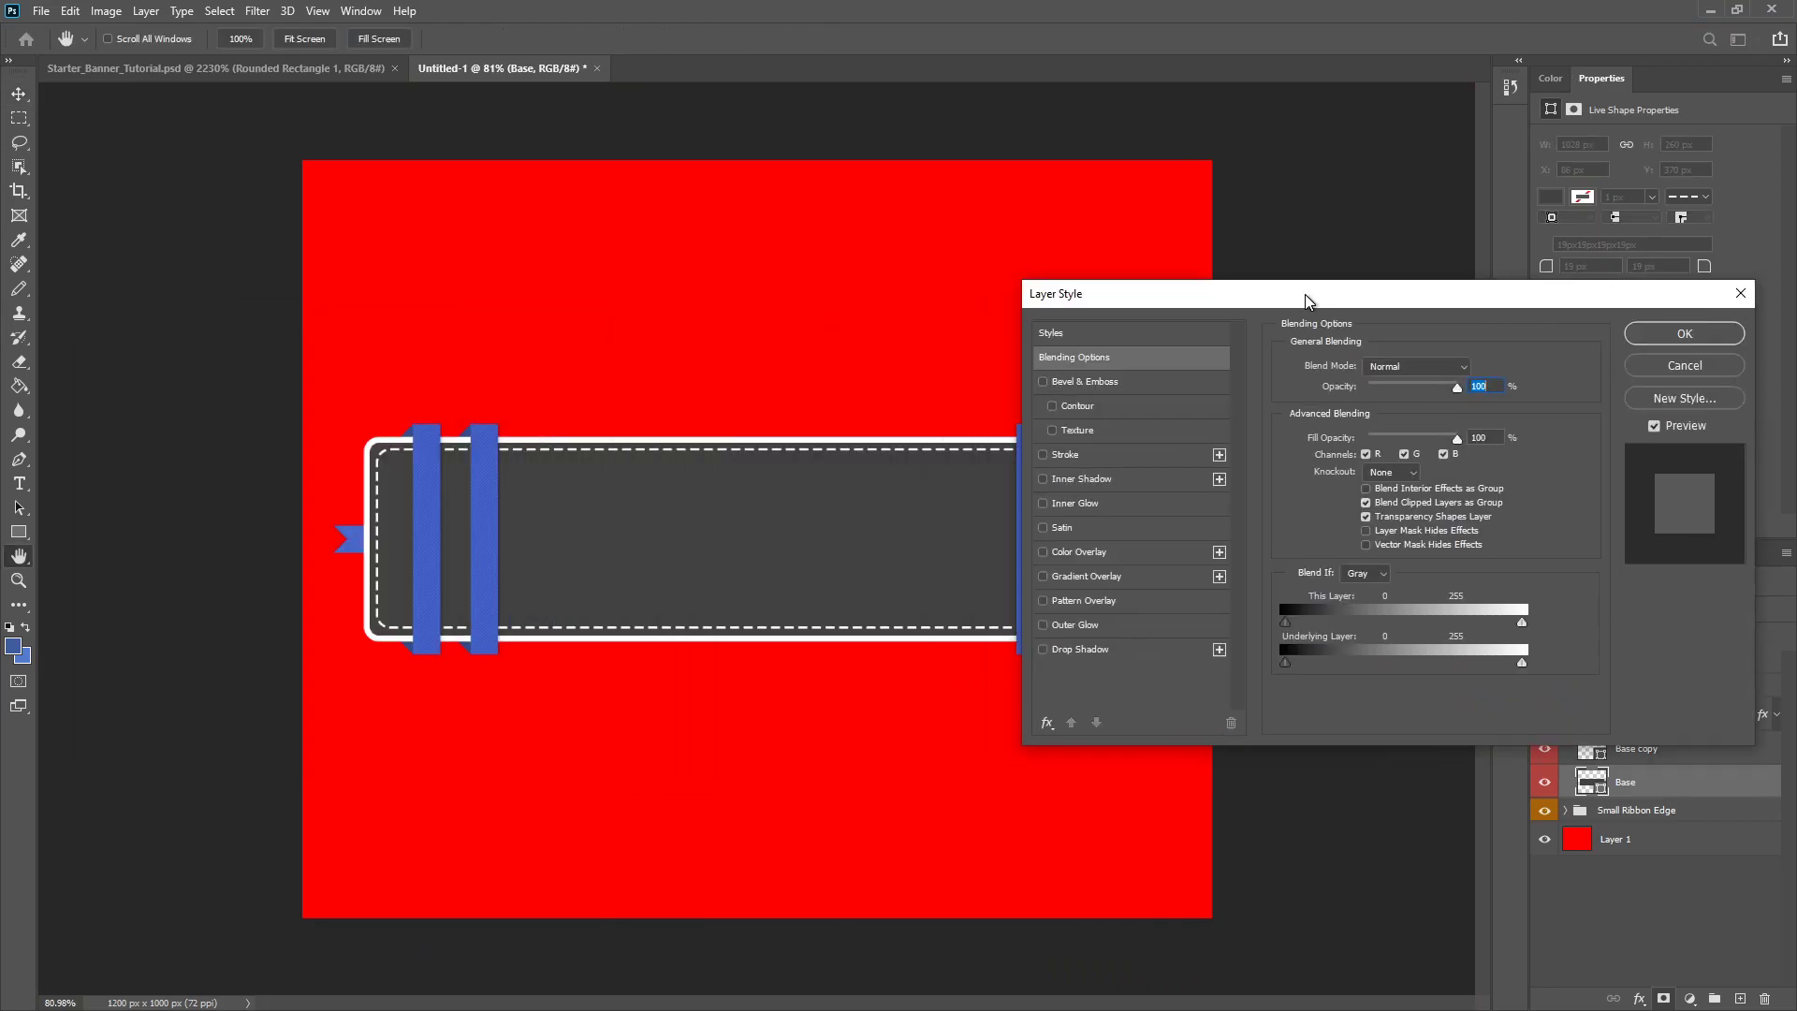
click(1069, 599)
drag(1387, 470, 1406, 475)
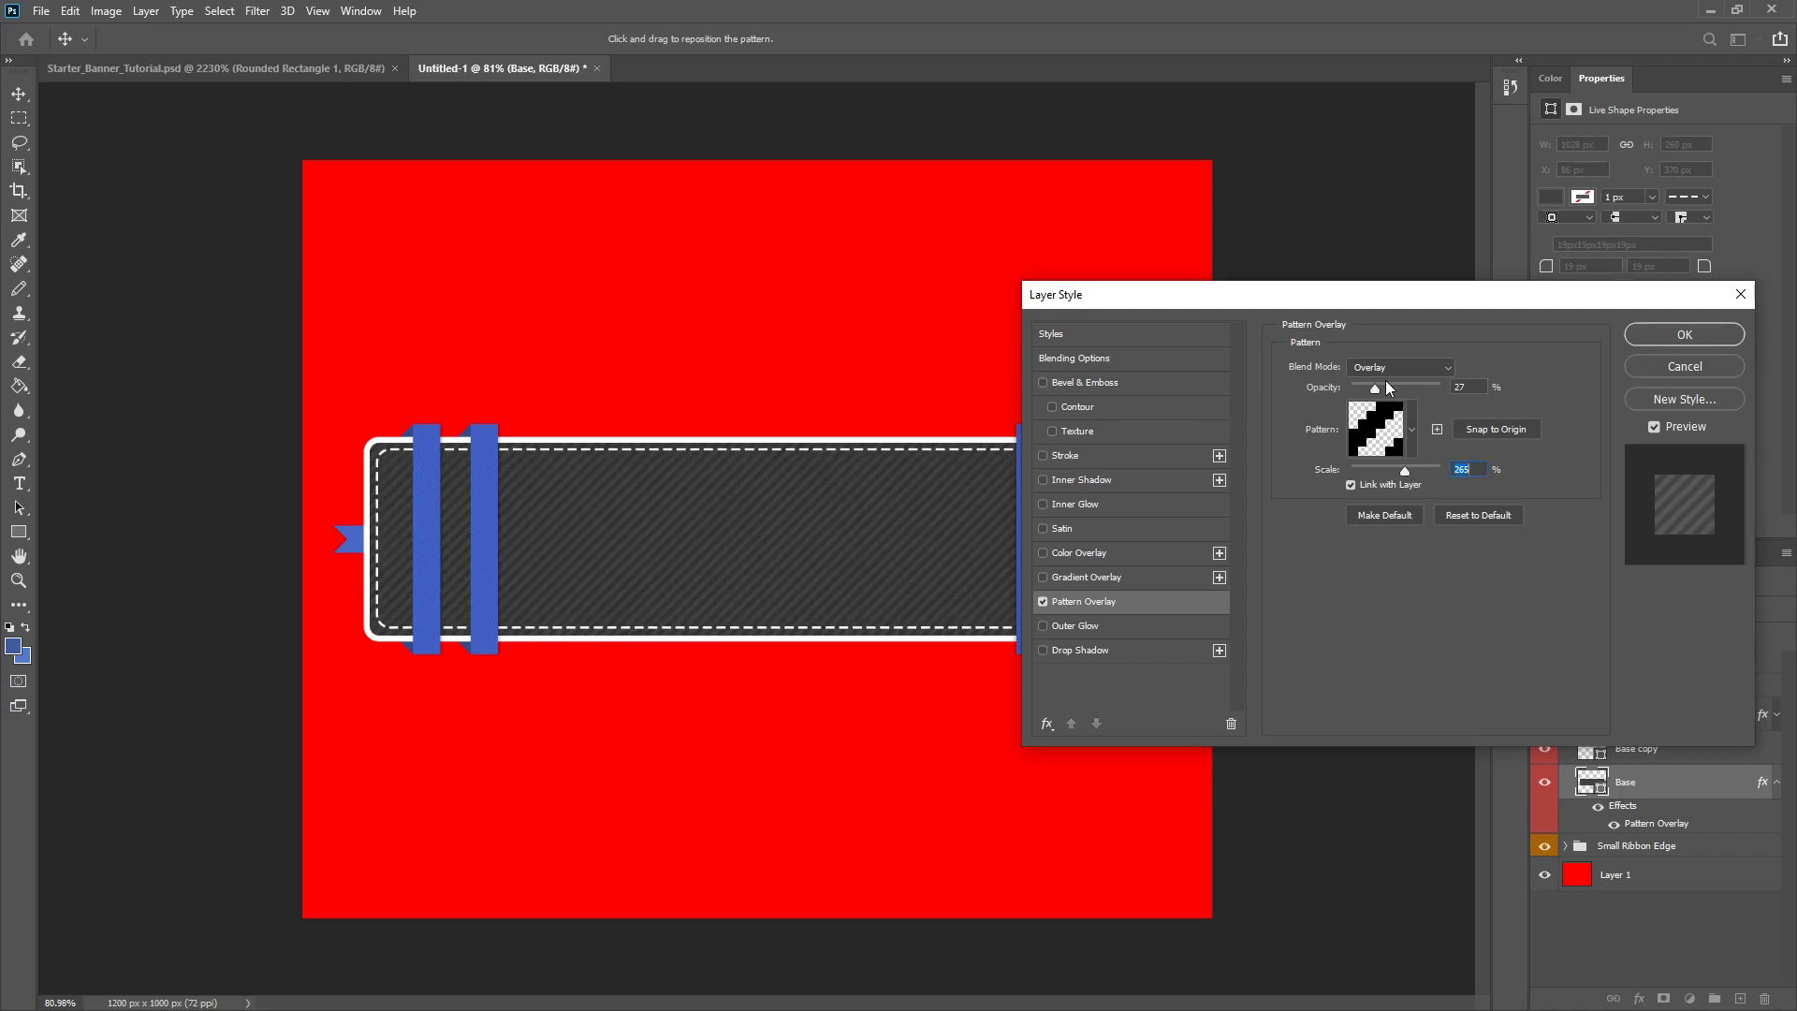
drag(1359, 391, 1350, 392)
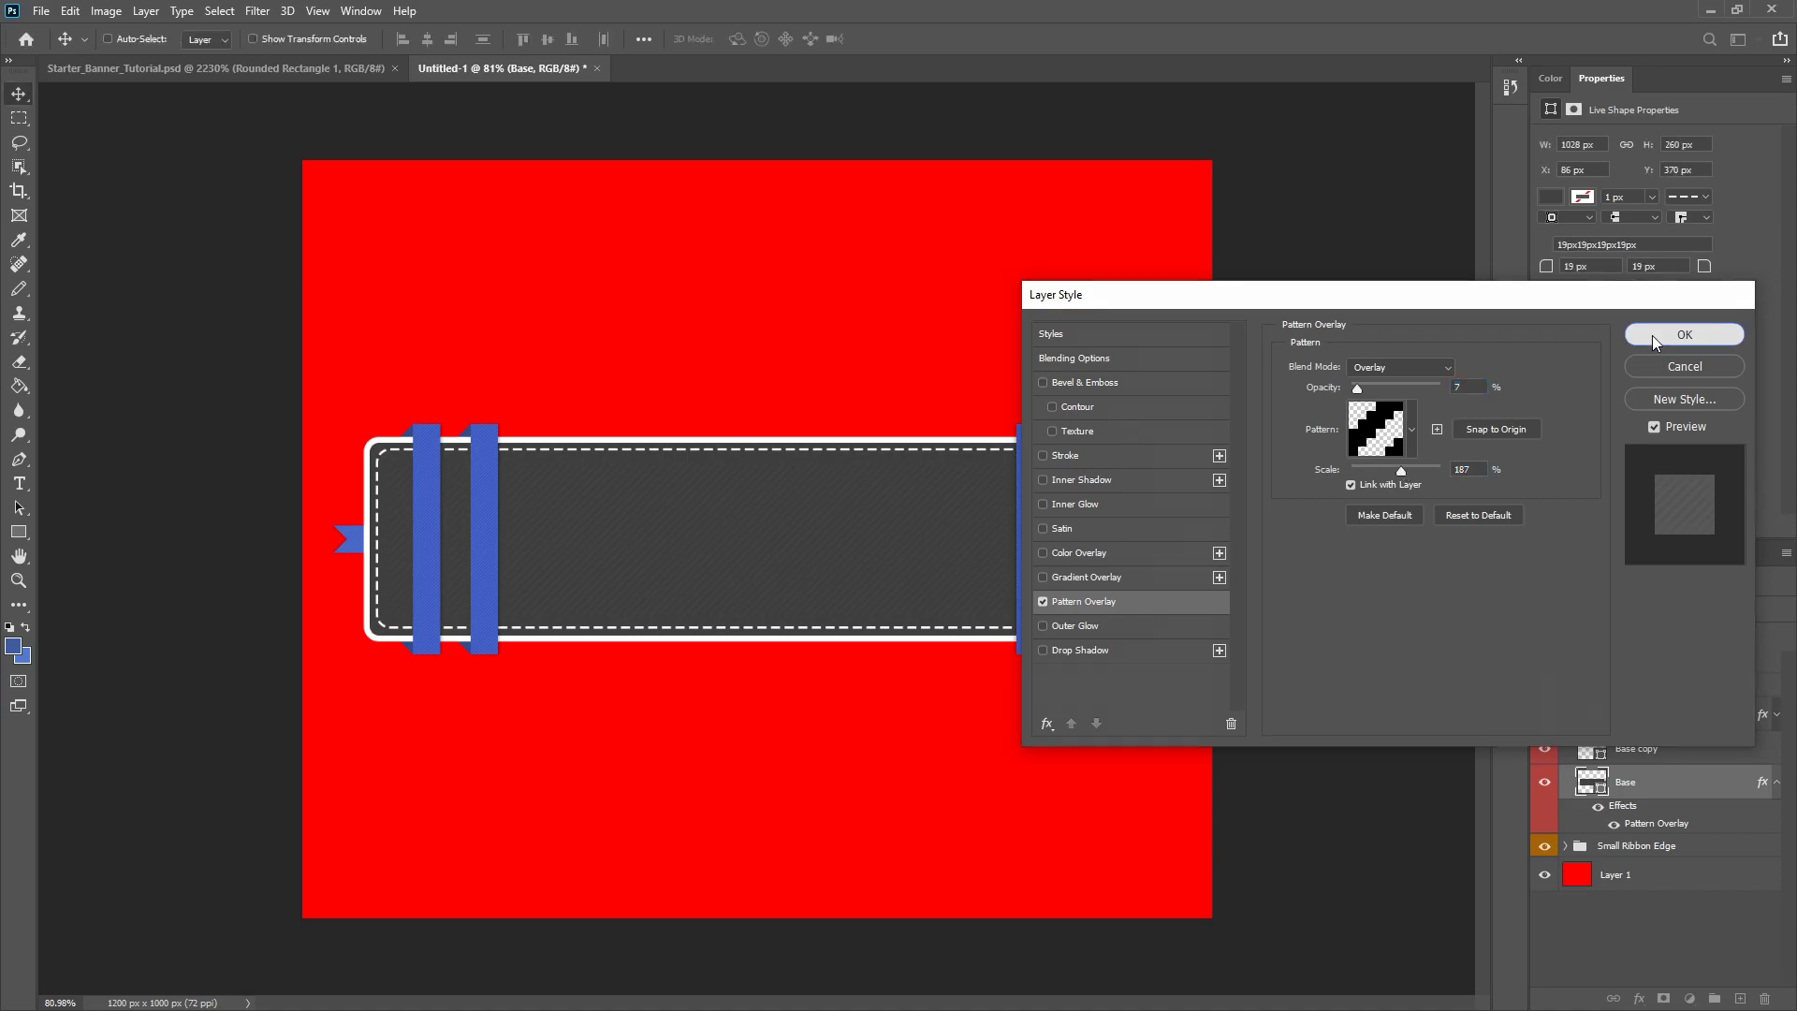
click(1675, 334)
- Examine the banner's striped fill, dashed outline and ribbons both up close and as a whole
scroll(738, 698, down, 2)
scroll(718, 706, up, 1)
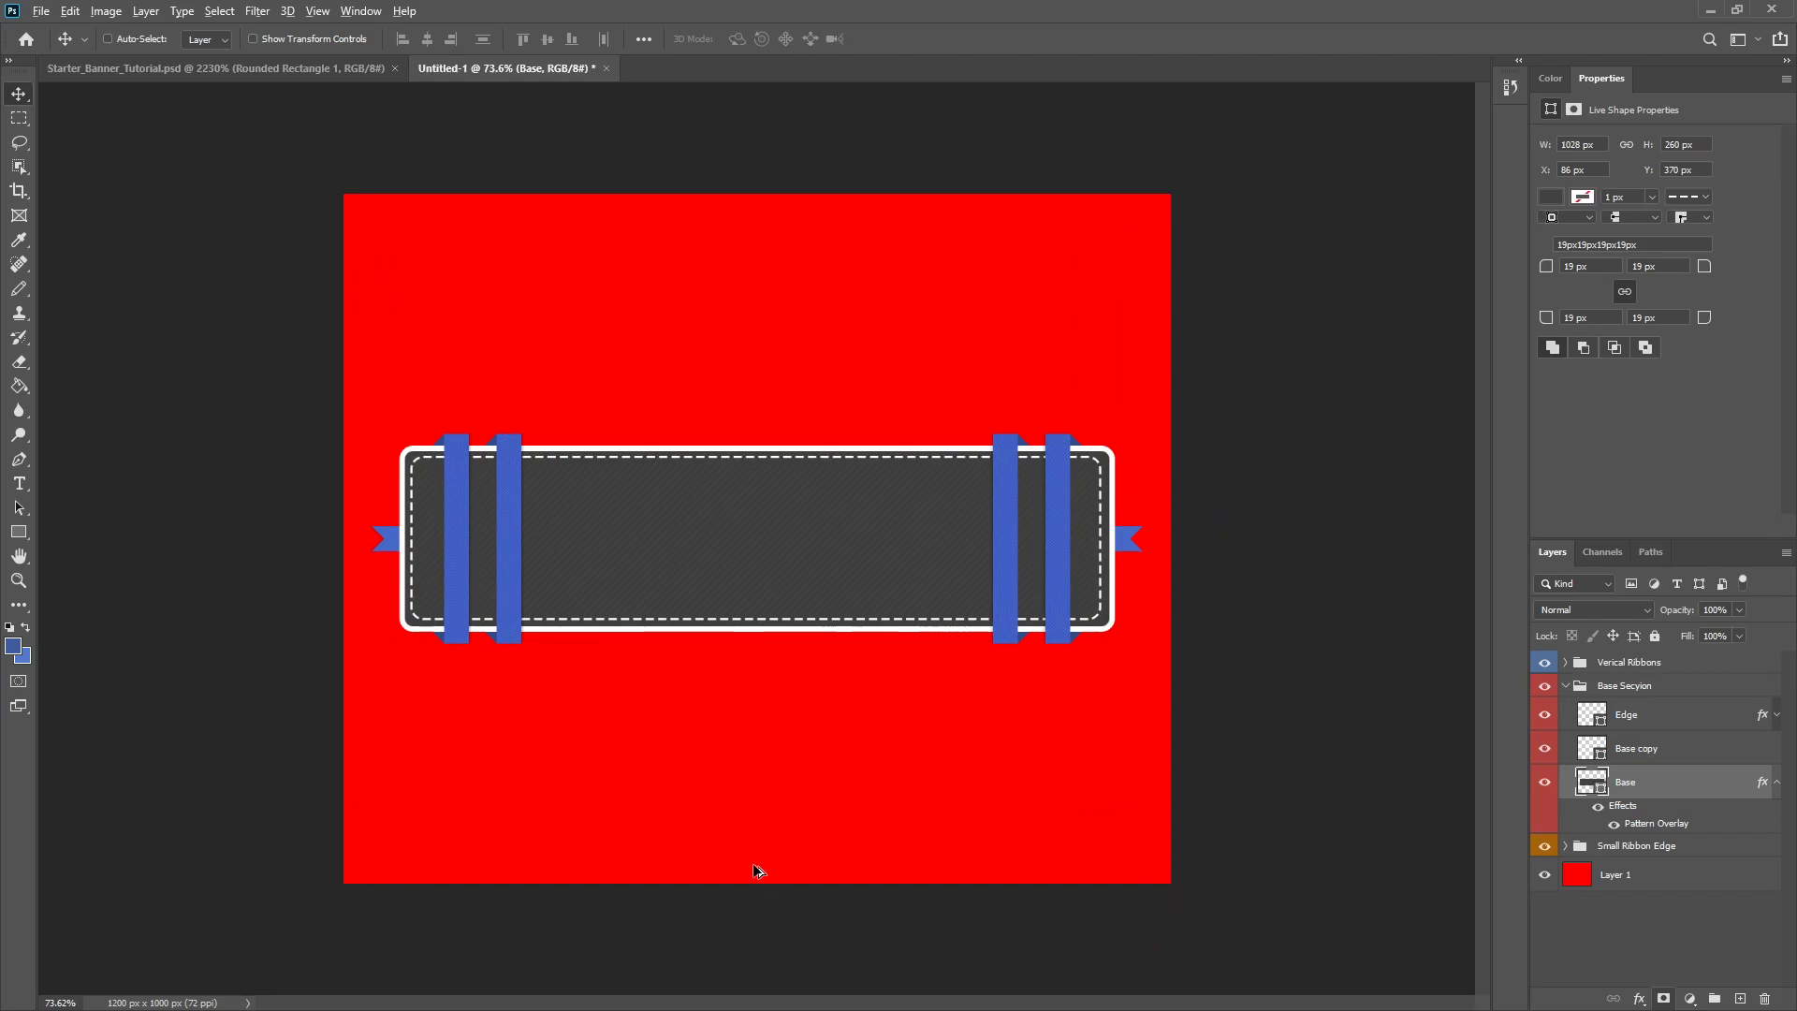
scroll(552, 550, up, 3)
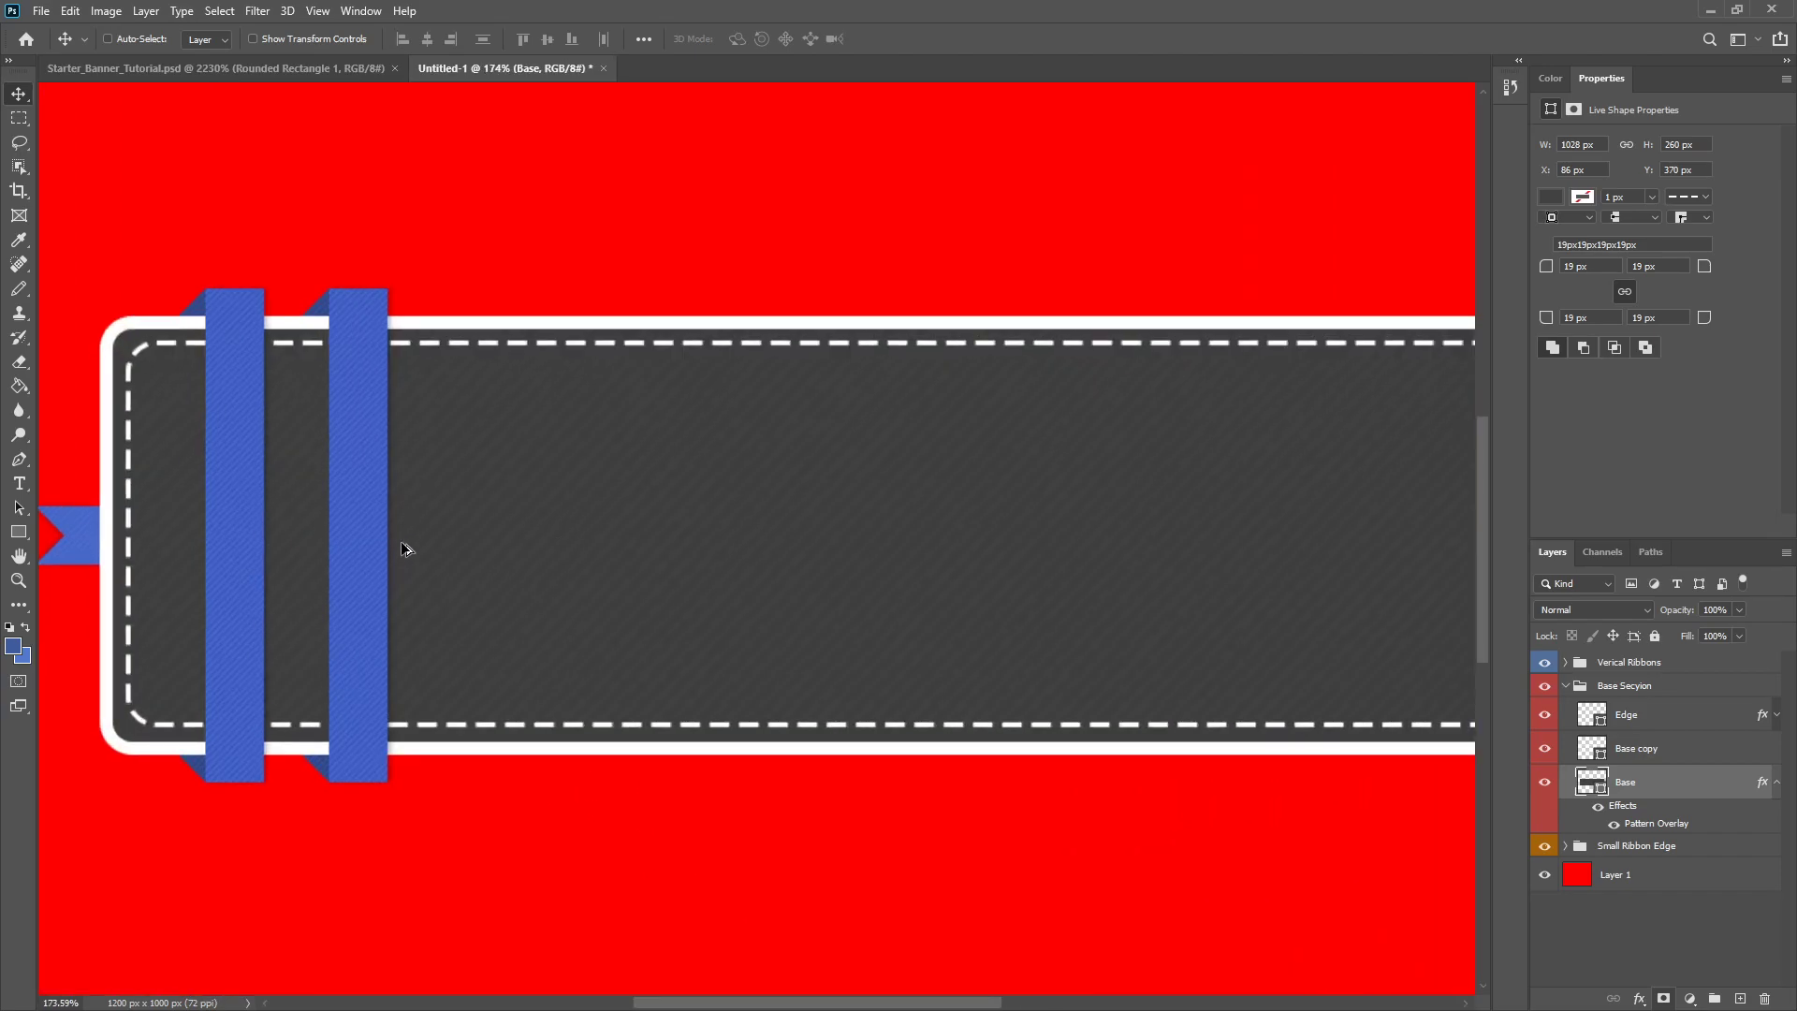
scroll(1142, 614, down, 2)
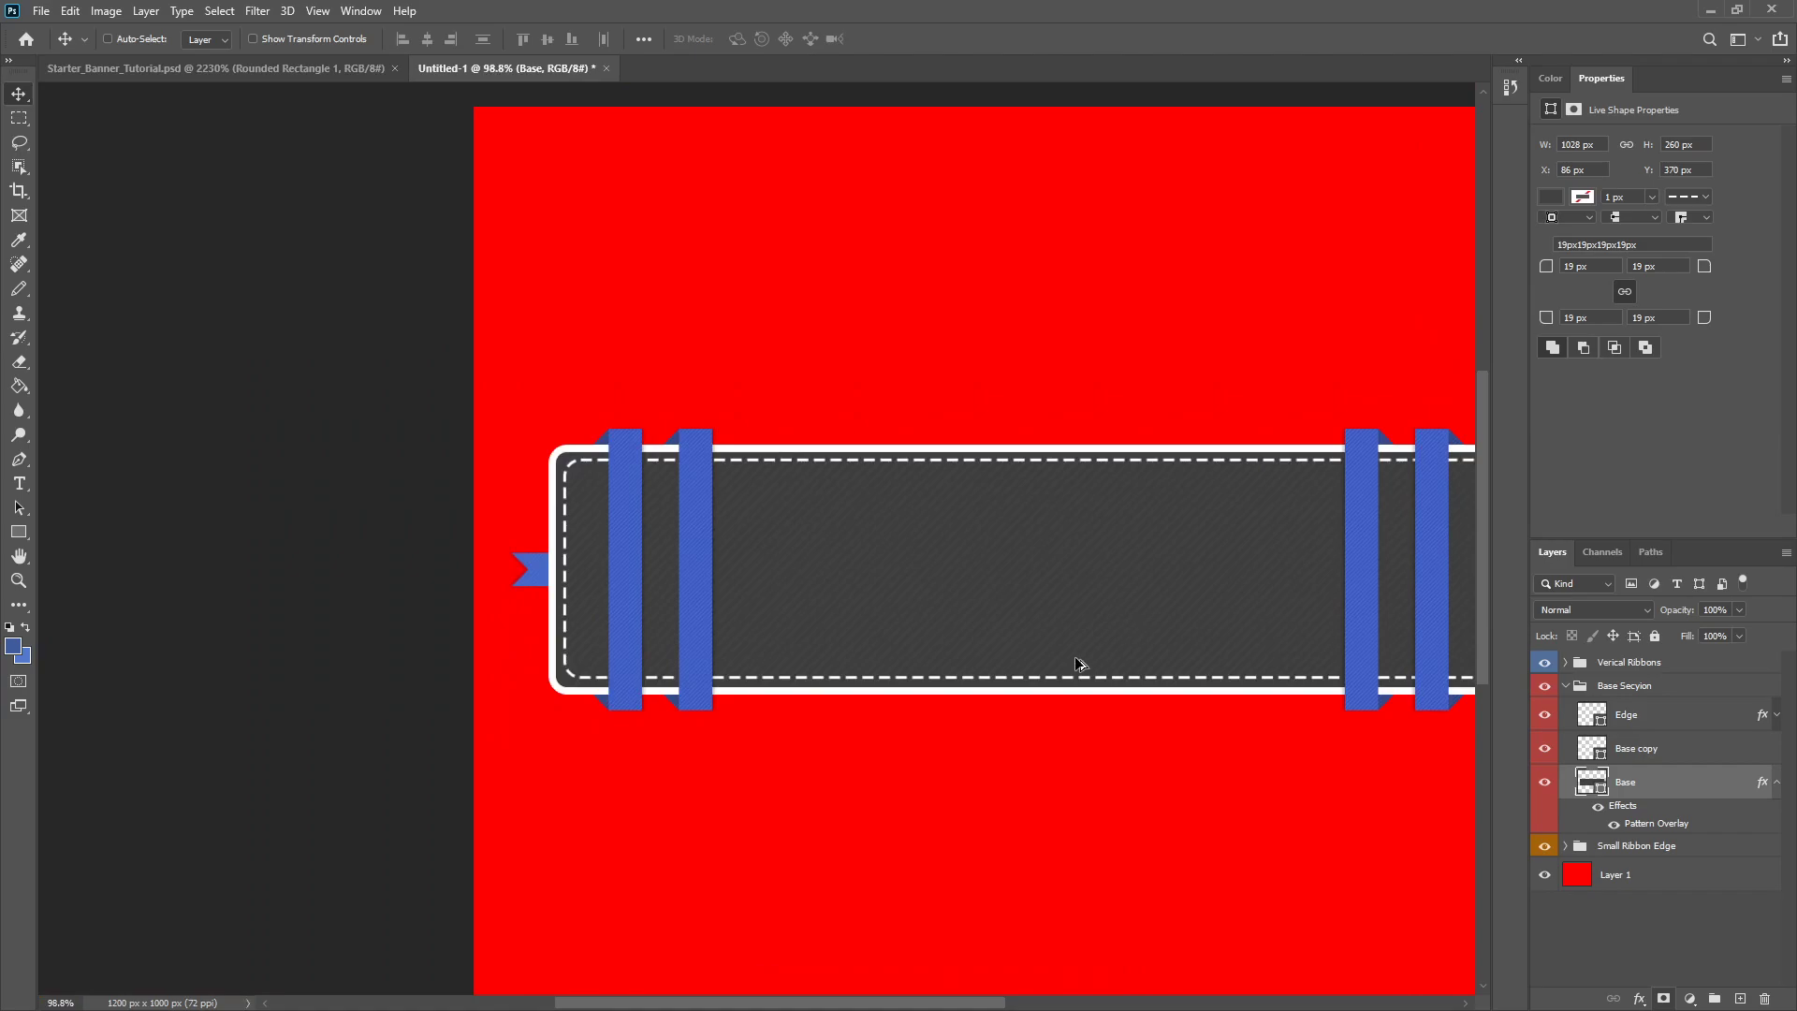
scroll(1078, 663, down, 2)
scroll(675, 531, up, 4)
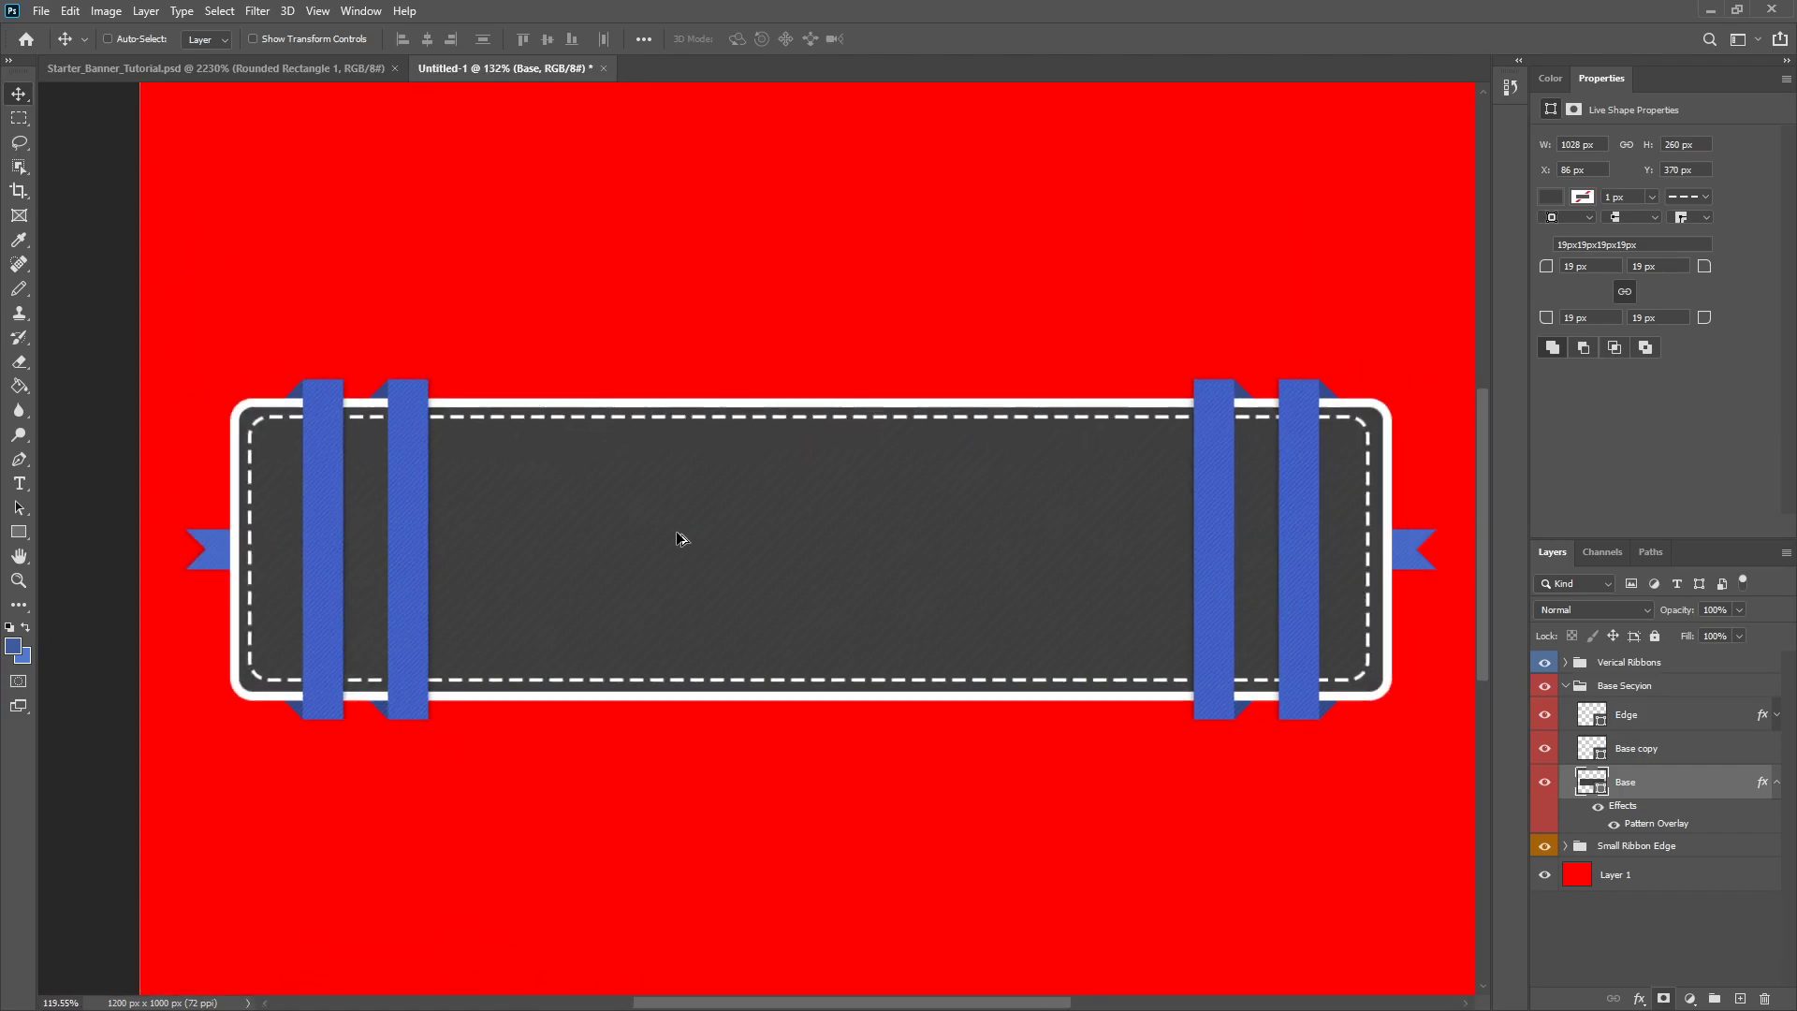
scroll(675, 531, down, 2)
scroll(676, 530, up, 2)
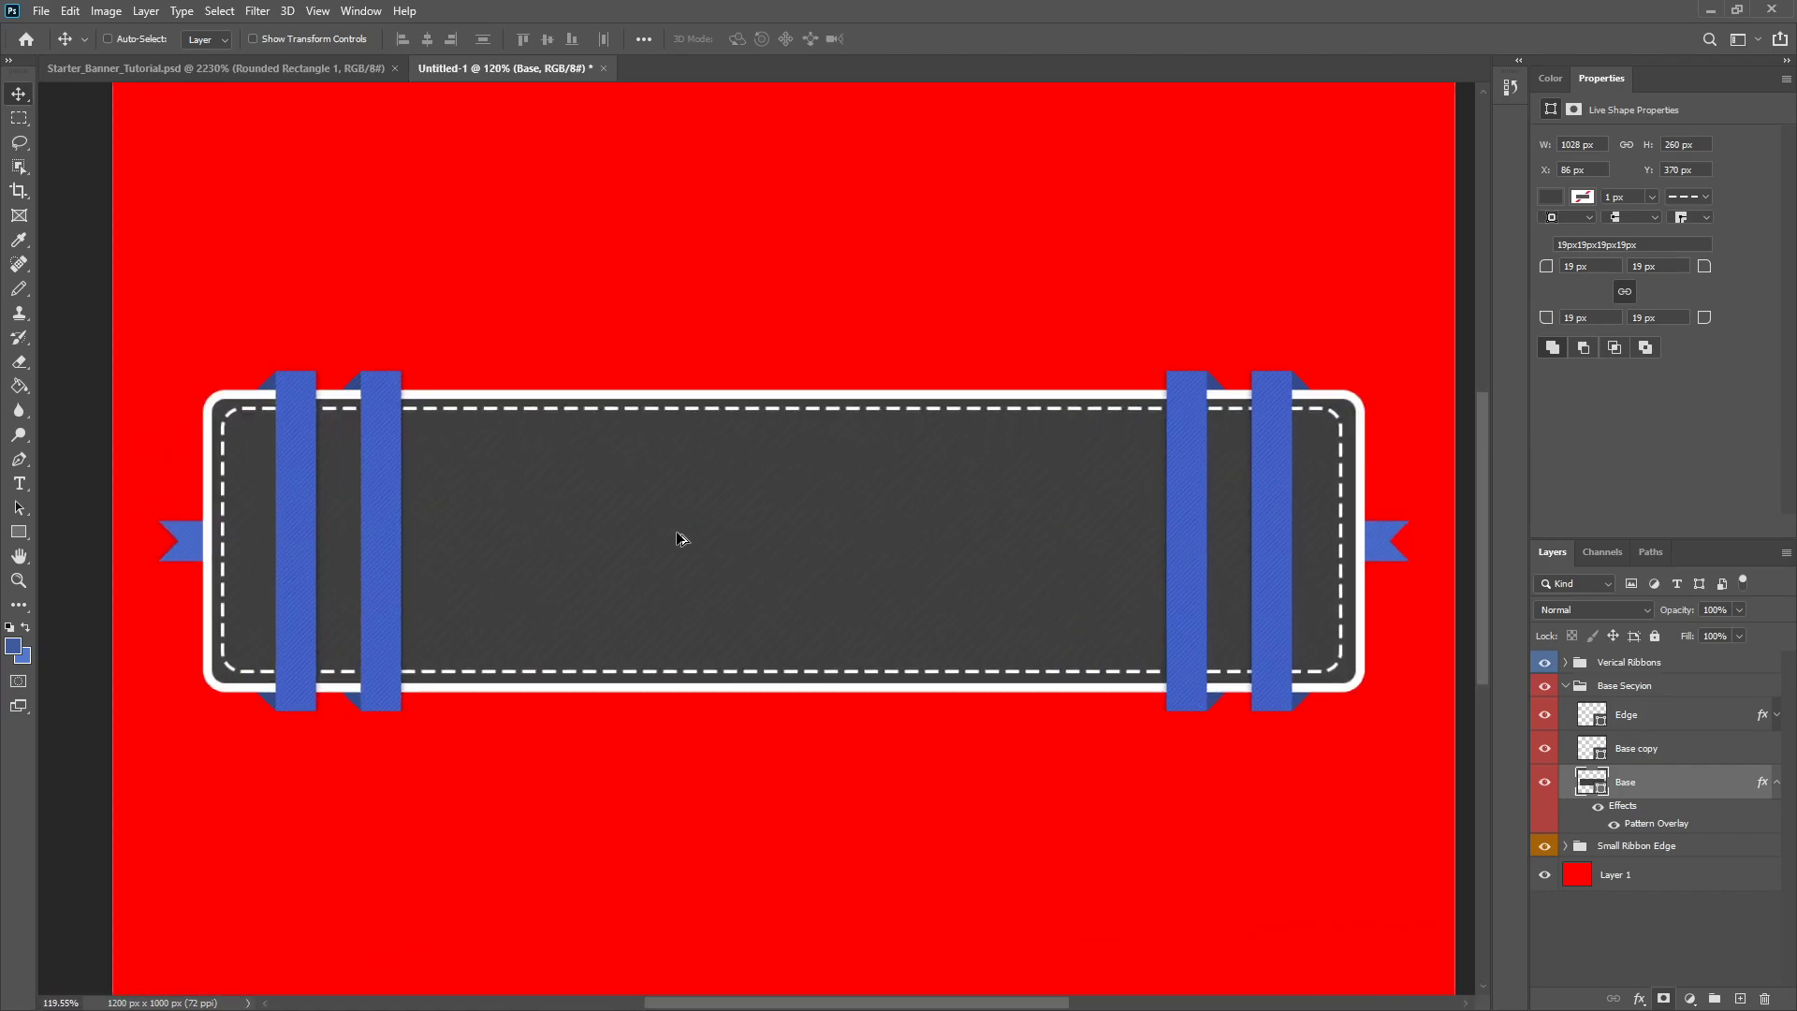
scroll(675, 531, down, 2)
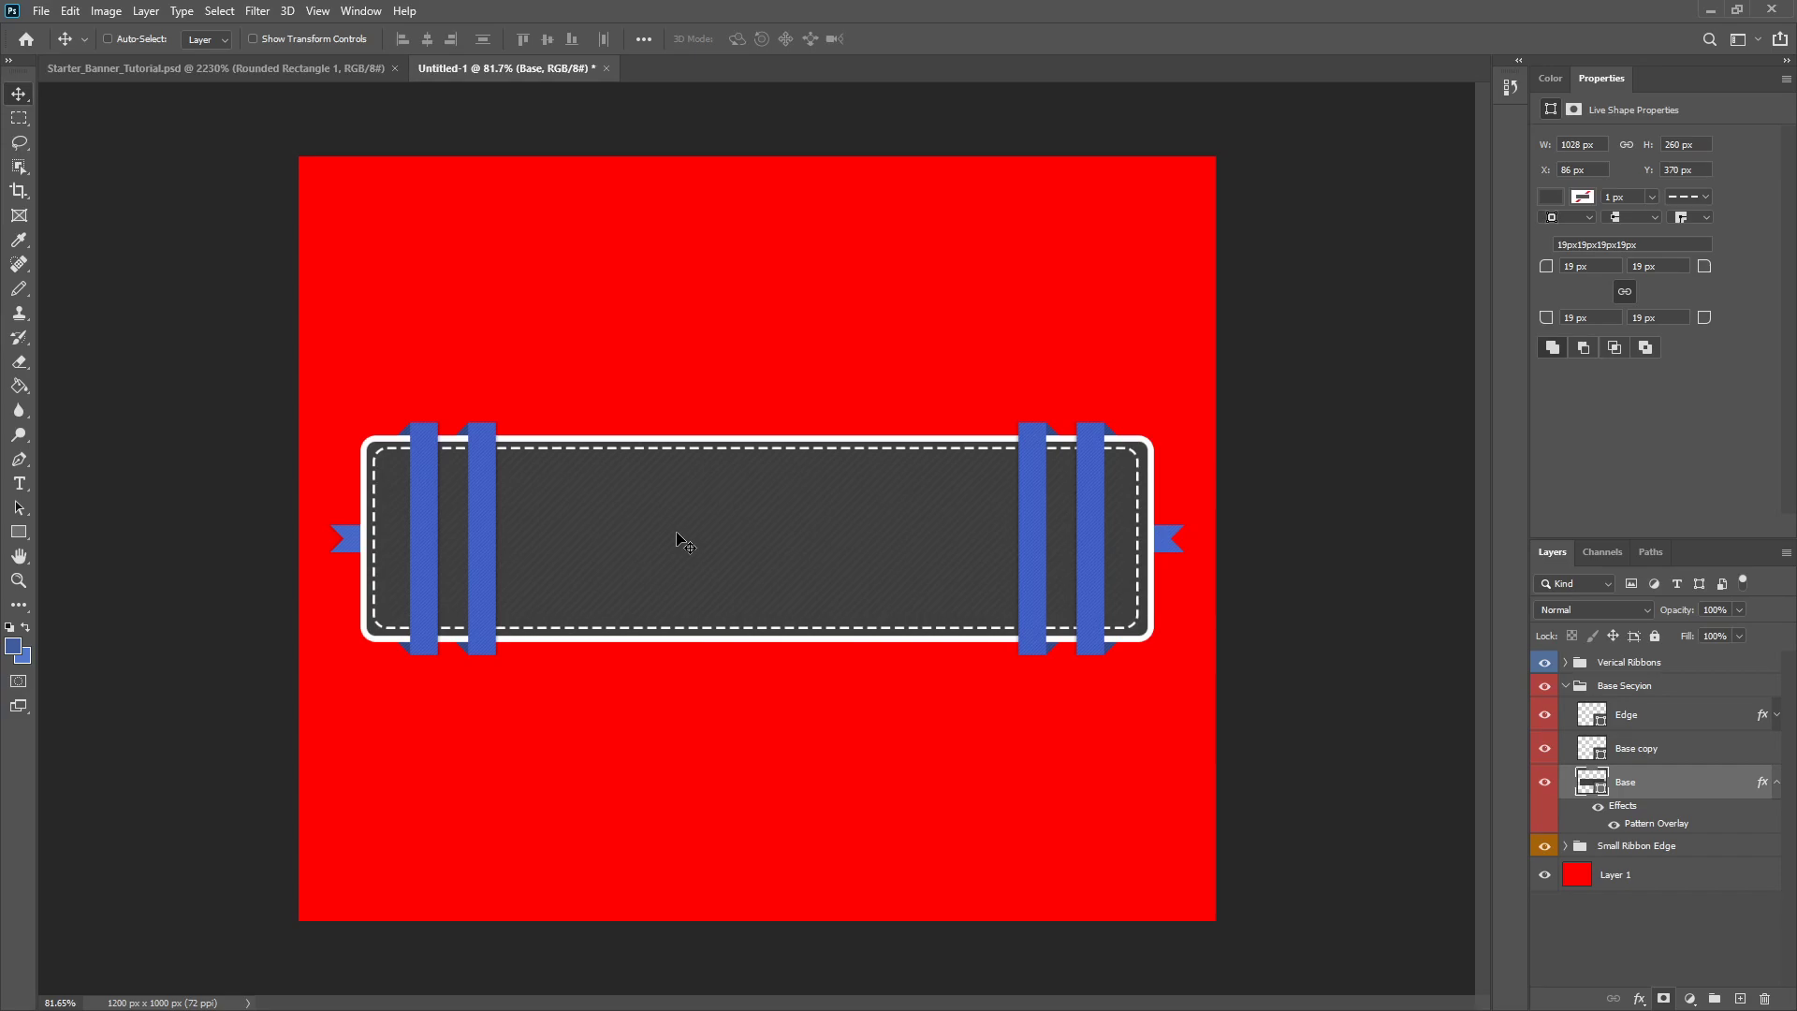
scroll(659, 541, down, 2)
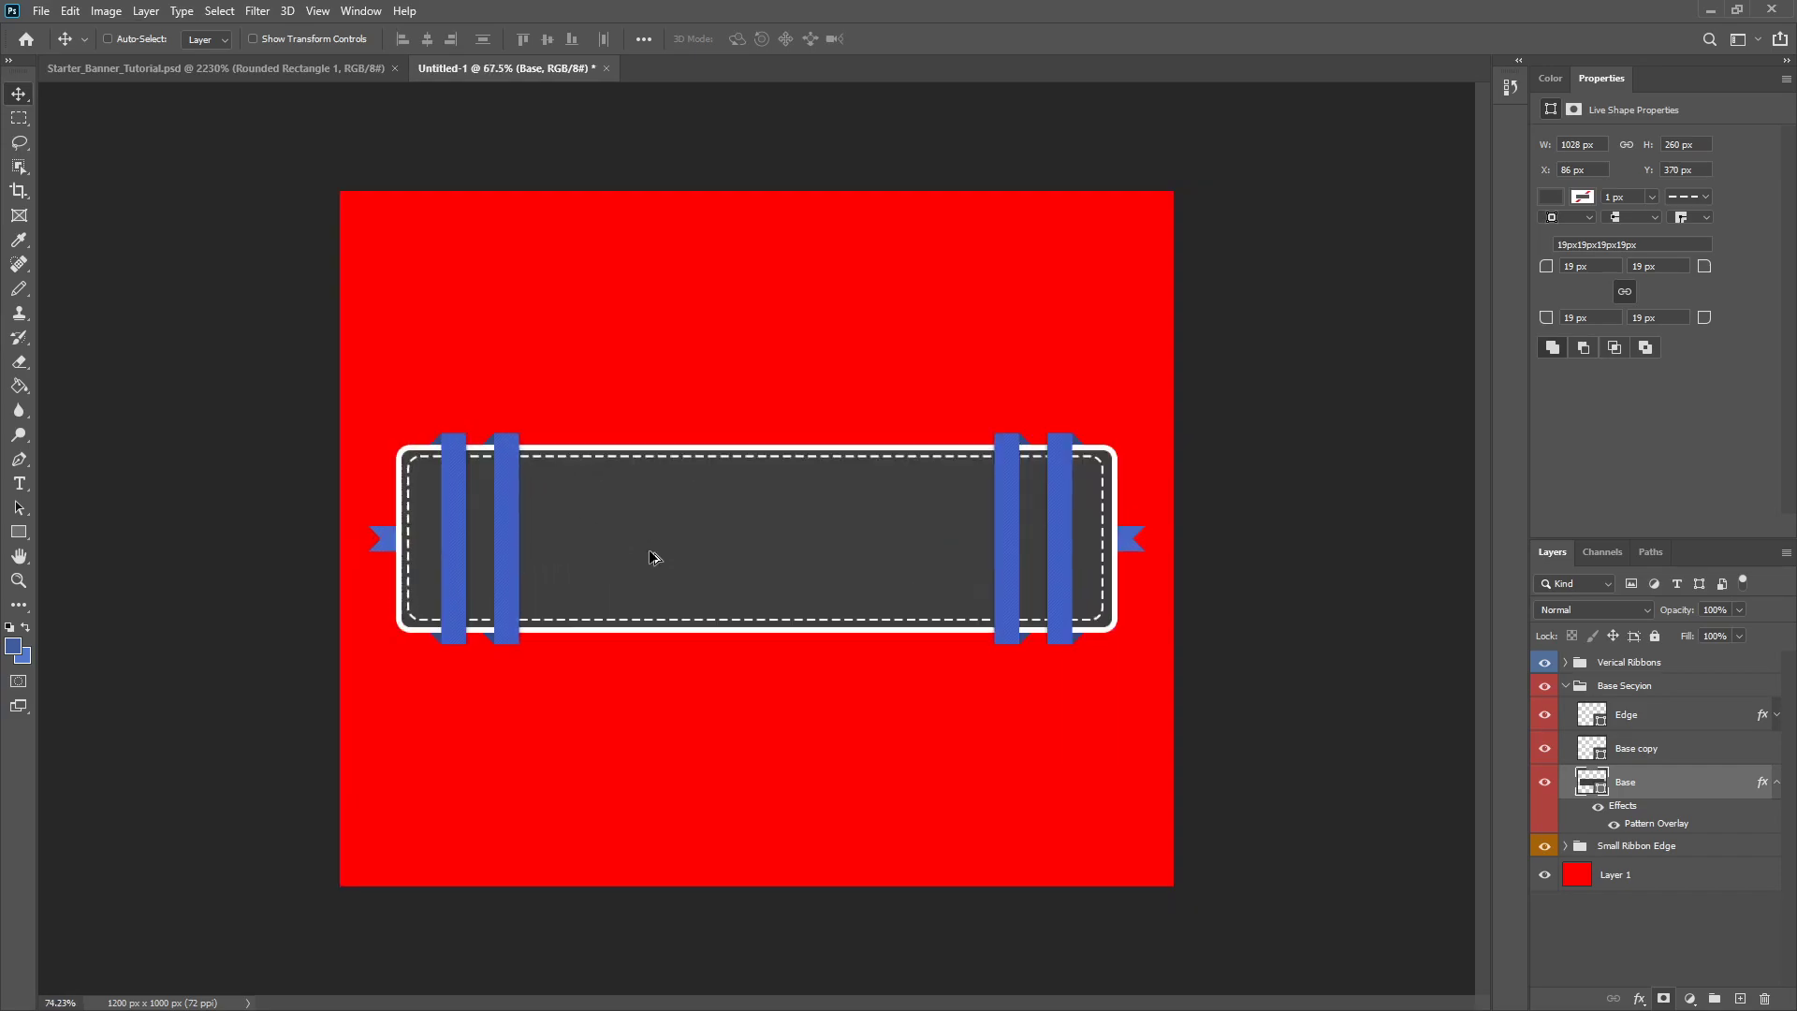
scroll(649, 548, up, 5)
scroll(648, 548, up, 1)
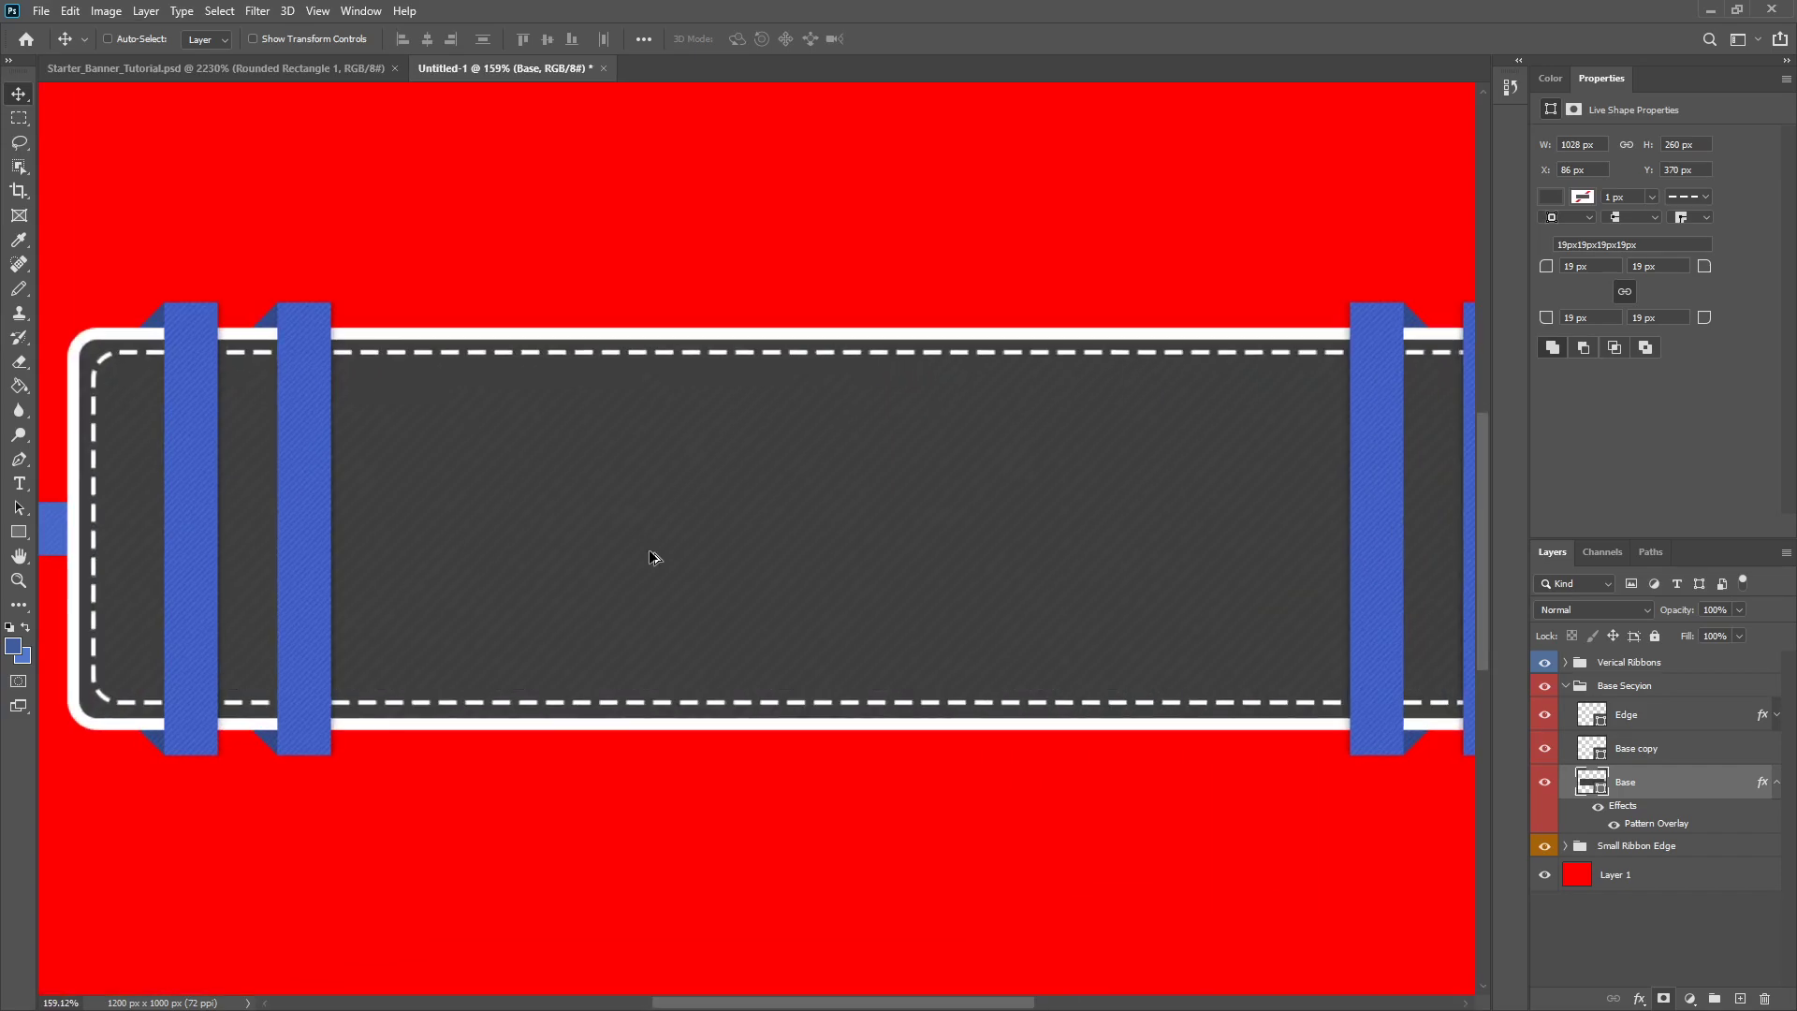
scroll(649, 548, down, 2)
scroll(884, 576, up, 2)
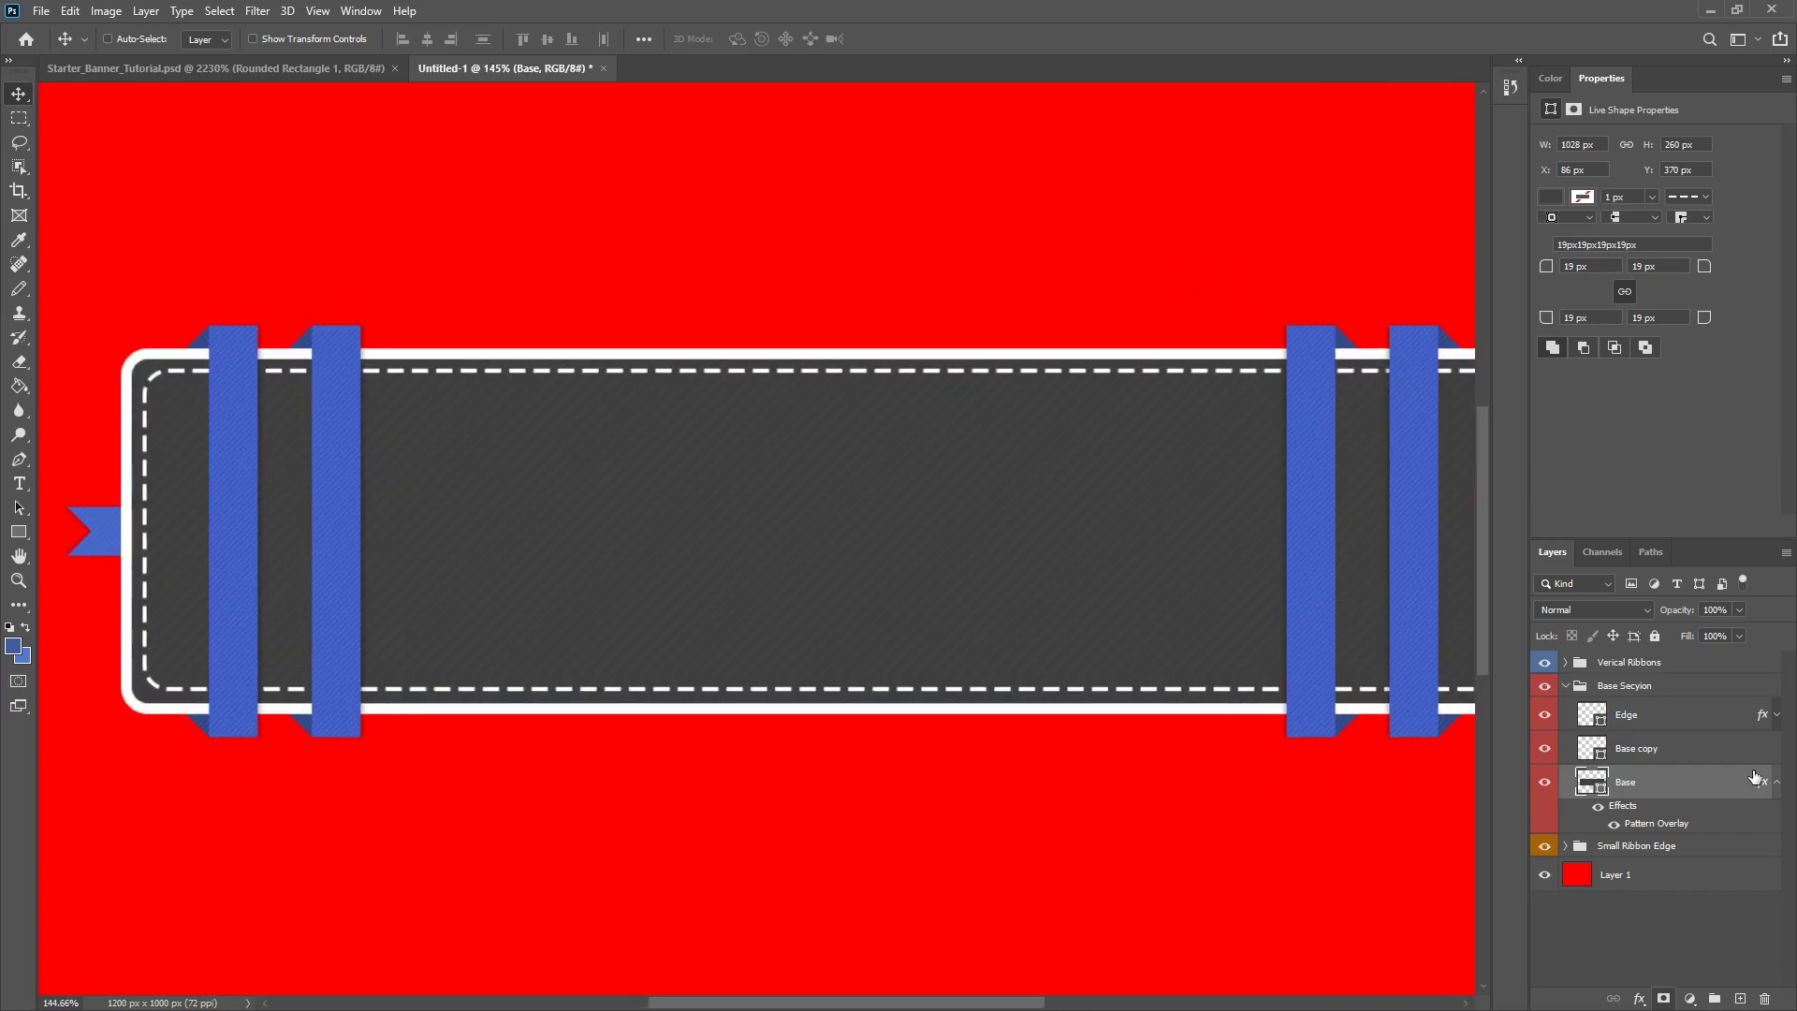
- Collapse the Base Secyion group, add a new layer above Verical Ribbons in a group named Text, and label that group violet
click(1776, 781)
click(1564, 685)
click(1647, 662)
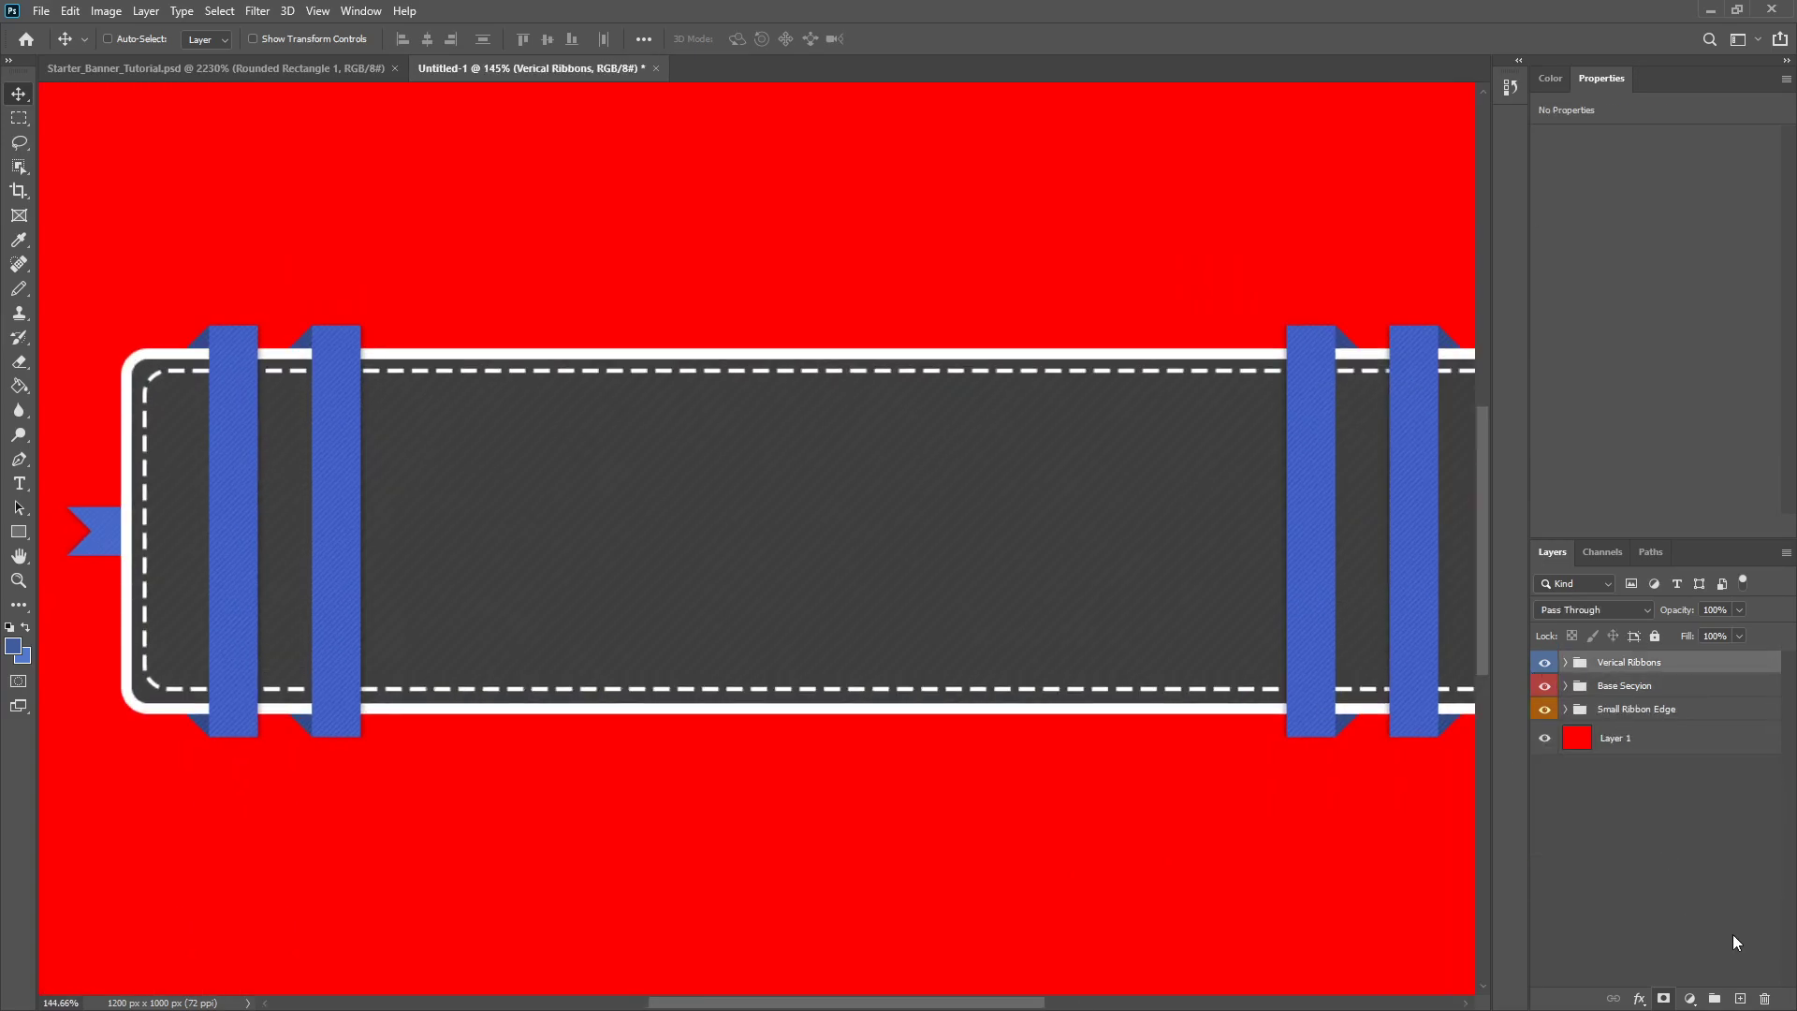
click(1738, 999)
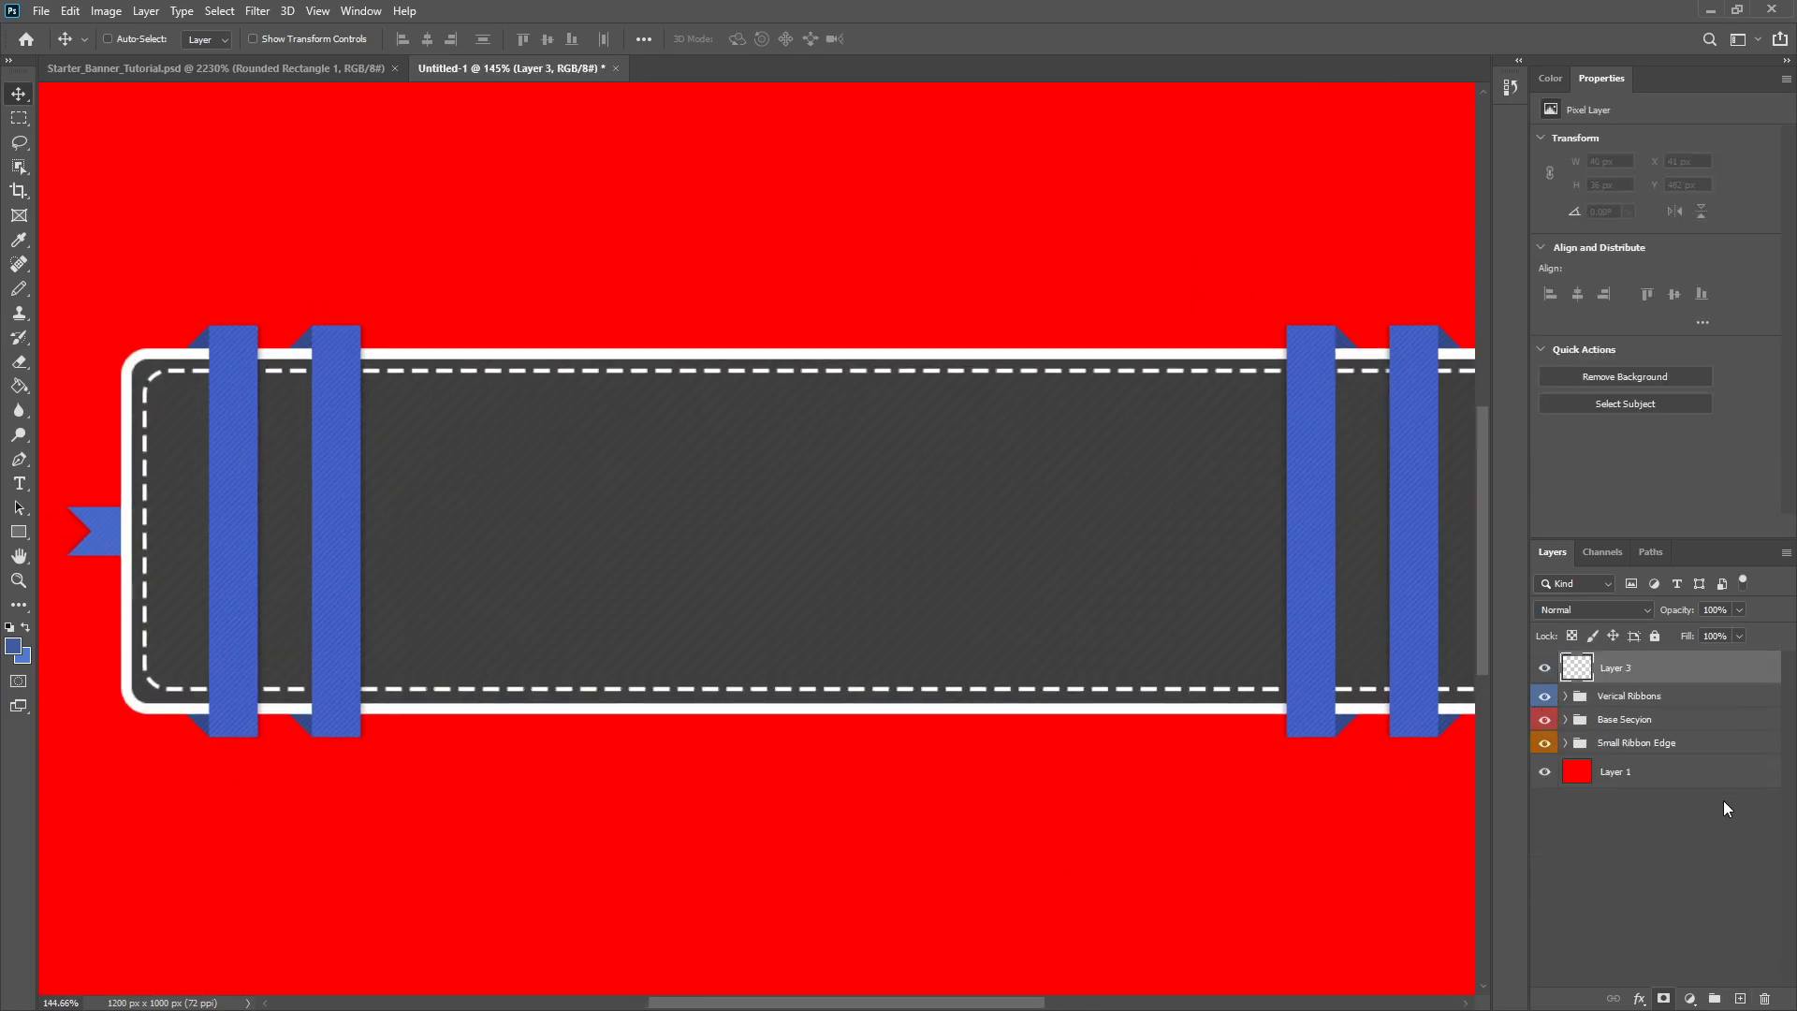
key(ctrl+g)
double_click(1629, 664)
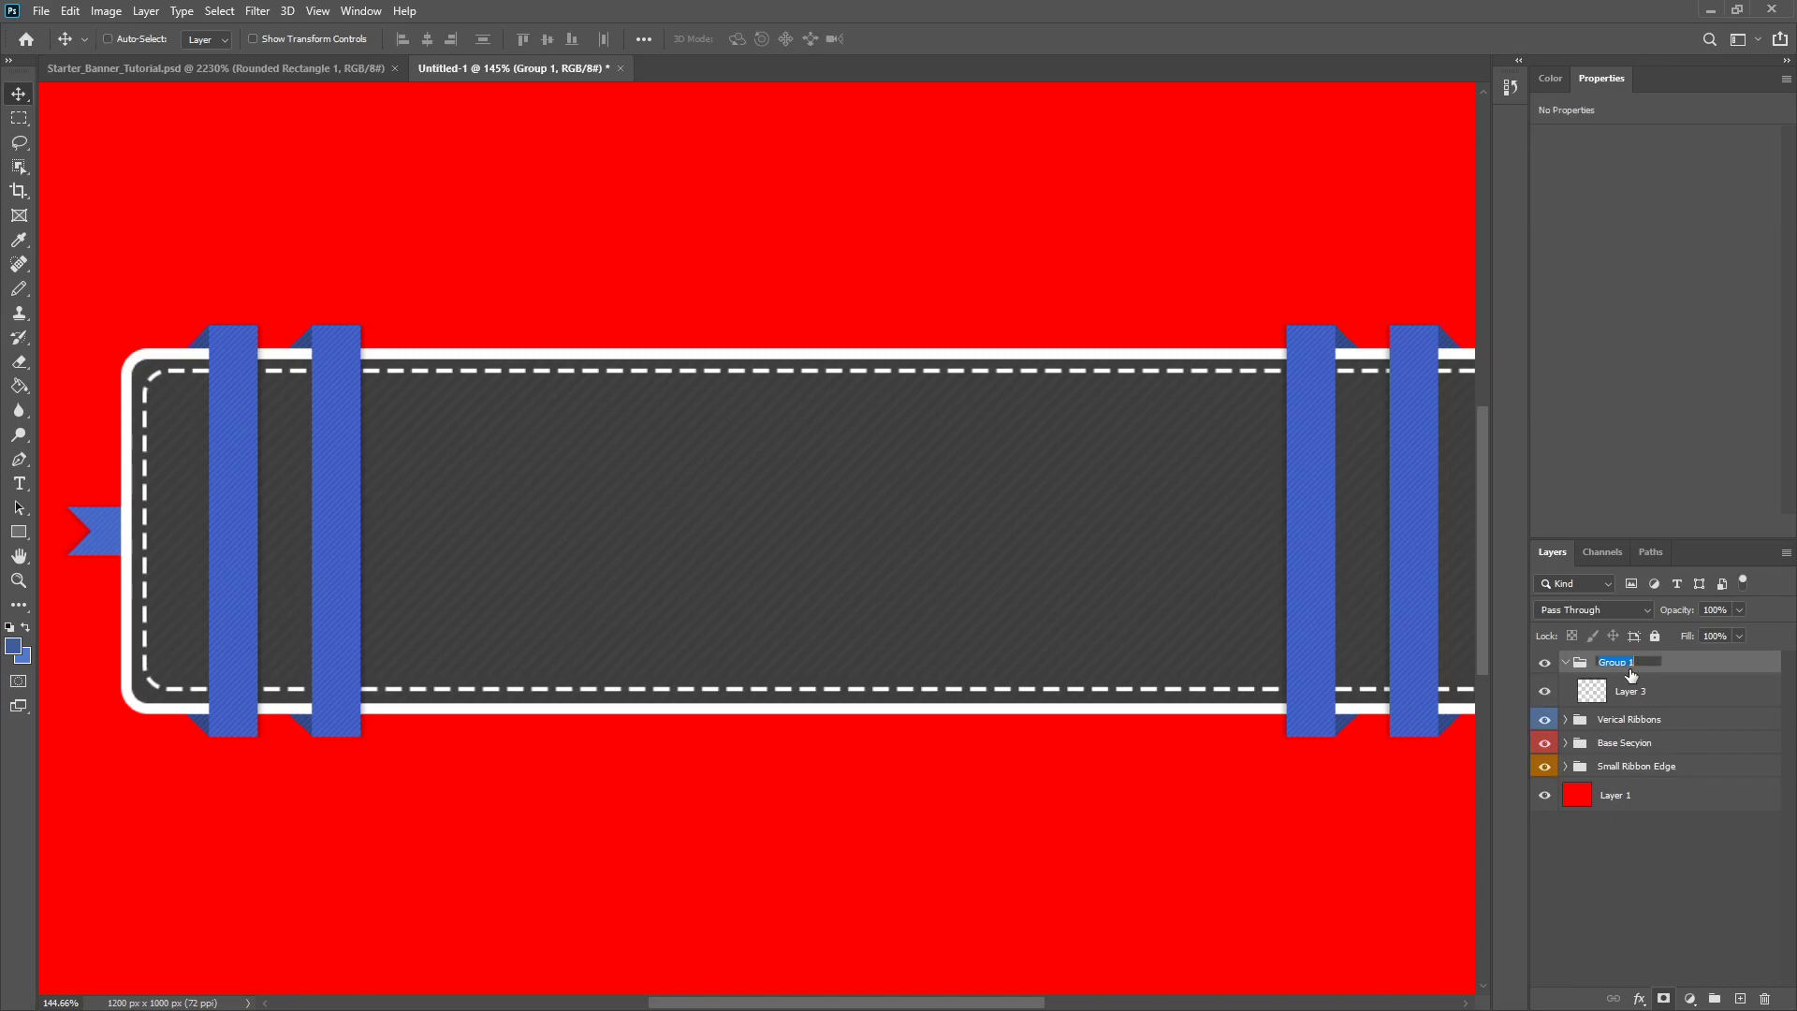
text(Text)
key(Return)
right_click(1542, 667)
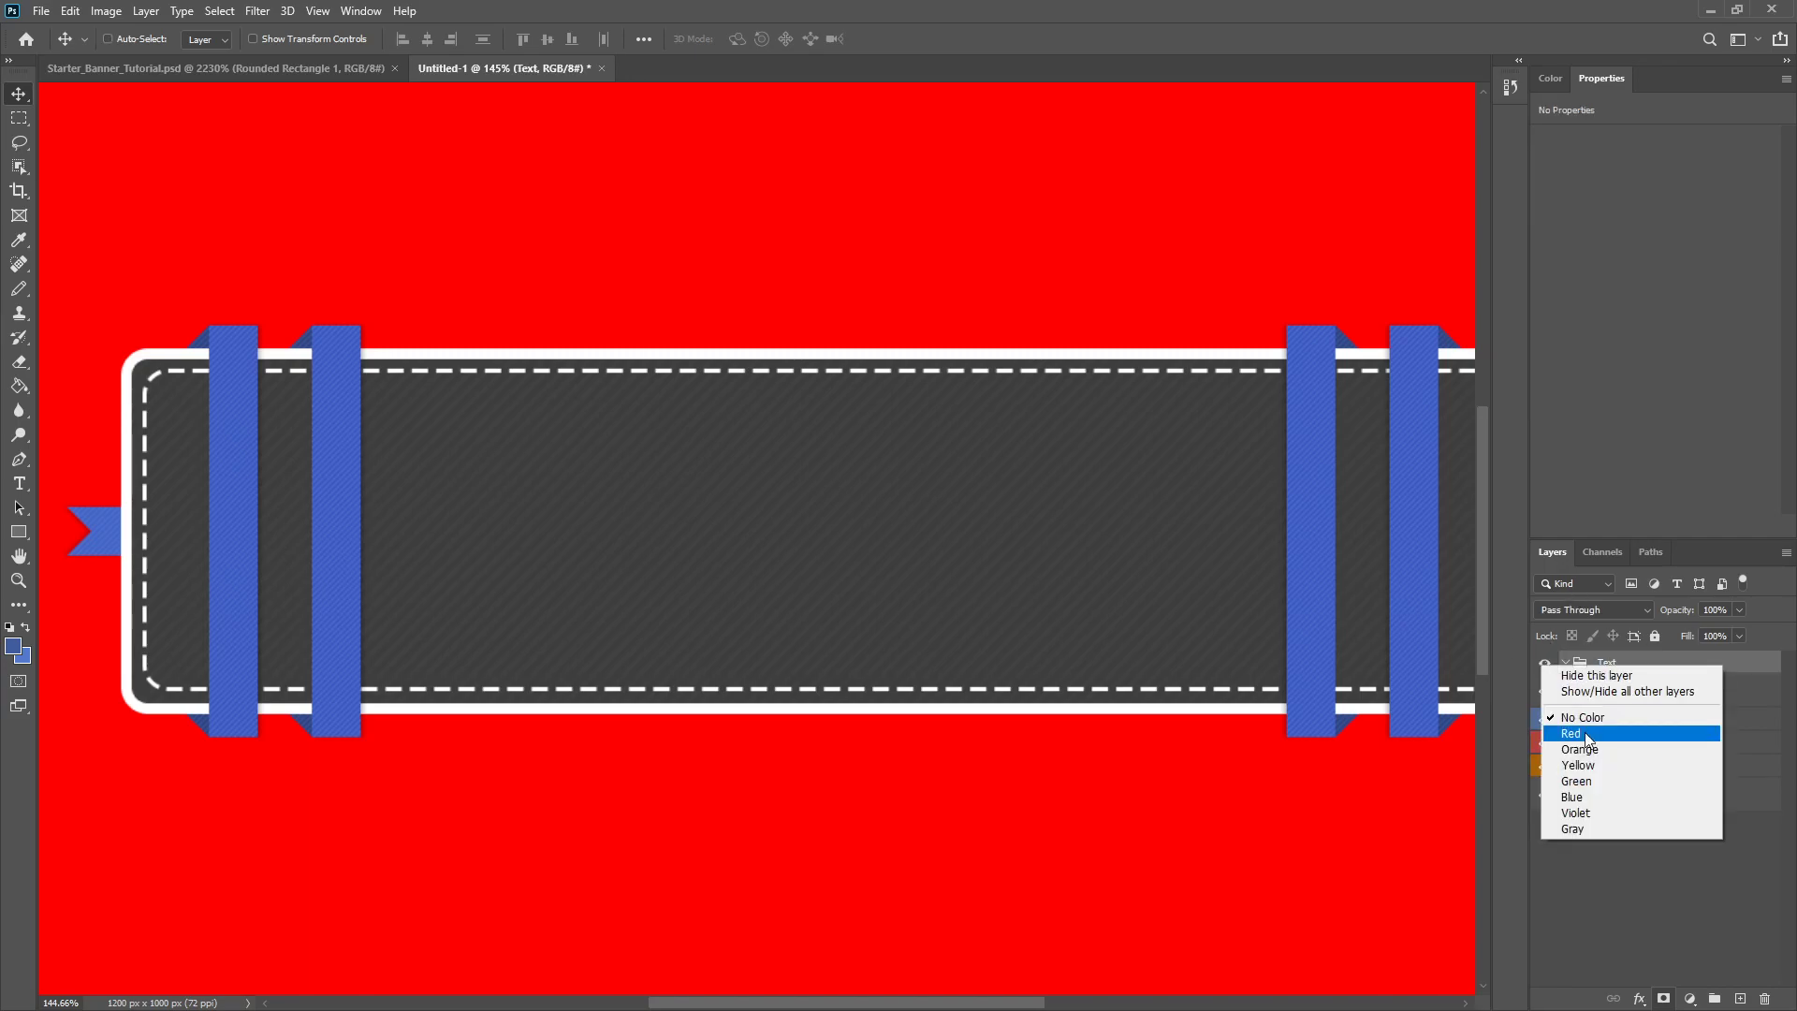
click(1602, 820)
- Select the empty layer in the Text group and set the foreground colour to white (ffffff)
click(1632, 693)
key(ctrl+0)
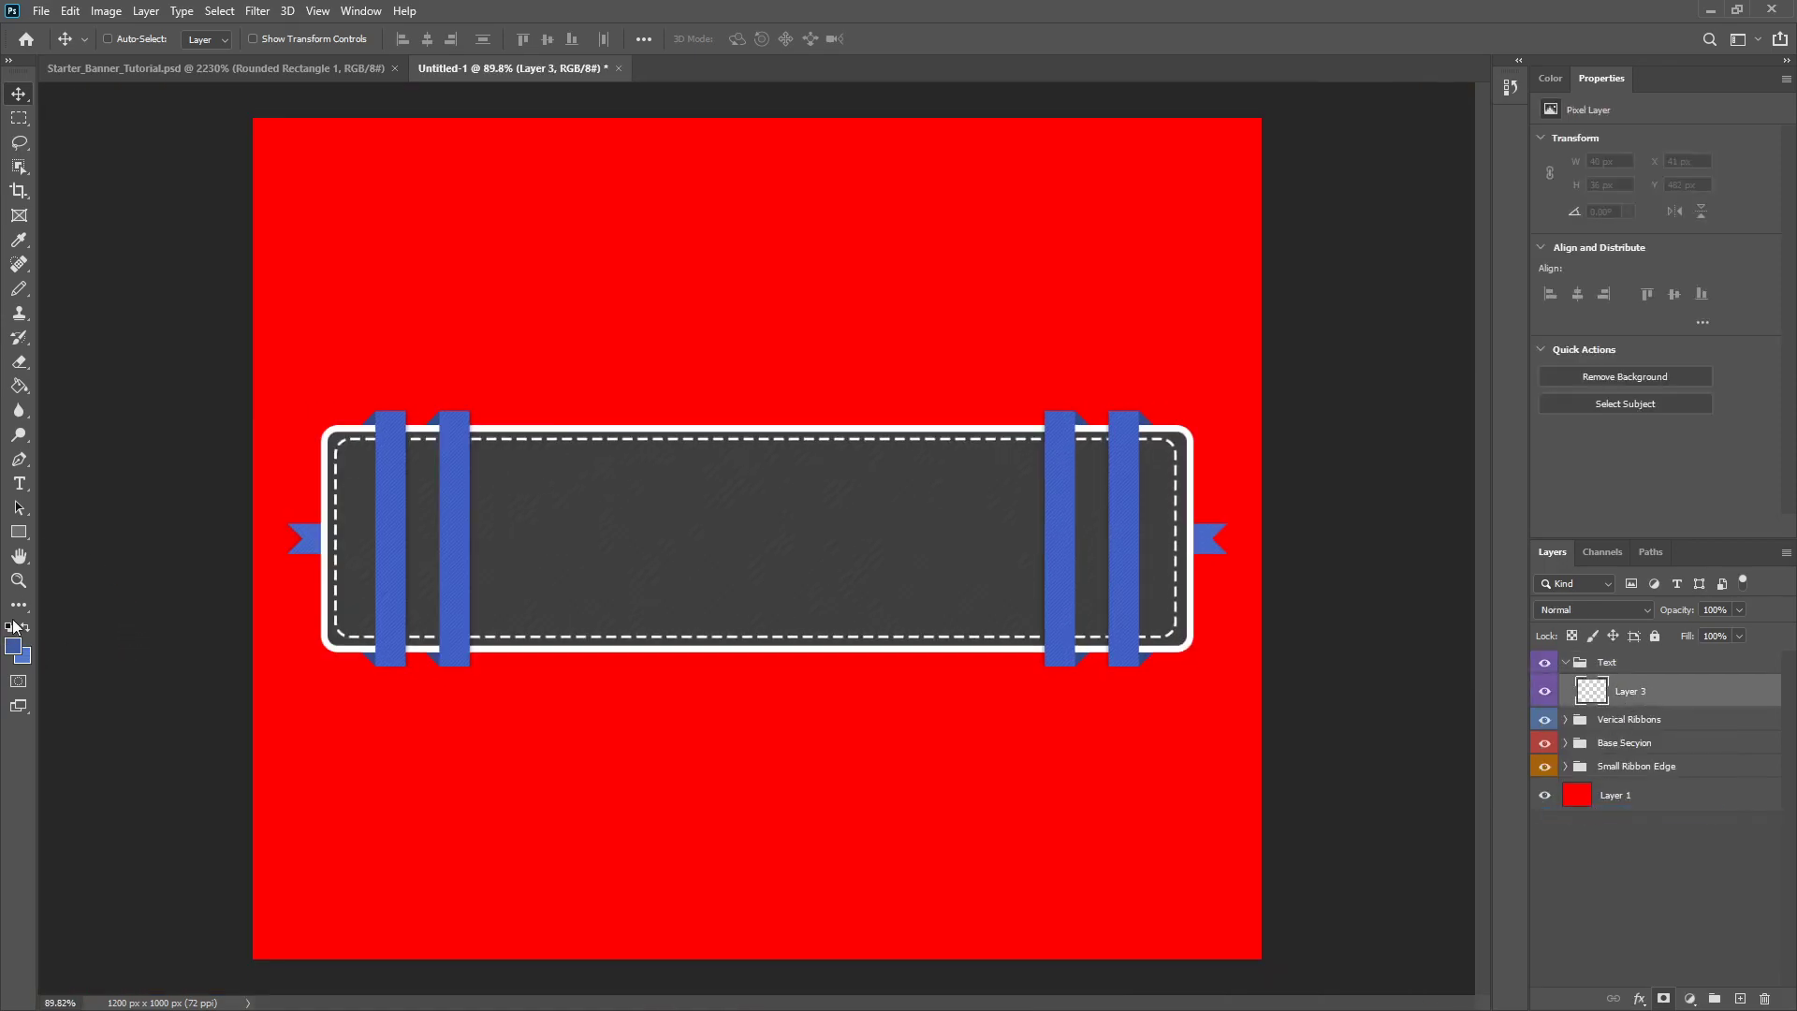
click(11, 649)
click(652, 241)
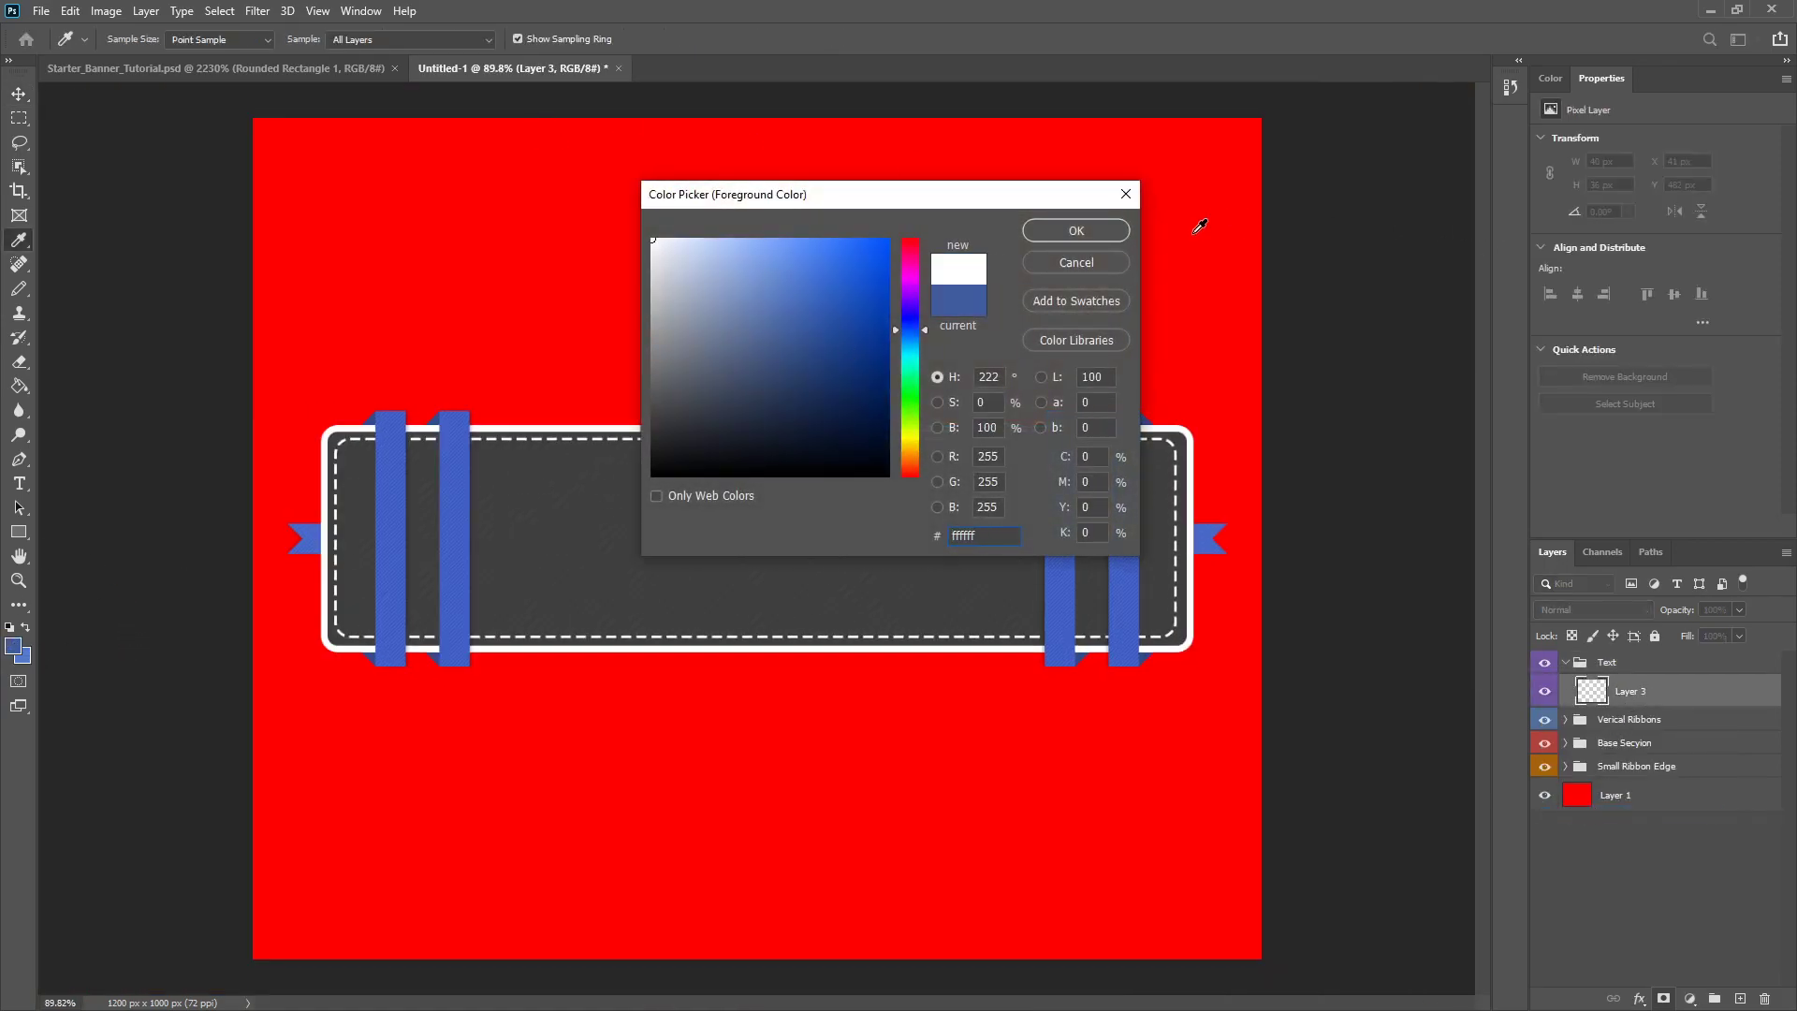
click(1075, 231)
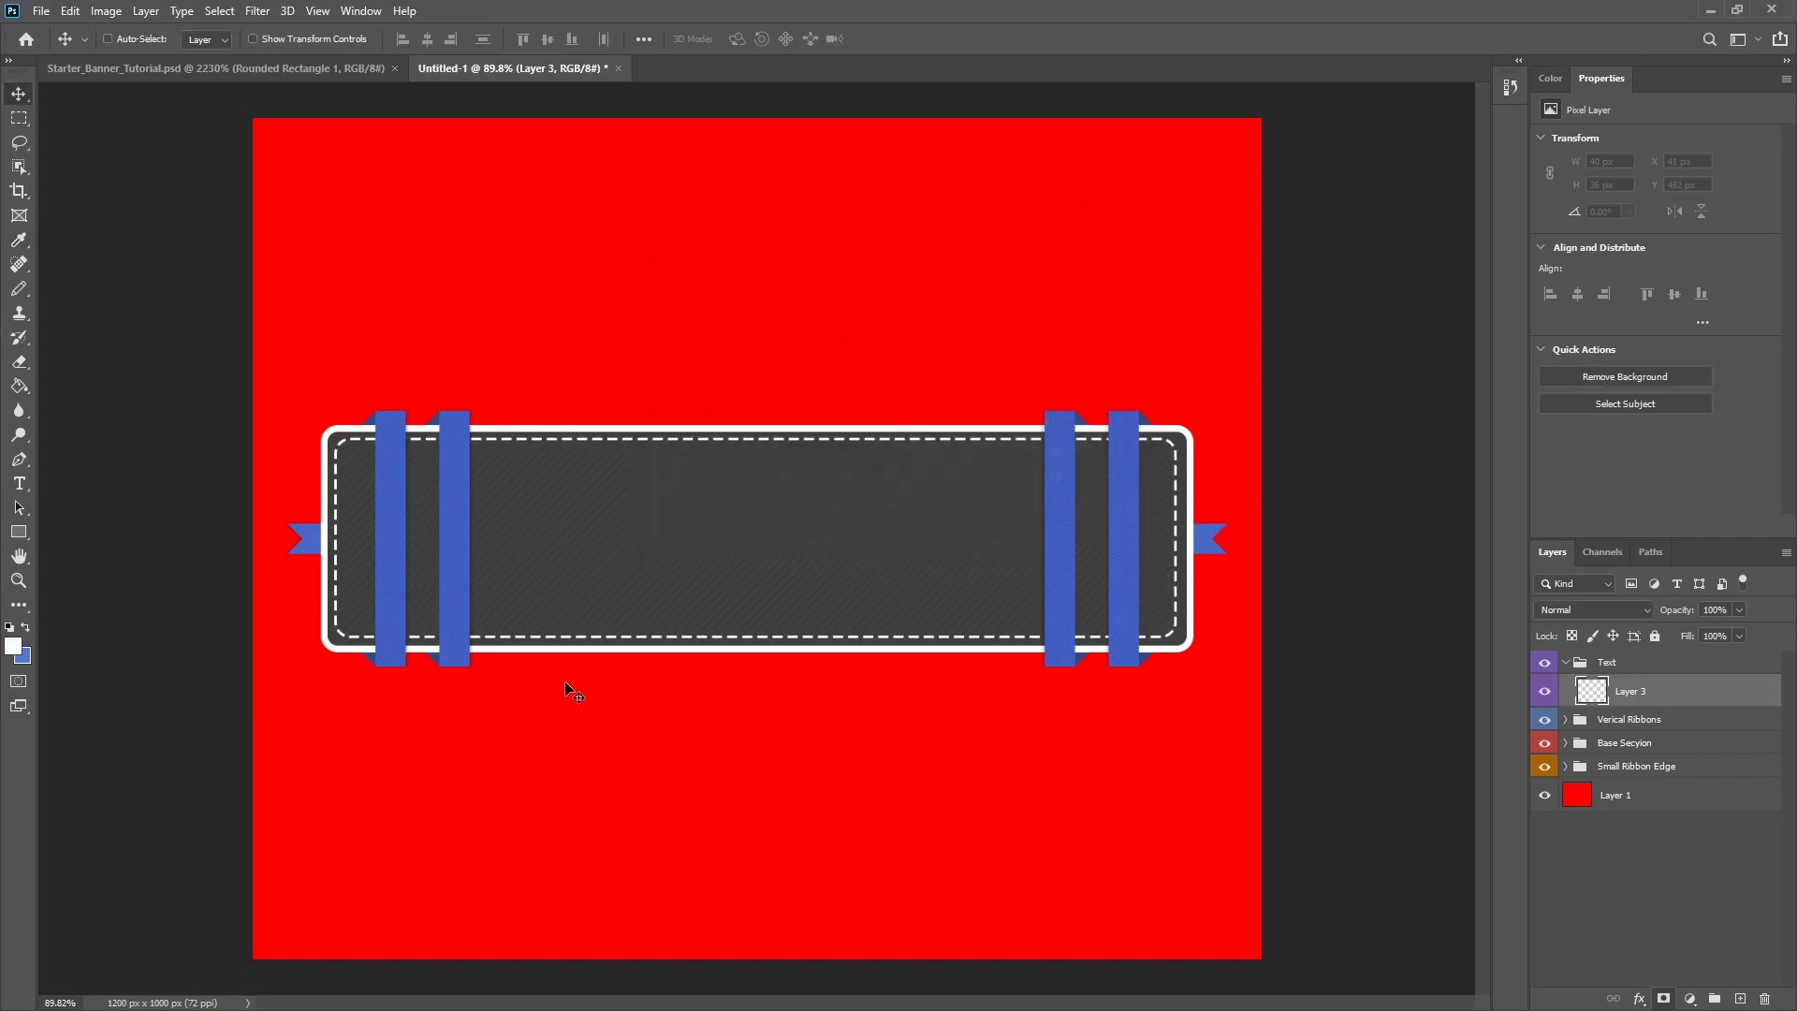
- Set the Type tool's font to Tokyo Regular
click(9, 486)
click(230, 39)
text(Tokyo)
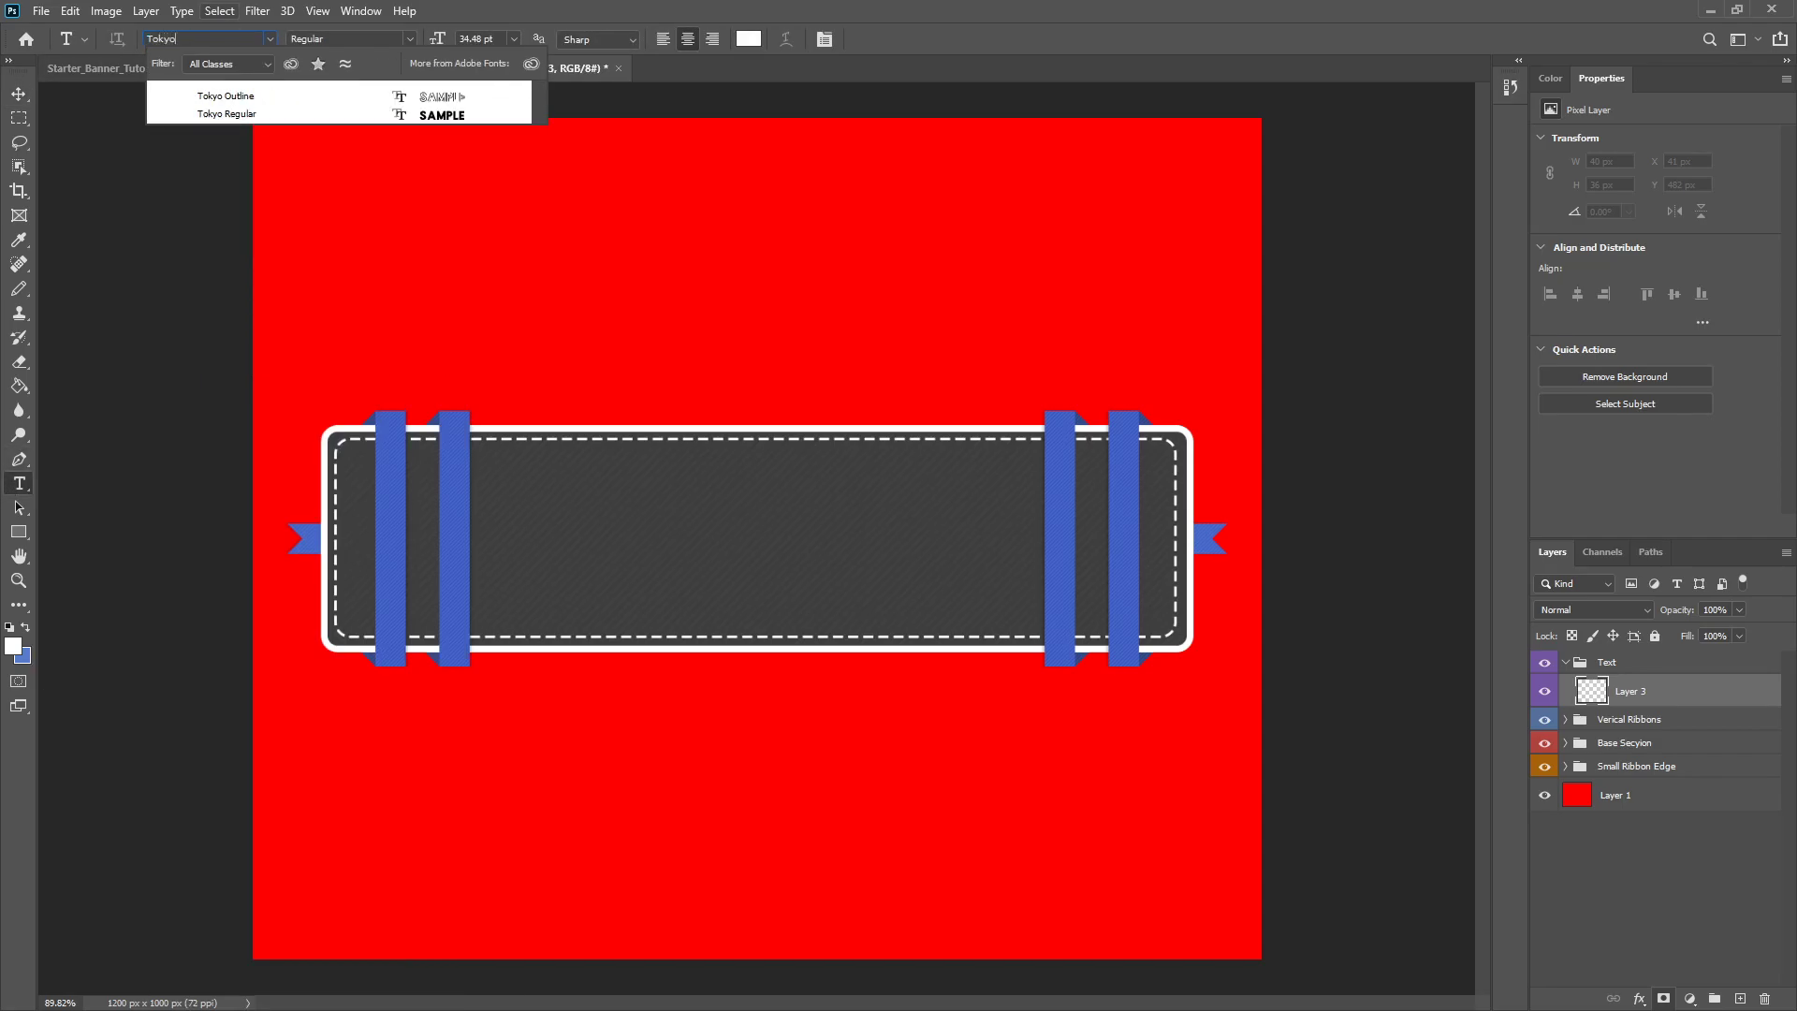
click(280, 114)
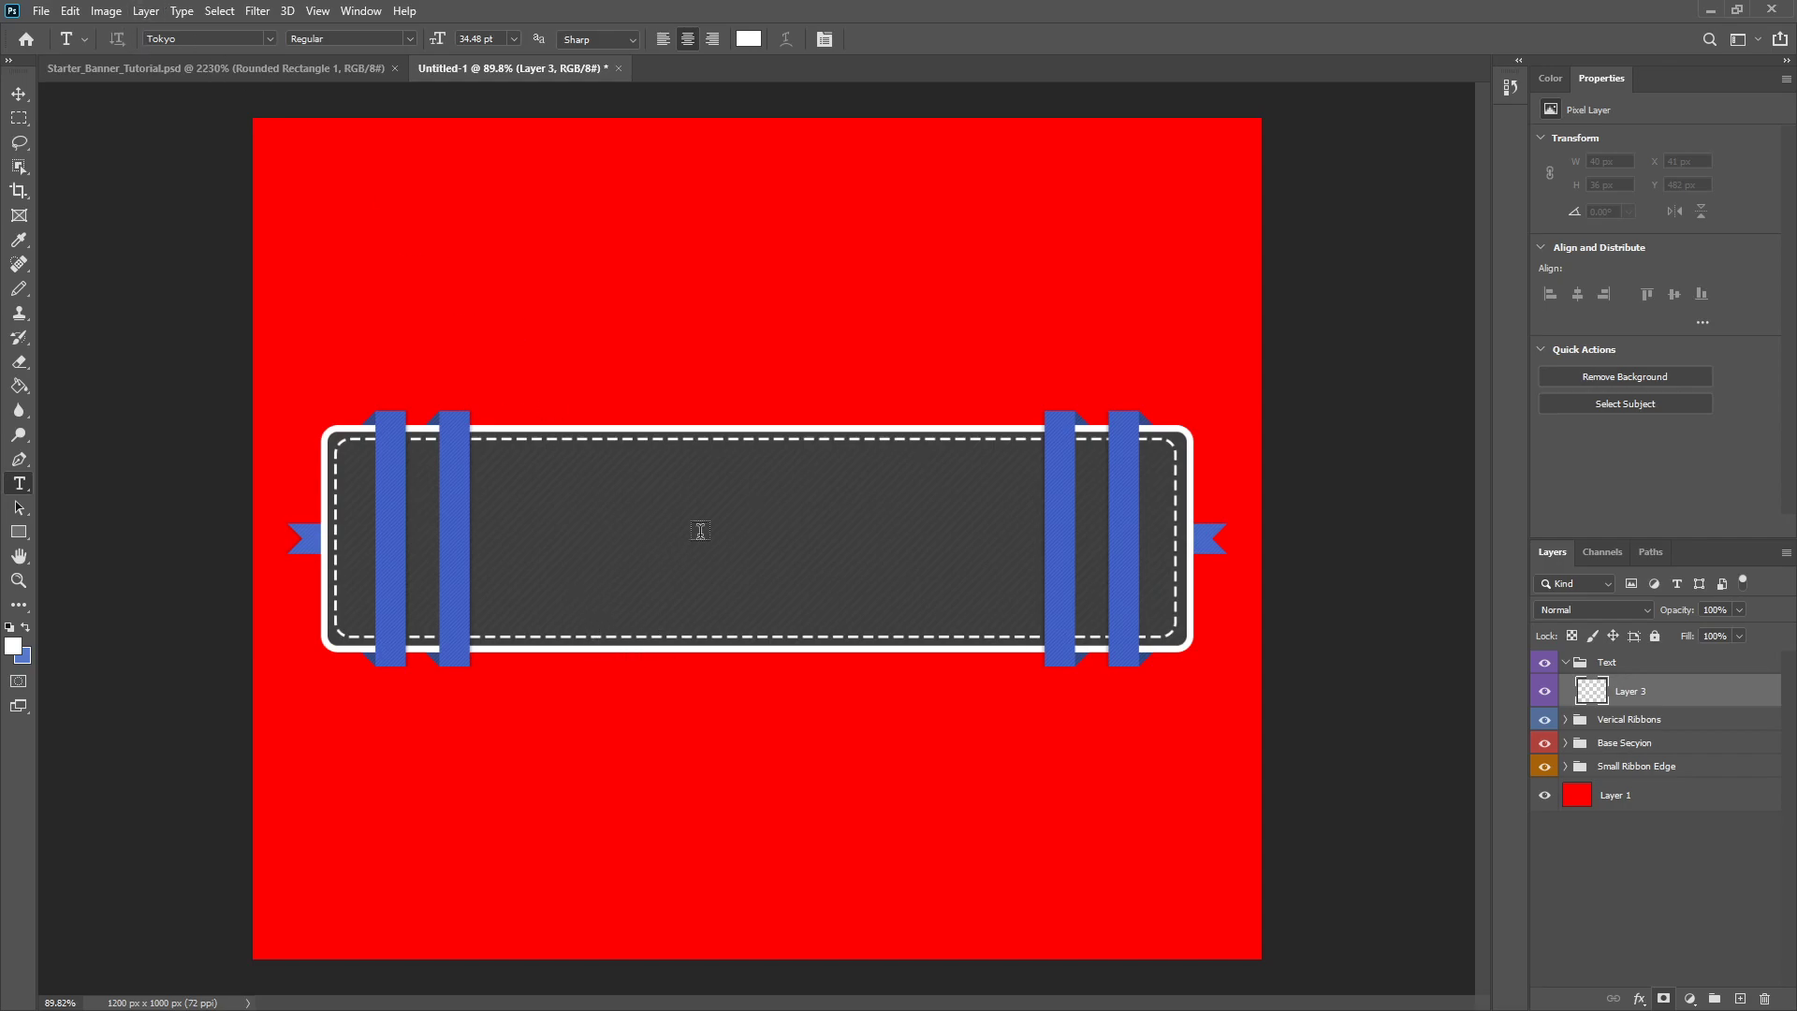
- Add the text "RULES" in capitals on the banner and set its font size to 175.48 pt
click(619, 535)
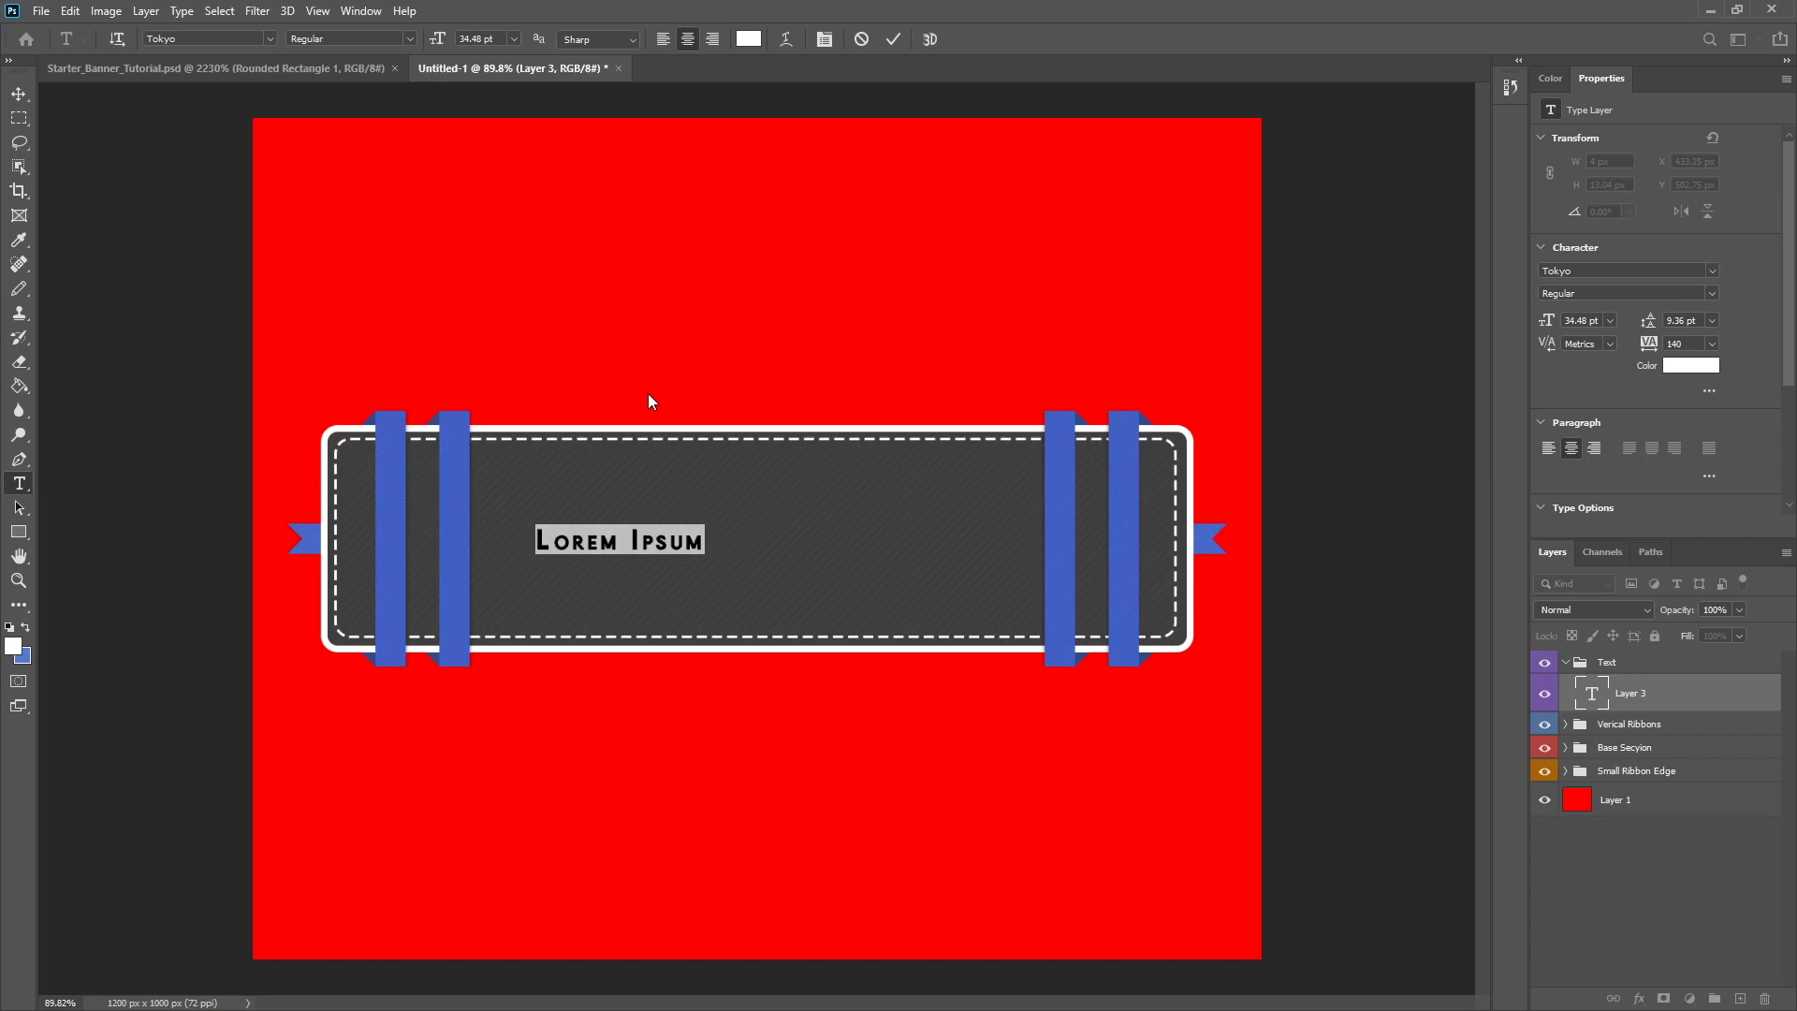
text(Rules)
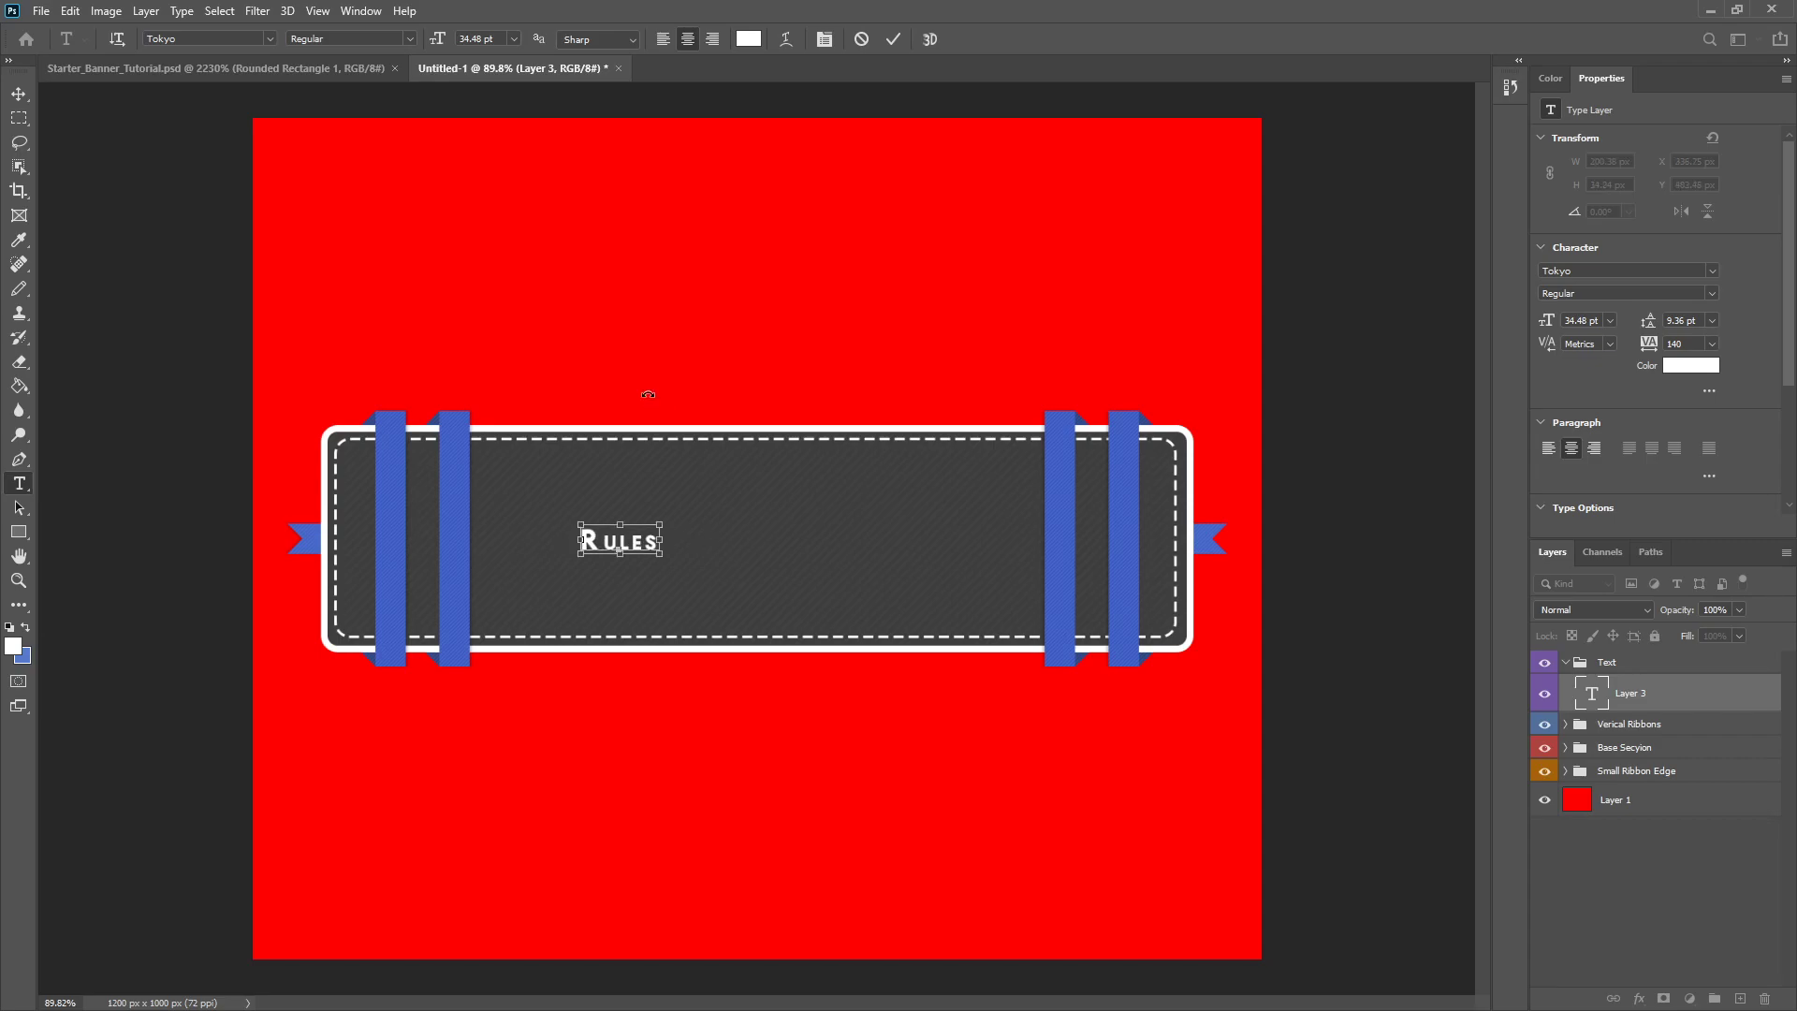
key(ctrl+a)
text(RULES)
drag(481, 40, 591, 21)
key(ctrl+a)
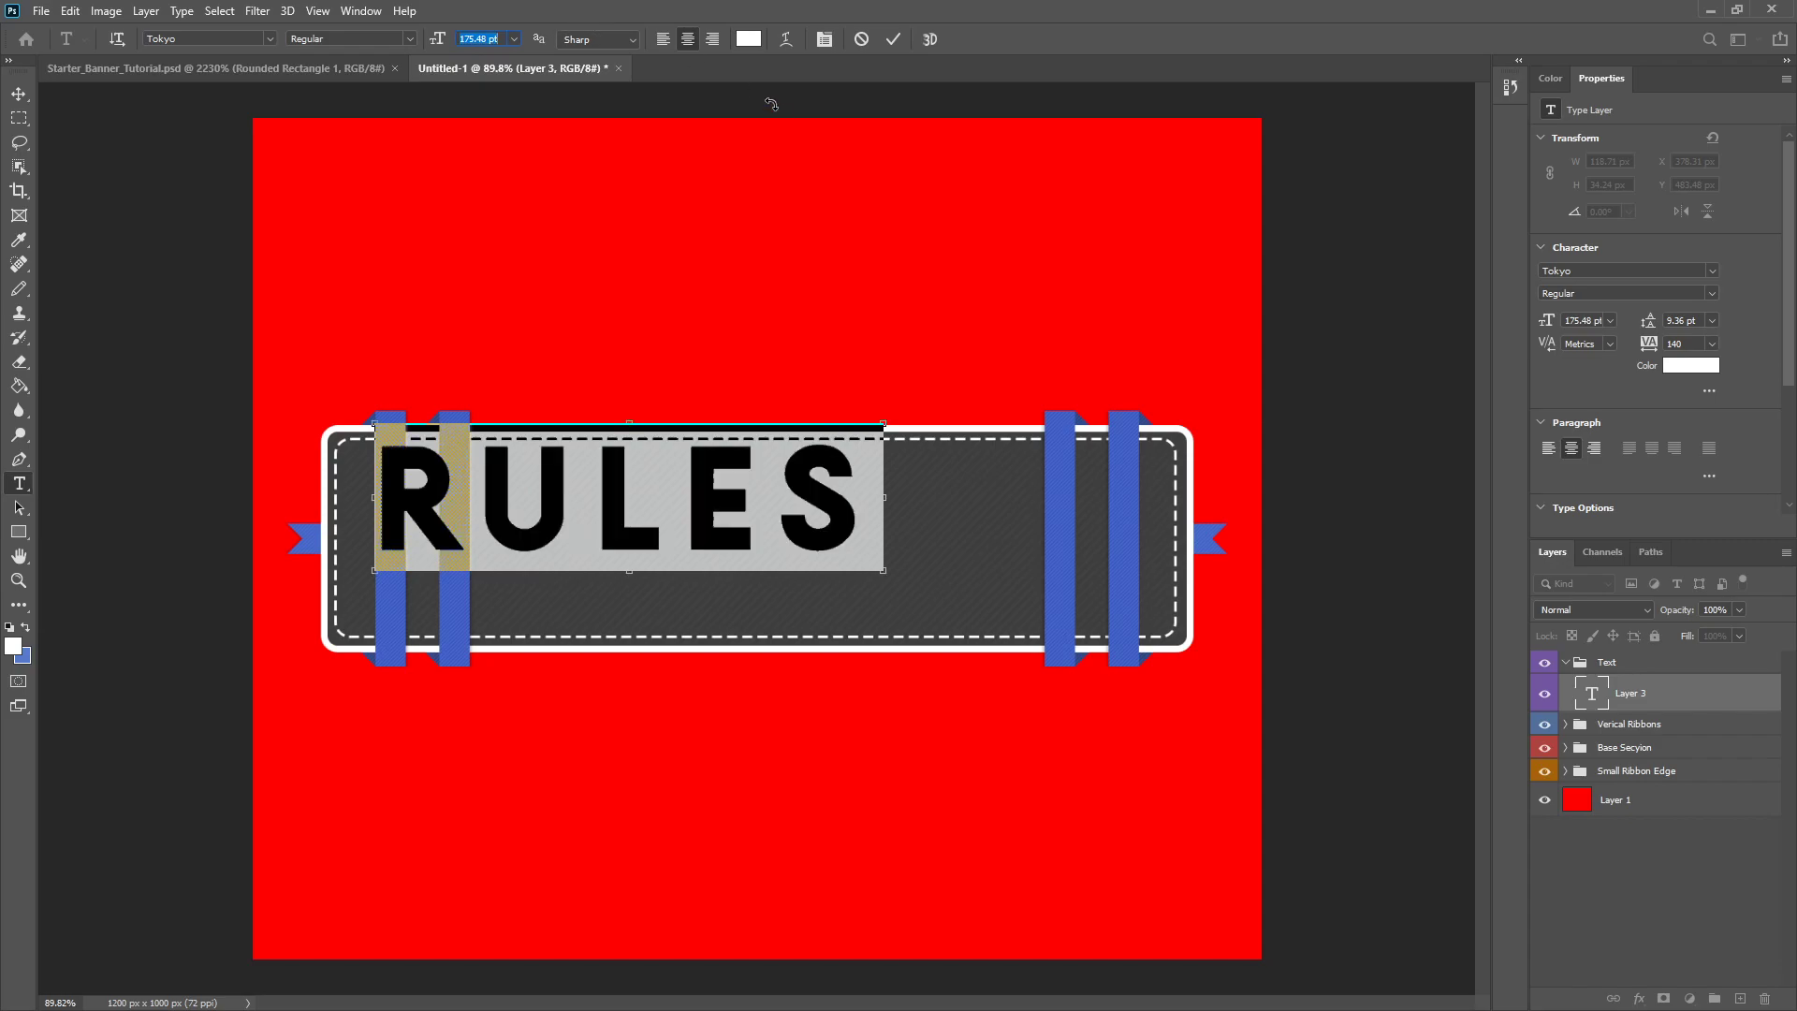
click(894, 40)
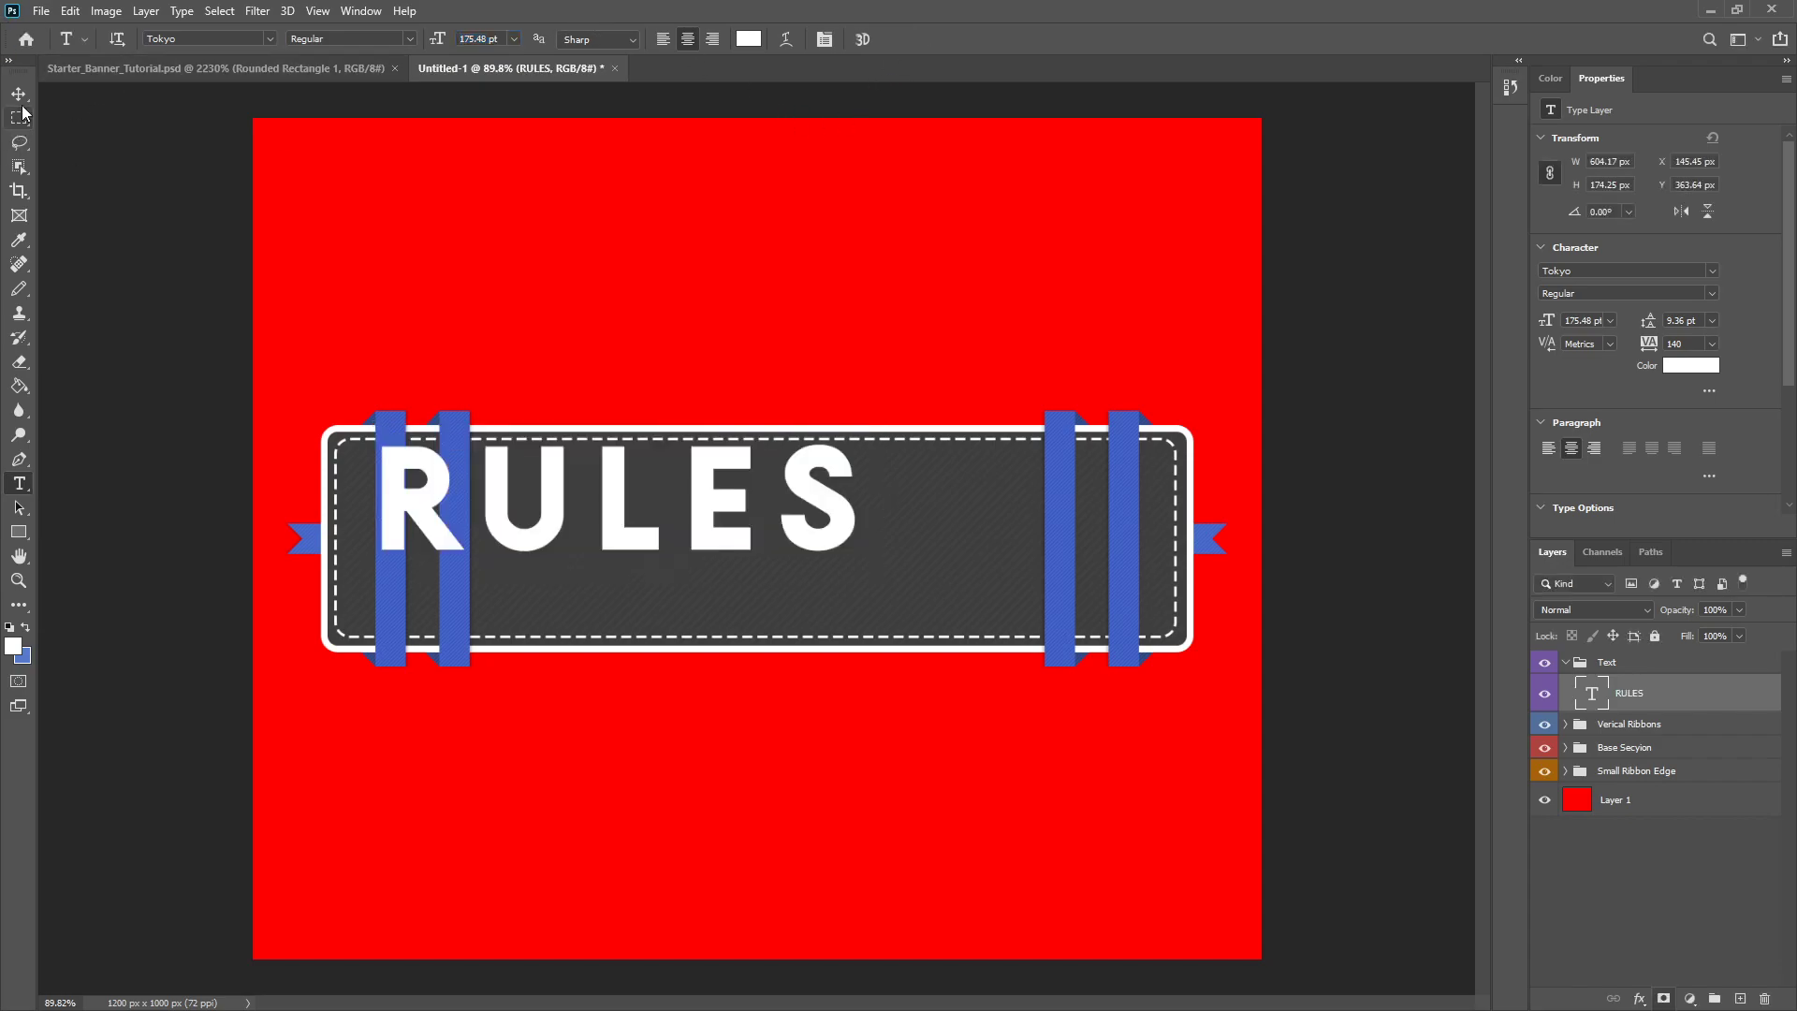
- Move the RULES text to the middle of the banner, between the two pairs of vertical ribbons
click(18, 93)
drag(802, 478, 855, 604)
scroll(847, 617, down, 9)
scroll(838, 633, up, 9)
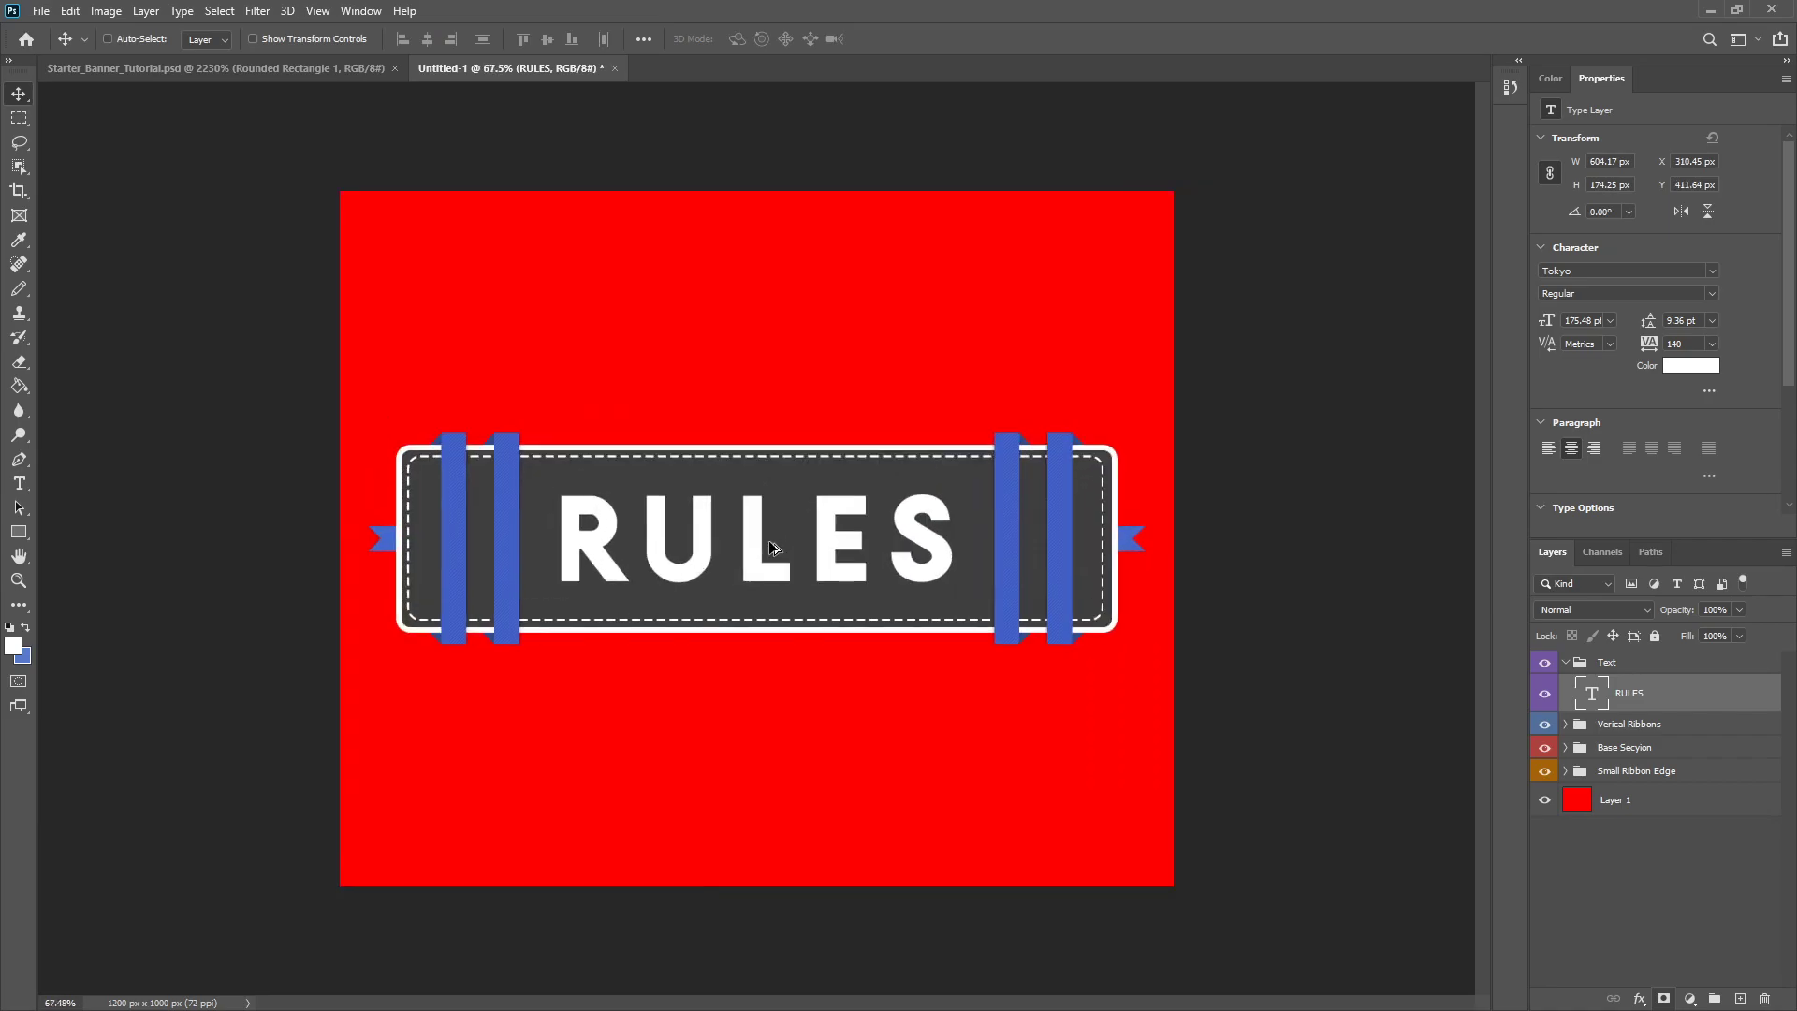
drag(769, 543, 776, 543)
scroll(771, 609, down, 3)
scroll(771, 610, up, 3)
scroll(866, 610, down, 5)
scroll(783, 527, up, 1)
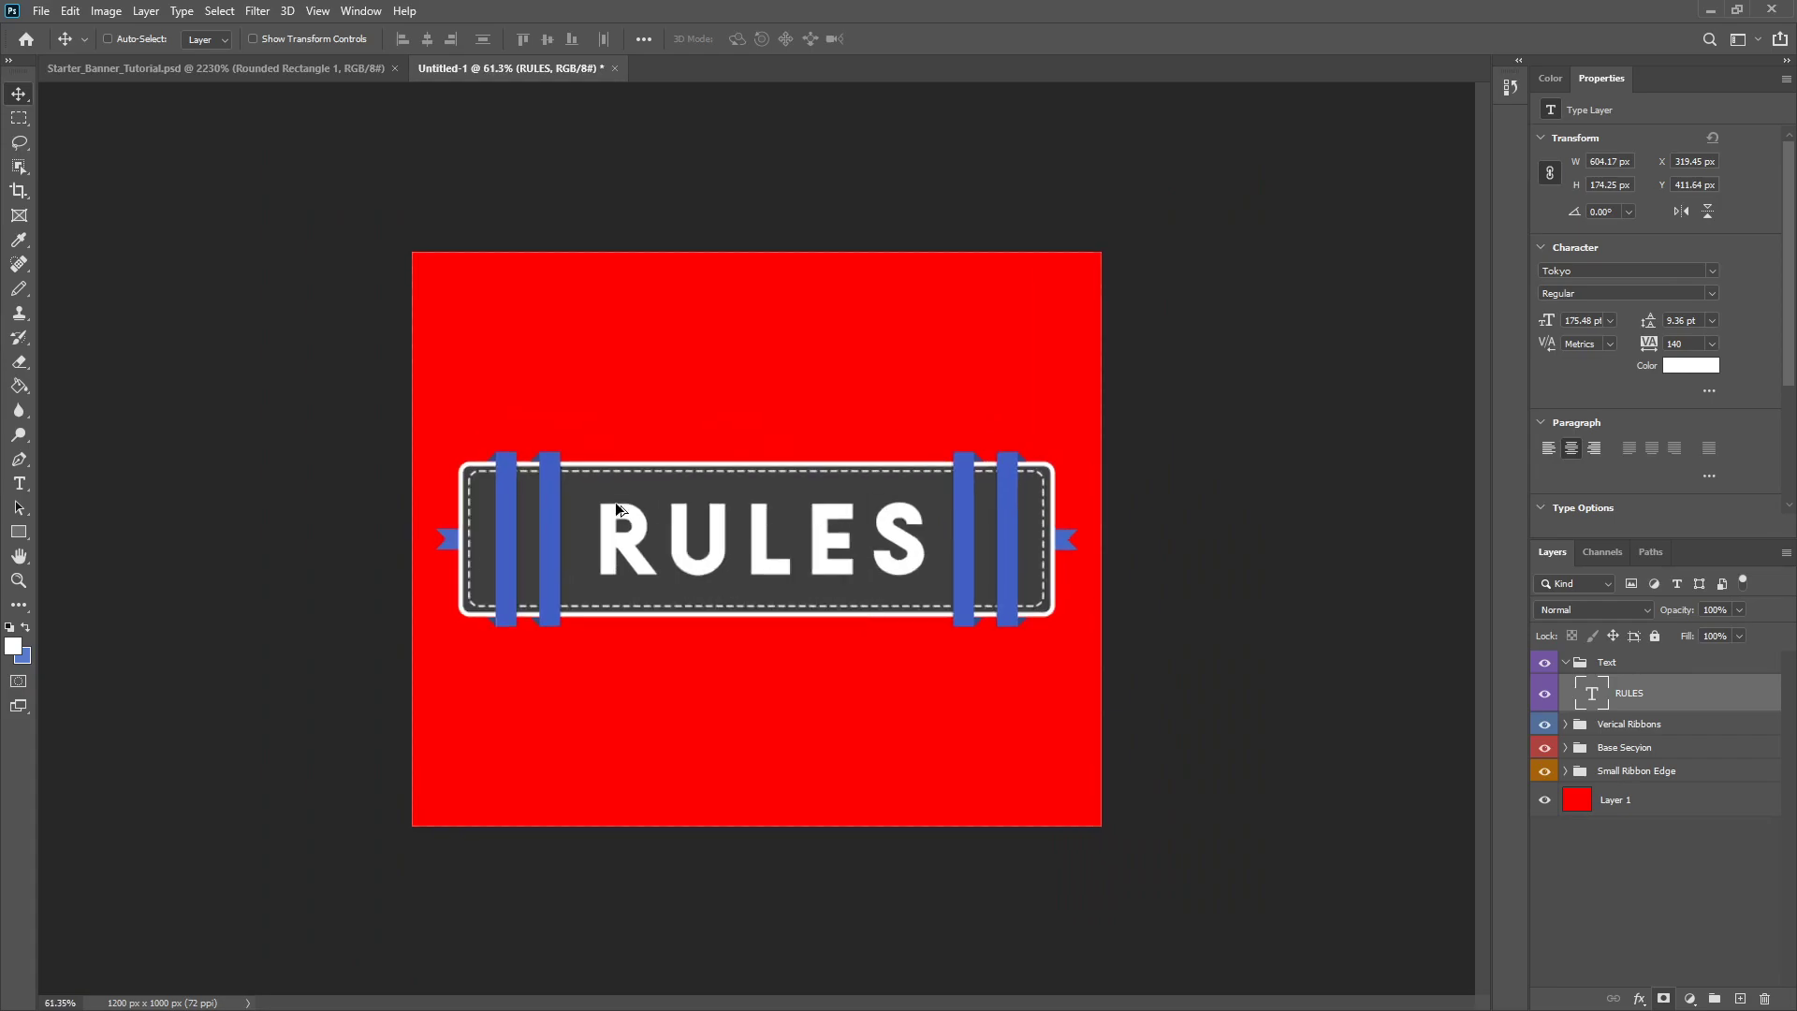
scroll(657, 511, up, 5)
scroll(657, 512, down, 2)
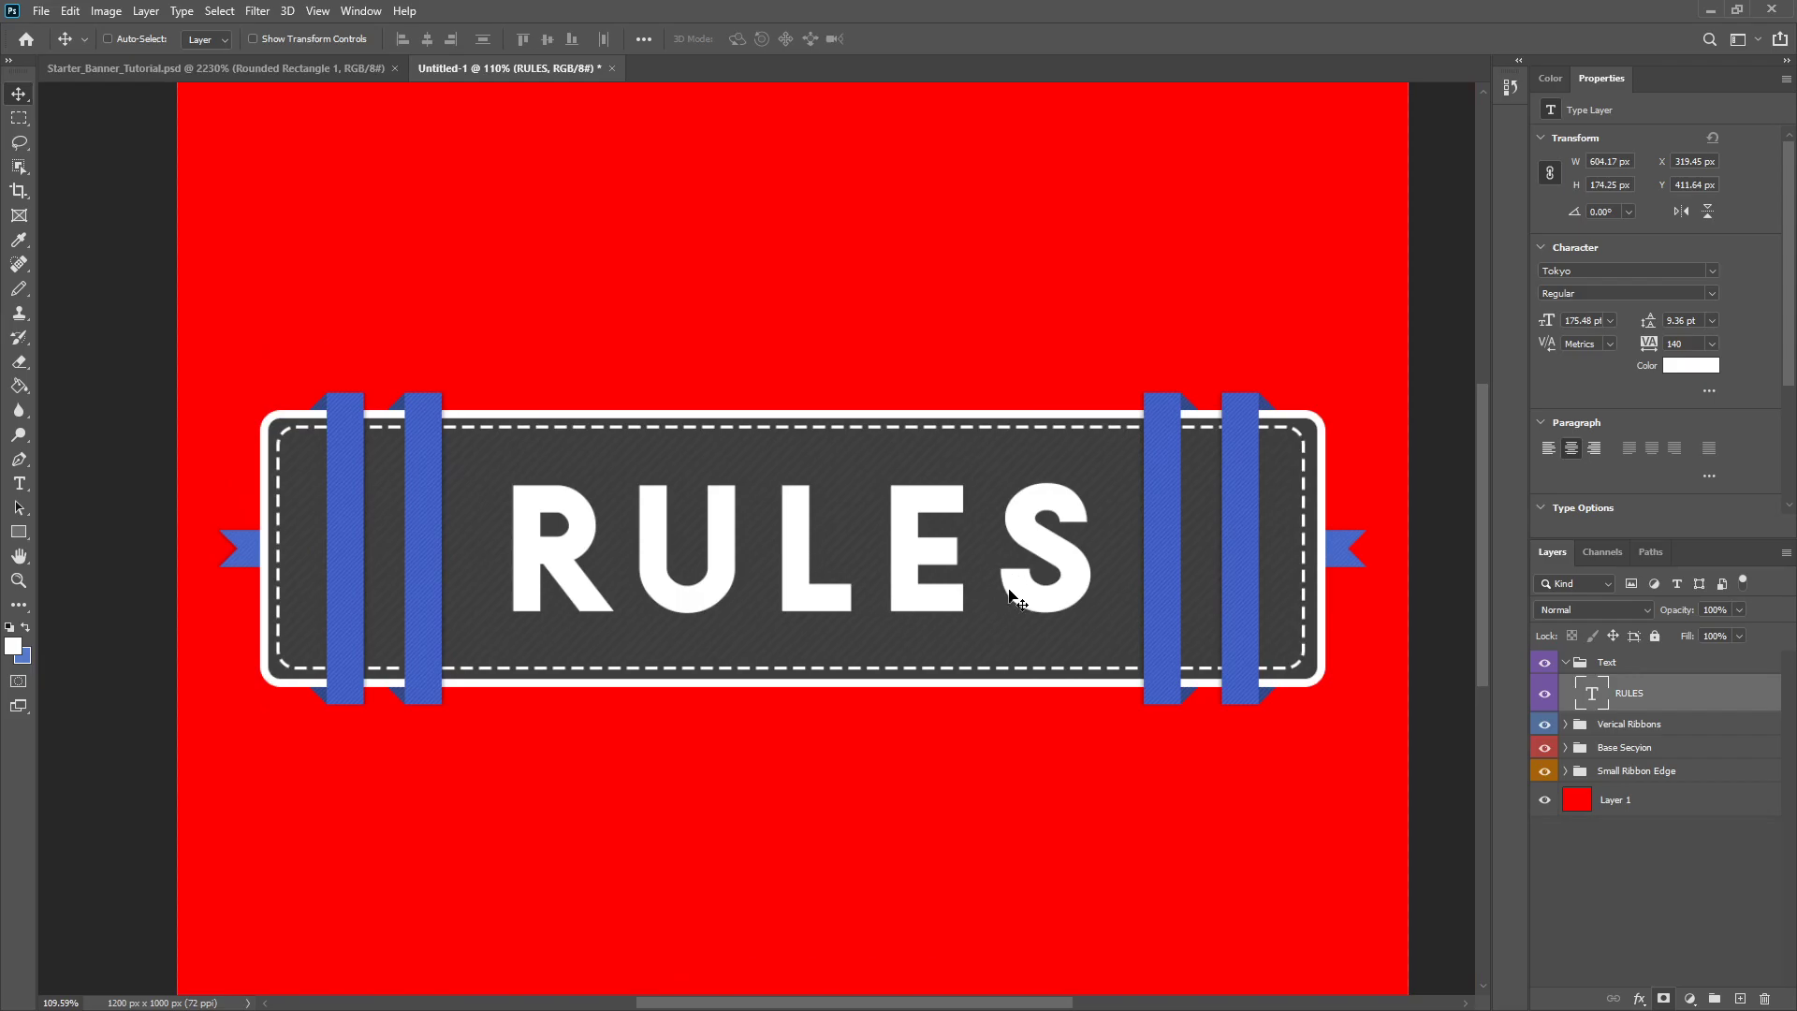
- Check how the banner looks with the red background layer hidden, leaving the layer shown
click(1545, 801)
click(1545, 801)
click(1545, 800)
click(1545, 801)
- Examine the underline beneath the SERVER RULES title in Starter_Banner_Tutorial.psd
click(295, 70)
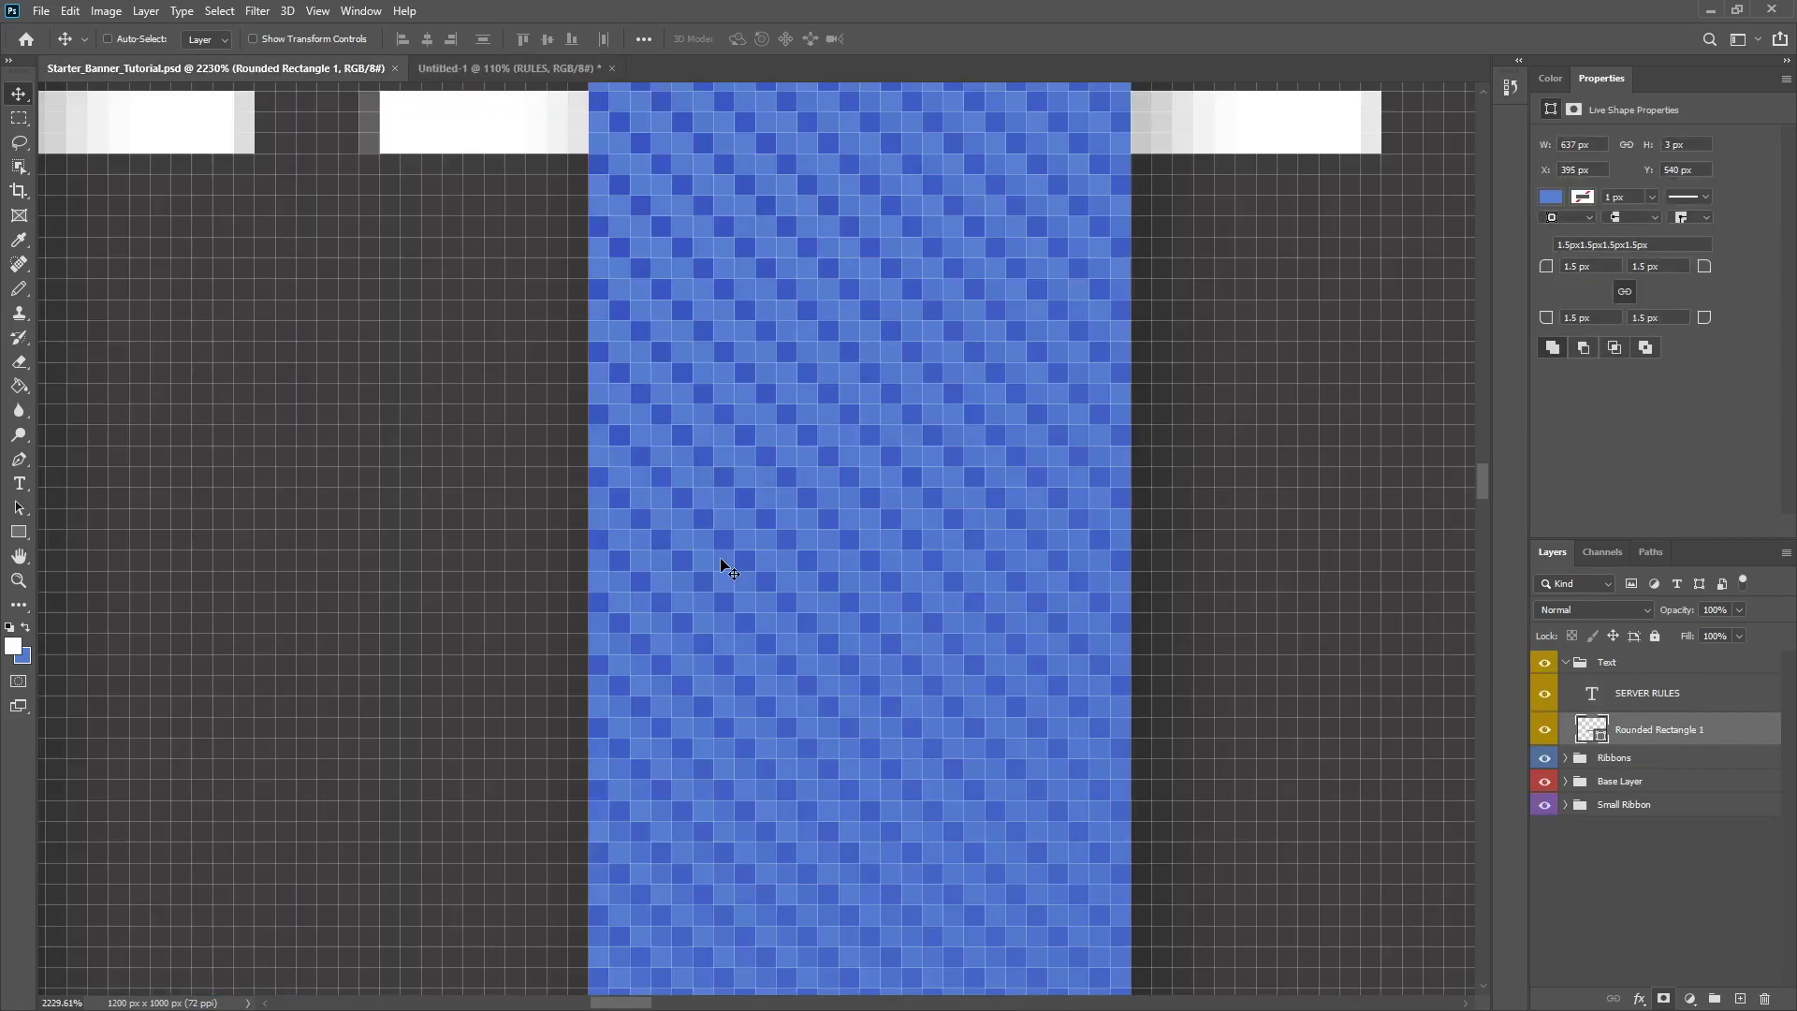
scroll(666, 726, down, 5)
scroll(670, 739, down, 5)
scroll(672, 744, up, 8)
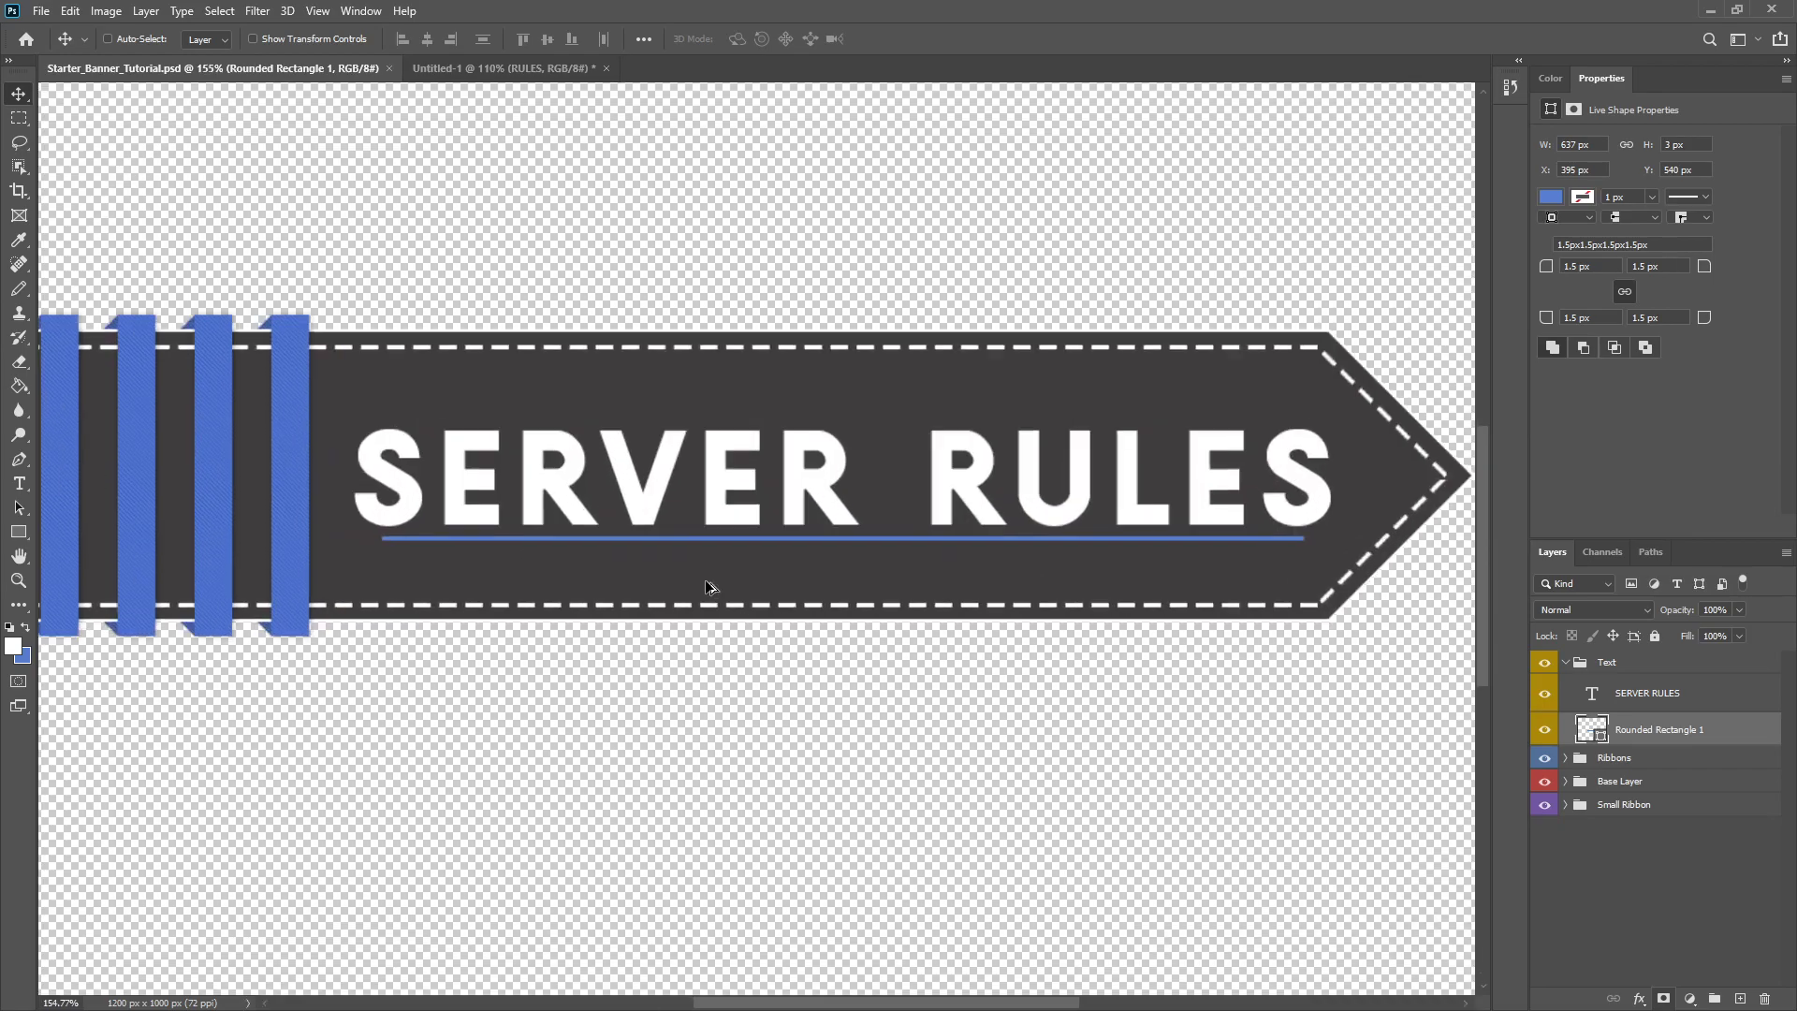
- Return to the Untitled-1 document, make blue the foreground colour and add a new layer above the RULES text
click(480, 70)
key(z)
key(x)
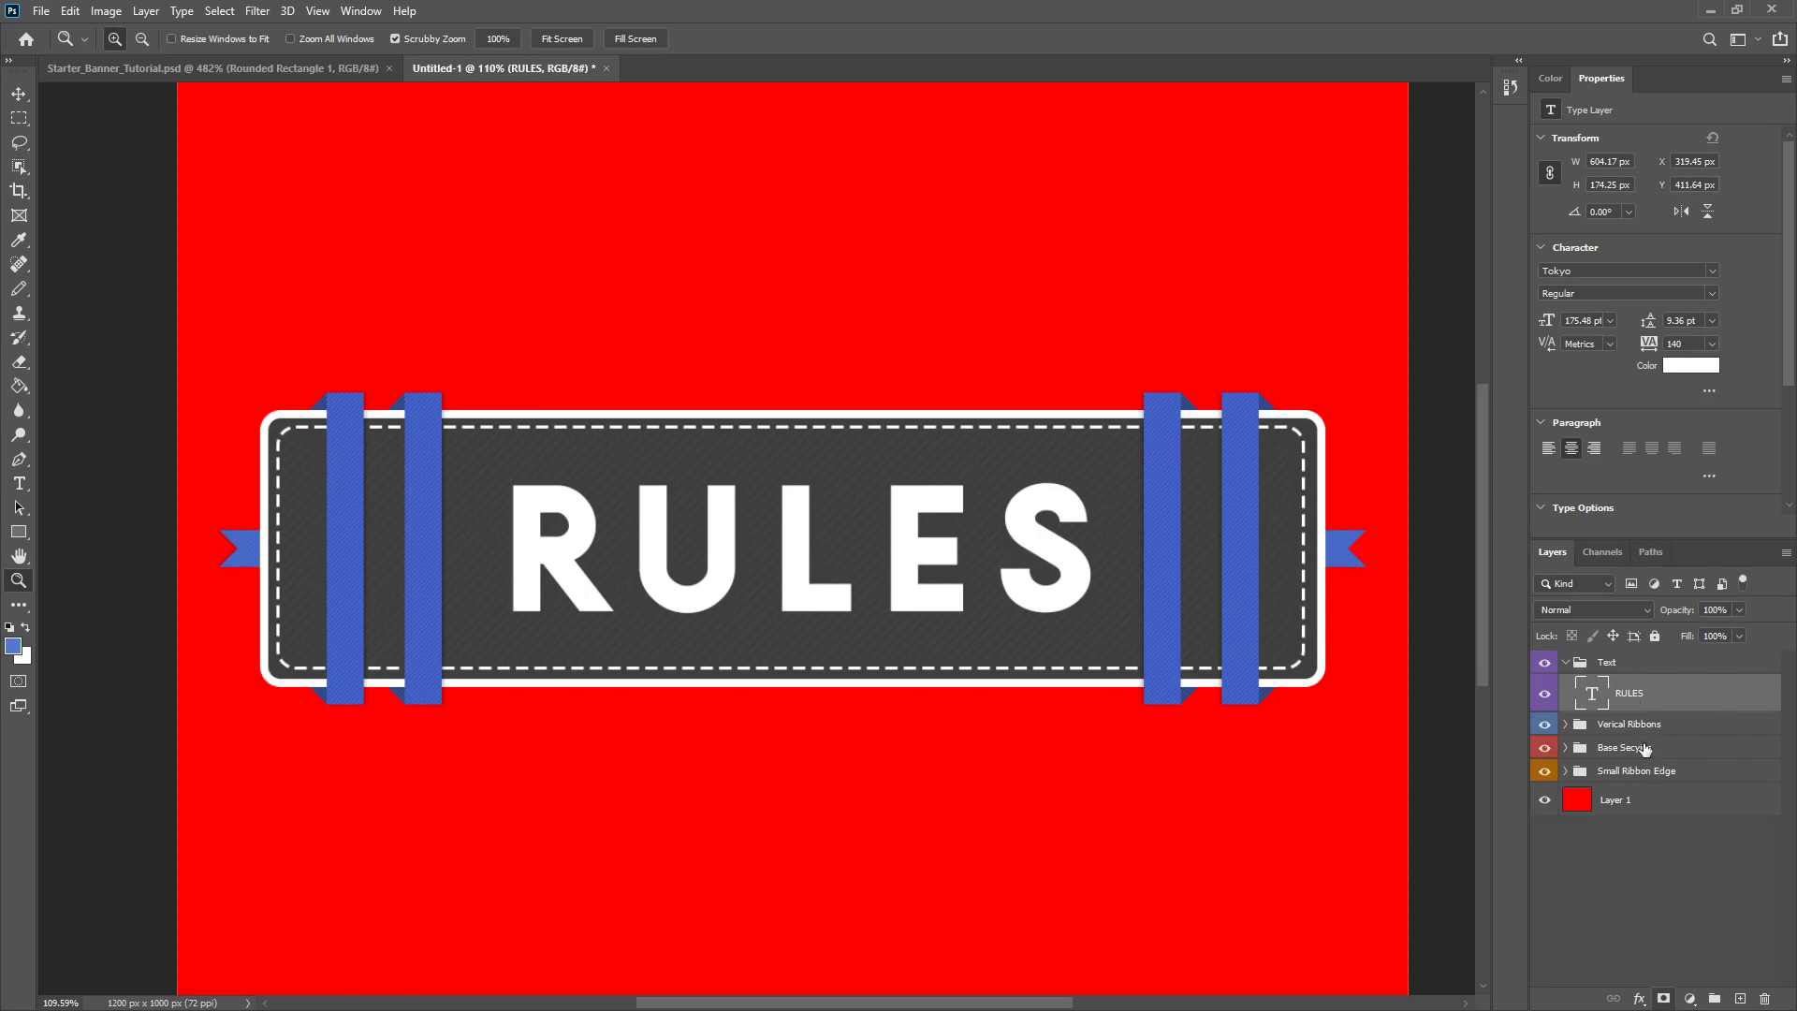
click(1740, 998)
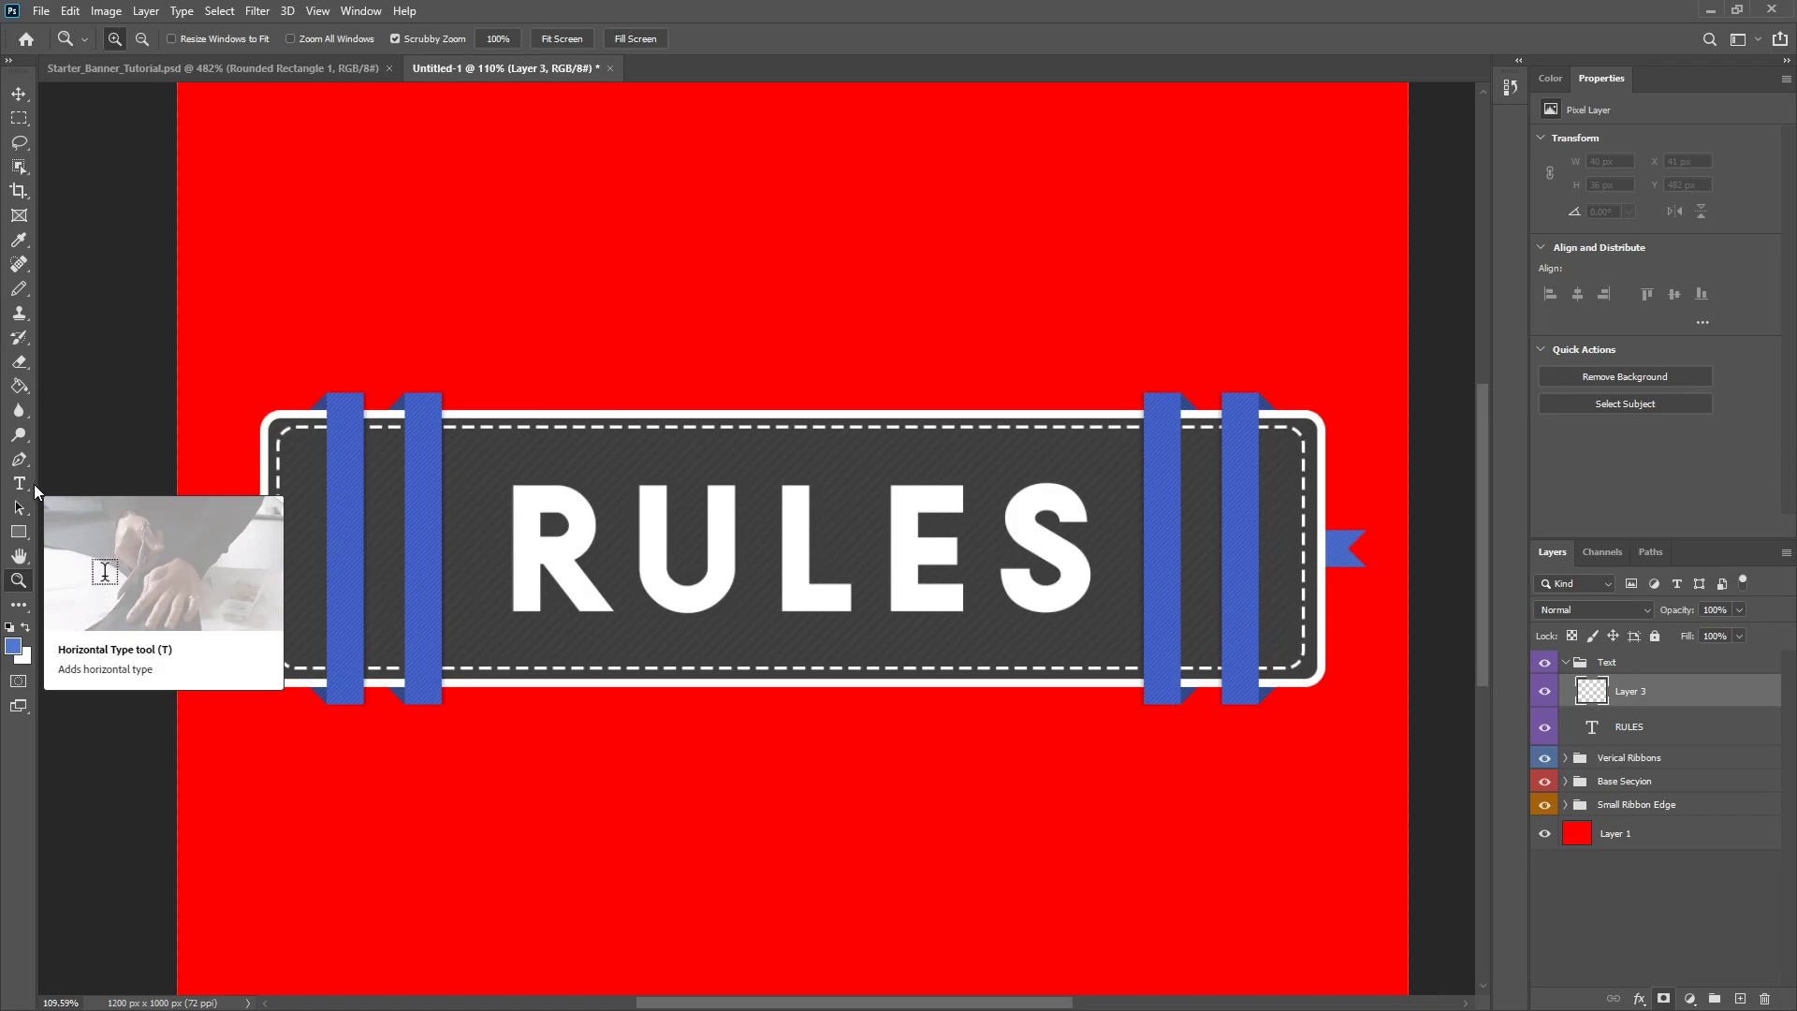
- Set up the Rounded Rectangle tool with no stroke and the recently used ribbon blue as fill
click(19, 533)
right_click(19, 533)
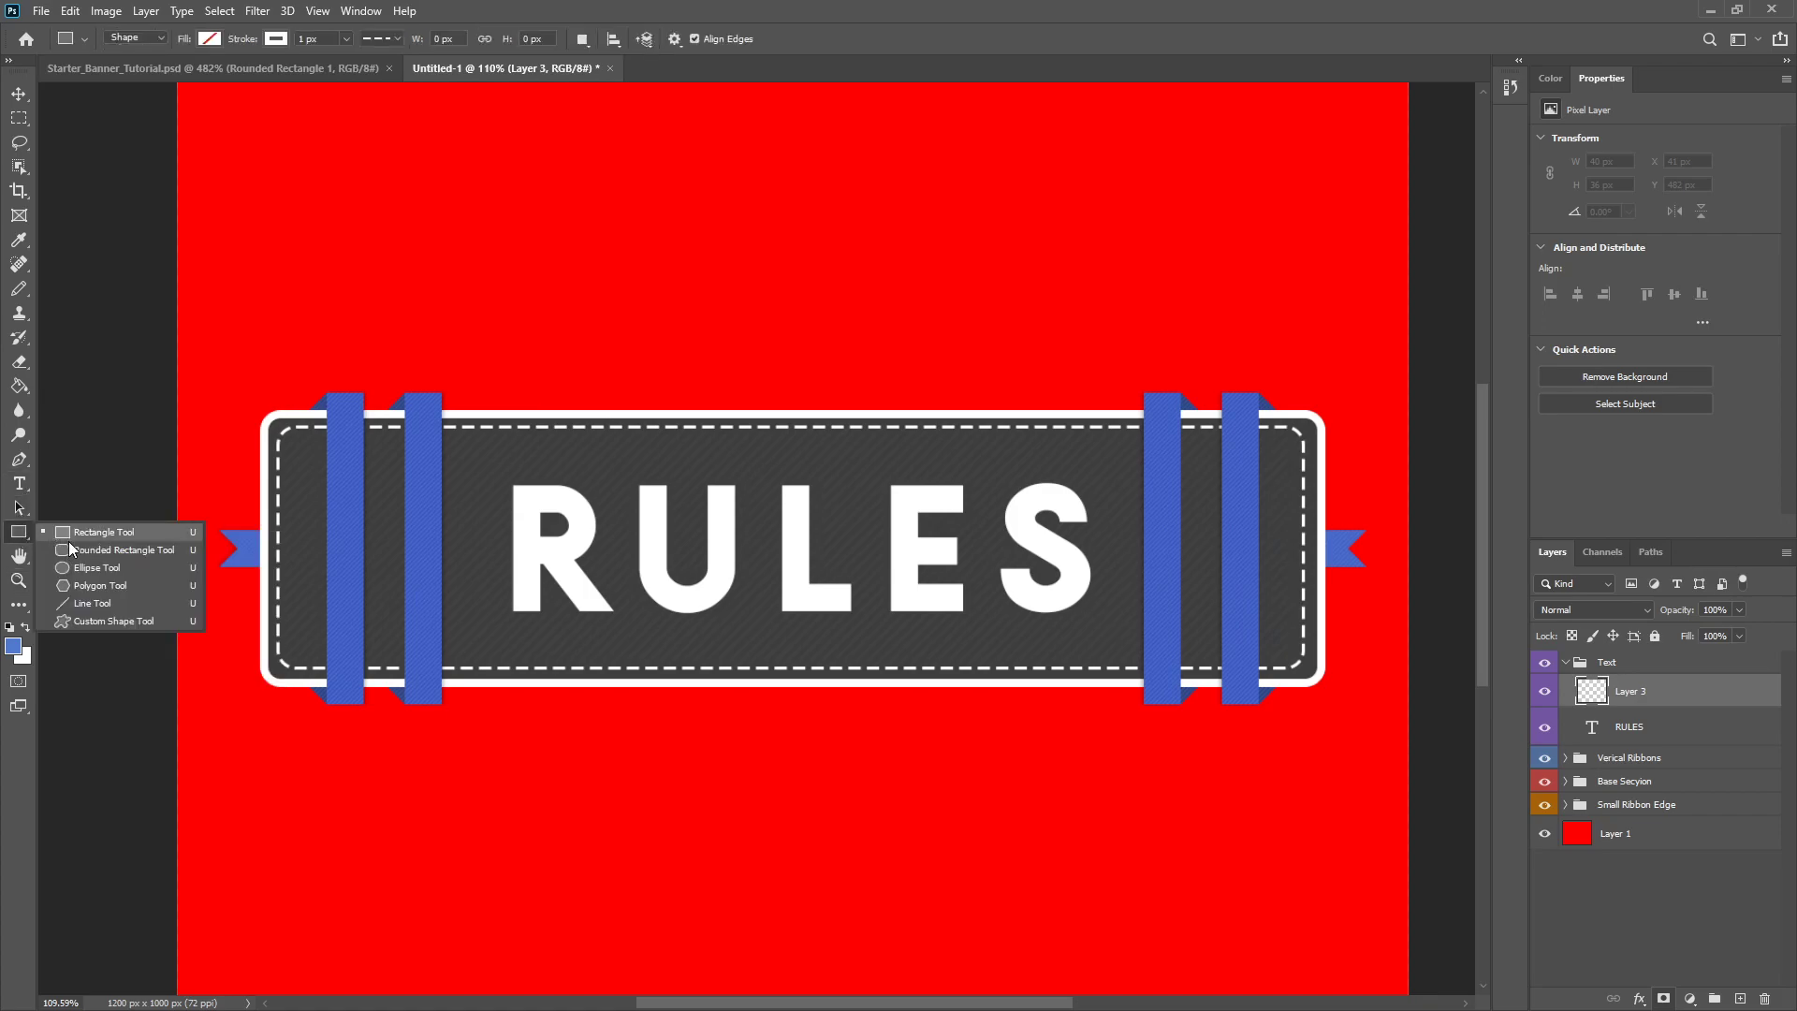
click(103, 552)
scroll(518, 655, up, 3)
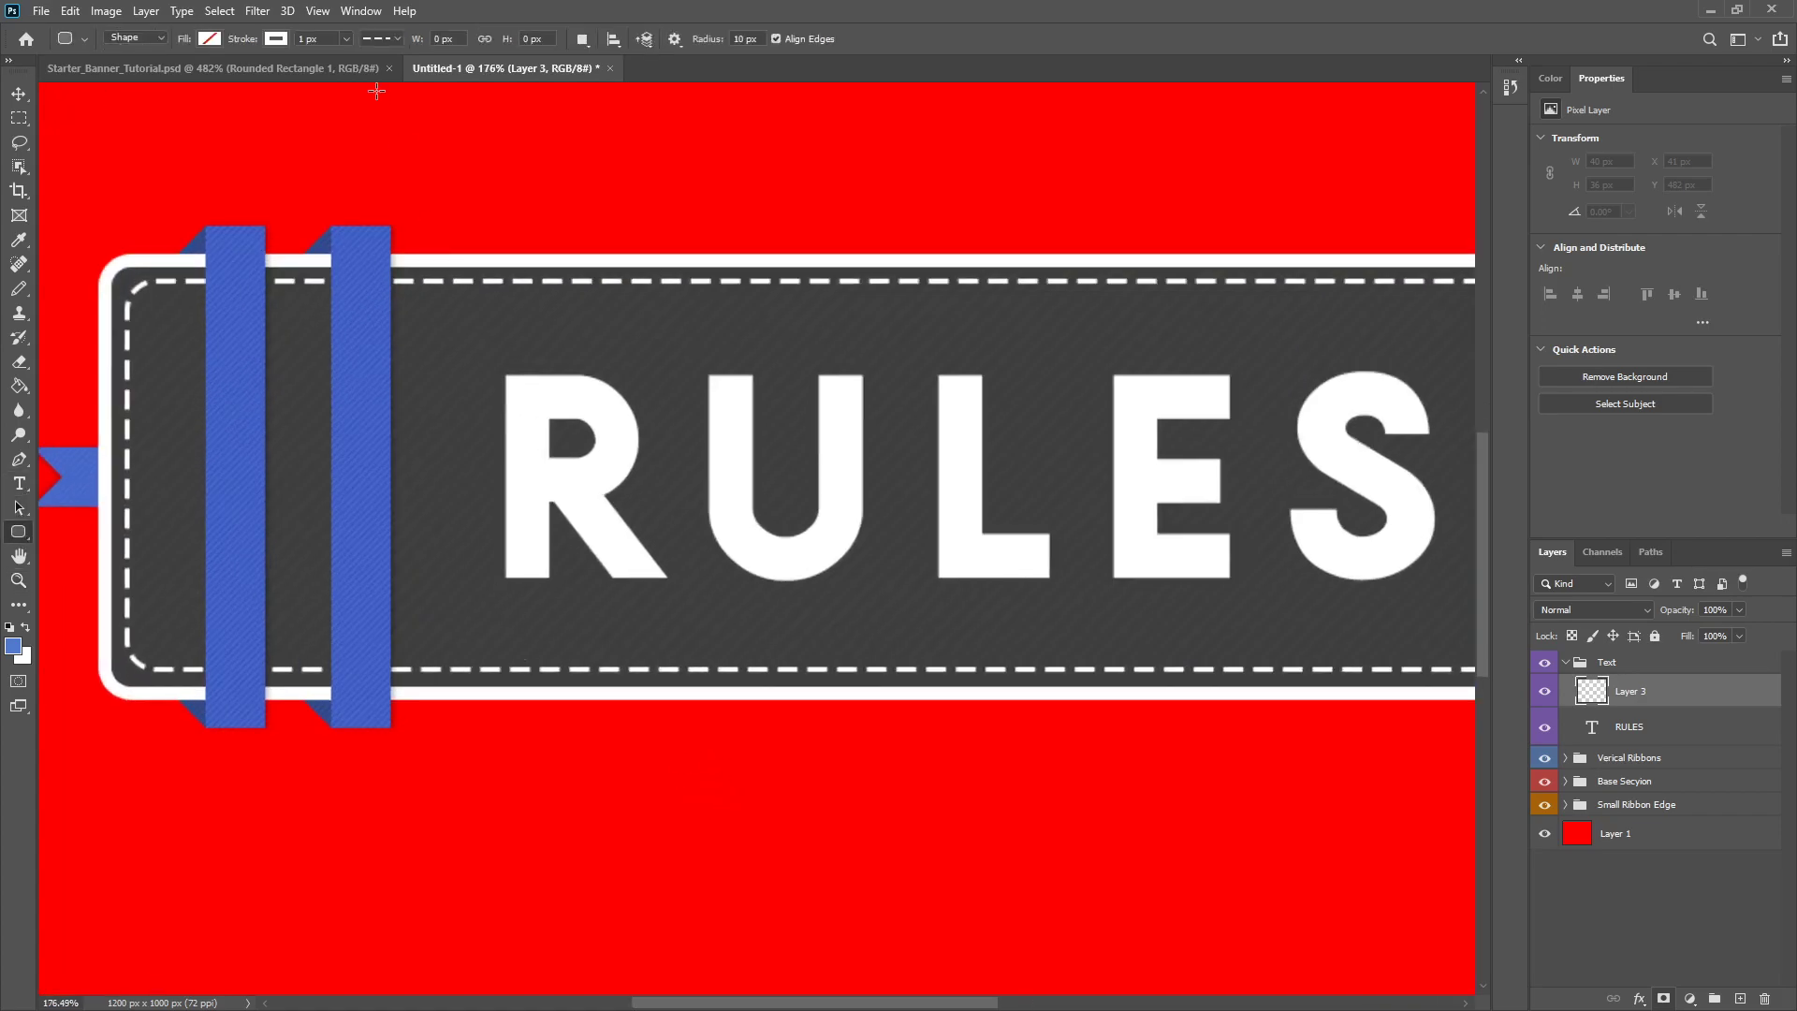
click(275, 39)
click(182, 77)
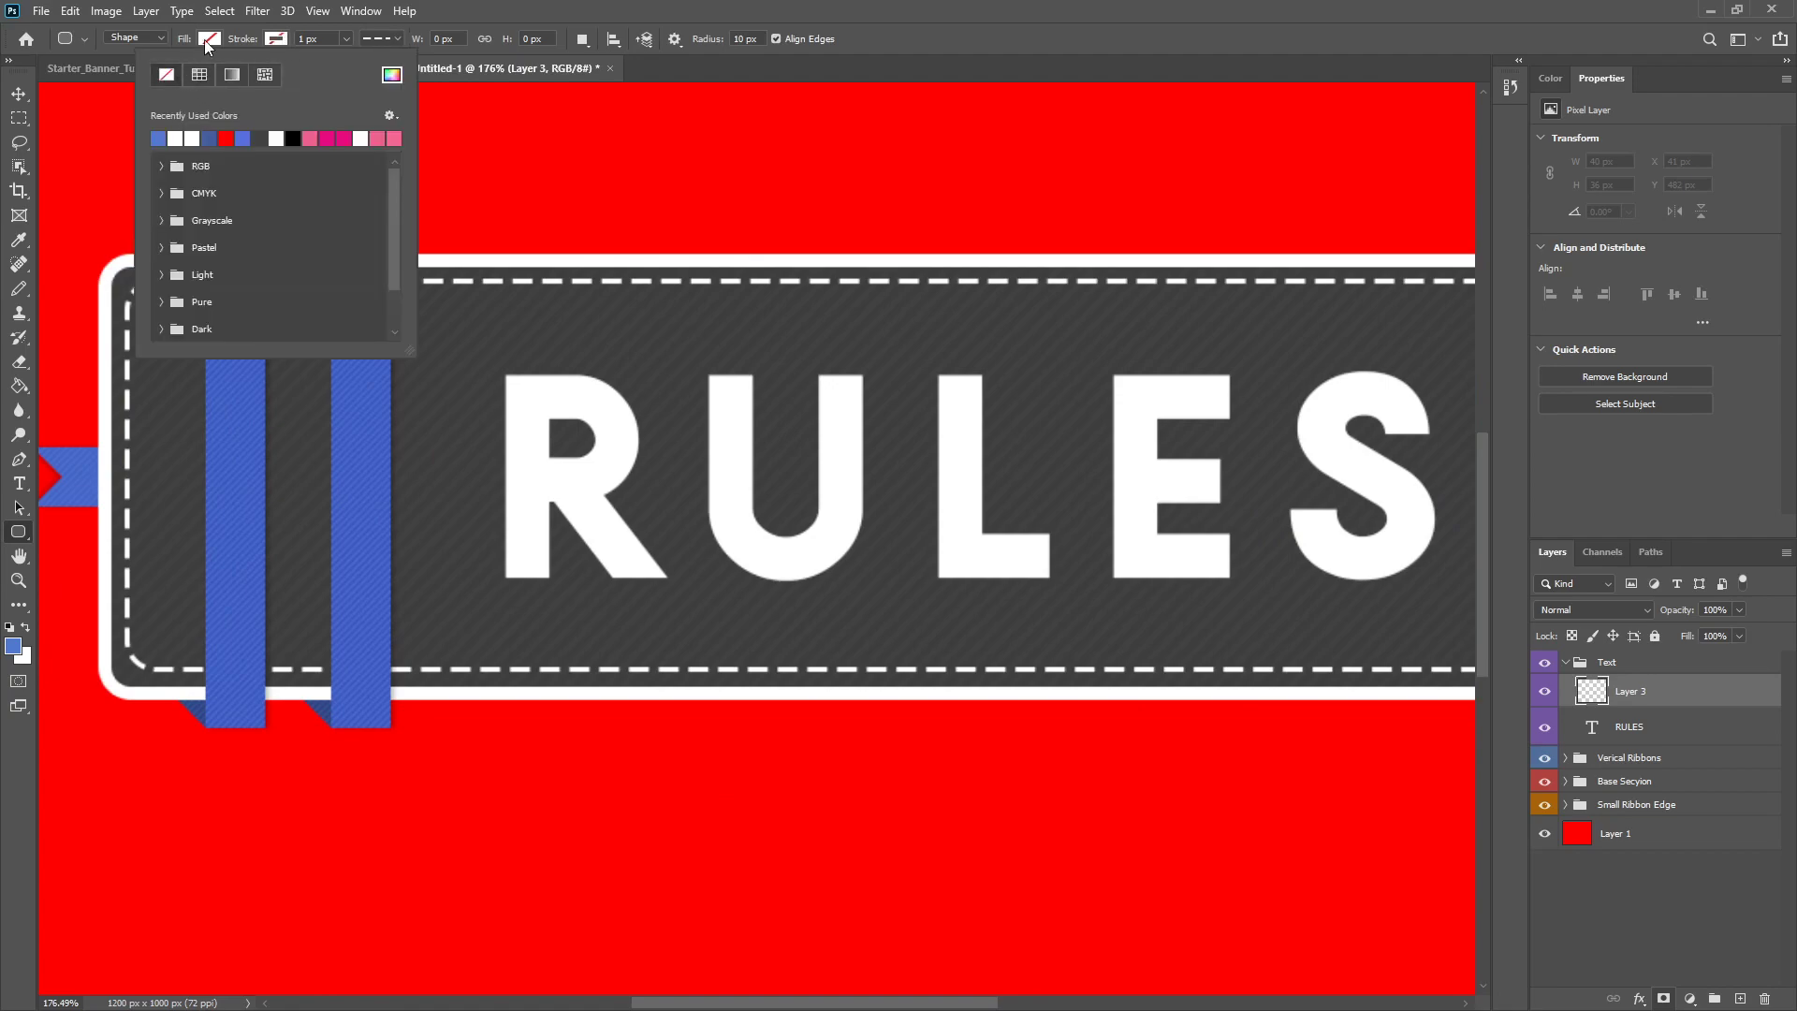
click(204, 39)
click(93, 139)
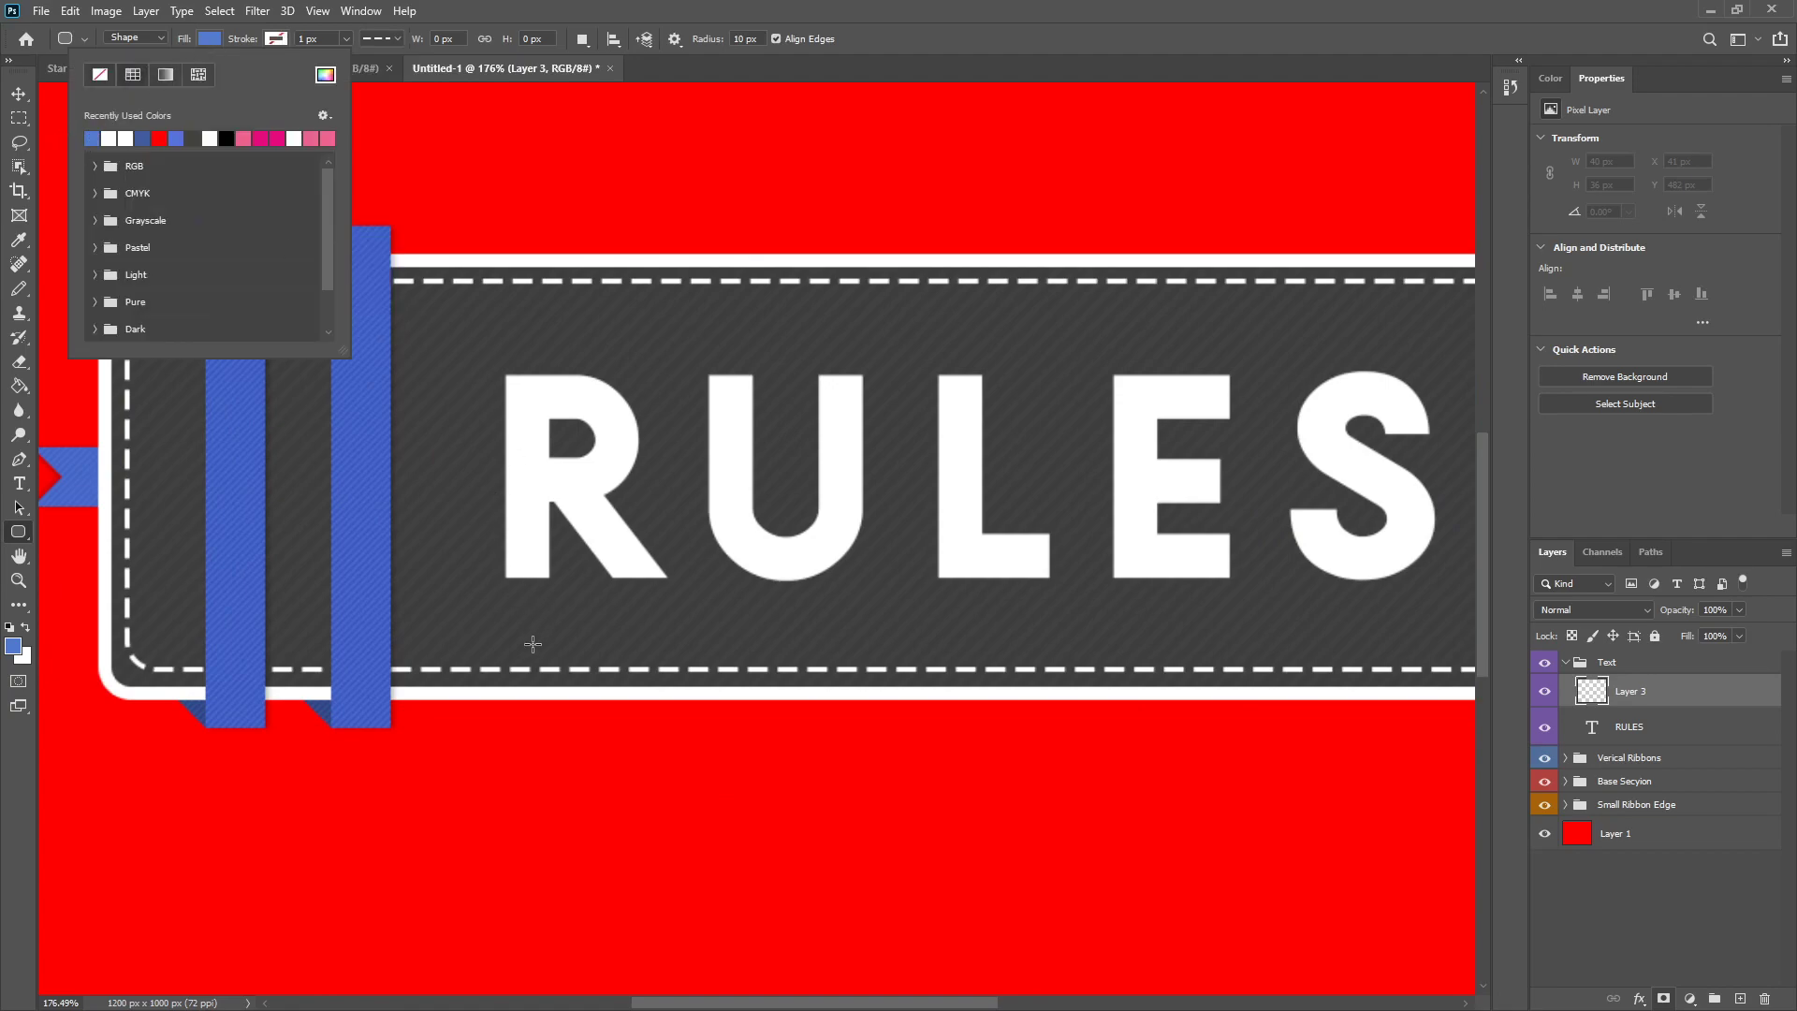
- Draw a thin blue underline about 534 px wide and 2 px high just beneath the RULES text
drag(516, 604, 1066, 604)
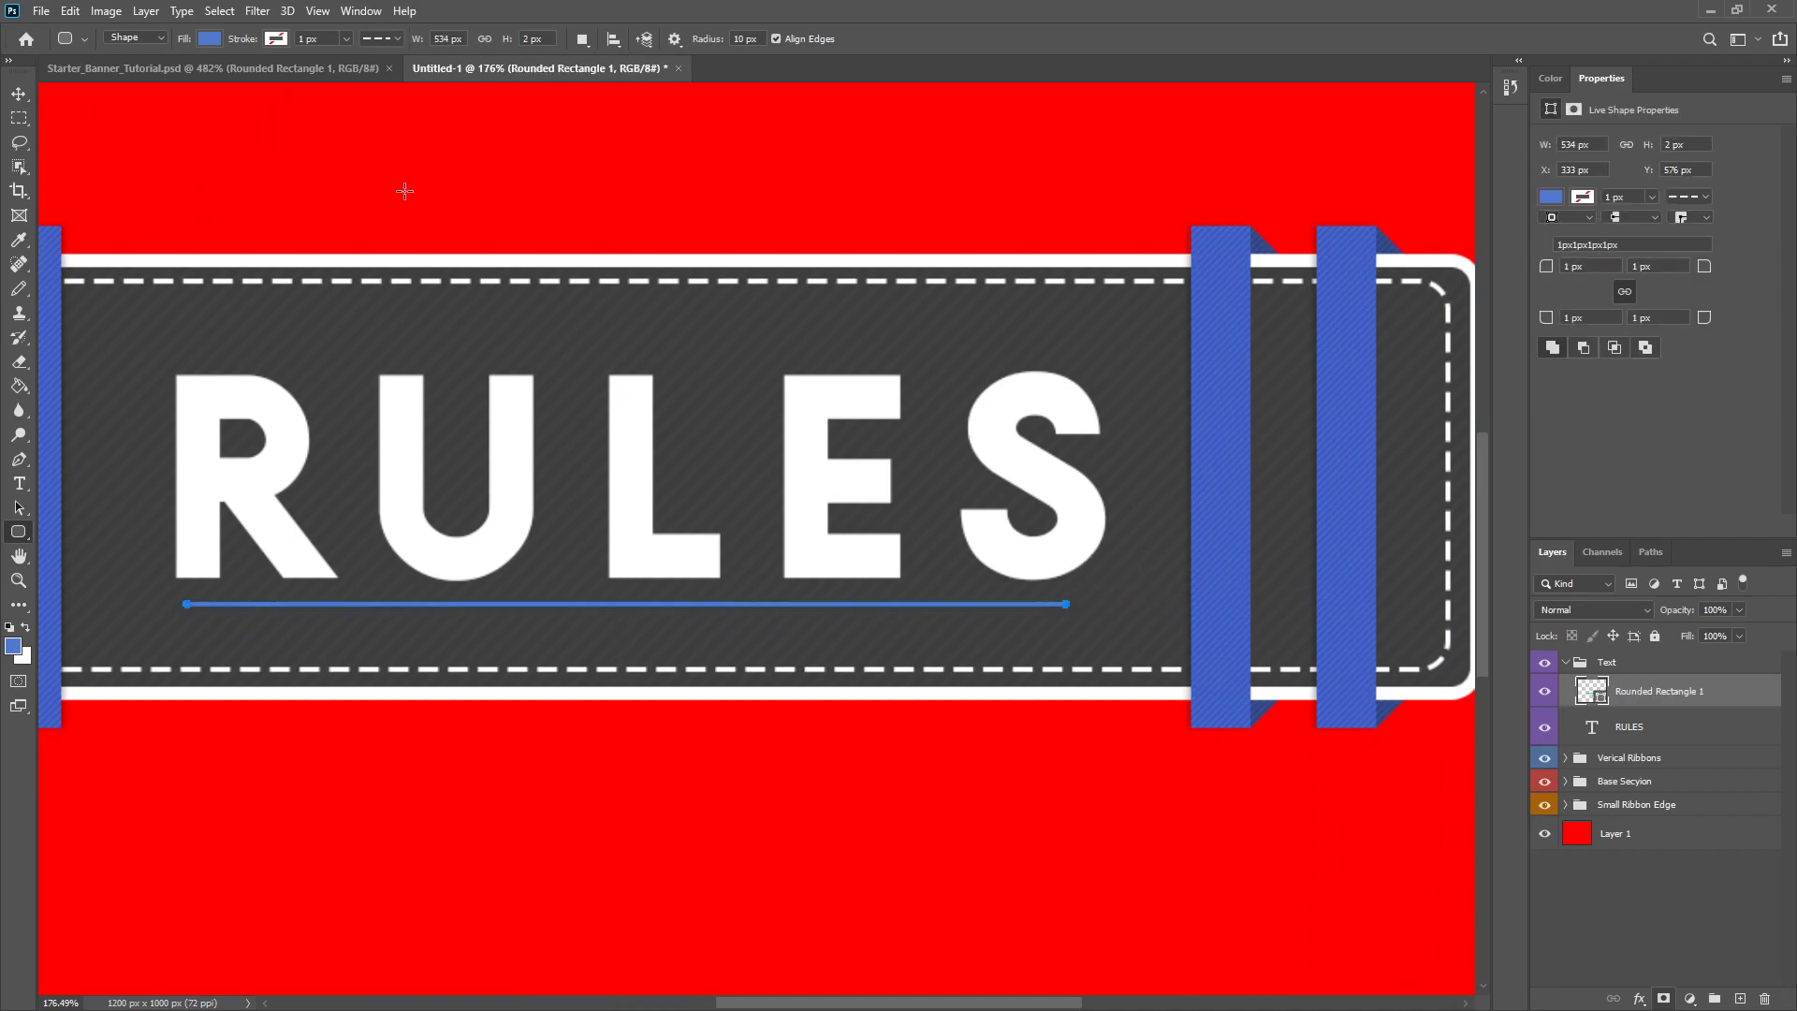
click(18, 93)
drag(647, 550, 641, 553)
- Stretch the blue underline to a height of about 3.4 px and align it beneath the RULES text
key(ctrl+t)
scroll(613, 648, up, 10)
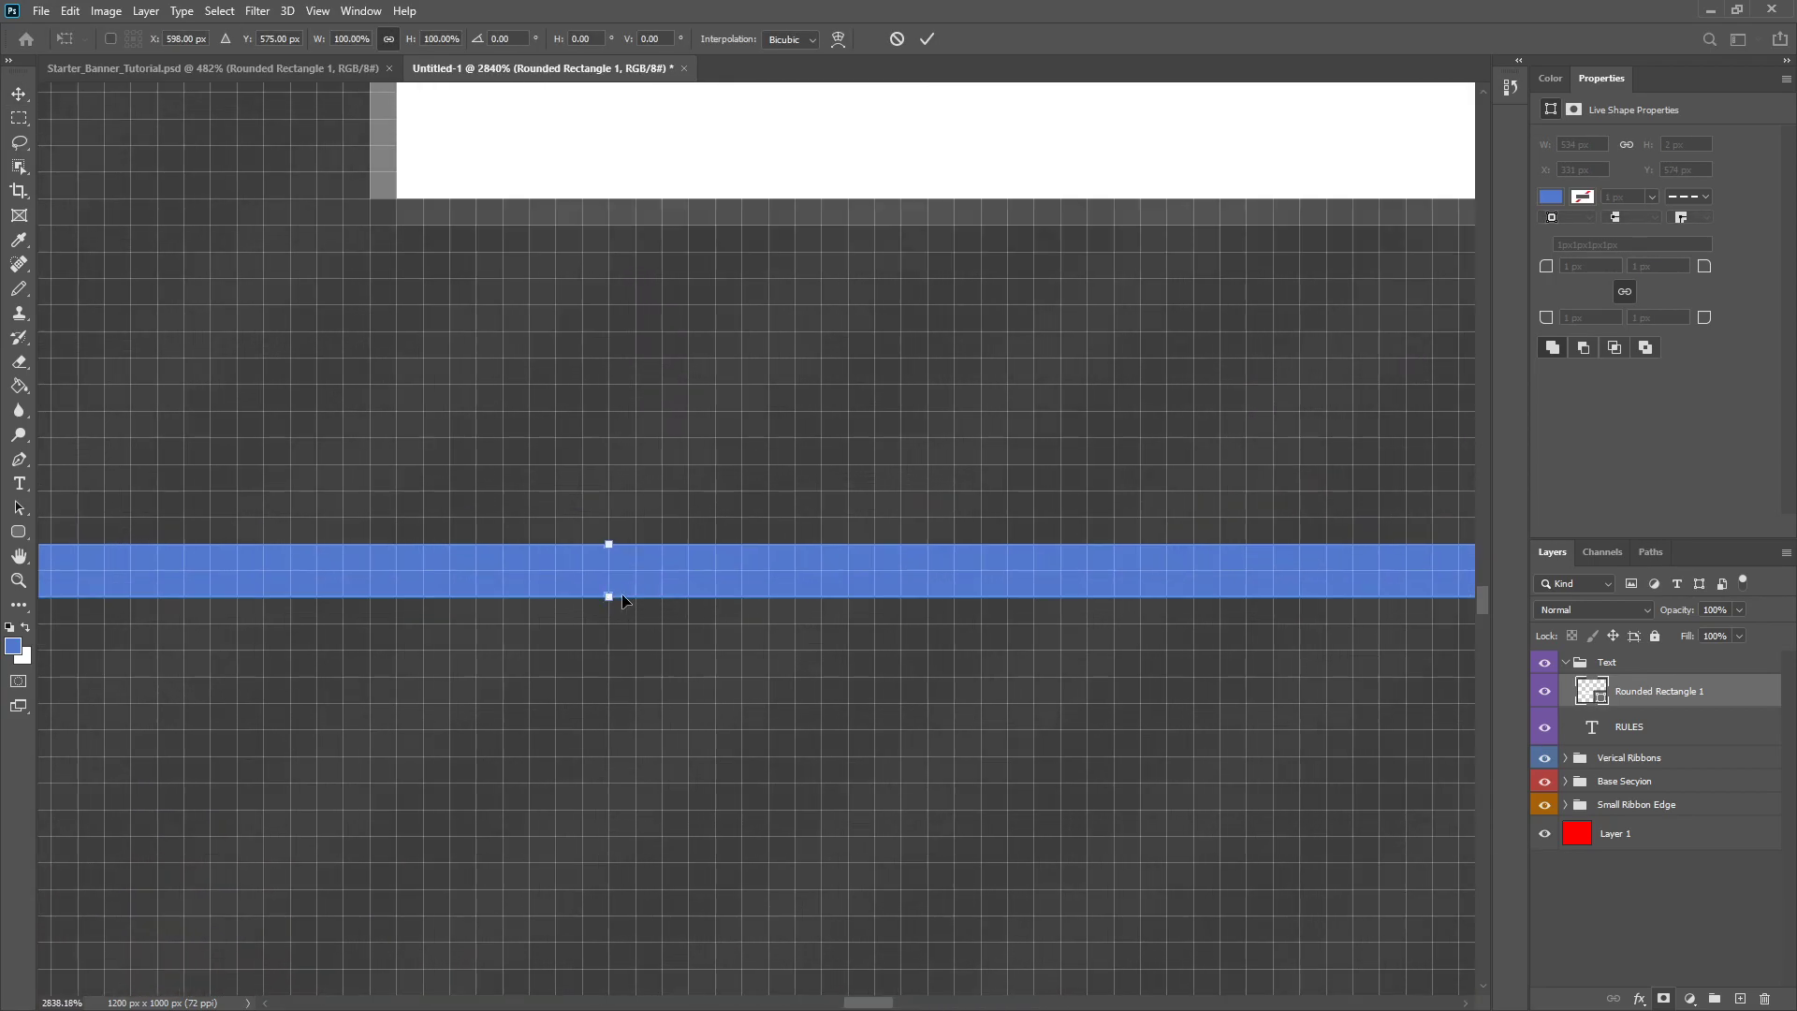
drag(607, 597, 594, 640)
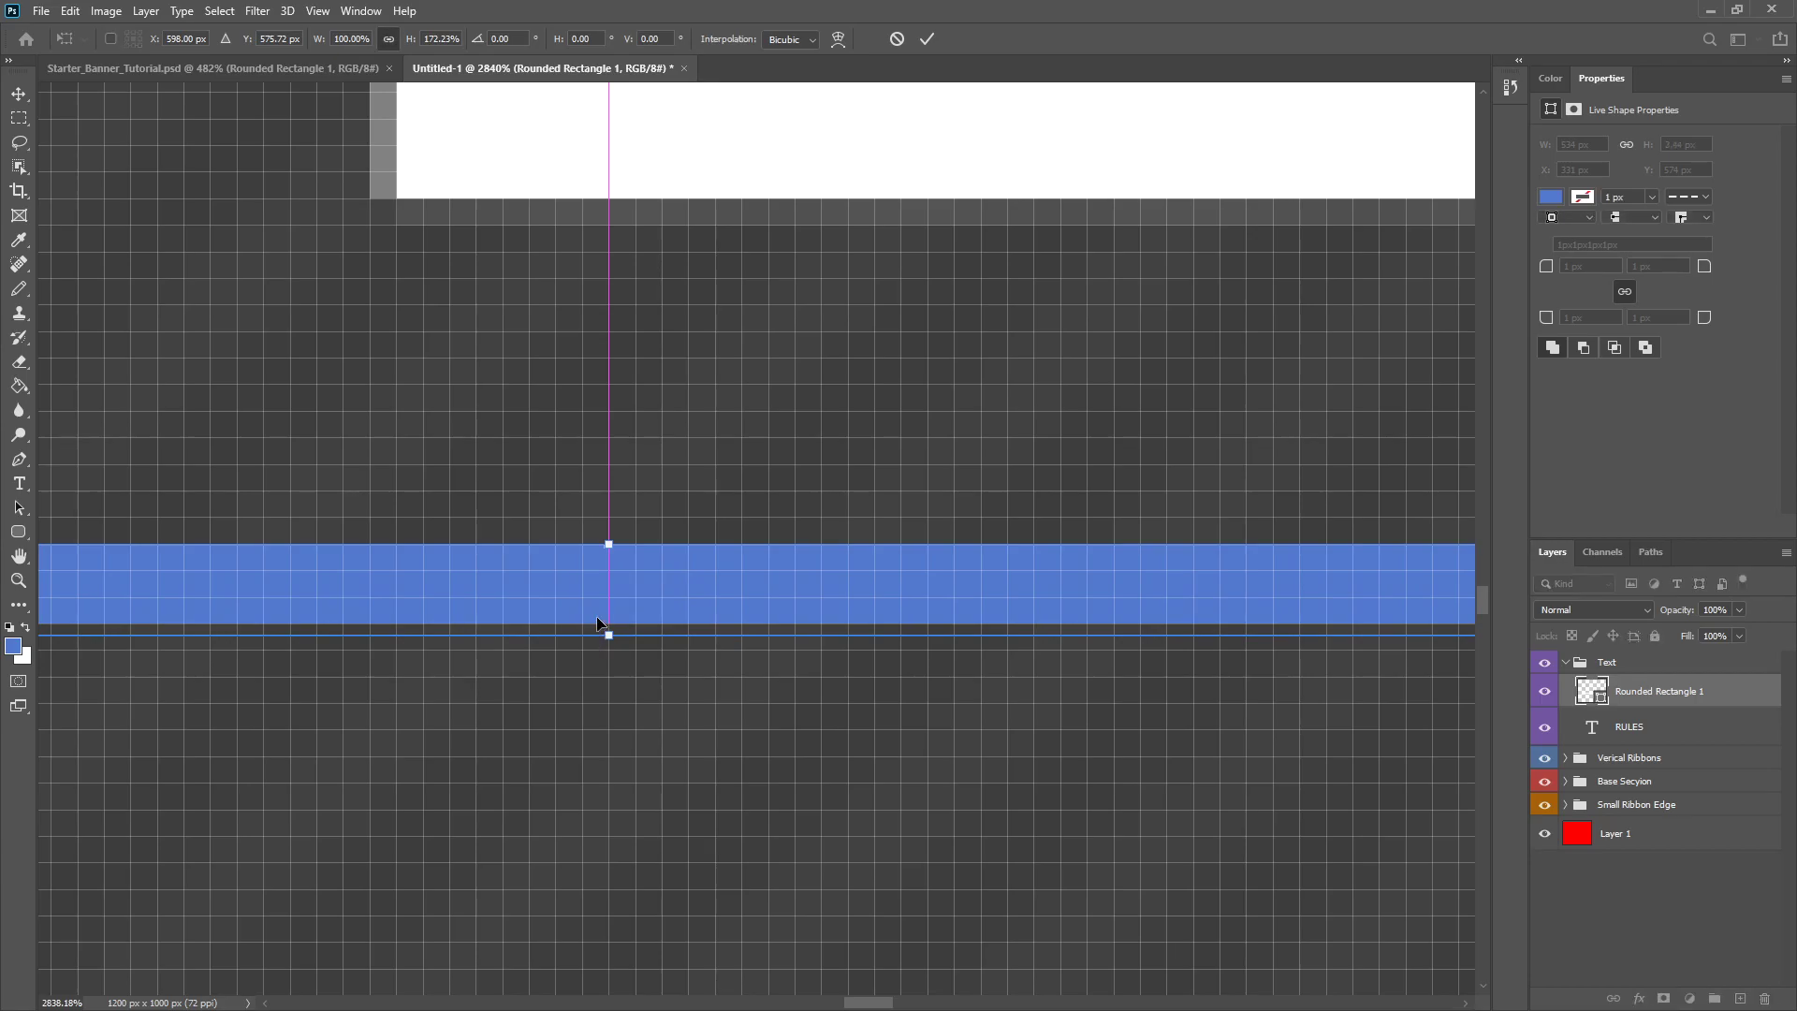
click(925, 41)
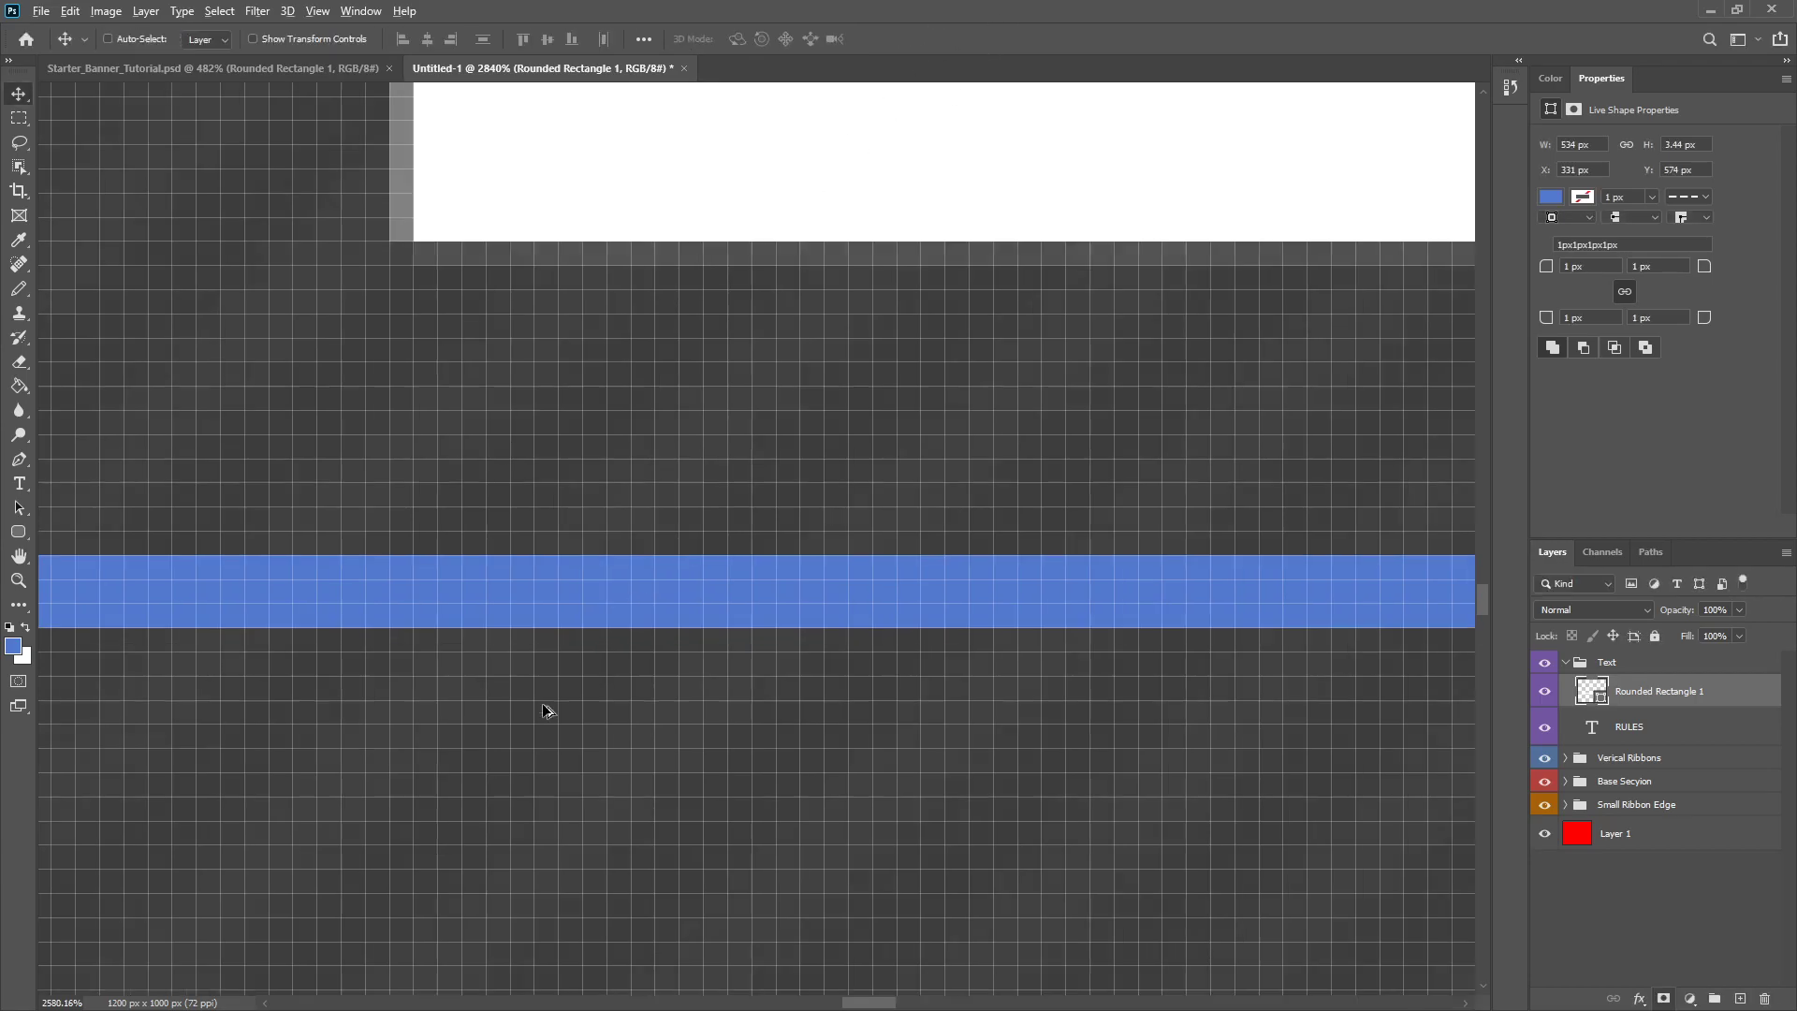
scroll(591, 671, down, 10)
drag(615, 694, 611, 694)
scroll(627, 765, down, 4)
scroll(627, 766, up, 1)
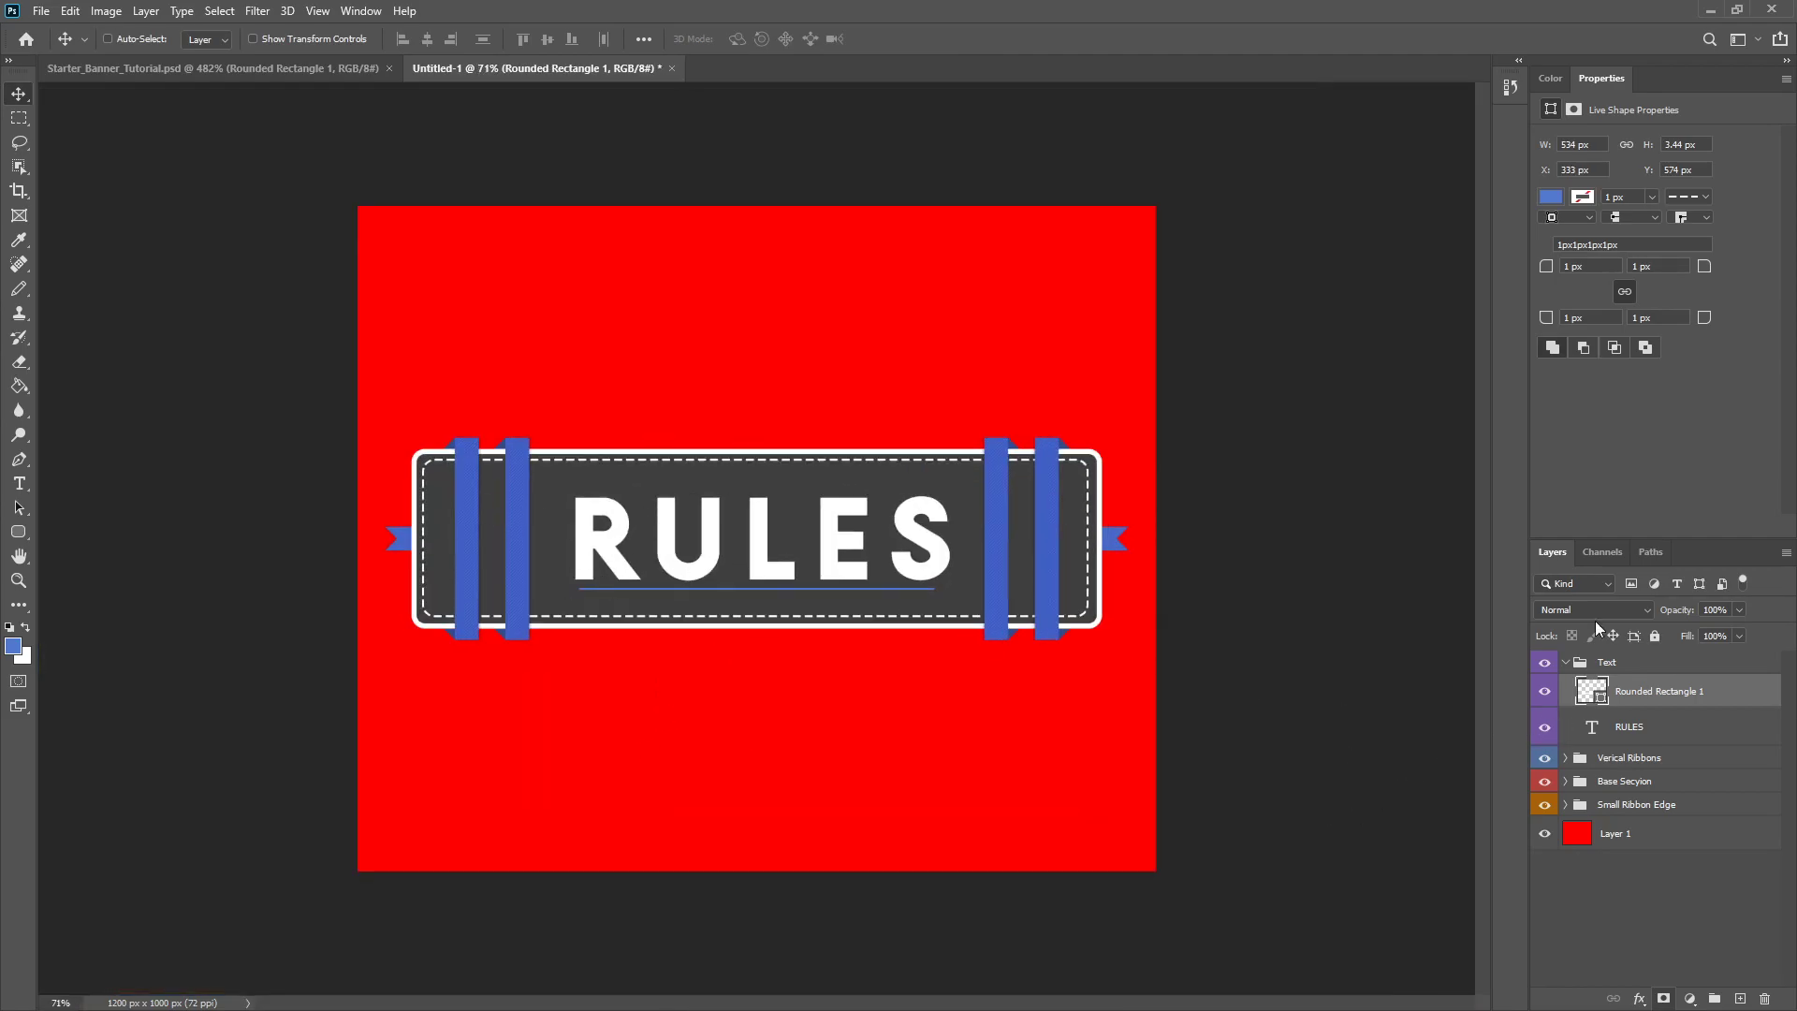
- Hide the red background layer and make a rectangular selection around the whole banner
click(1545, 833)
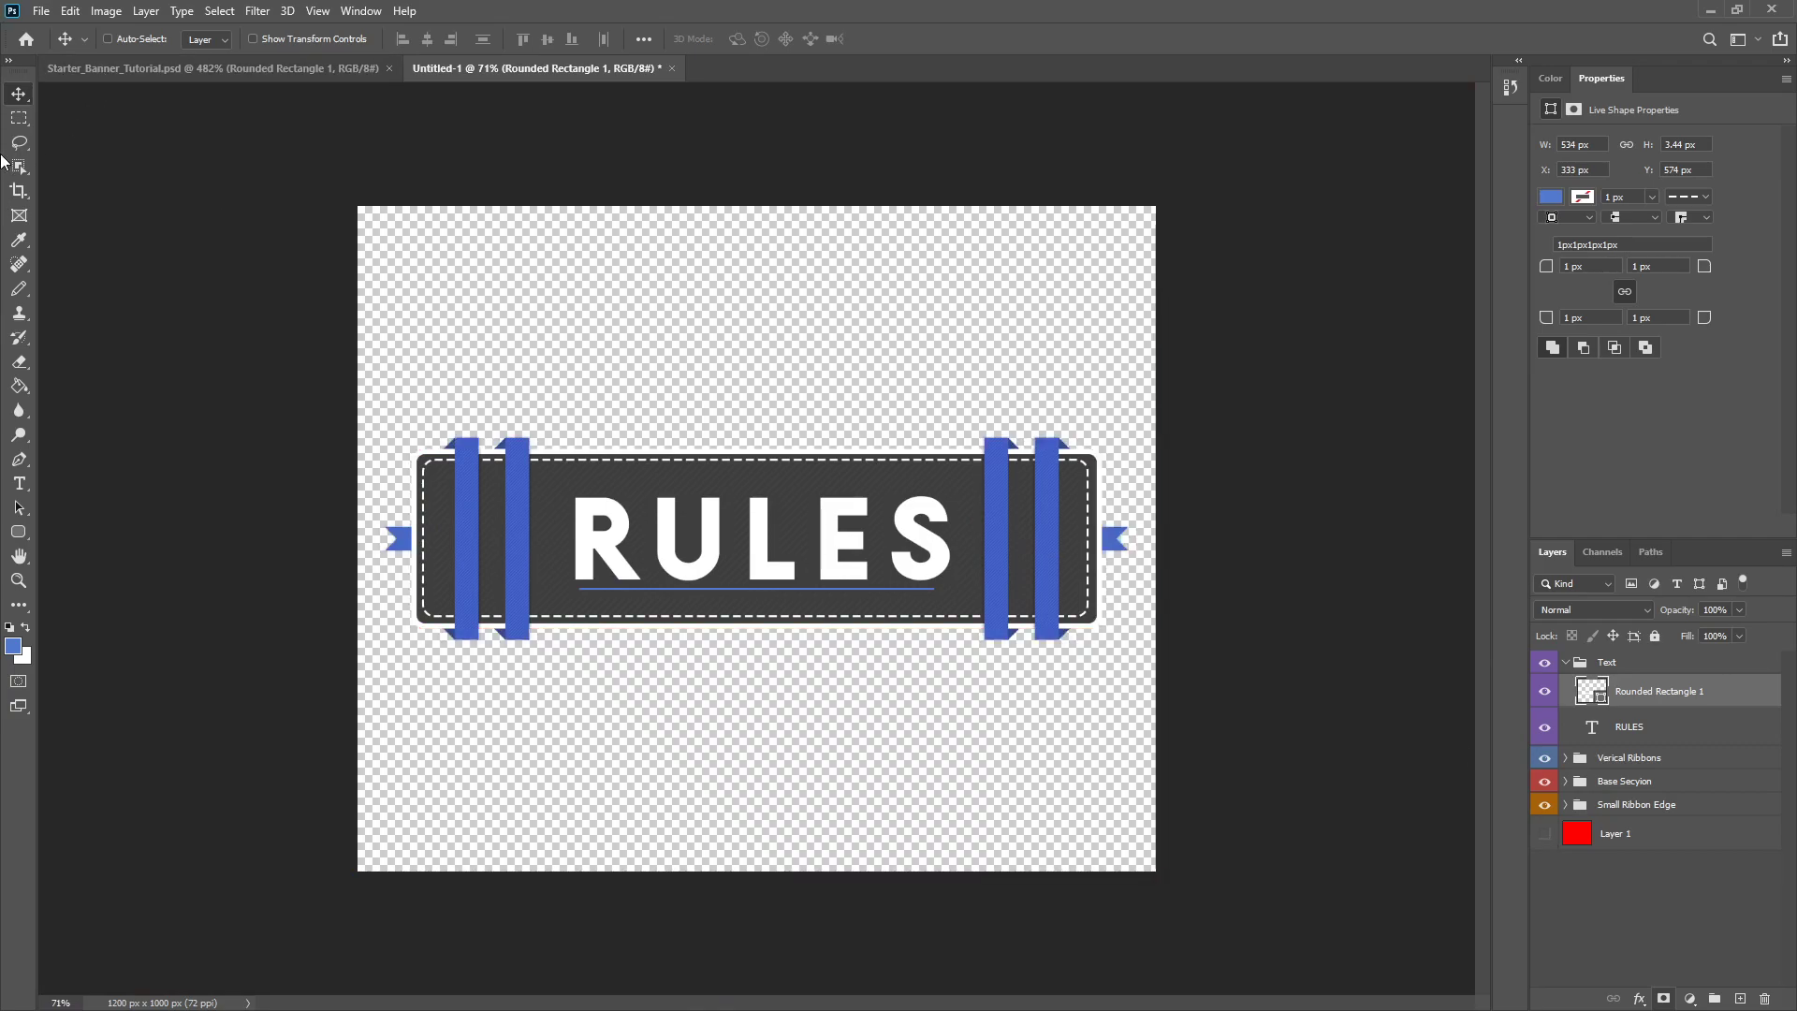
click(19, 118)
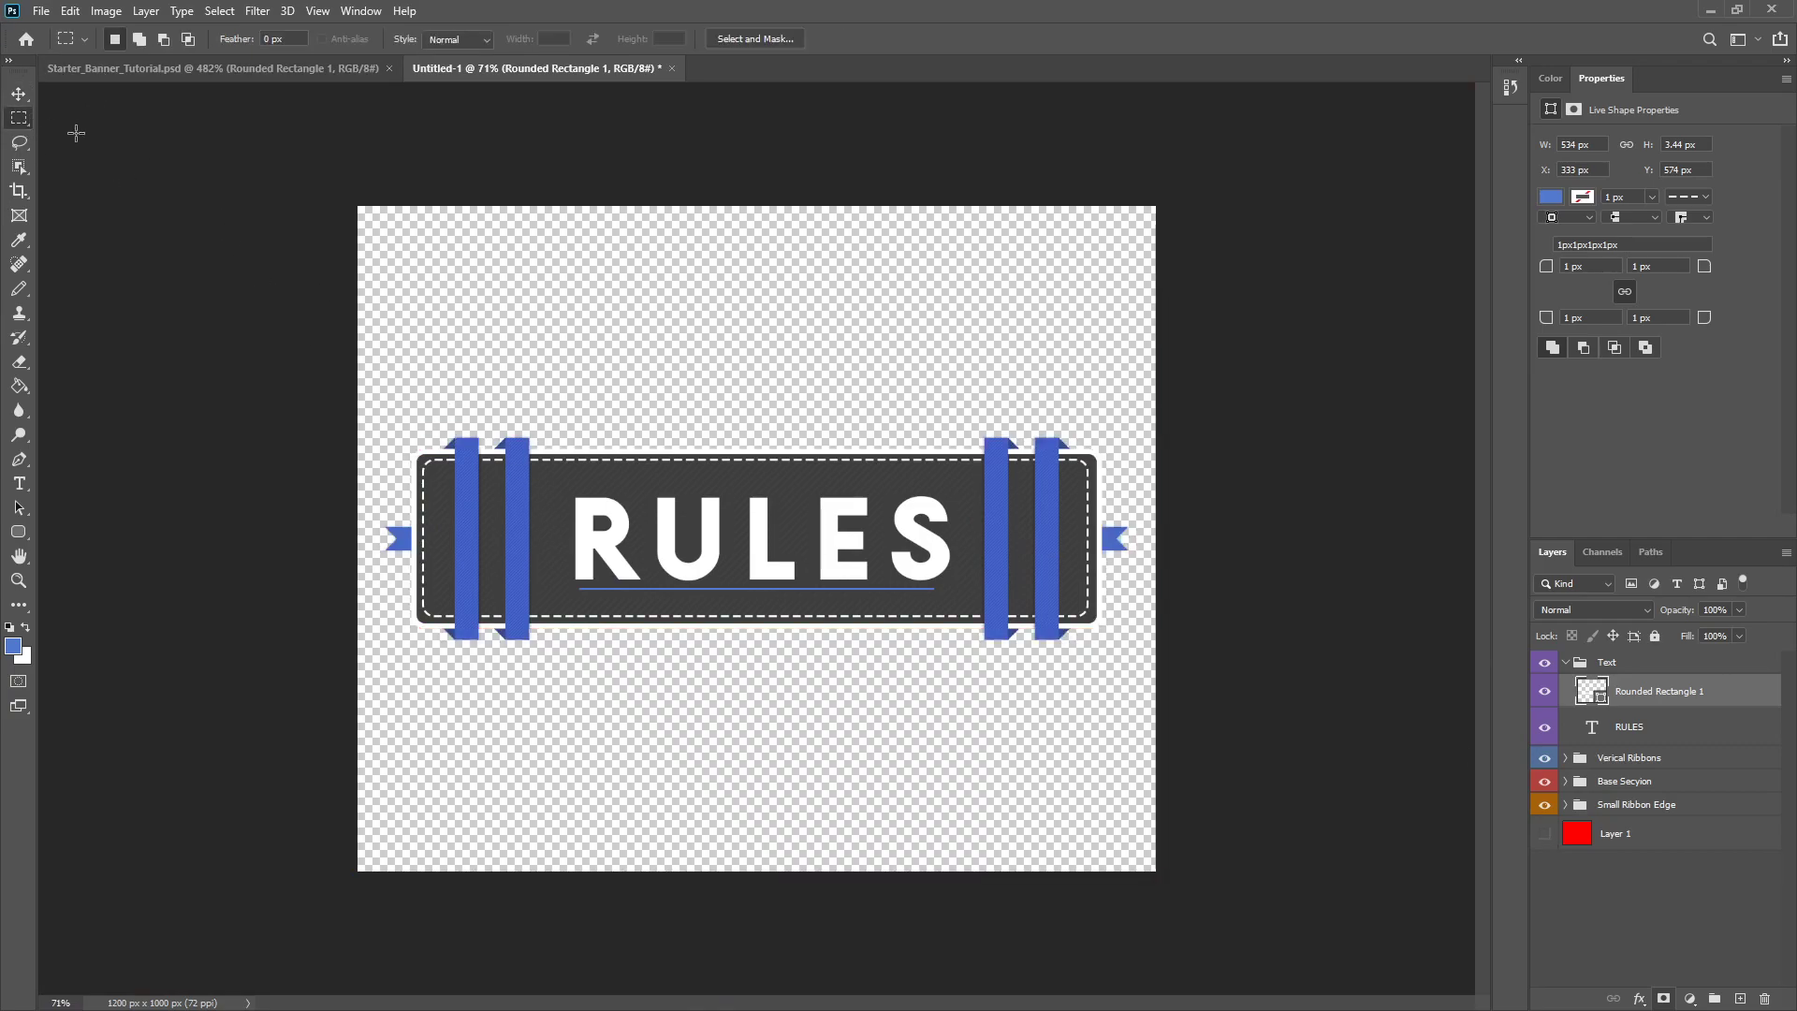
right_click(14, 123)
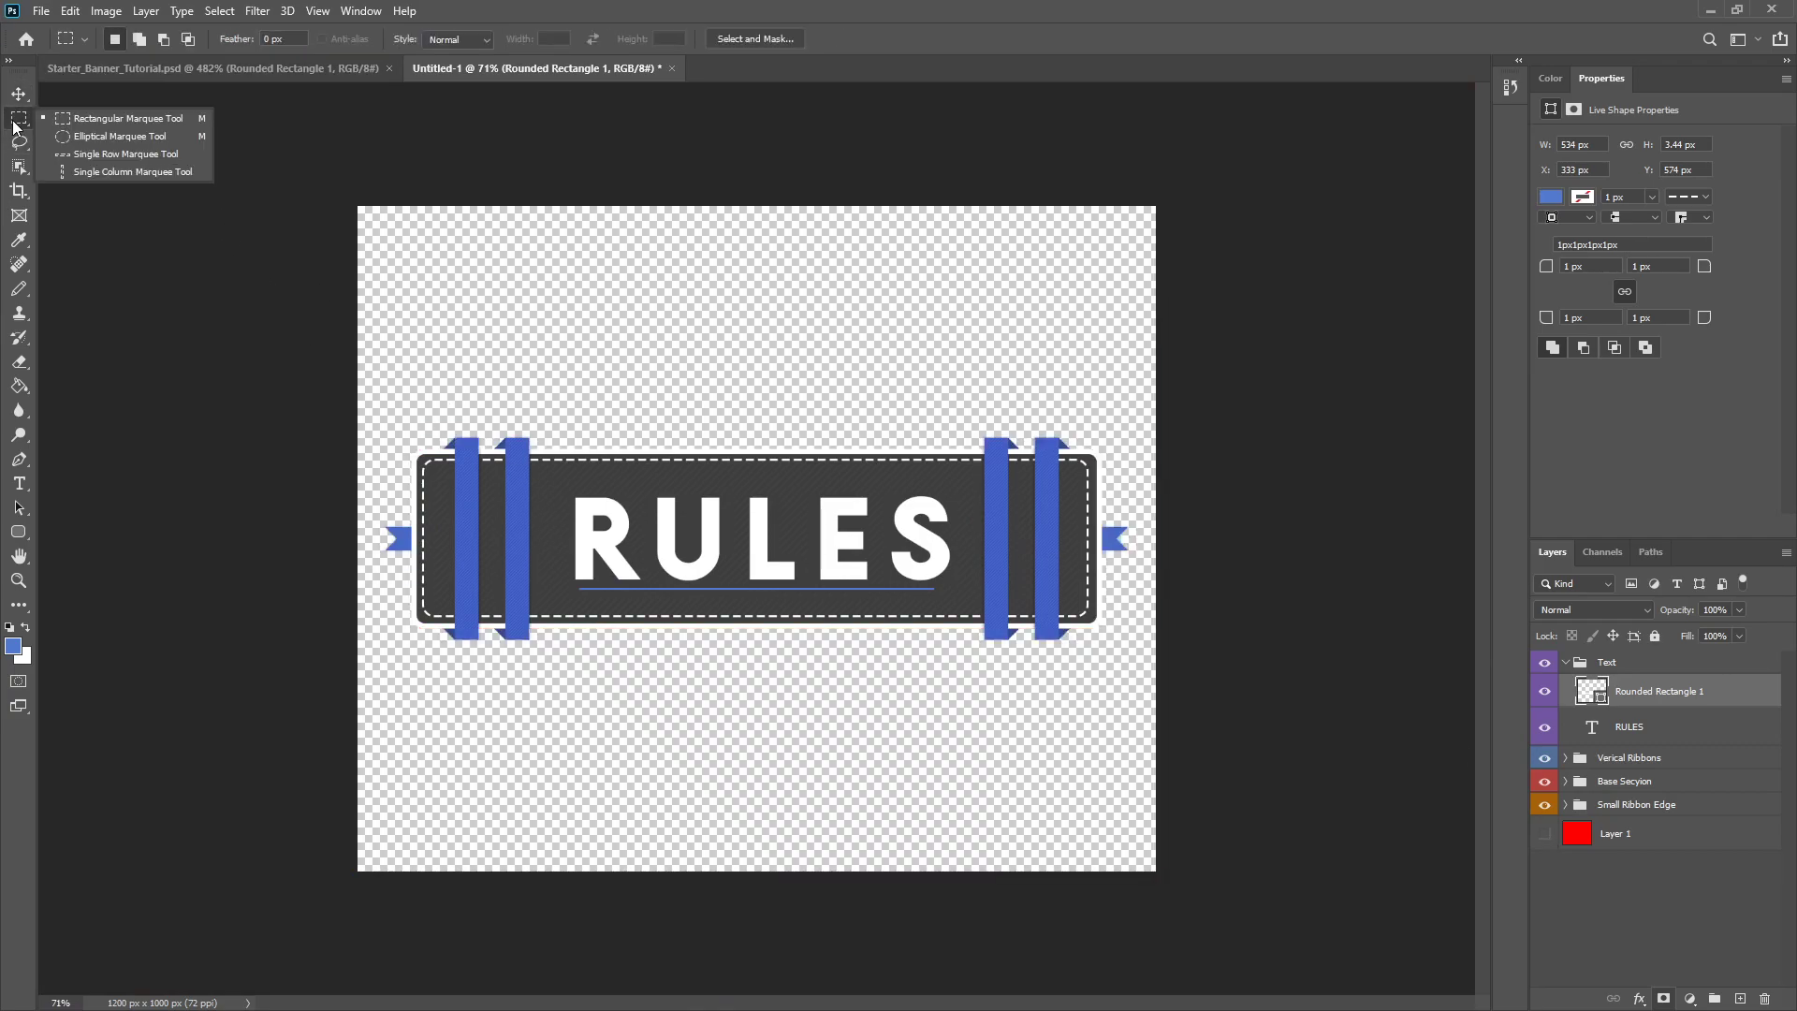
click(13, 122)
drag(384, 390, 1143, 719)
click(1140, 694)
drag(358, 346, 1150, 666)
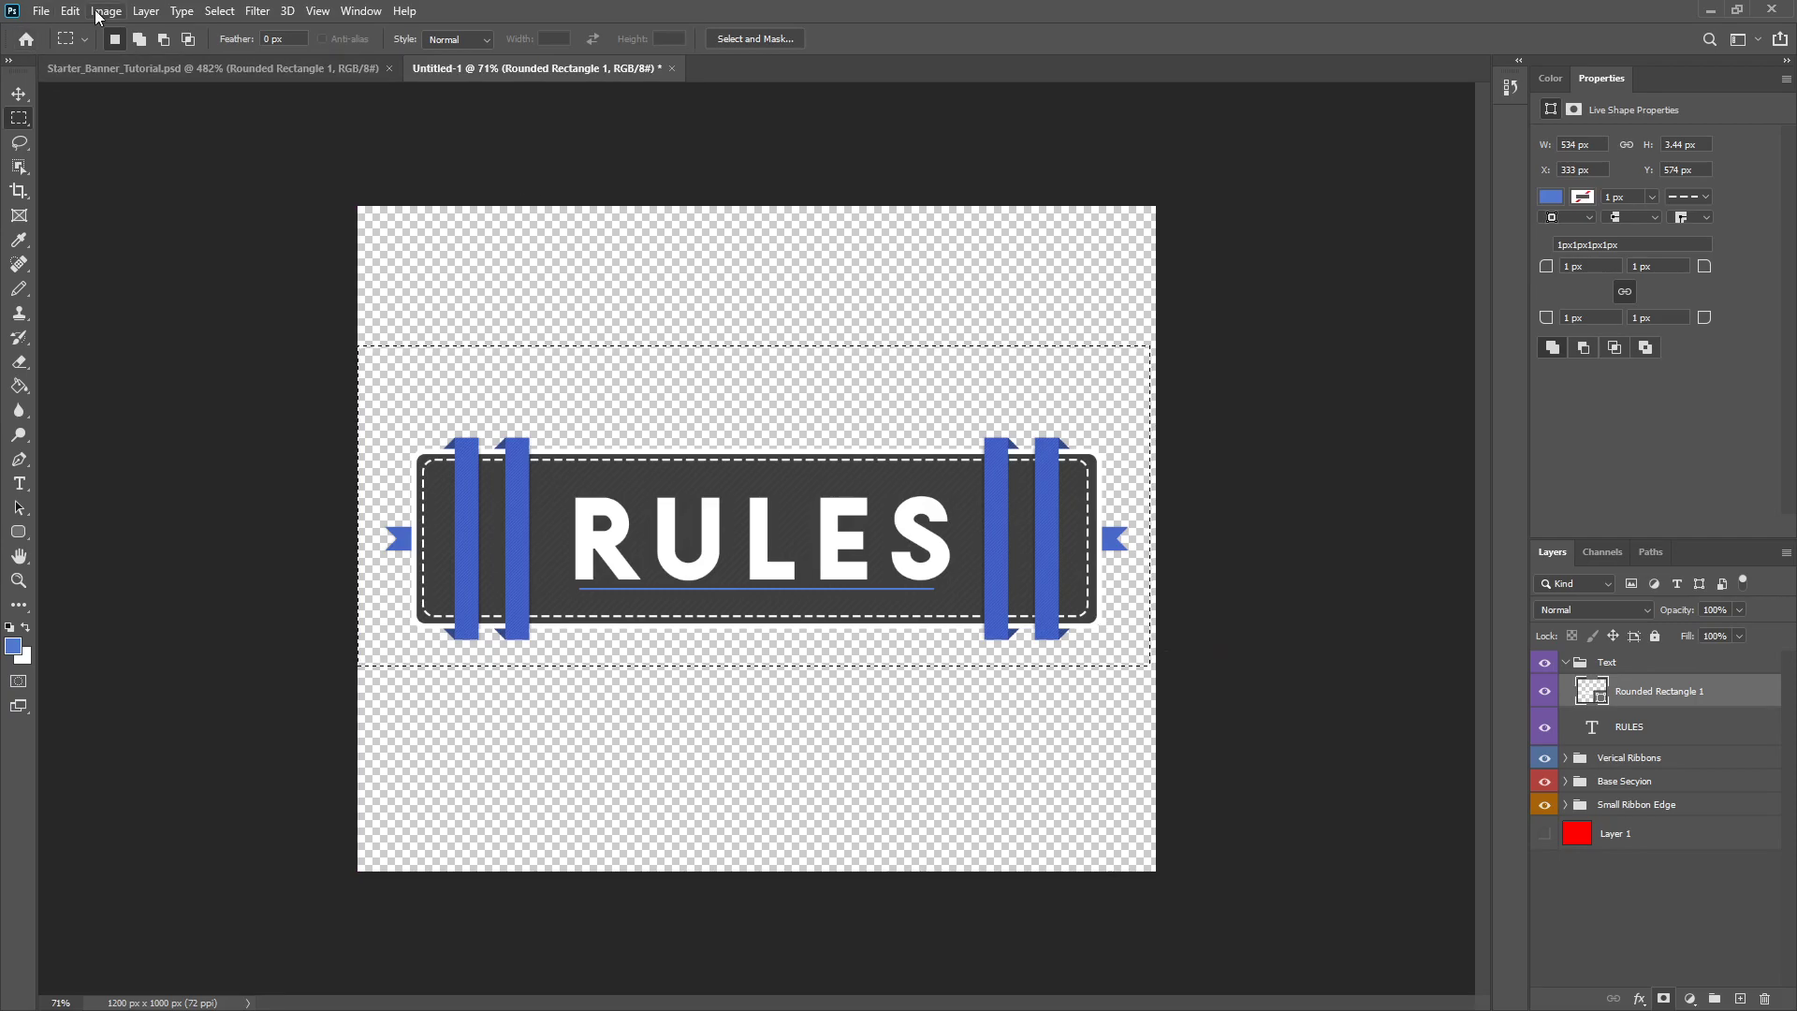
- Copy the selected area merged and create a new 1124 × 310 px document
click(71, 10)
click(103, 157)
click(41, 10)
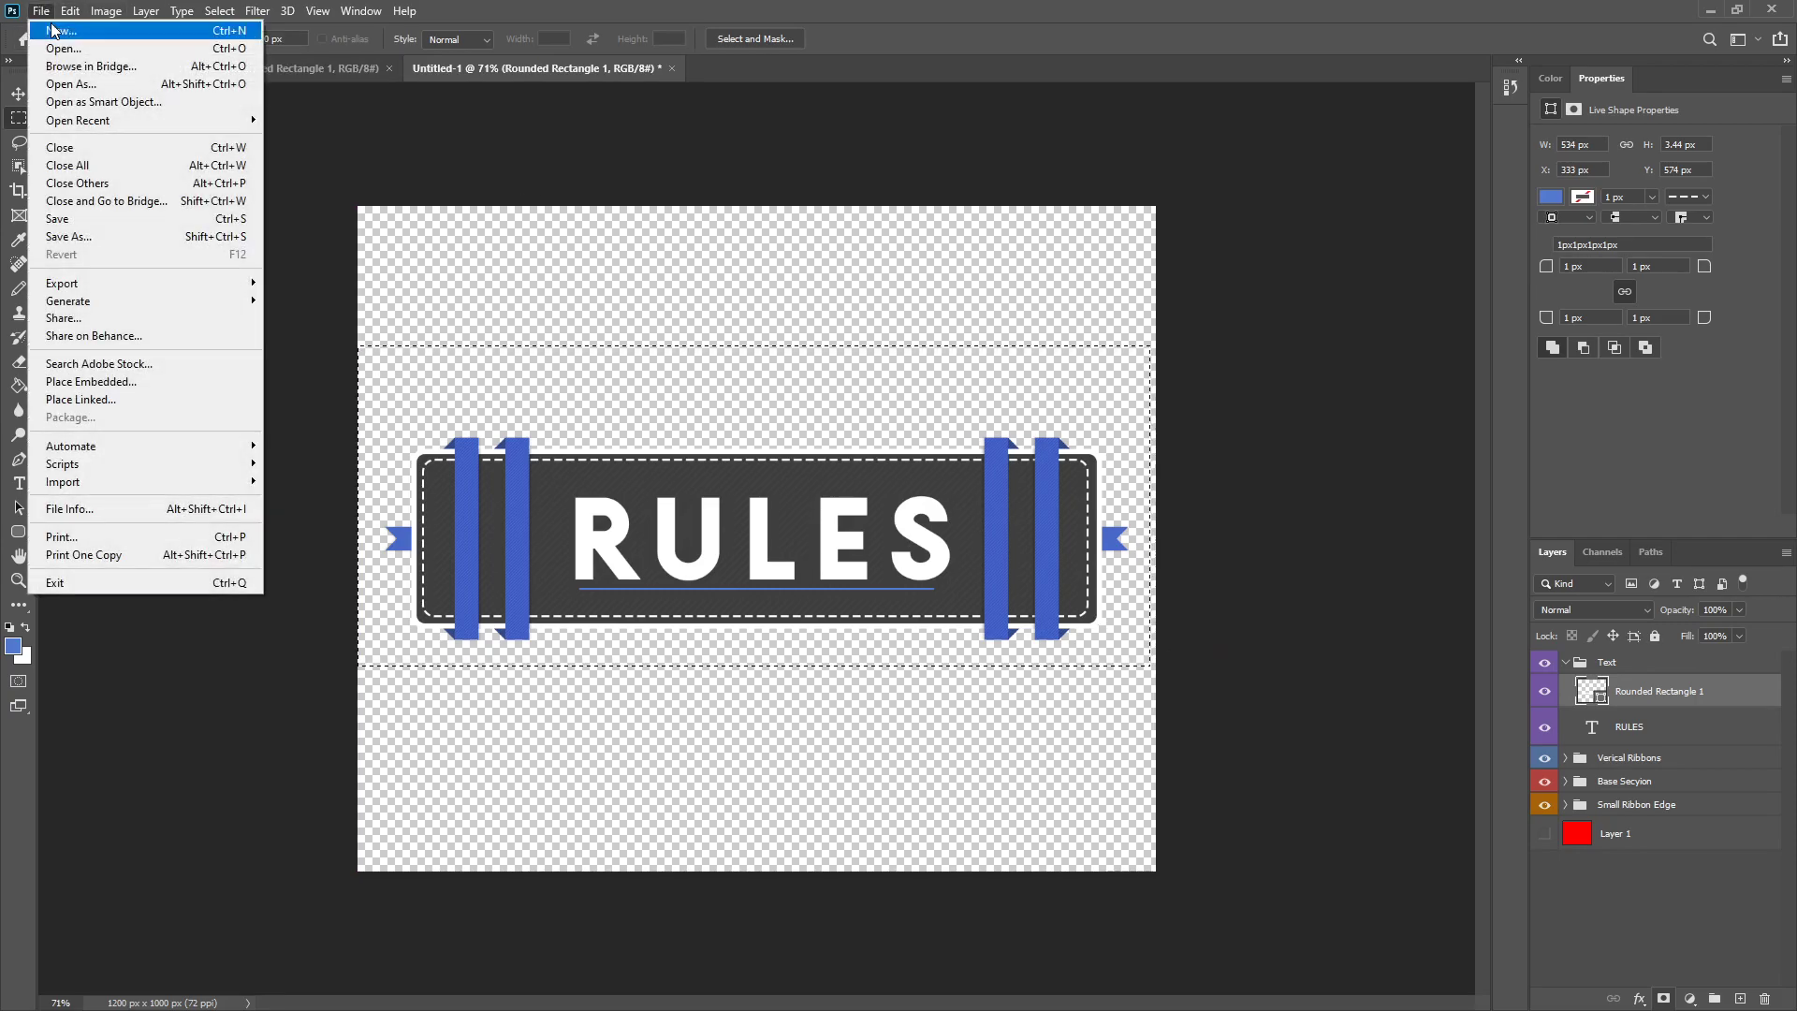
click(54, 31)
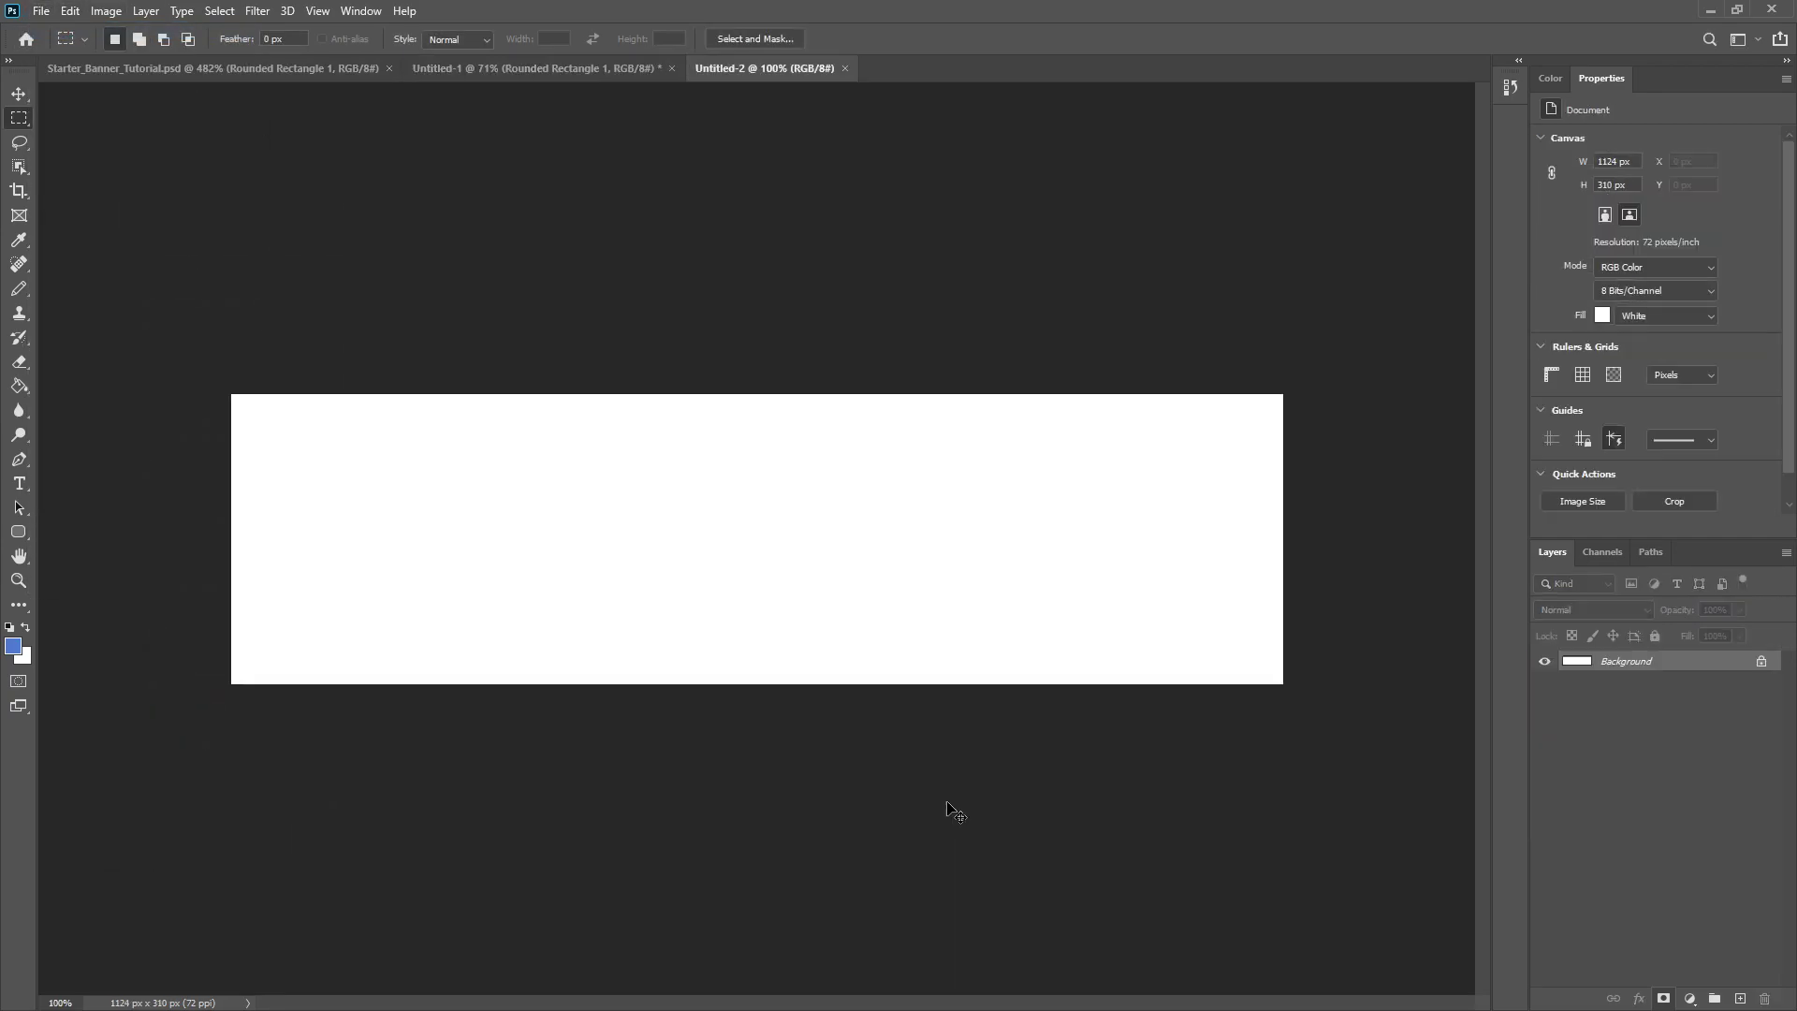
- Paste the copied banner into the new document and delete the Background layer
key(ctrl+v)
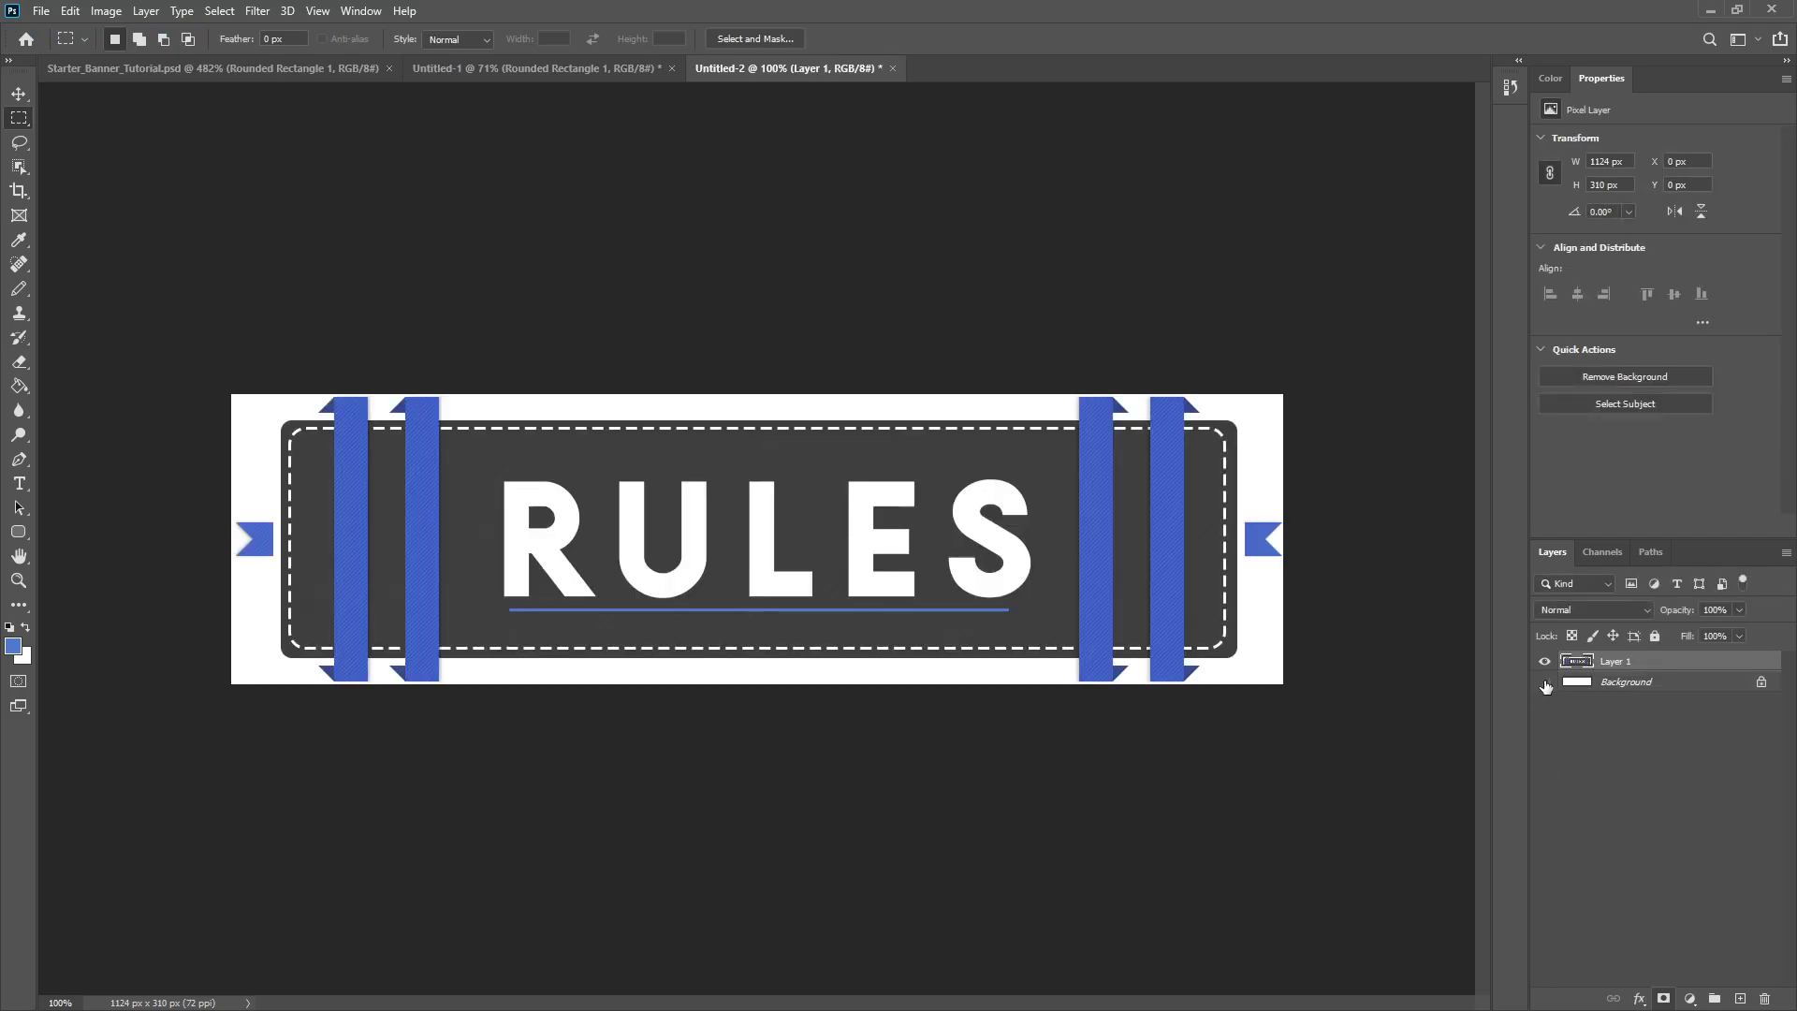
click(1544, 681)
drag(1629, 682, 1626, 690)
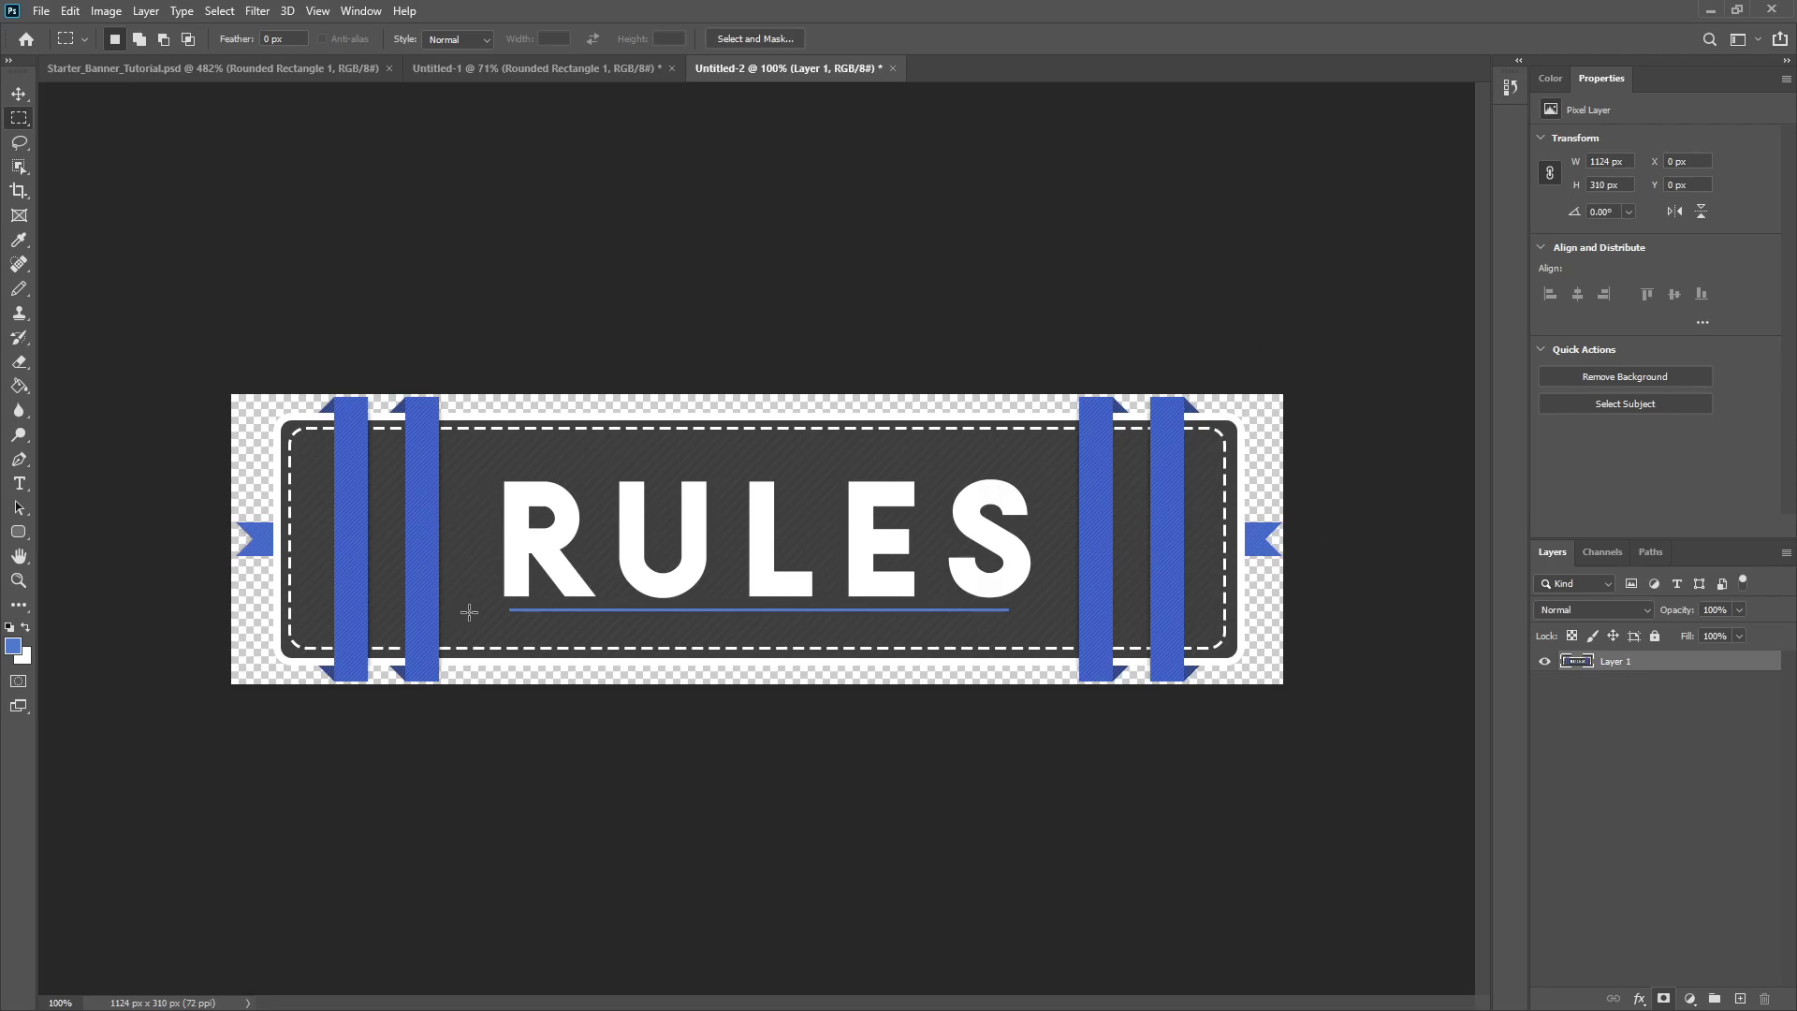
- Review the Save for Web (Legacy) export settings for the banner as a transparent PNG-24, without saving
click(49, 12)
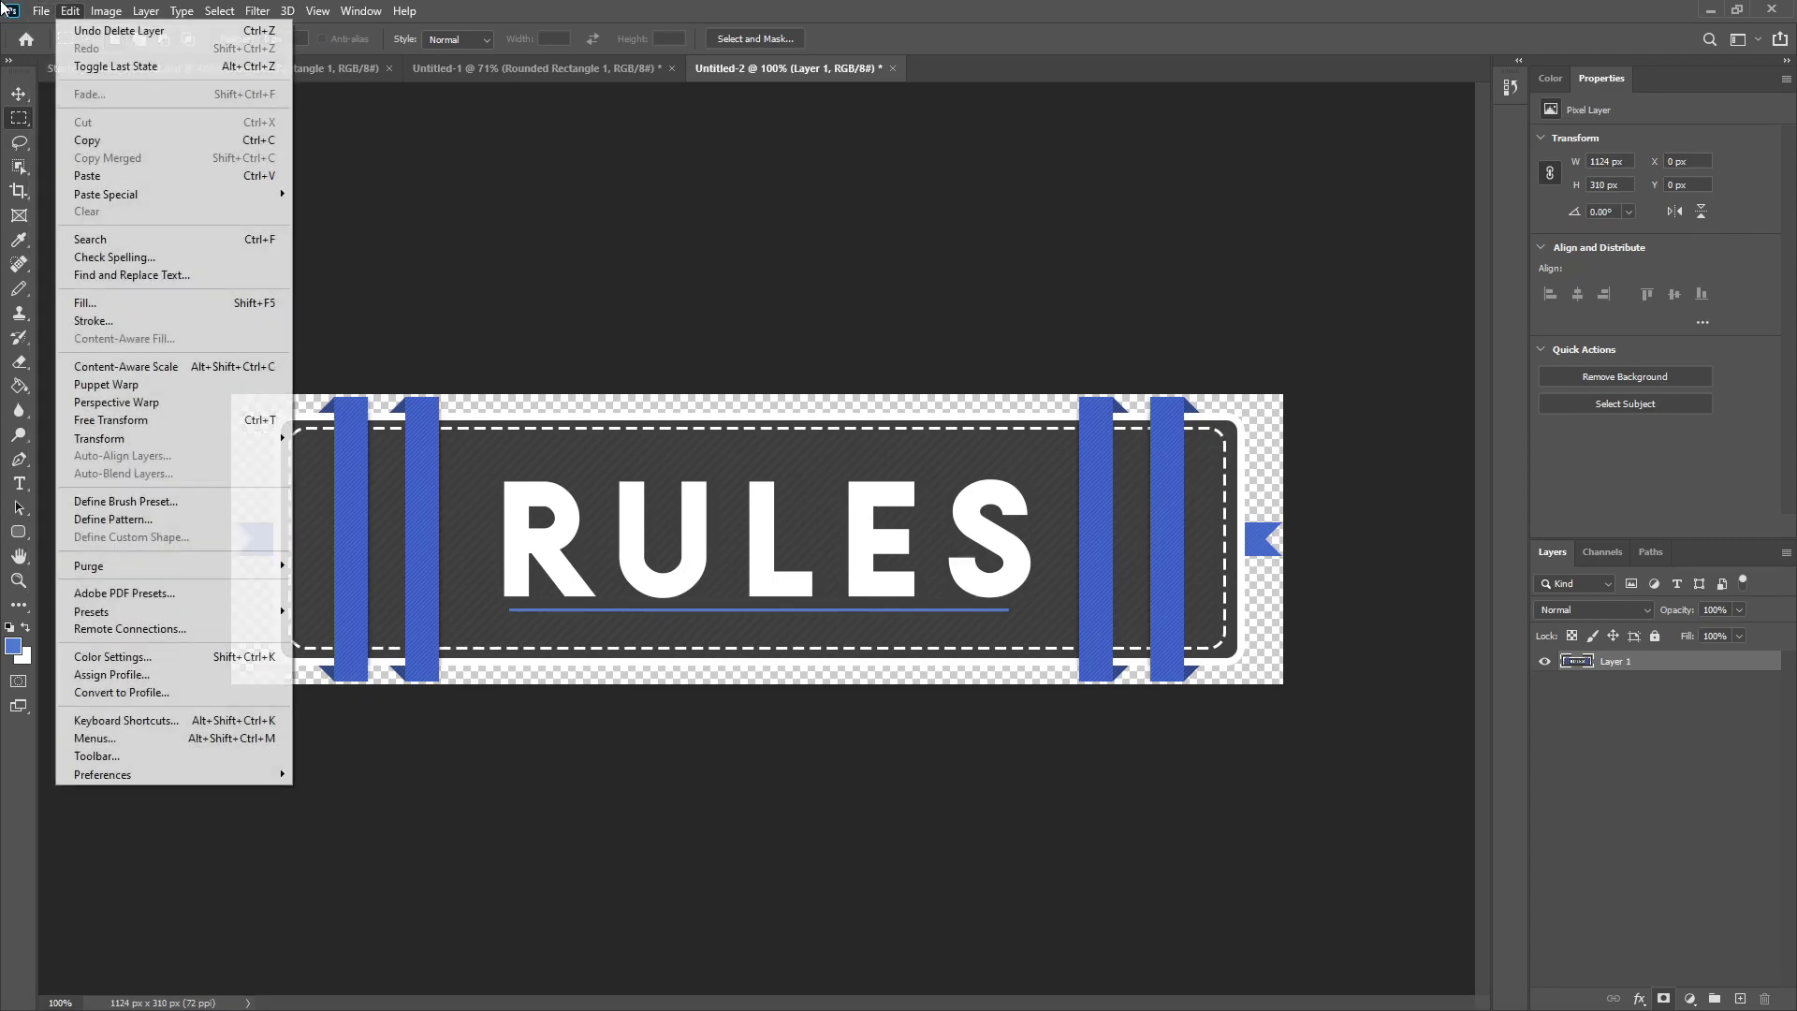
mouse_move(173, 291)
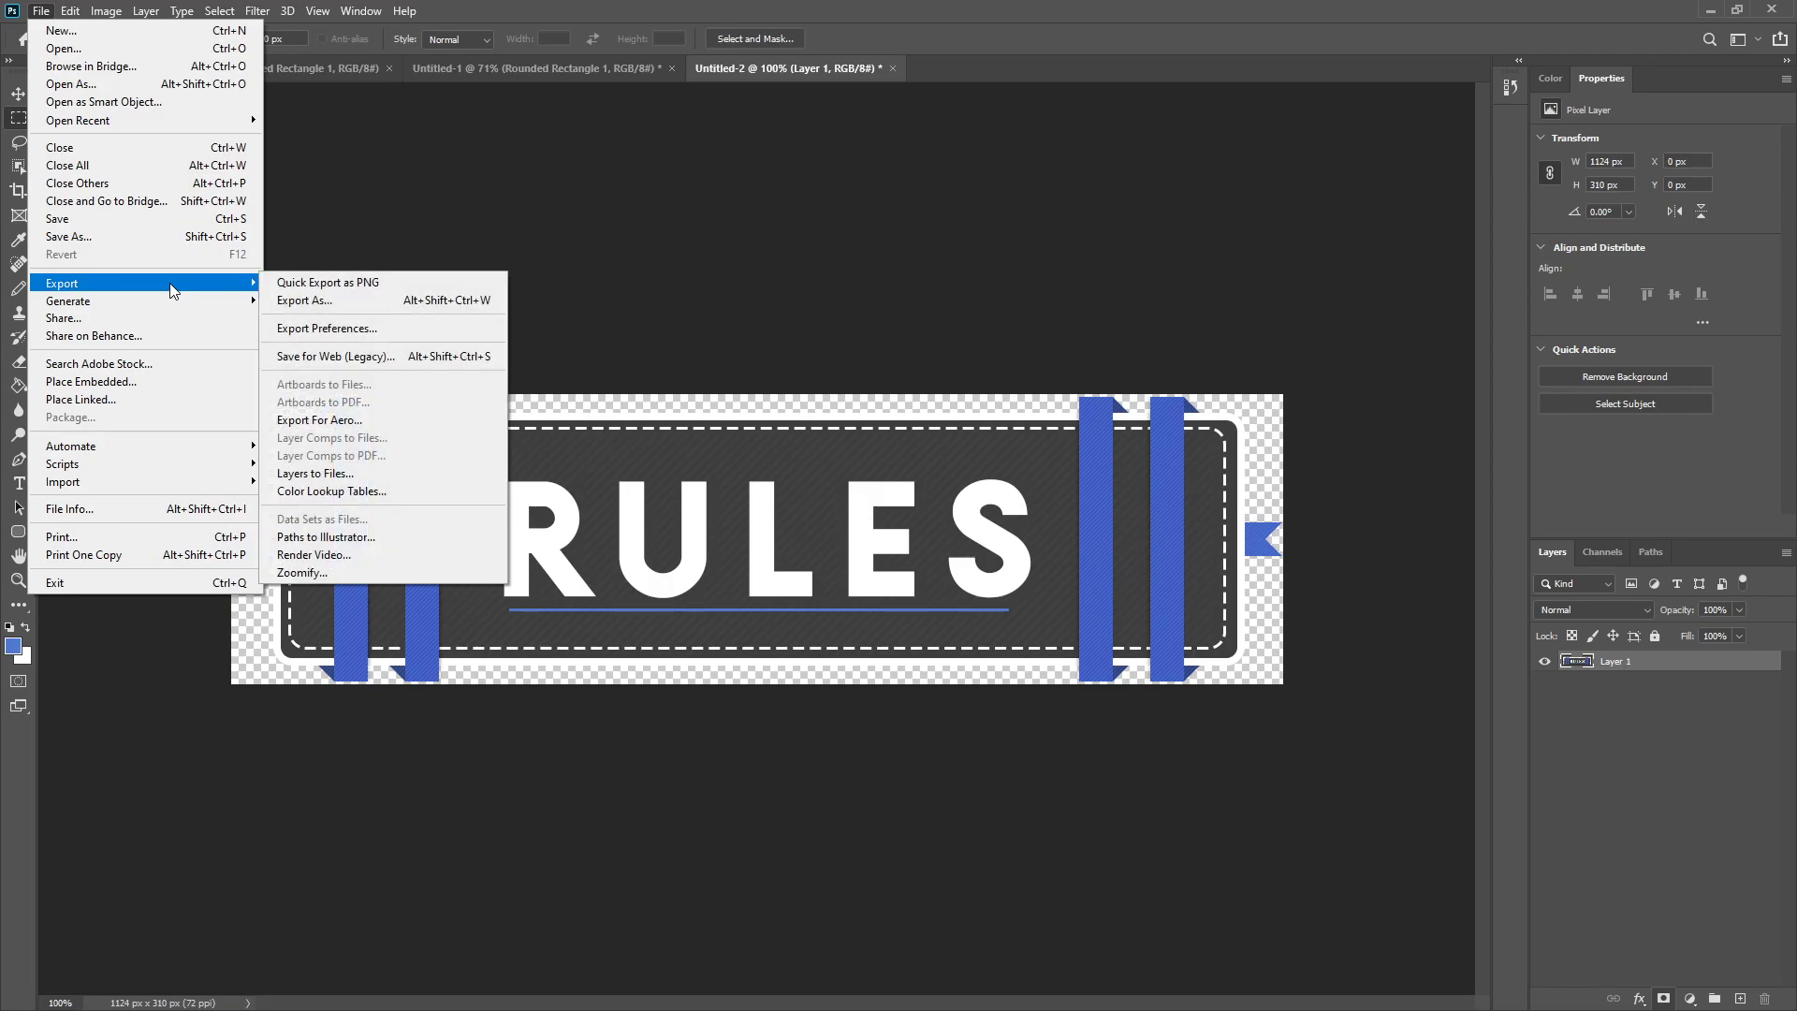
click(336, 357)
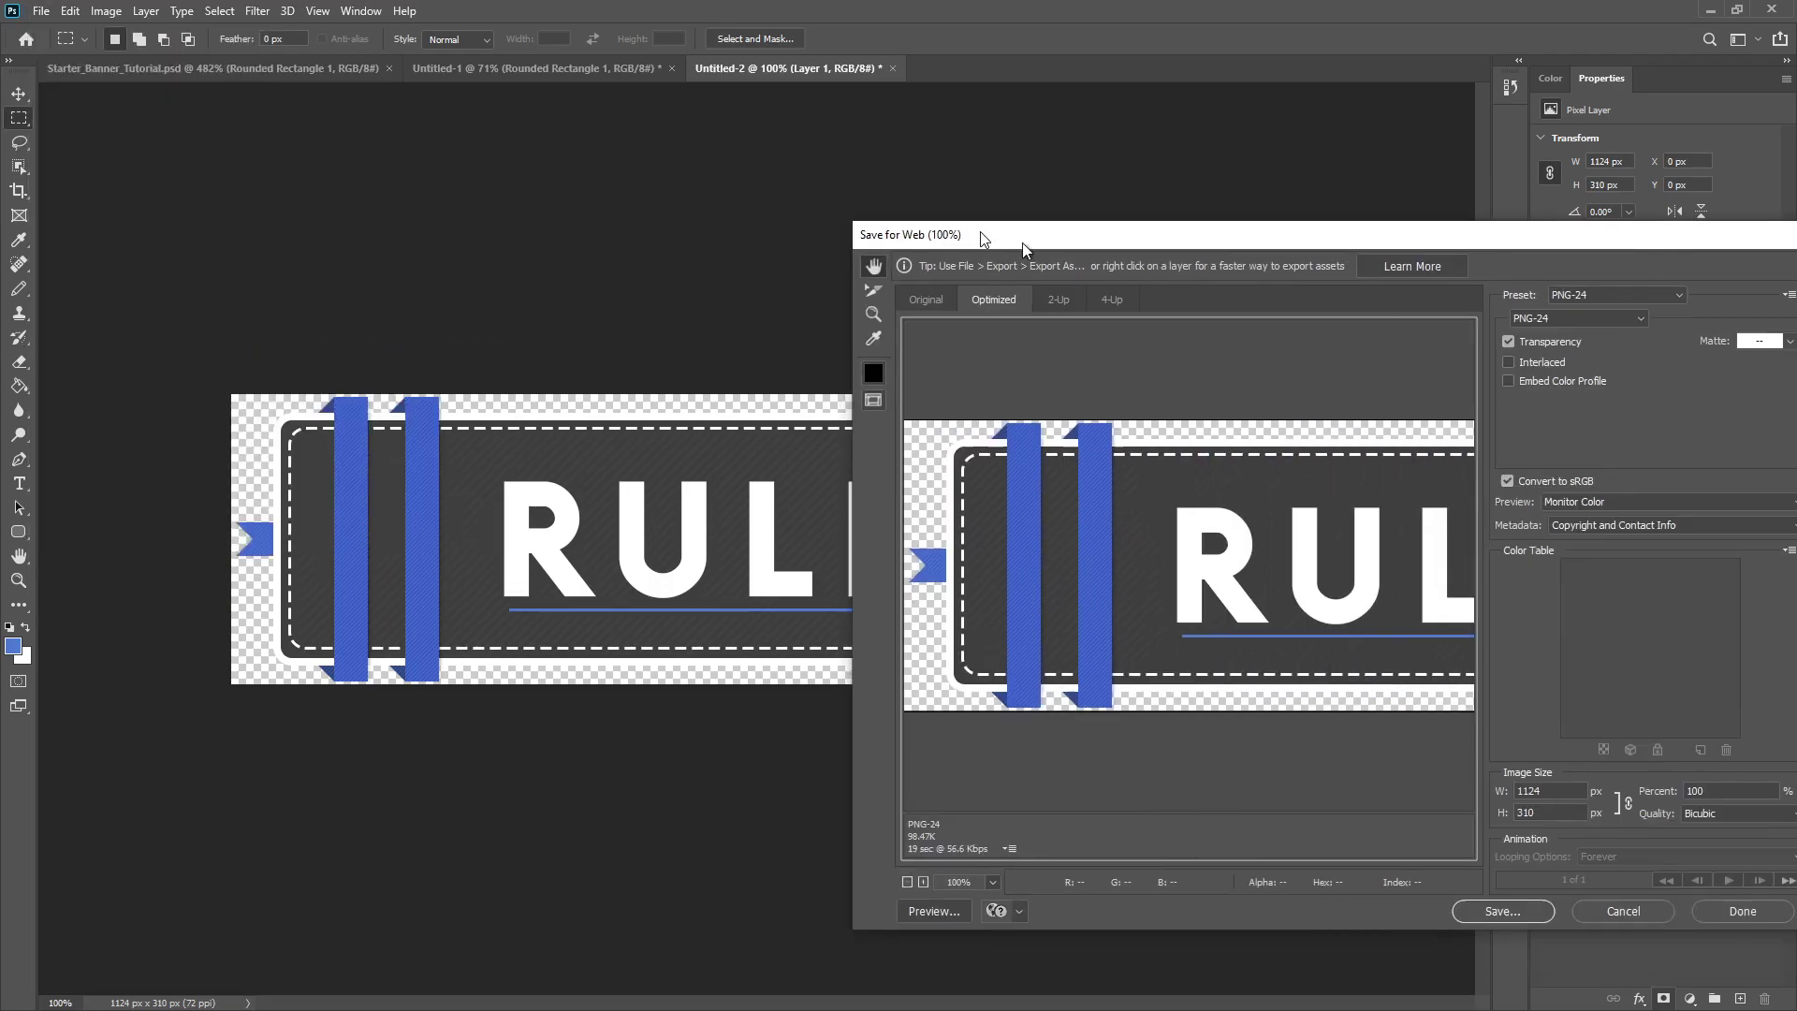
drag(1066, 255, 390, 150)
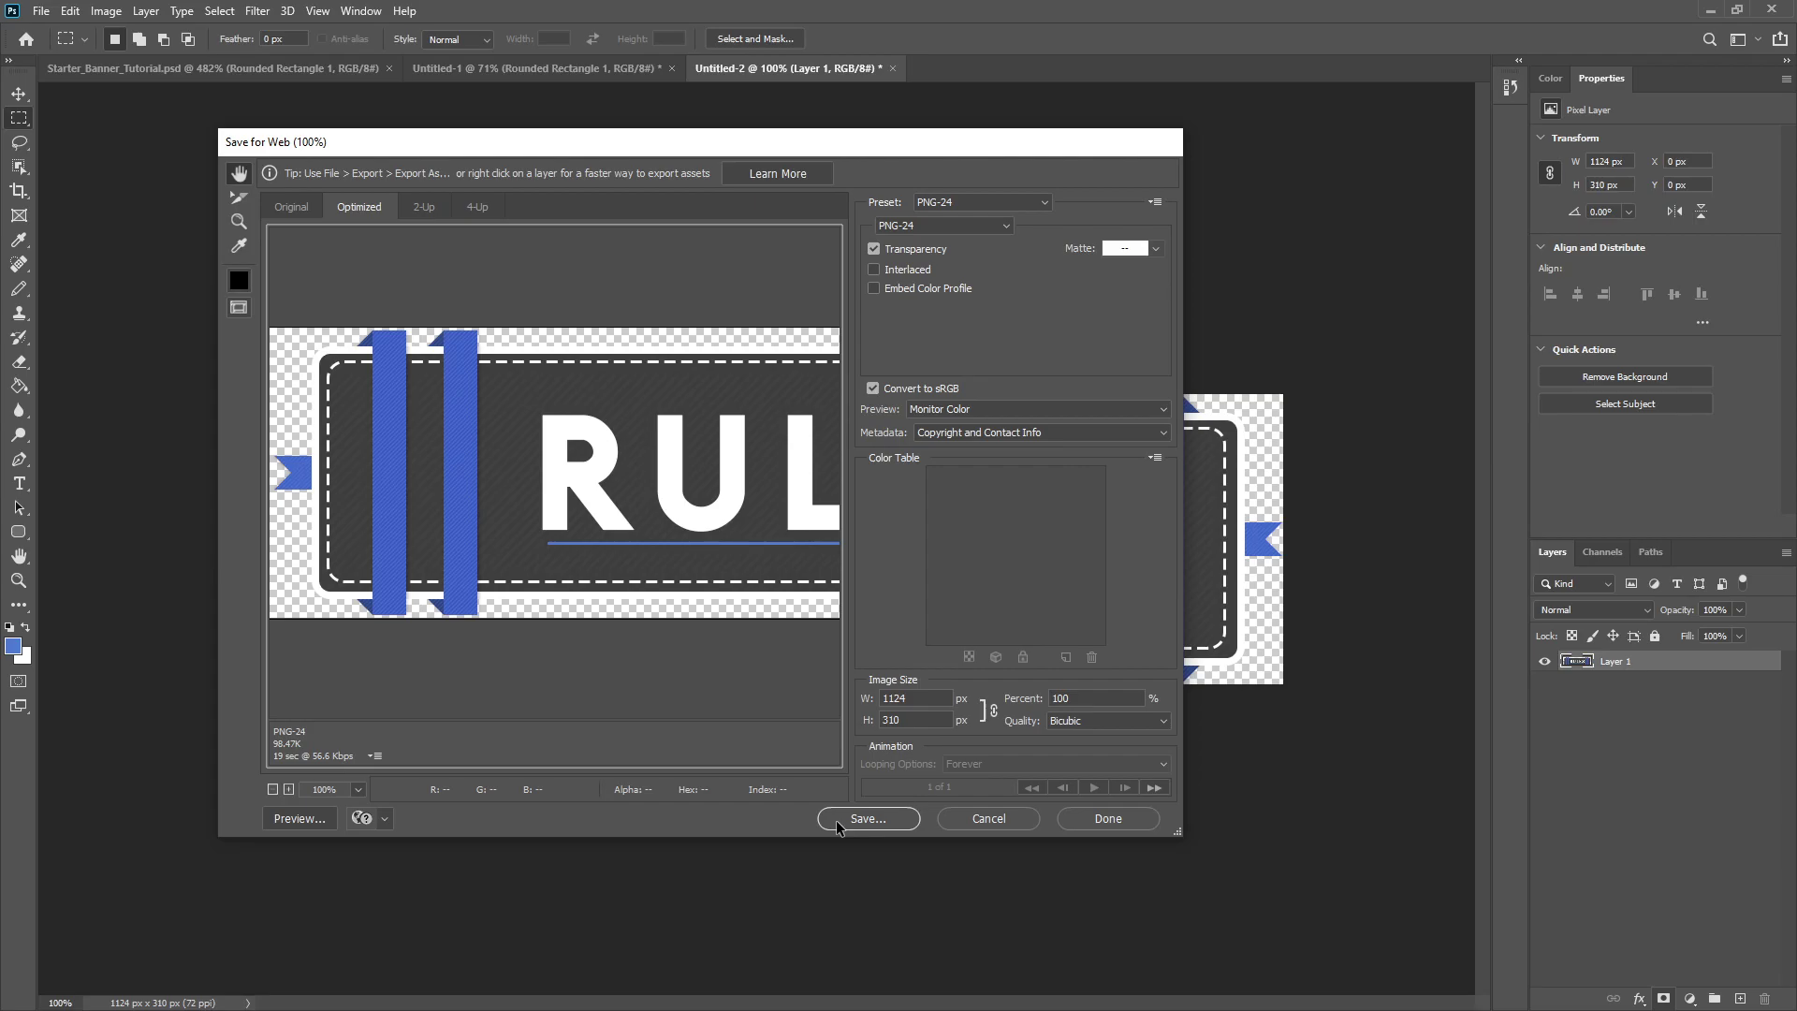
click(973, 816)
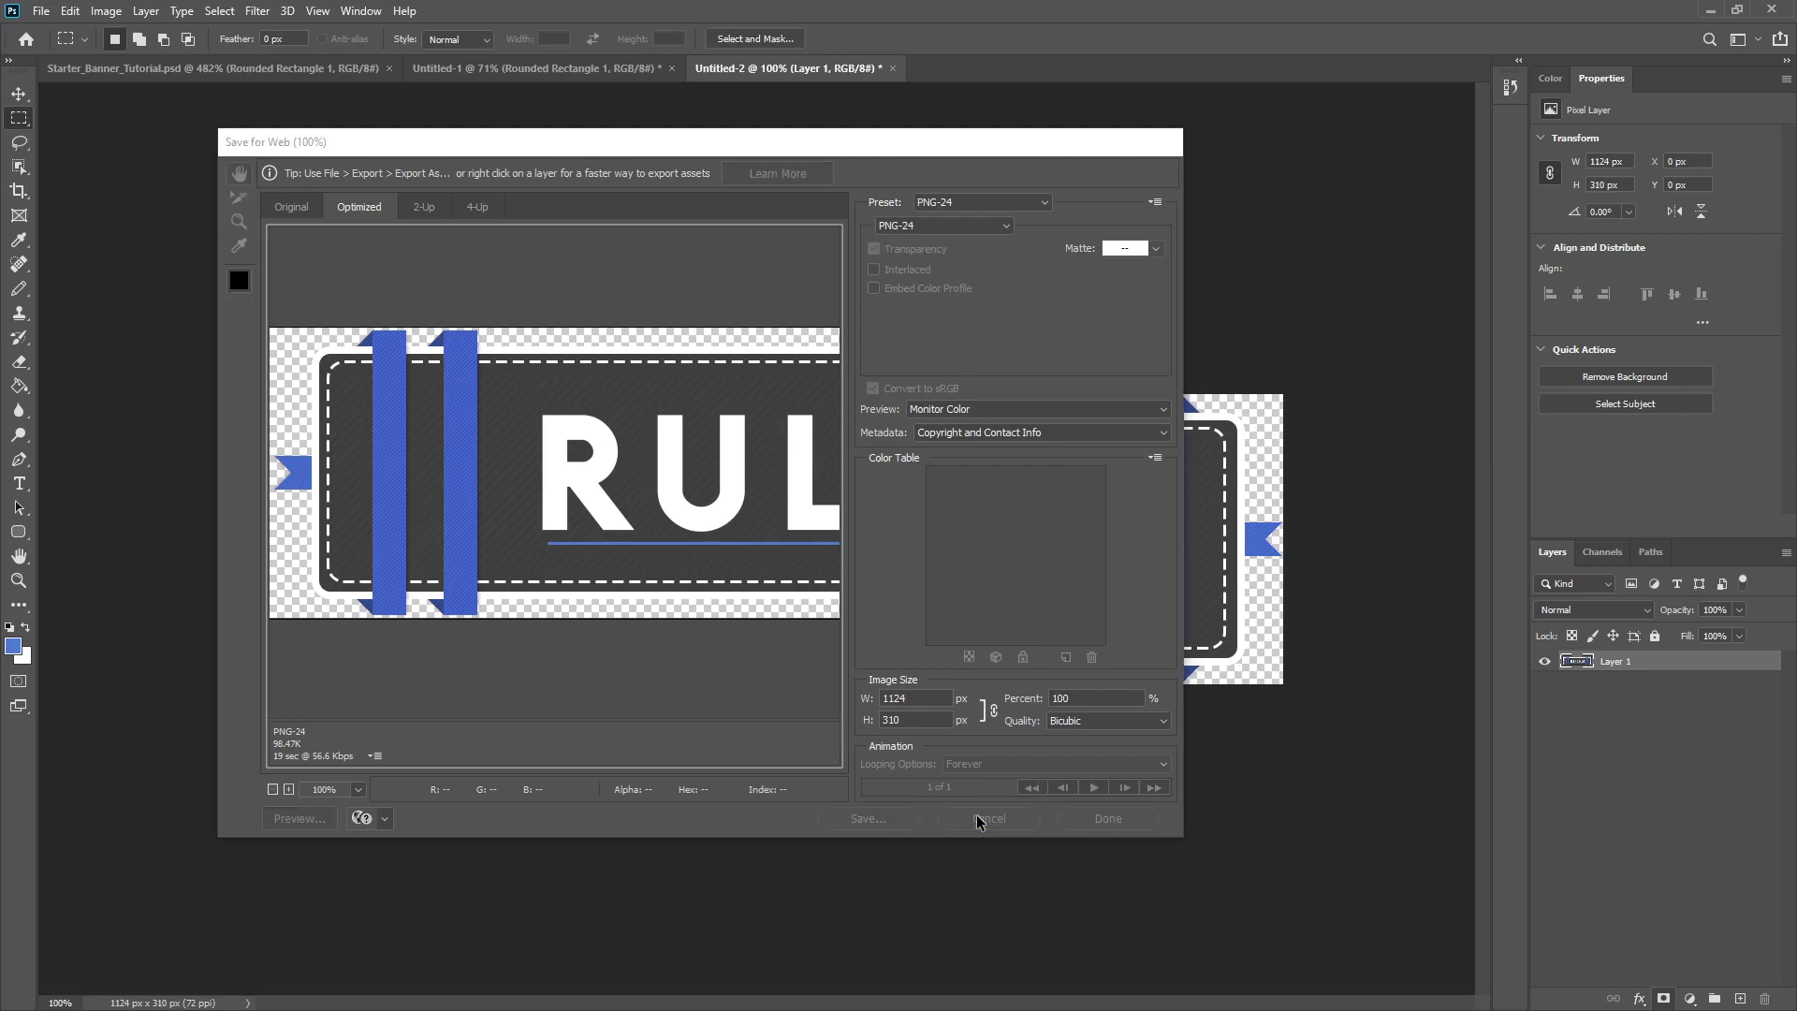